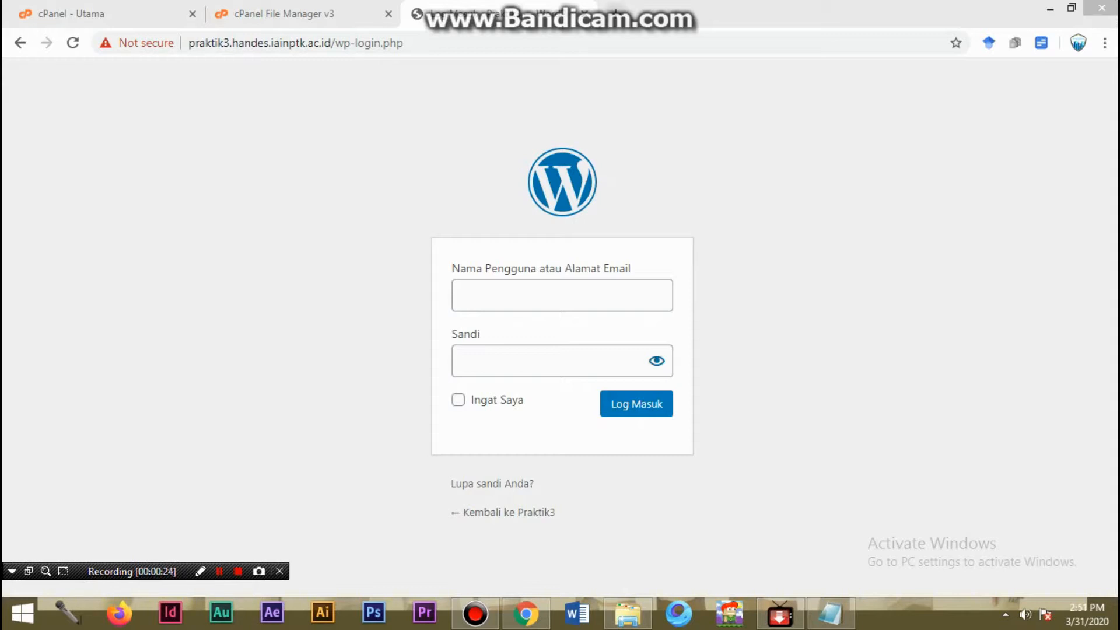
# - Copy the site address from section 3 of latihan mhs.txt in Notepad and open praktik3.handes.iainptk.ac.id in a new Chrome tab
pyautogui.click(616, 14)
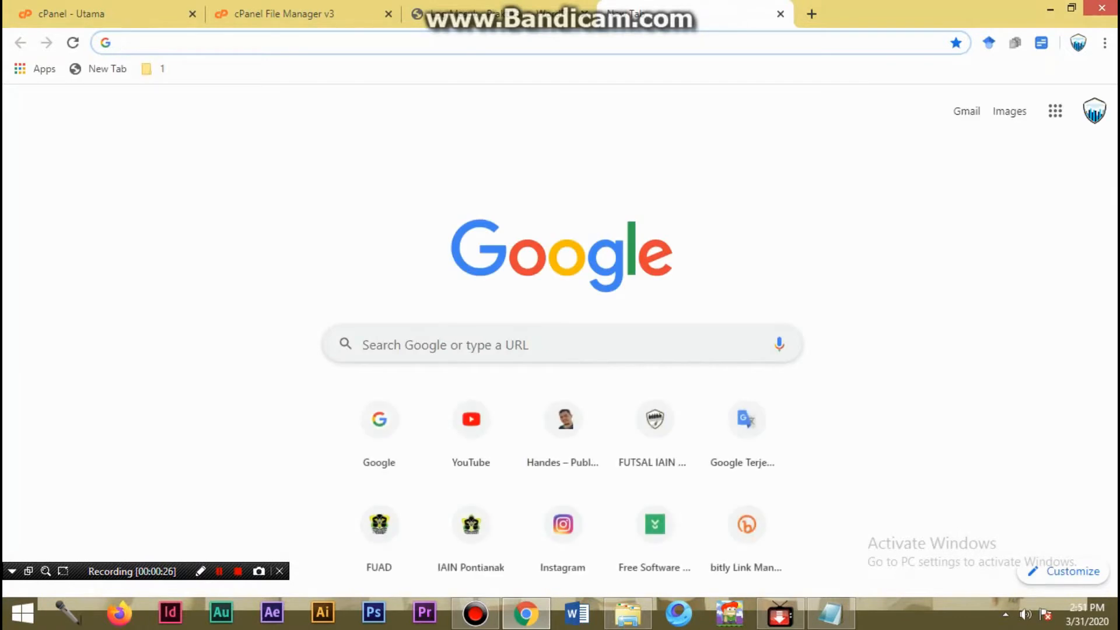
pyautogui.click(496, 13)
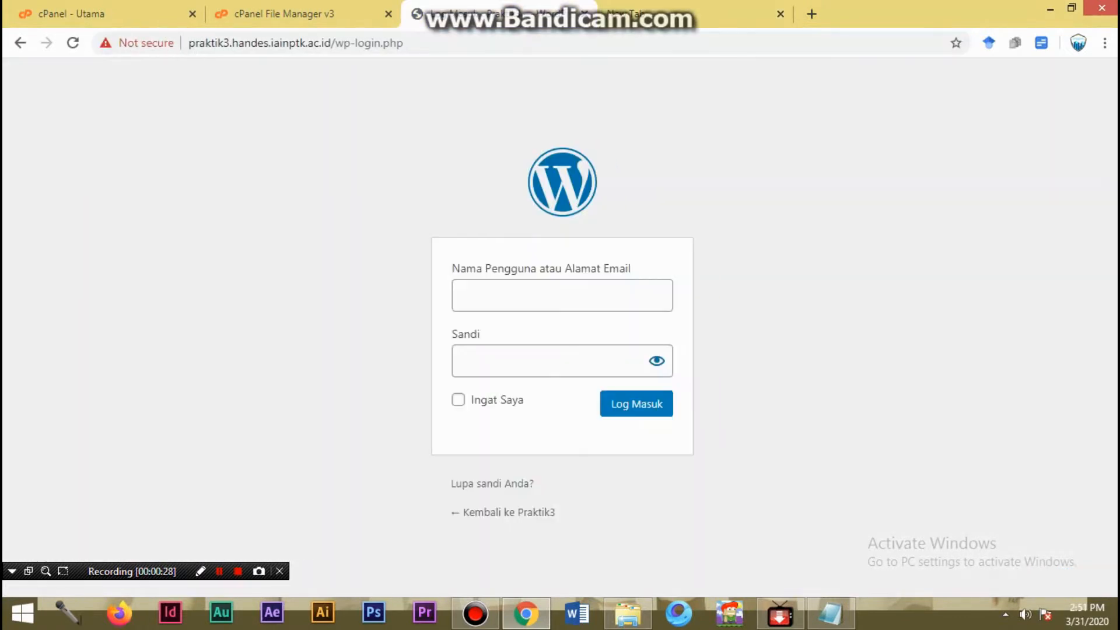
pyautogui.click(682, 14)
pyautogui.click(830, 613)
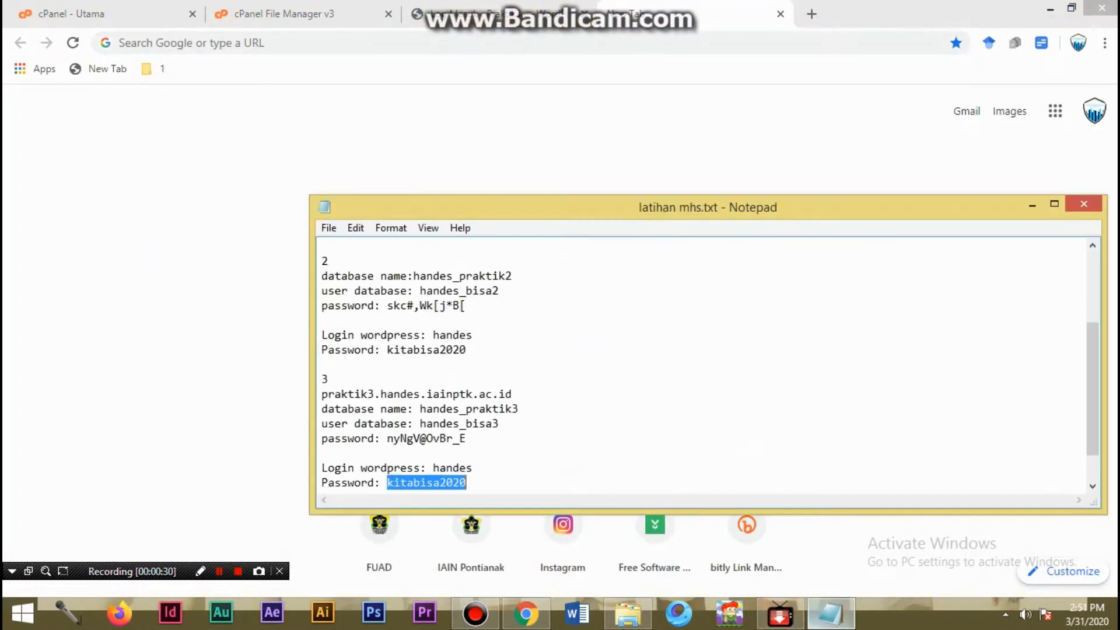
pyautogui.moveTo(512, 394); pyautogui.dragTo(325, 379)
pyautogui.hotkey('ctrl', 'c')
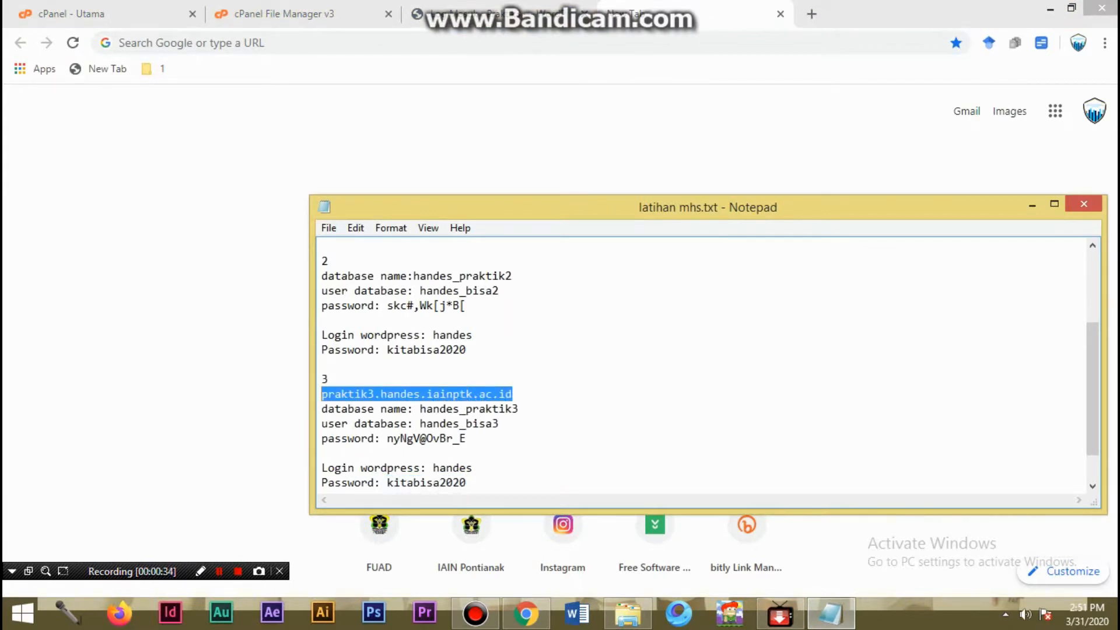
pyautogui.hotkey('alt', 'Tab')
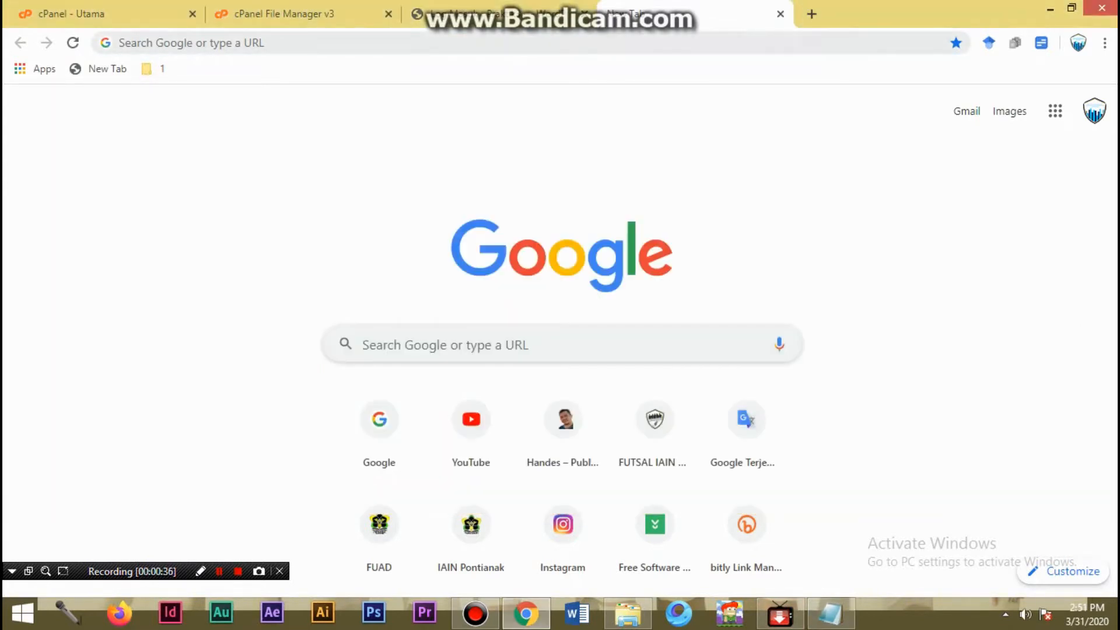
pyautogui.hotkey('ctrl', 'l')
pyautogui.hotkey('ctrl', 'v')
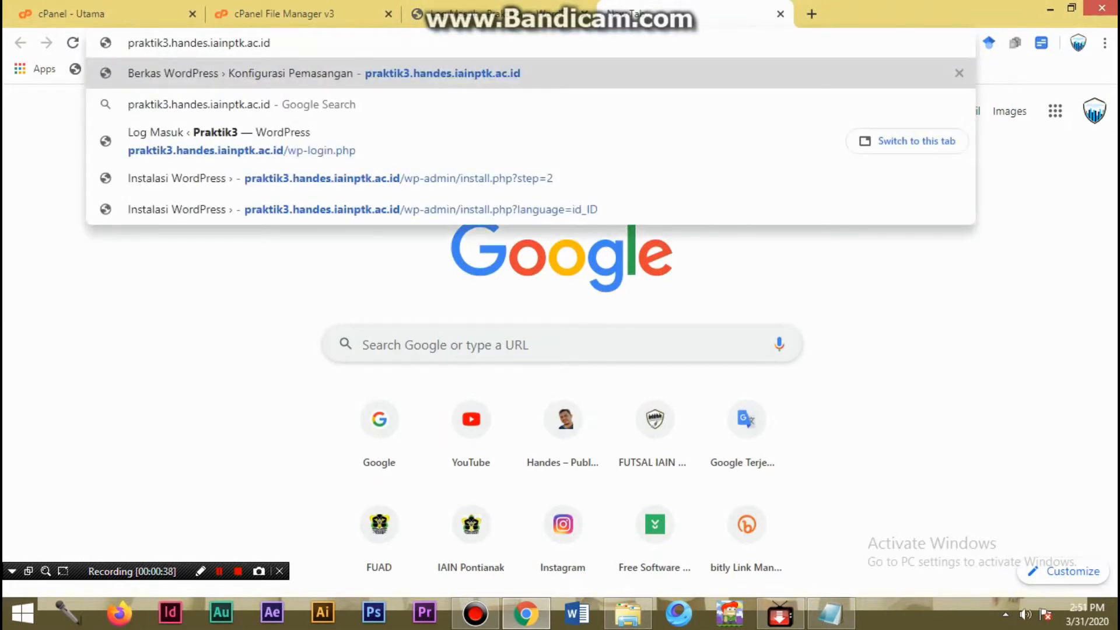
pyautogui.press('Return')
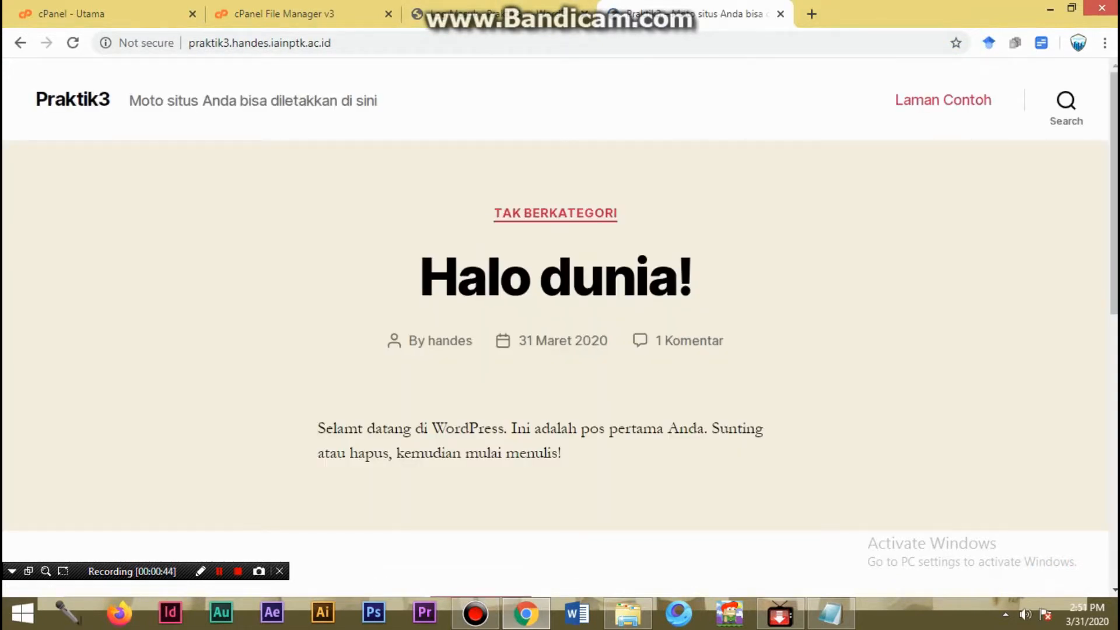
# - Open the WordPress admin login at praktik3.handes.iainptk.ac.id/wp-admin and keep it as the only WordPress login tab
pyautogui.hotkey('ctrl', 'l')
pyautogui.hotkey('ctrl', 'c')
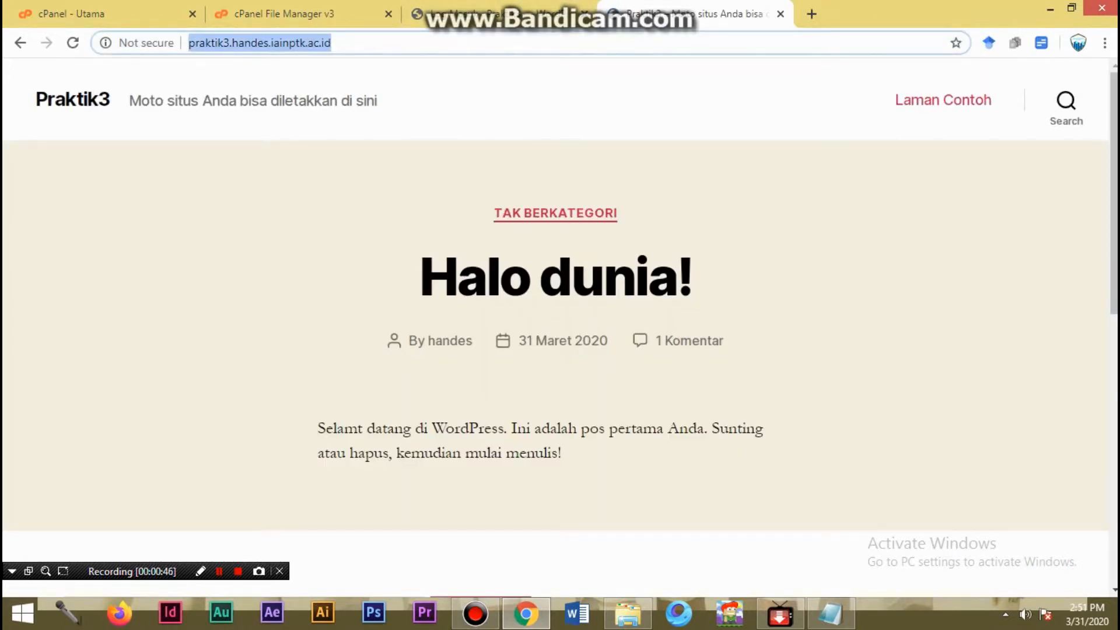
pyautogui.hotkey('alt', 'Left')
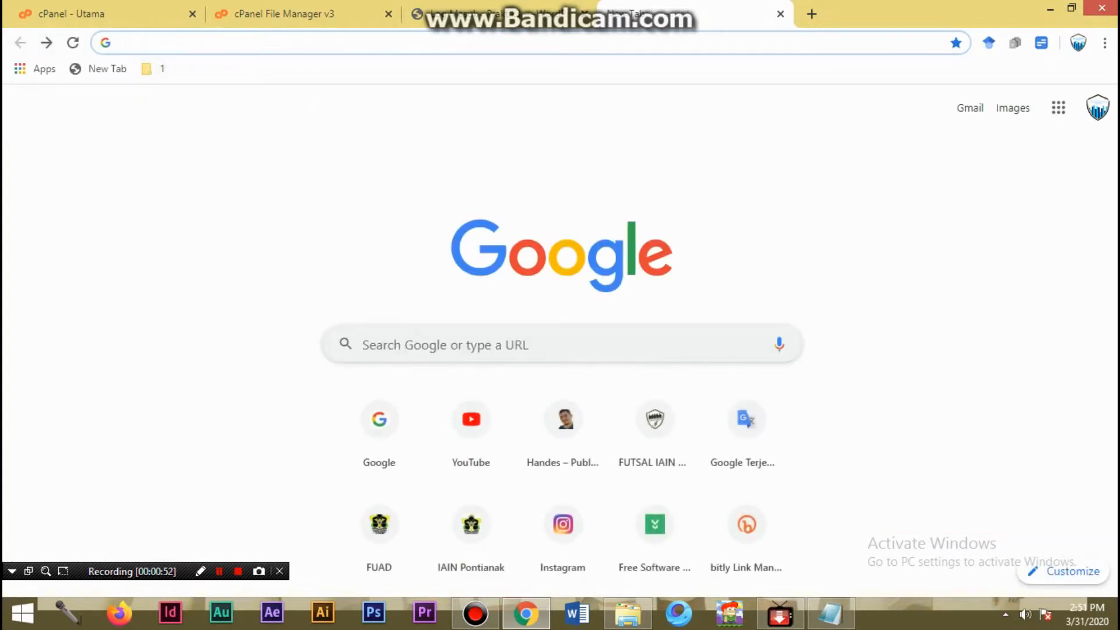
pyautogui.hotkey('ctrl', 'v')
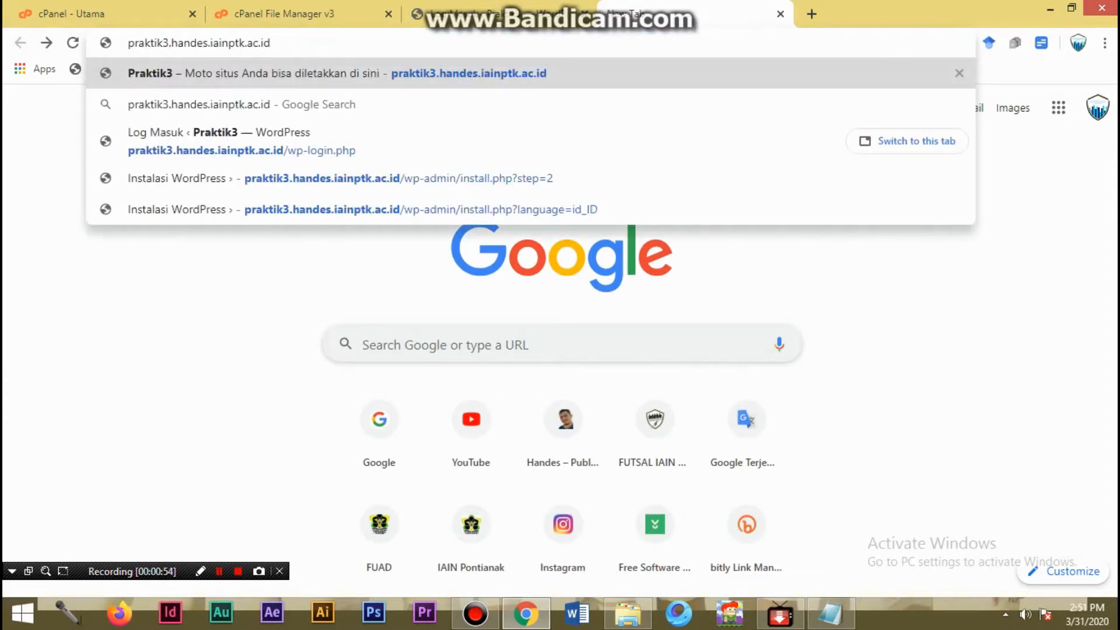
pyautogui.write('/')
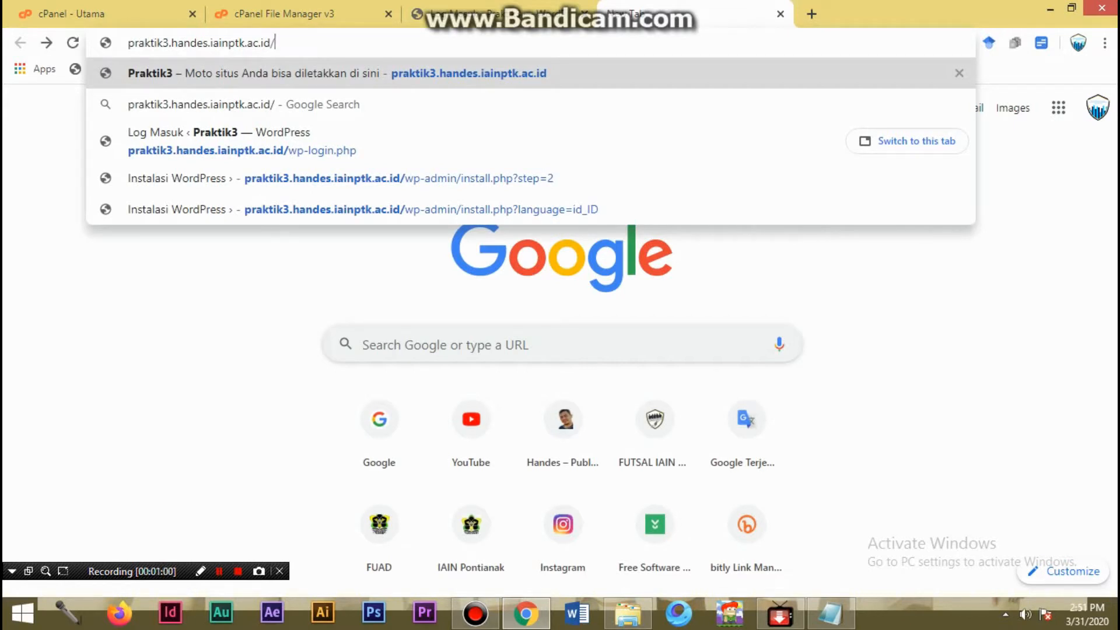
pyautogui.write('wp-a')
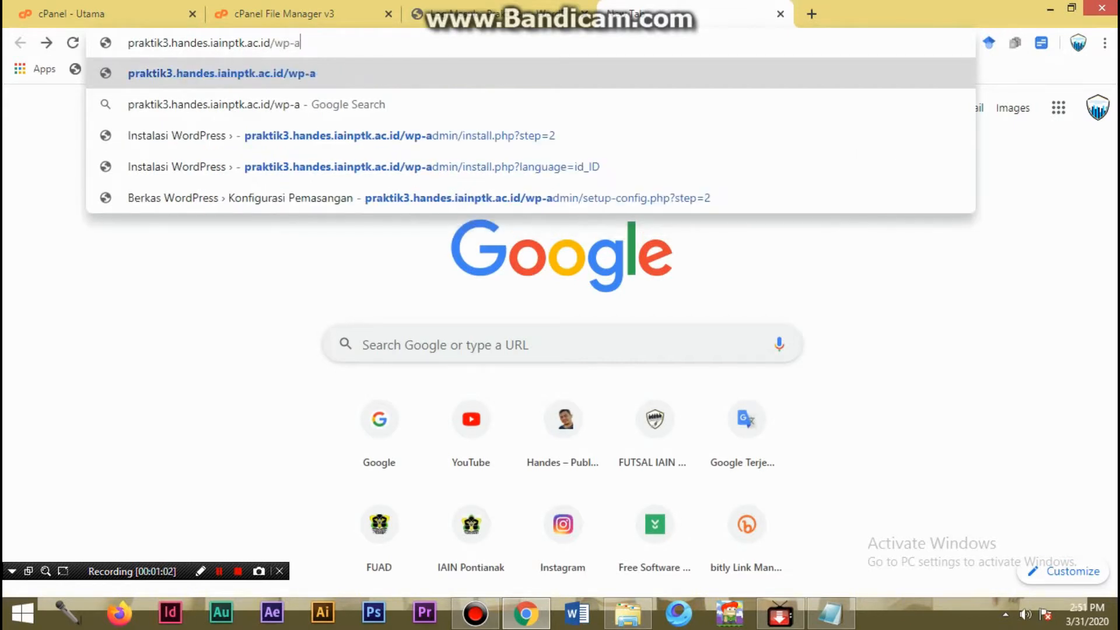
pyautogui.write('dmin')
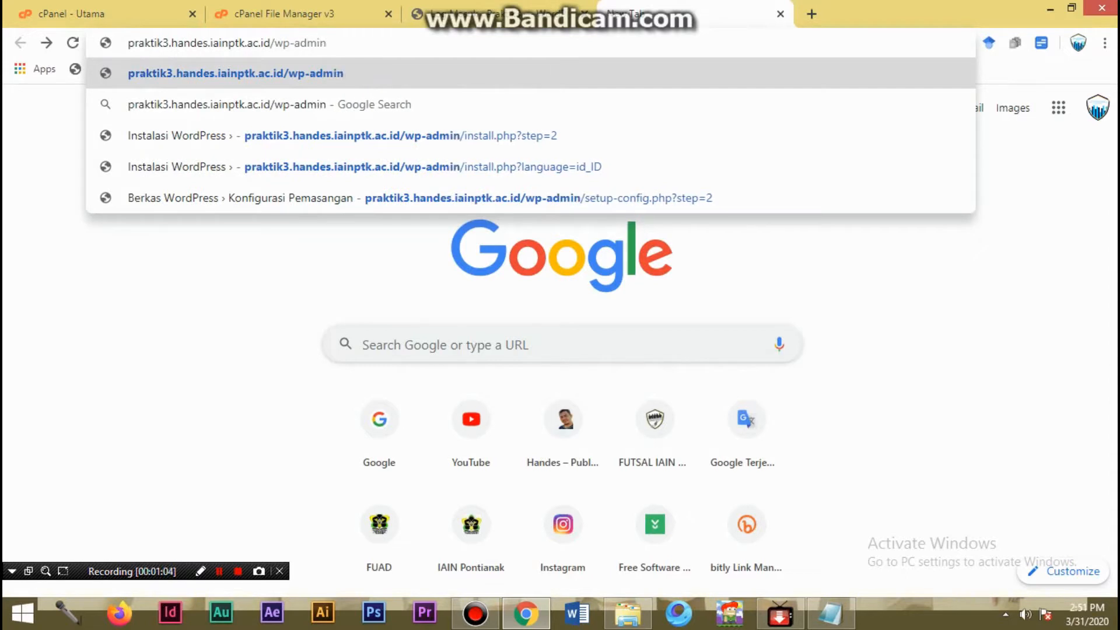
pyautogui.press('Return')
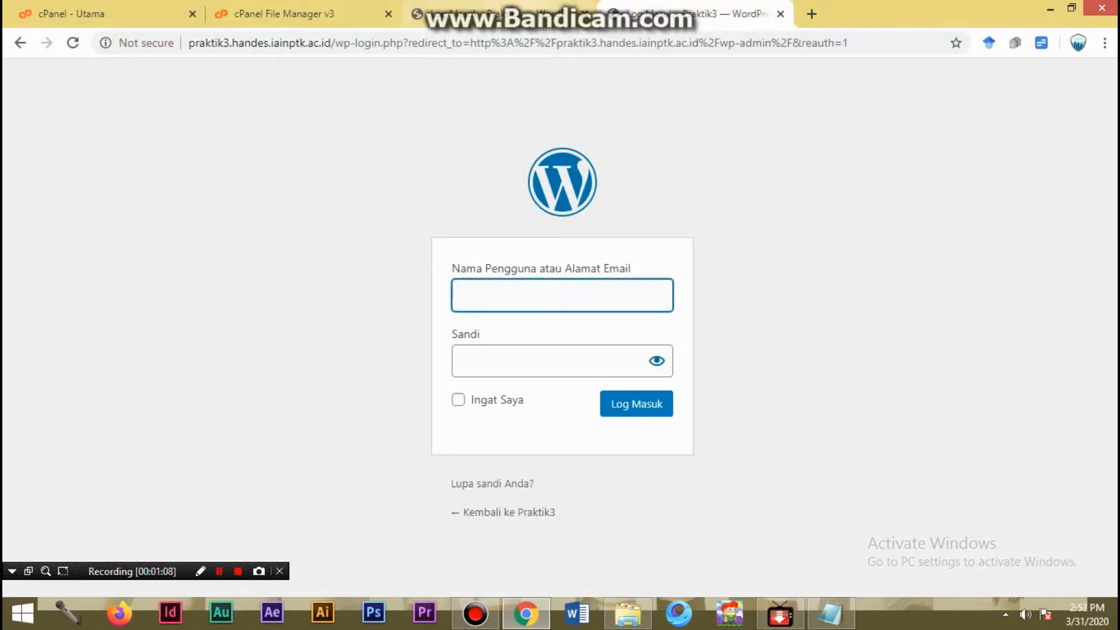
pyautogui.click(541, 12)
pyautogui.click(654, 13)
pyautogui.click(541, 13)
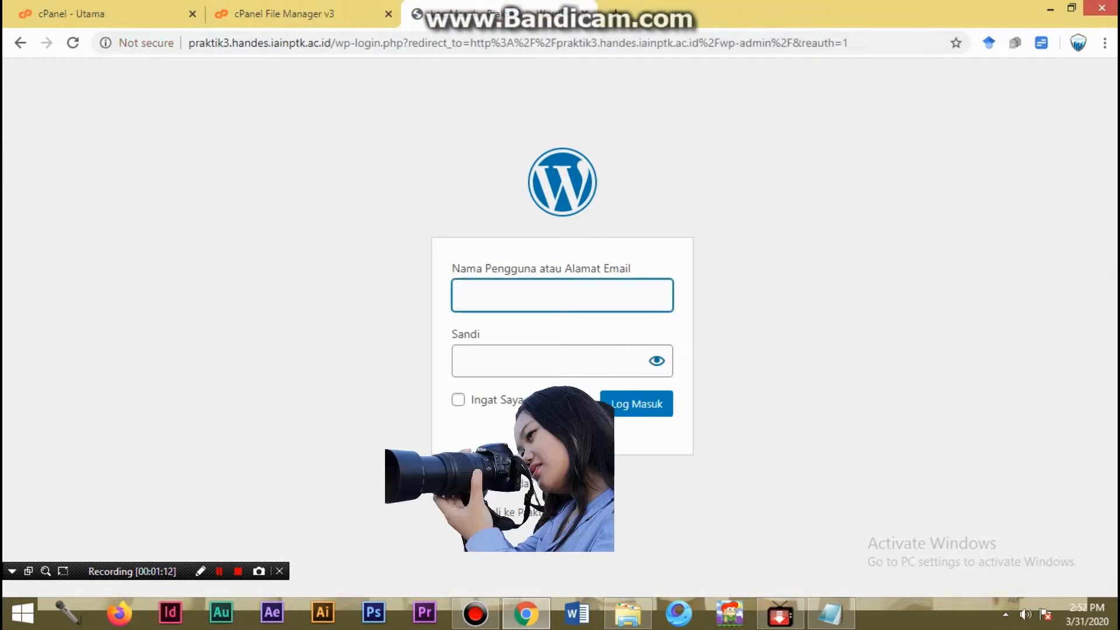
# - Switch to latihan mhs.txt in Notepad and insert an empty line above the WordPress login details in section 3
pyautogui.click(831, 613)
pyautogui.click(513, 395)
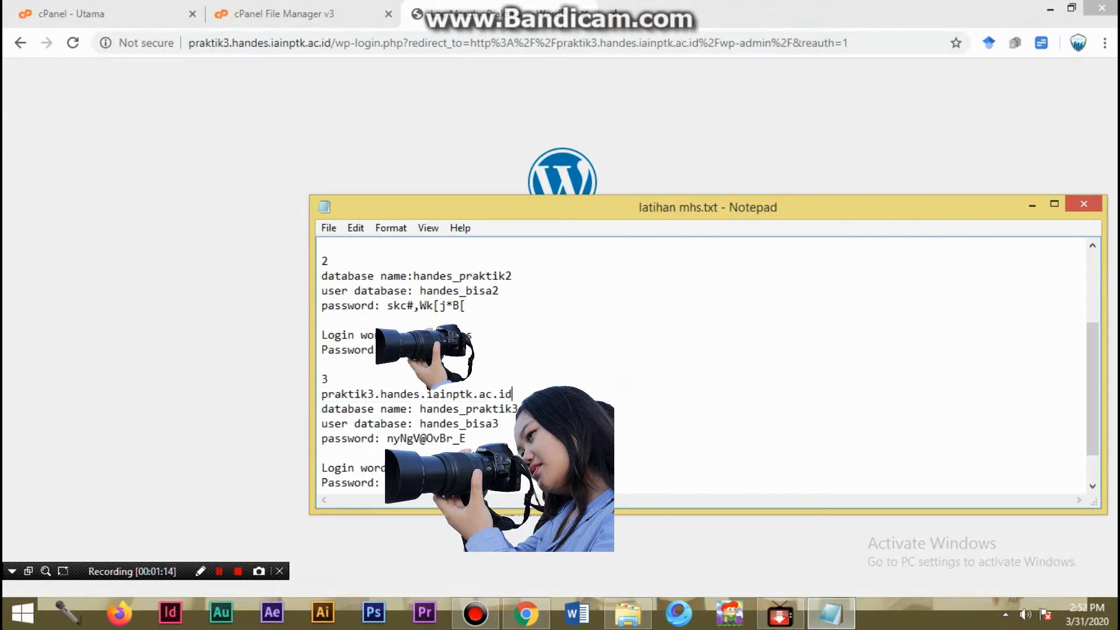
pyautogui.click(323, 453)
pyautogui.press('Return')
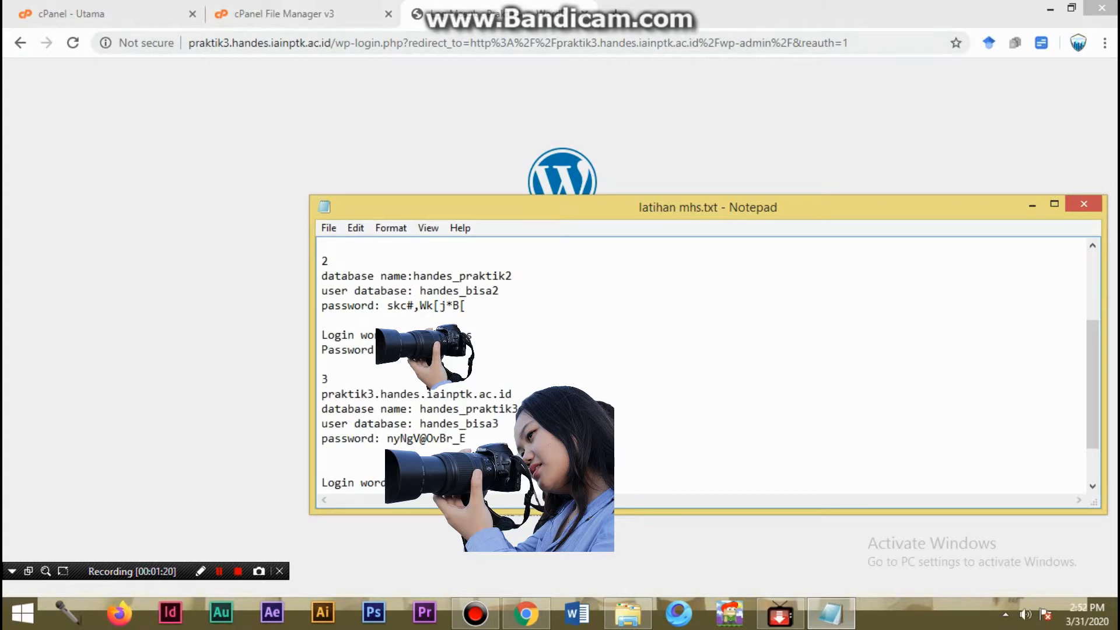
# - Compose praktik3.handes.iainptk.ac.id/wp-admin as the address in a new Chrome tab and copy it onto the empty line in the Notepad notes
pyautogui.hotkey('alt', 'Tab')
pyautogui.hotkey('ctrl', 't')
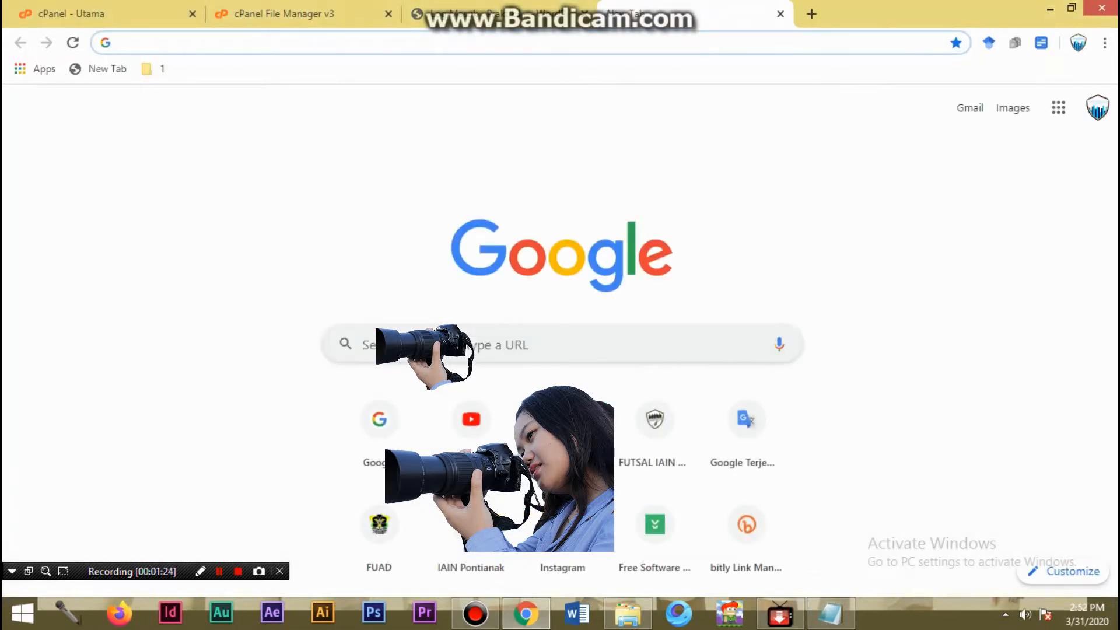
pyautogui.write('p')
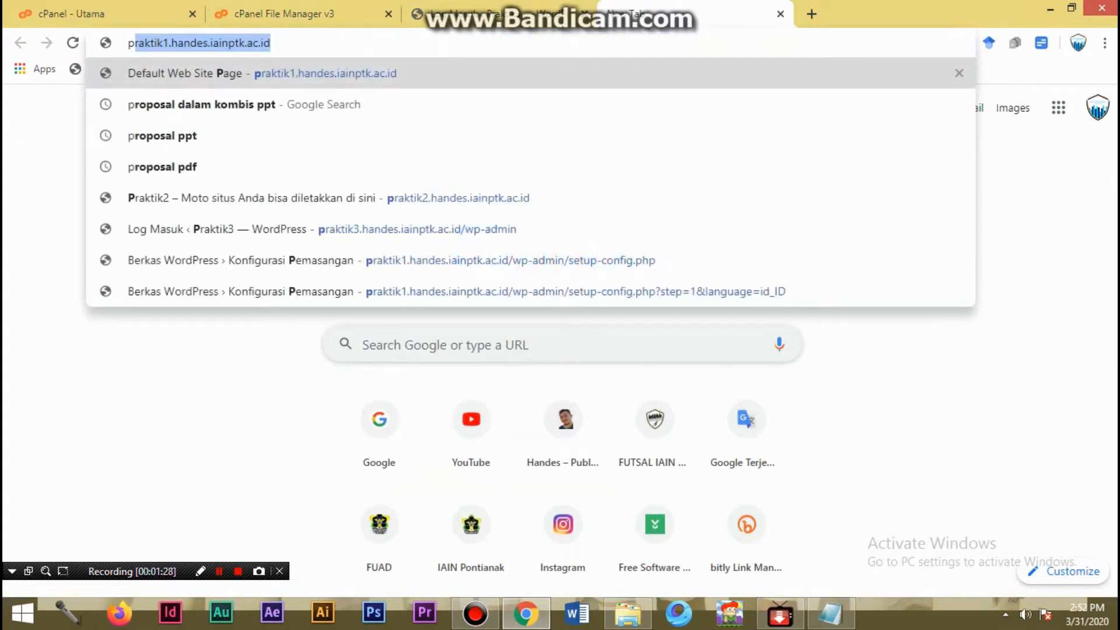
pyautogui.write('raktik')
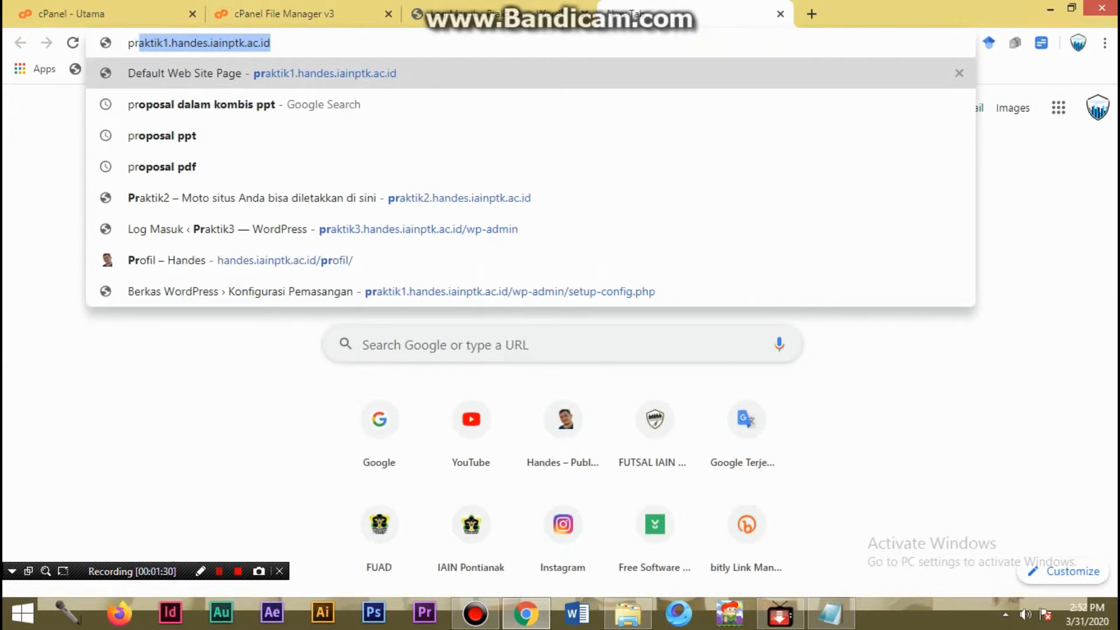
pyautogui.write('3')
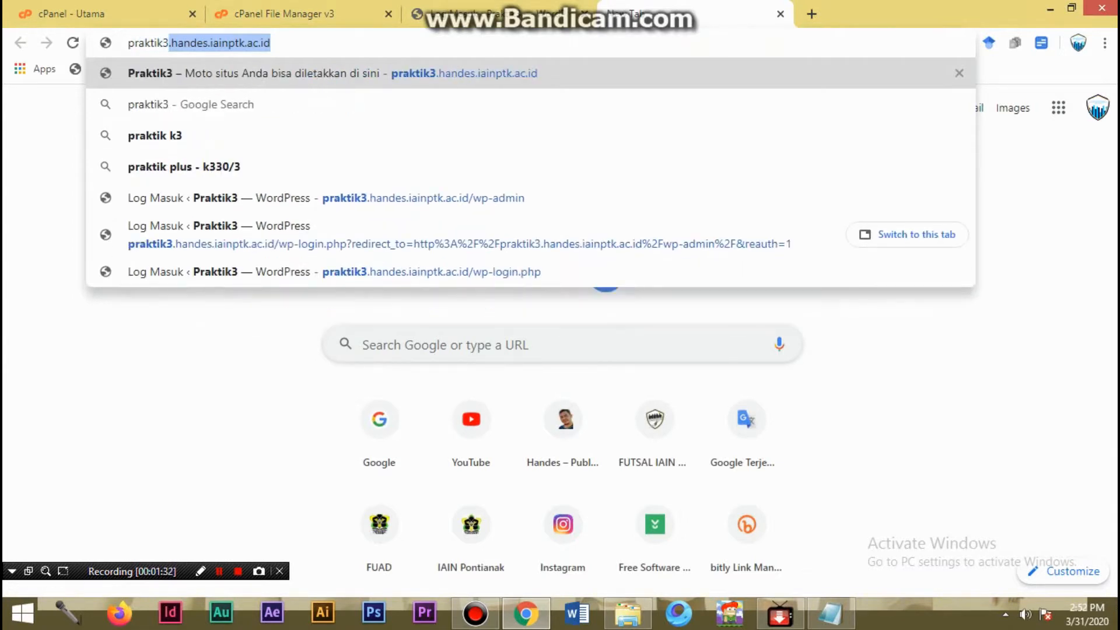
pyautogui.press('Right')
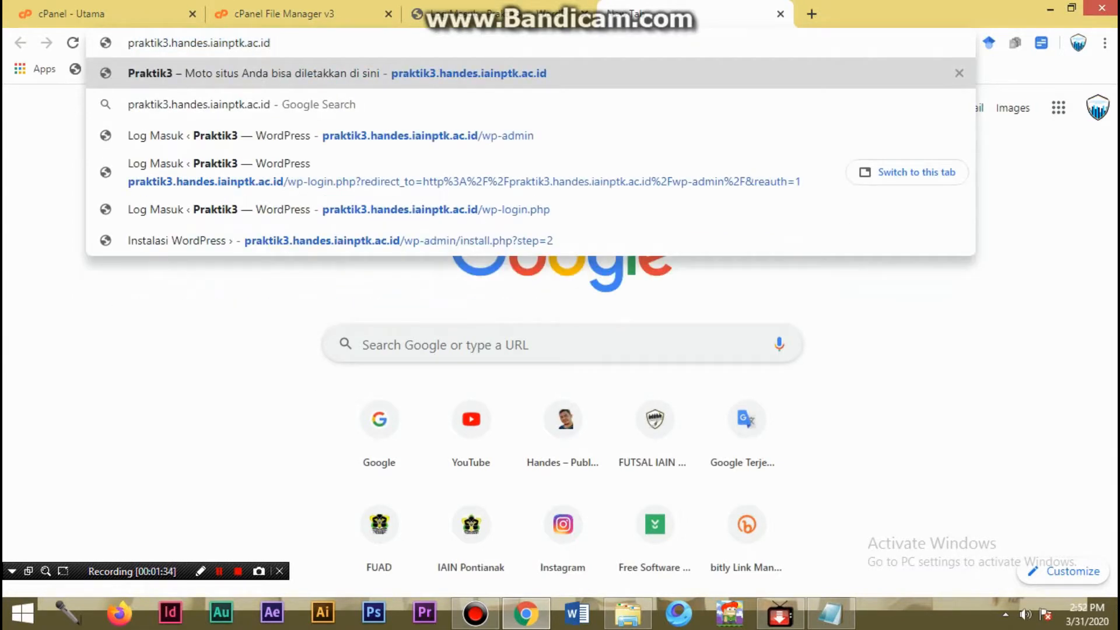
pyautogui.write('/wp-a')
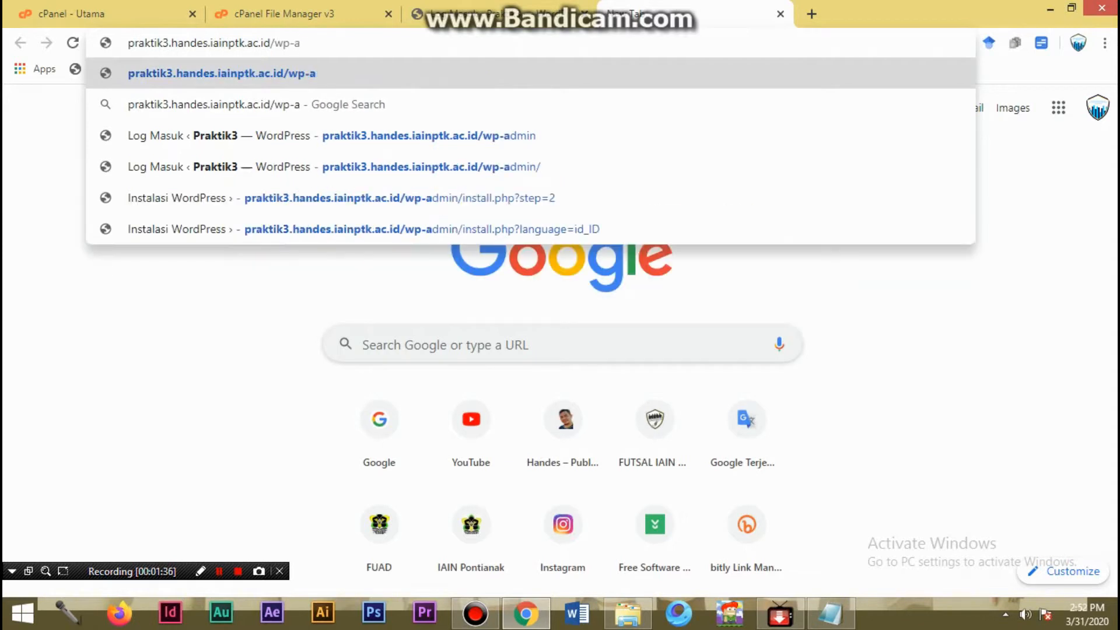
pyautogui.write('dmin')
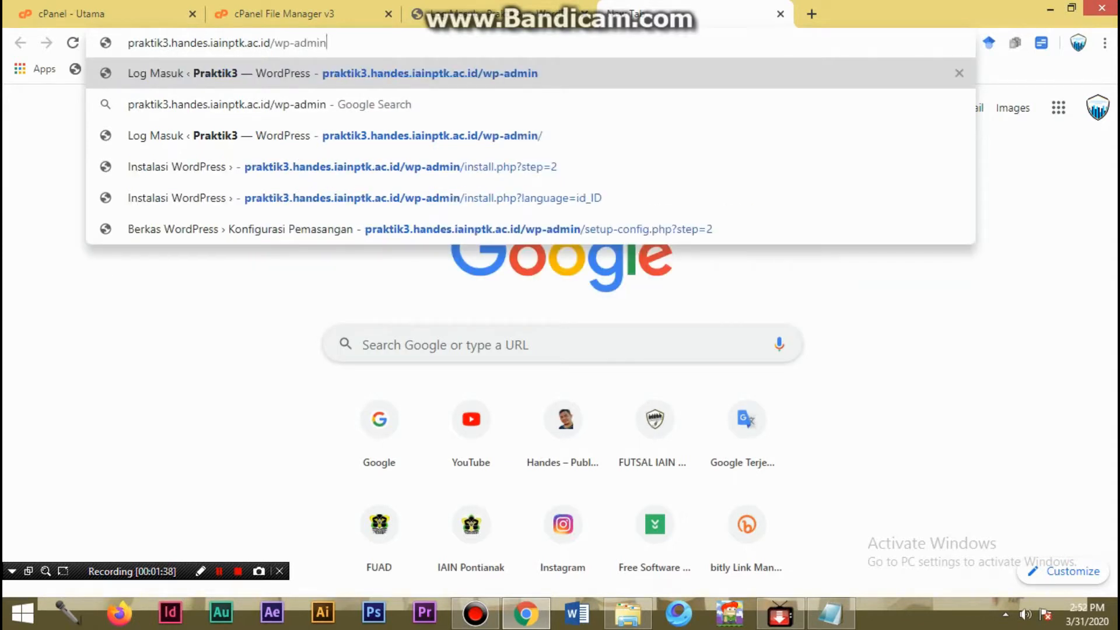
pyautogui.moveTo(328, 43); pyautogui.dragTo(128, 43)
pyautogui.hotkey('ctrl', 'c')
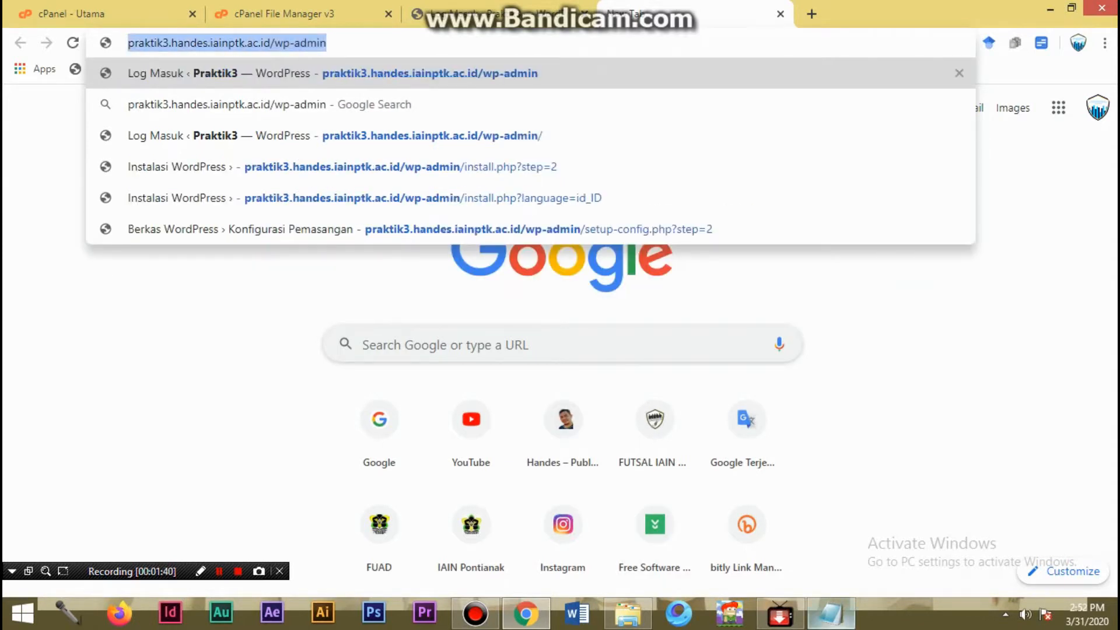
pyautogui.click(831, 613)
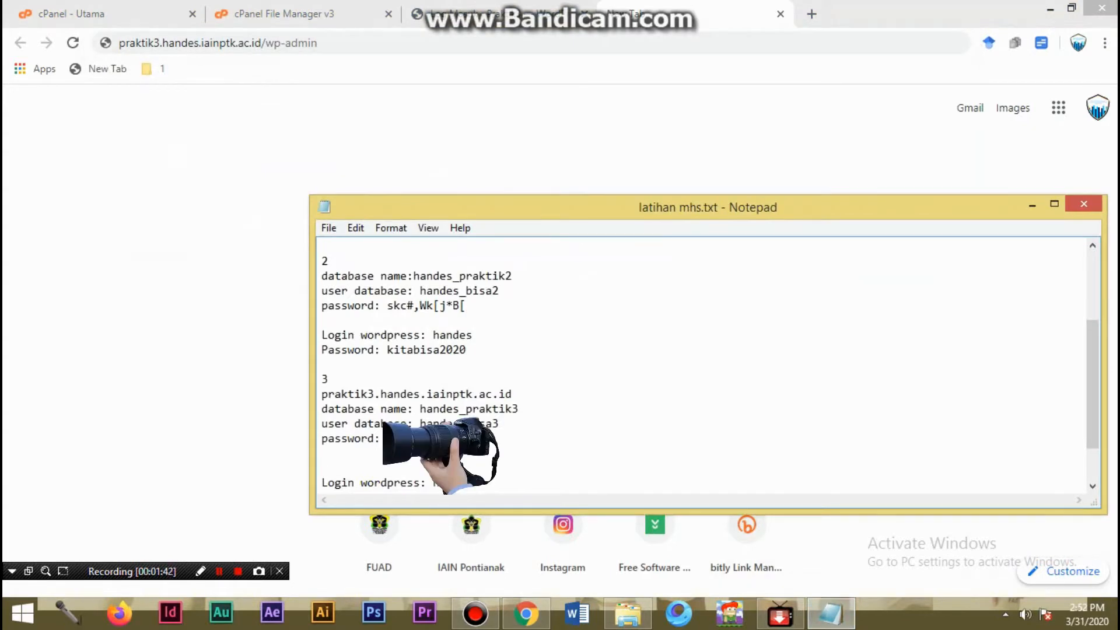
pyautogui.hotkey('ctrl', 'v')
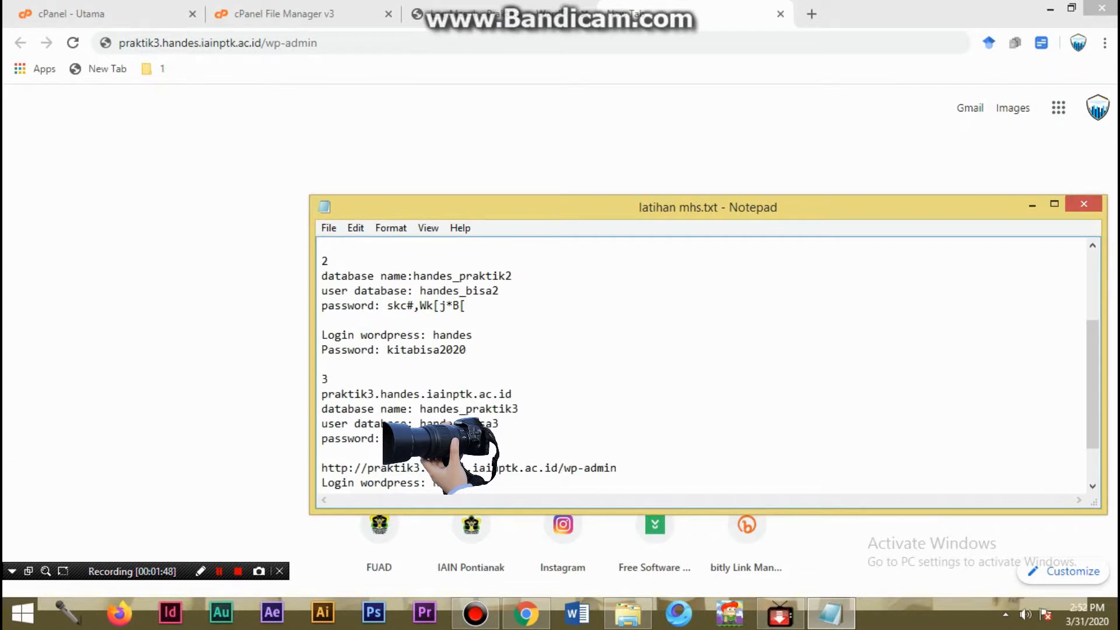
# - Copy the section 3 WordPress username from the Notepad notes into the username field of the Praktik3 login form in Chrome
pyautogui.click(499, 14)
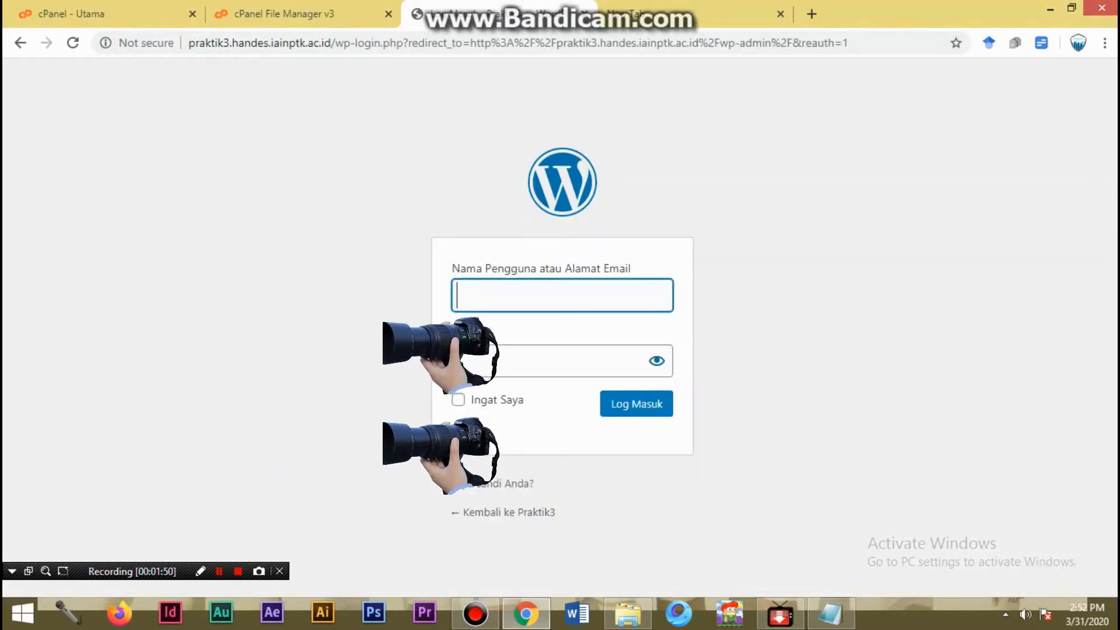
pyautogui.click(830, 612)
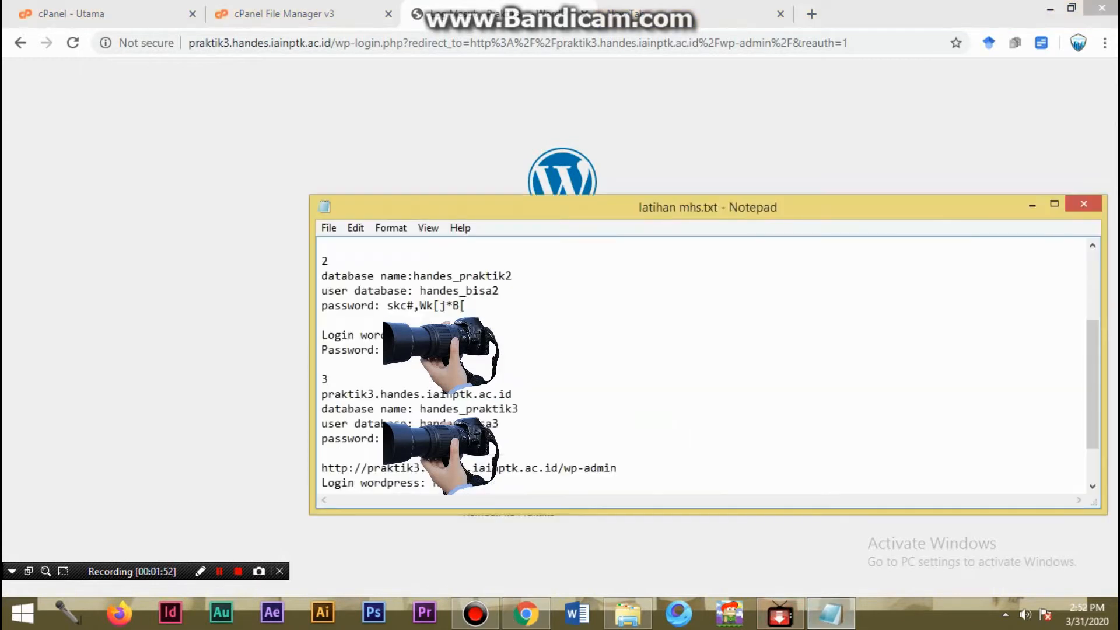
pyautogui.scroll(-1, 700, 367)
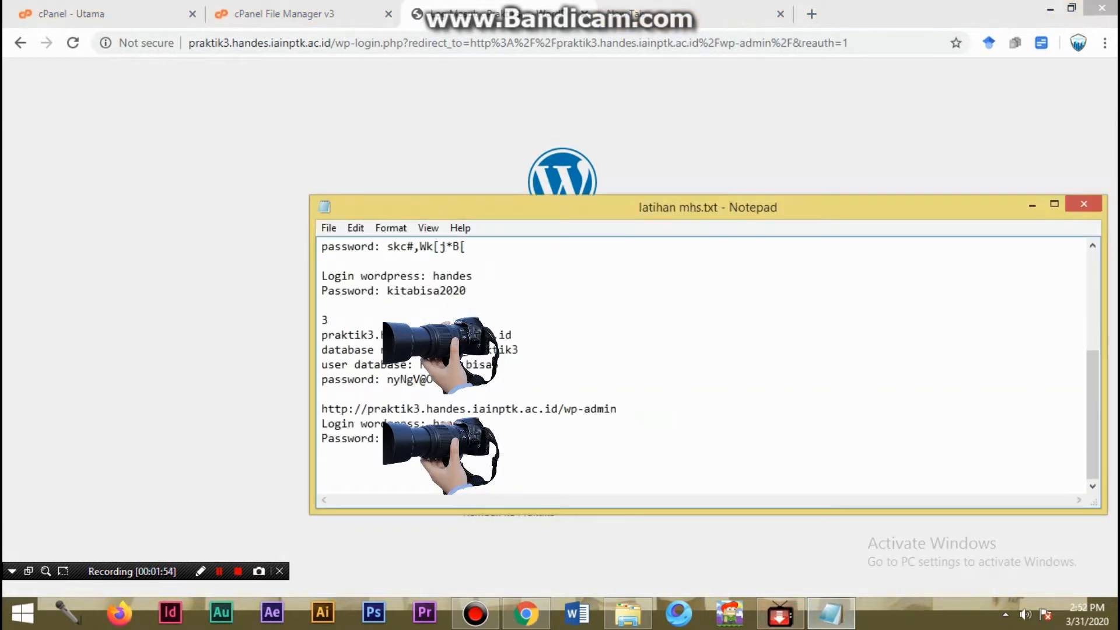
pyautogui.doubleClick(453, 422)
pyautogui.hotkey('ctrl', 'c')
pyautogui.hotkey('alt', 'Tab')
pyautogui.click(562, 296)
pyautogui.hotkey('ctrl', 'v')
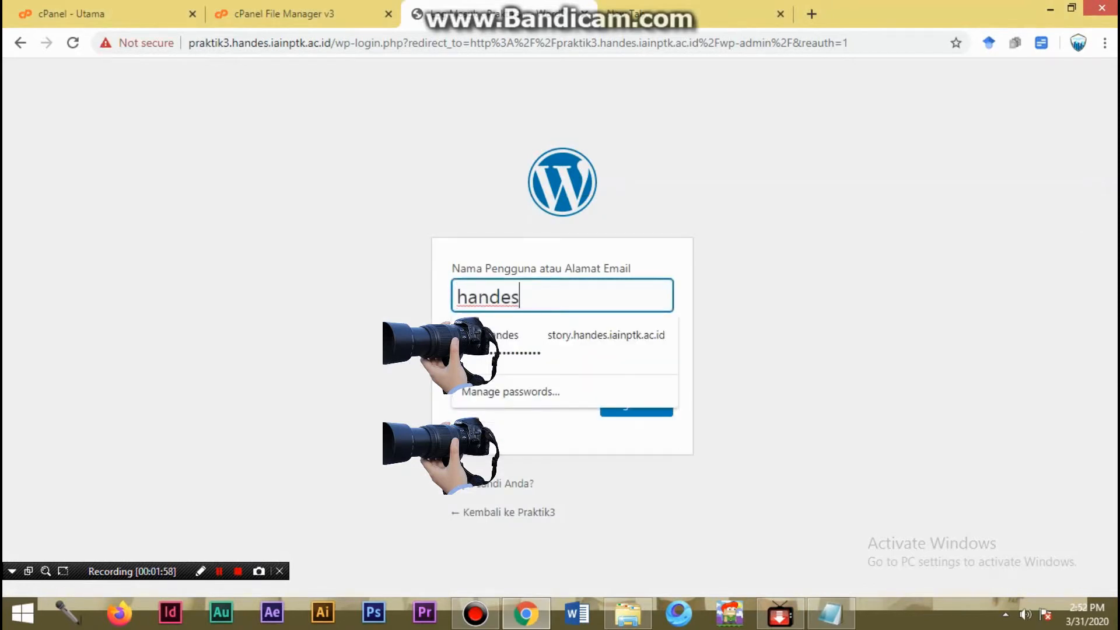
# - Copy the section 3 WordPress password from the Notepad notes into the password field (Sandi) of the login form in Chrome
pyautogui.hotkey('alt', 'Tab')
pyautogui.click(832, 614)
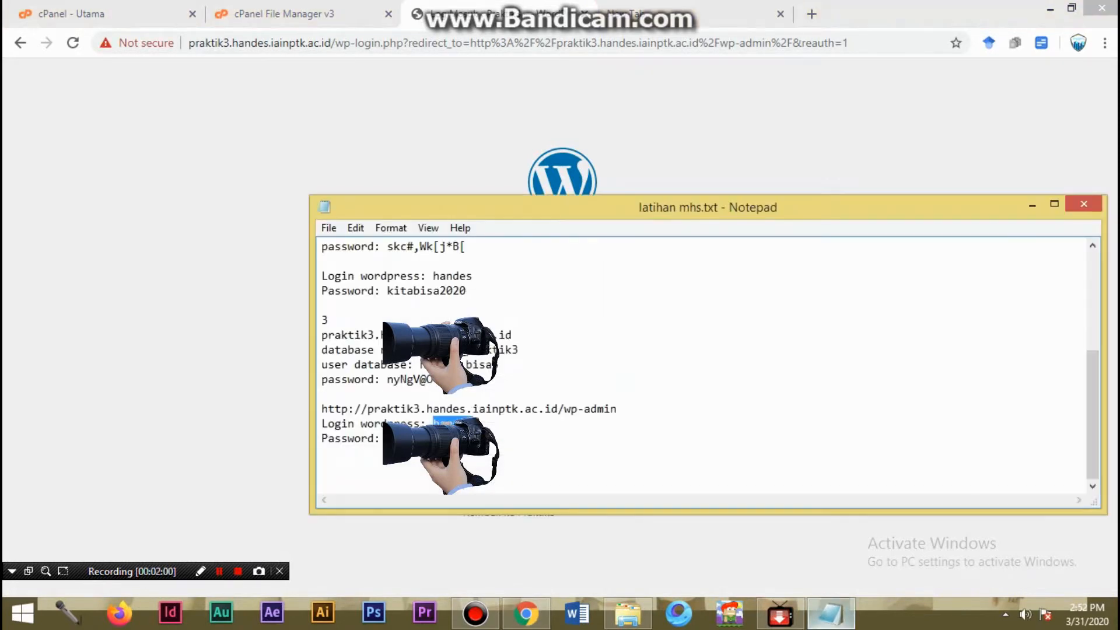
pyautogui.doubleClick(426, 439)
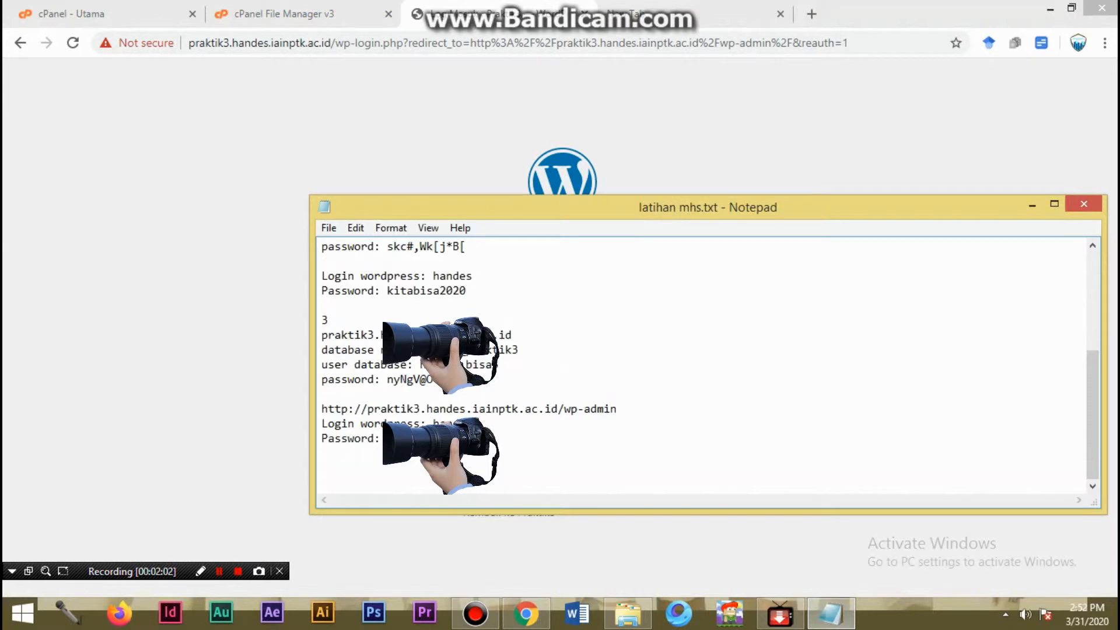
pyautogui.hotkey('alt', 'Tab')
pyautogui.click(572, 362)
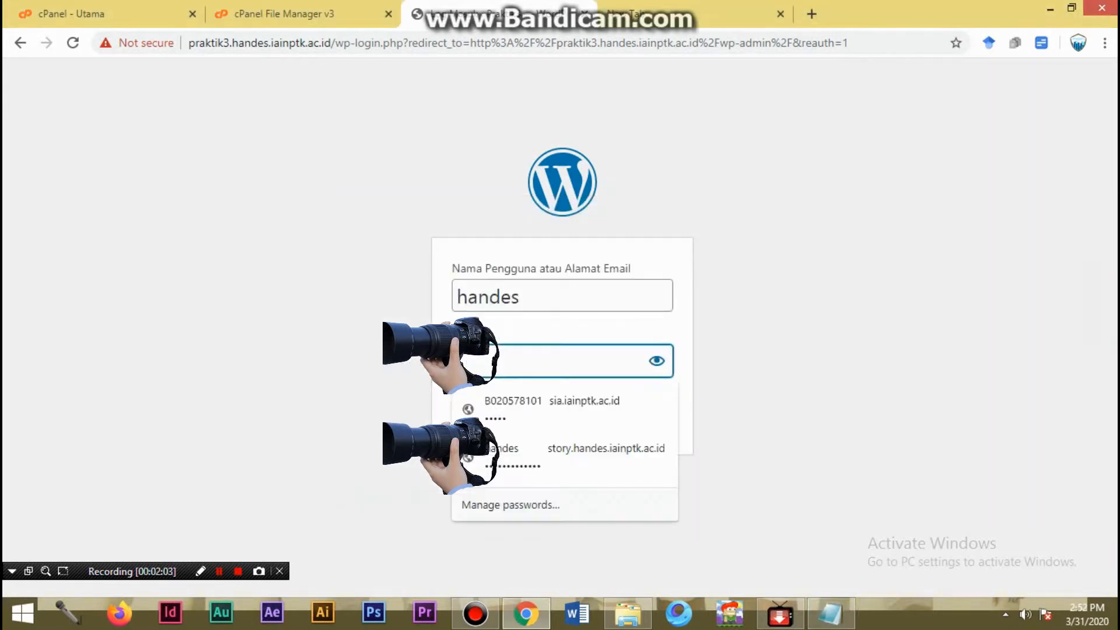
pyautogui.hotkey('ctrl', 'v')
pyautogui.click(776, 362)
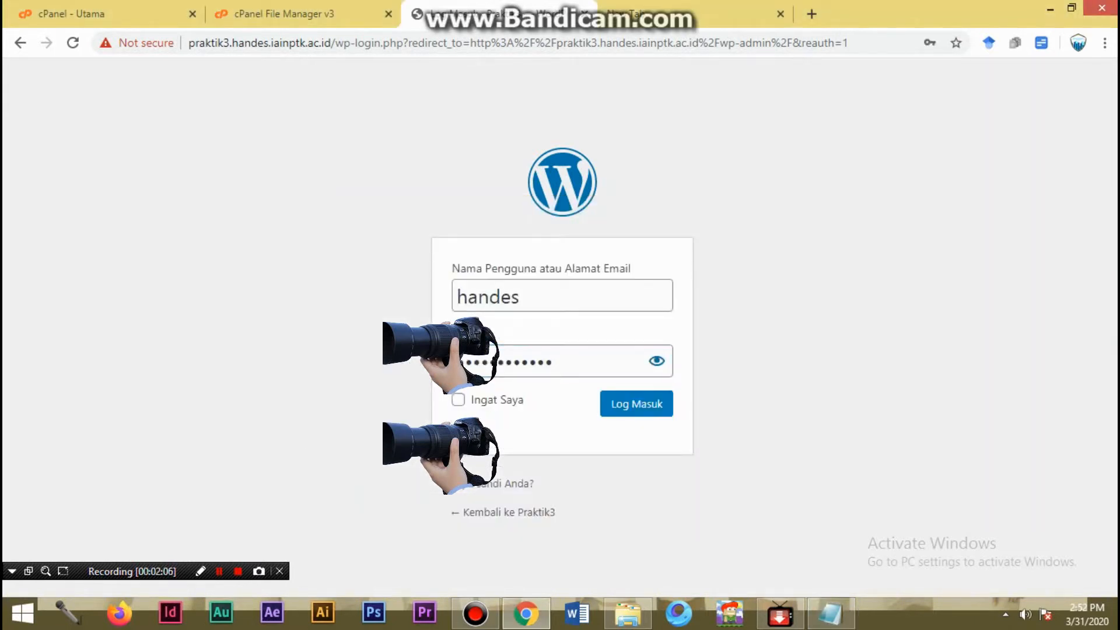
# - Submit the Praktik3 login form and dismiss the browser's offer to save the password
pyautogui.click(637, 404)
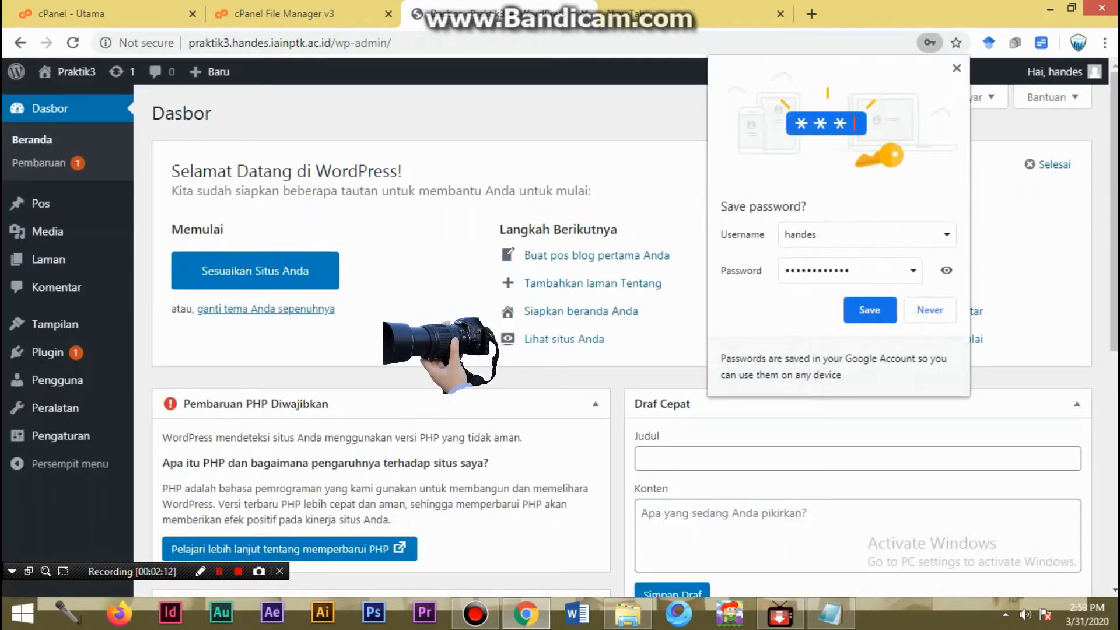
pyautogui.click(957, 68)
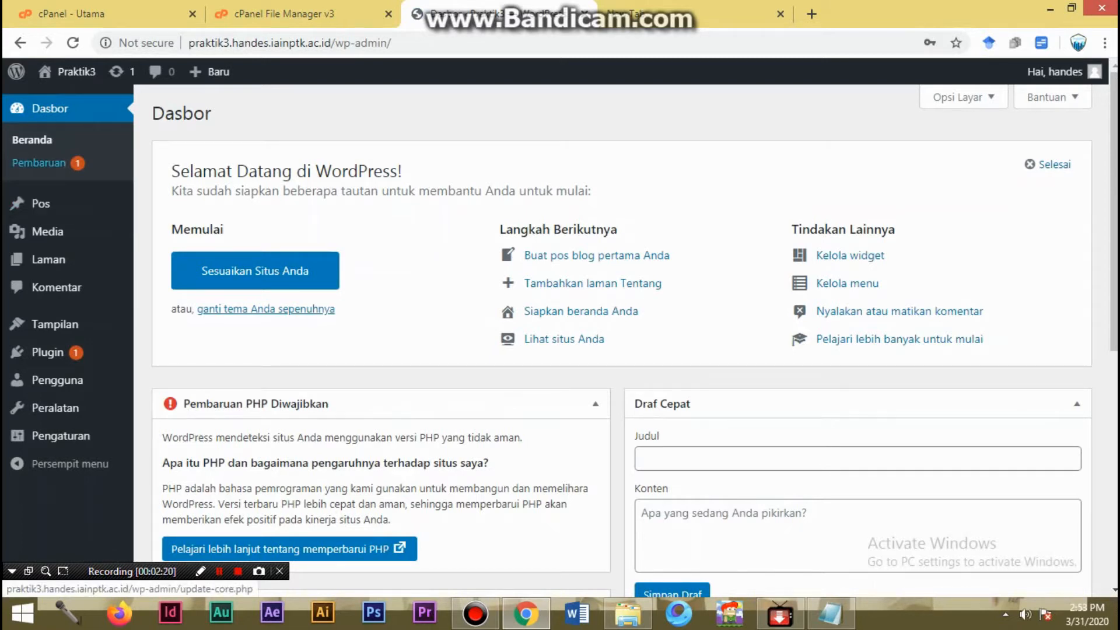
# - Look through the submenus of Pos, Media, Laman, Tampilan and Plugin in the WordPress dashboard
pyautogui.moveTo(41, 204)
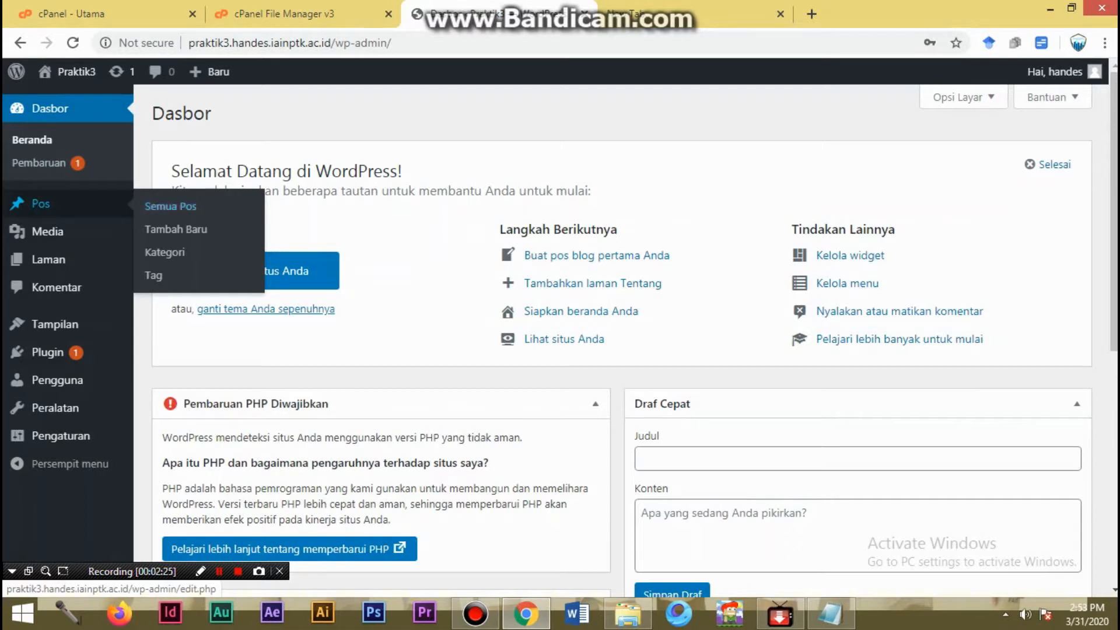
pyautogui.moveTo(46, 231)
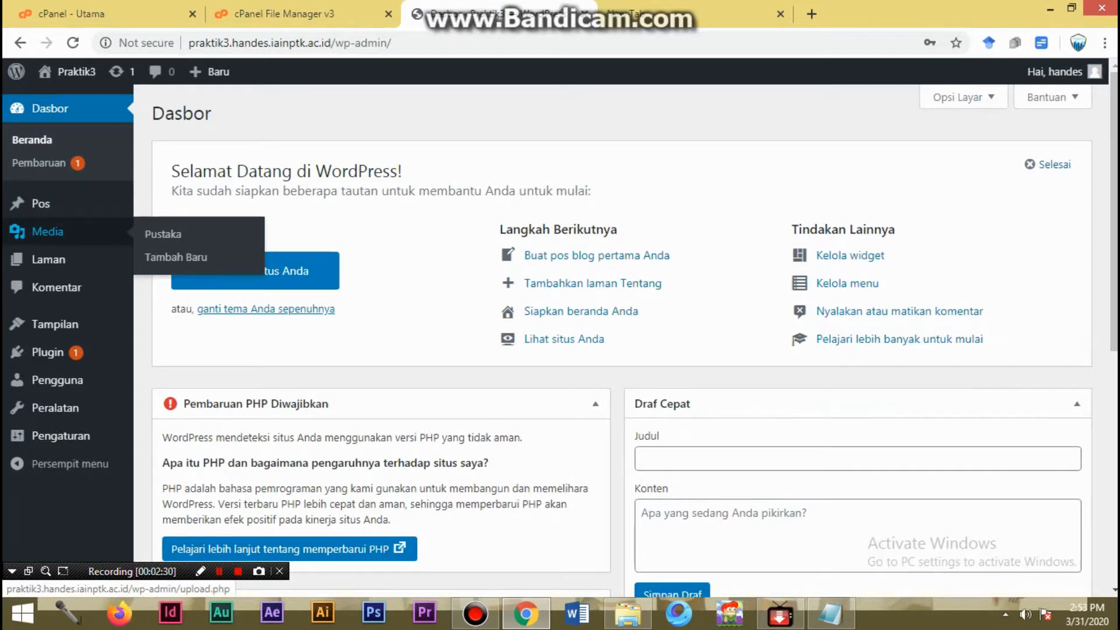
pyautogui.moveTo(48, 259)
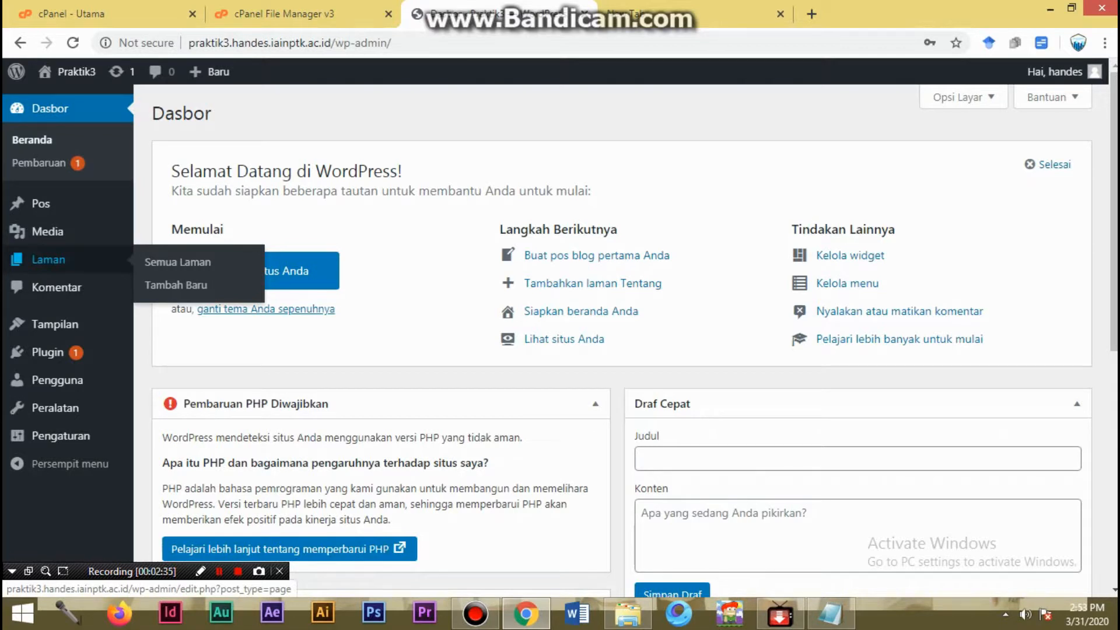
pyautogui.moveTo(54, 324)
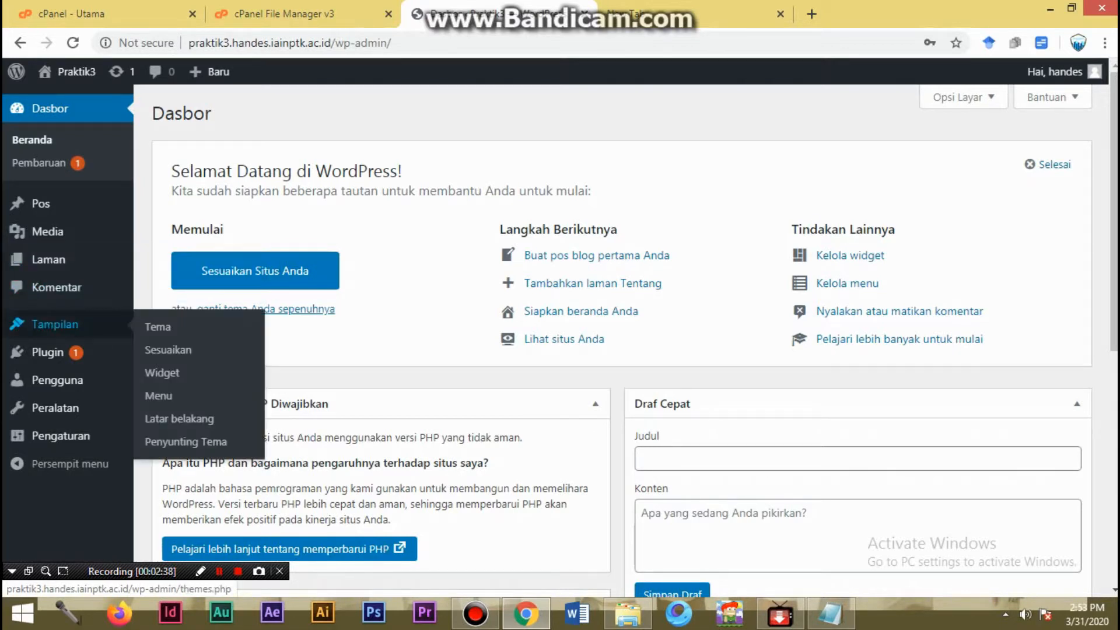
pyautogui.moveTo(47, 352)
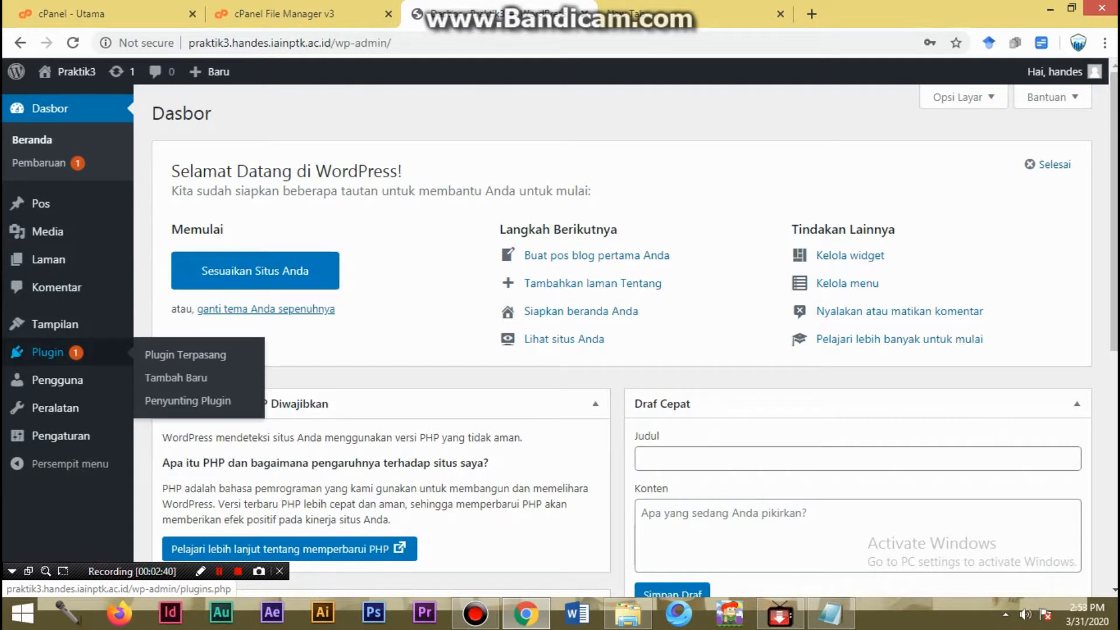
# - Open the administrator account from the Pengguna list for editing and go to its Nama section
pyautogui.moveTo(57, 379)
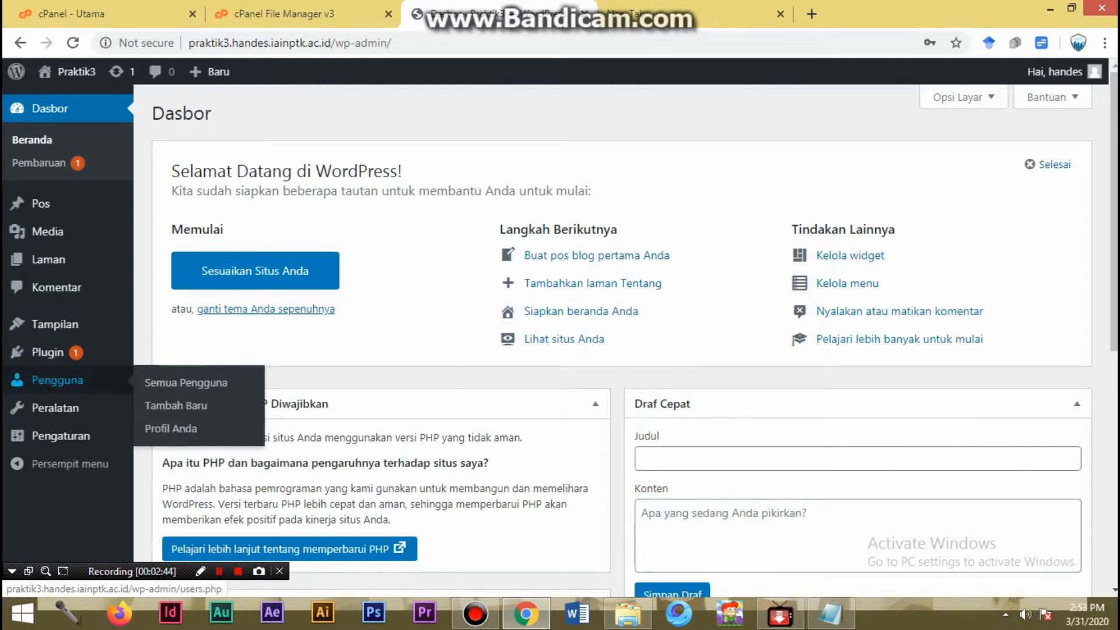
pyautogui.click(58, 379)
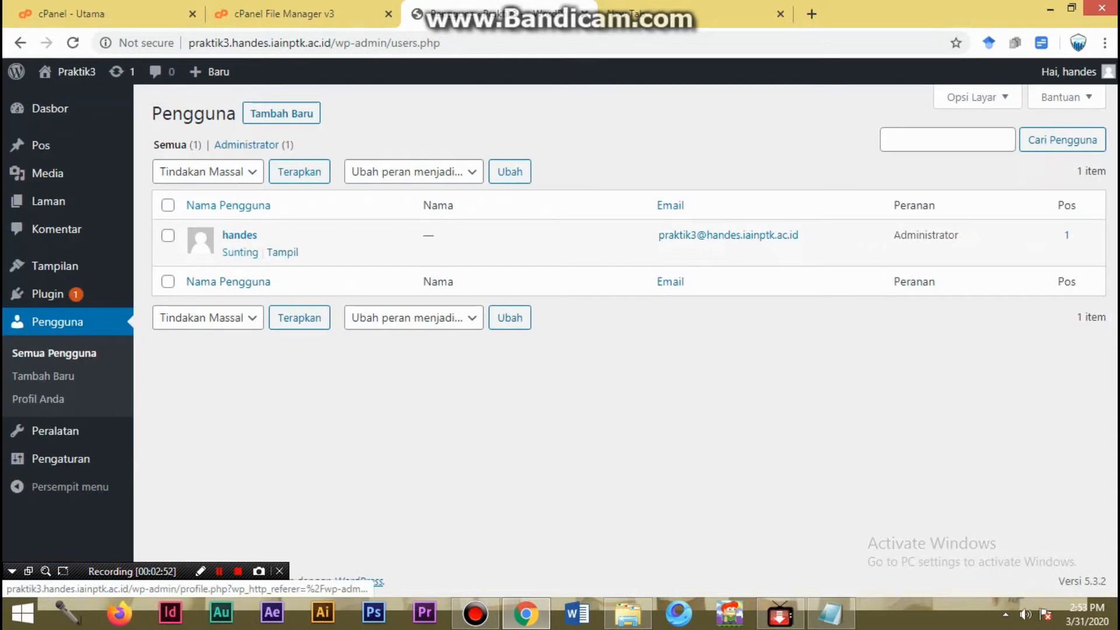
pyautogui.click(240, 252)
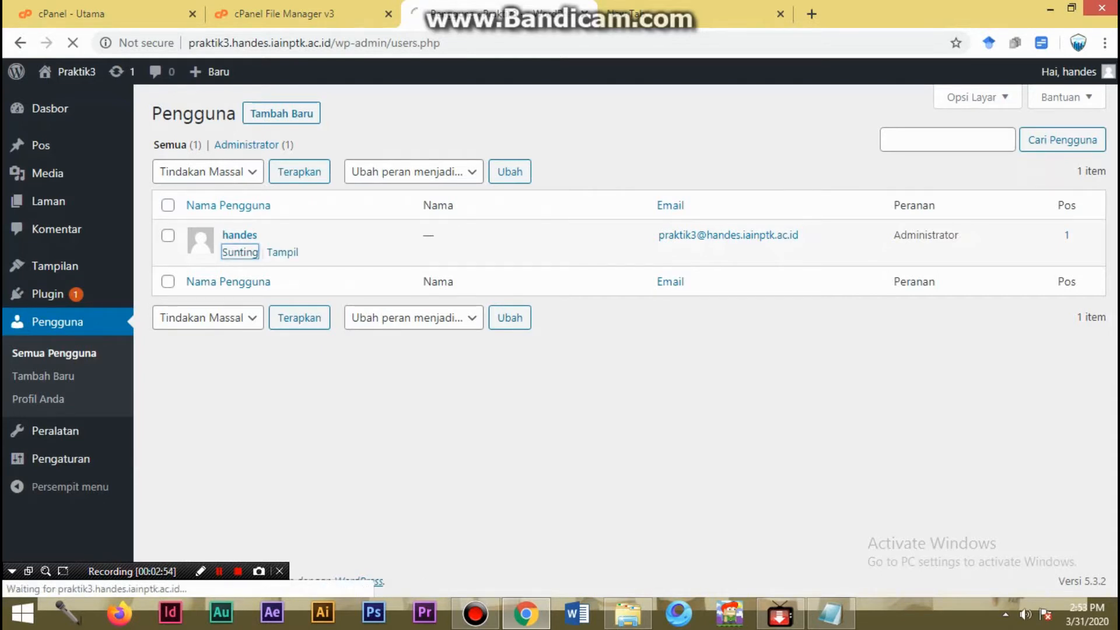
pyautogui.scroll(-7, 560, 343)
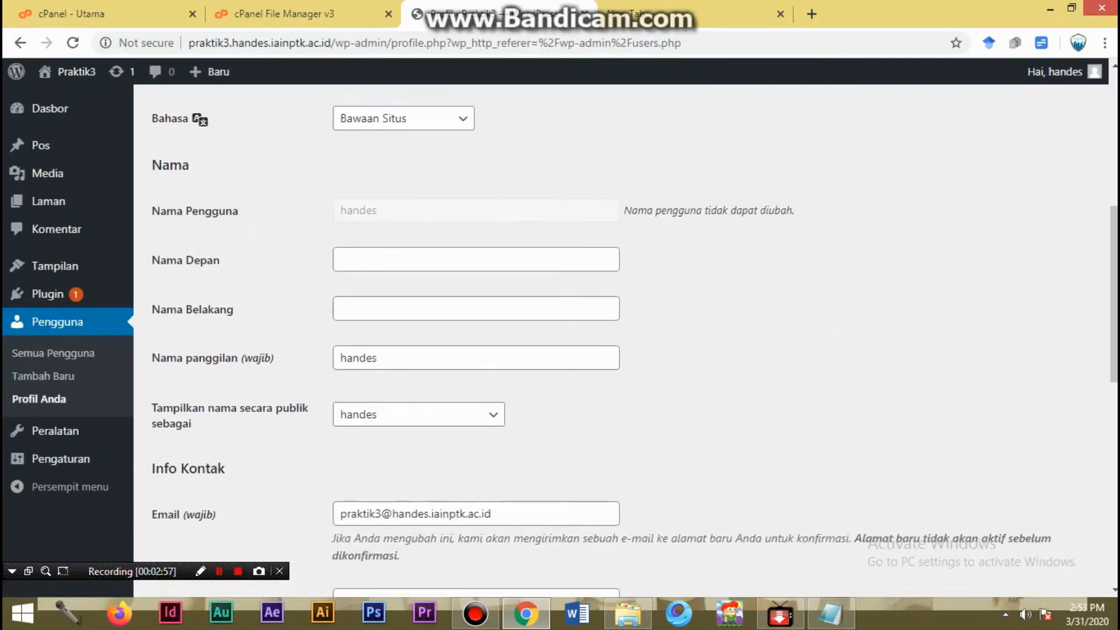
# - Set the profile's nickname (Nama panggilan) to admin and choose admin as the publicly displayed name
pyautogui.moveTo(379, 357); pyautogui.dragTo(338, 358)
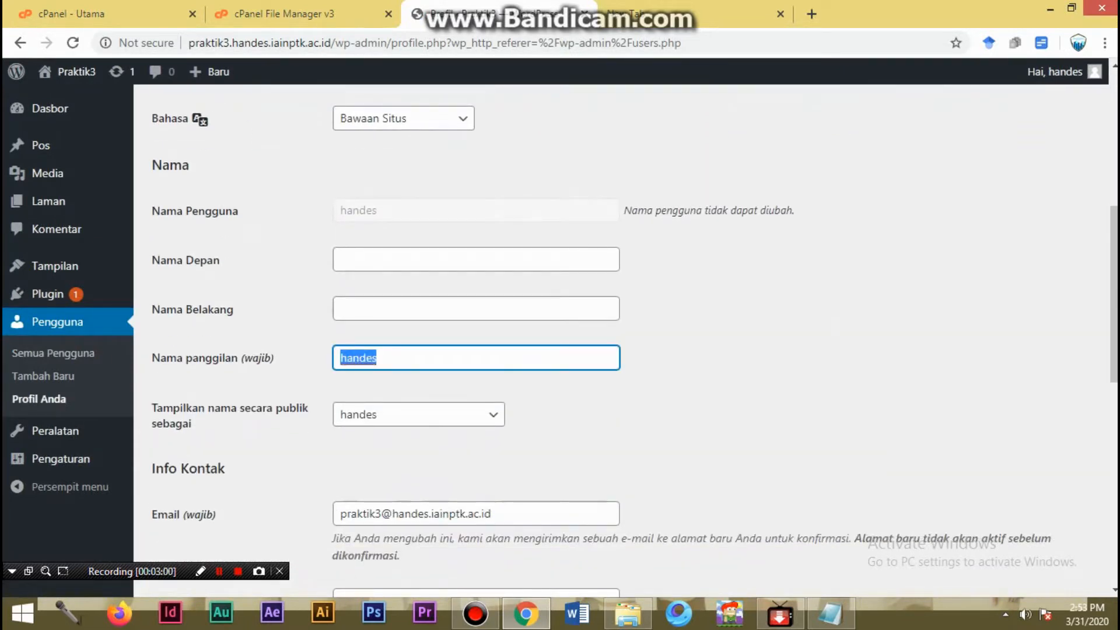
pyautogui.write('admi')
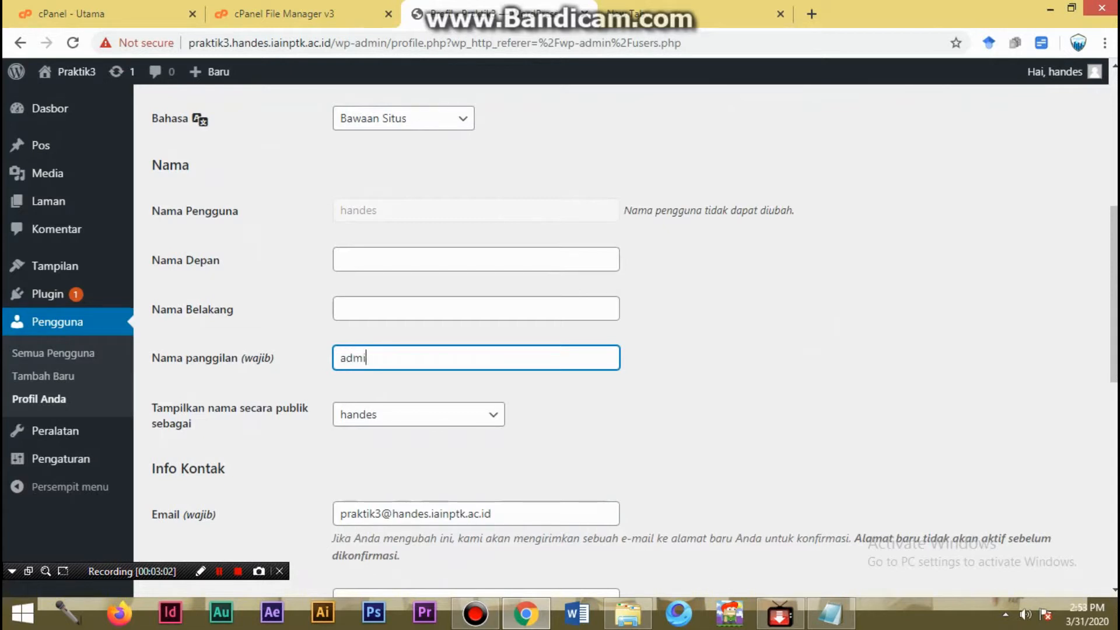
pyautogui.write('n')
pyautogui.click(548, 408)
pyautogui.click(418, 415)
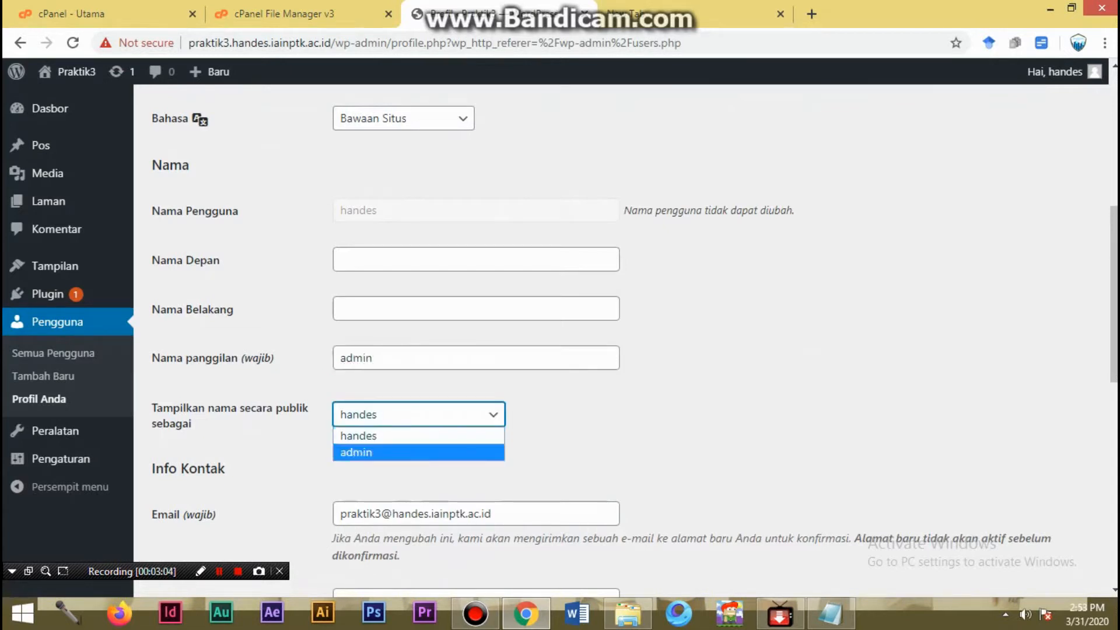
pyautogui.press('Return')
# - Save the updated profile after checking its name settings
pyautogui.scroll(-4, 621, 339)
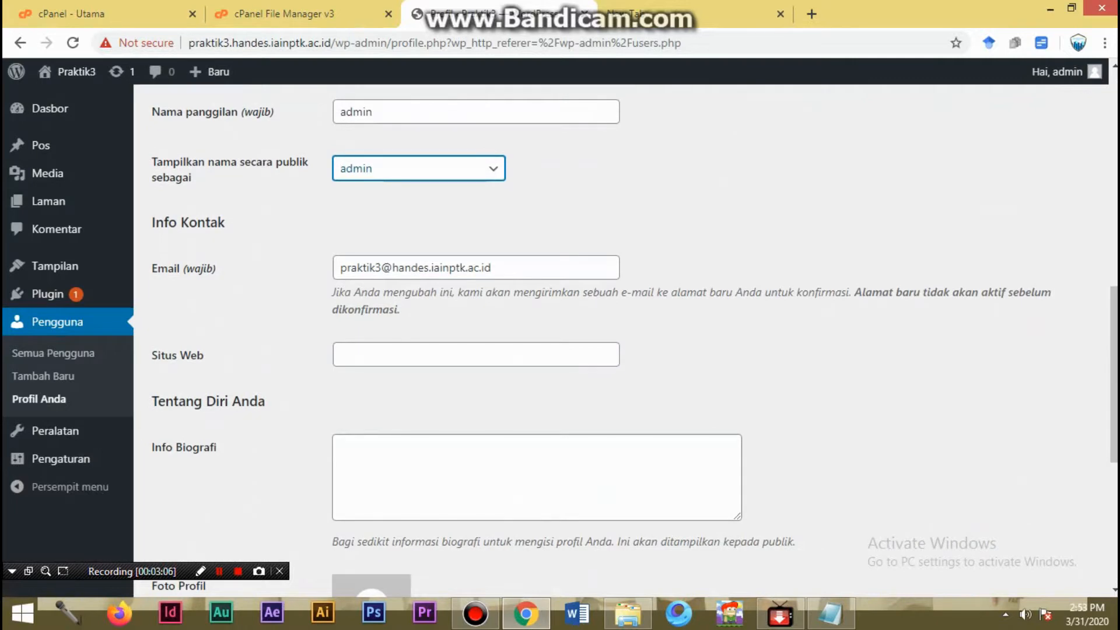
pyautogui.scroll(3, 634, 341)
pyautogui.scroll(-9, 634, 331)
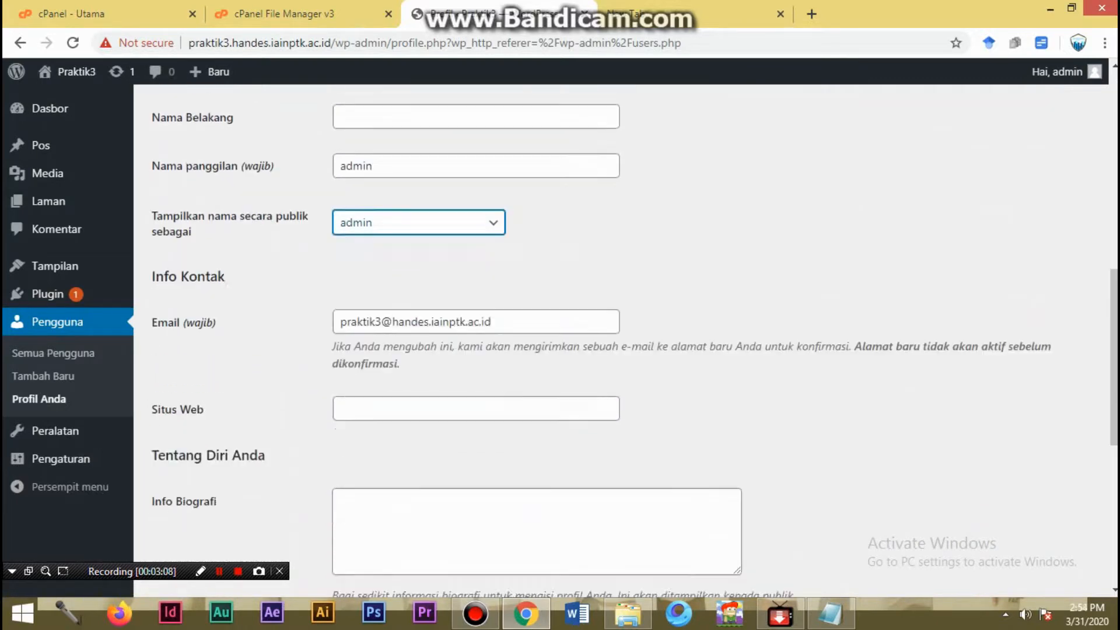
pyautogui.click(229, 513)
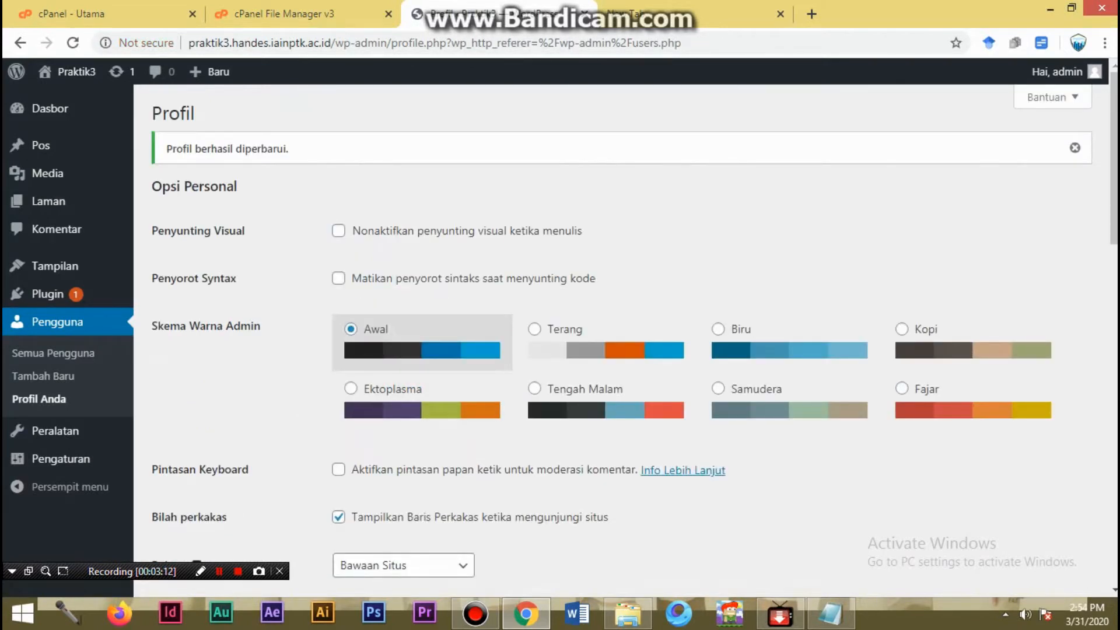
# - Review the profile from its personal options to Manajemen Akun, including the email field, and save the profile again
pyautogui.scroll(-5, 634, 342)
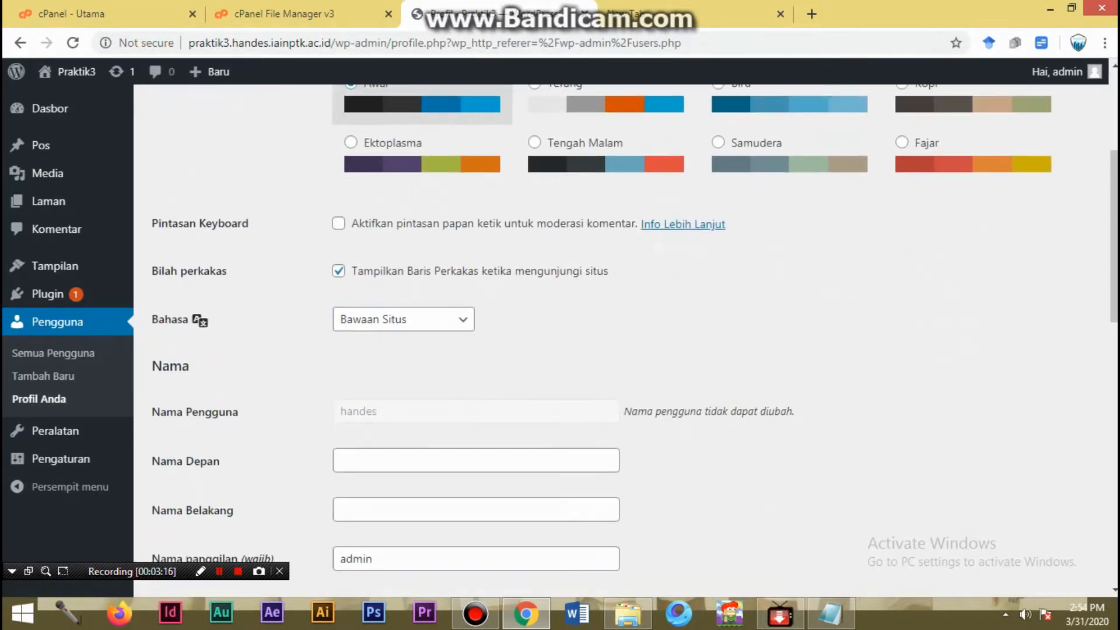
pyautogui.scroll(-8, 634, 327)
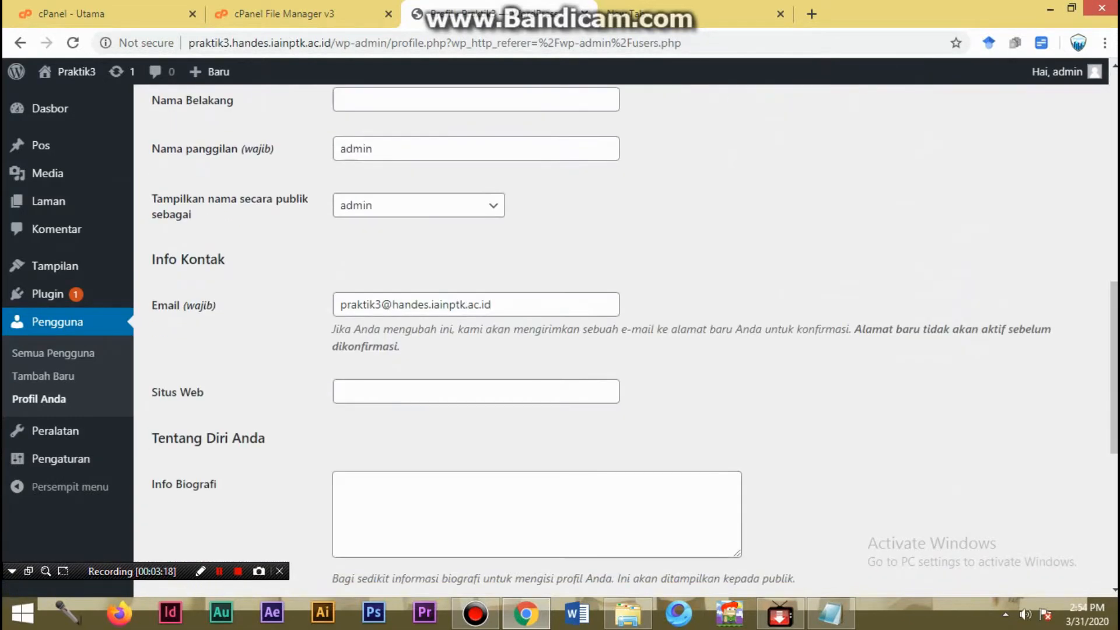
pyautogui.click(443, 304)
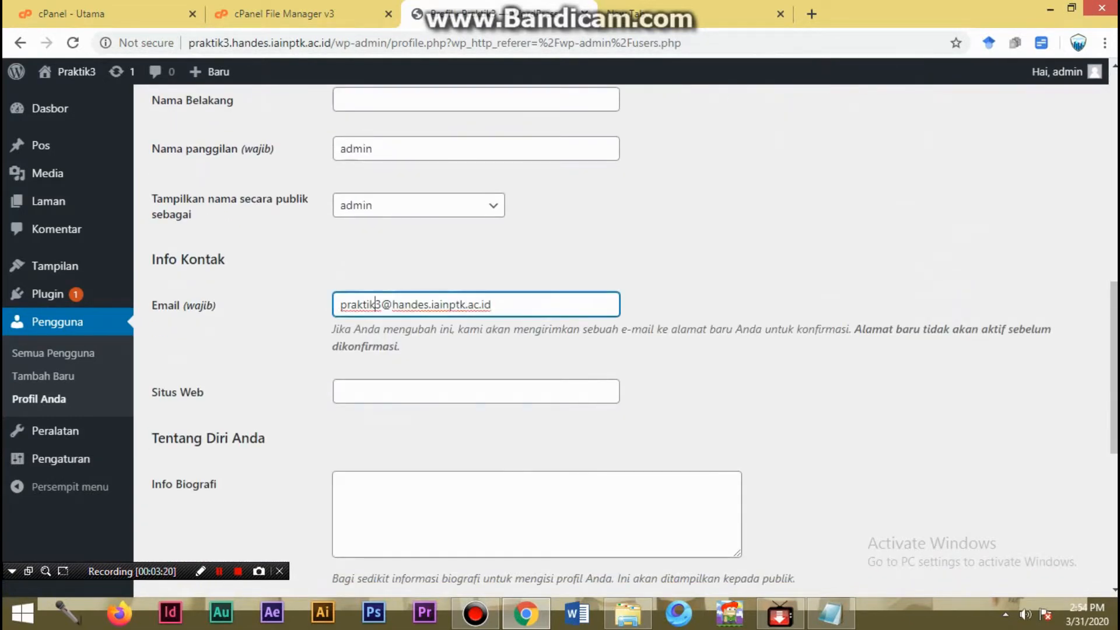
pyautogui.scroll(-3, 443, 309)
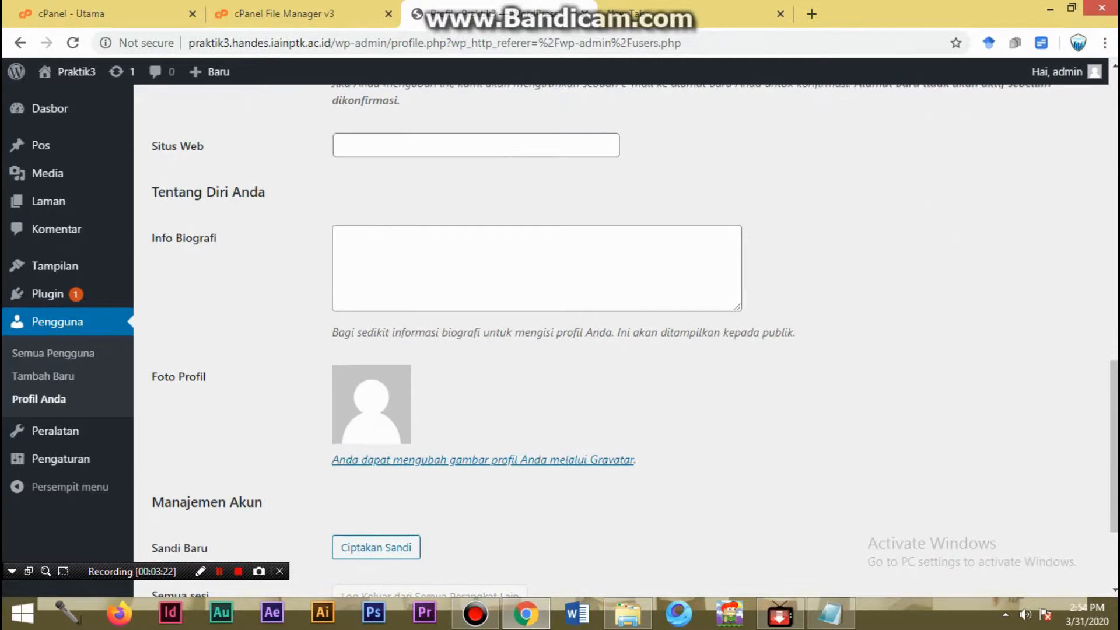
pyautogui.scroll(-2, 634, 341)
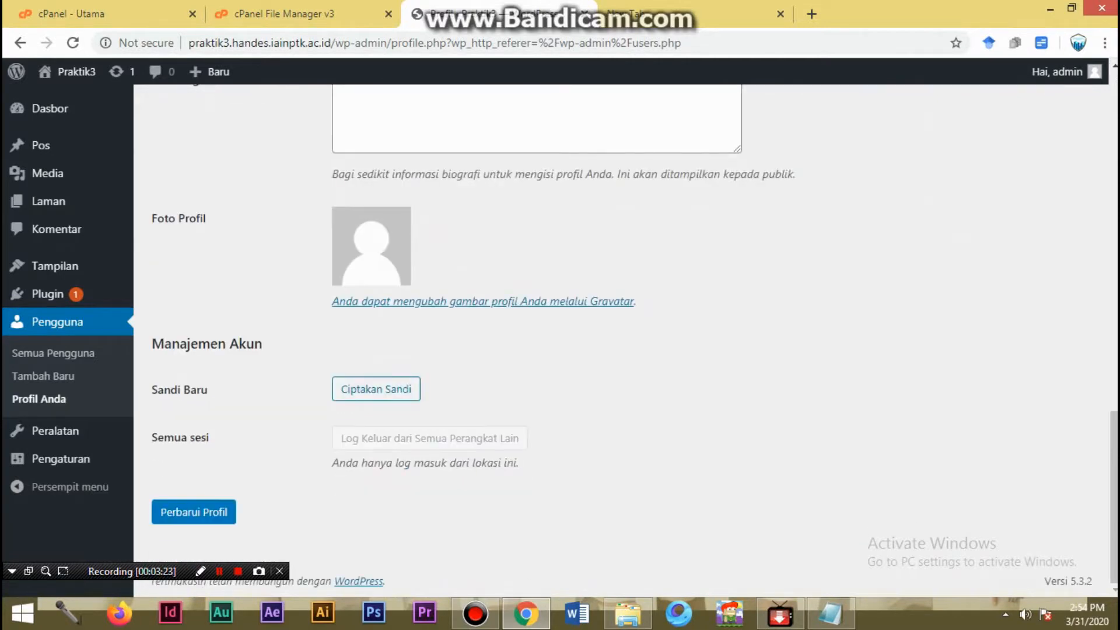
pyautogui.scroll(15, 621, 339)
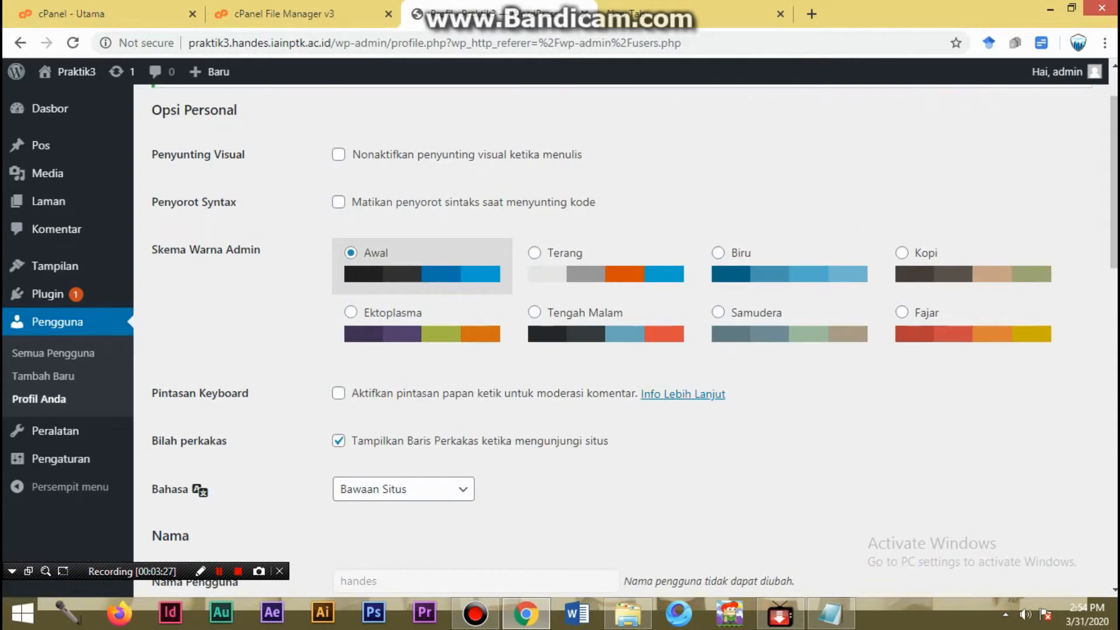
pyautogui.scroll(-3, 621, 341)
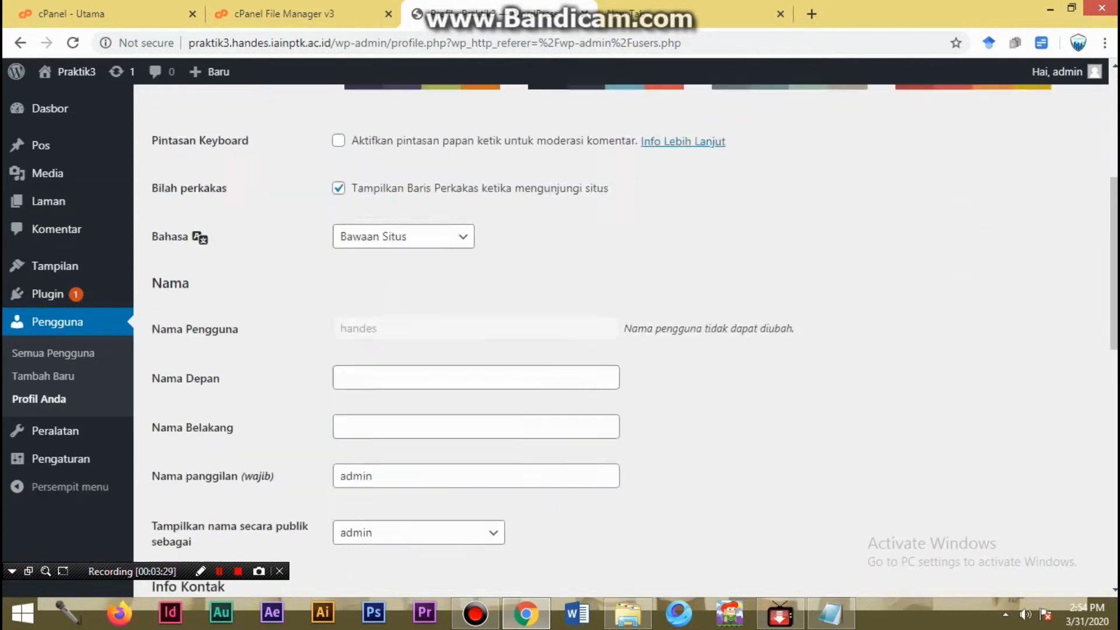
pyautogui.scroll(4, 621, 341)
pyautogui.scroll(-13, 620, 341)
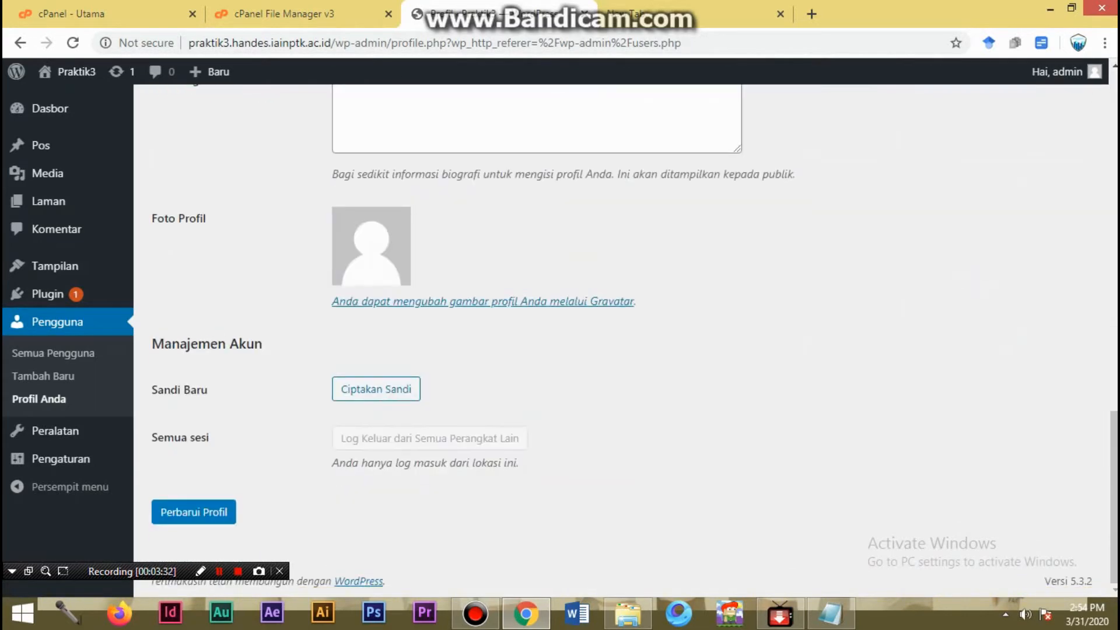
pyautogui.click(193, 512)
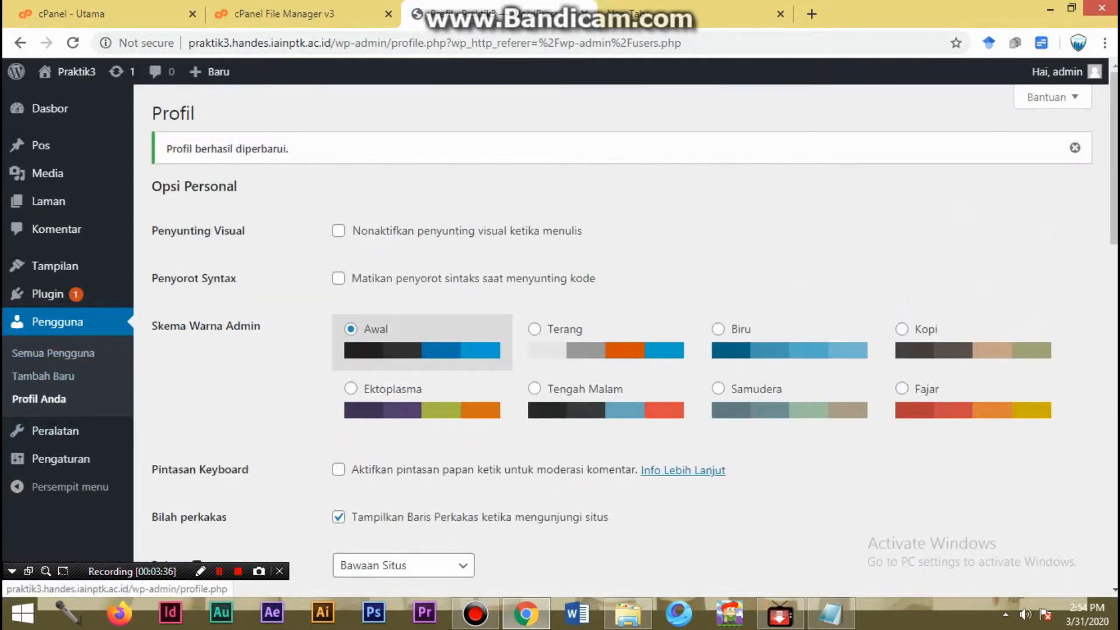
# - View the Peralatan page, and examine the general site settings in Pengaturan Umum down to the date and time formats
pyautogui.moveTo(55, 430)
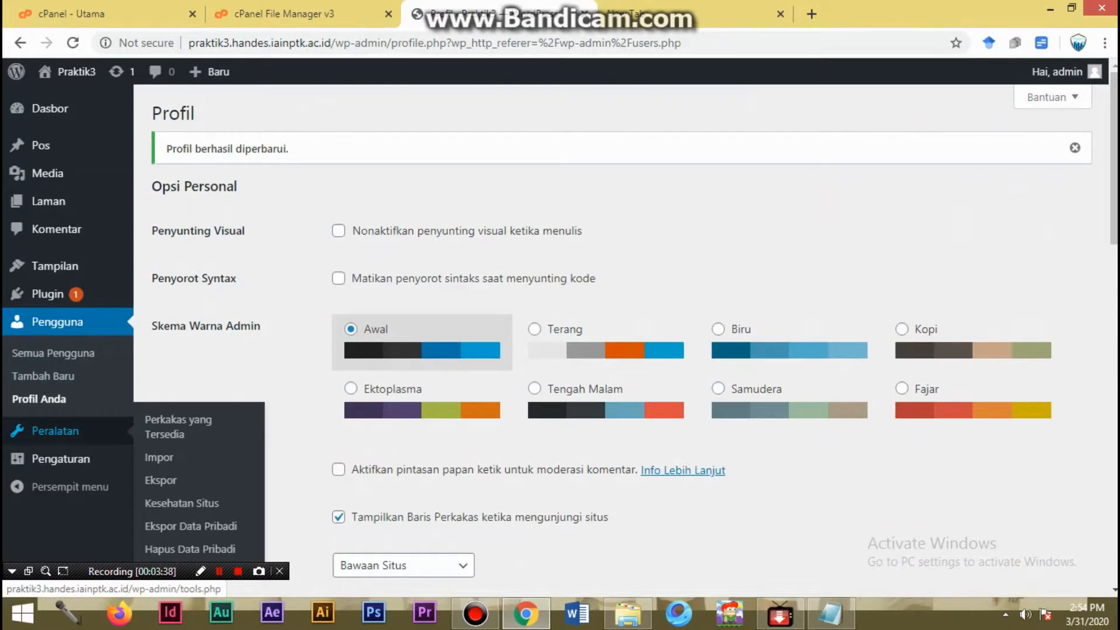
pyautogui.click(56, 430)
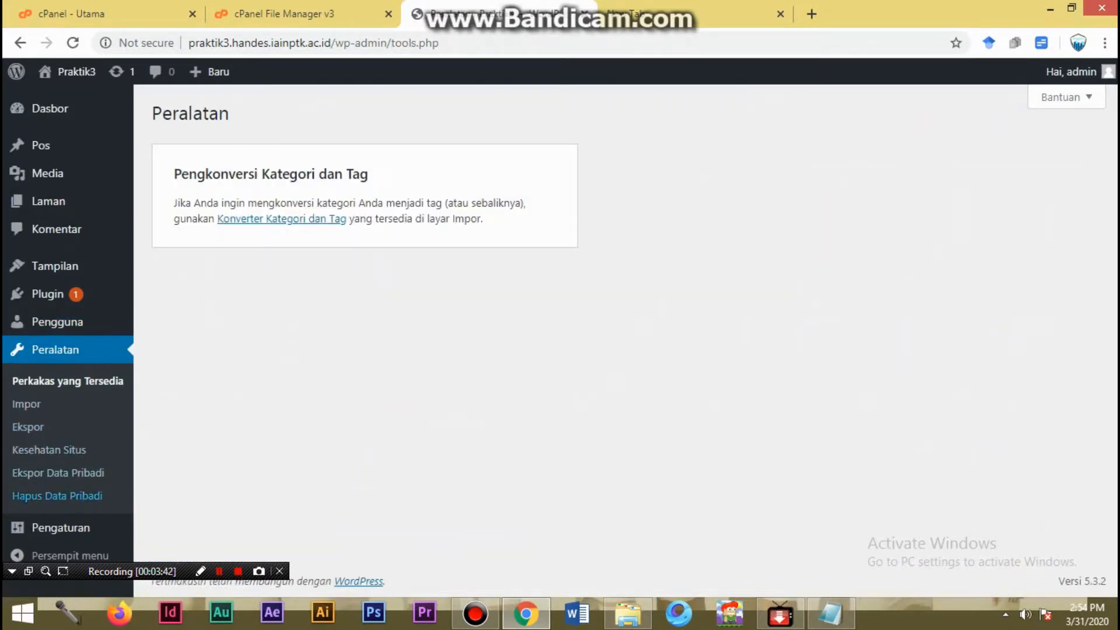
pyautogui.click(60, 527)
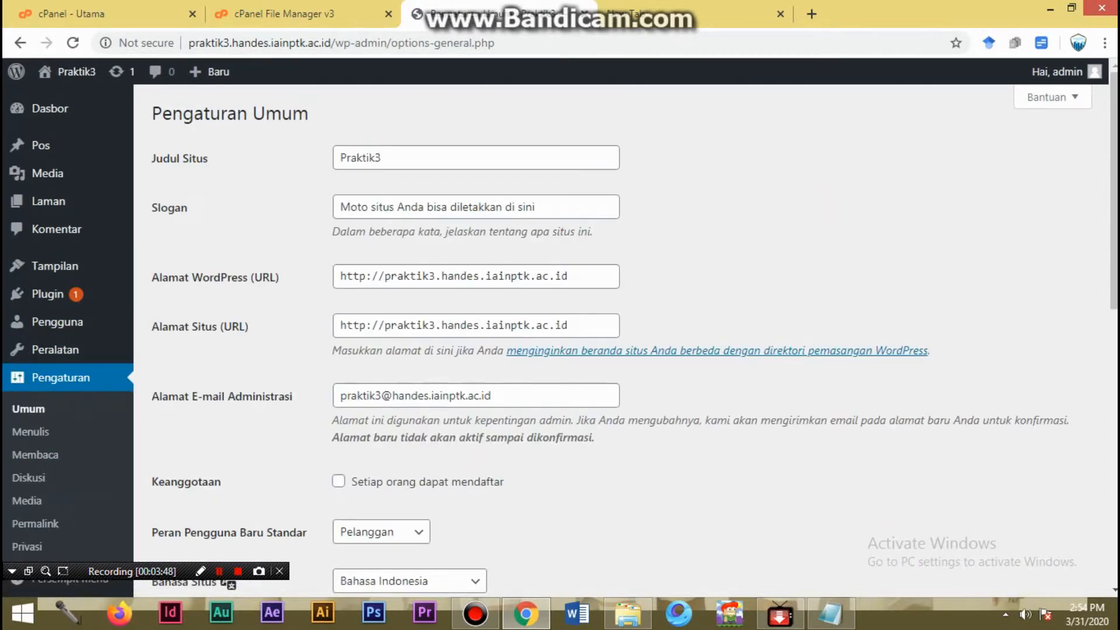
pyautogui.scroll(-9, 560, 333)
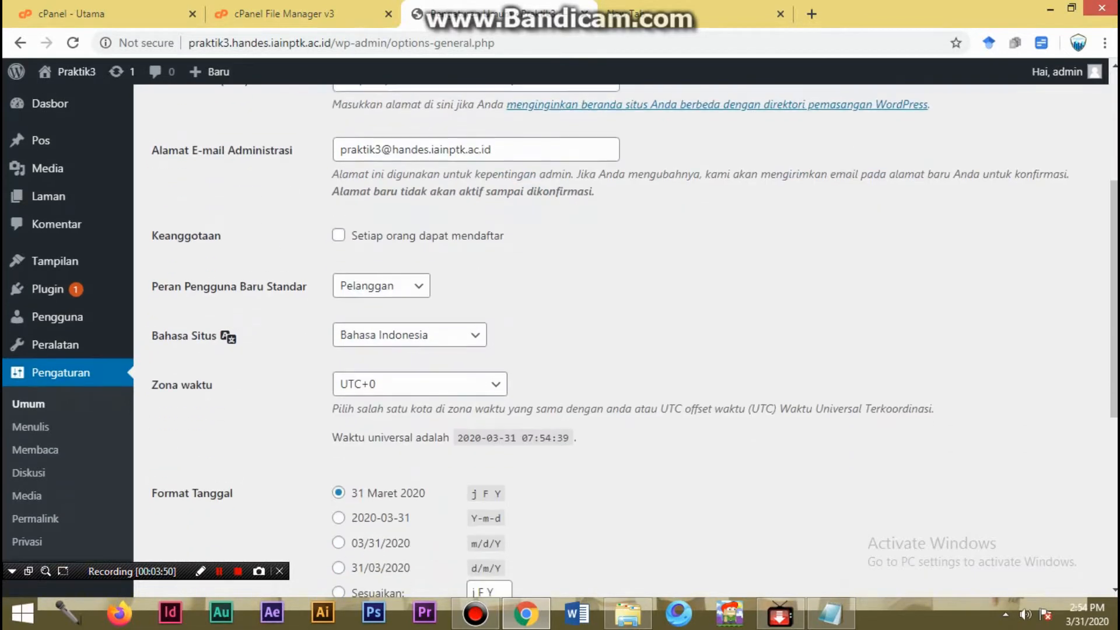
pyautogui.scroll(-2, 560, 333)
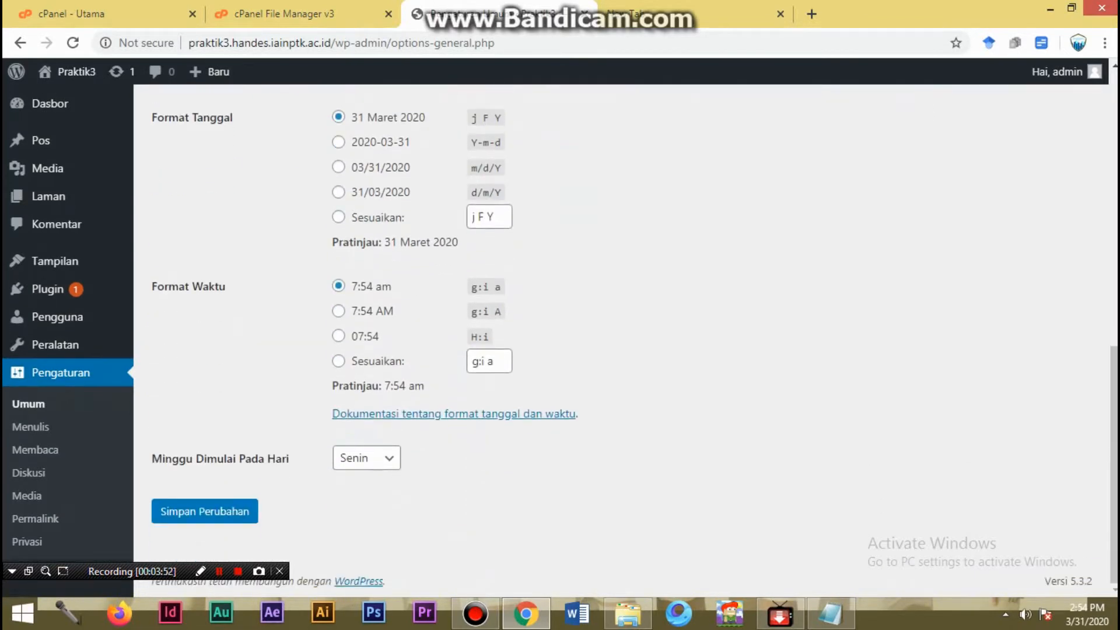
pyautogui.scroll(11, 560, 333)
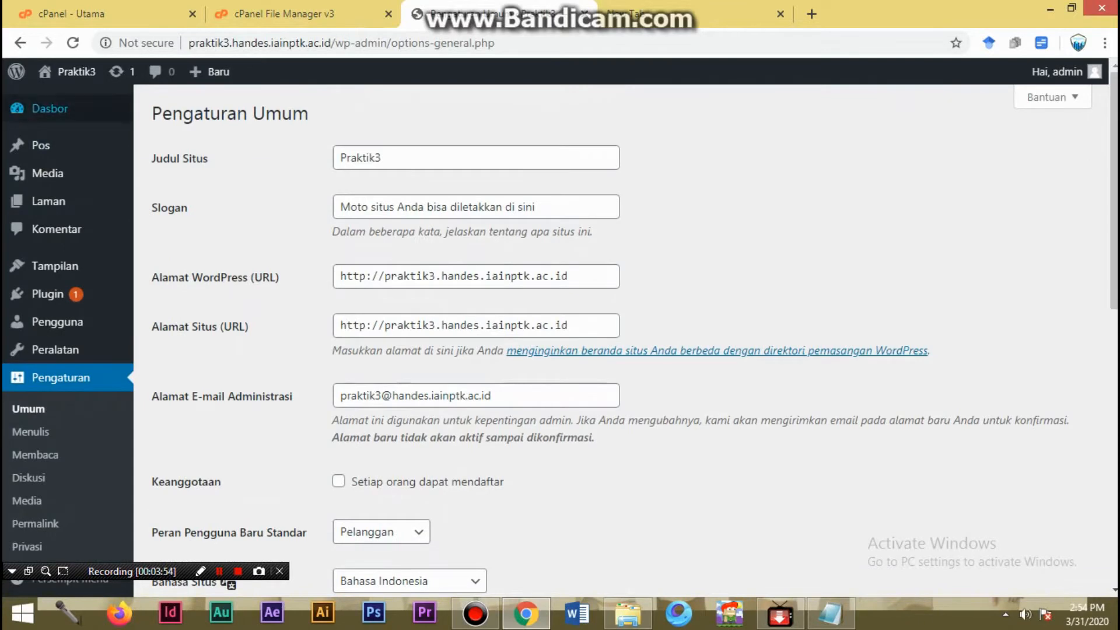
# - Return to the Dasbor home page and open the site's installed themes (Tema)
pyautogui.click(49, 108)
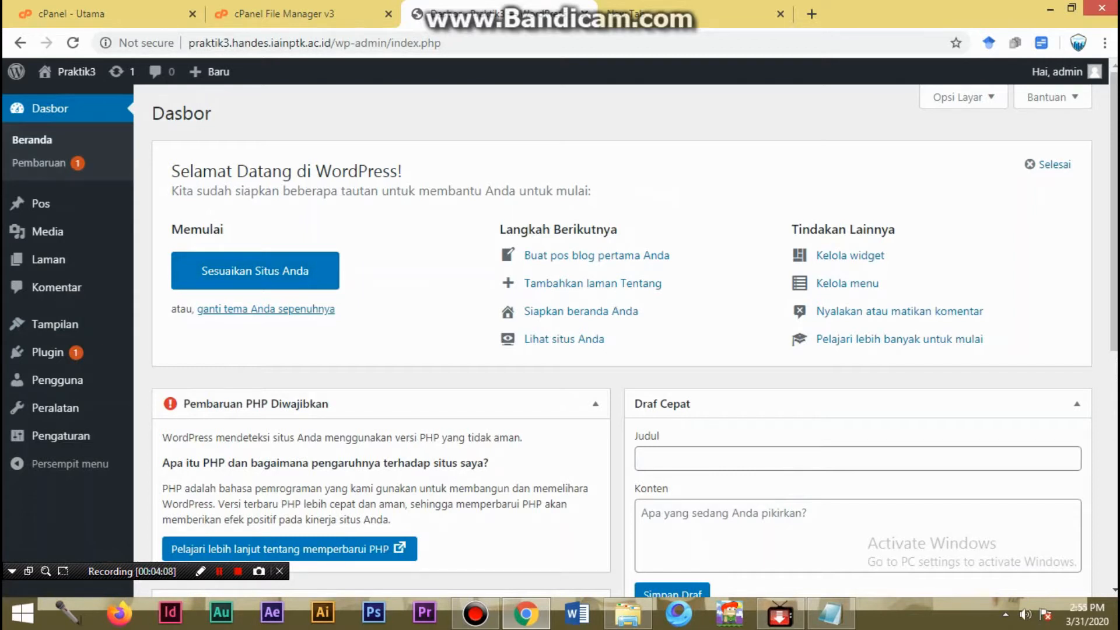
pyautogui.moveTo(55, 325)
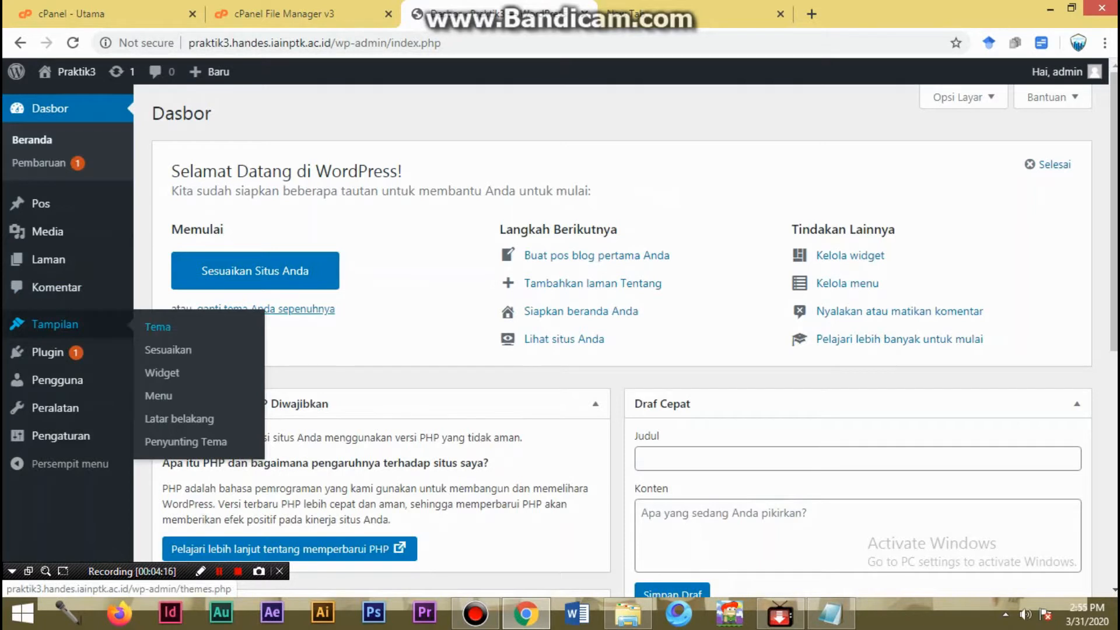
pyautogui.click(158, 327)
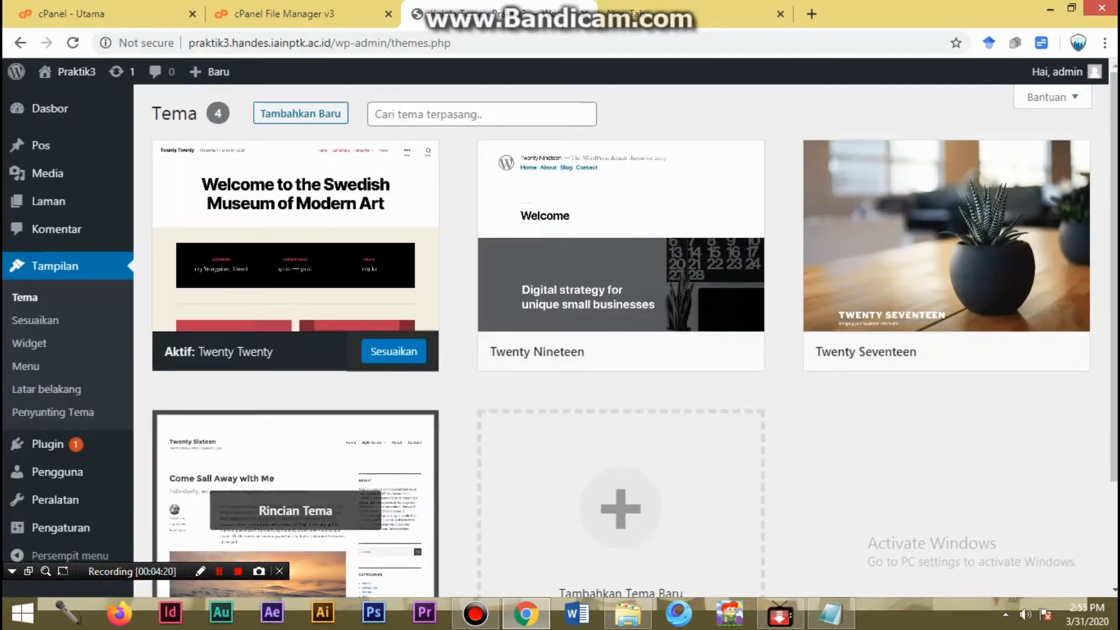
# - Look over the installed themes, and browse the featured themes (Andalan) available for adding to the site
pyautogui.scroll(-2, 621, 350)
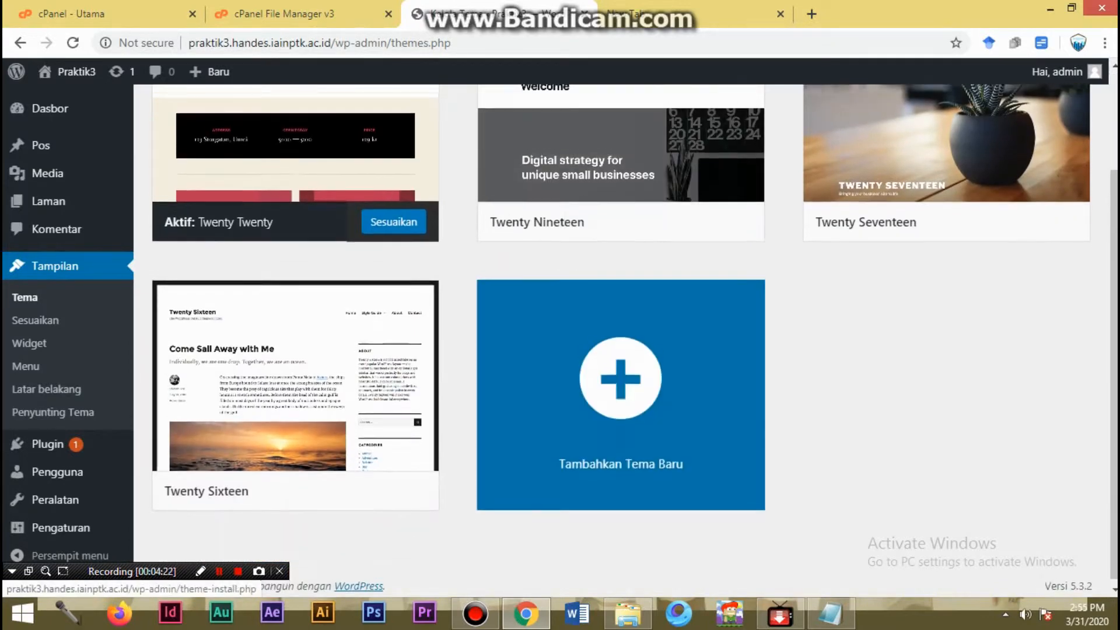
pyautogui.scroll(2, 621, 350)
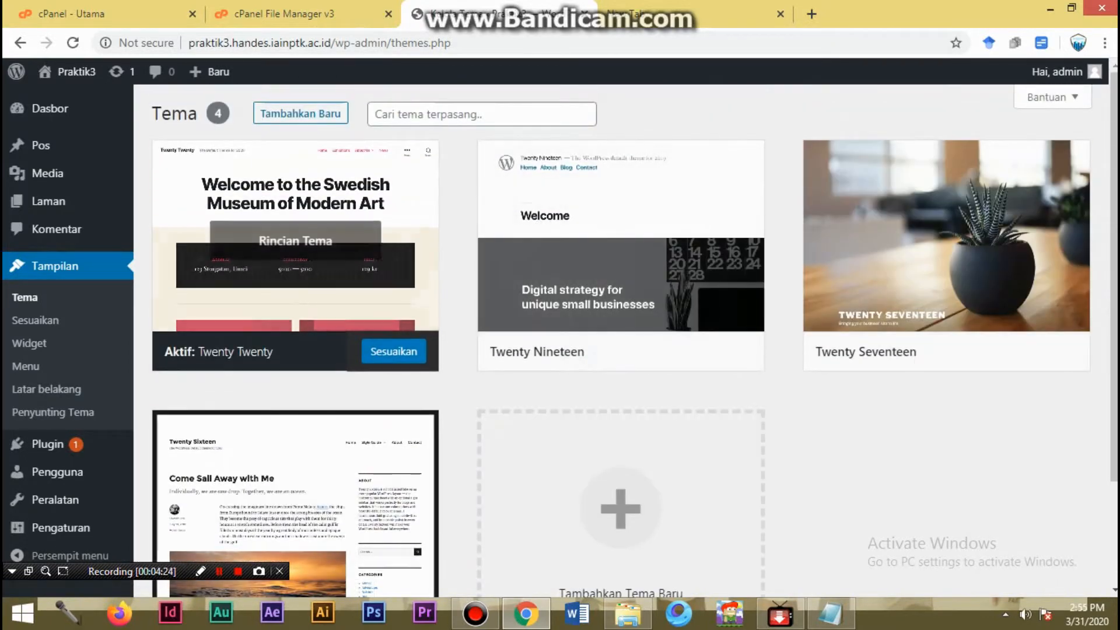
pyautogui.click(301, 113)
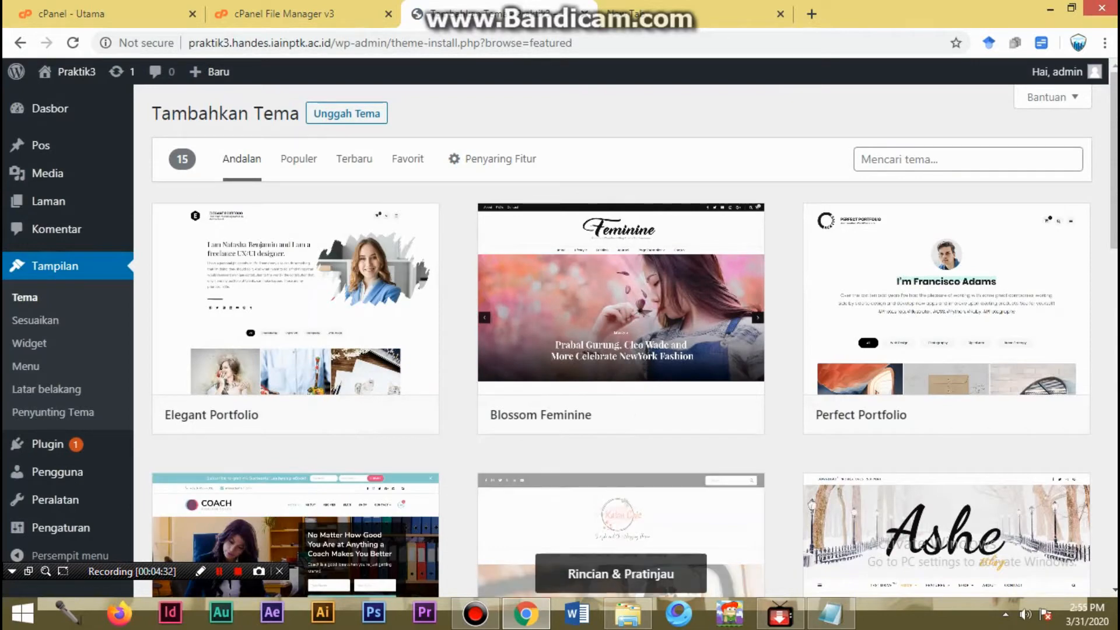
pyautogui.scroll(-10, 621, 561)
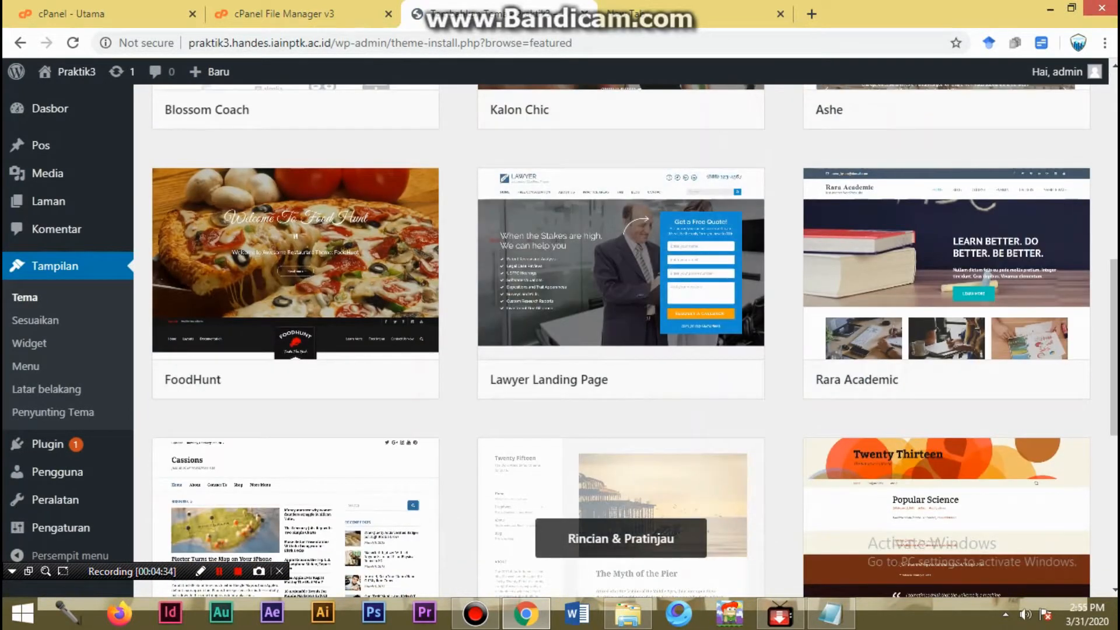
pyautogui.scroll(-7, 620, 263)
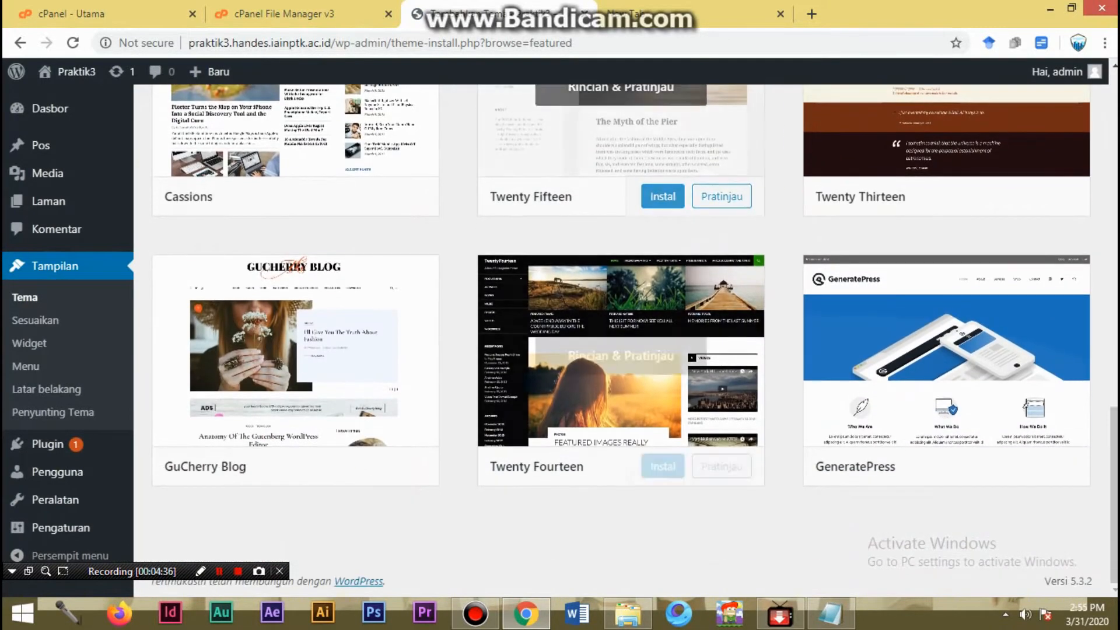
pyautogui.scroll(8, 620, 262)
pyautogui.scroll(9, 620, 320)
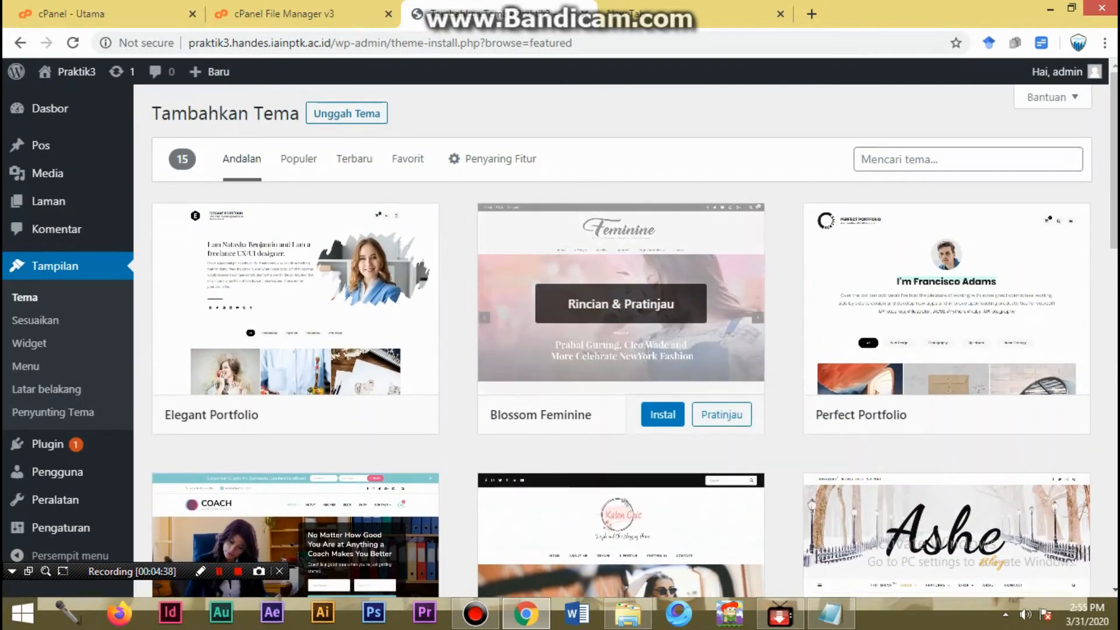
# - Browse the popular themes (Populer) available for installation down to the Orfeo theme
pyautogui.click(299, 159)
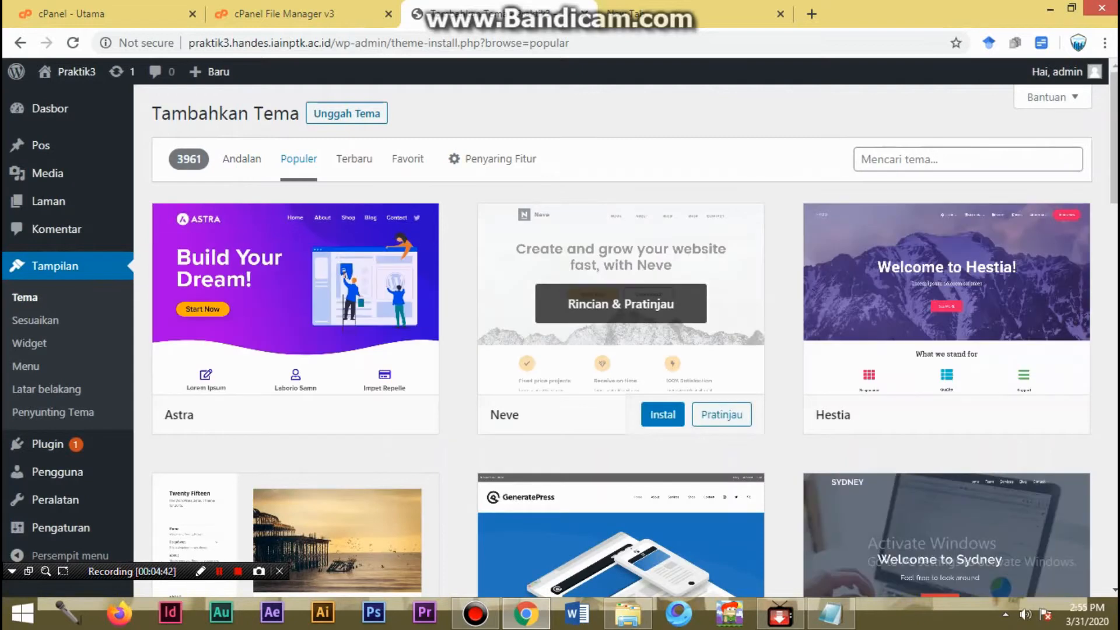
pyautogui.scroll(-4, 620, 315)
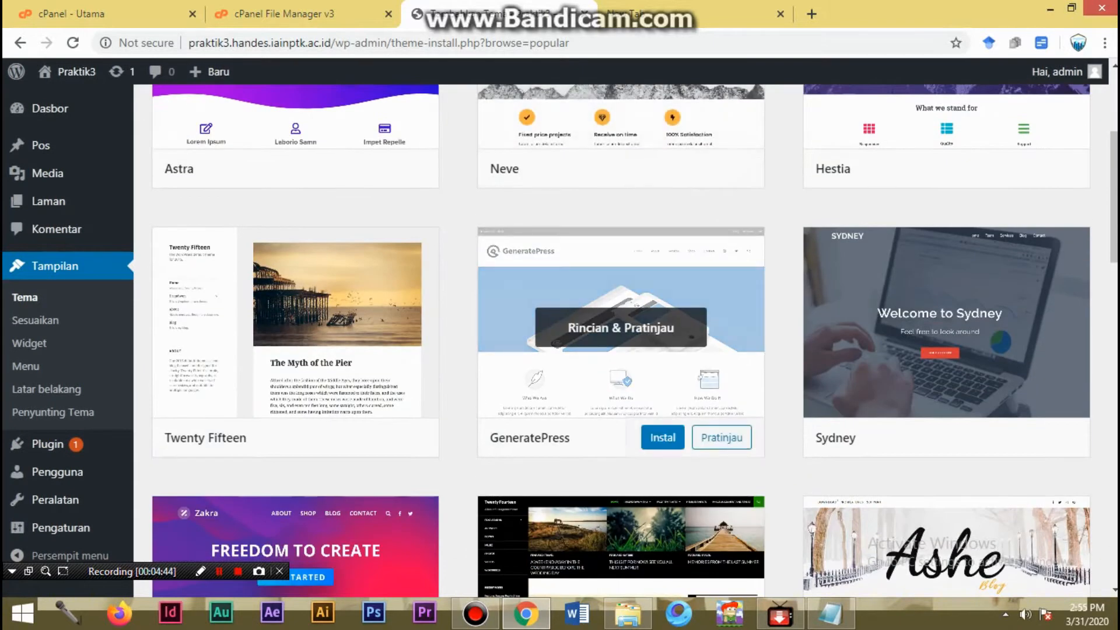
pyautogui.scroll(-9, 621, 315)
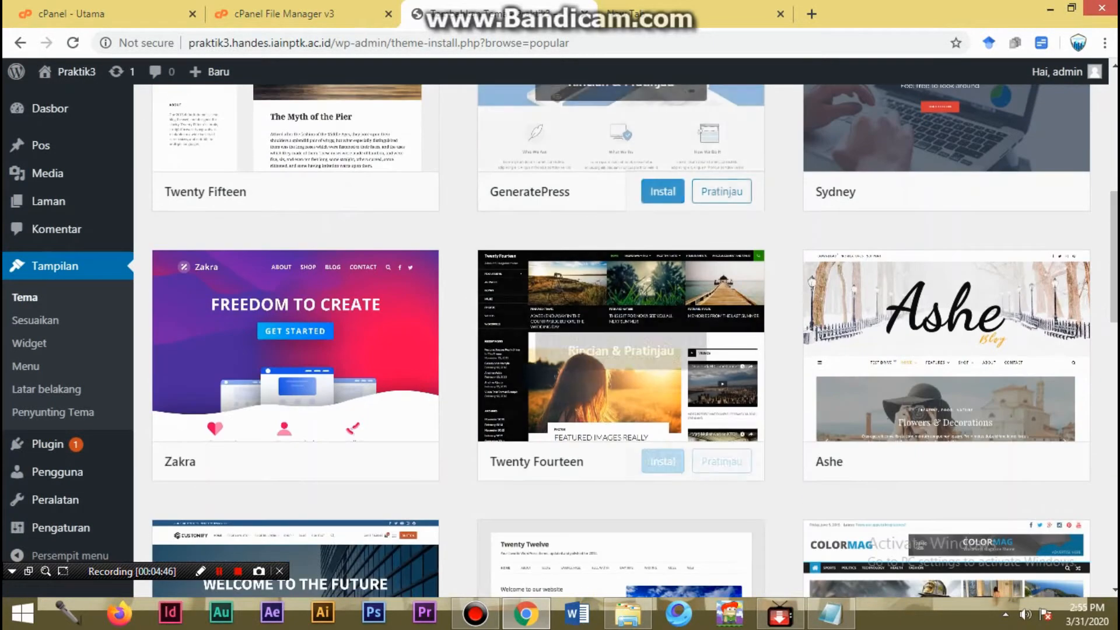
pyautogui.scroll(-13, 621, 315)
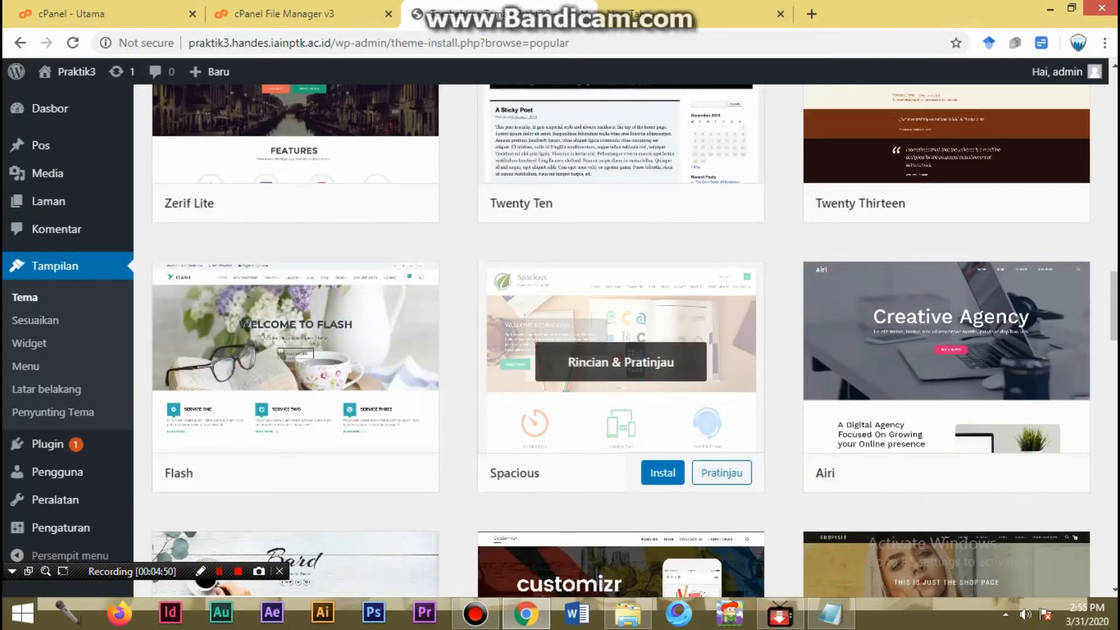
pyautogui.scroll(-4, 621, 361)
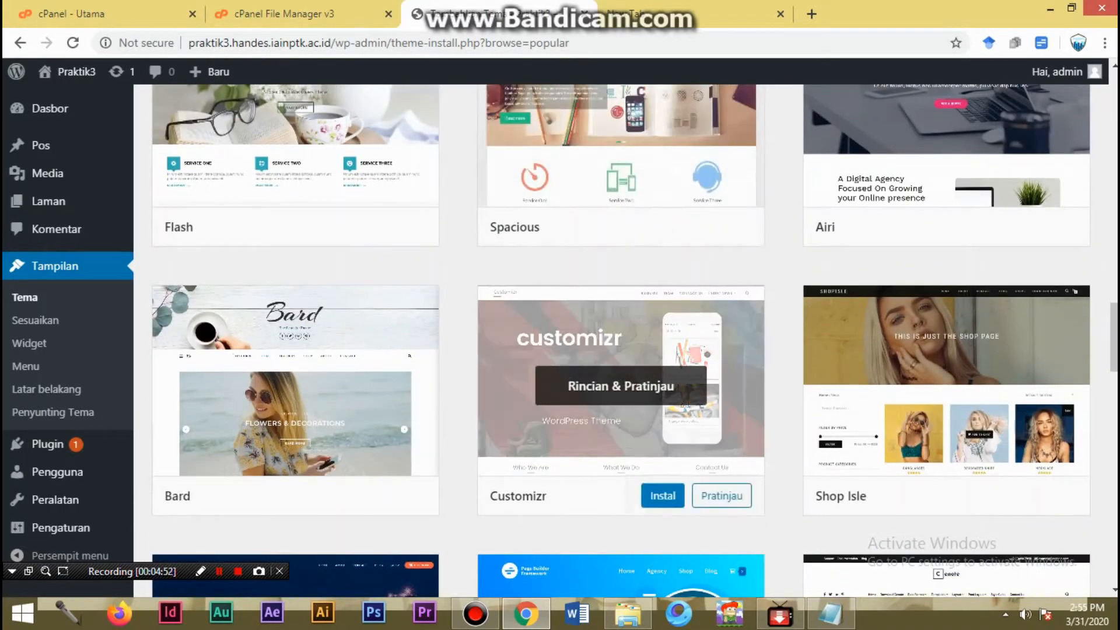
pyautogui.scroll(-4, 620, 362)
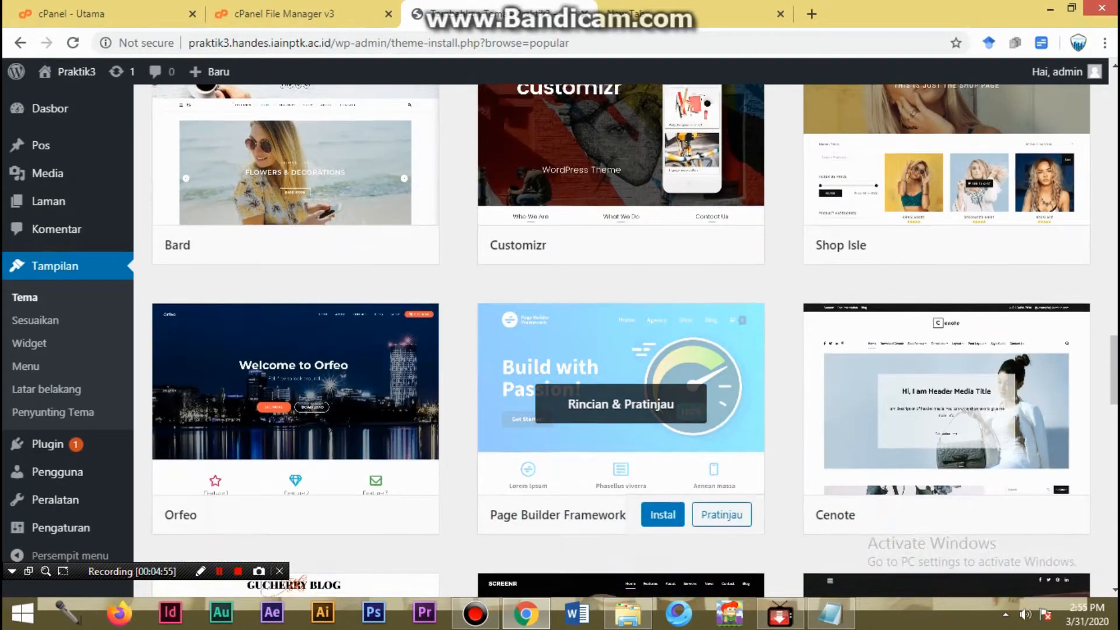
pyautogui.scroll(-3, 621, 409)
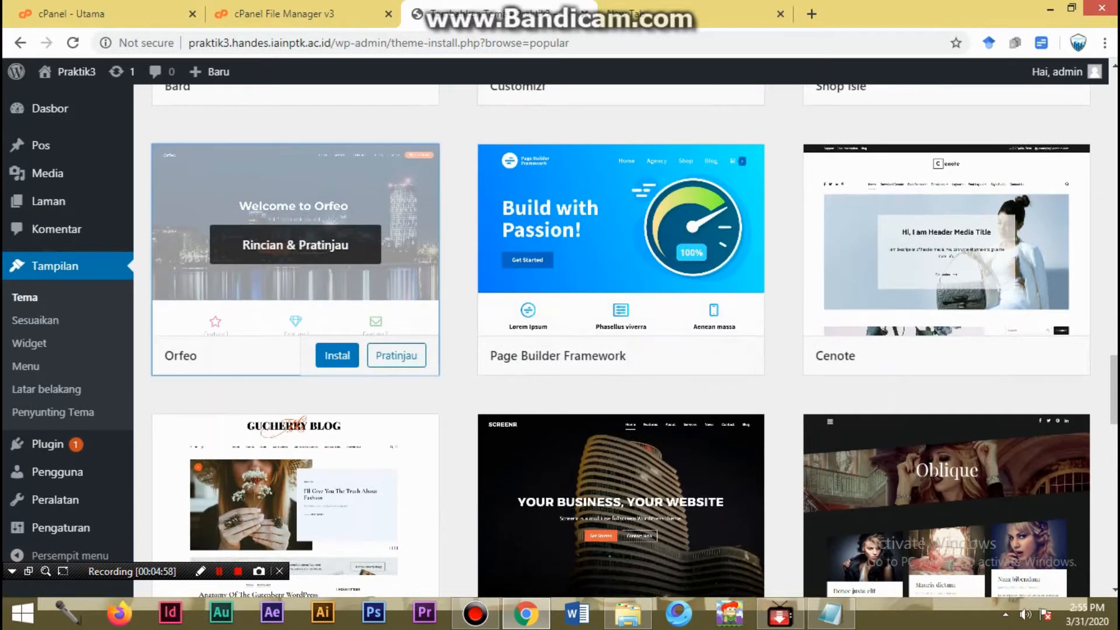
# - Preview the Orfeo theme's details and sample page, and return to the popular themes
pyautogui.click(295, 244)
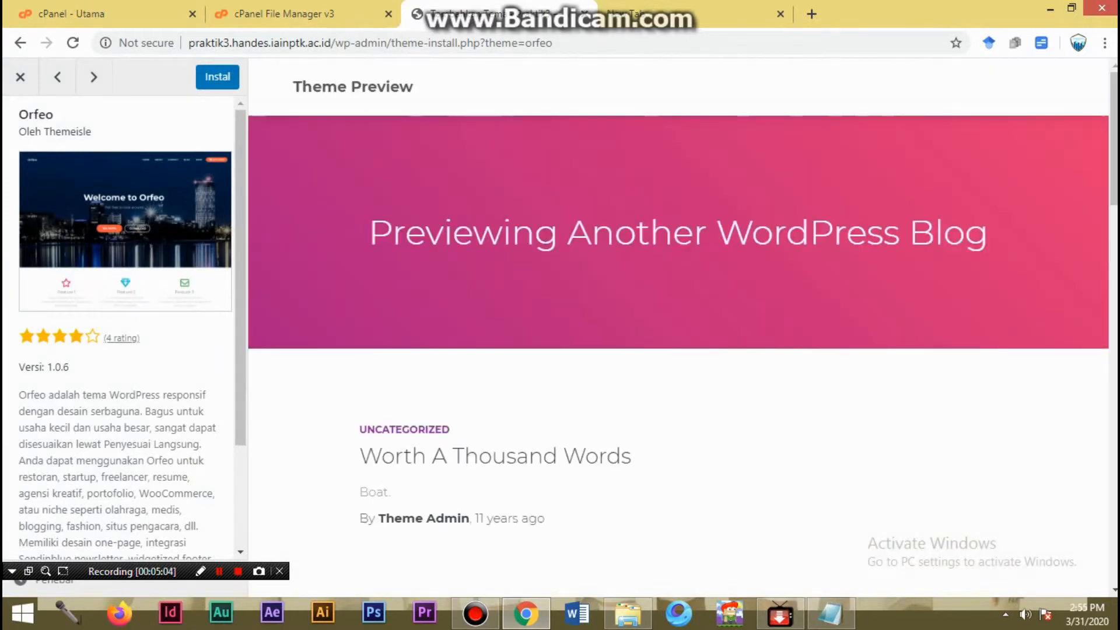
pyautogui.scroll(-20, 680, 327)
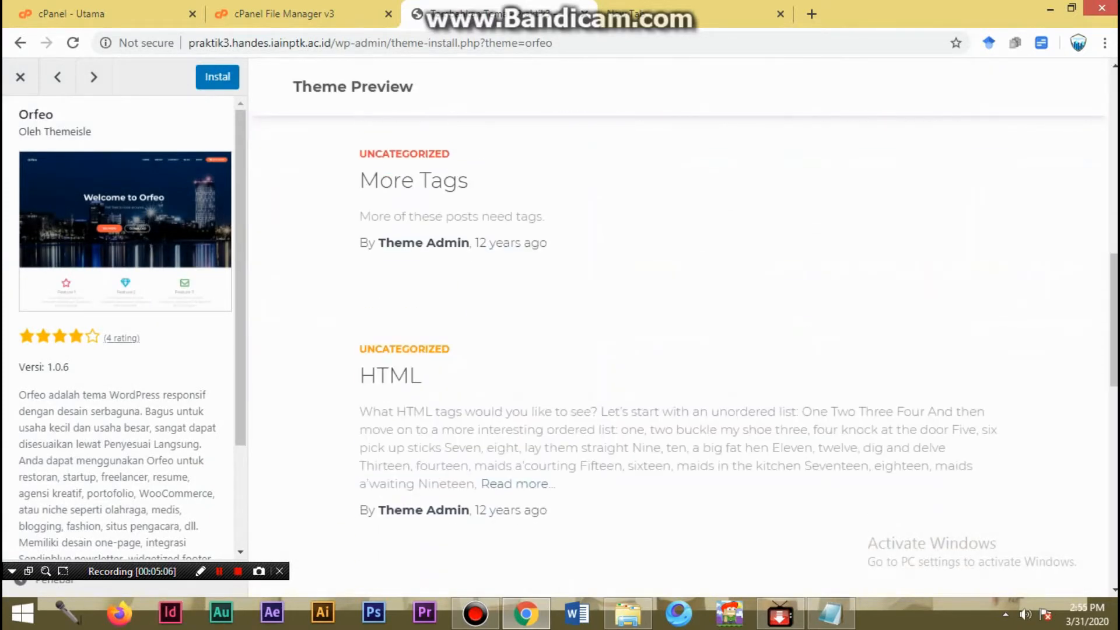
pyautogui.scroll(6, 680, 327)
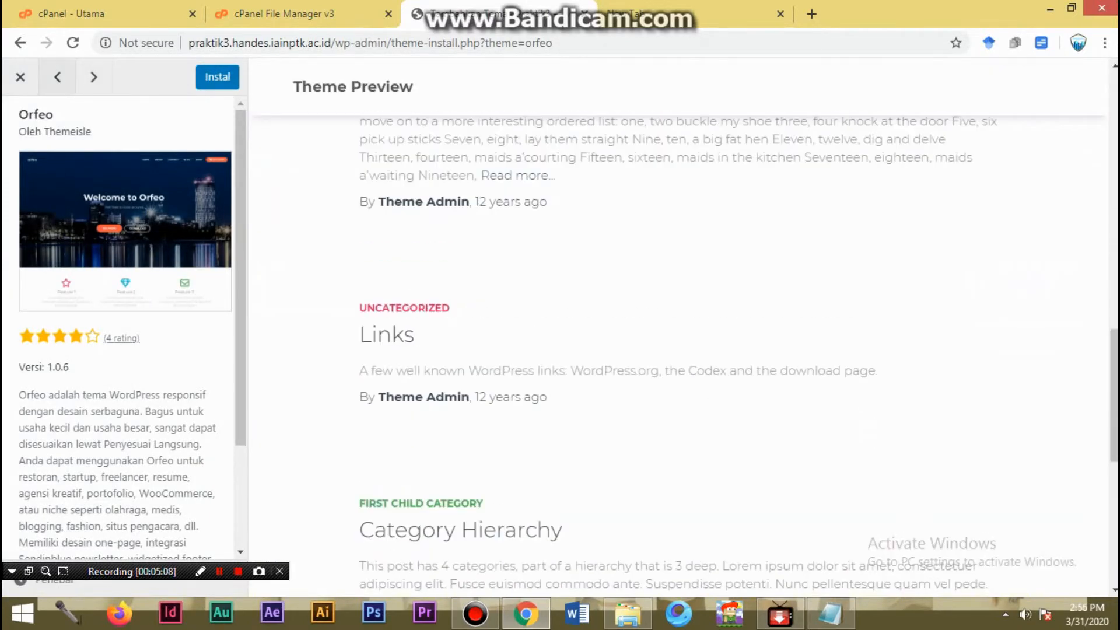
pyautogui.click(20, 77)
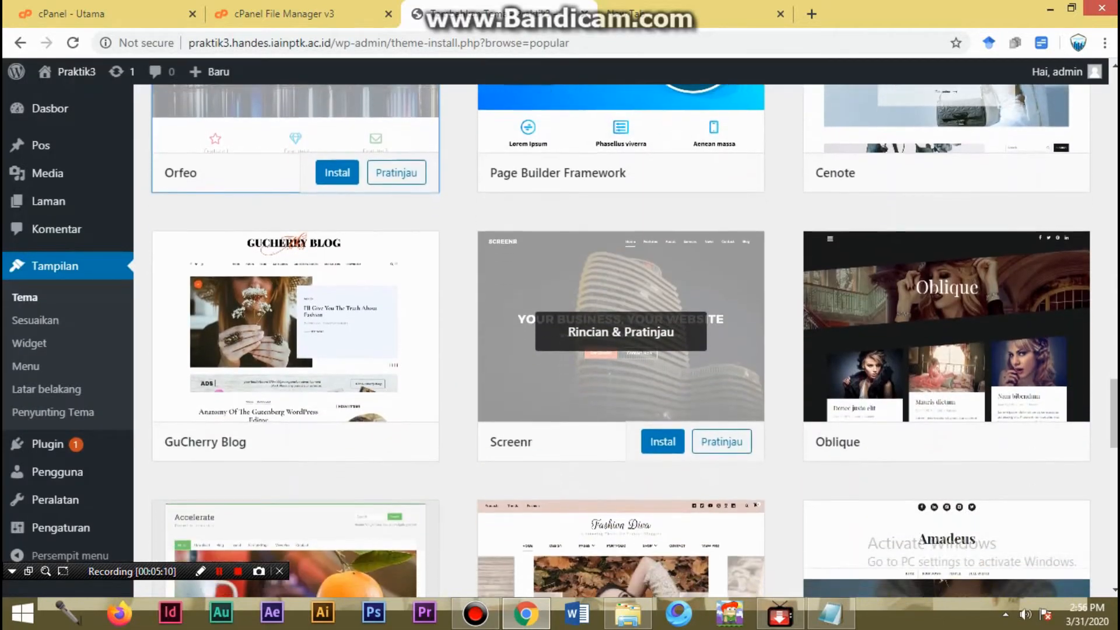
# - Install the Blossom Feminine theme from the featured themes (Andalan) and activate it
pyautogui.scroll(-5, 621, 332)
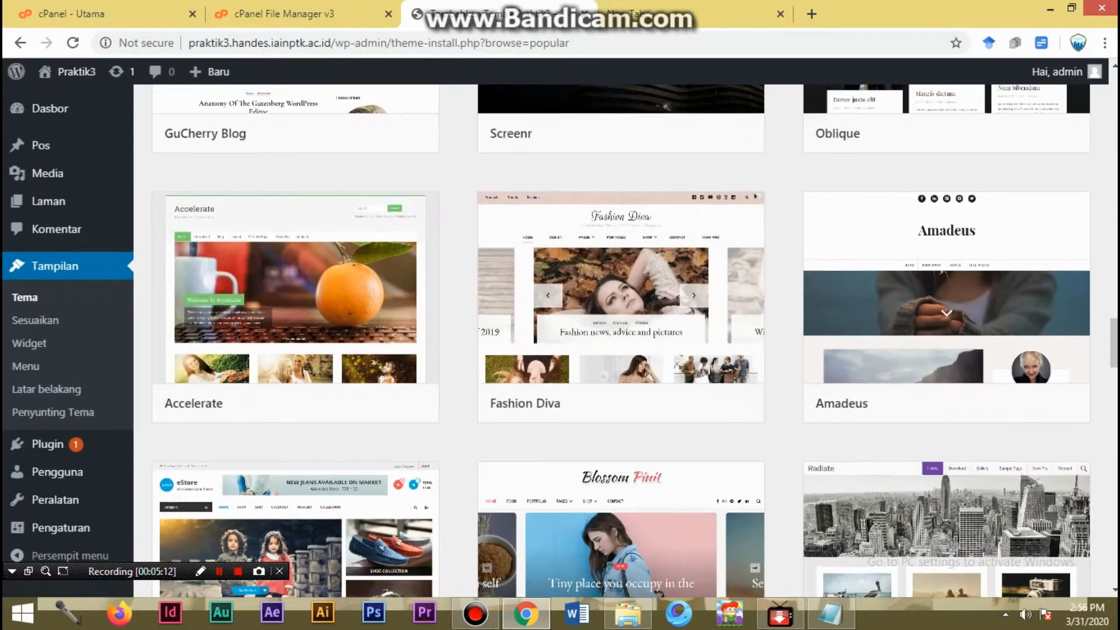
pyautogui.scroll(-10, 622, 331)
pyautogui.scroll(3, 621, 332)
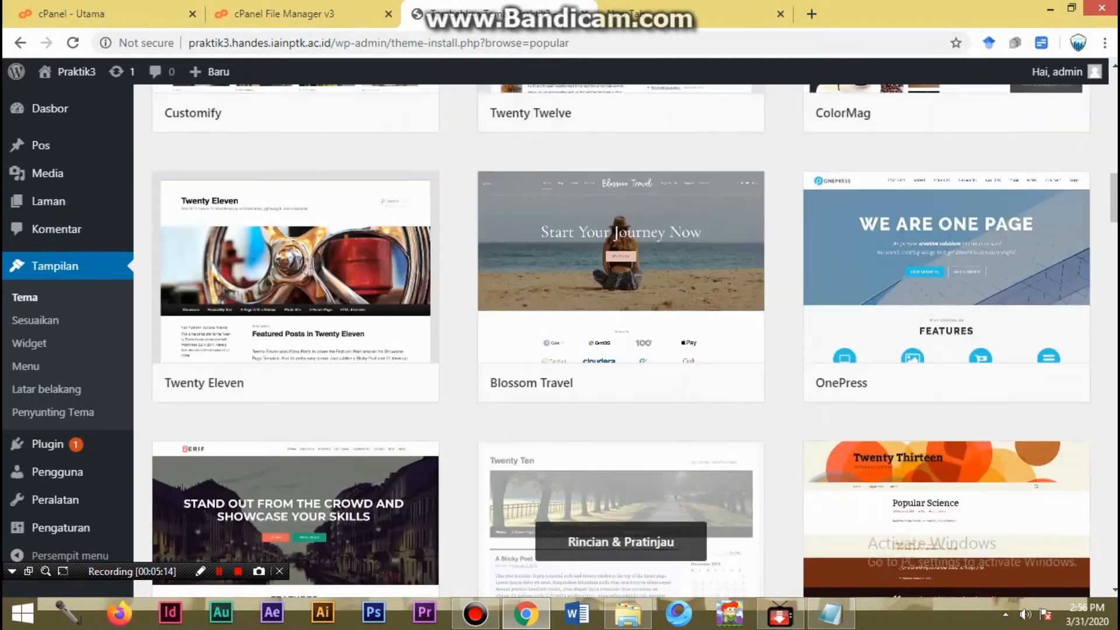
pyautogui.scroll(10, 621, 496)
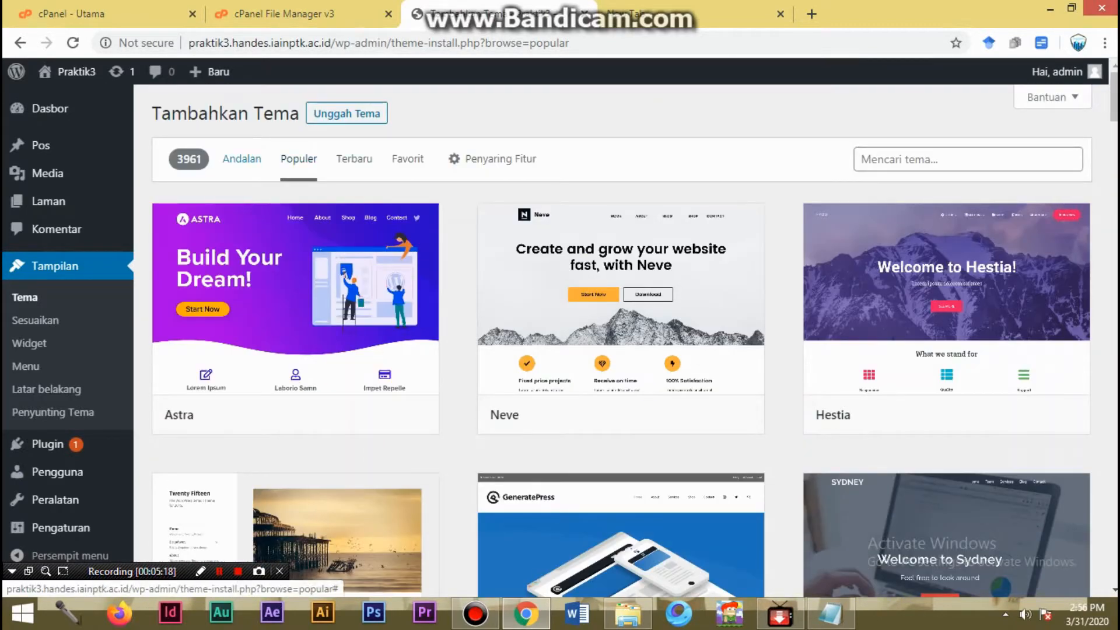
pyautogui.click(242, 158)
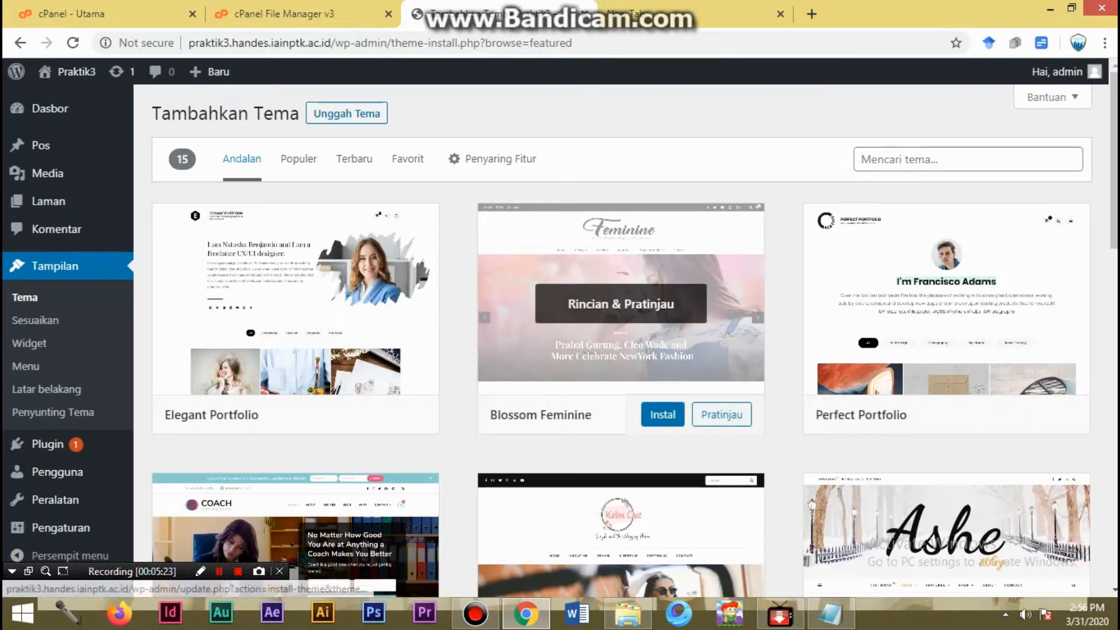
pyautogui.click(662, 414)
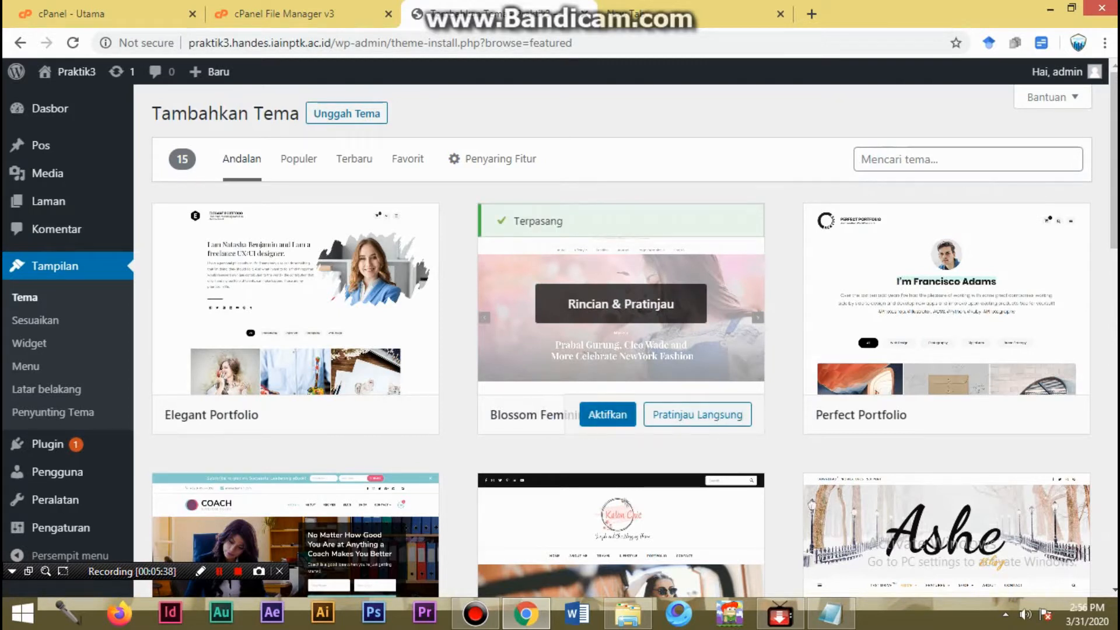
pyautogui.click(607, 414)
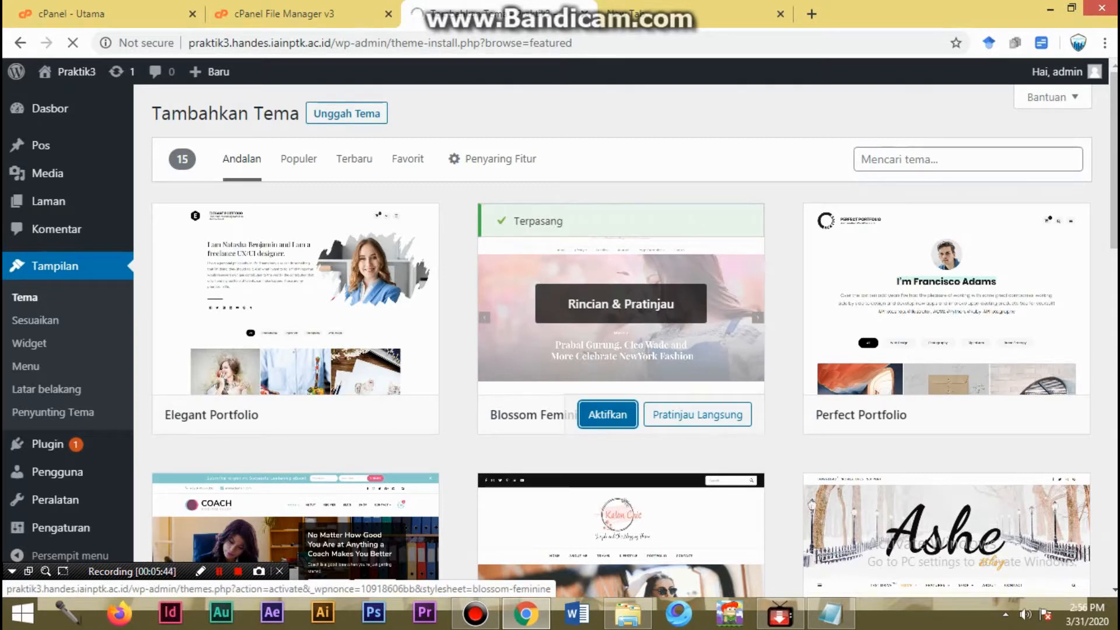
# - Delete the Twenty Twenty theme from the installed themes
pyautogui.scroll(-3, 295, 350)
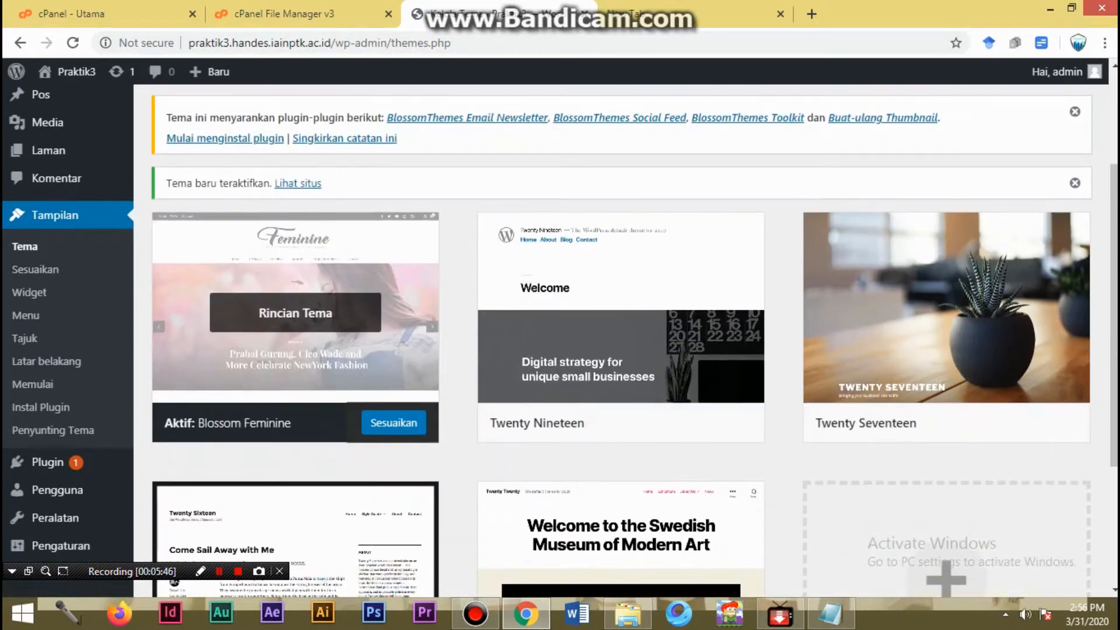
pyautogui.scroll(-3, 295, 313)
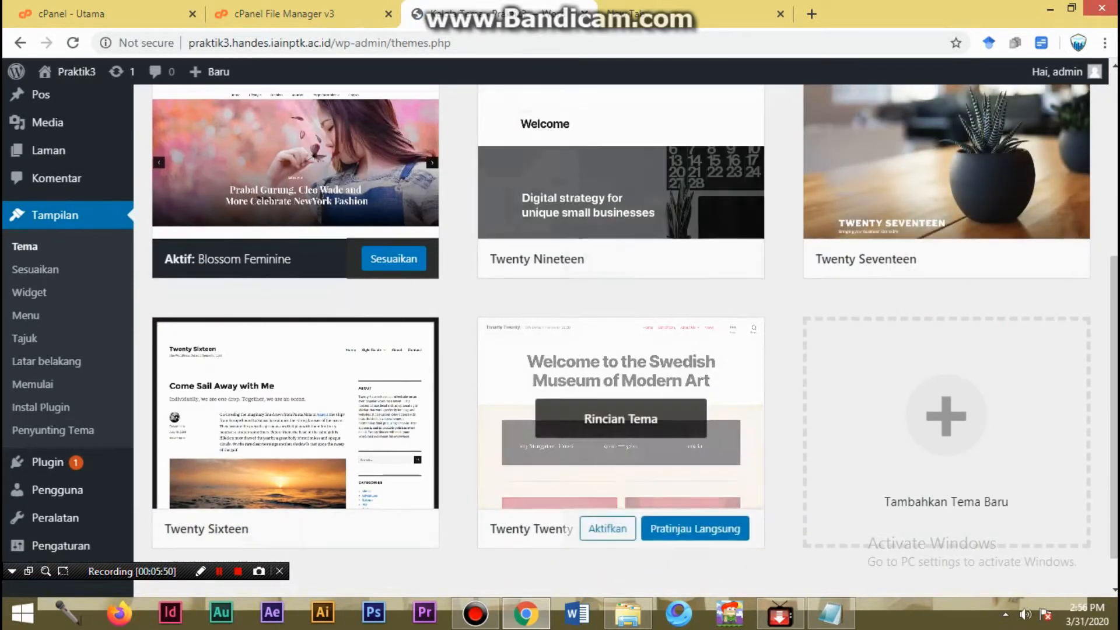
pyautogui.click(621, 417)
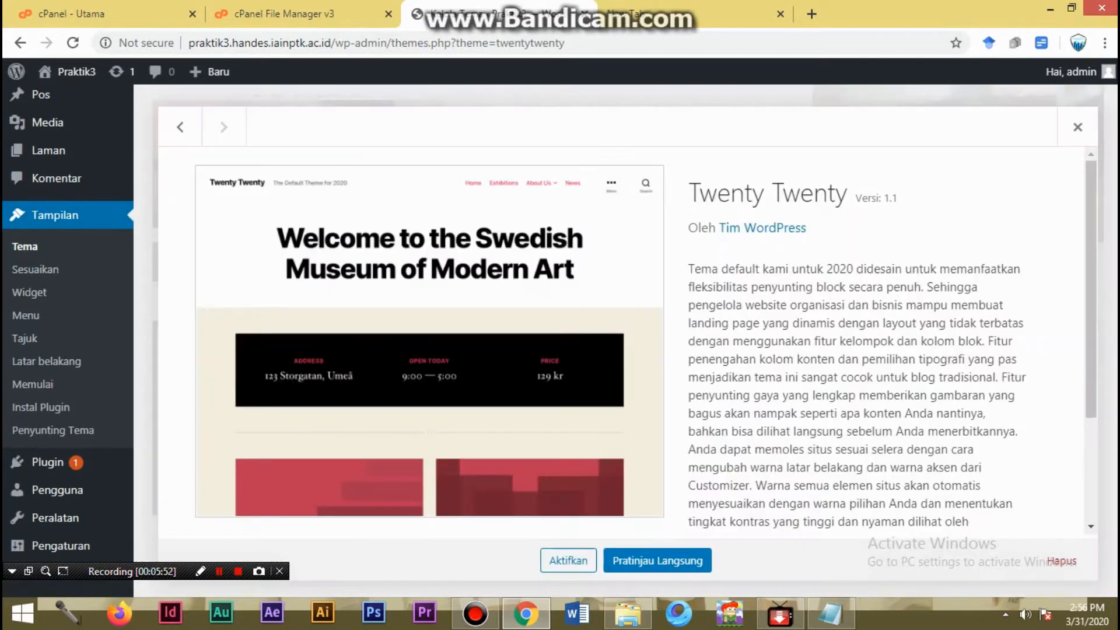
pyautogui.click(1061, 561)
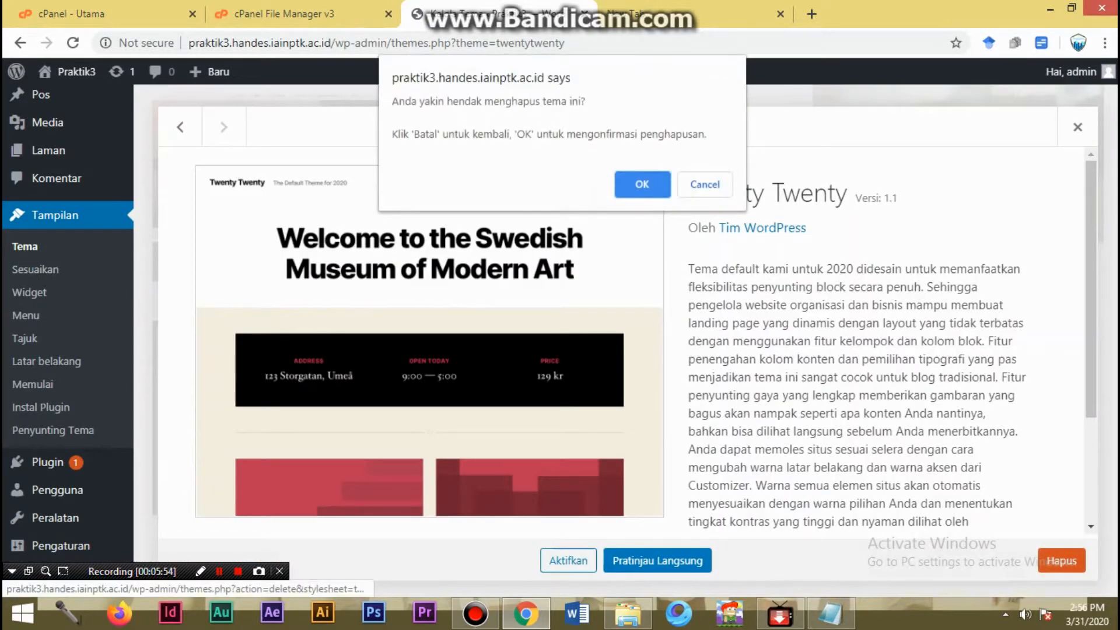
pyautogui.click(641, 184)
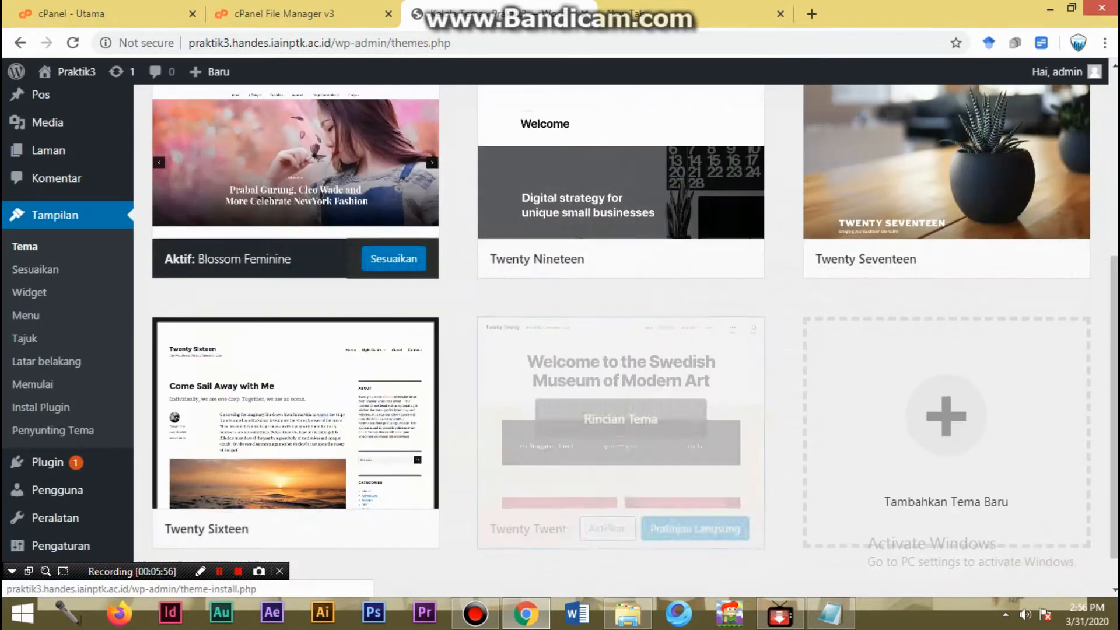
# - Delete the Twenty Sixteen theme from the installed themes
pyautogui.click(296, 419)
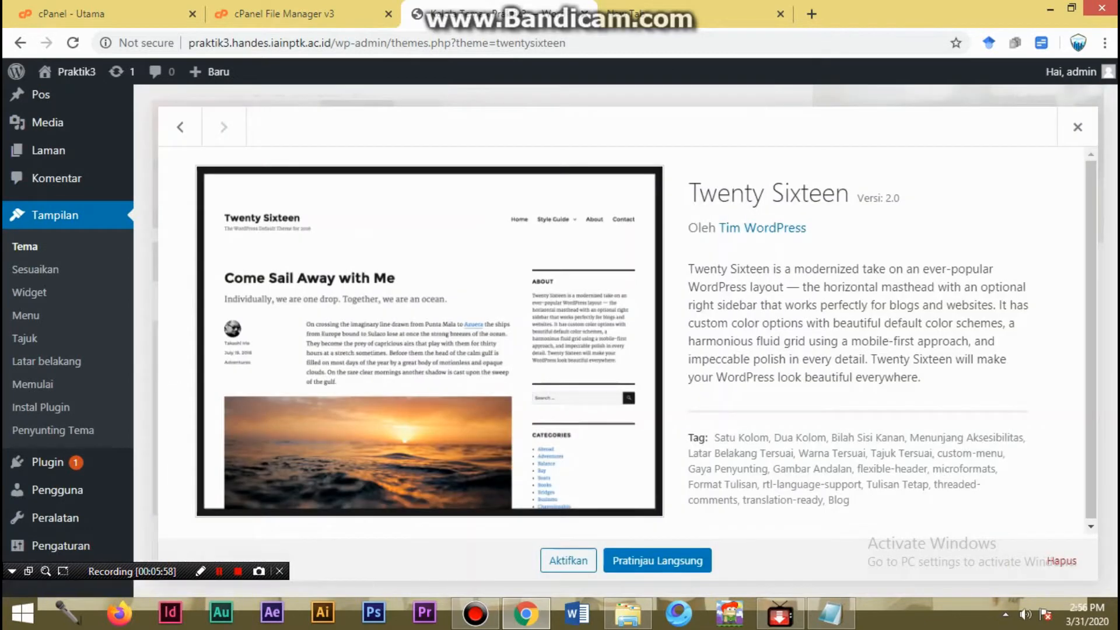
pyautogui.click(1062, 560)
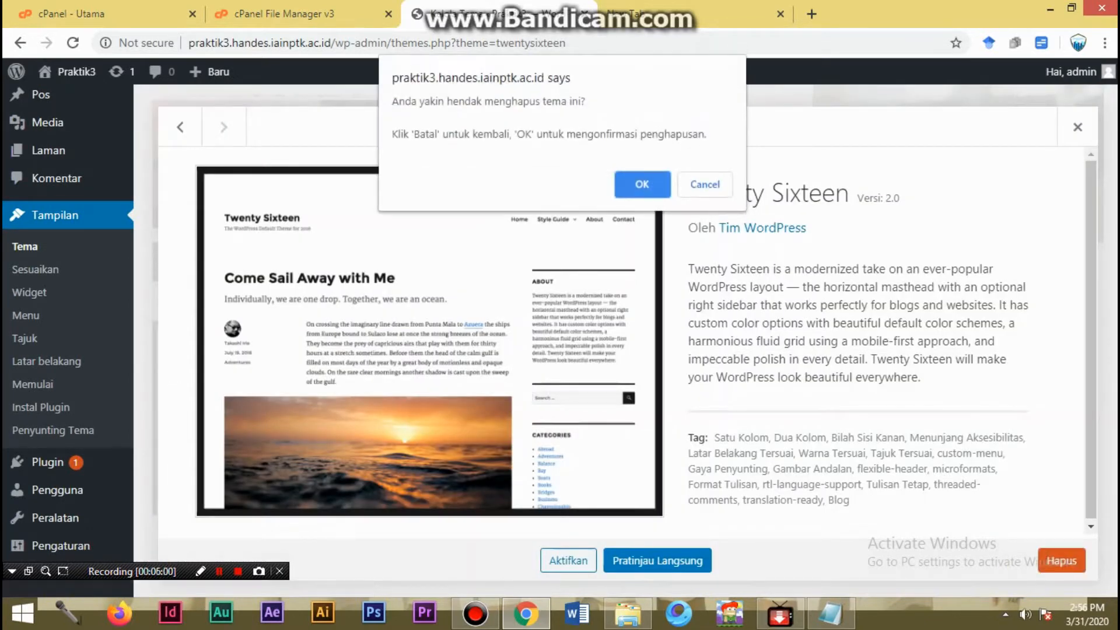
pyautogui.click(642, 182)
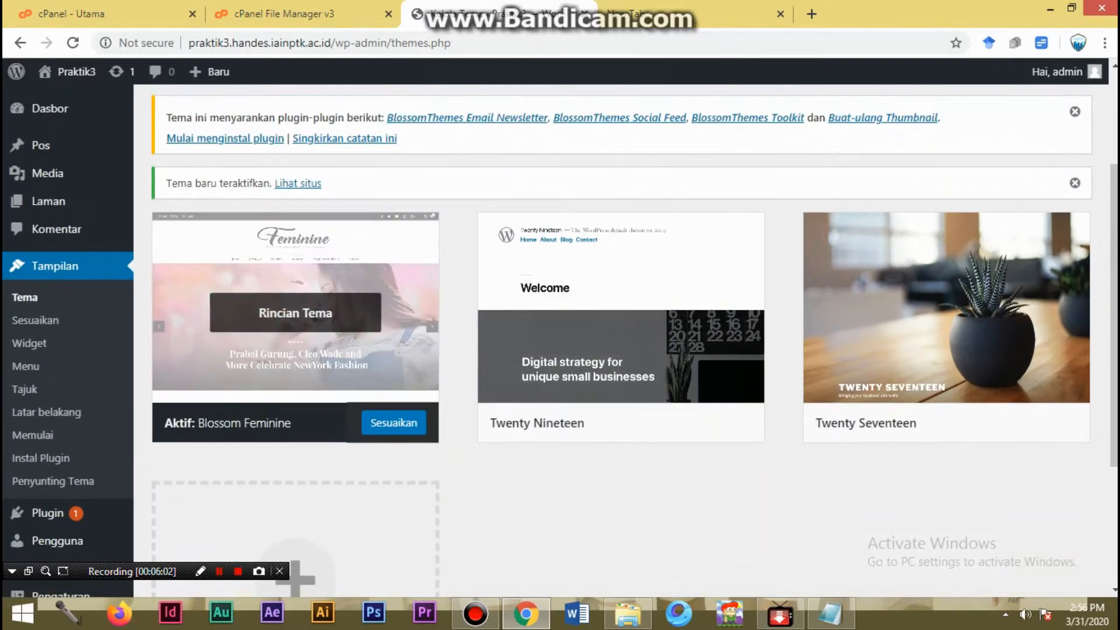
# - View the details of the active Blossom Feminine theme and close them
pyautogui.click(296, 263)
pyautogui.scroll(-3, 295, 263)
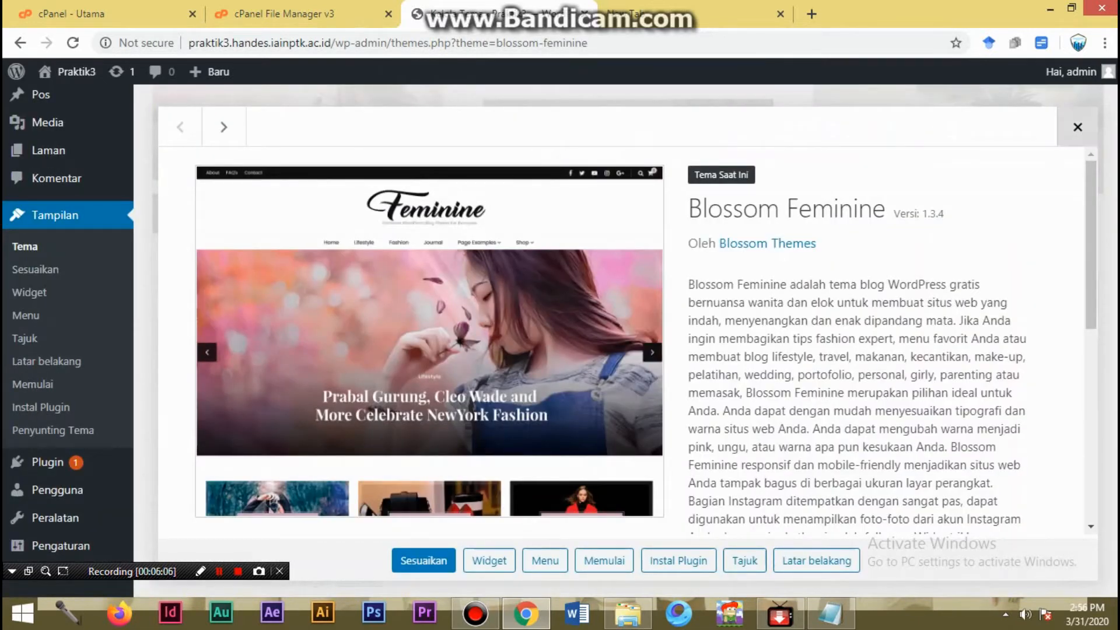
pyautogui.click(1078, 126)
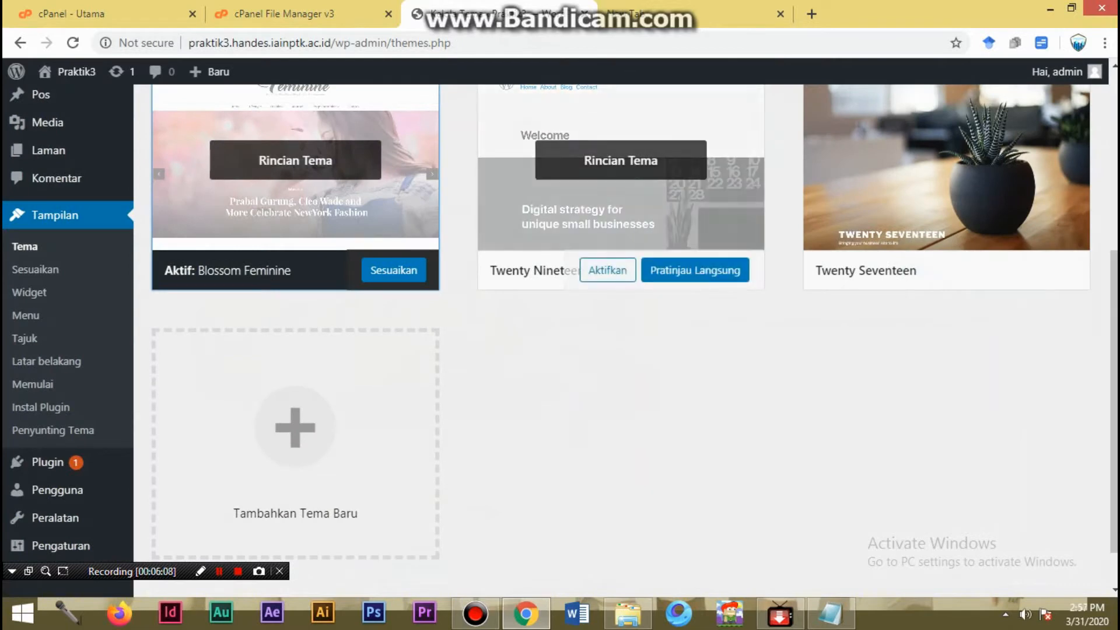
# - Delete the Twenty Seventeen theme from the installed themes
pyautogui.scroll(3, 620, 192)
pyautogui.click(946, 324)
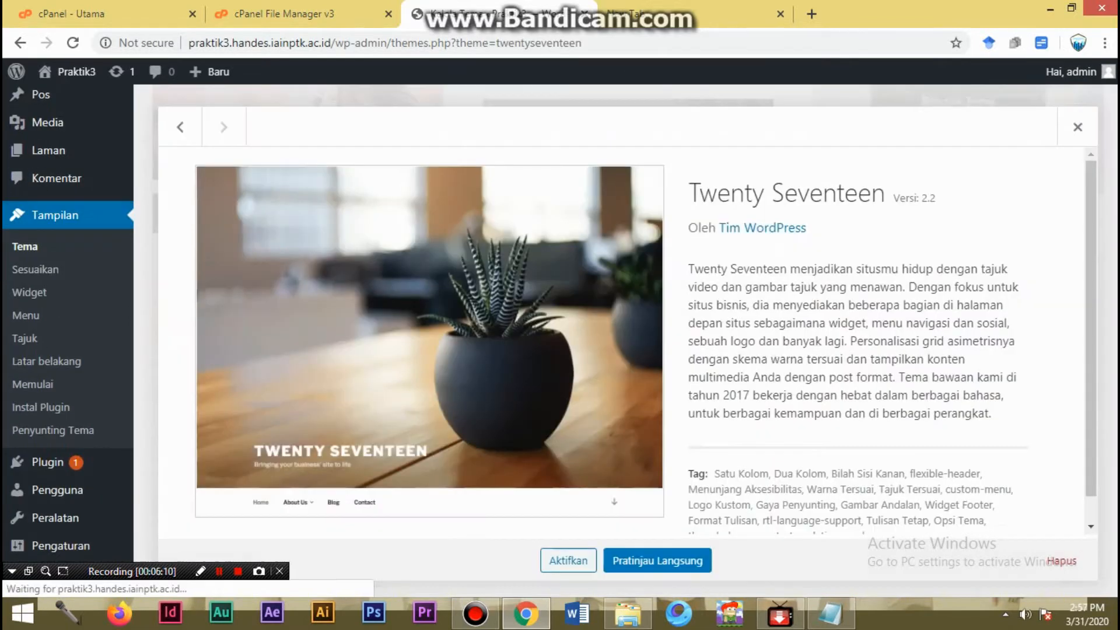
pyautogui.click(1061, 561)
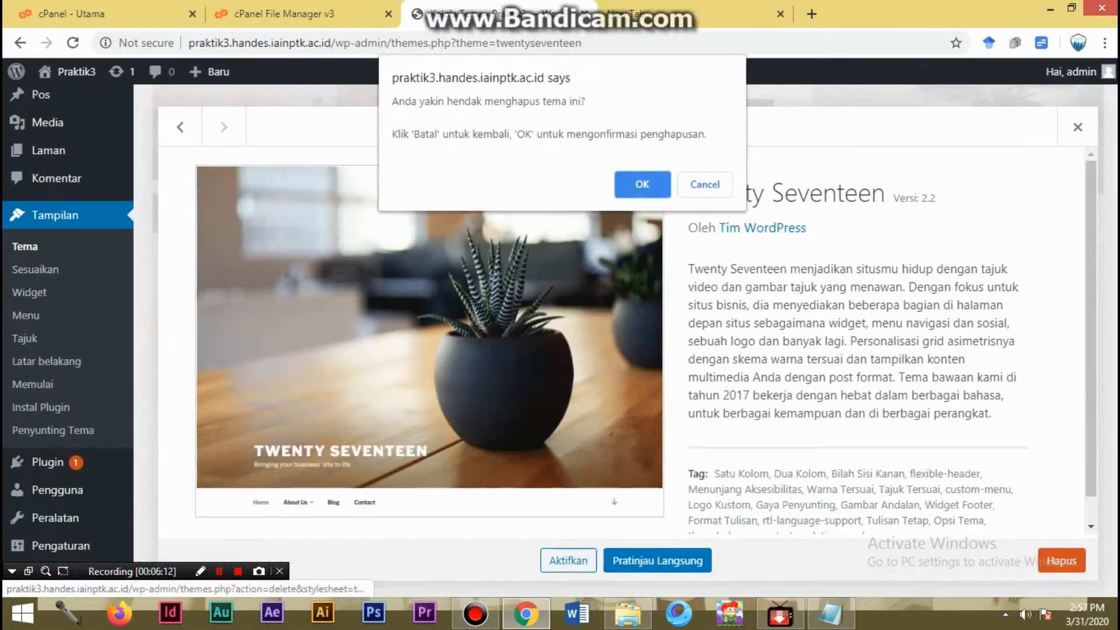
pyautogui.click(642, 184)
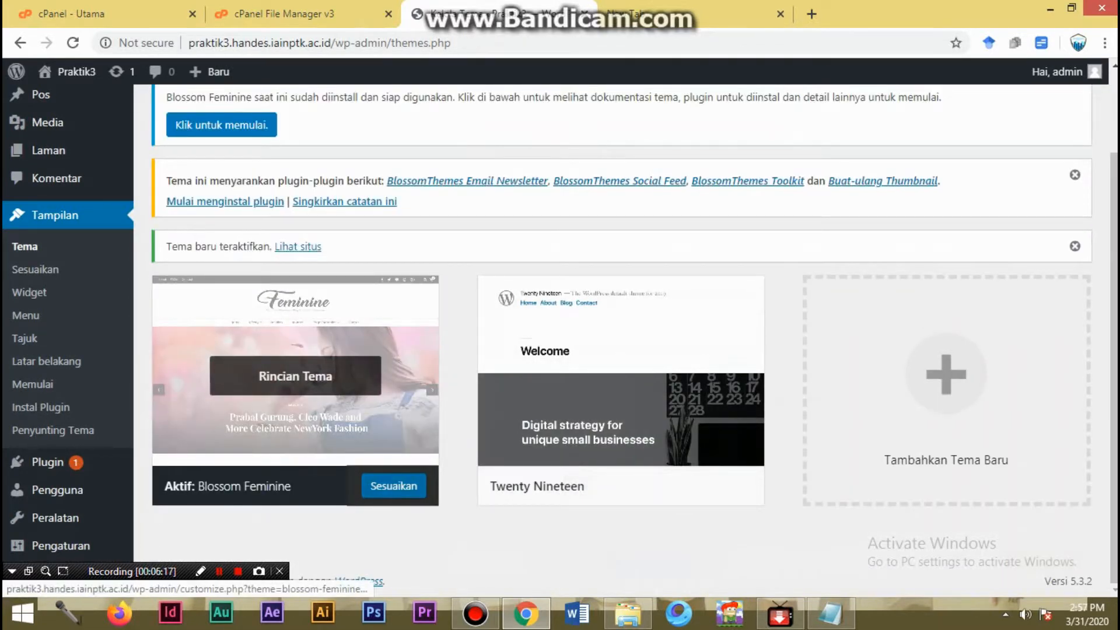
# - Open the customizer for the Blossom Feminine theme, look through its list of sections, and leave it
pyautogui.click(393, 486)
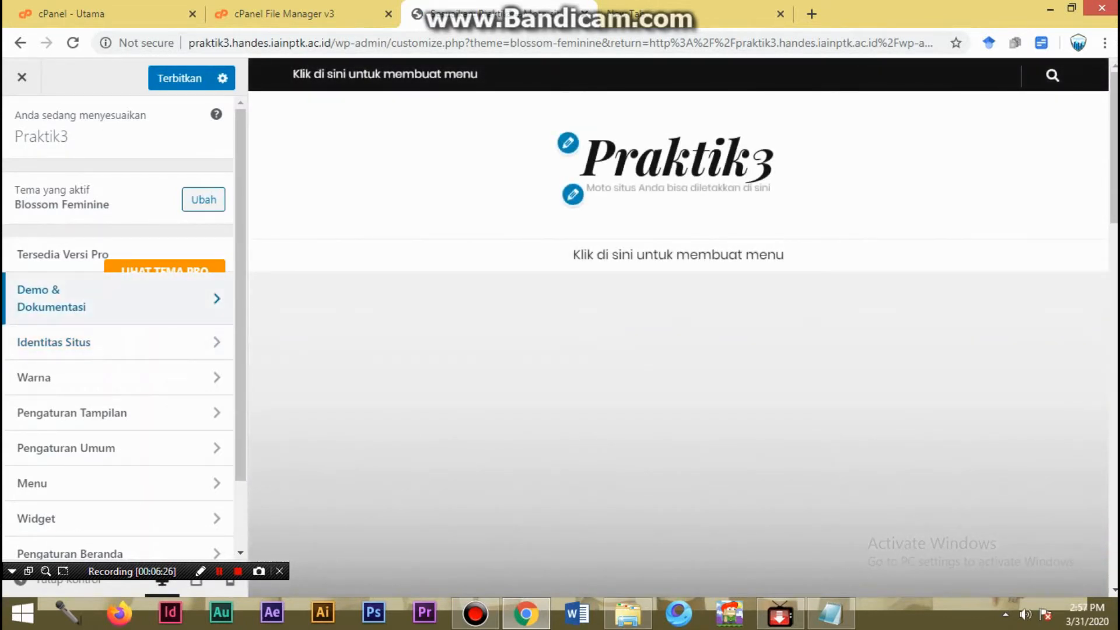
pyautogui.scroll(-3, 117, 291)
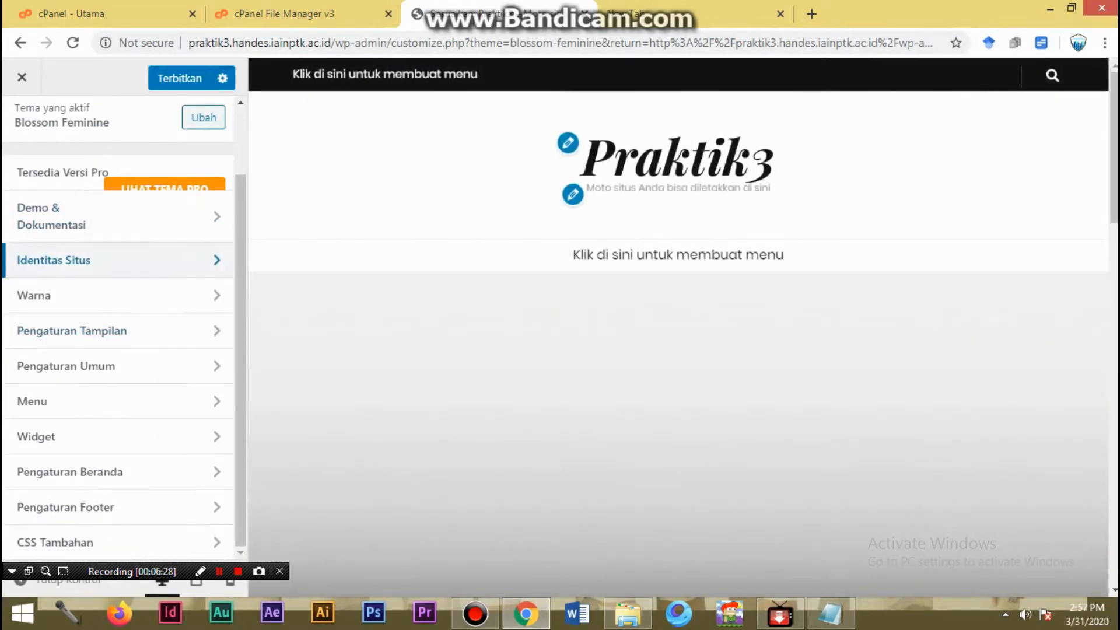
pyautogui.scroll(3, 117, 327)
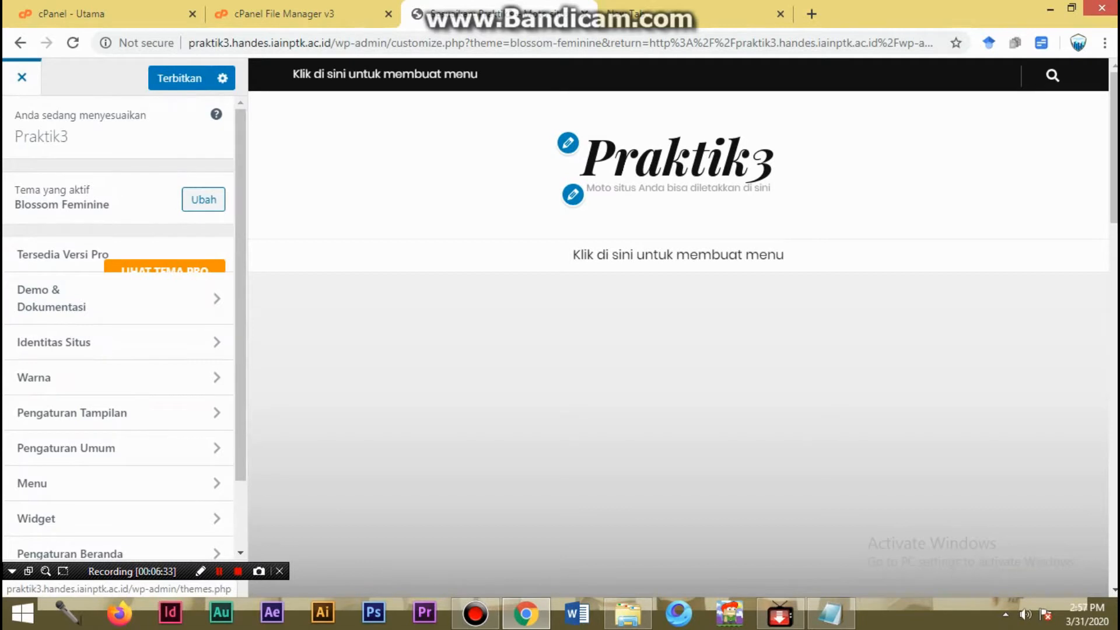
pyautogui.click(21, 77)
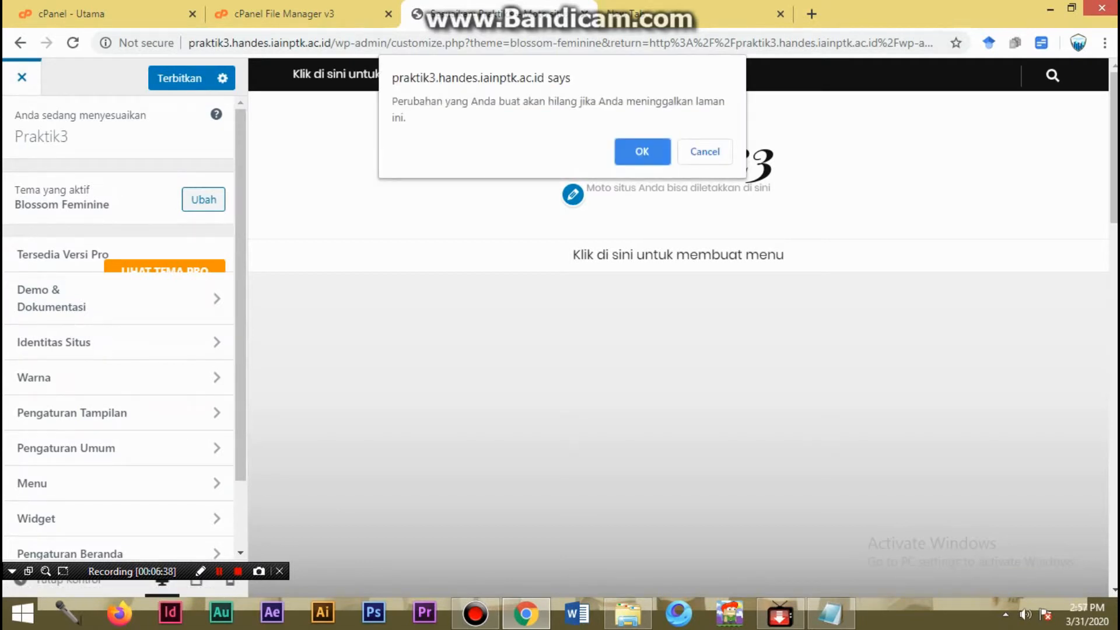
pyautogui.press('Return')
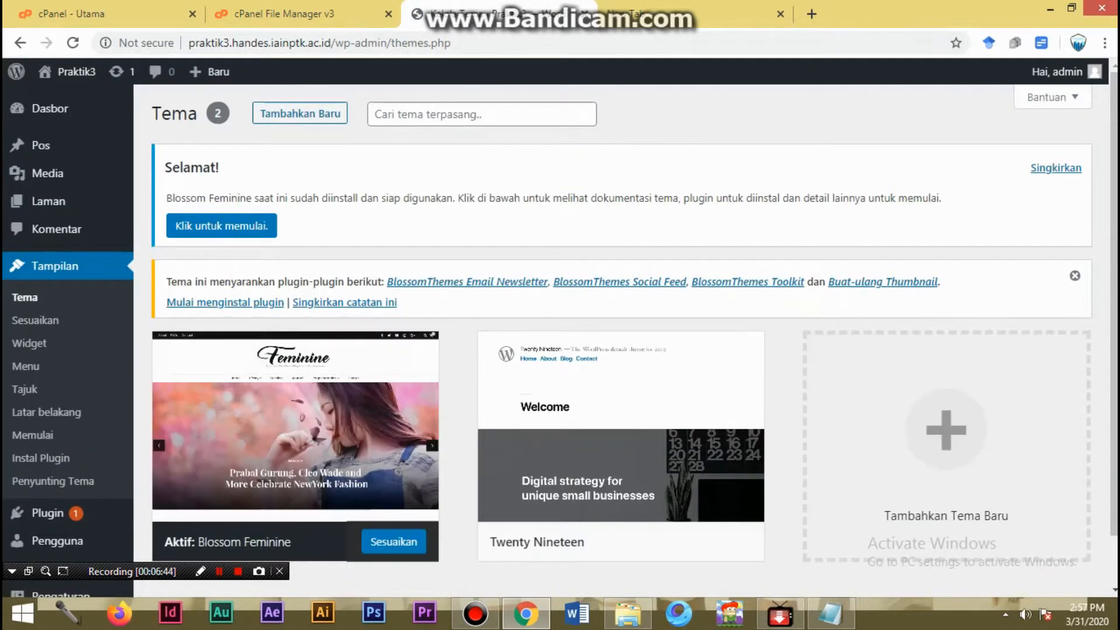
# - Load the site's public front page at praktik3.handes.iainptk.ac.id in the spare browser tab and look over its layout with the active theme
pyautogui.click(694, 14)
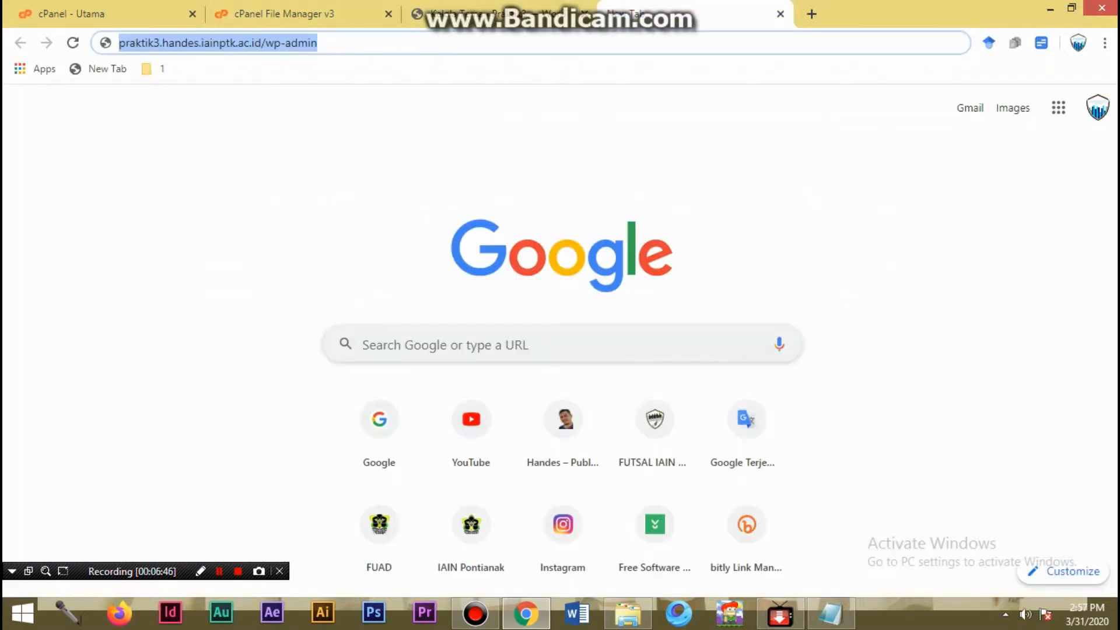
pyautogui.click(285, 43)
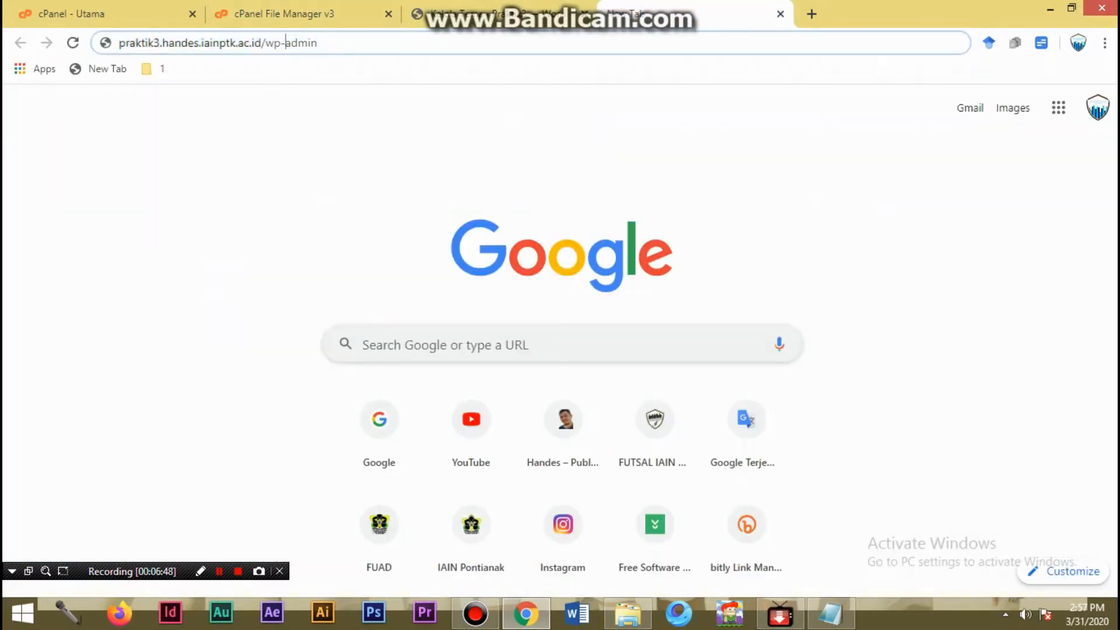
pyautogui.hotkey('shift', 'End')
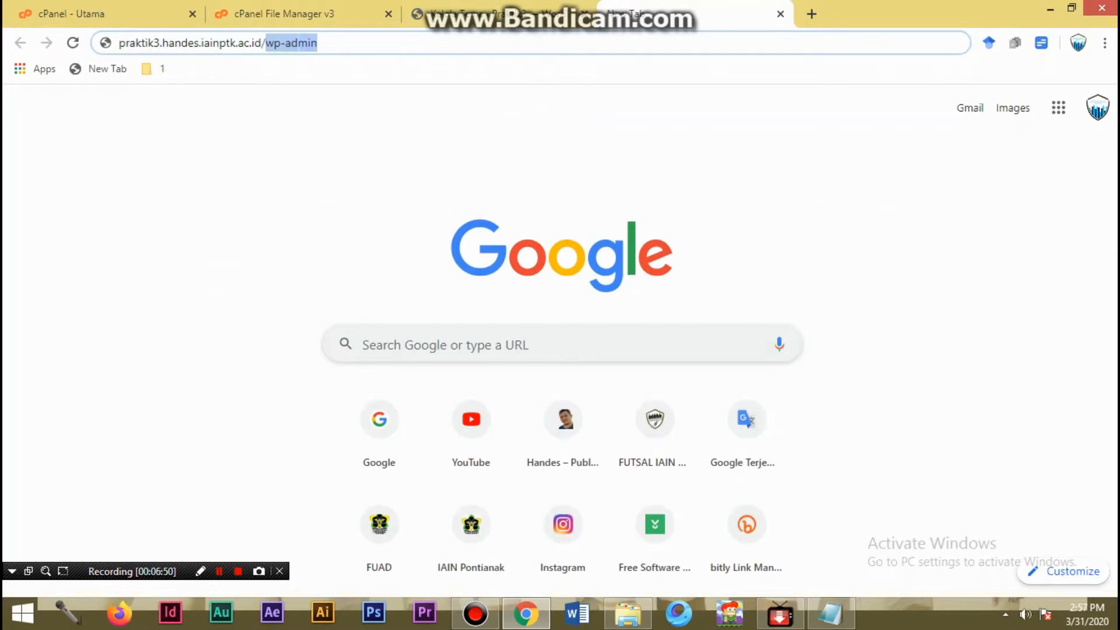
pyautogui.press('BackSpace')
pyautogui.press('Return')
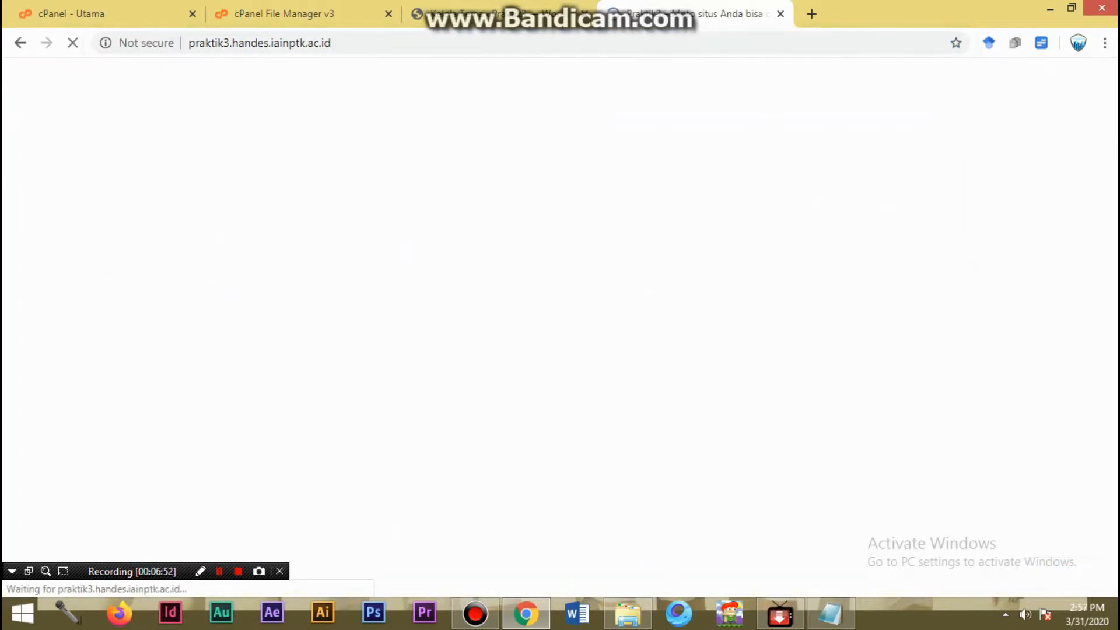
pyautogui.scroll(-6, 555, 326)
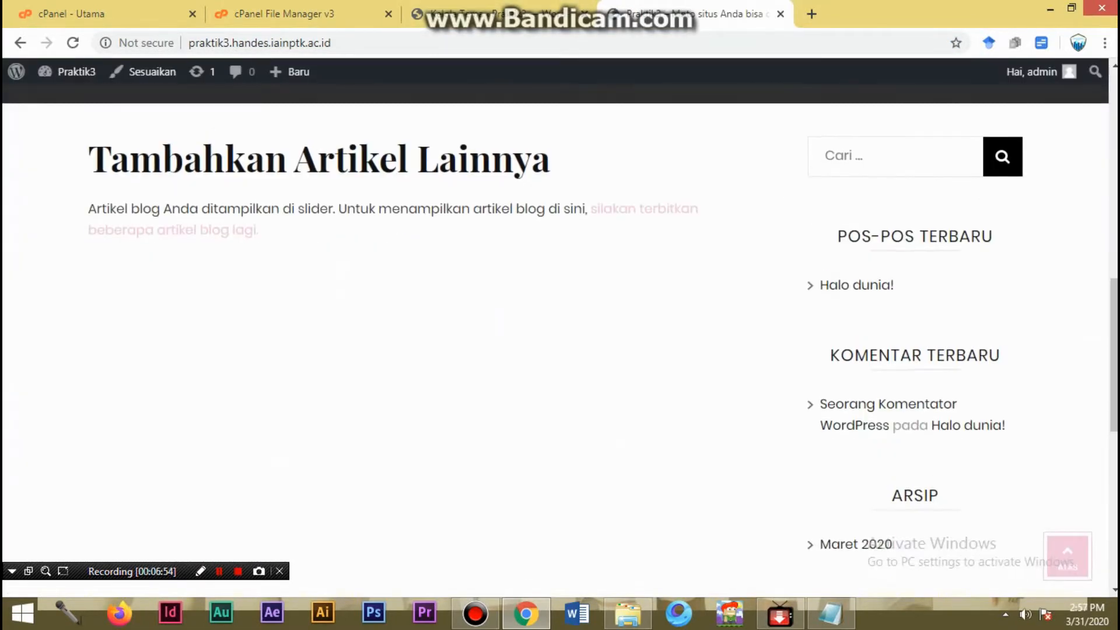
pyautogui.scroll(6, 555, 326)
pyautogui.scroll(-6, 555, 327)
pyautogui.scroll(7, 555, 327)
# - Reopen the Blossom Feminine customizer and, while it loads, reload the public front page and review its content
pyautogui.click(502, 14)
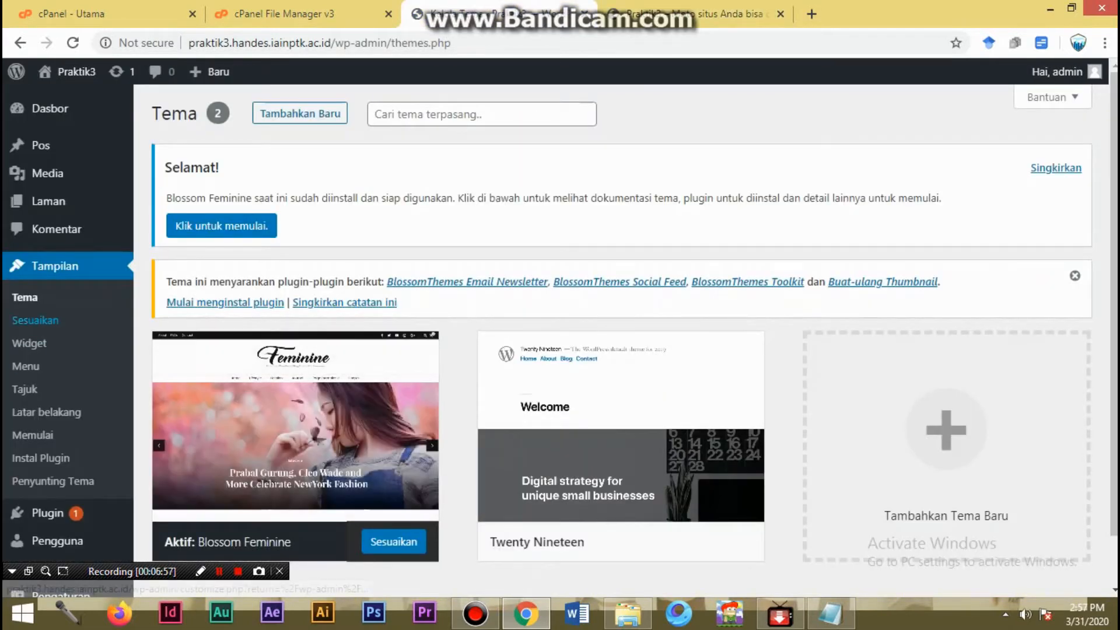
pyautogui.click(394, 542)
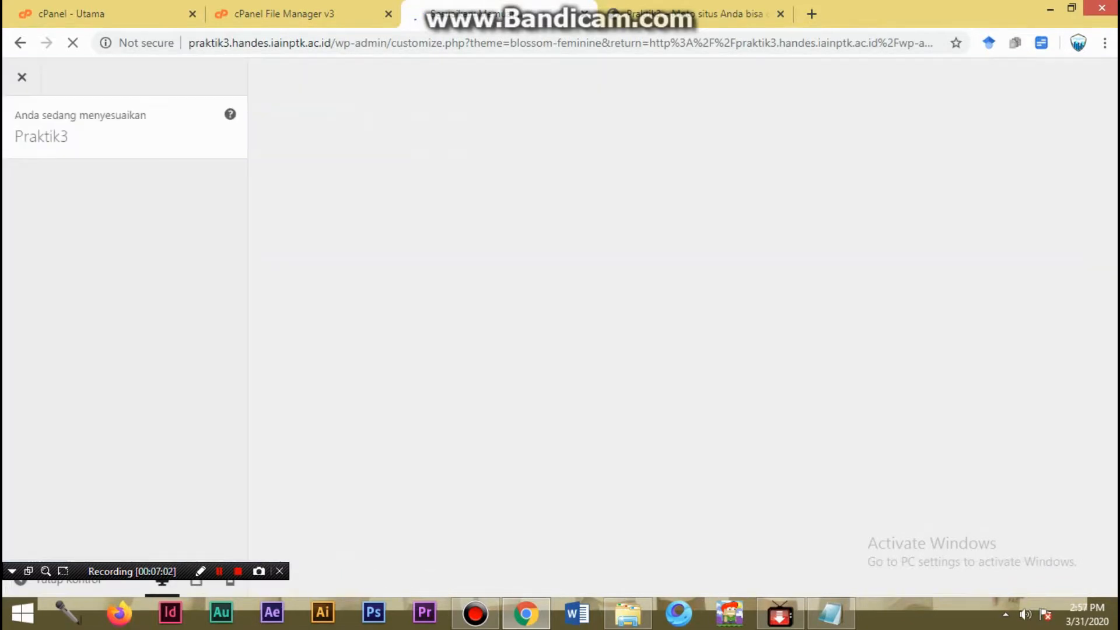
pyautogui.click(723, 17)
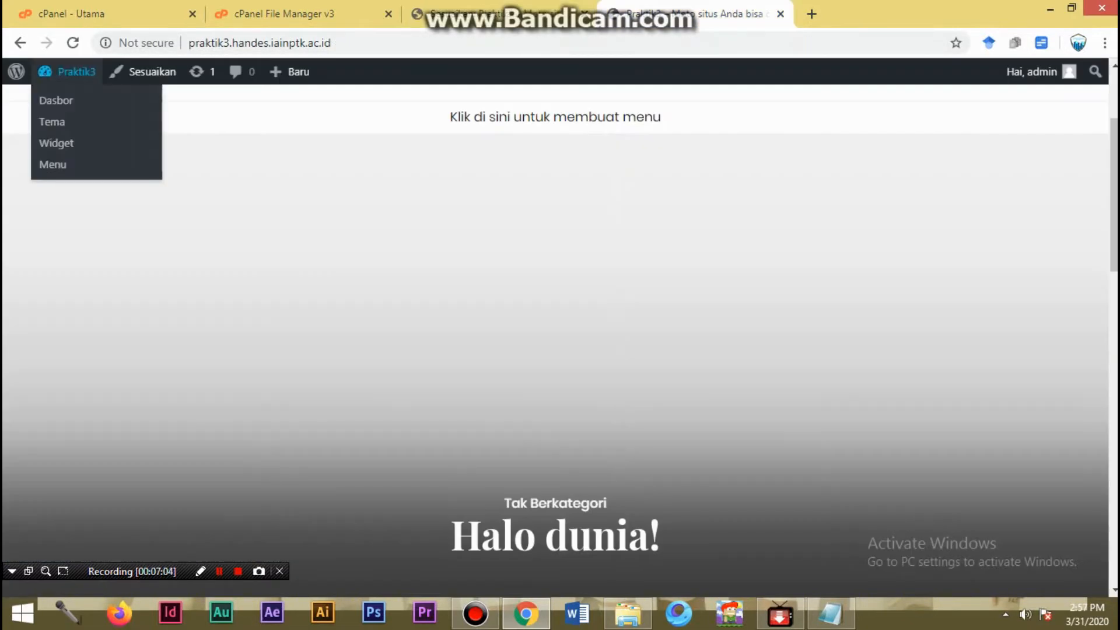
pyautogui.click(72, 42)
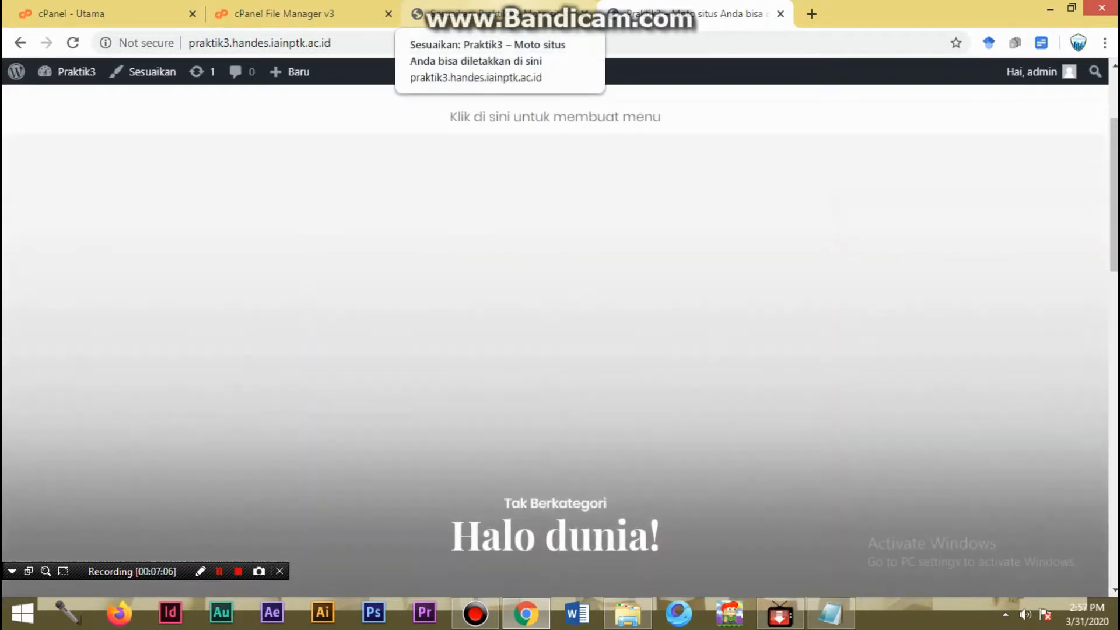
pyautogui.scroll(-3, 560, 339)
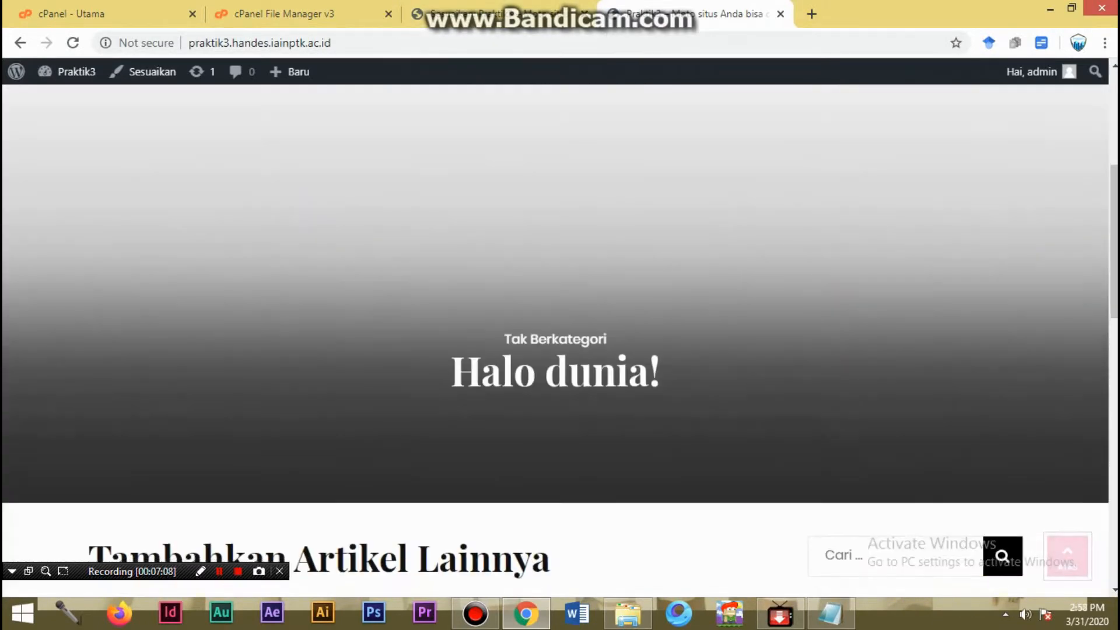
pyautogui.scroll(-5, 560, 339)
pyautogui.scroll(4, 560, 338)
pyautogui.click(497, 14)
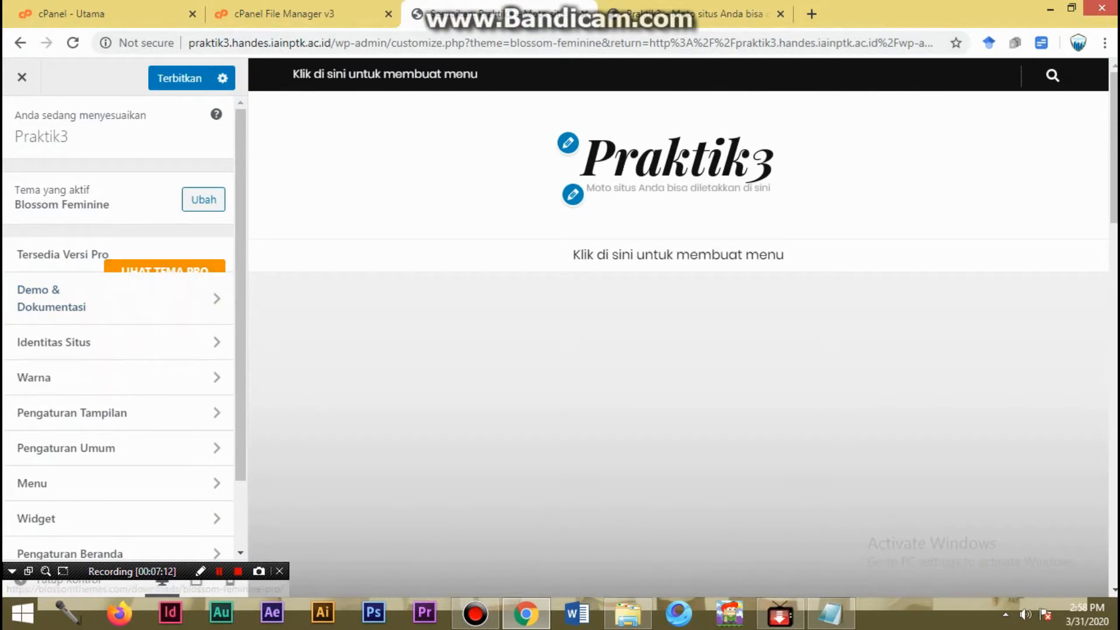
# - Review the Identitas Situs and Warna settings in the customizer and return to the section list
pyautogui.click(110, 342)
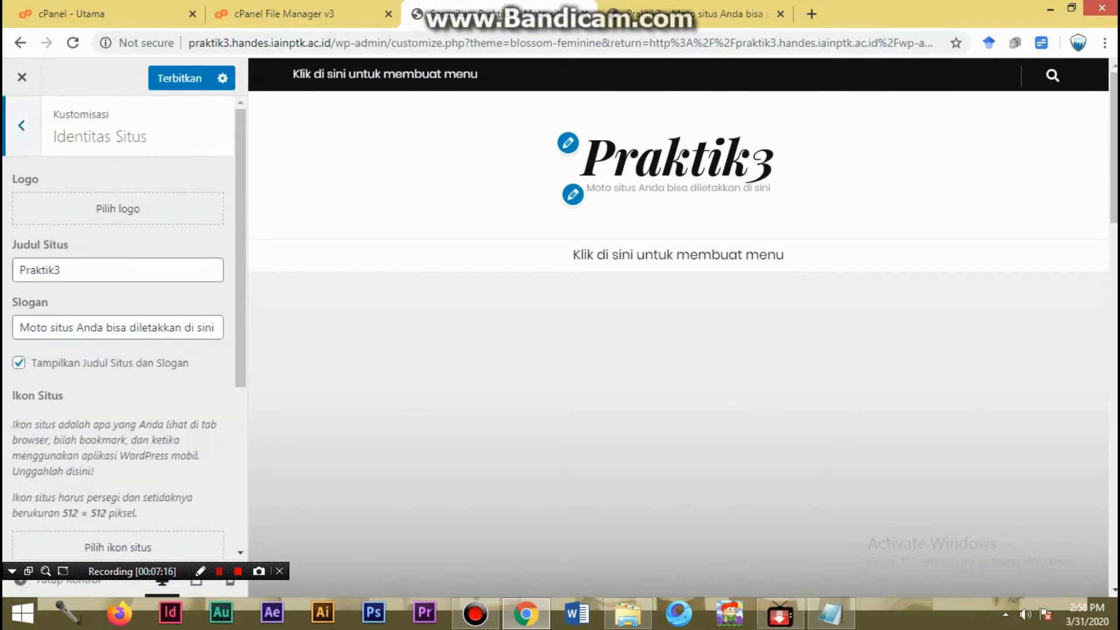
pyautogui.scroll(-5, 117, 320)
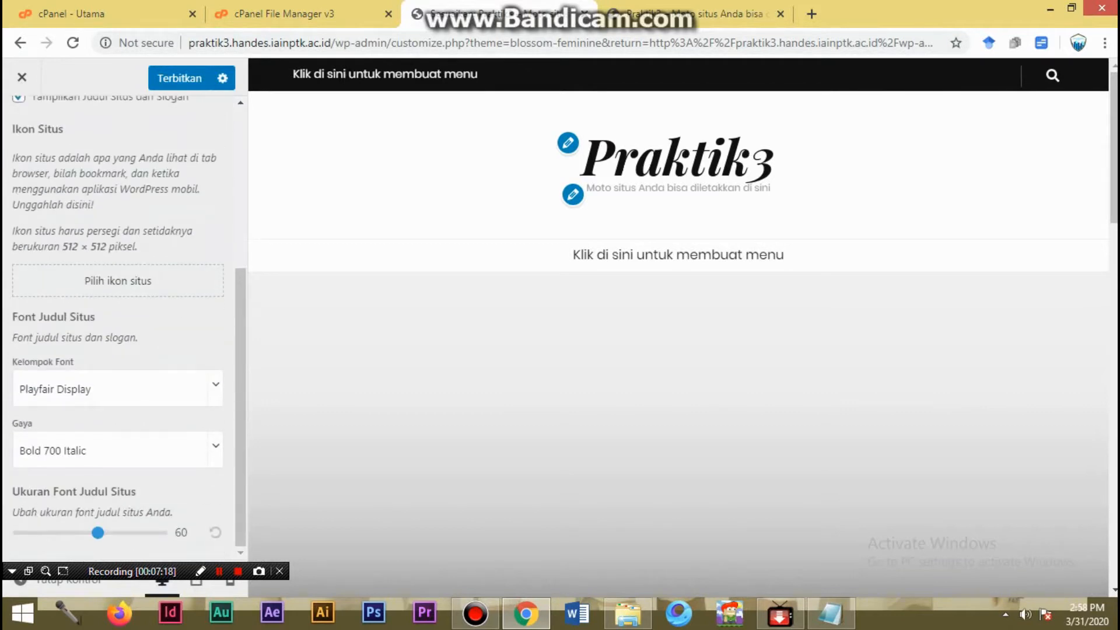
pyautogui.scroll(5, 116, 321)
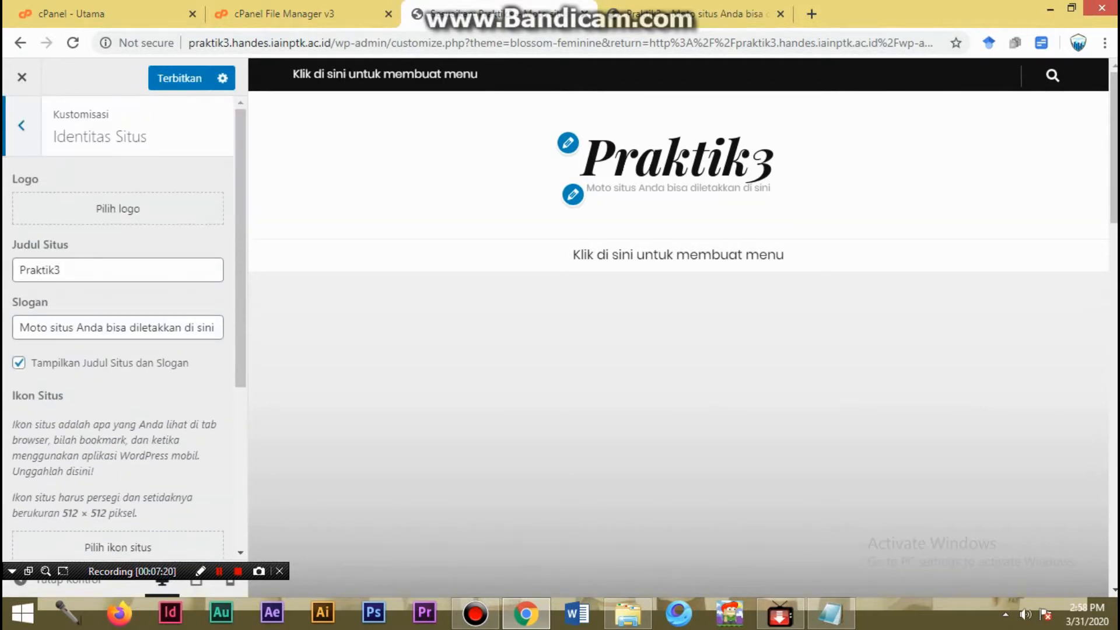
pyautogui.click(22, 126)
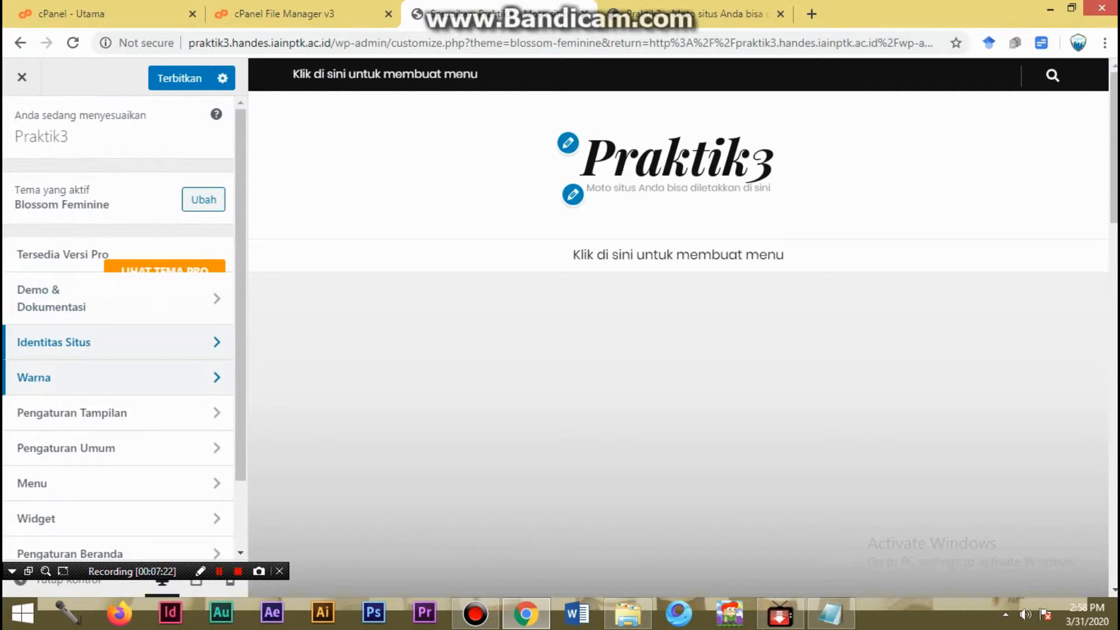
pyautogui.click(88, 378)
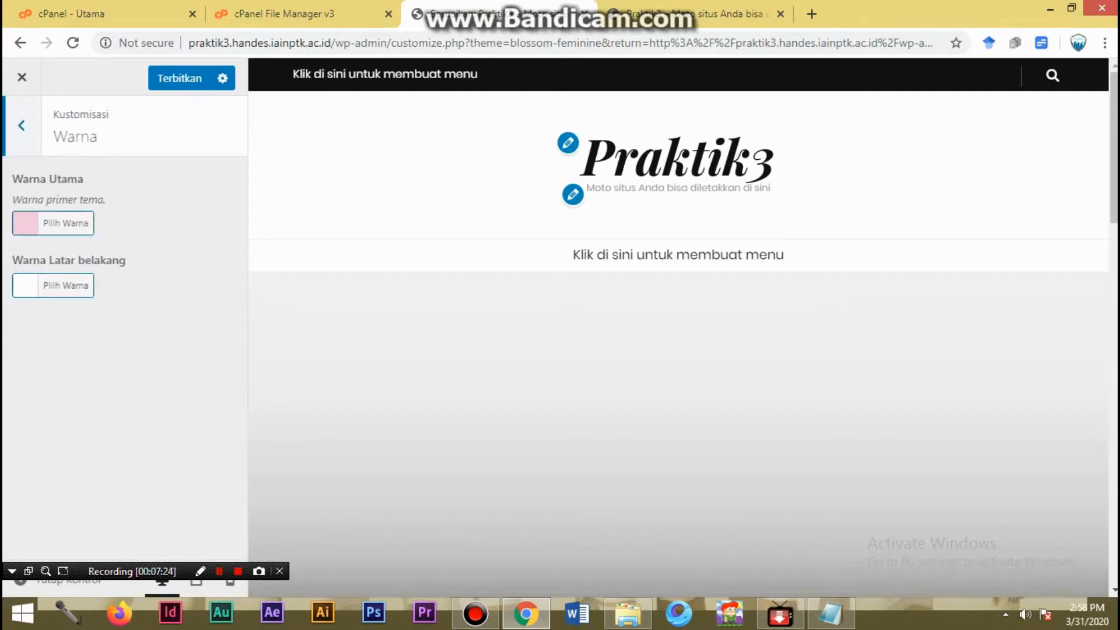
pyautogui.click(21, 126)
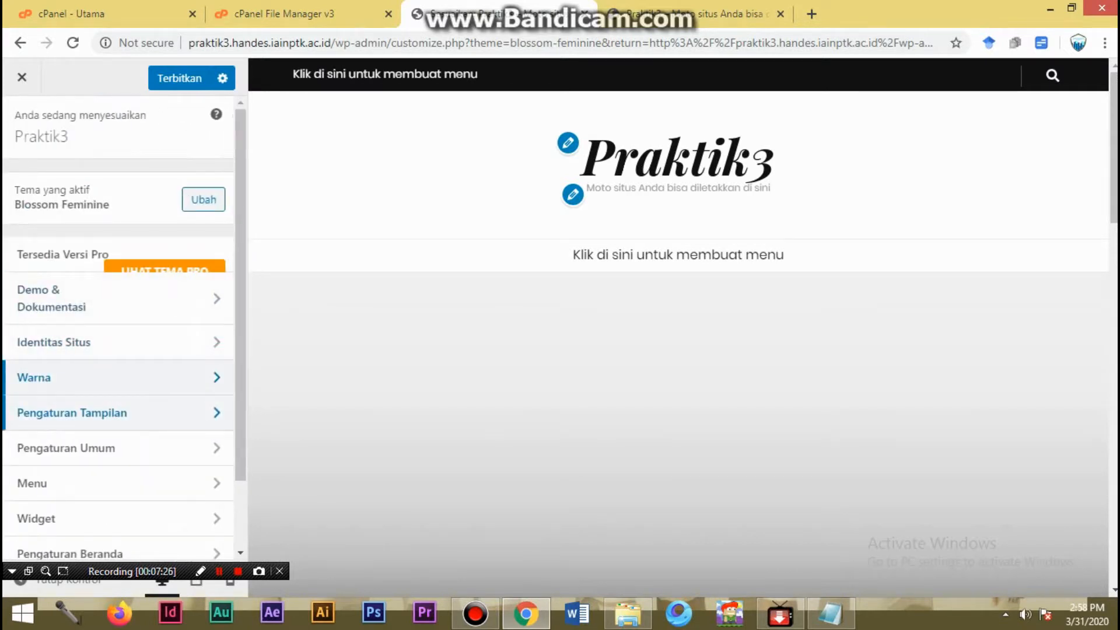
# - Examine the Tipografi options under Pengaturan Tampilan, including the main and secondary font choices, without changing them
pyautogui.click(87, 412)
pyautogui.click(59, 183)
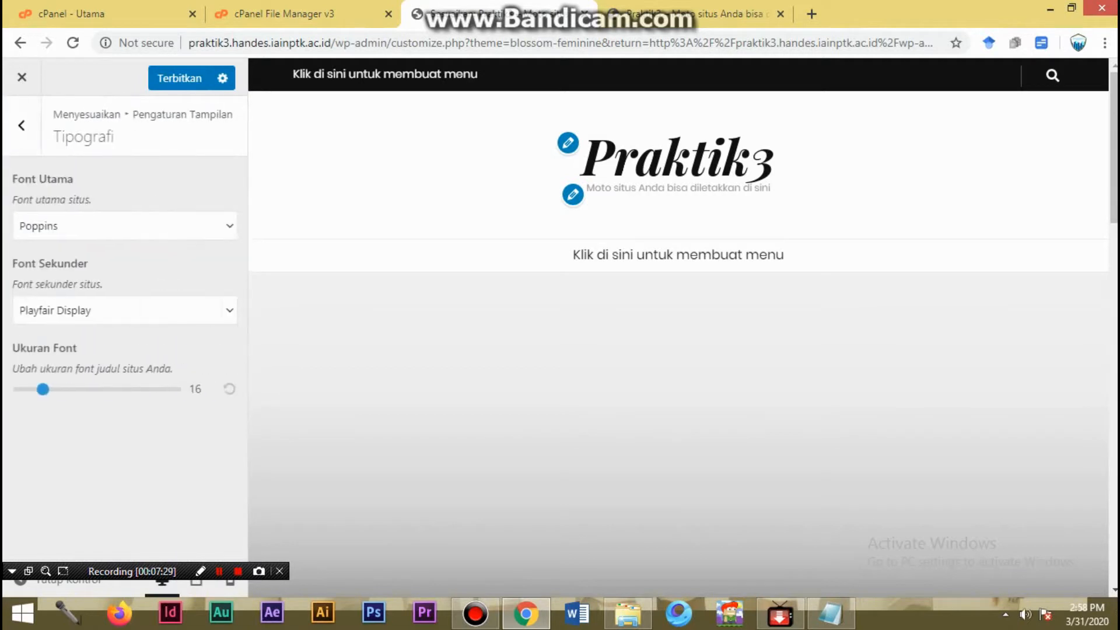
pyautogui.click(122, 226)
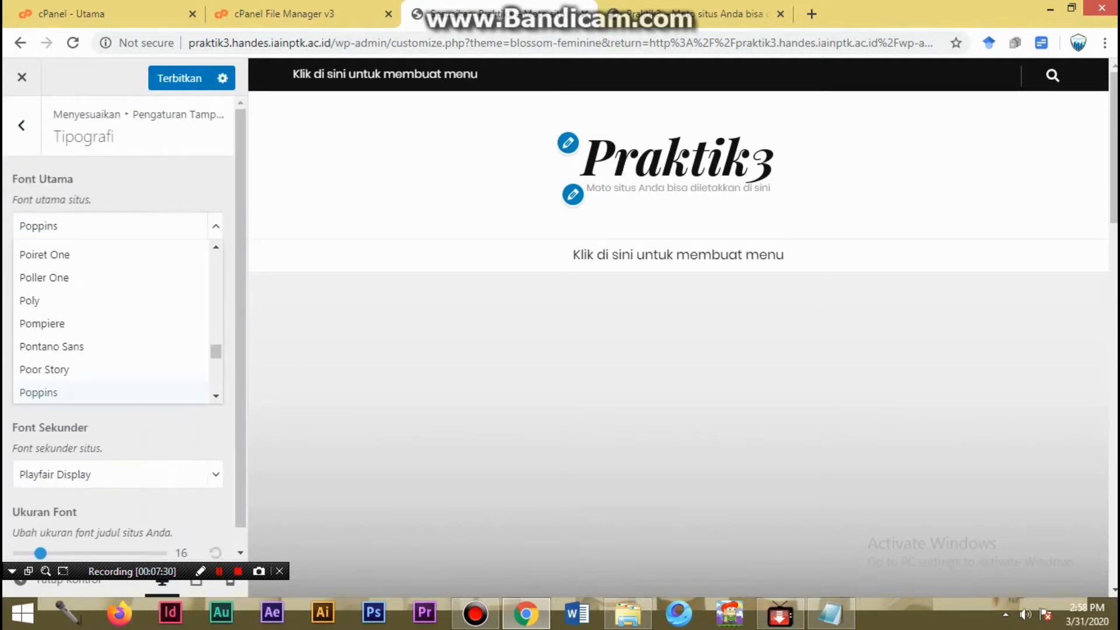
pyautogui.press('Escape')
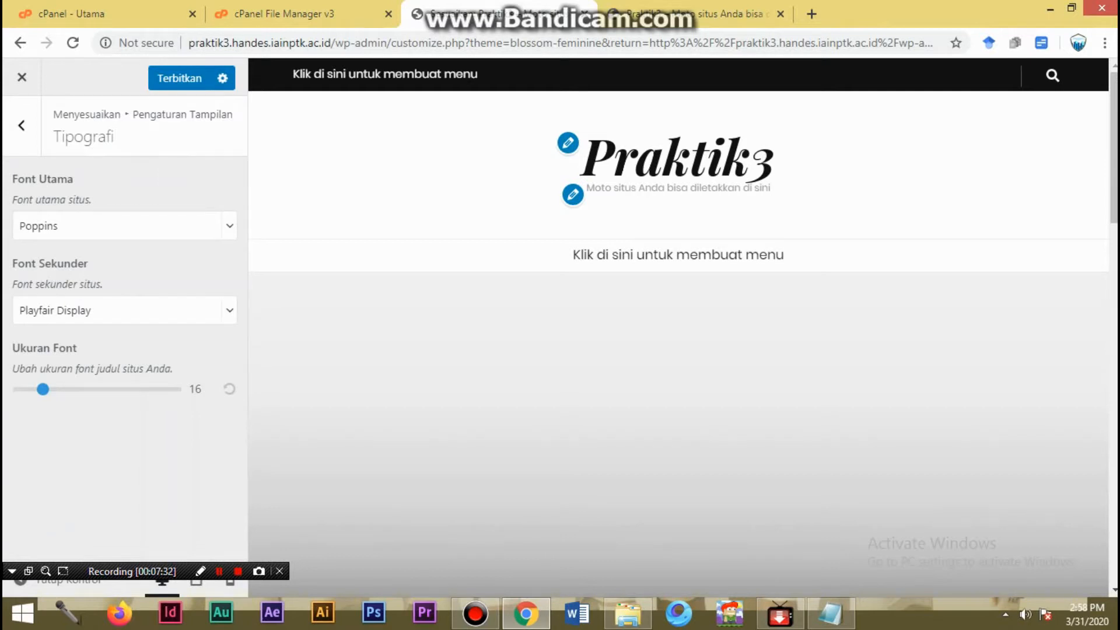
pyautogui.click(91, 310)
pyautogui.press('Escape')
pyautogui.click(22, 125)
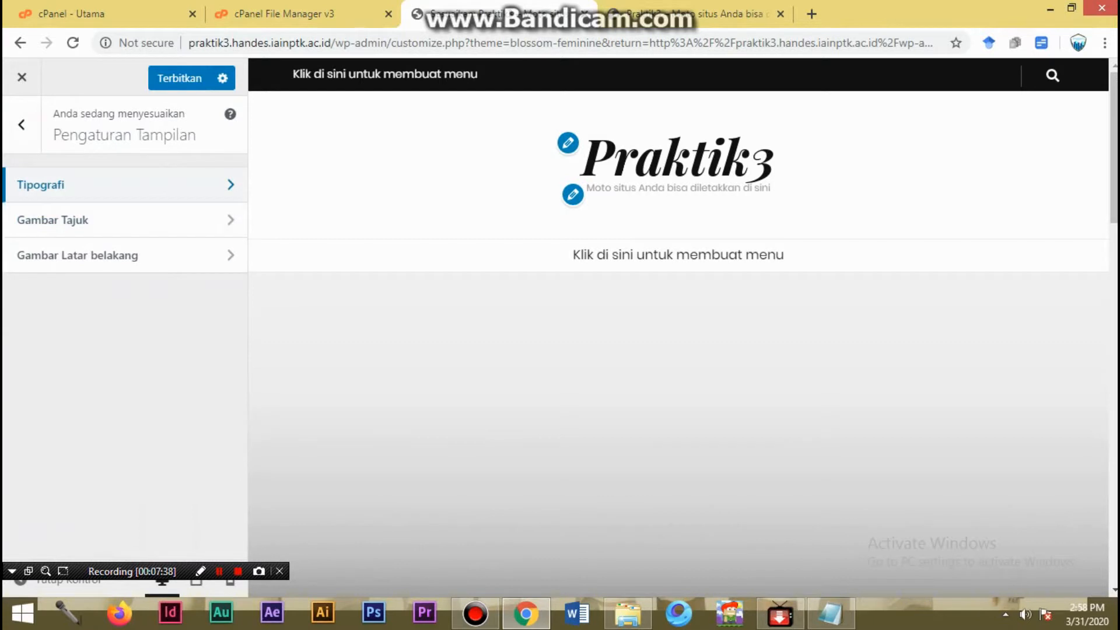
# - View the Gambar Tajuk options, including adding a new header image, and return to the customizer's section list
pyautogui.click(61, 222)
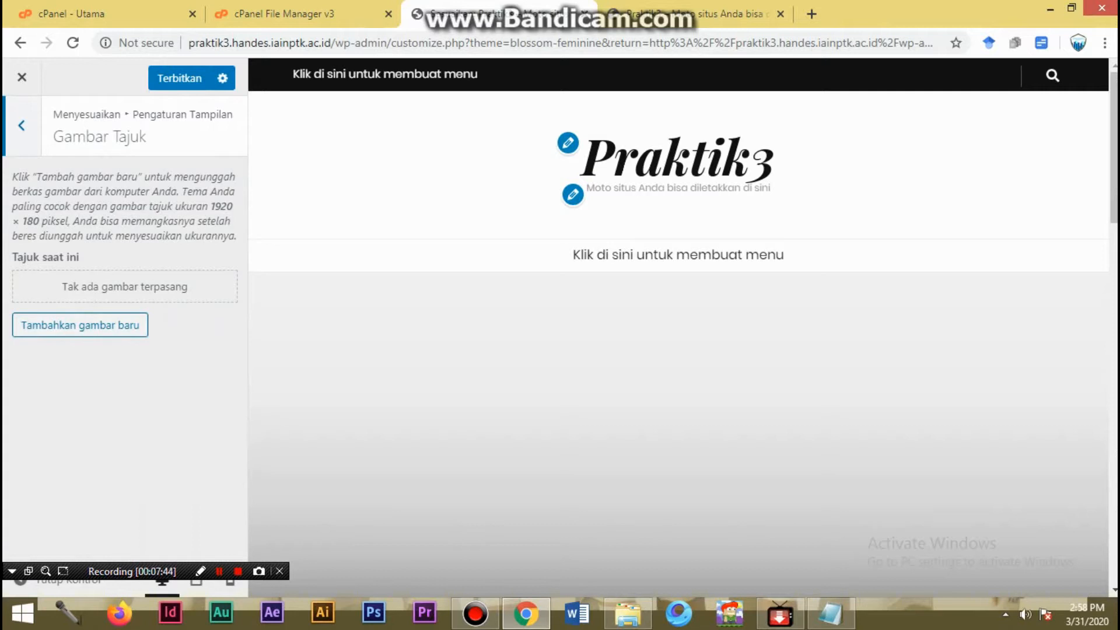
pyautogui.click(80, 325)
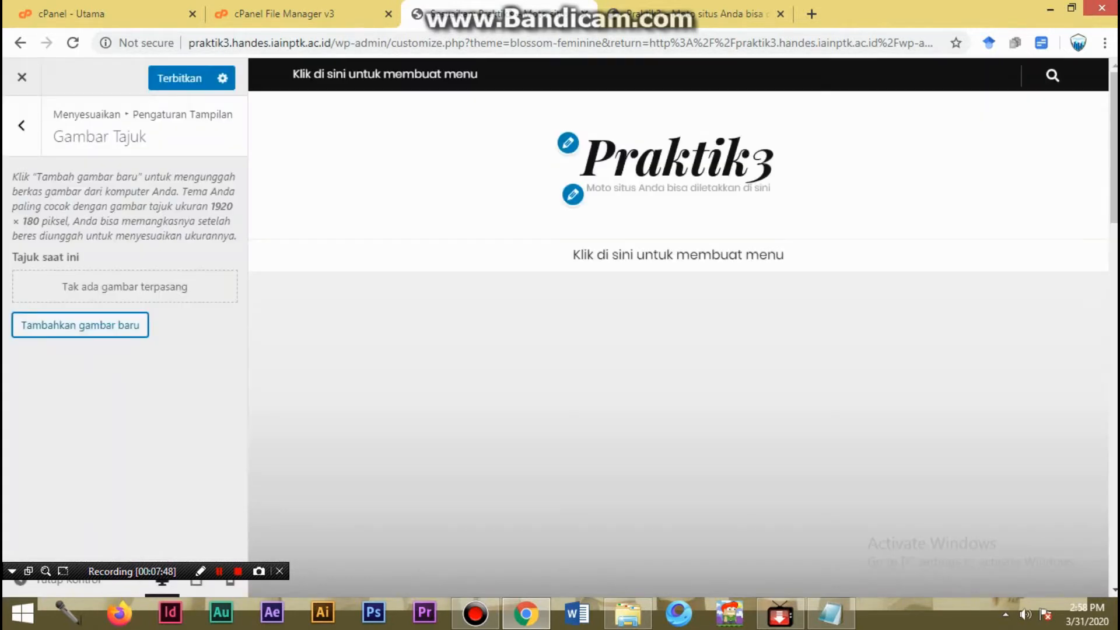
pyautogui.click(22, 125)
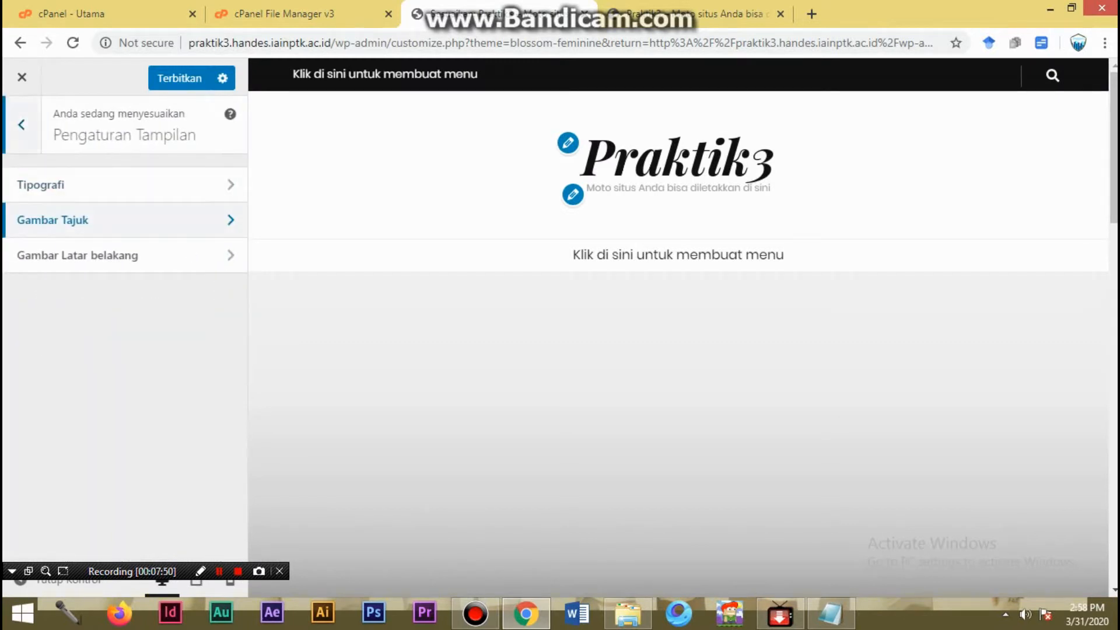
pyautogui.click(22, 126)
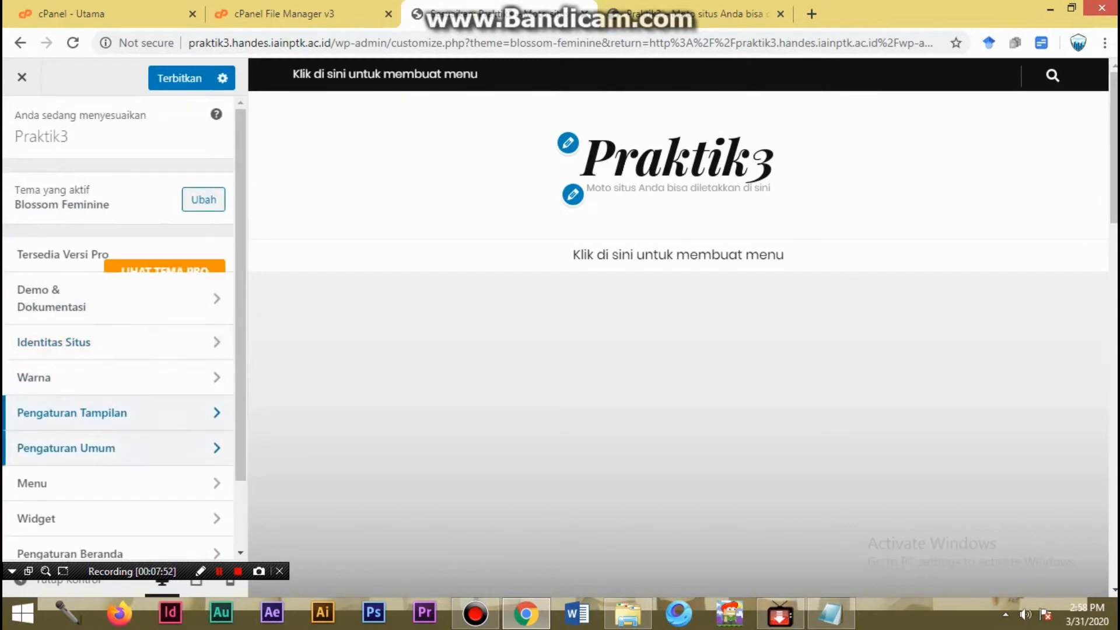
# - Review the Pengaturan Slider options under Pengaturan Umum, including the available slider animations, without changing the animation
pyautogui.click(70, 448)
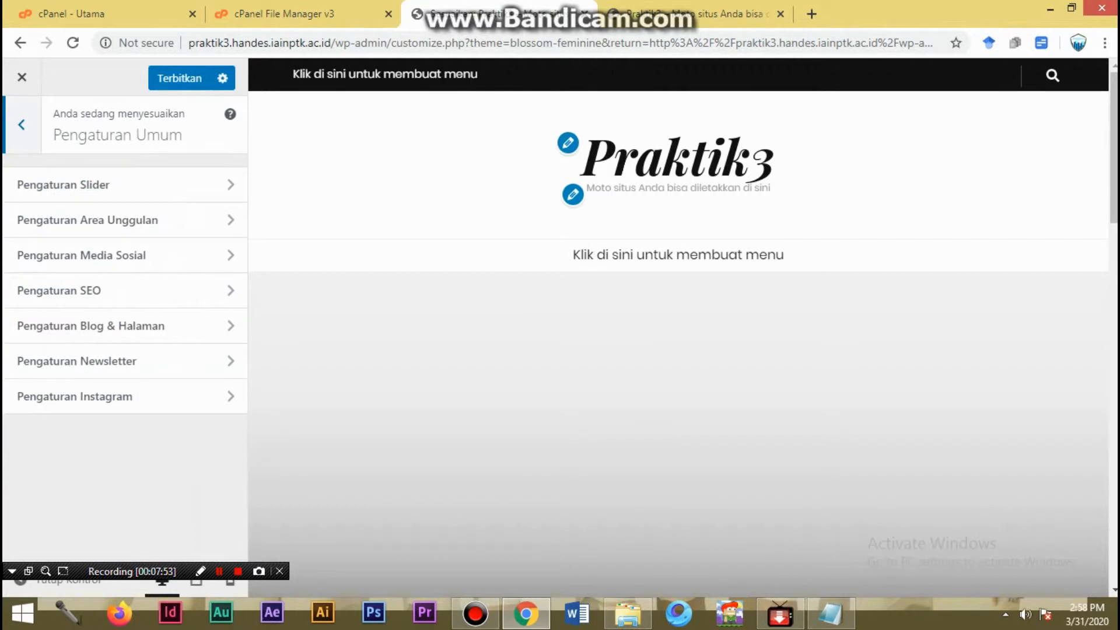
pyautogui.click(94, 184)
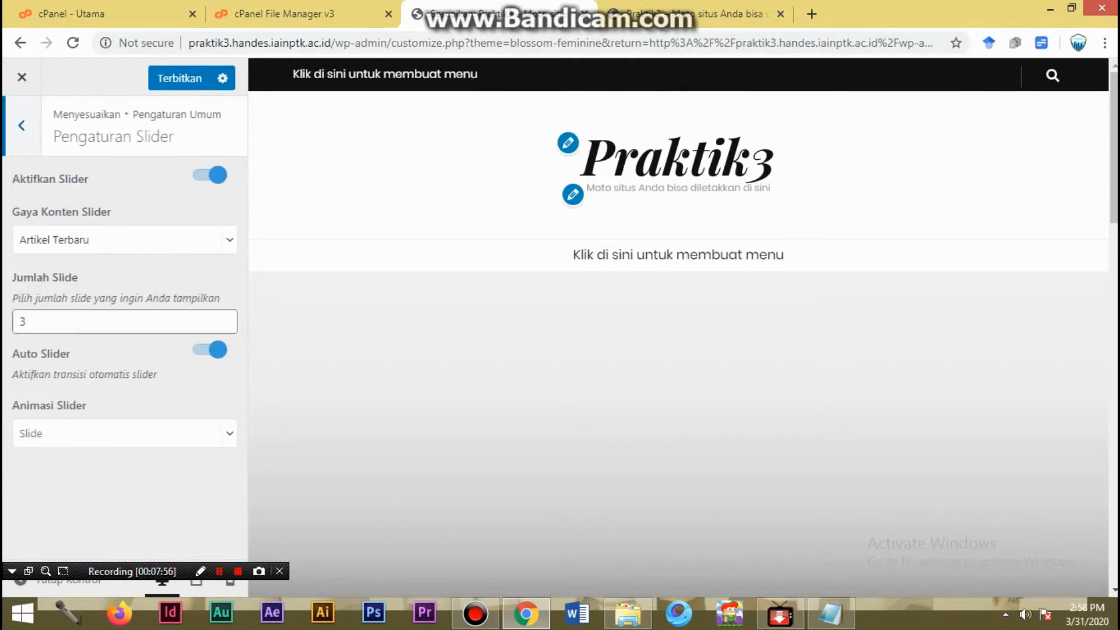
pyautogui.click(124, 433)
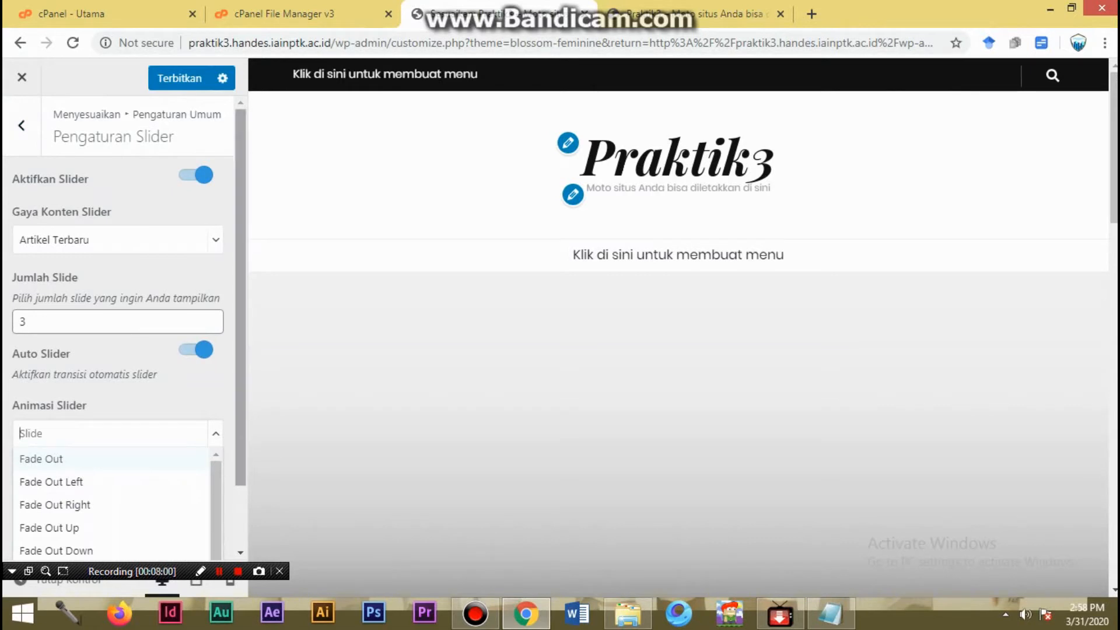
pyautogui.press('Escape')
pyautogui.click(229, 433)
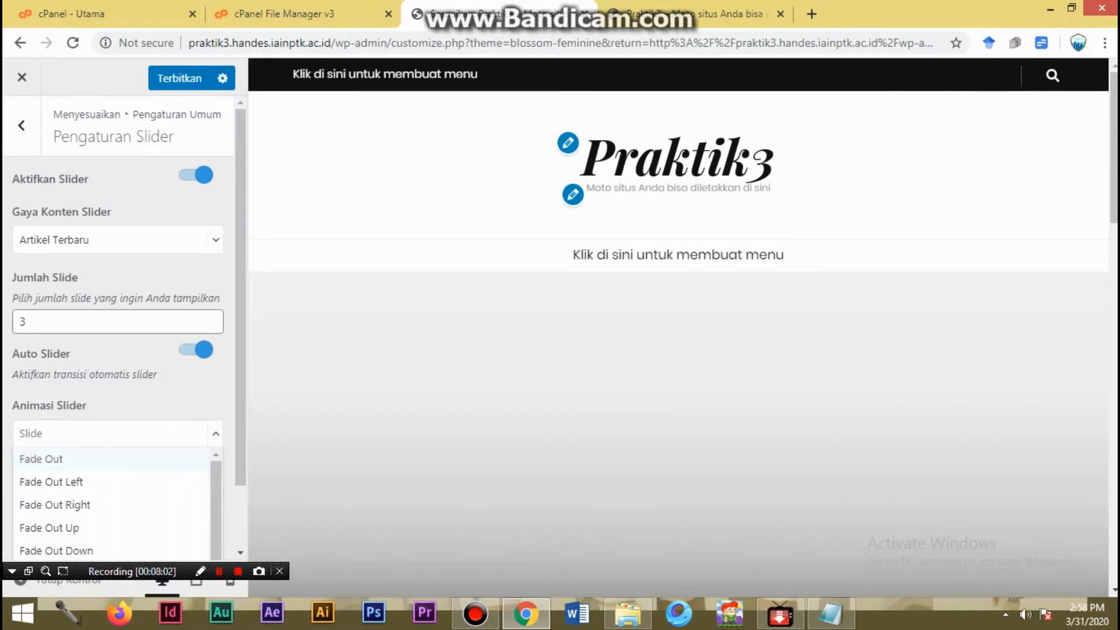
pyautogui.press('Escape')
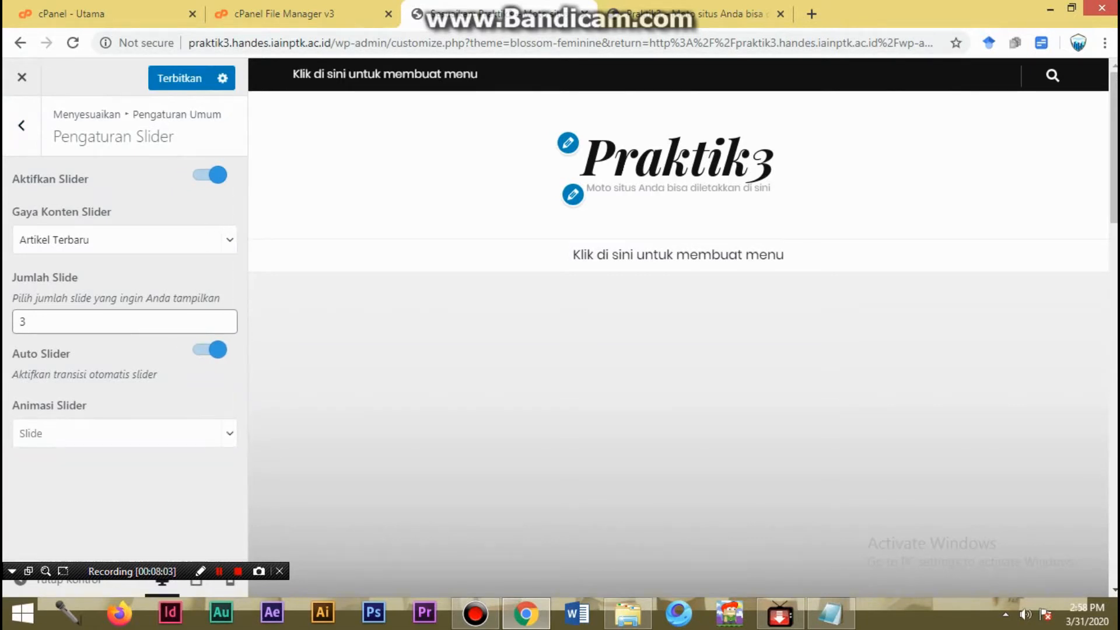
pyautogui.click(218, 433)
pyautogui.click(218, 433)
# - Set the number of slides (Jumlah Slide) to 5 and publish the change
pyautogui.doubleClick(26, 322)
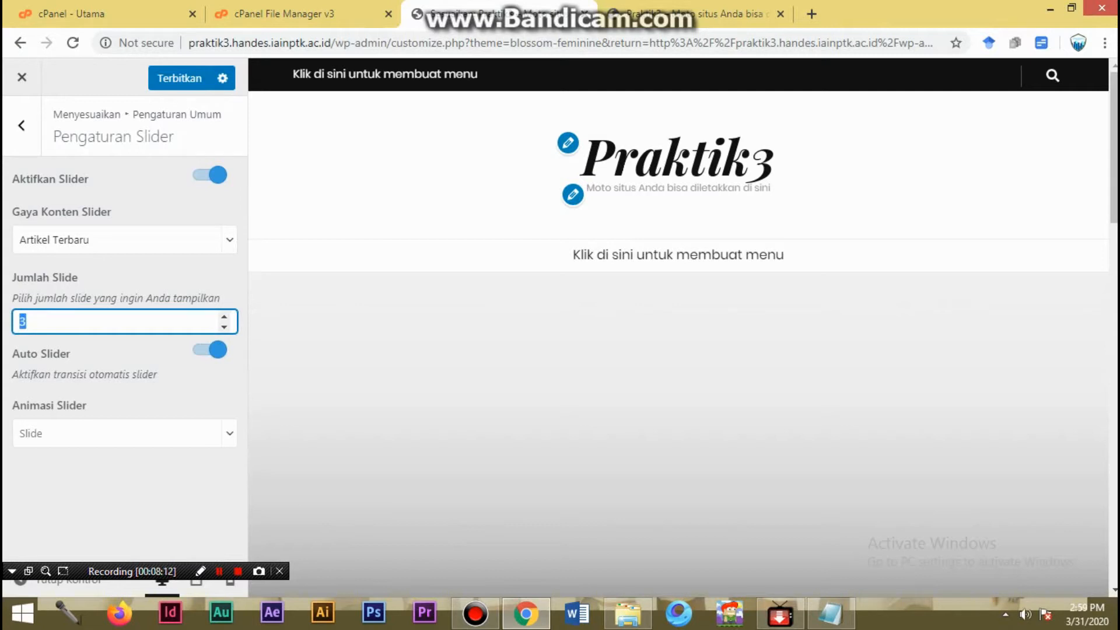
pyautogui.write('5')
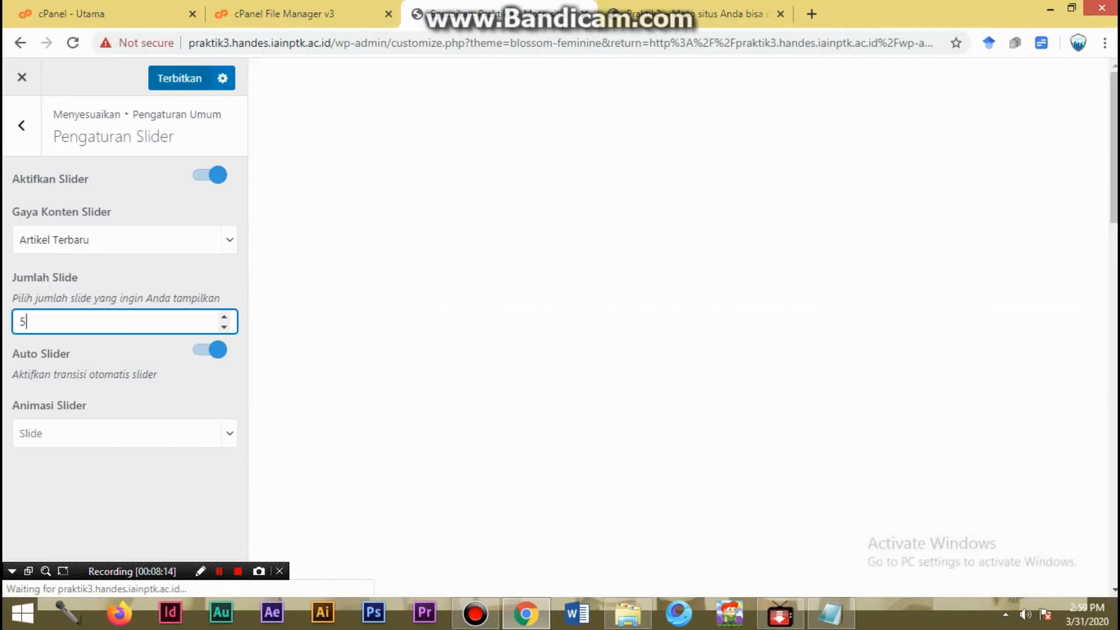
pyautogui.click(180, 79)
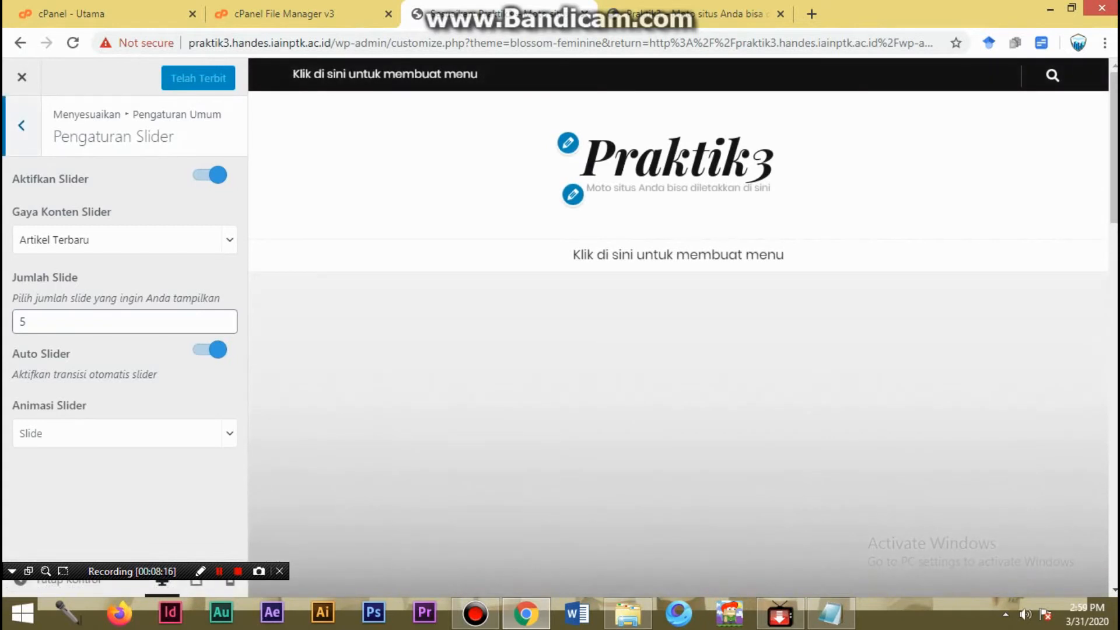
# - Set the slider content style to Kategori, publish the change, and return to the Pengaturan Umum list
pyautogui.click(91, 240)
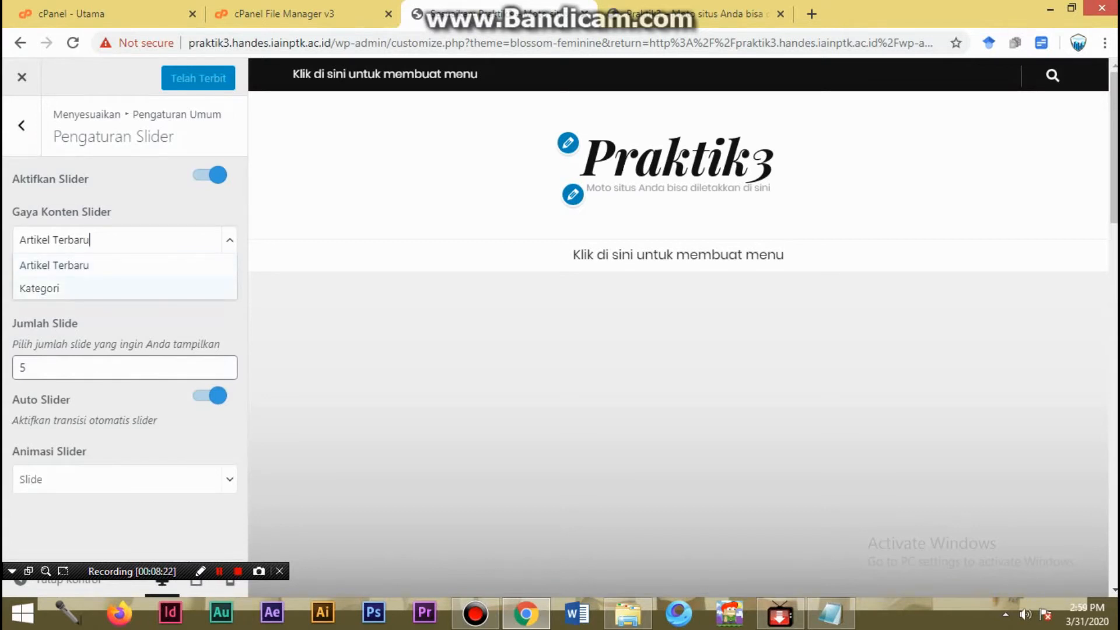
pyautogui.click(39, 288)
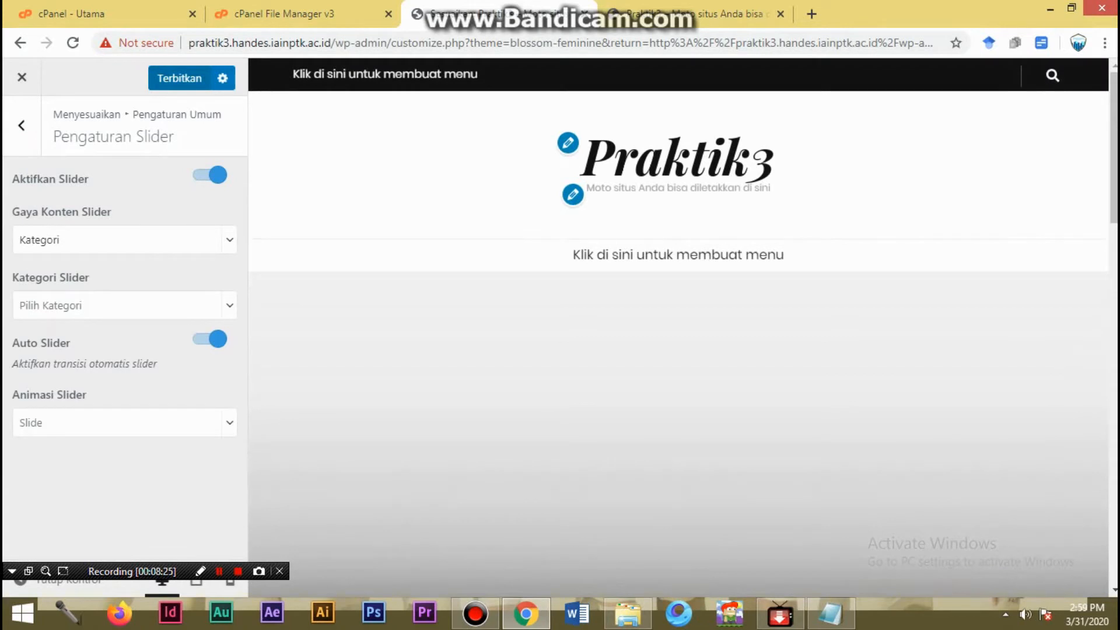
pyautogui.click(59, 240)
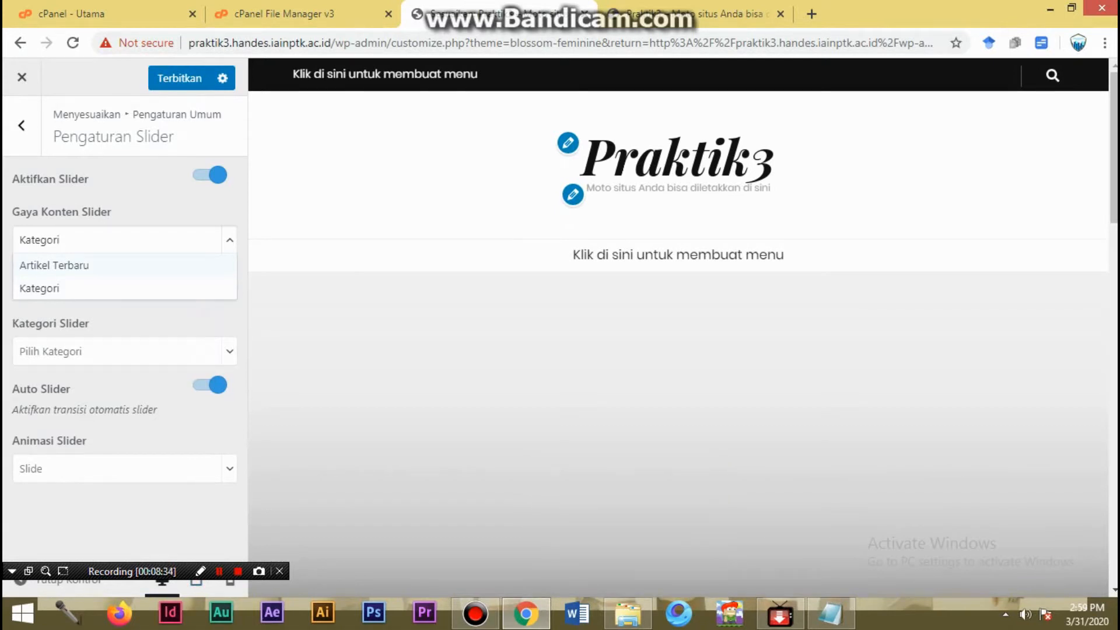
pyautogui.click(39, 288)
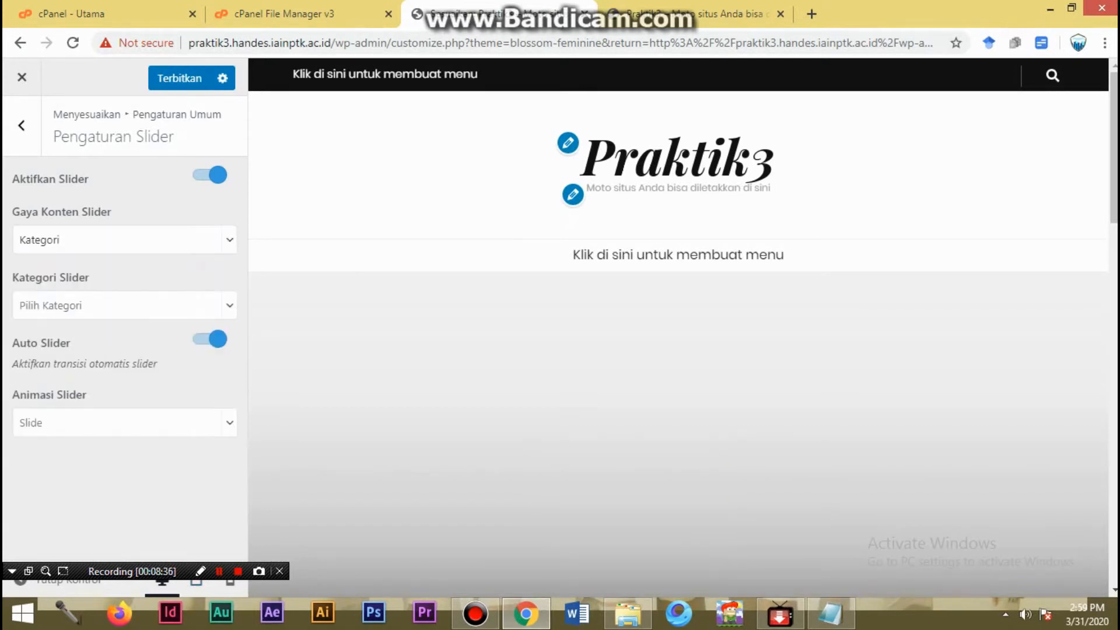
pyautogui.click(179, 78)
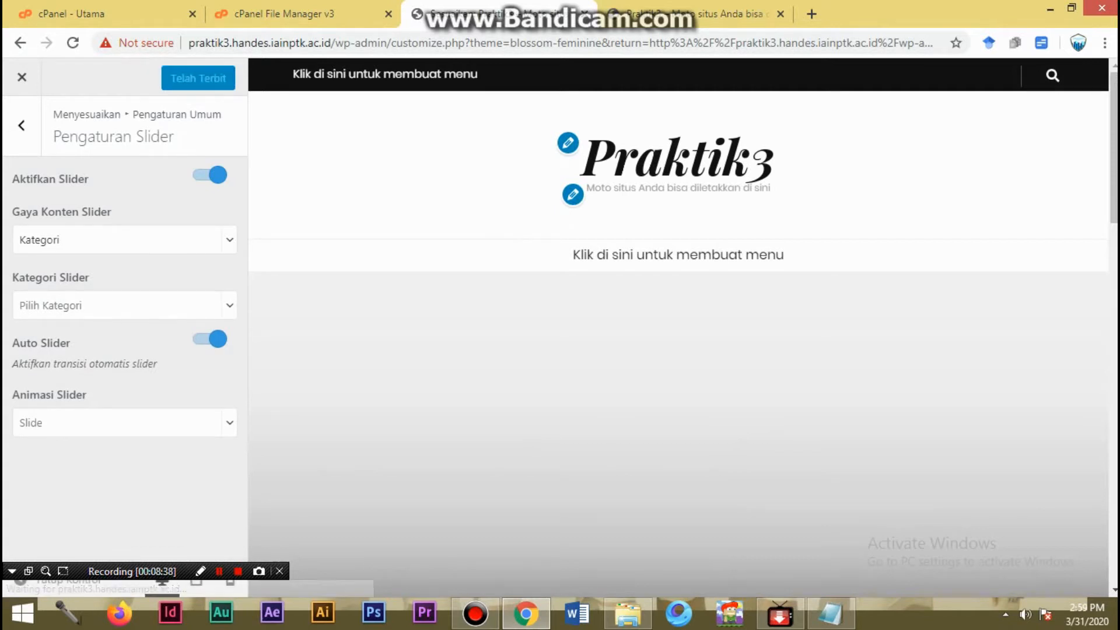
pyautogui.click(21, 124)
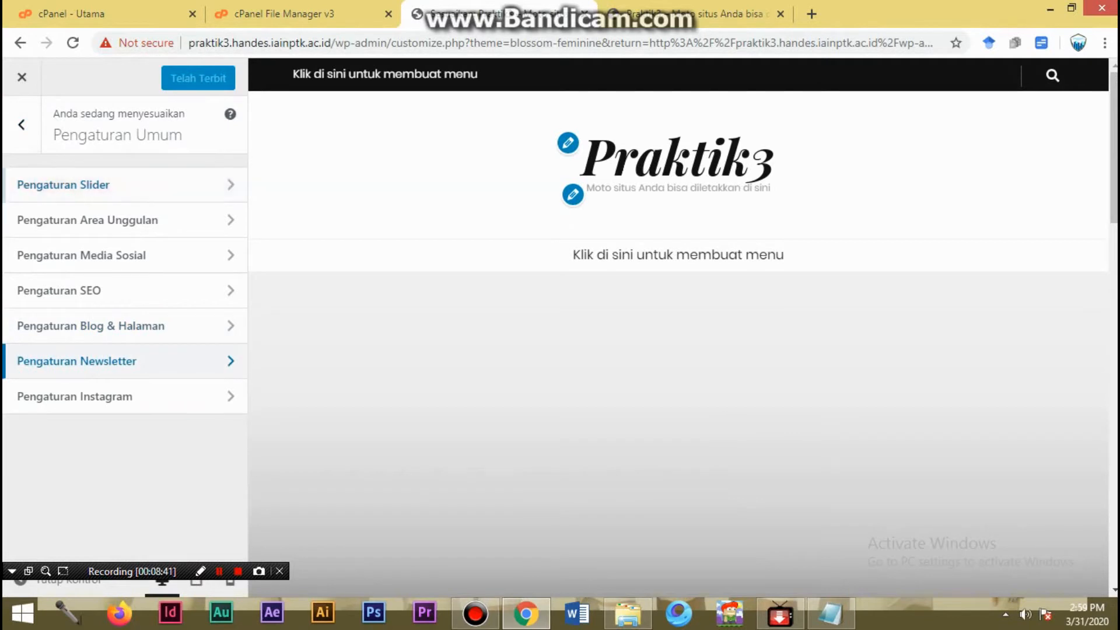
# - View the Pengaturan Newsletter and Pengaturan Instagram sections and return to the customizer's main section list
pyautogui.click(76, 362)
pyautogui.click(21, 125)
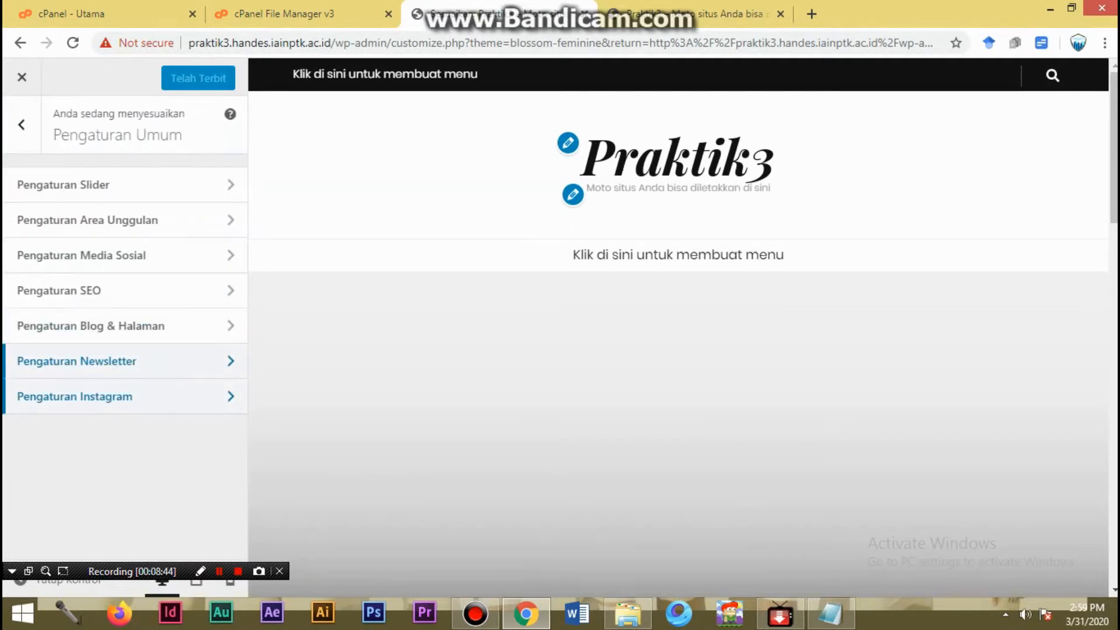
pyautogui.click(77, 395)
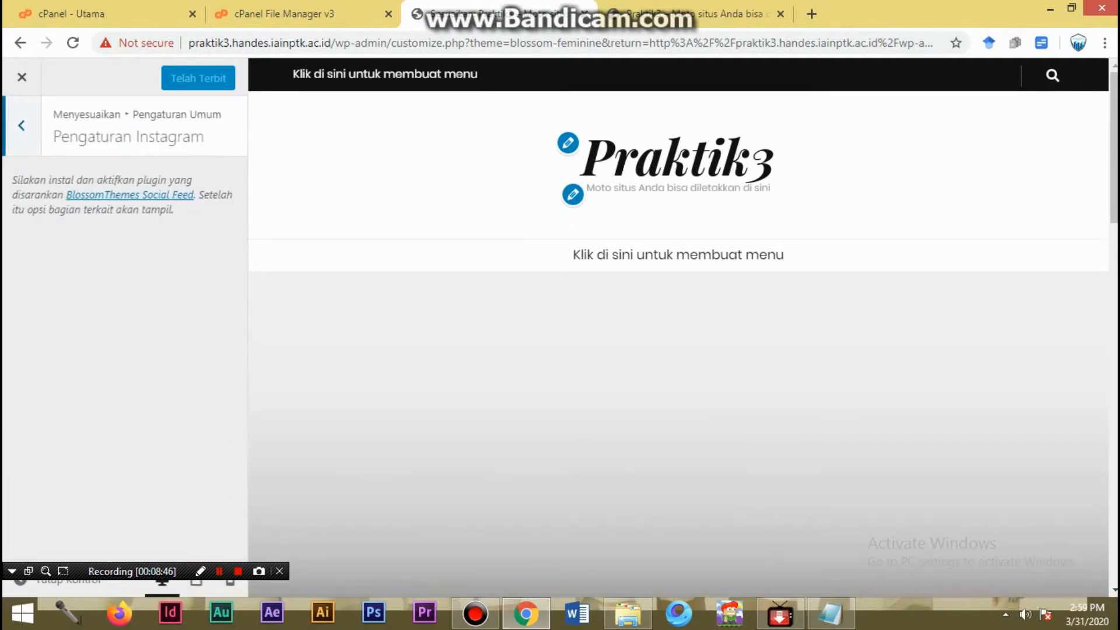
pyautogui.click(21, 125)
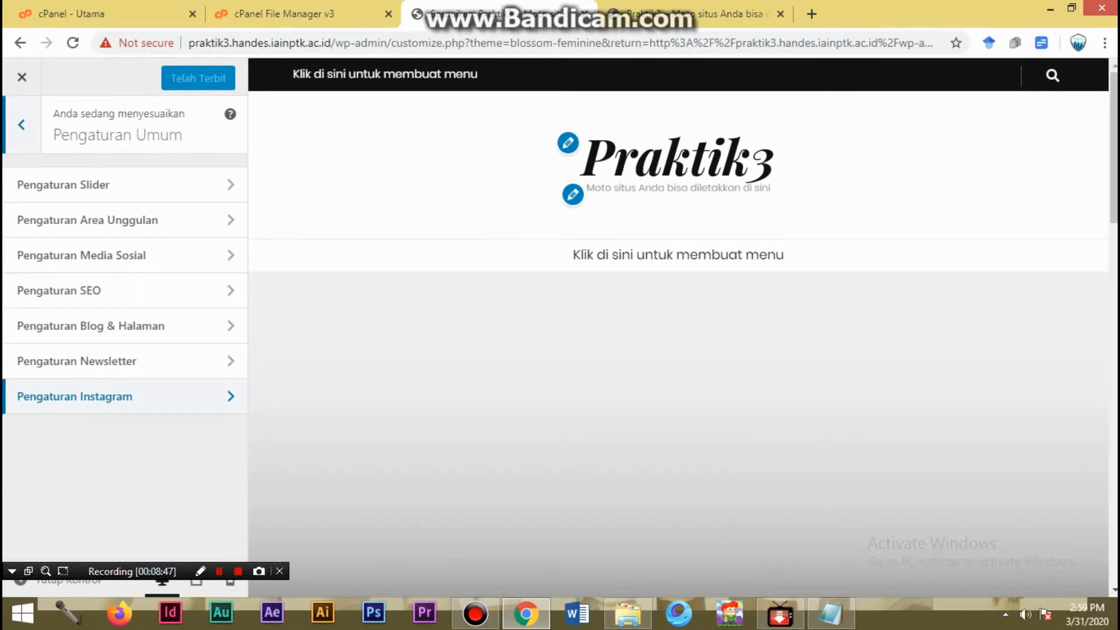
pyautogui.click(21, 125)
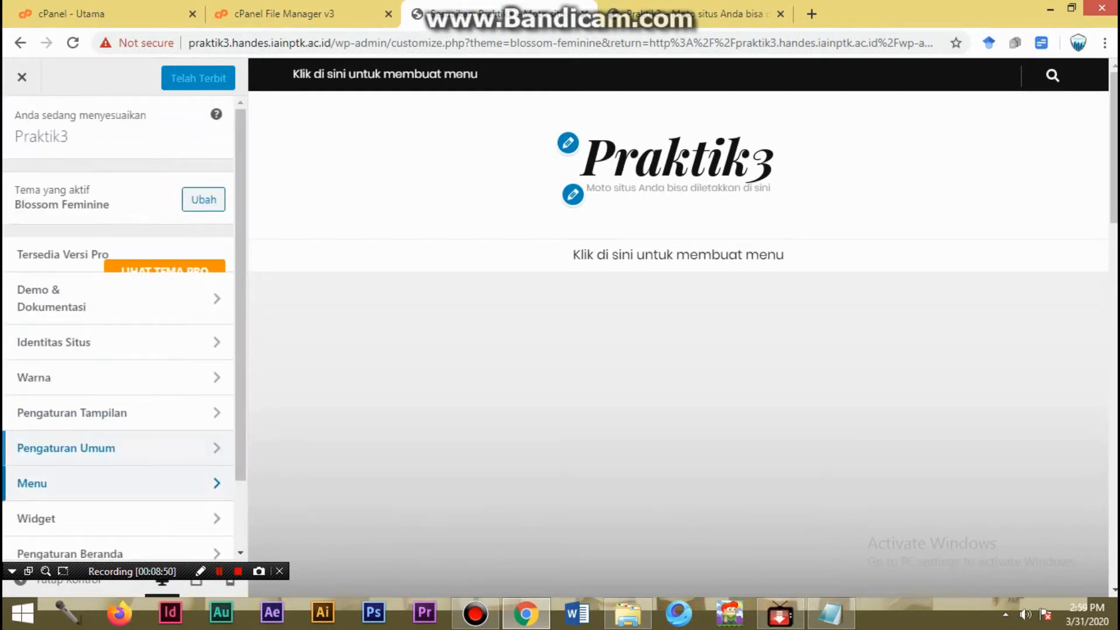
# - Create a new navigation menu named praktik3 in the customizer's Menu section
pyautogui.click(87, 483)
pyautogui.click(192, 371)
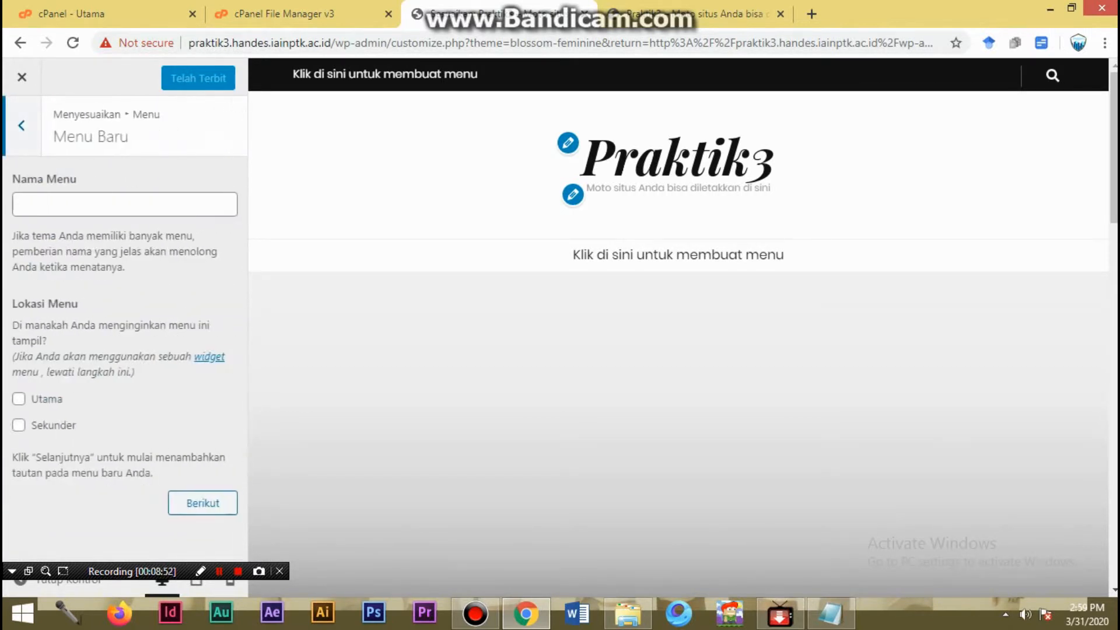
pyautogui.click(125, 204)
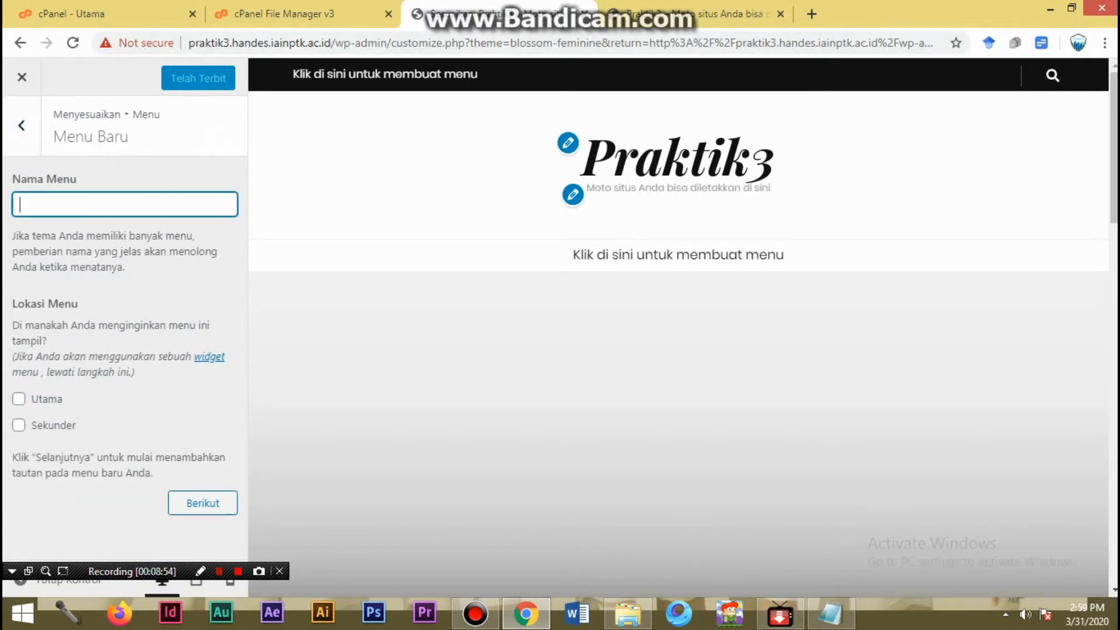
pyautogui.write('praktik3')
pyautogui.press('Return')
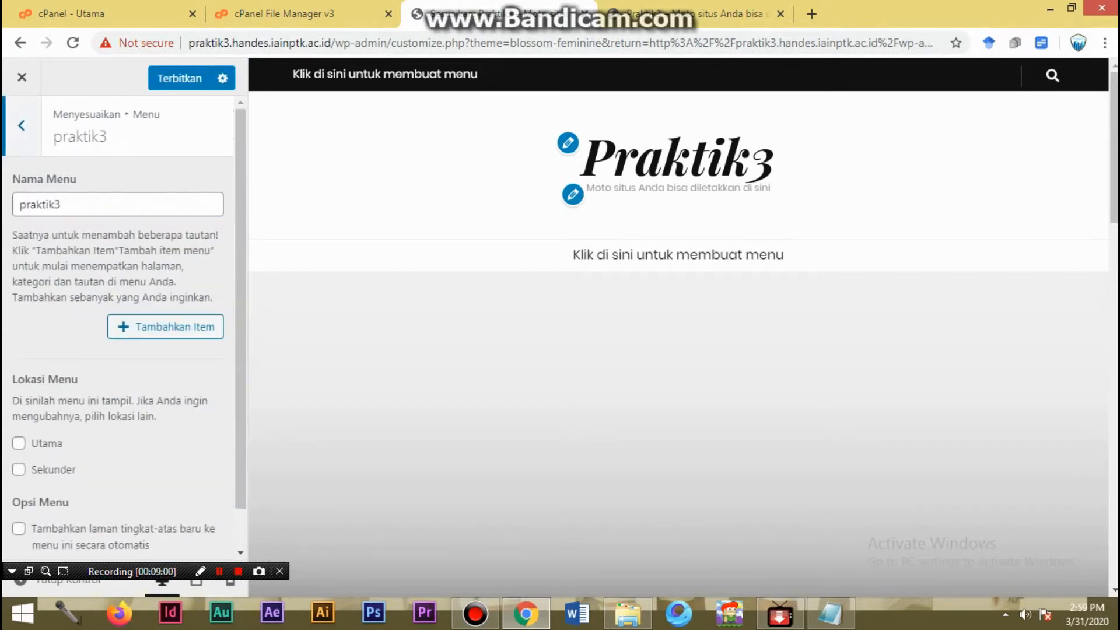
# - Add the Beranda page link to the praktik3 menu and set its navigation label to BERANDA
pyautogui.click(166, 327)
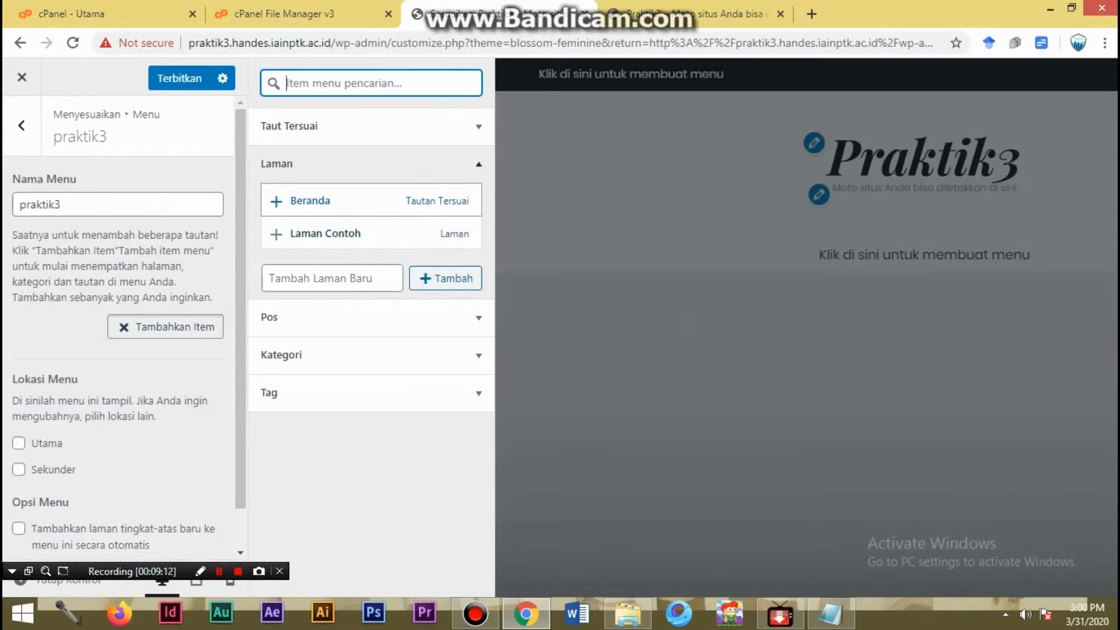
pyautogui.click(310, 200)
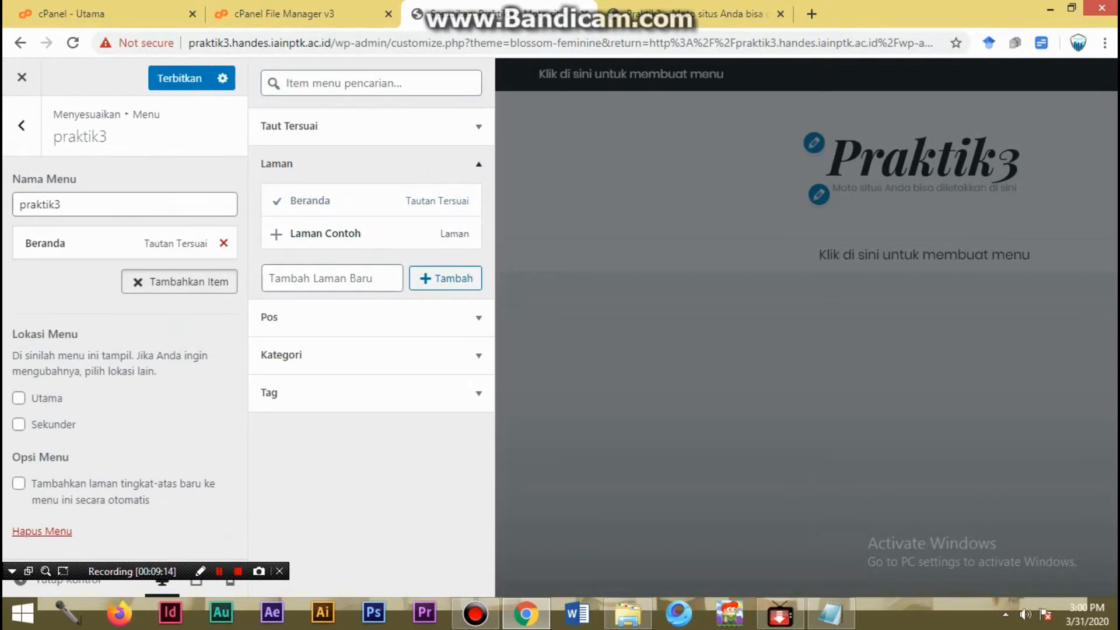
pyautogui.click(117, 243)
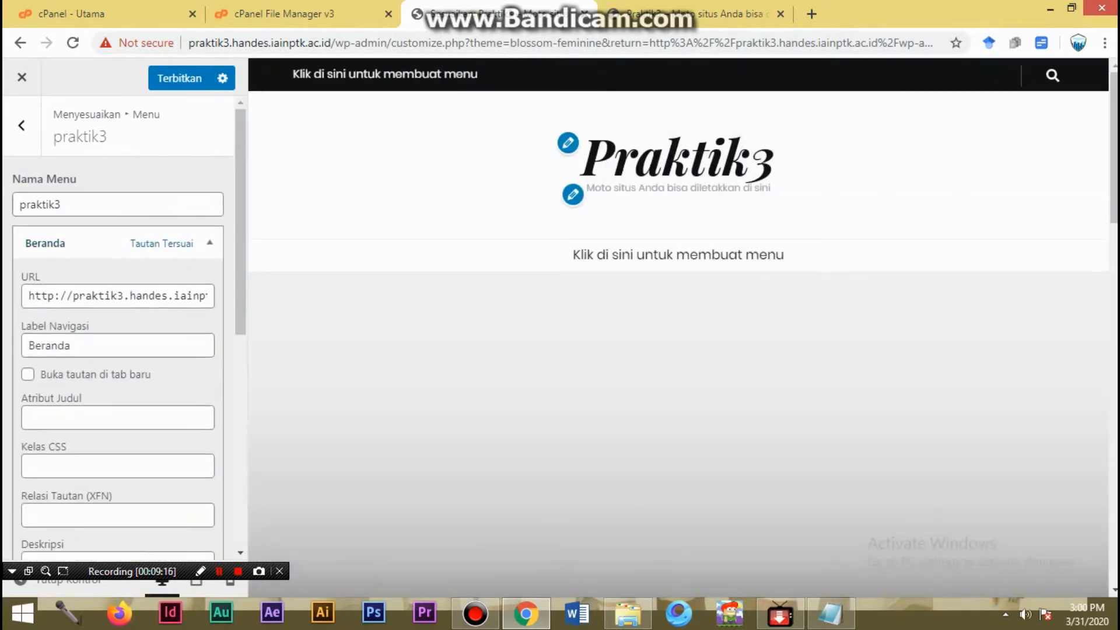
pyautogui.moveTo(71, 346); pyautogui.dragTo(27, 346)
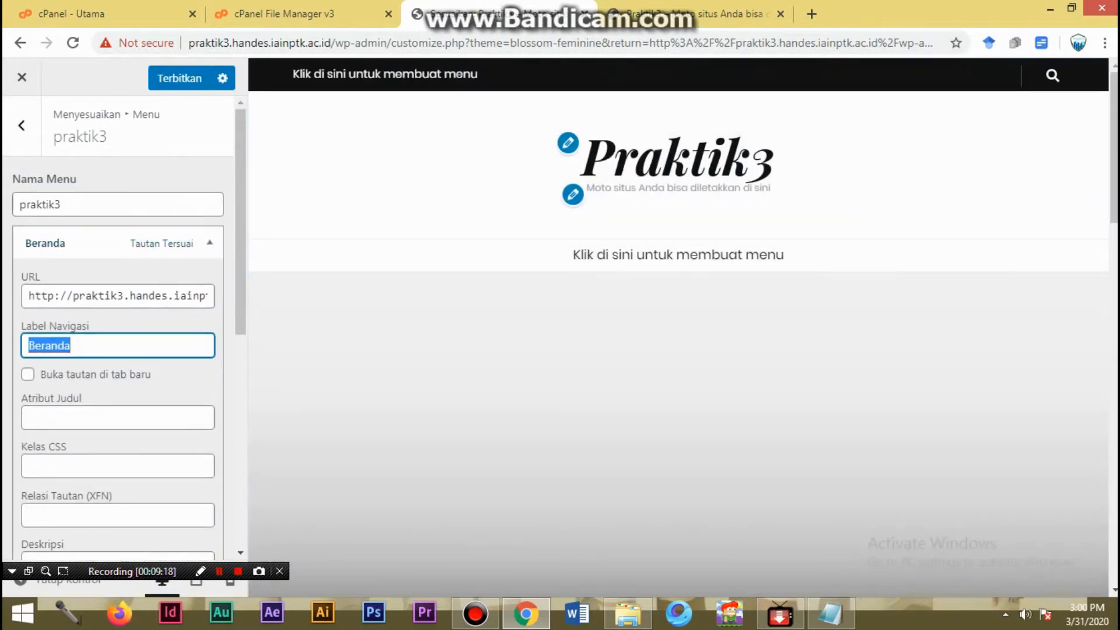
pyautogui.write('BERANDA')
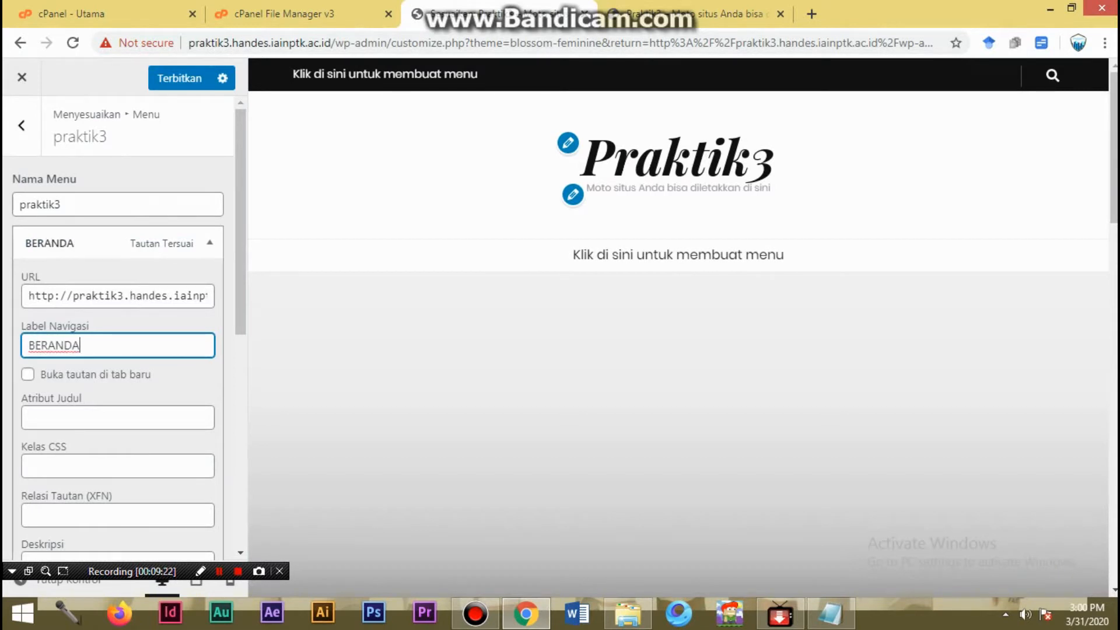
pyautogui.click(210, 243)
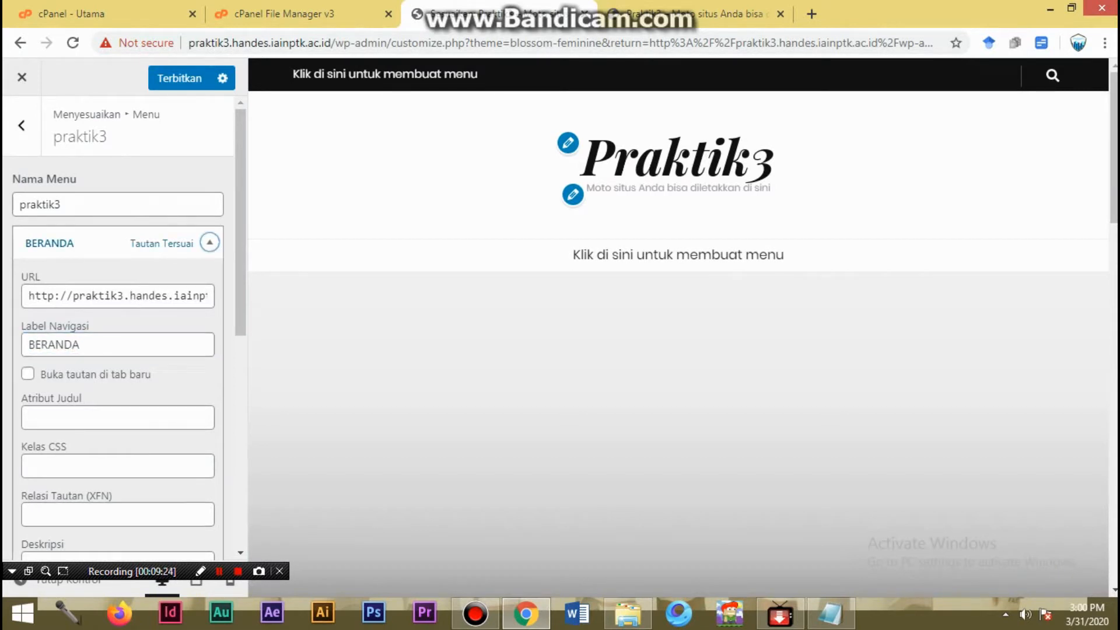
# - Add the Tak Berkategori category to the praktik3 menu and set its navigation label to ARTIKEL PRAKTIS
pyautogui.click(179, 281)
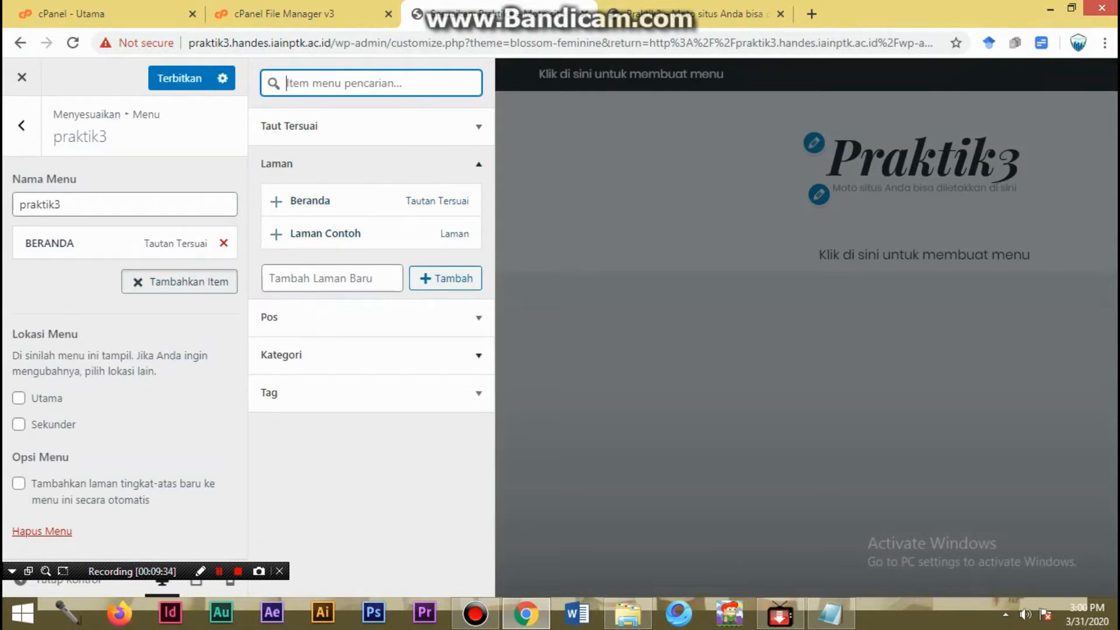
pyautogui.click(478, 355)
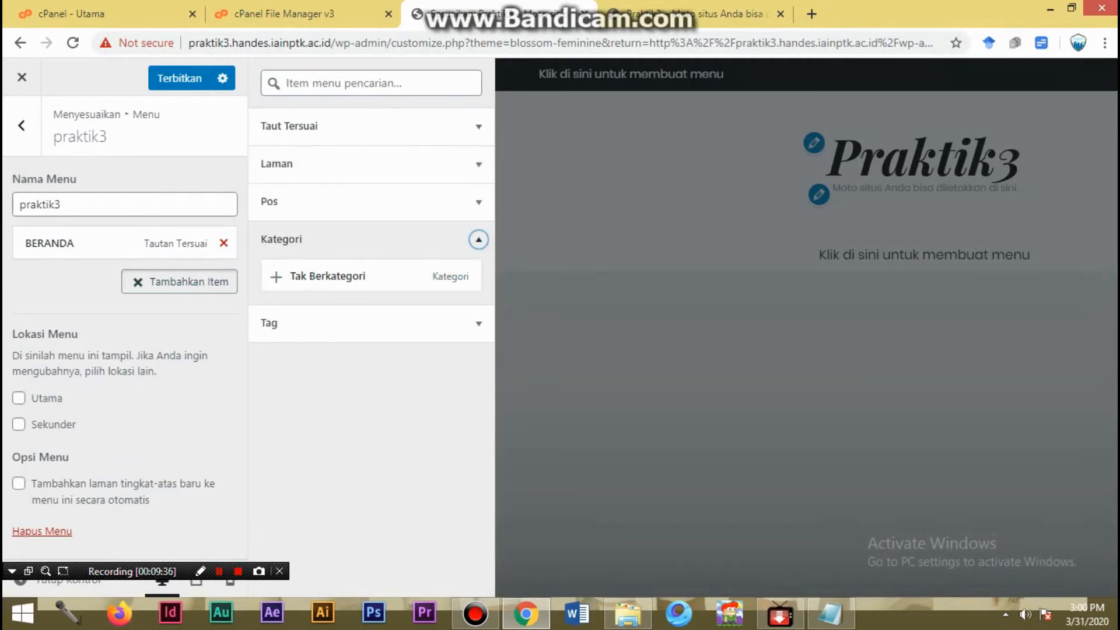
pyautogui.click(315, 276)
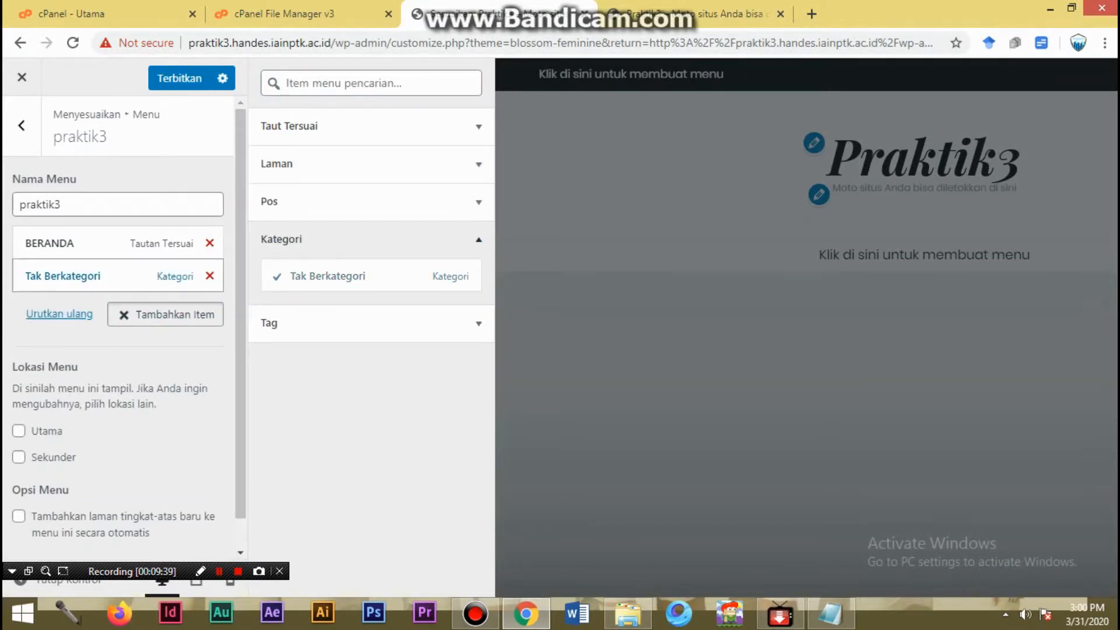
pyautogui.click(64, 277)
pyautogui.tripleClick(67, 330)
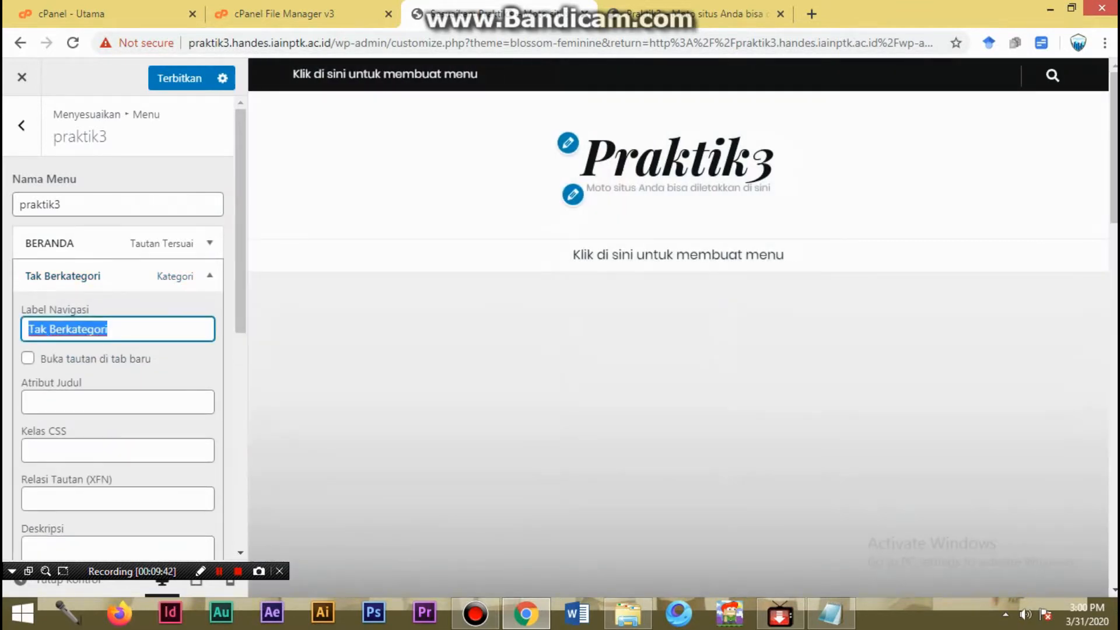
pyautogui.write('ARTIKE')
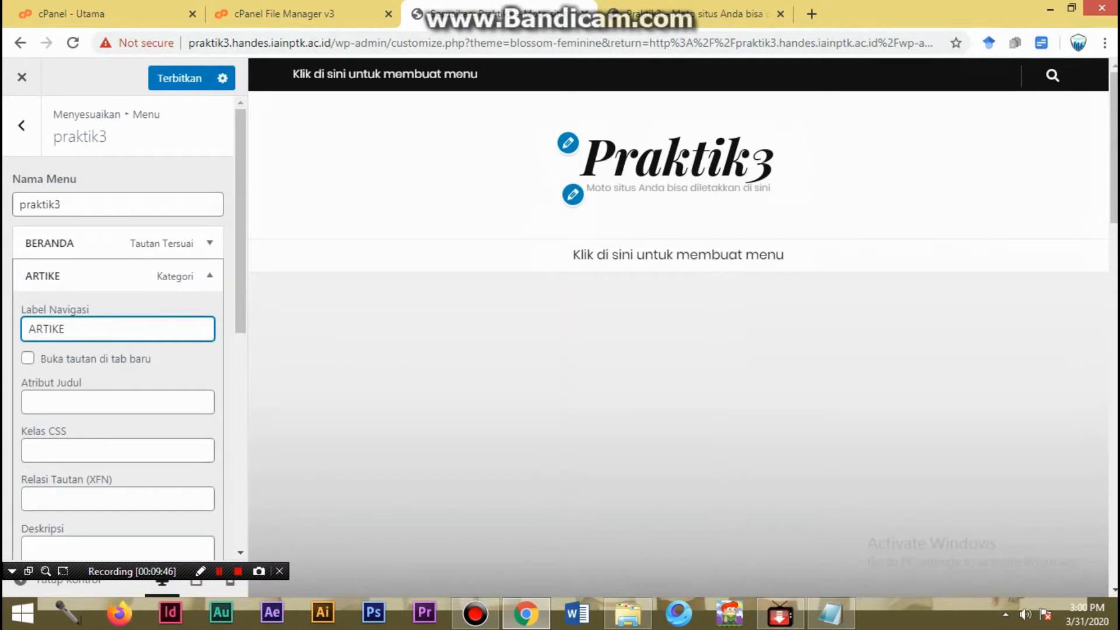
pyautogui.write('LM')
pyautogui.press('BackSpace')
pyautogui.write('PRAKTIS')
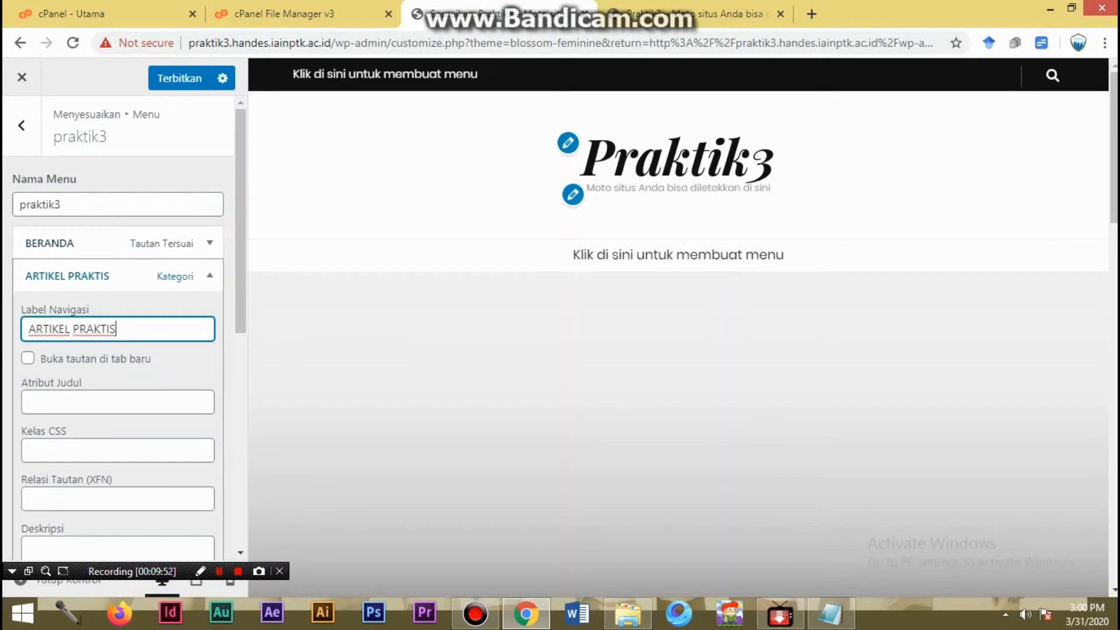
pyautogui.click(210, 276)
# - Create a new page named PROFIL and add it to the praktik3 menu
pyautogui.click(165, 314)
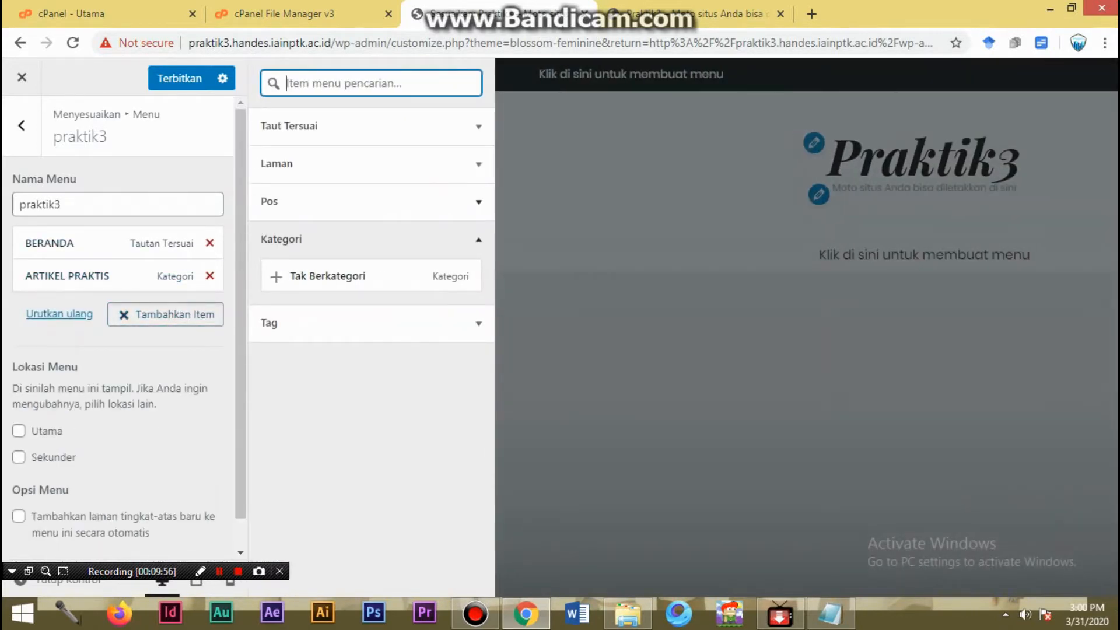
pyautogui.click(368, 164)
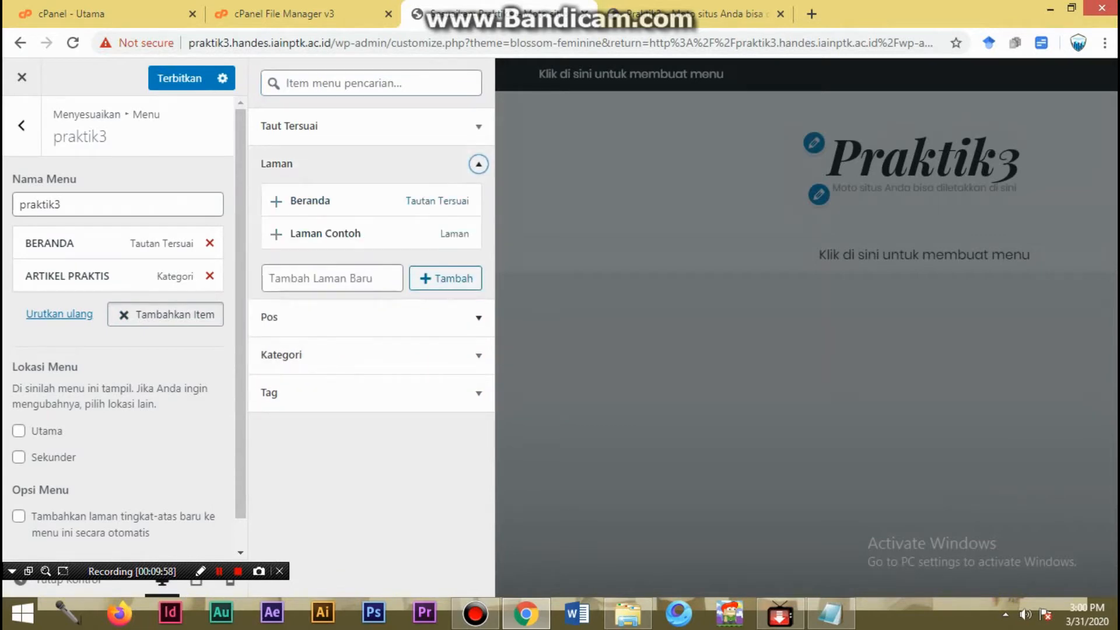
pyautogui.click(332, 279)
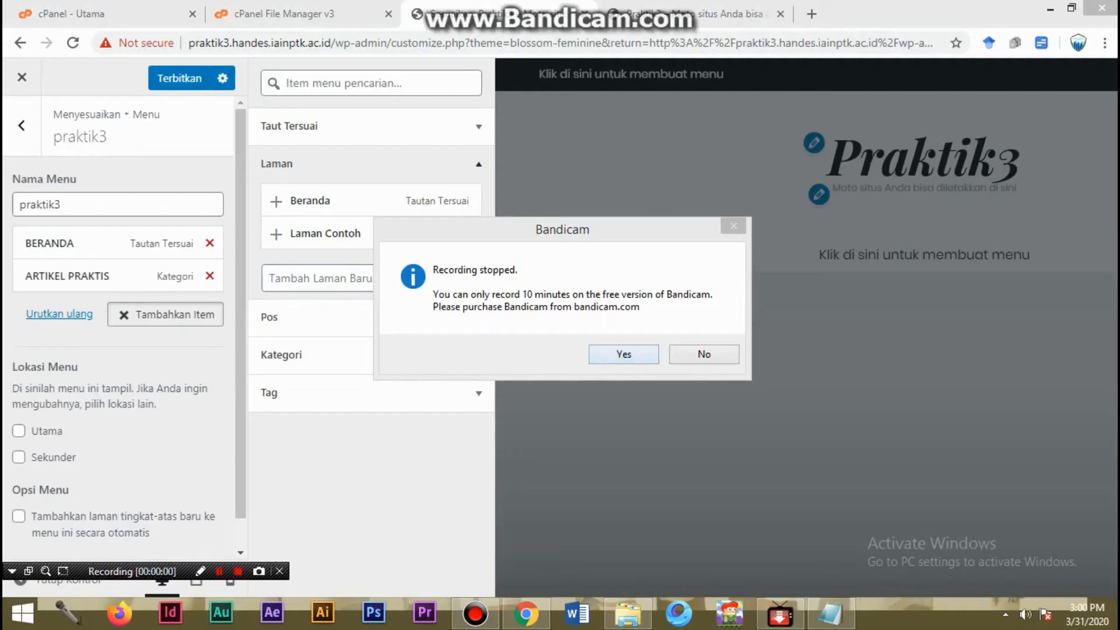
pyautogui.press('Return')
pyautogui.click(674, 438)
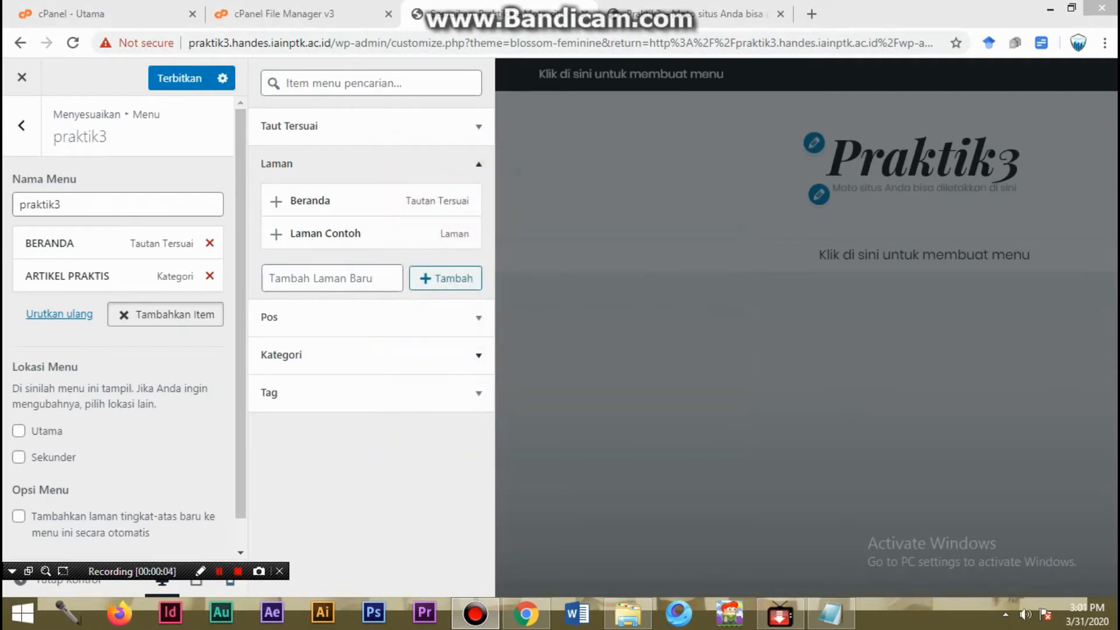
pyautogui.click(332, 278)
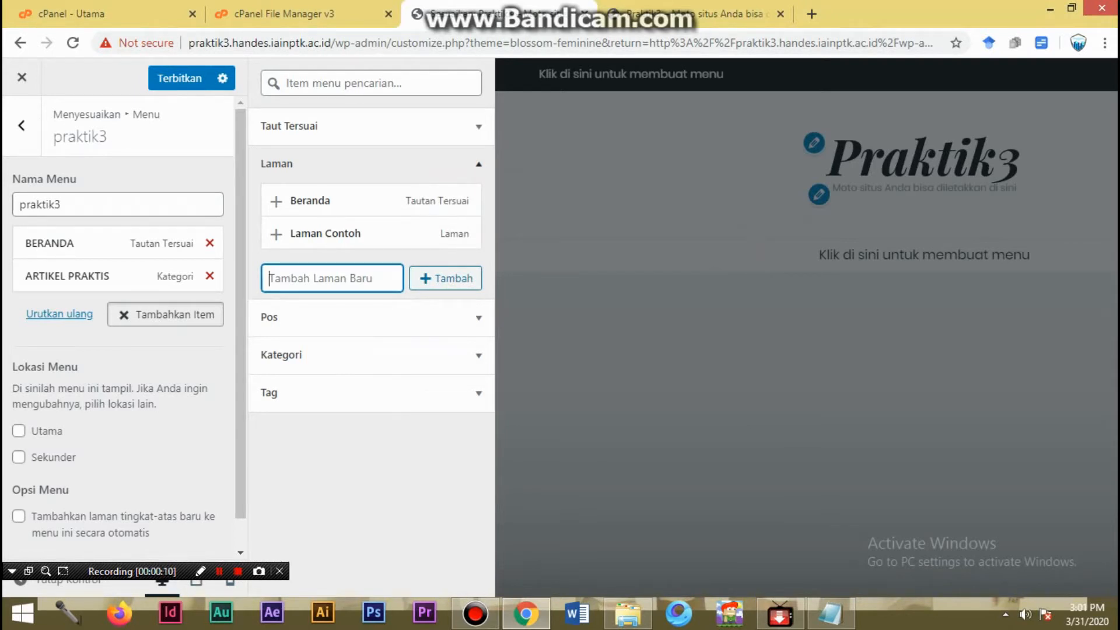
pyautogui.write('PROFIL')
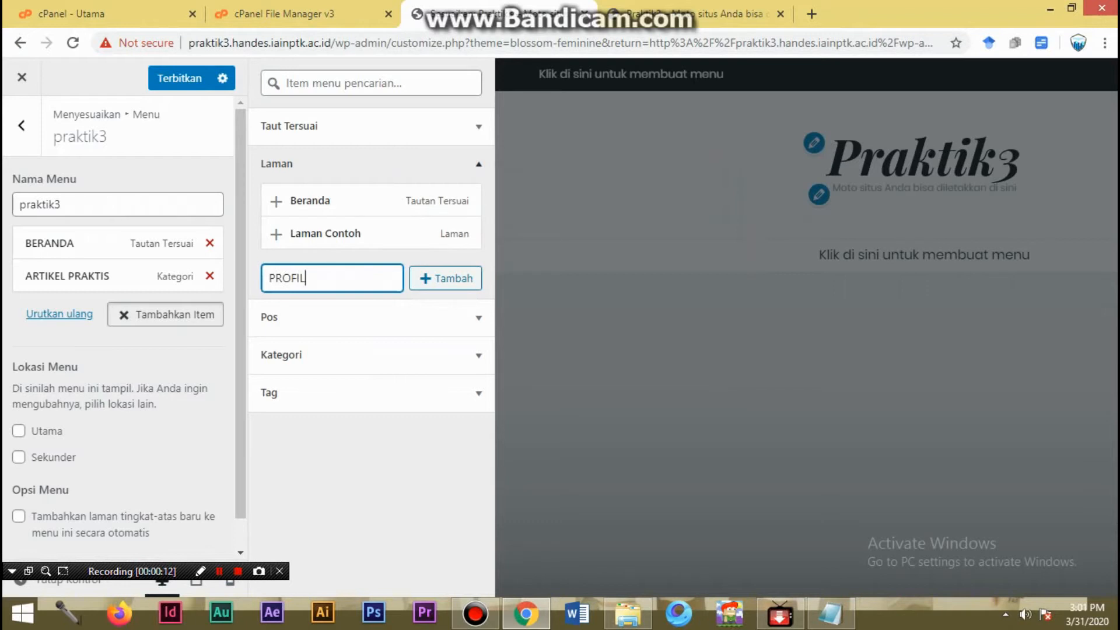
pyautogui.click(445, 278)
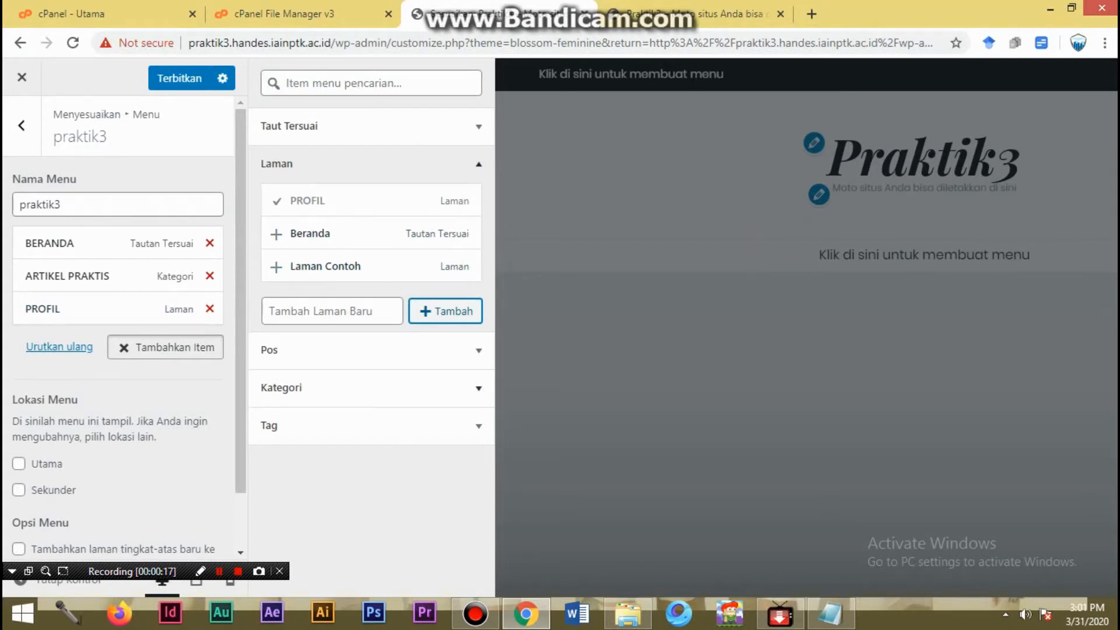
# - Add the Tak Berkategori category to the praktik3 menu again and set its navigation label to NEWS ROOM
pyautogui.click(479, 388)
pyautogui.click(328, 276)
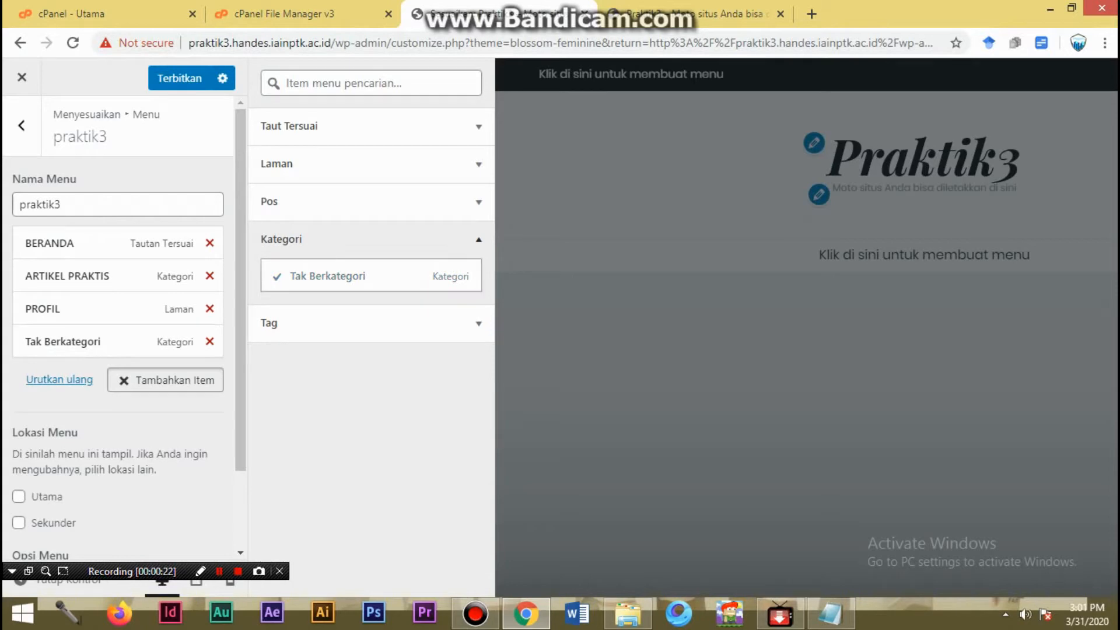
pyautogui.click(88, 341)
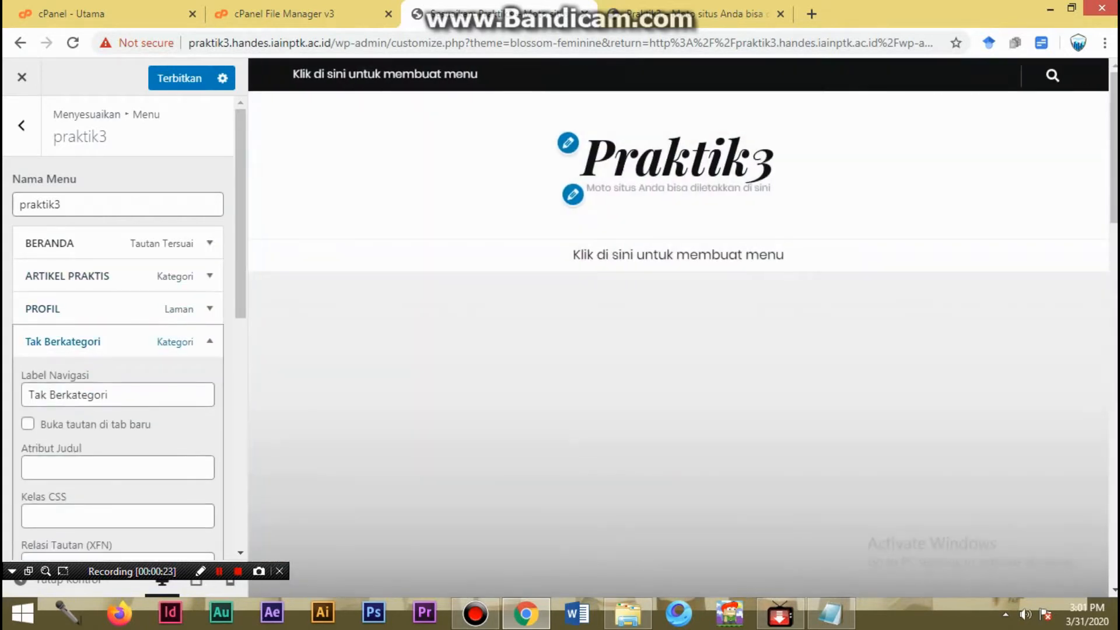
pyautogui.moveTo(112, 396); pyautogui.dragTo(25, 396)
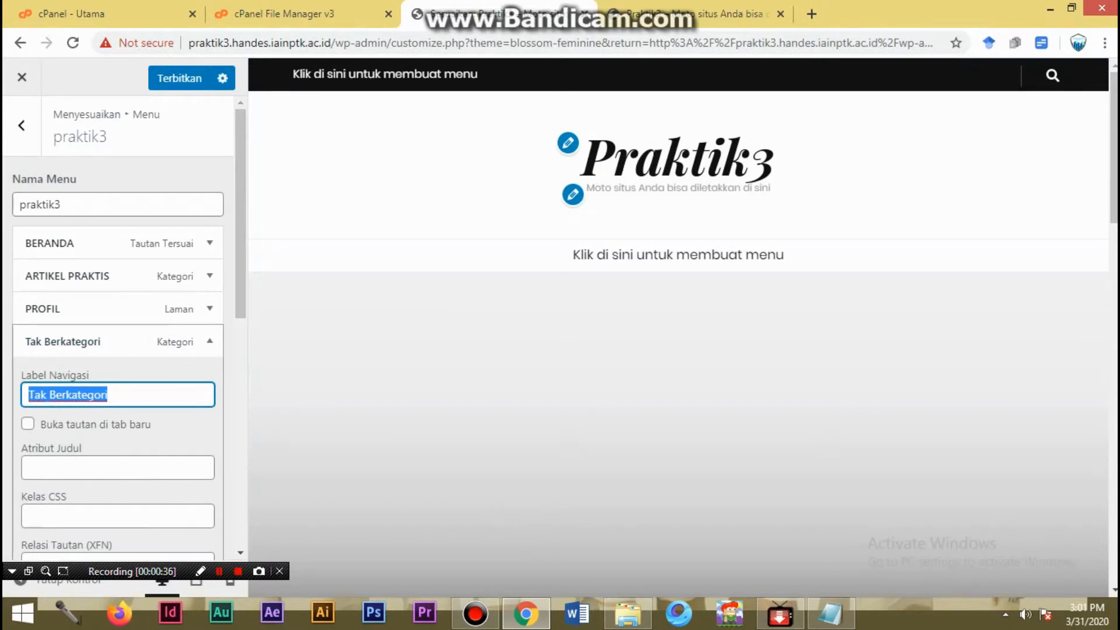
pyautogui.write('NEWS')
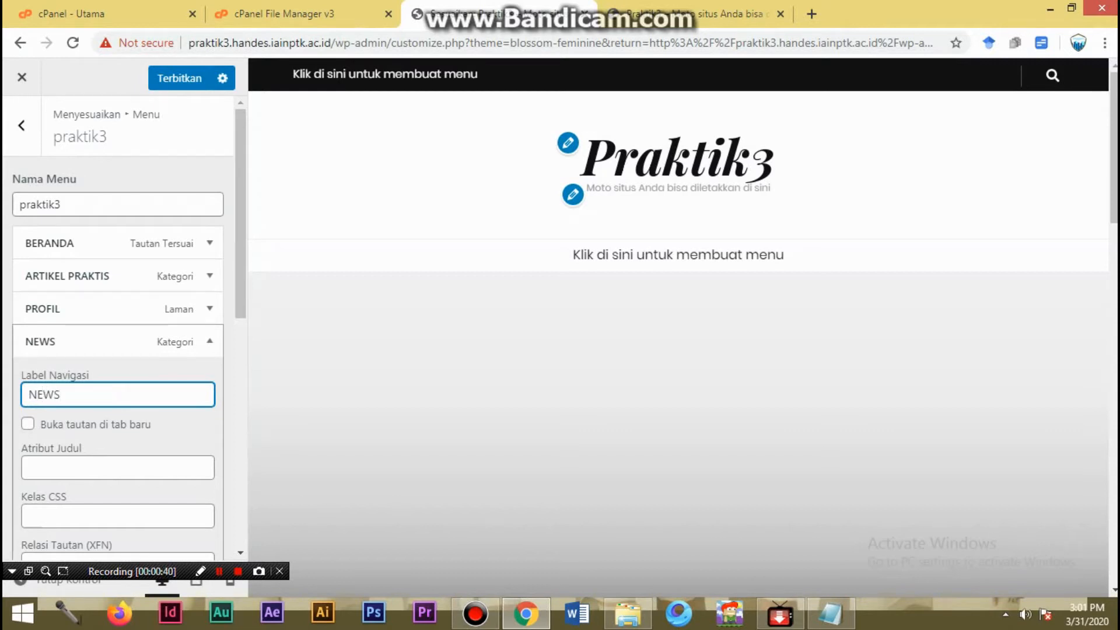
pyautogui.press('BackSpace')
pyautogui.press('BackSpace')
pyautogui.press('BackSpace')
pyautogui.press('BackSpace')
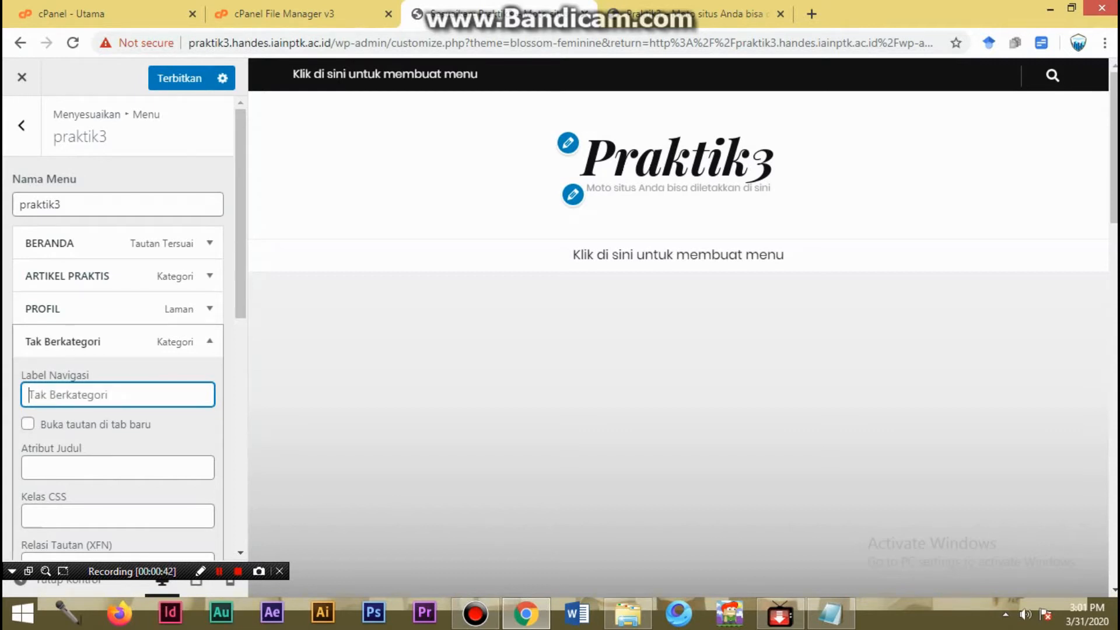
pyautogui.write('N')
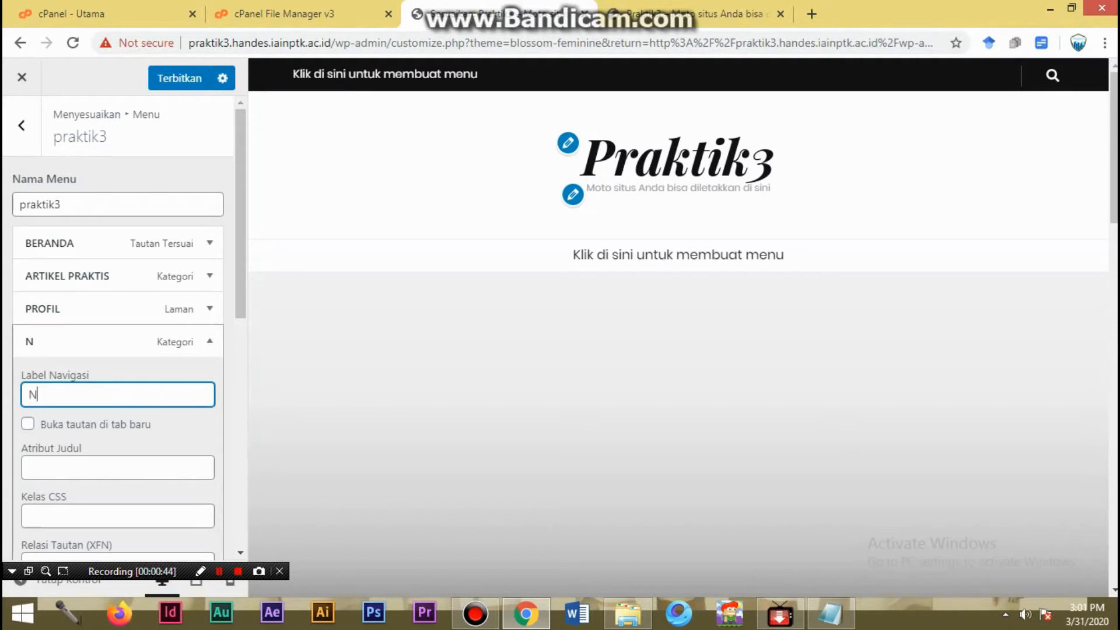
pyautogui.write('EWS ROOM')
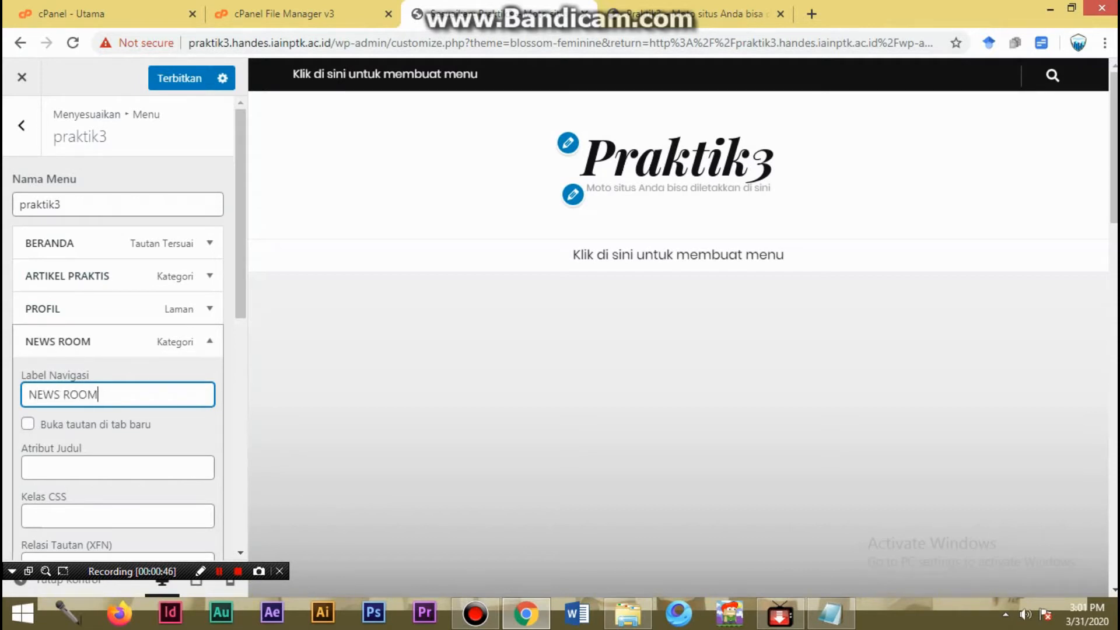
pyautogui.click(210, 341)
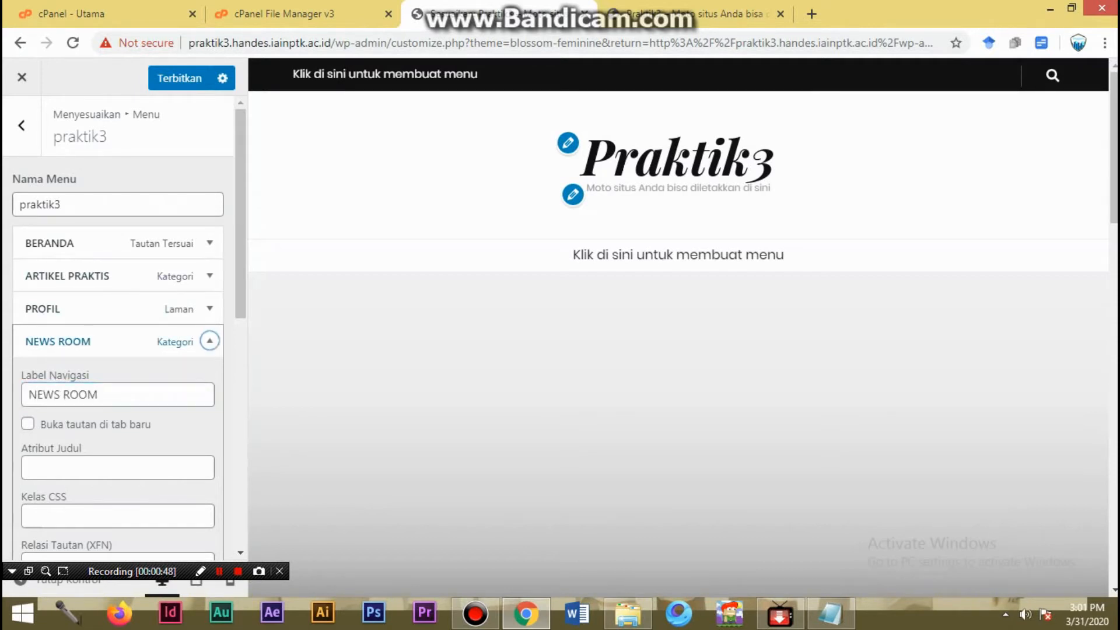
# - Start a new custom link for the praktik3 menu and enter KONTAK as its link text
pyautogui.click(165, 380)
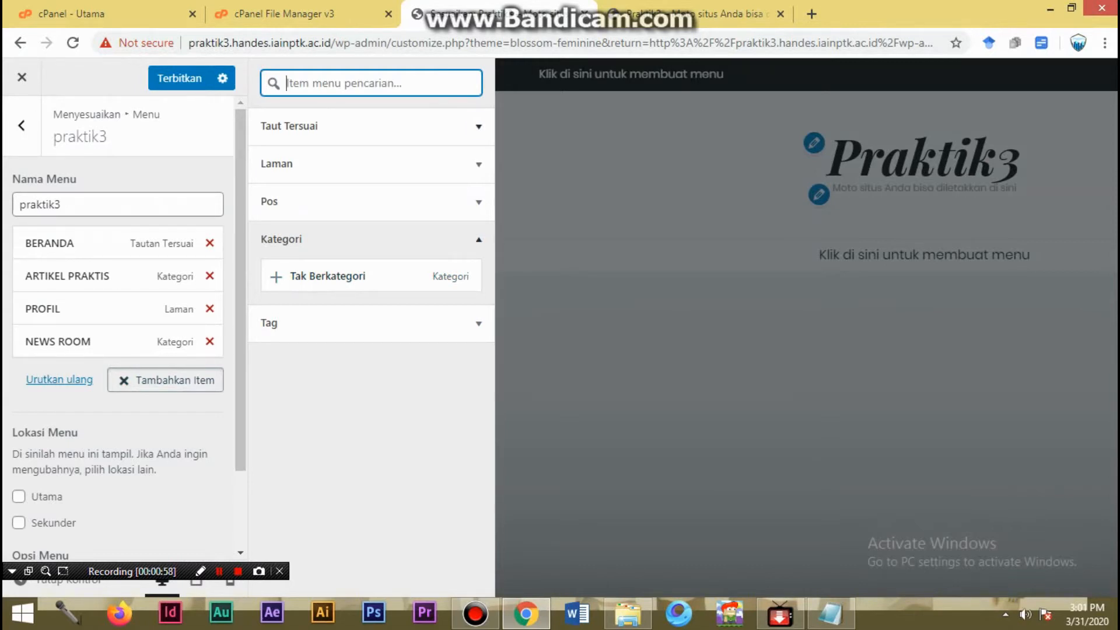
pyautogui.click(479, 127)
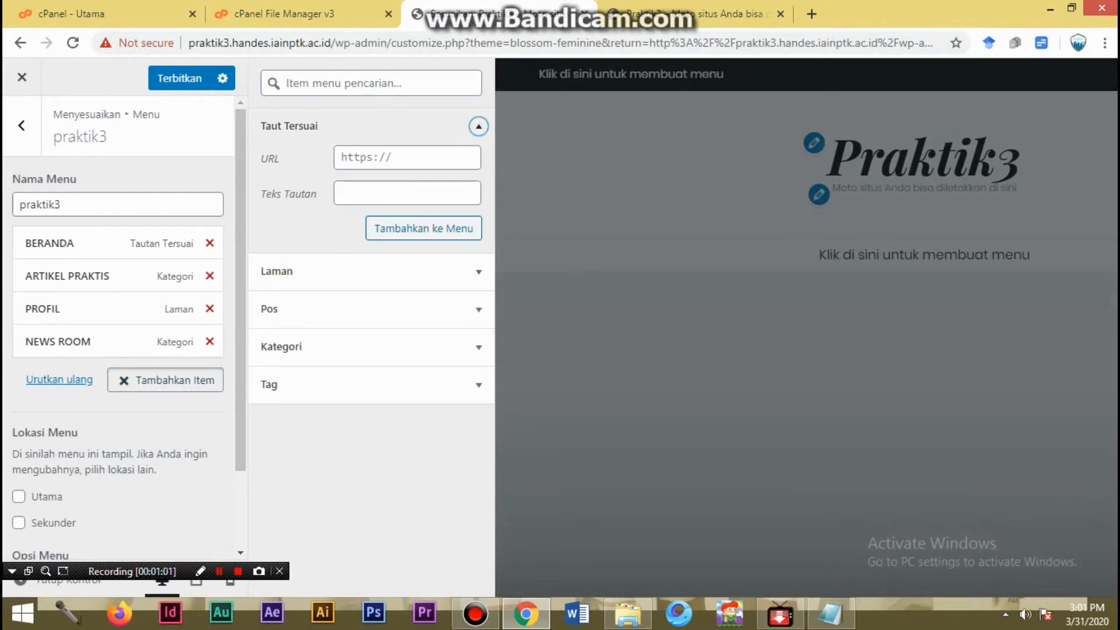
pyautogui.click(407, 157)
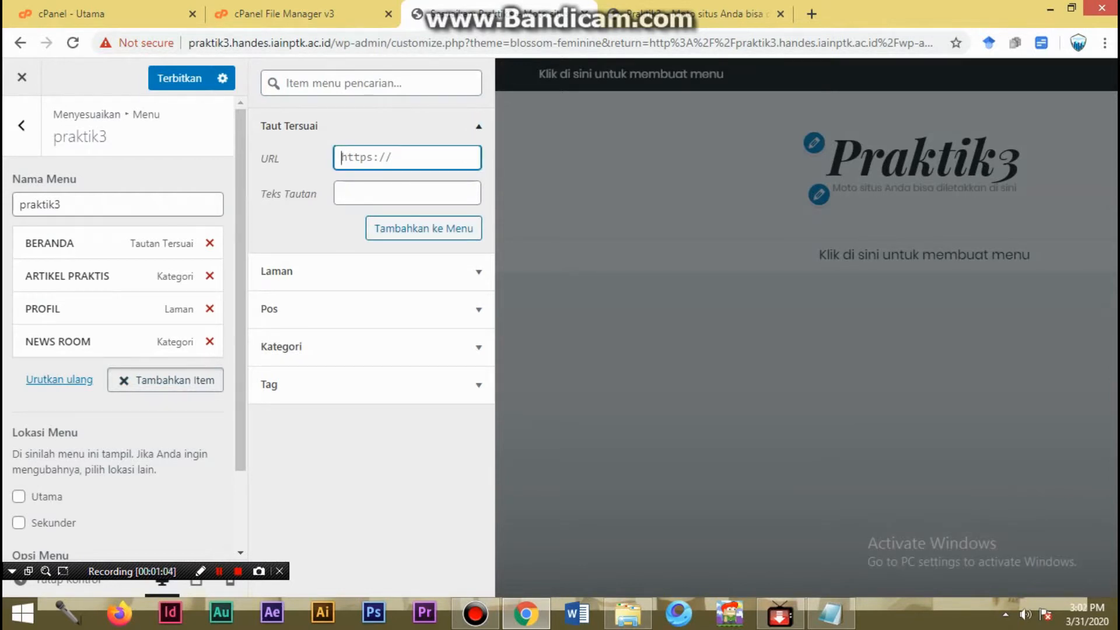
pyautogui.click(407, 193)
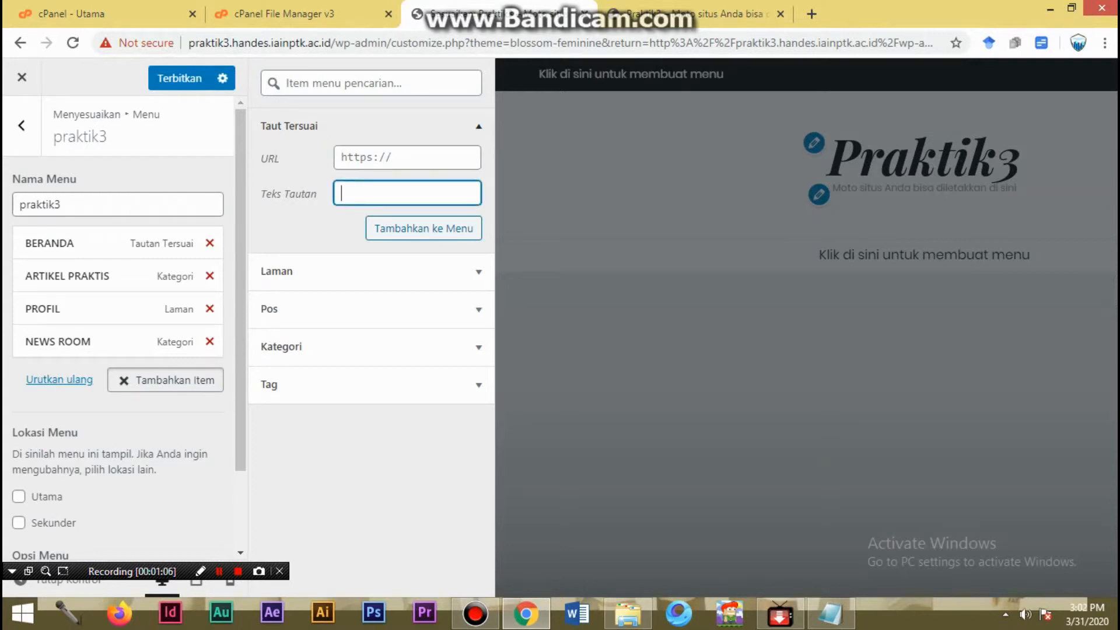
pyautogui.write('KONTAK')
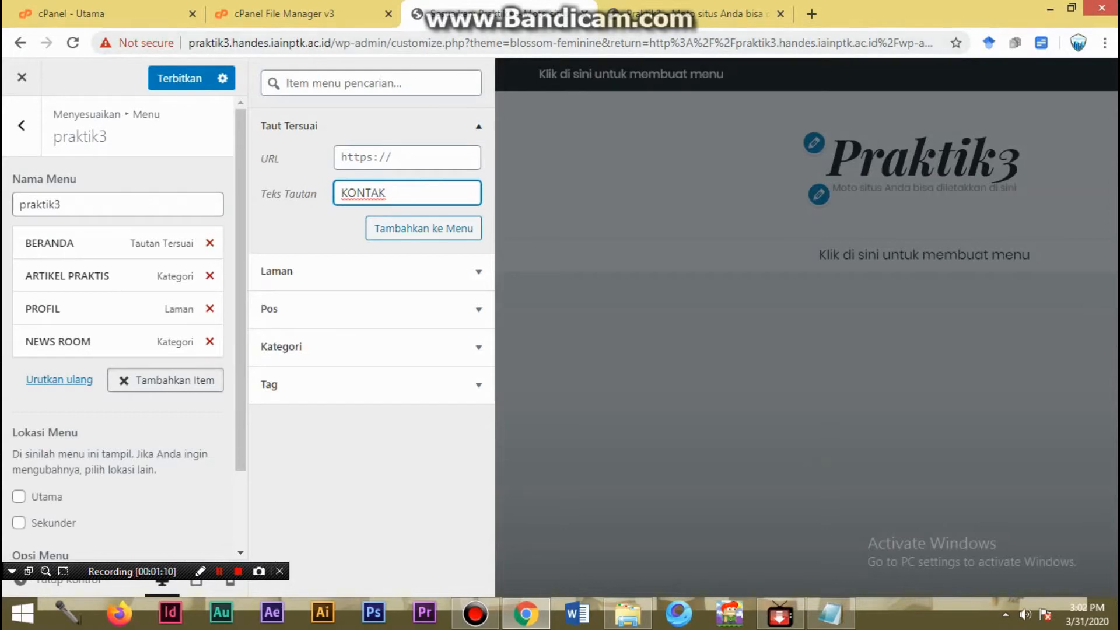
# - Open the Kontak page of handes.iainptk.ac.id in a new browser tab and copy its address
pyautogui.click(811, 14)
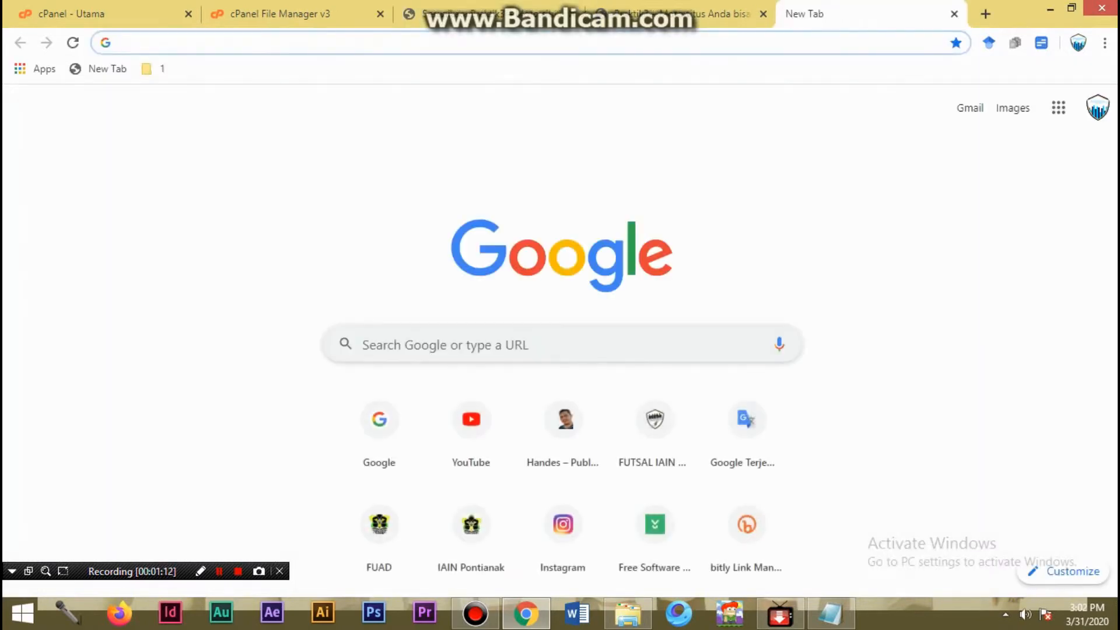
pyautogui.write('HA')
pyautogui.press('Return')
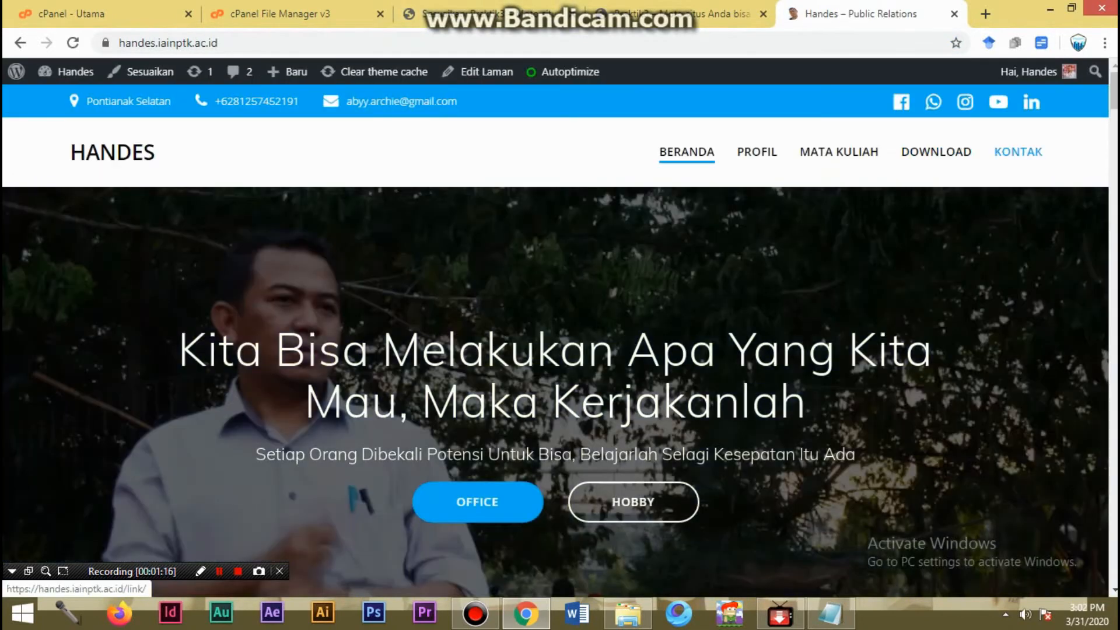
pyautogui.click(1018, 152)
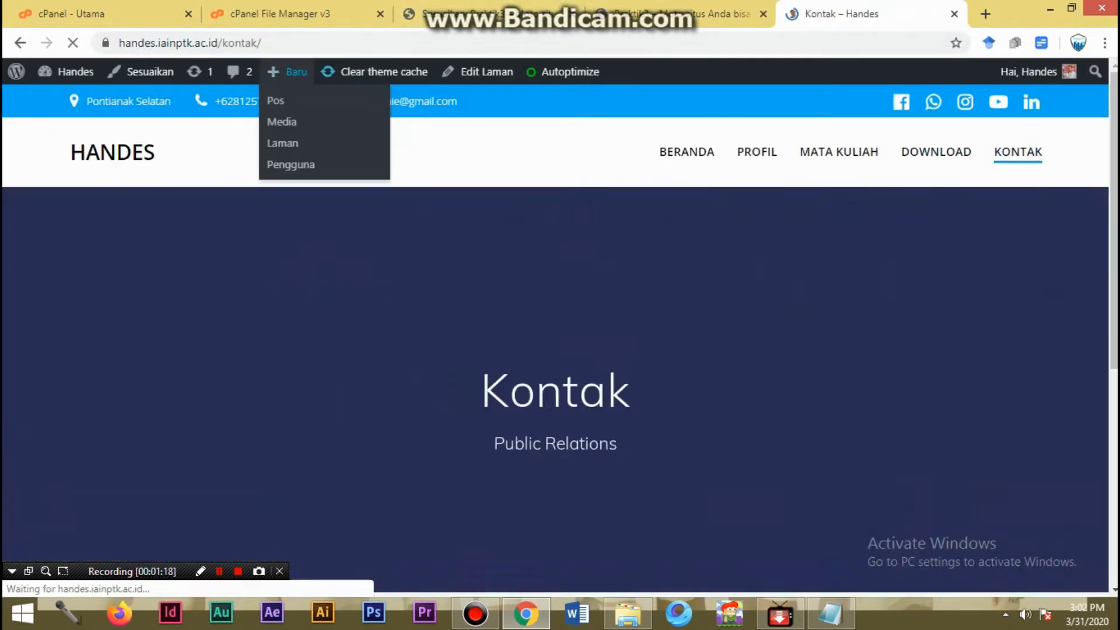
pyautogui.click(286, 43)
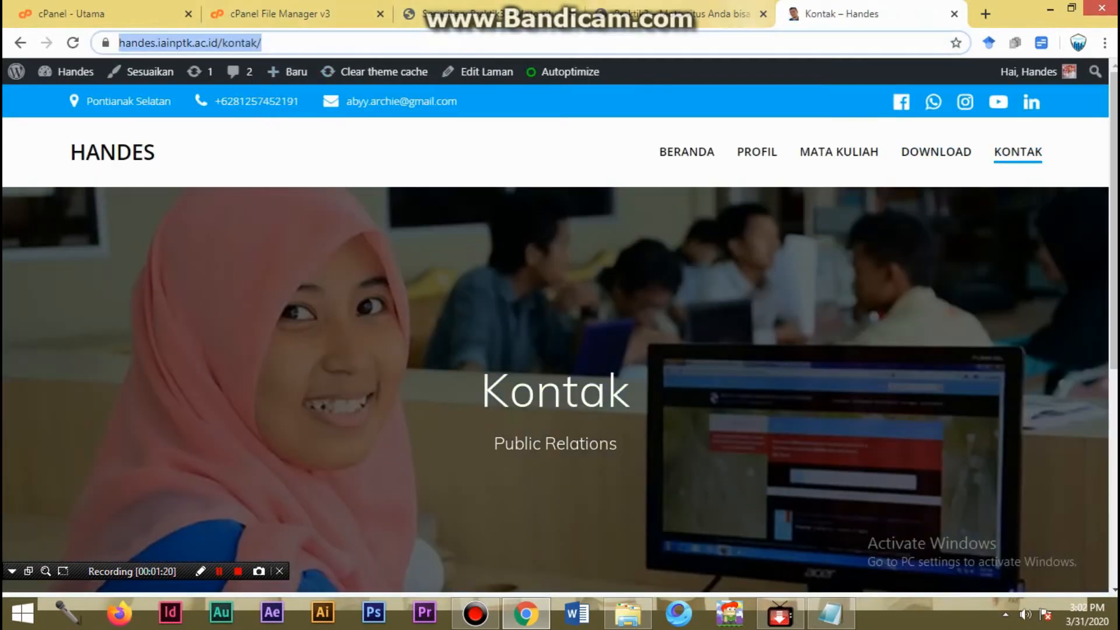
# - Return to the customizer, paste the copied Kontak page address as the custom link's URL, and add the link to the menu
pyautogui.click(700, 14)
pyautogui.click(461, 13)
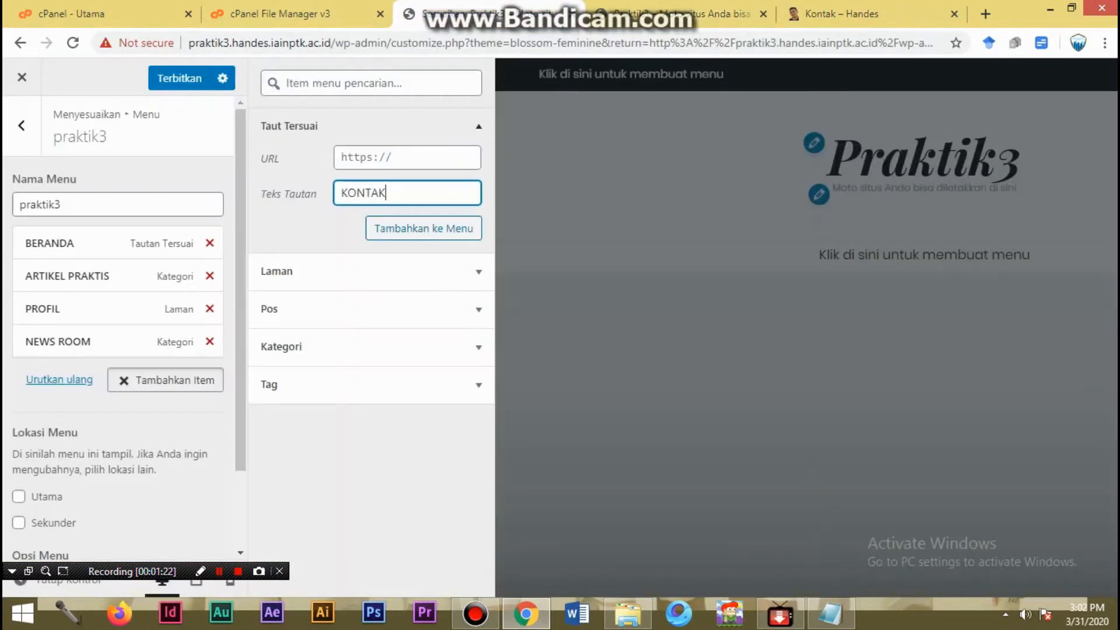
pyautogui.click(408, 158)
pyautogui.hotkey('ctrl', 'v')
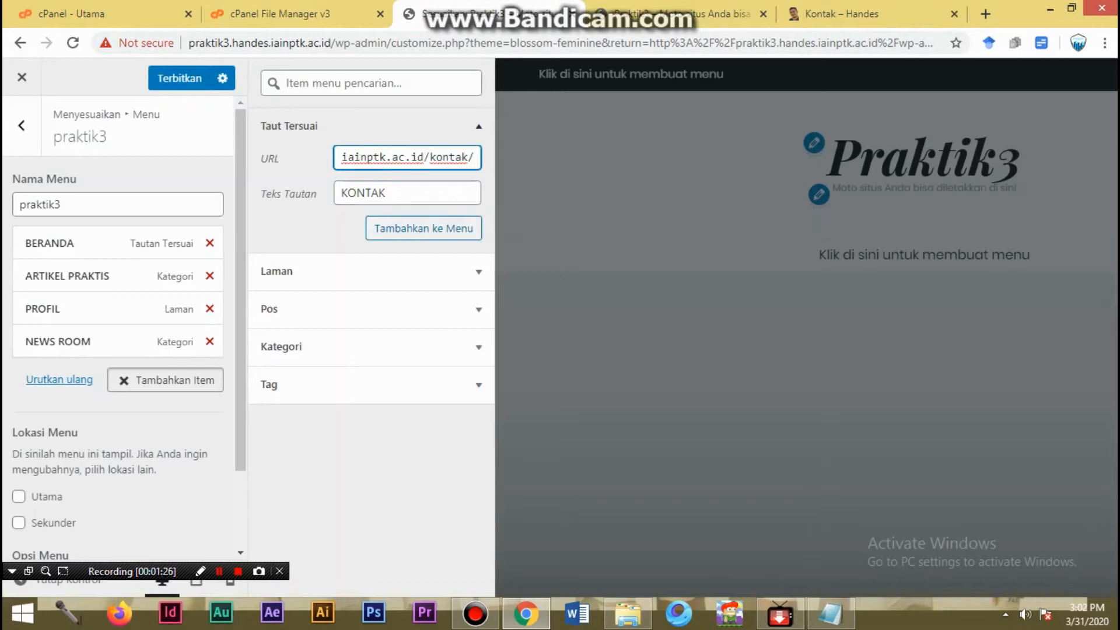
pyautogui.press('Return')
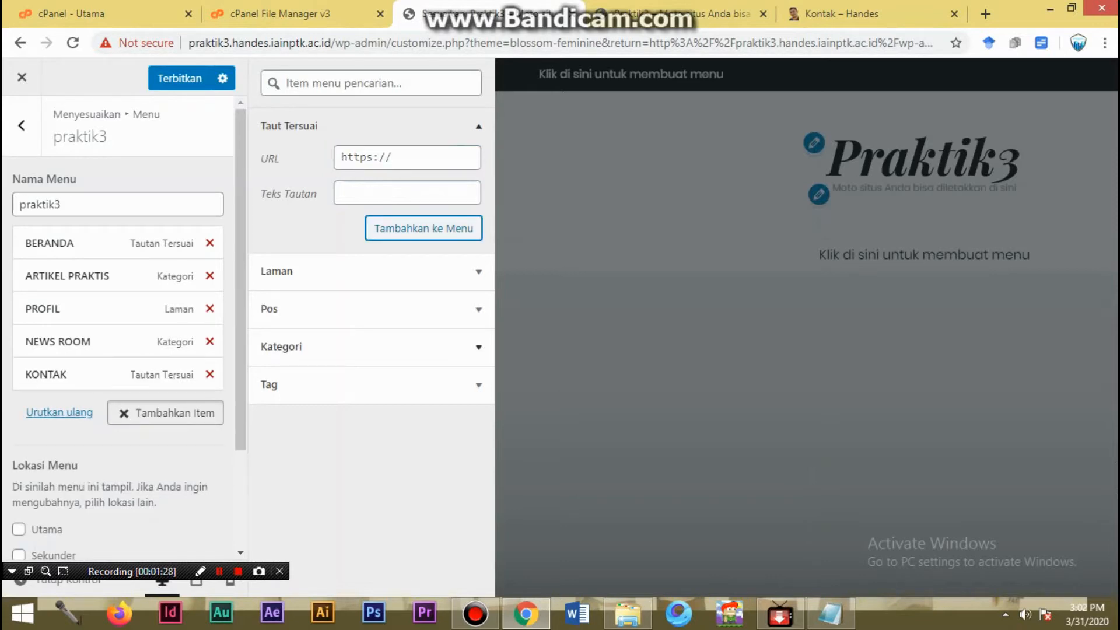
# - Try the Buka tautan di tab baru option in the KONTAK item's settings, switch it back off, and collapse the item
pyautogui.click(87, 375)
pyautogui.scroll(-1, 88, 375)
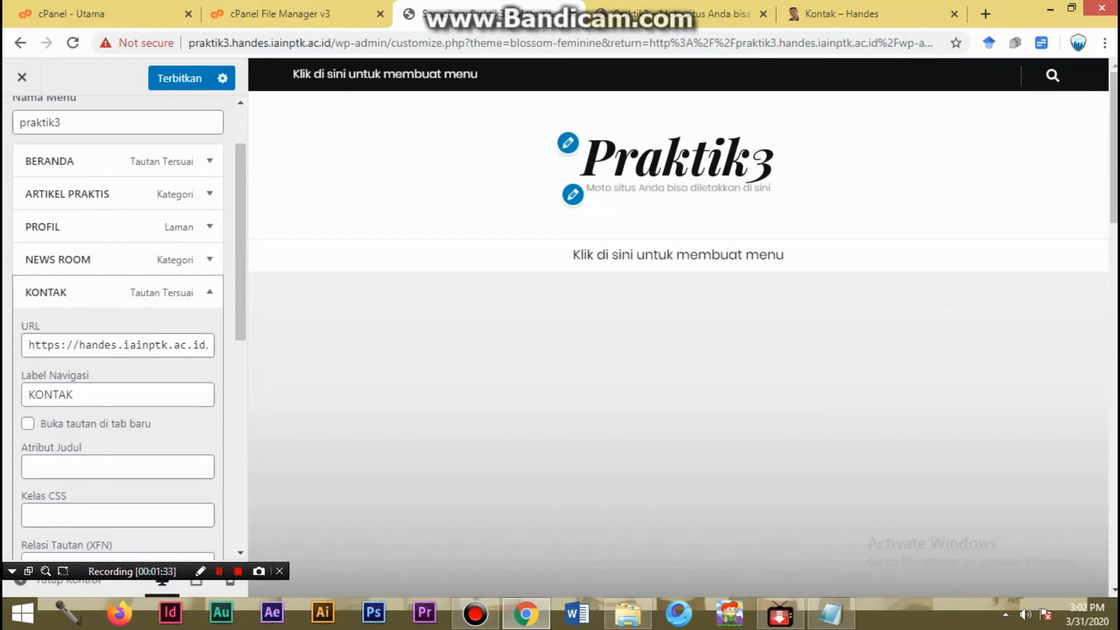
pyautogui.click(28, 424)
pyautogui.click(28, 423)
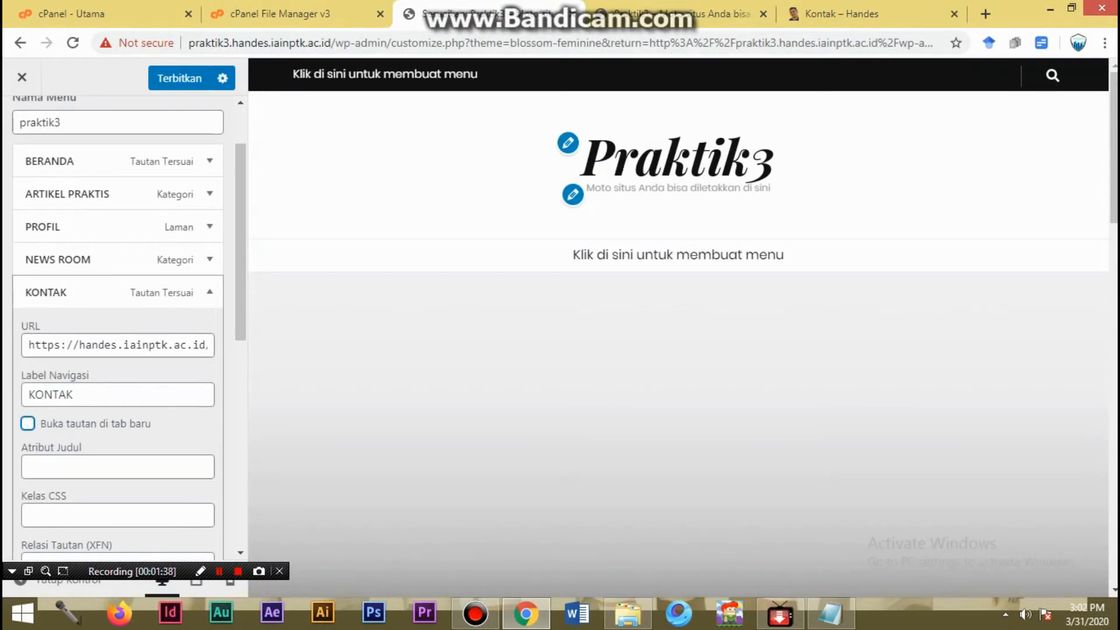
pyautogui.click(209, 291)
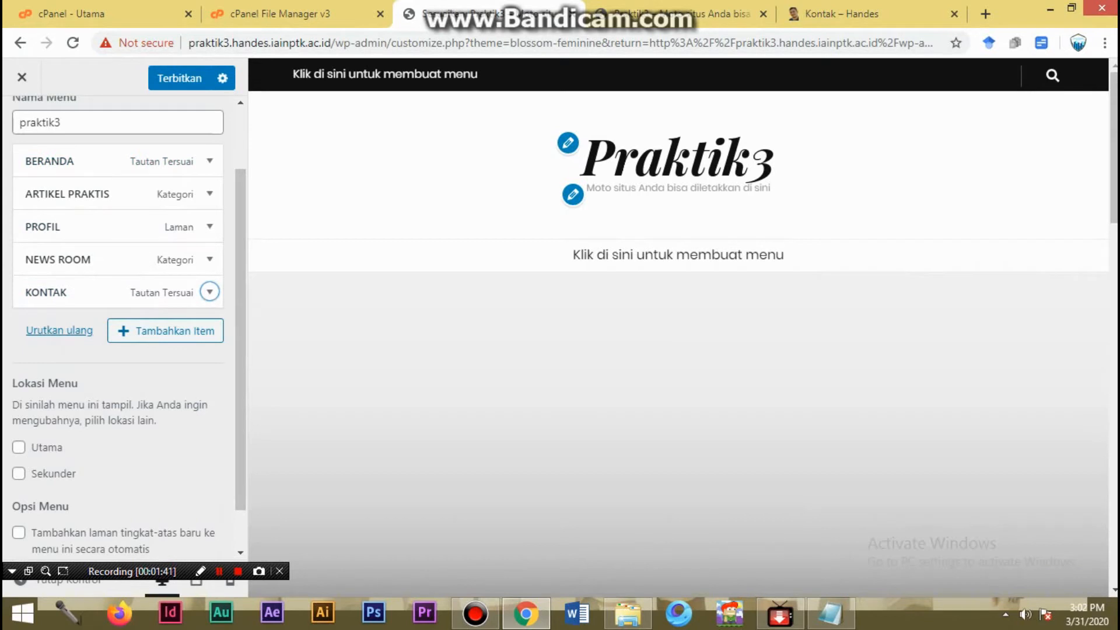
# - Publish the praktik3 menu and return to the customizer's Menu section
pyautogui.click(179, 78)
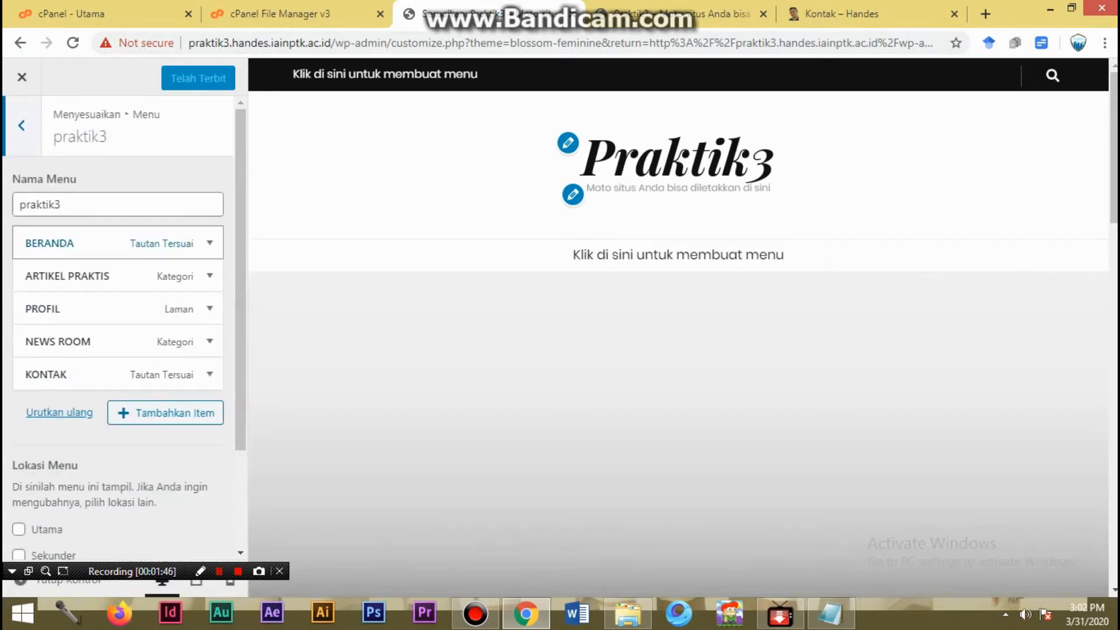
pyautogui.click(22, 125)
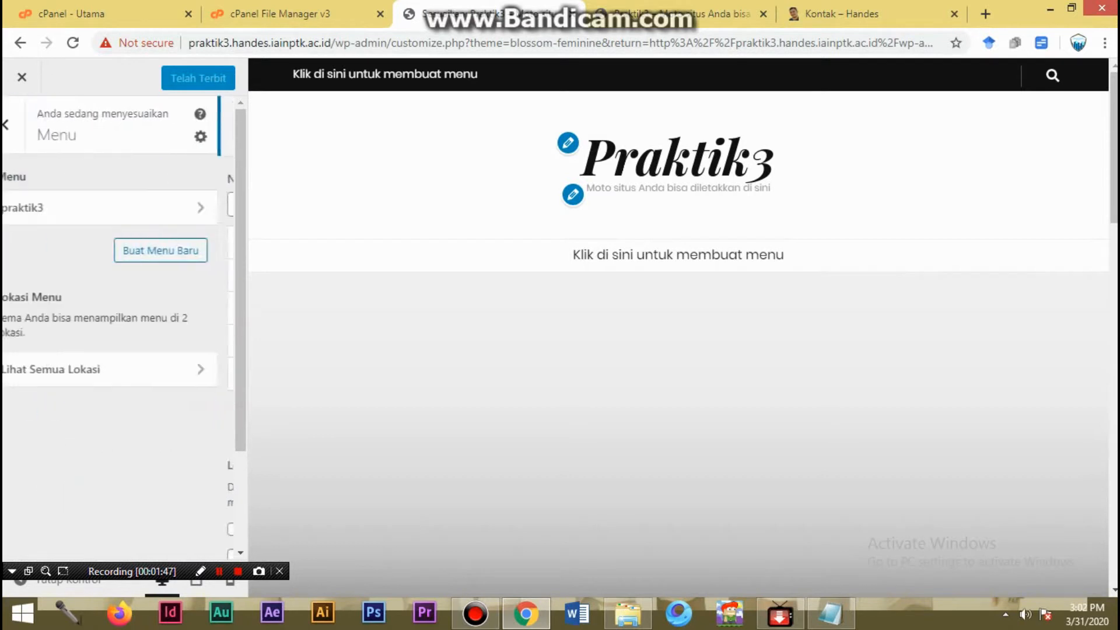
# - Reload the live Praktik3 site and check its header and homepage for the published menu
pyautogui.click(681, 14)
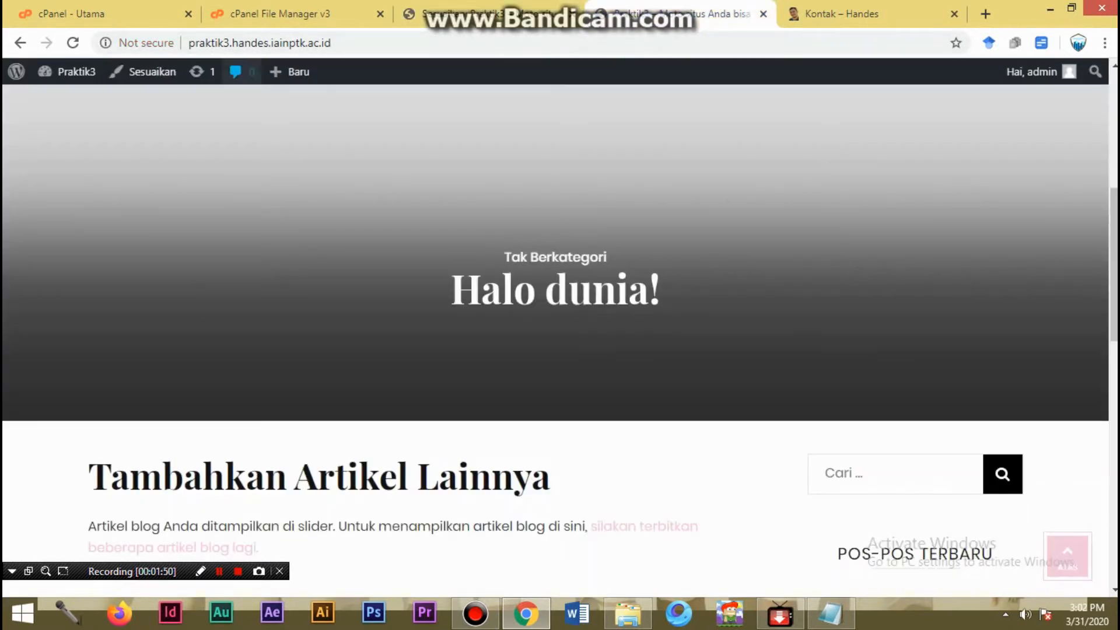
pyautogui.hotkey('ctrl', 'l')
pyautogui.press('Return')
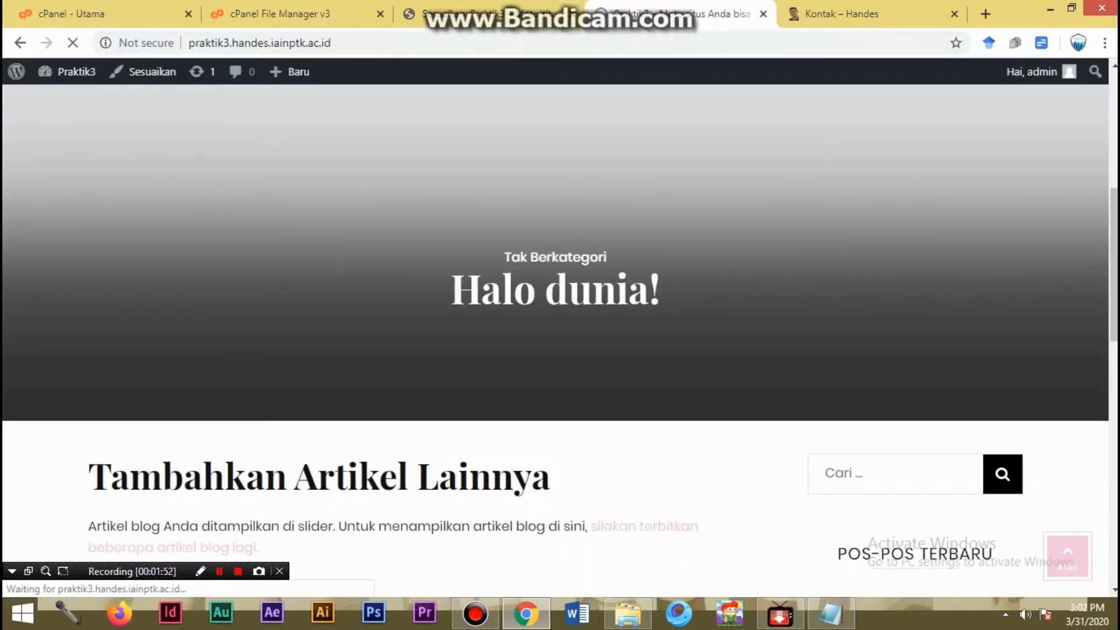
pyautogui.scroll(-2, 556, 341)
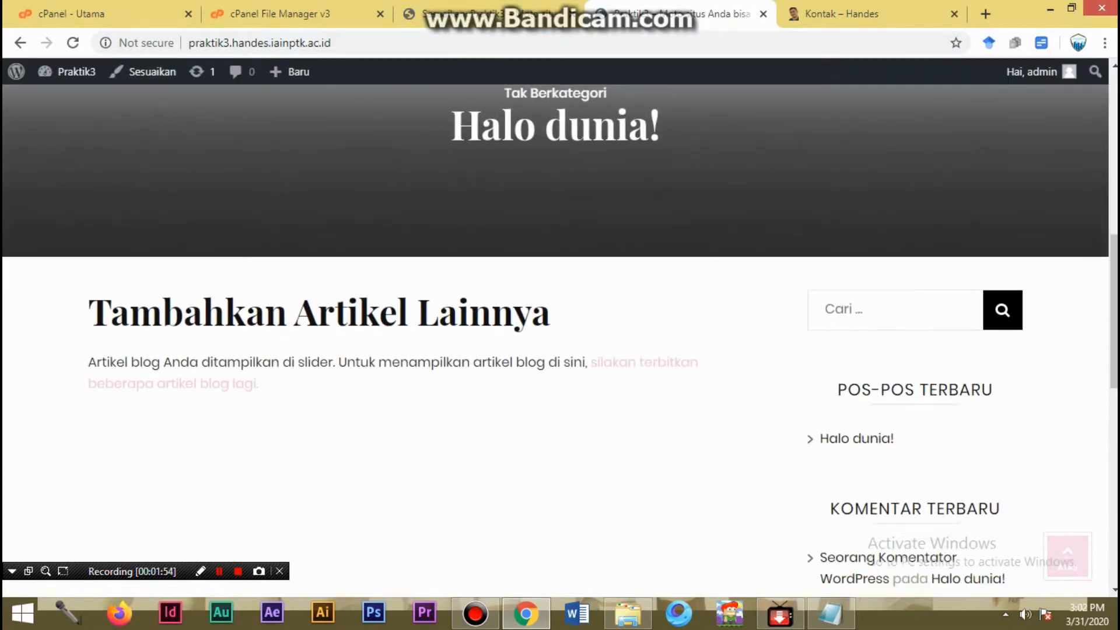
pyautogui.scroll(6, 556, 340)
pyautogui.scroll(2, 555, 341)
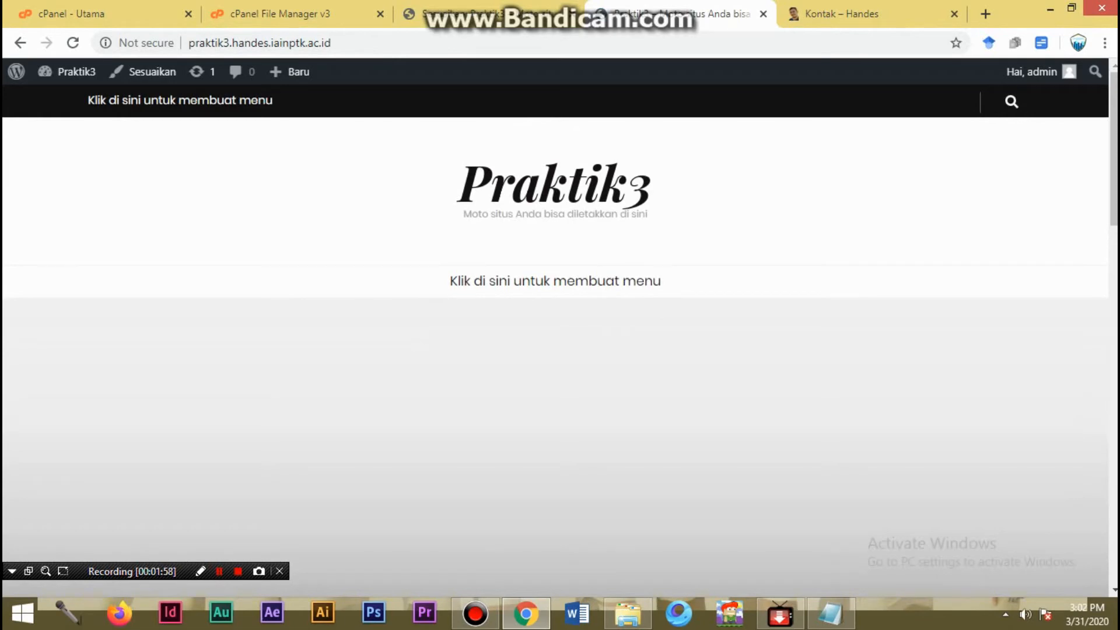
# - Look over the live homepage, then return to the customizer, assign the praktik3 menu to the Utama location and publish the change
pyautogui.scroll(-20, 556, 340)
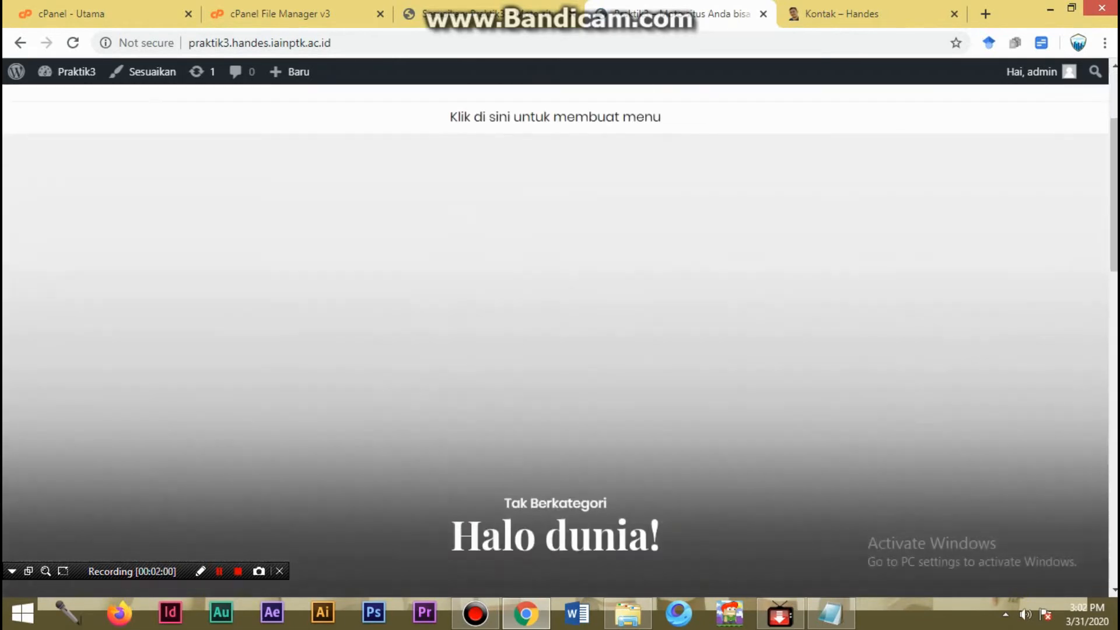
pyautogui.scroll(20, 555, 341)
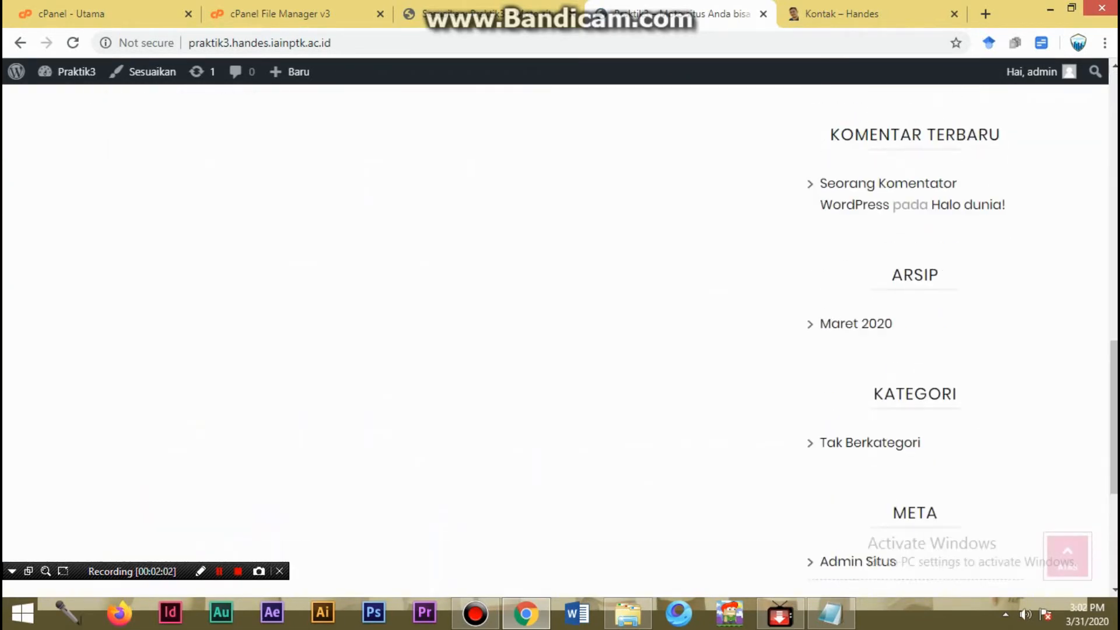
pyautogui.scroll(2, 555, 340)
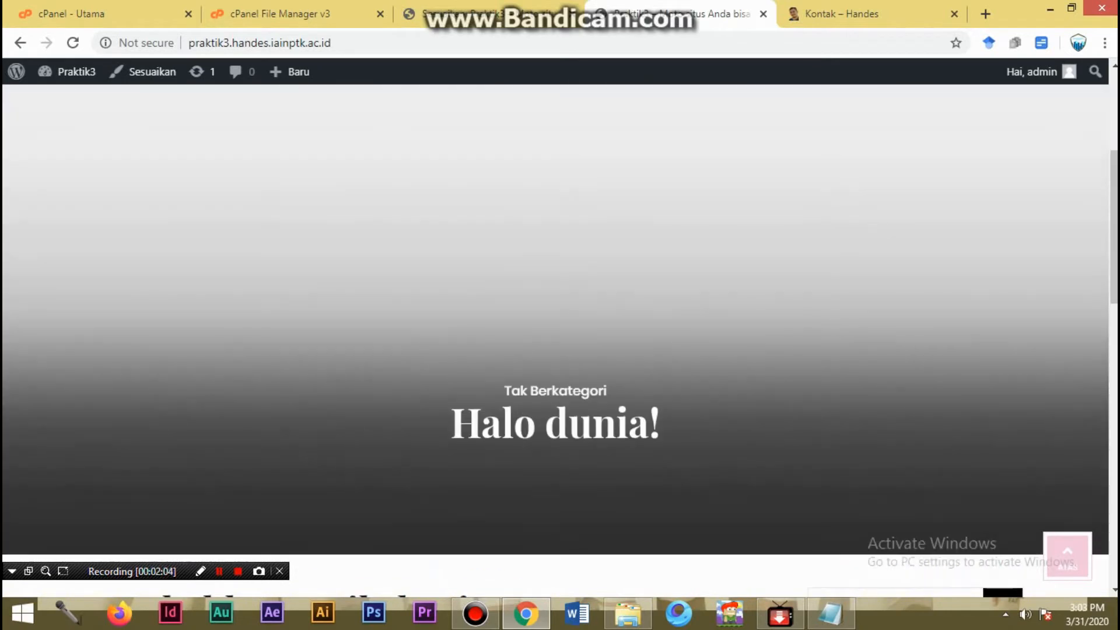
pyautogui.click(489, 15)
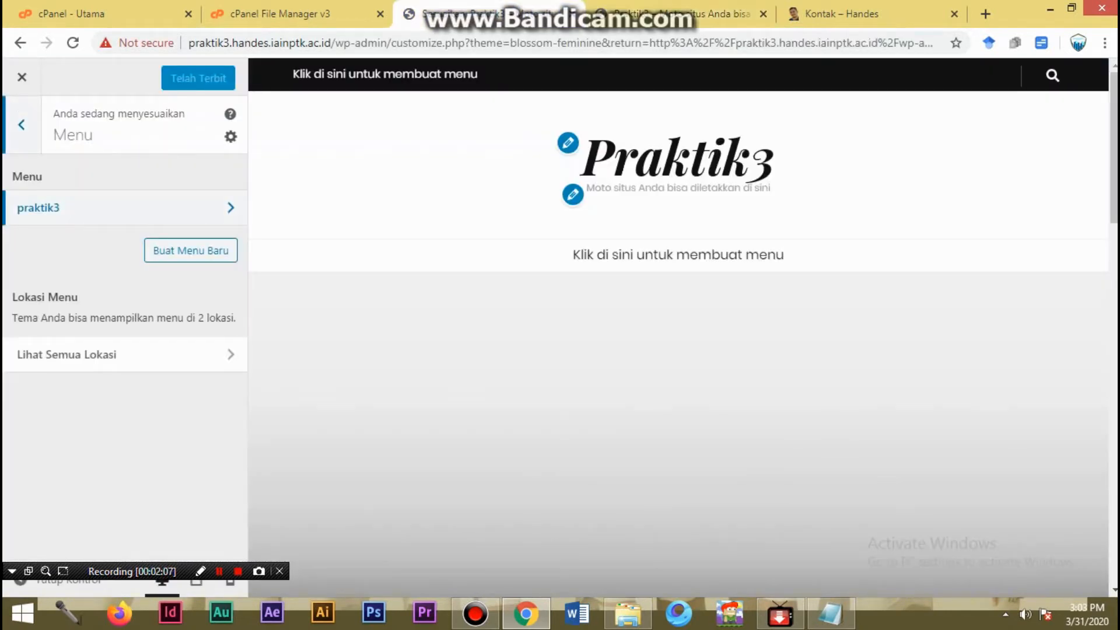
pyautogui.click(125, 208)
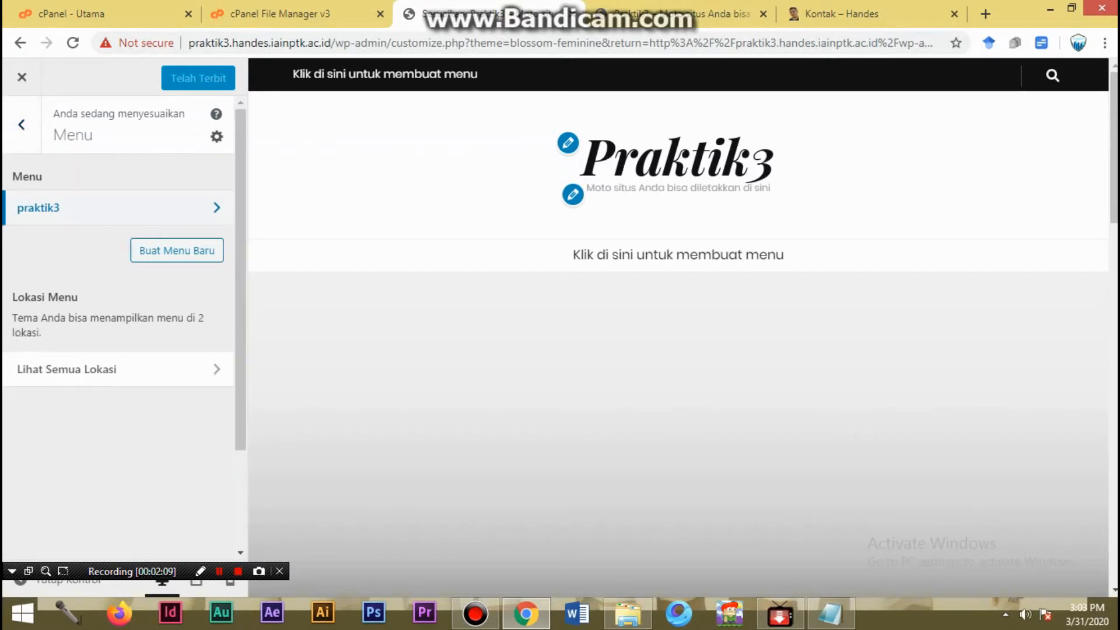
pyautogui.scroll(-3, 125, 371)
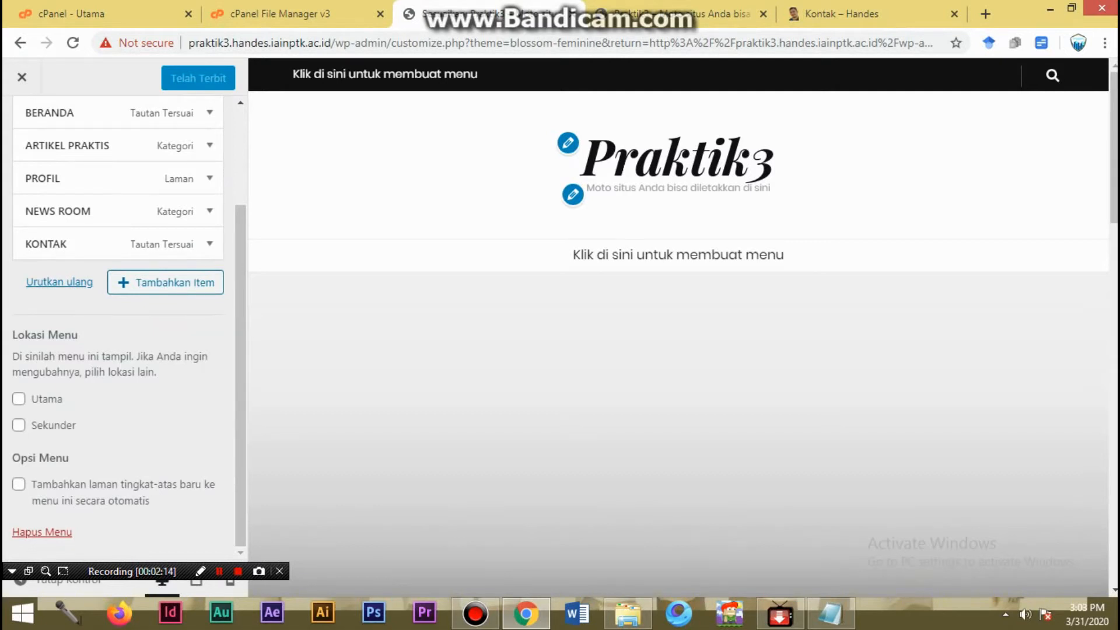
pyautogui.click(19, 399)
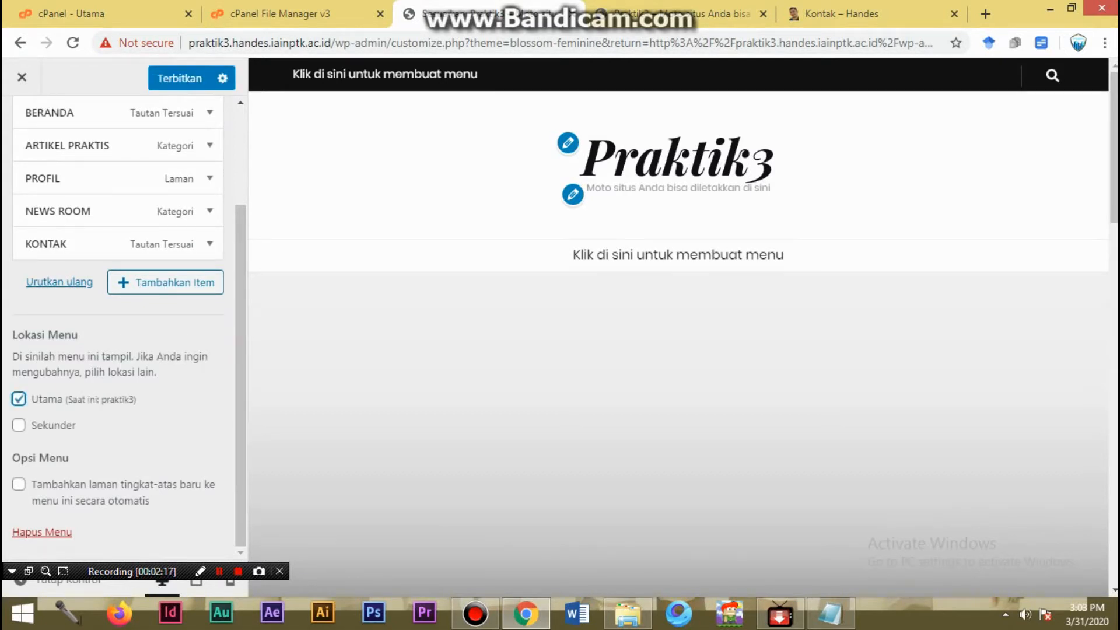
pyautogui.click(180, 78)
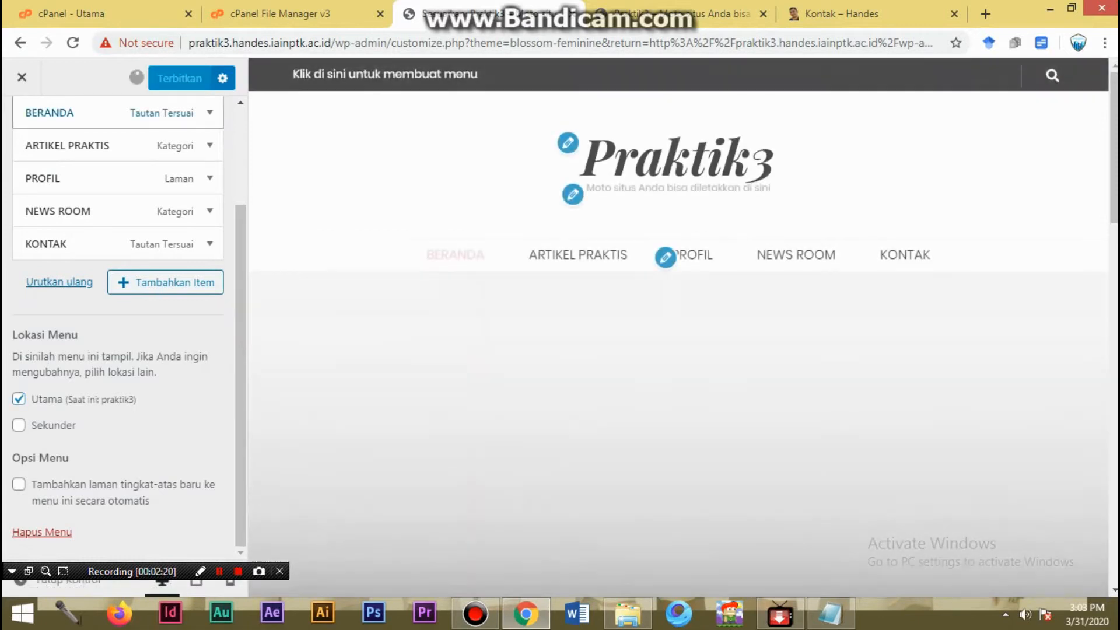
# - Reload the live Praktik3 homepage, open ARTIKEL PRAKTIS from its menu, and look through the category page
pyautogui.click(682, 14)
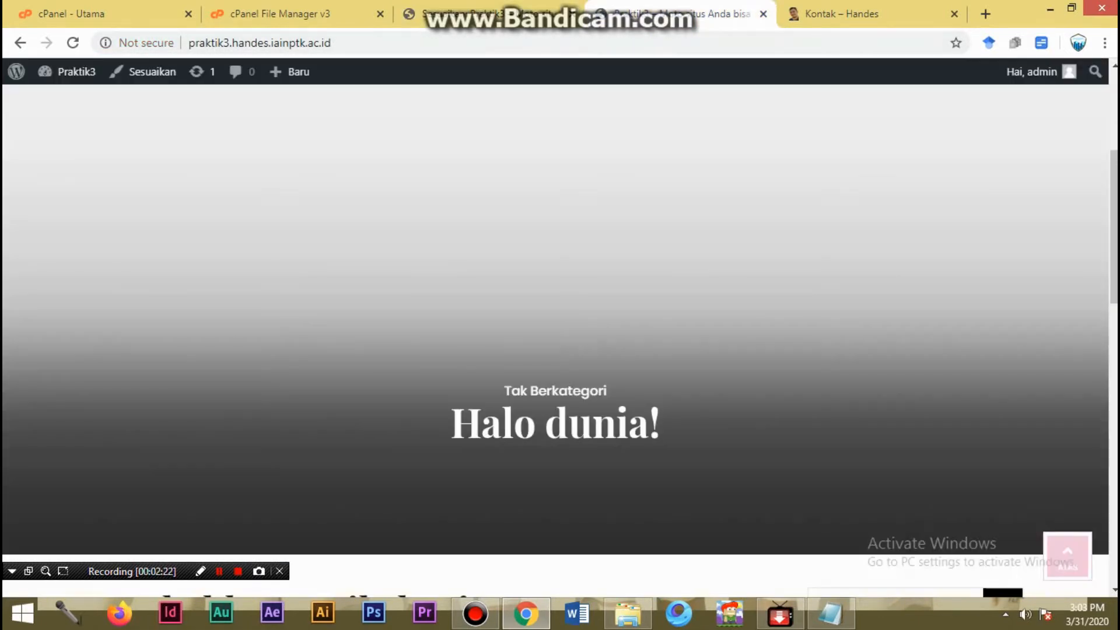
pyautogui.click(374, 42)
pyautogui.press('Return')
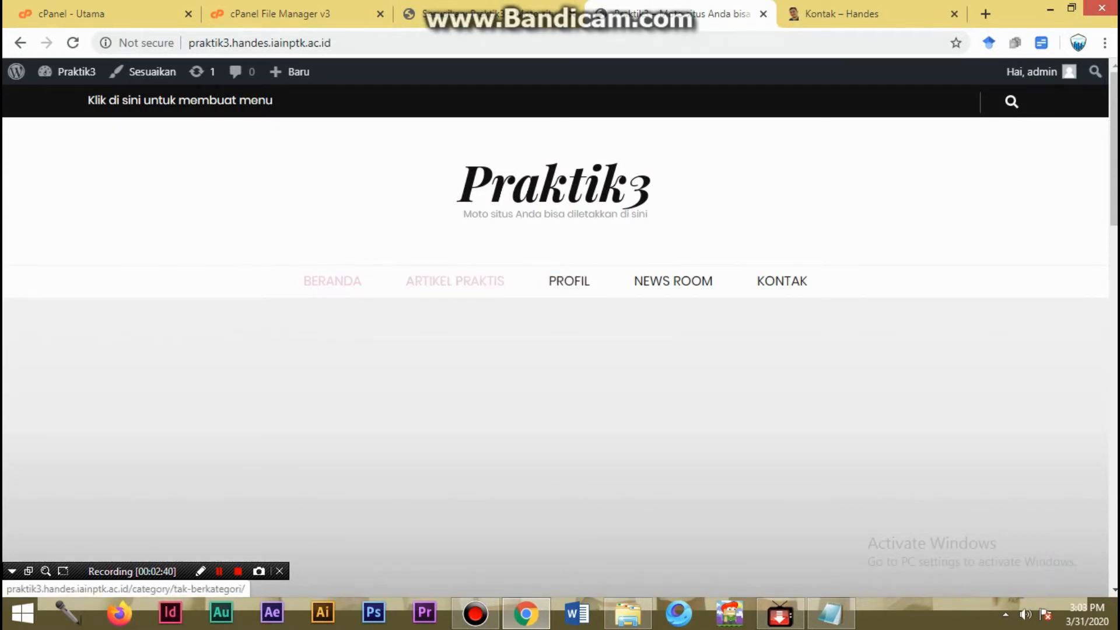
pyautogui.click(455, 280)
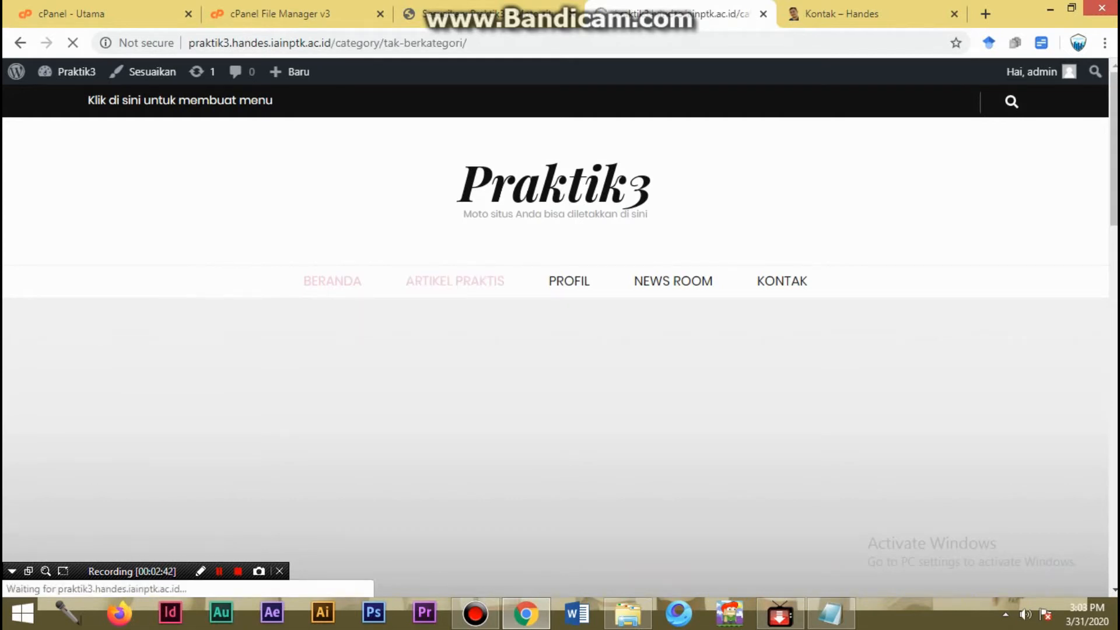
pyautogui.scroll(-3, 560, 350)
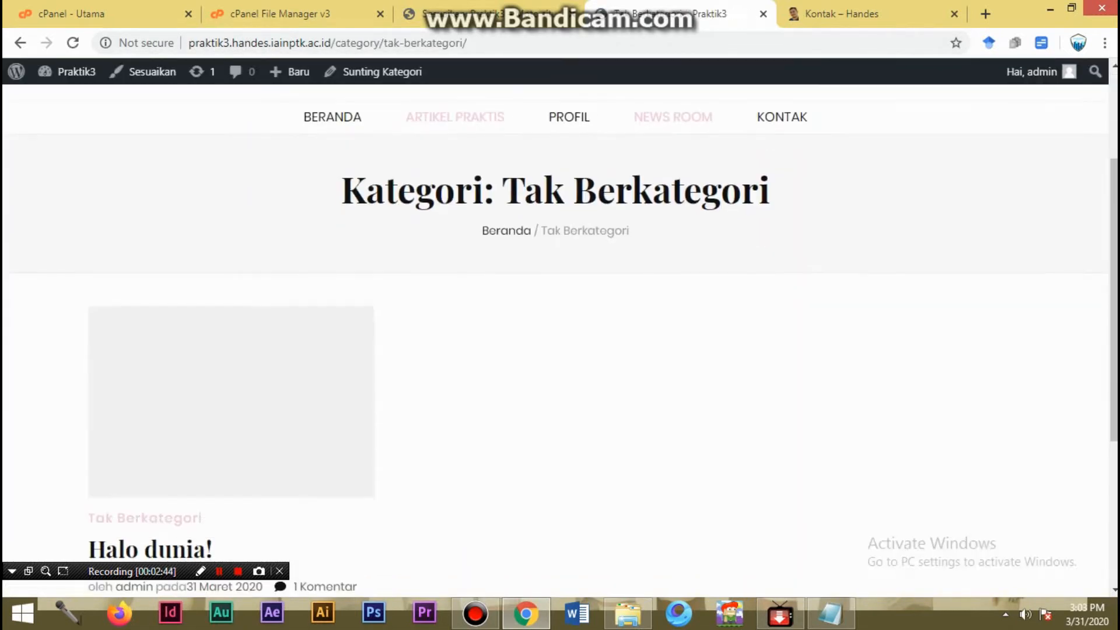
pyautogui.scroll(-4, 561, 350)
pyautogui.scroll(6, 560, 350)
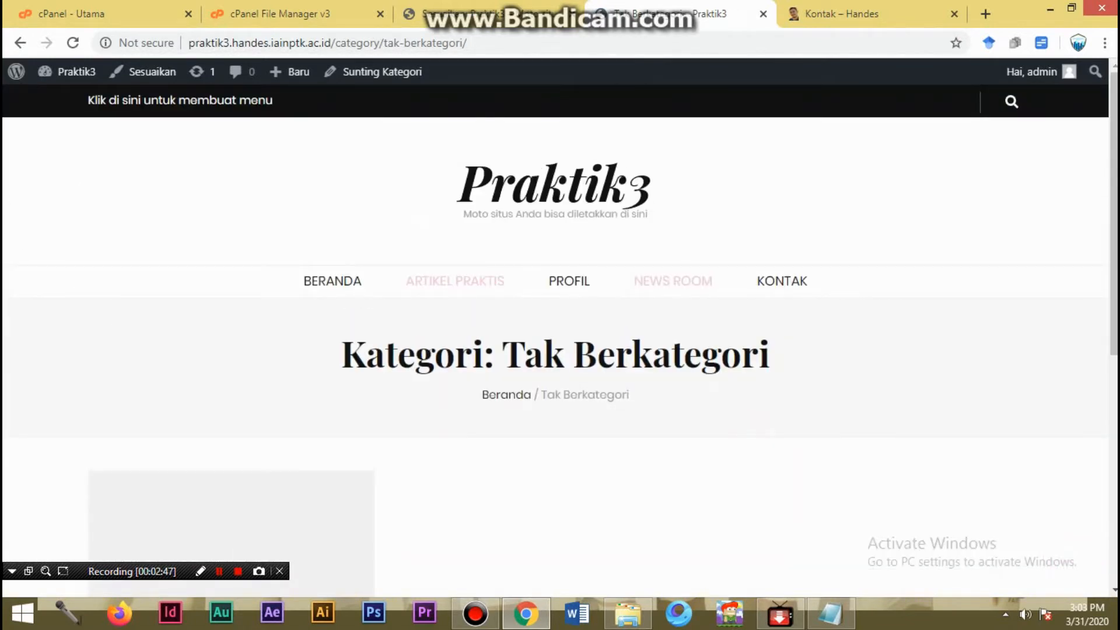
# - Return to the customizer, leave the praktik3 menu settings, and close the customizer
pyautogui.click(467, 14)
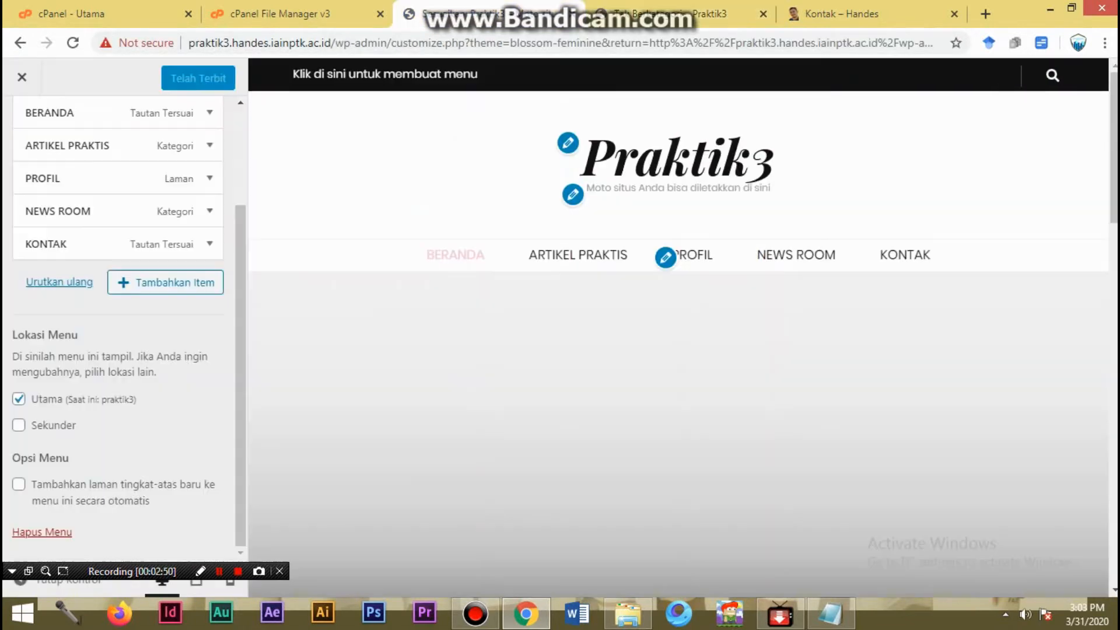
pyautogui.scroll(3, 117, 245)
pyautogui.click(22, 125)
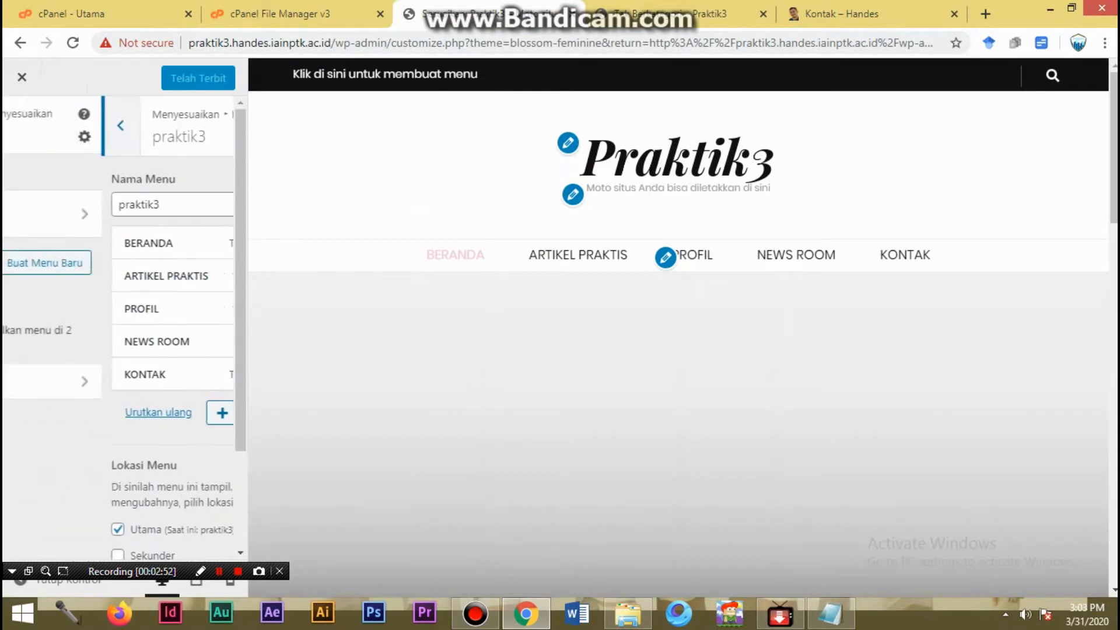
pyautogui.click(22, 125)
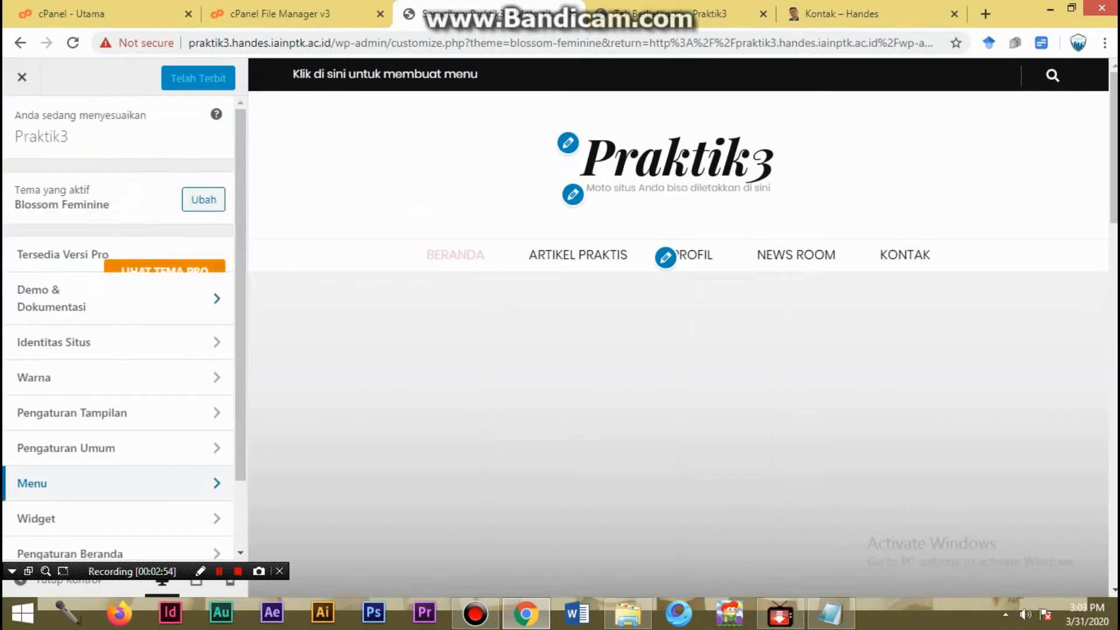
pyautogui.click(21, 76)
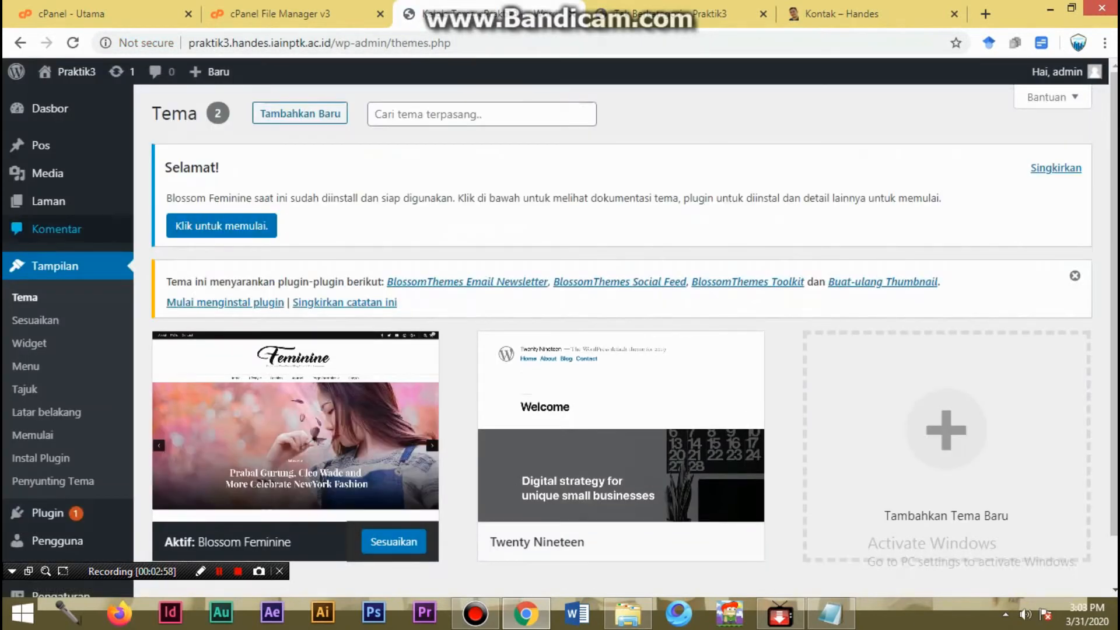
# - Go to the list of pages, open the PROFIL page for editing in a new browser tab, and dismiss the editor's welcome tip
pyautogui.click(48, 200)
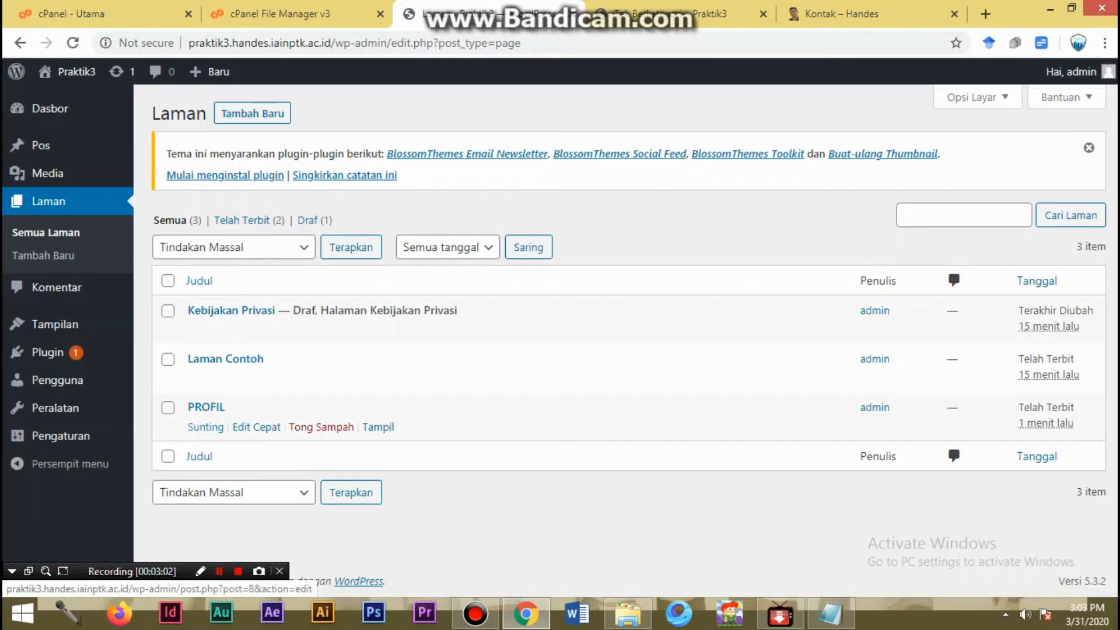
pyautogui.rightClick(205, 427)
pyautogui.click(263, 432)
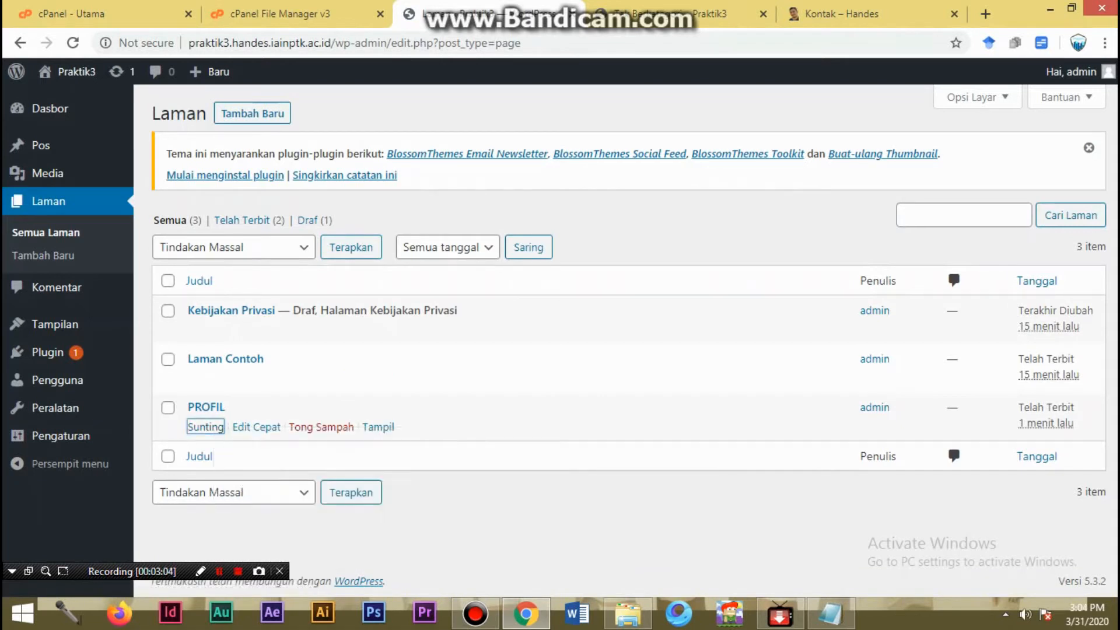
pyautogui.click(560, 13)
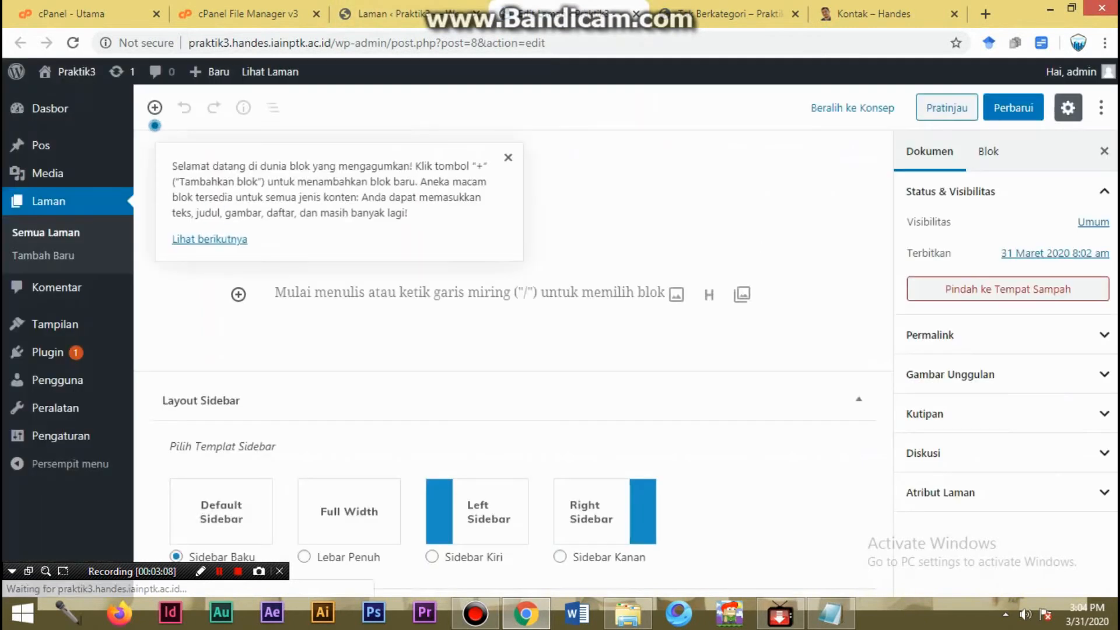
pyautogui.click(508, 158)
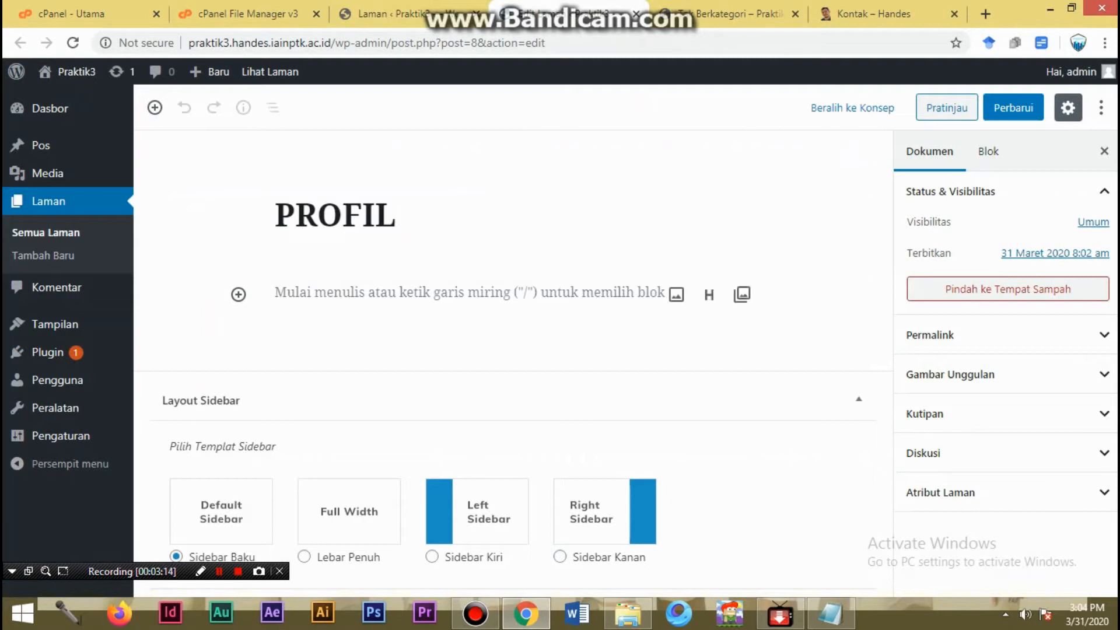
# - Enter "praktik mahasiswa pr tahun 2019" as the PROFIL page's body text and update the page
pyautogui.click(470, 292)
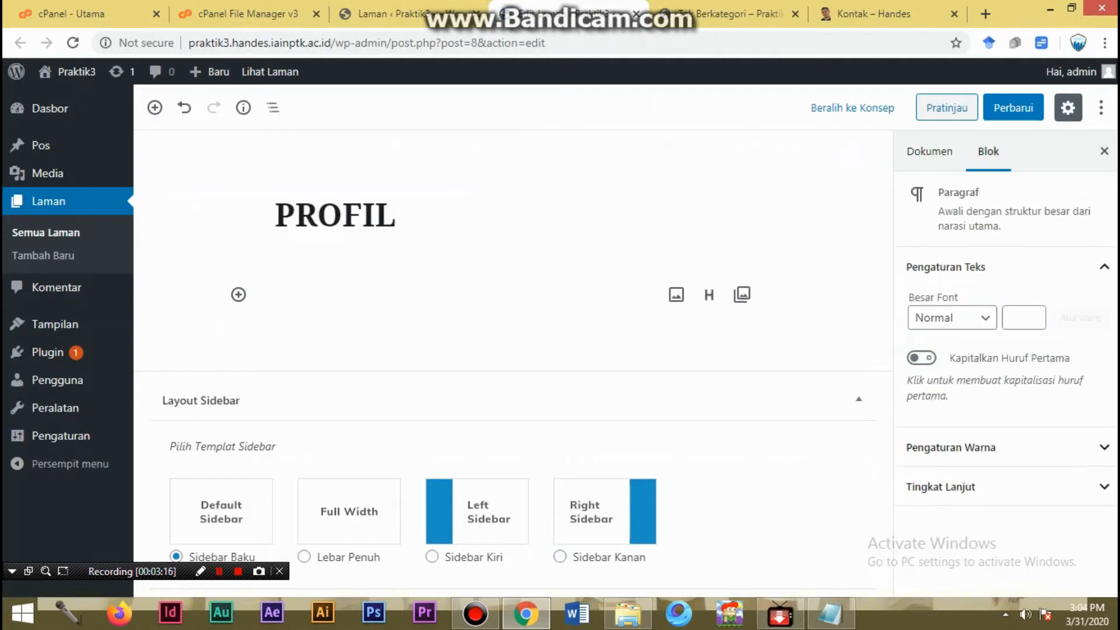
pyautogui.write('rak')
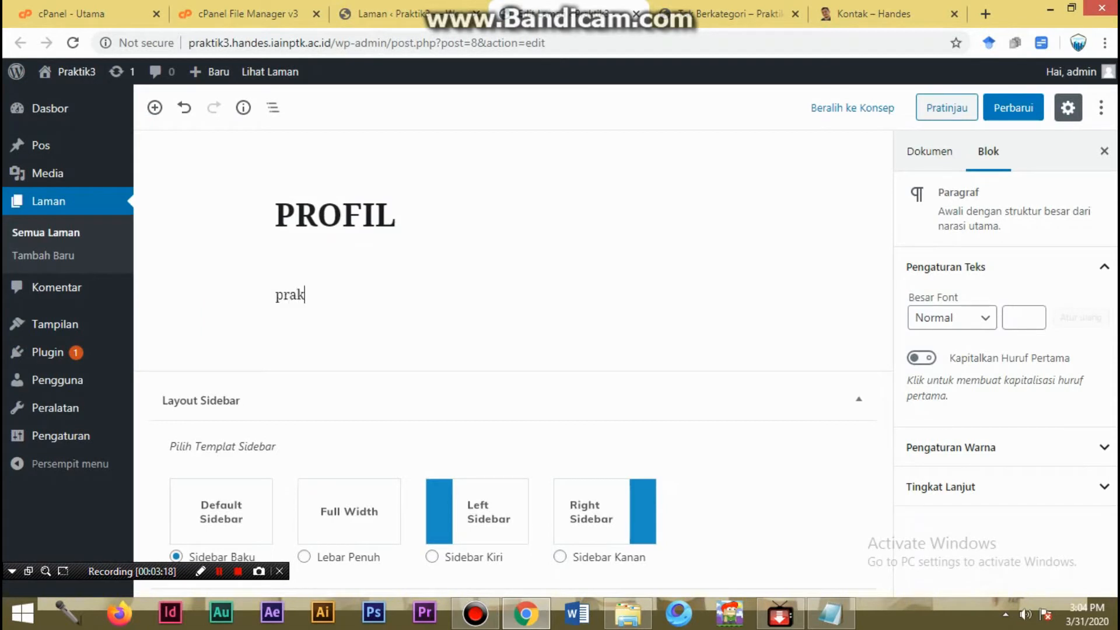
pyautogui.write('tik mahasiswa p')
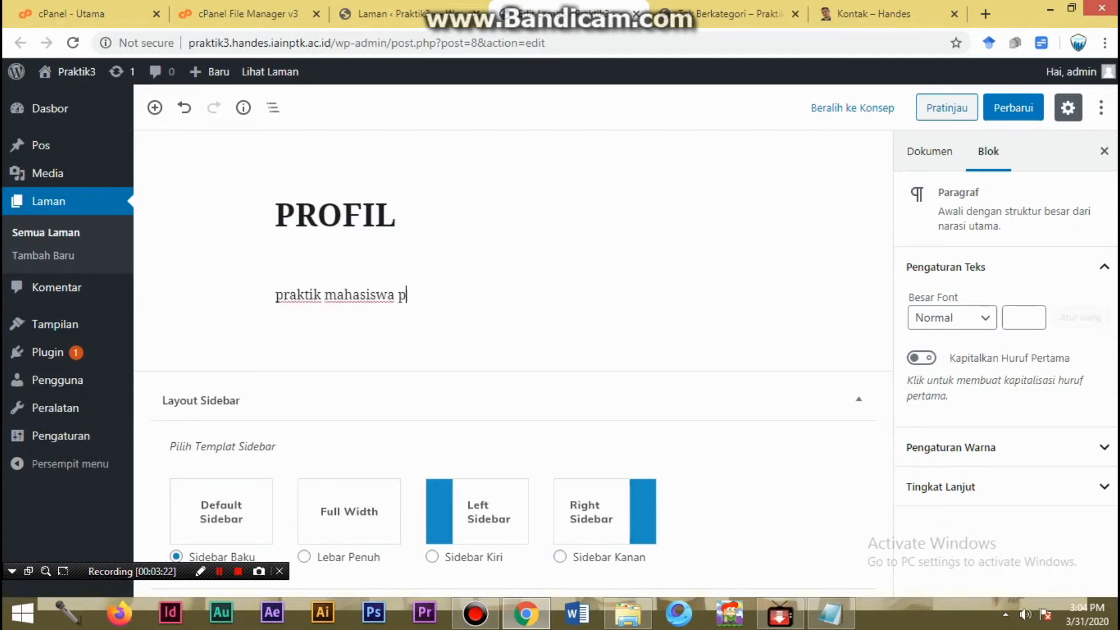
pyautogui.write('r tahun 2019')
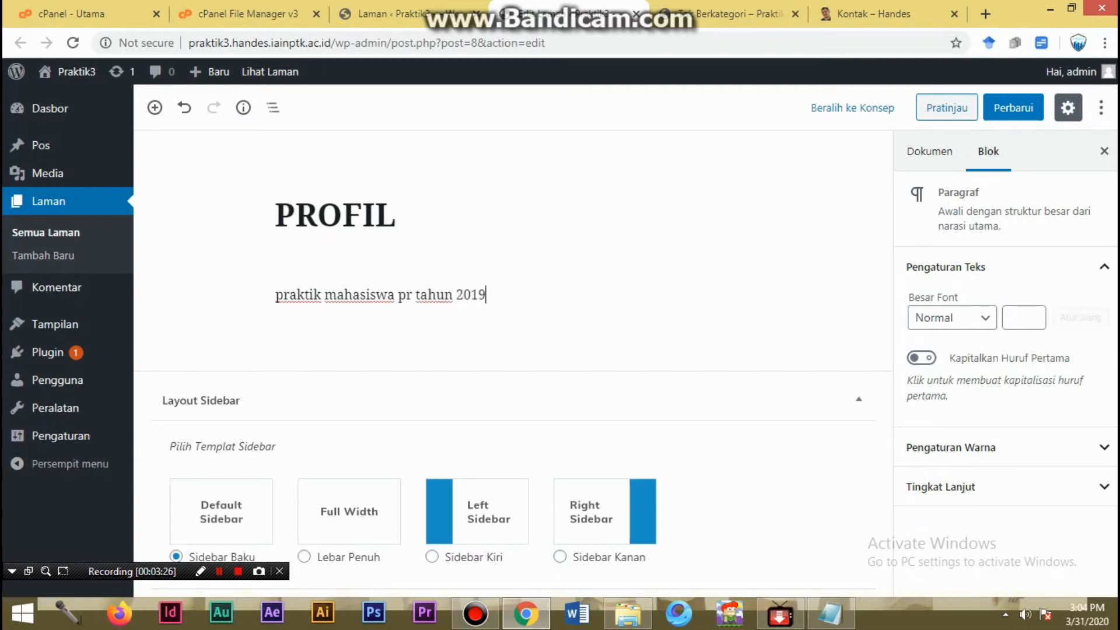
pyautogui.click(1013, 108)
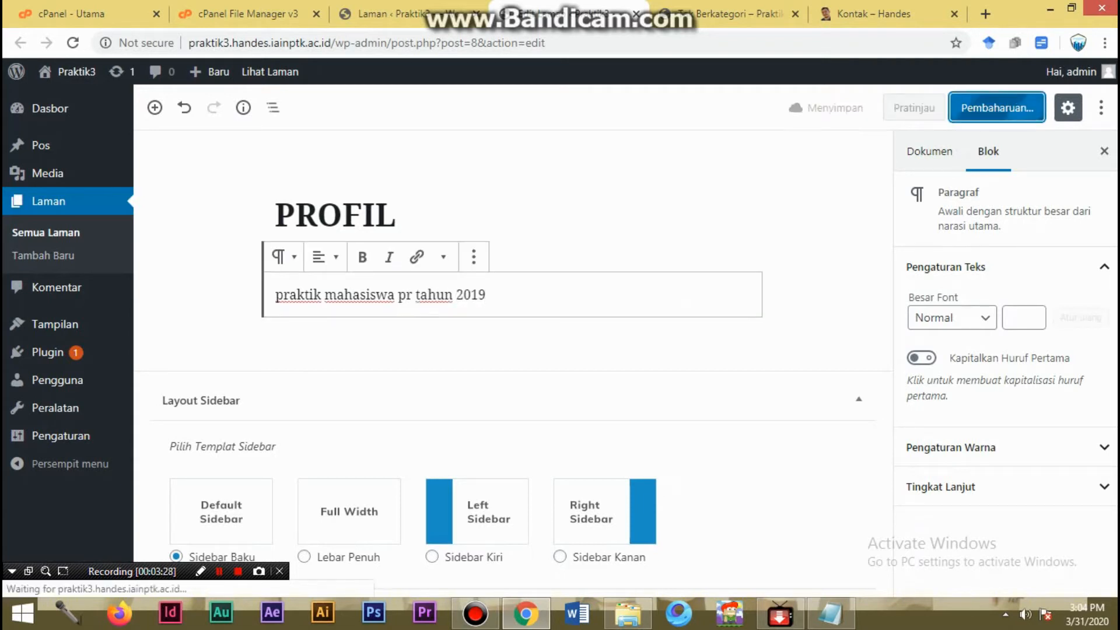
# - Check the new text on the live PROFIL page, then view the ARTIKEL PRAKTIS category page again
pyautogui.click(729, 14)
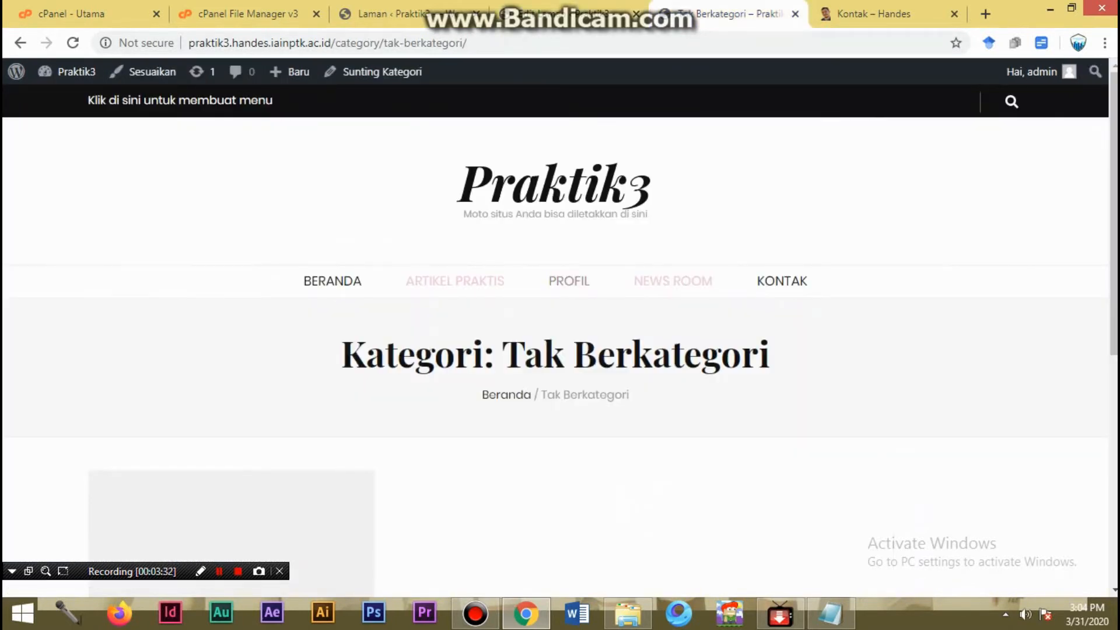
pyautogui.click(569, 281)
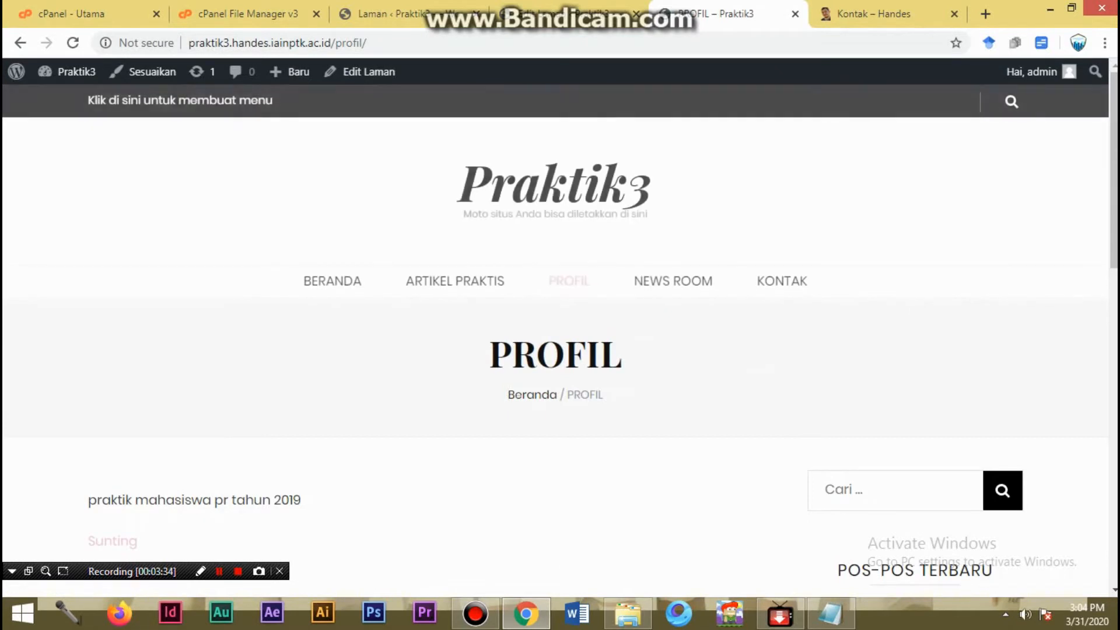
pyautogui.scroll(-3, 560, 350)
pyautogui.moveTo(89, 336); pyautogui.dragTo(301, 336)
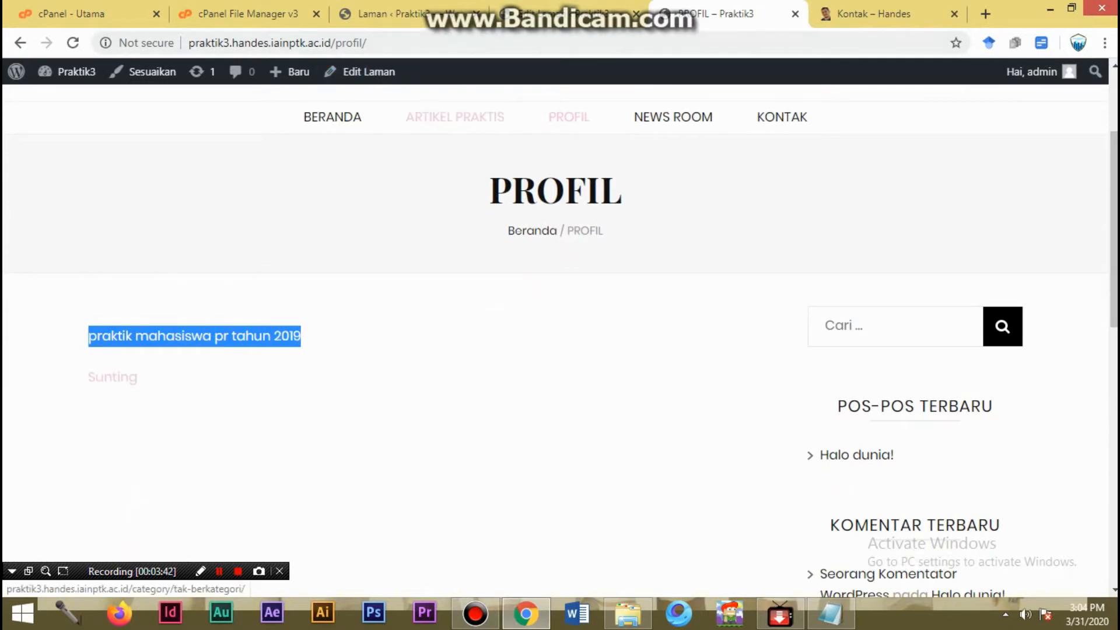
pyautogui.click(455, 117)
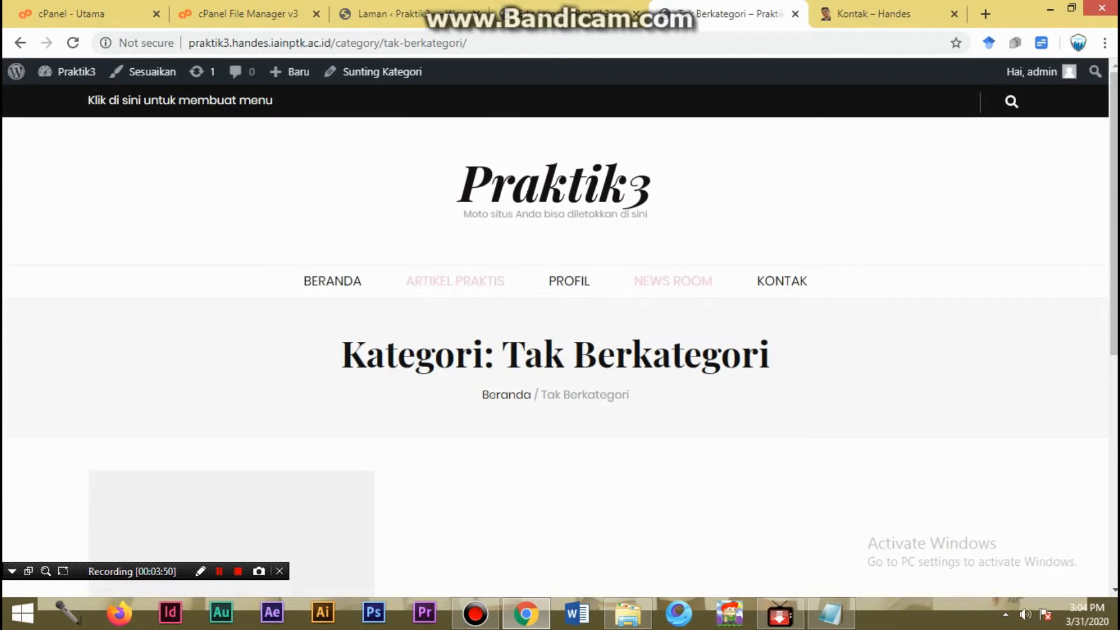
pyautogui.scroll(-4, 554, 350)
pyautogui.scroll(4, 554, 350)
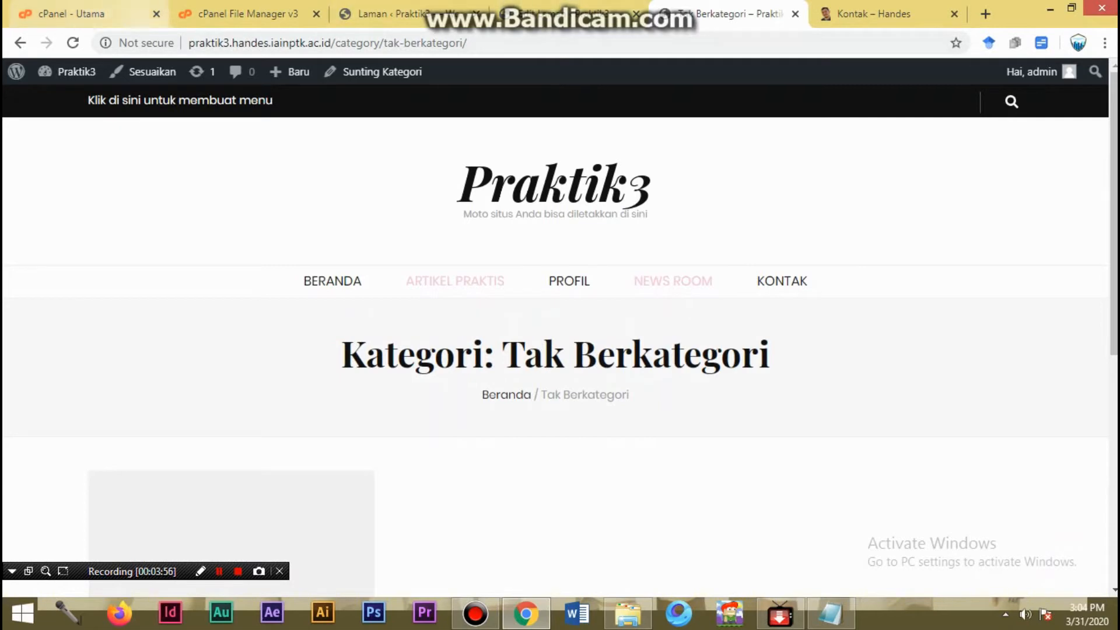
# - Return to the WordPress admin, go to the list of posts, and start a new post
pyautogui.click(563, 14)
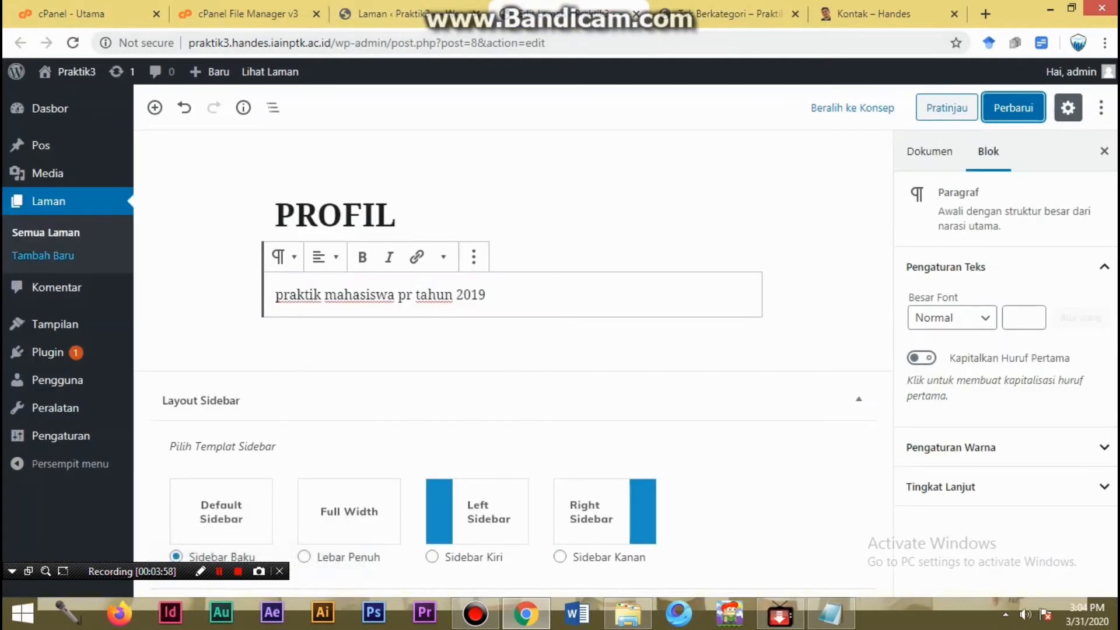
pyautogui.click(41, 145)
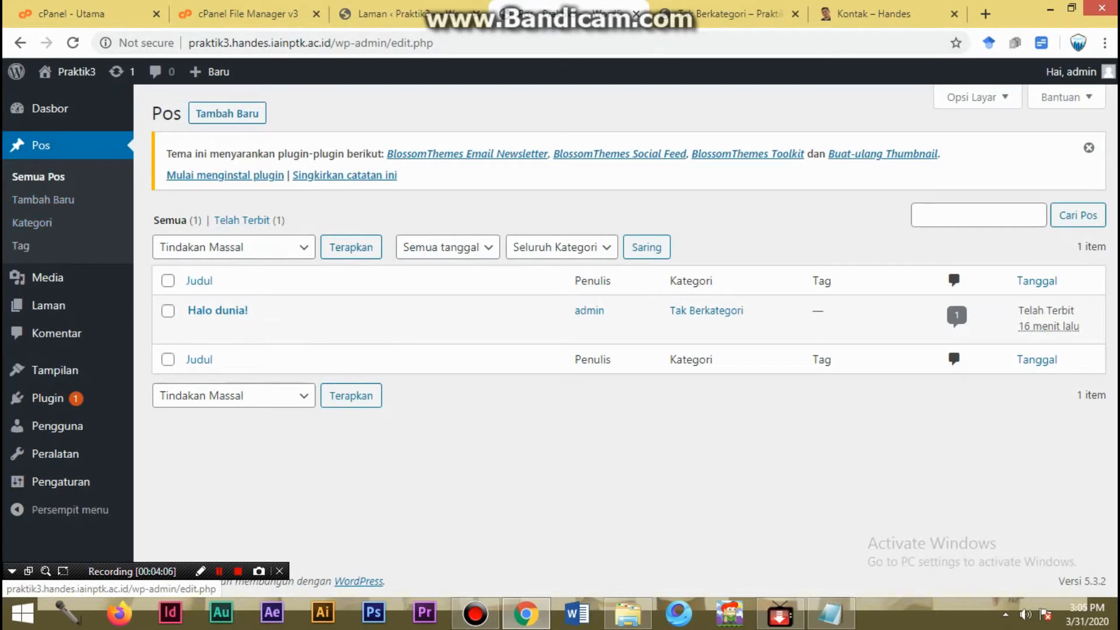
pyautogui.click(227, 113)
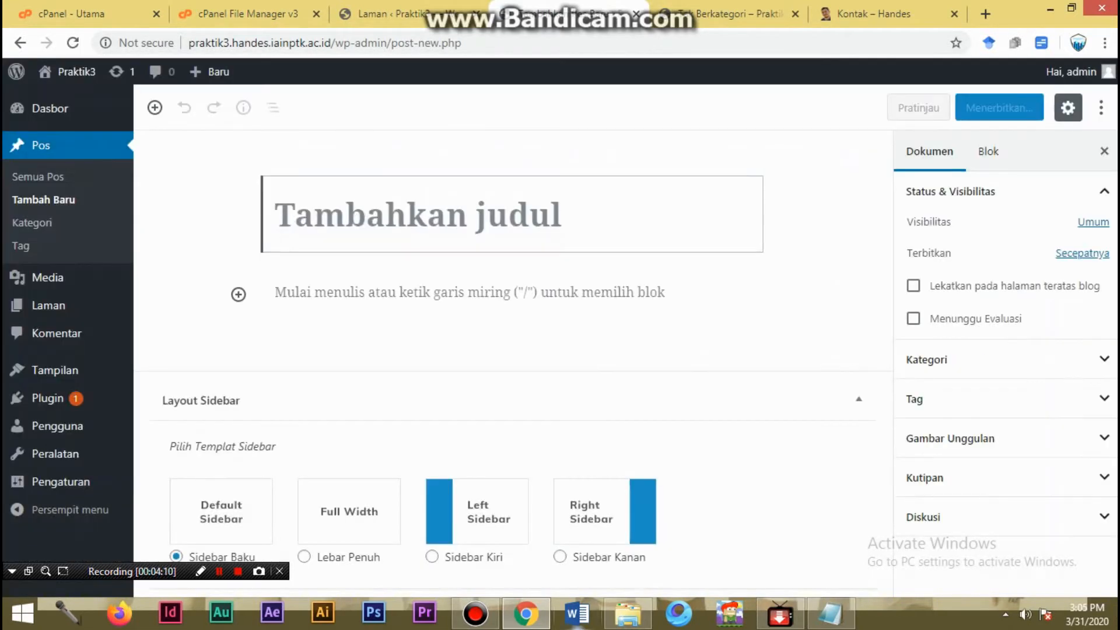
# - In File Explorer, open "Tips Menulis Artikel Praktis2.docx" from E:\ACADEMIC\Karya Tulis in Word and dismiss the Office activation wizard
pyautogui.click(628, 614)
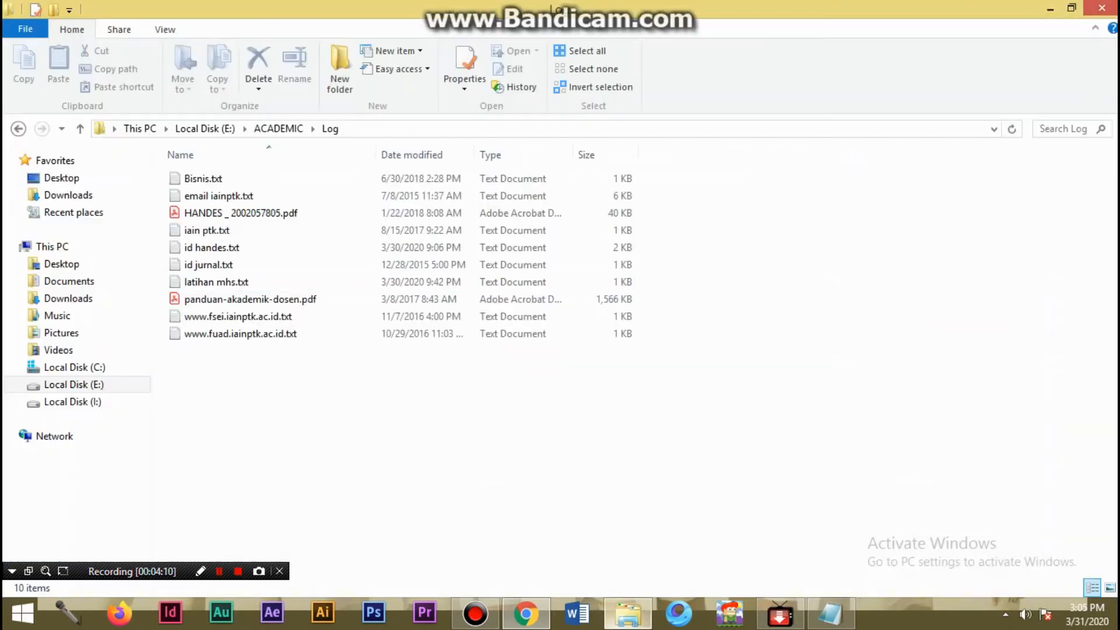
pyautogui.click(73, 385)
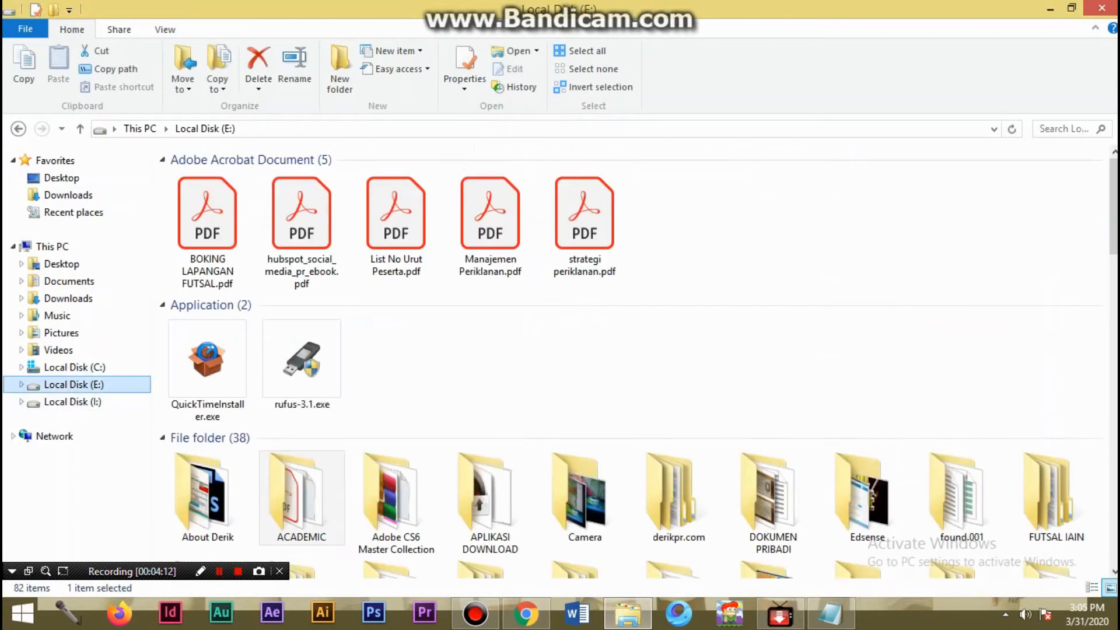
pyautogui.doubleClick(301, 496)
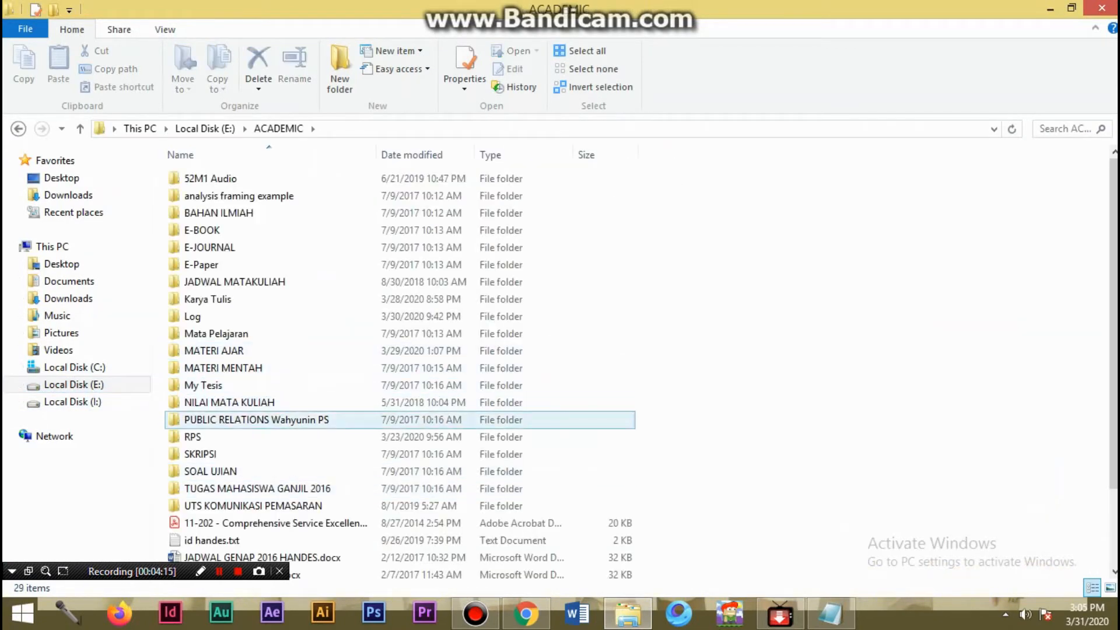
pyautogui.click(214, 351)
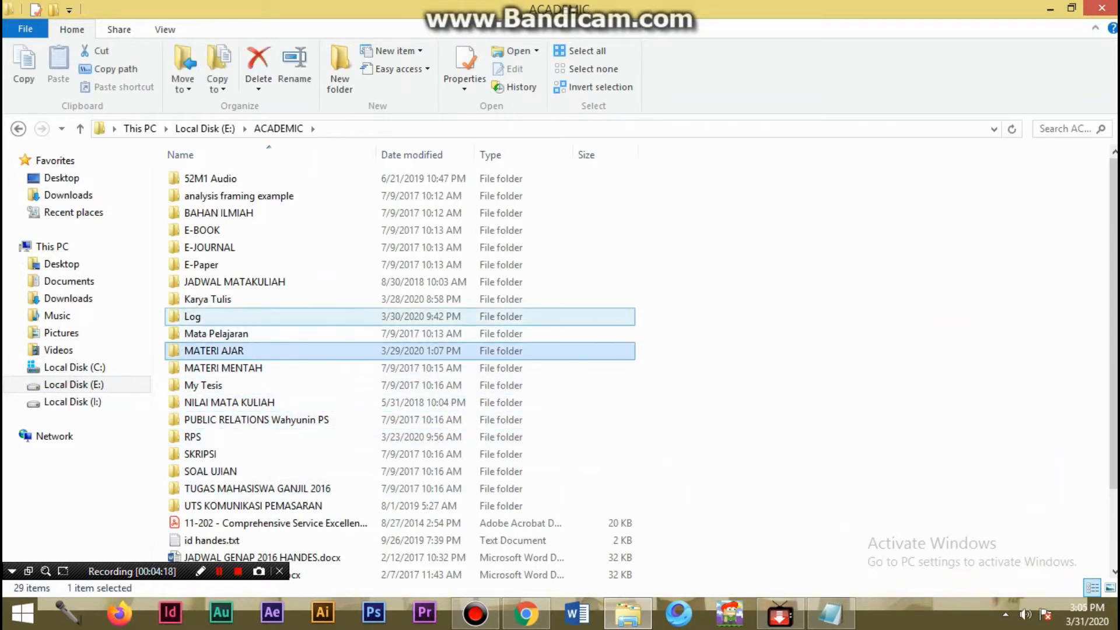
pyautogui.doubleClick(275, 299)
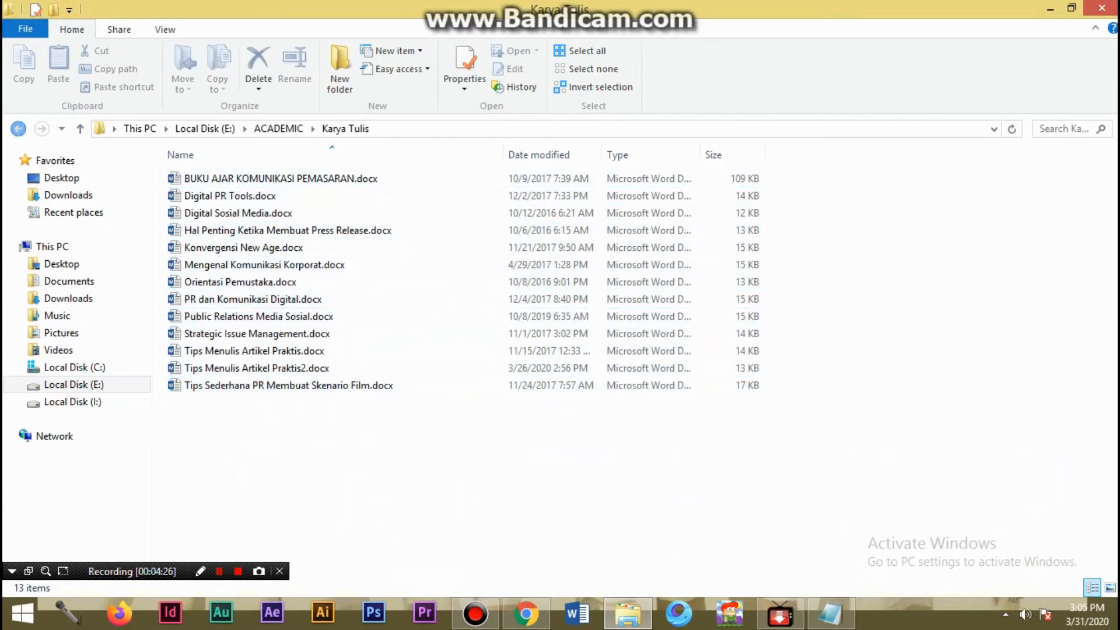
pyautogui.click(18, 129)
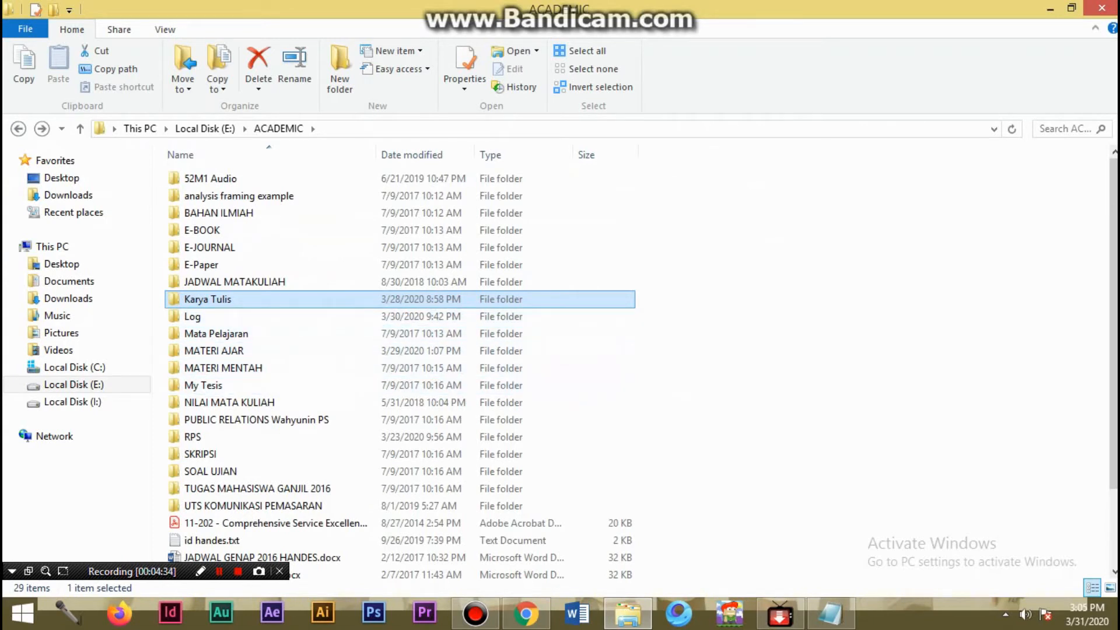
pyautogui.doubleClick(208, 299)
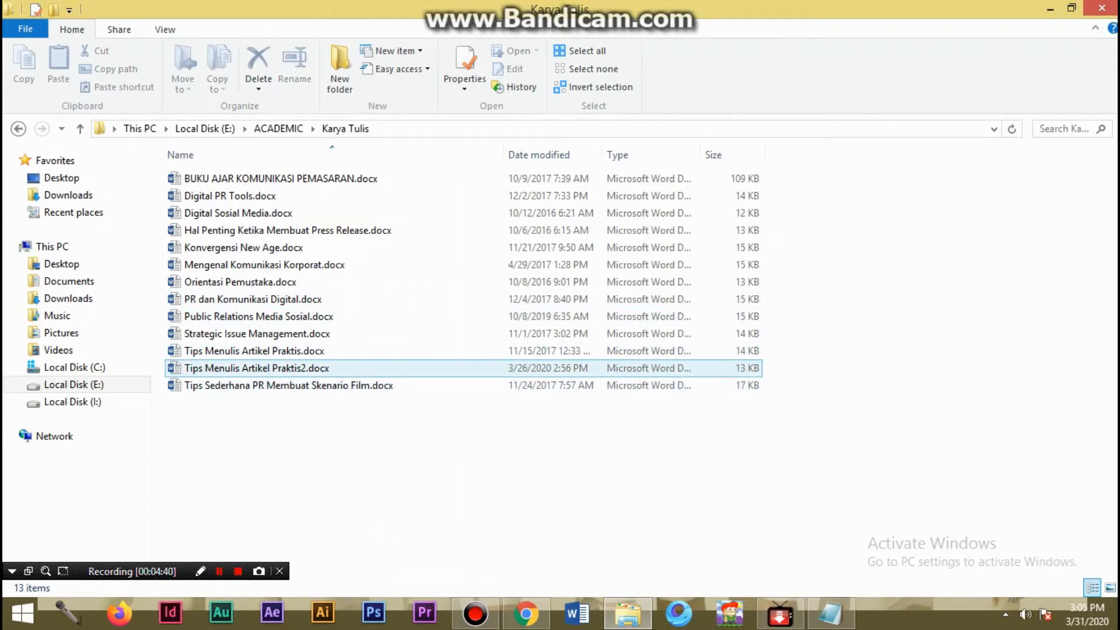
pyautogui.click(251, 368)
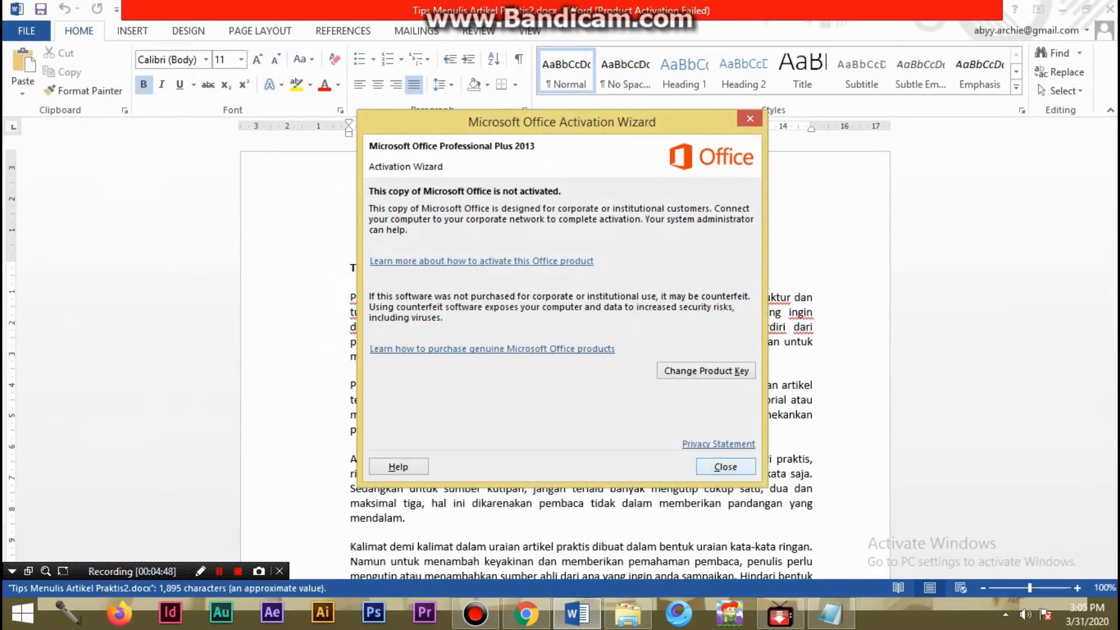
pyautogui.click(726, 466)
# - Copy the heading "Tips Menulis Artikel Praktis" from the Word document and paste it as the new post's title in Chrome
pyautogui.click(324, 269)
pyautogui.hotkey('ctrl', 'c')
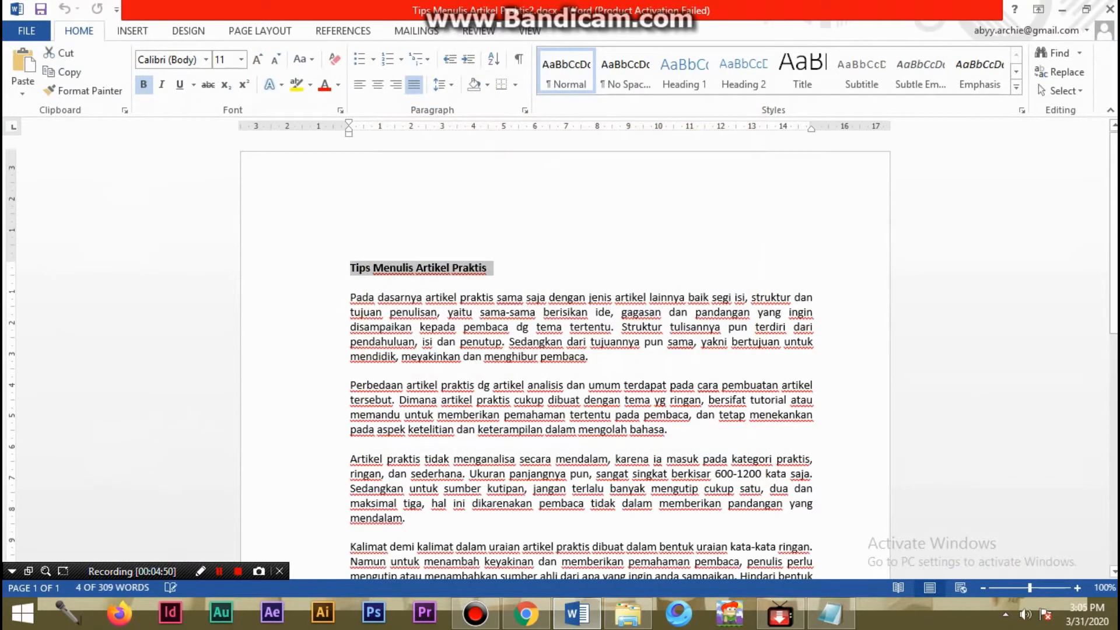
pyautogui.click(526, 613)
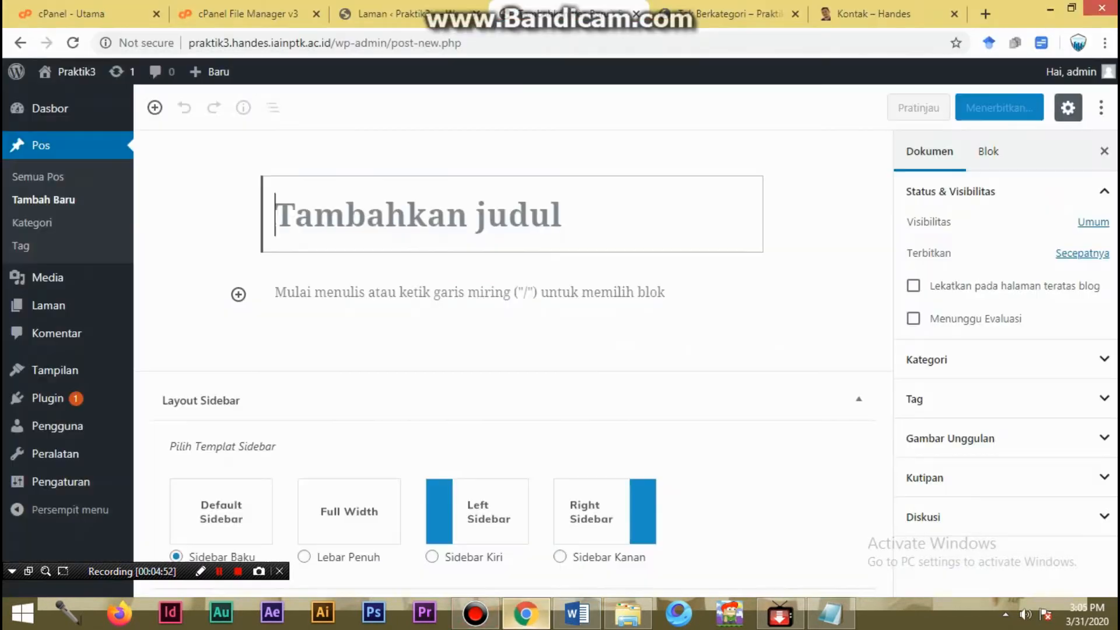
pyautogui.hotkey('ctrl', 'v')
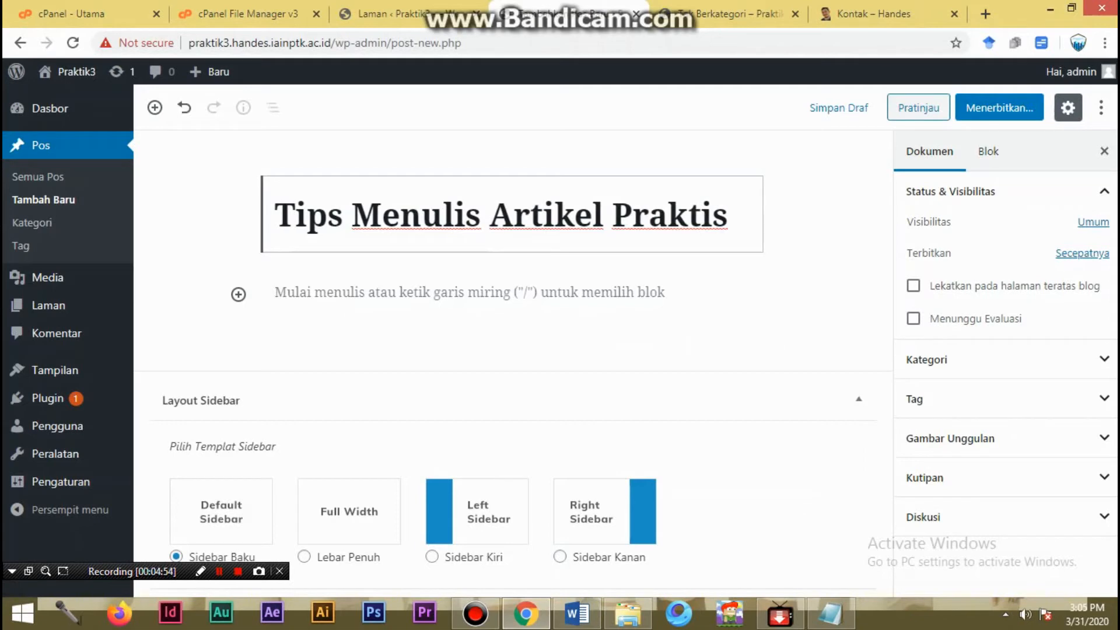
# - Copy the Word article's text from the first paragraph through the Penulis line, paste it as the post's body, and review it
pyautogui.click(577, 613)
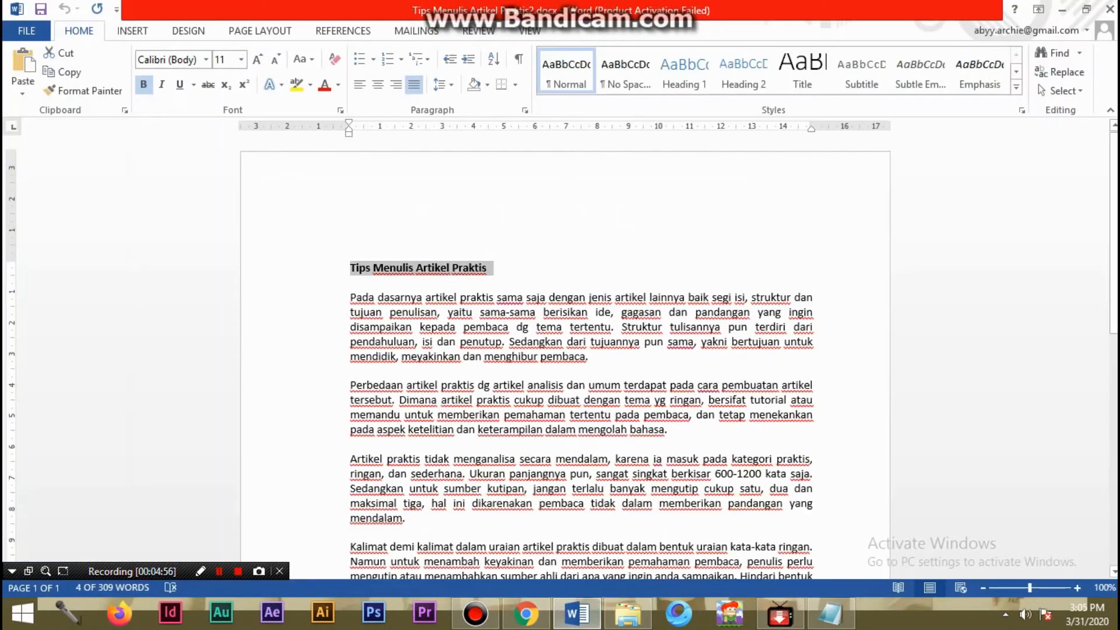
pyautogui.click(351, 298)
pyautogui.scroll(-10, 564, 356)
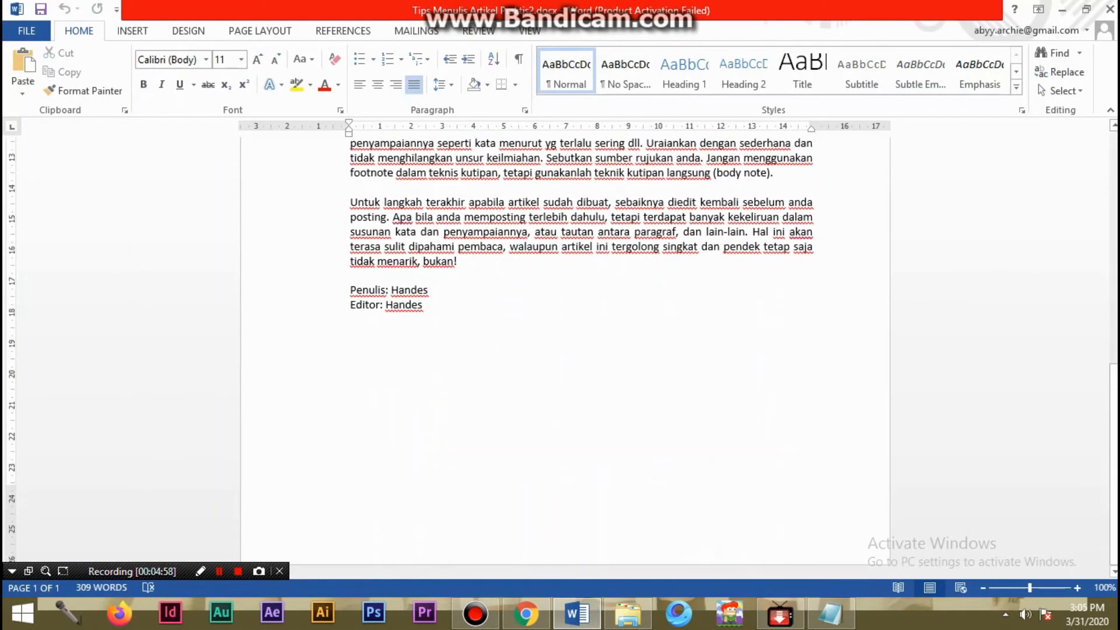
pyautogui.keyDown('shift'); pyautogui.click(430, 290); pyautogui.keyUp('shift')
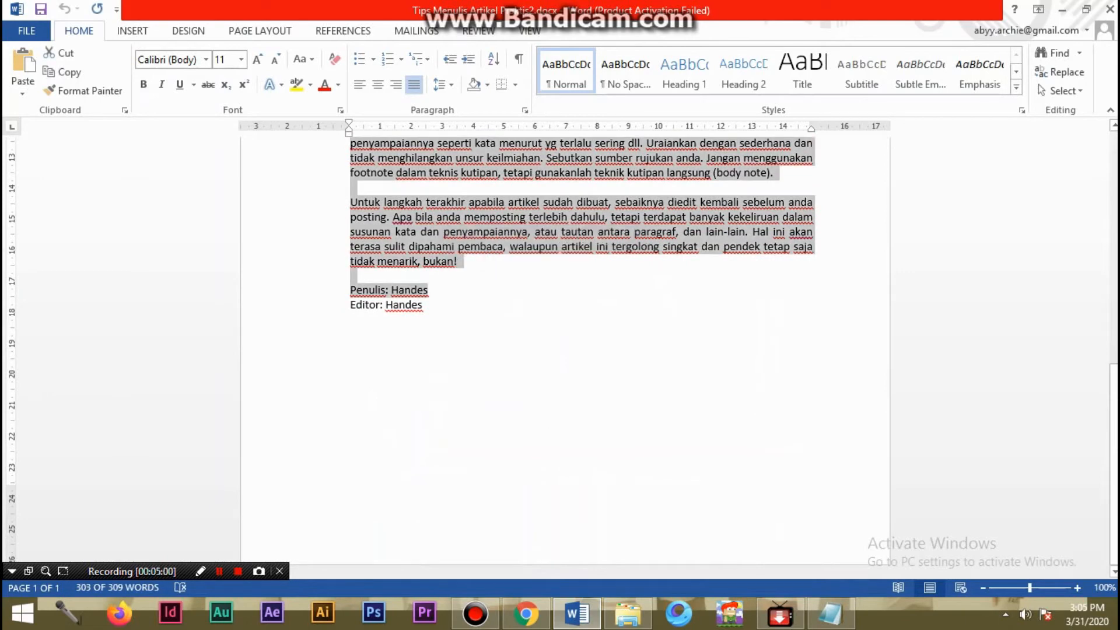
pyautogui.click(525, 613)
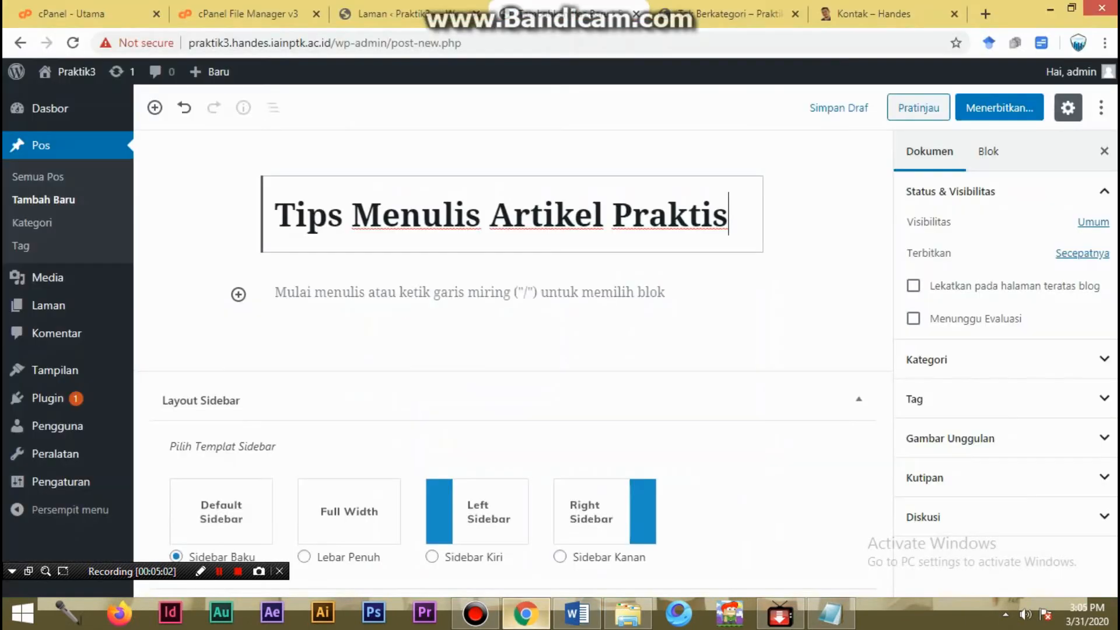
pyautogui.click(318, 292)
pyautogui.rightClick(318, 287)
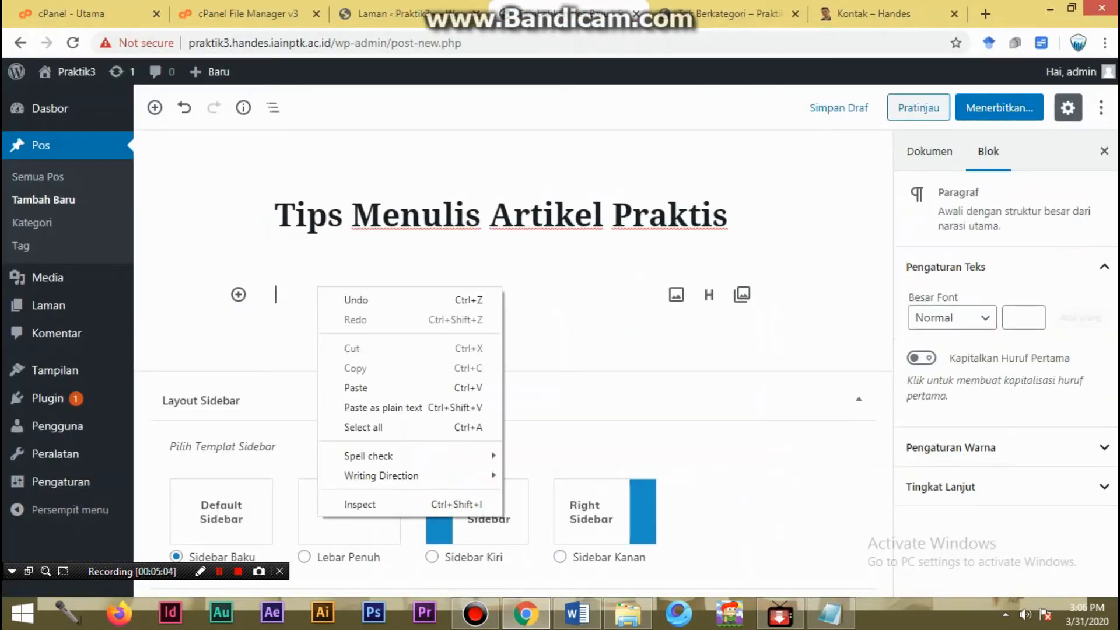
pyautogui.click(356, 388)
pyautogui.scroll(5, 513, 362)
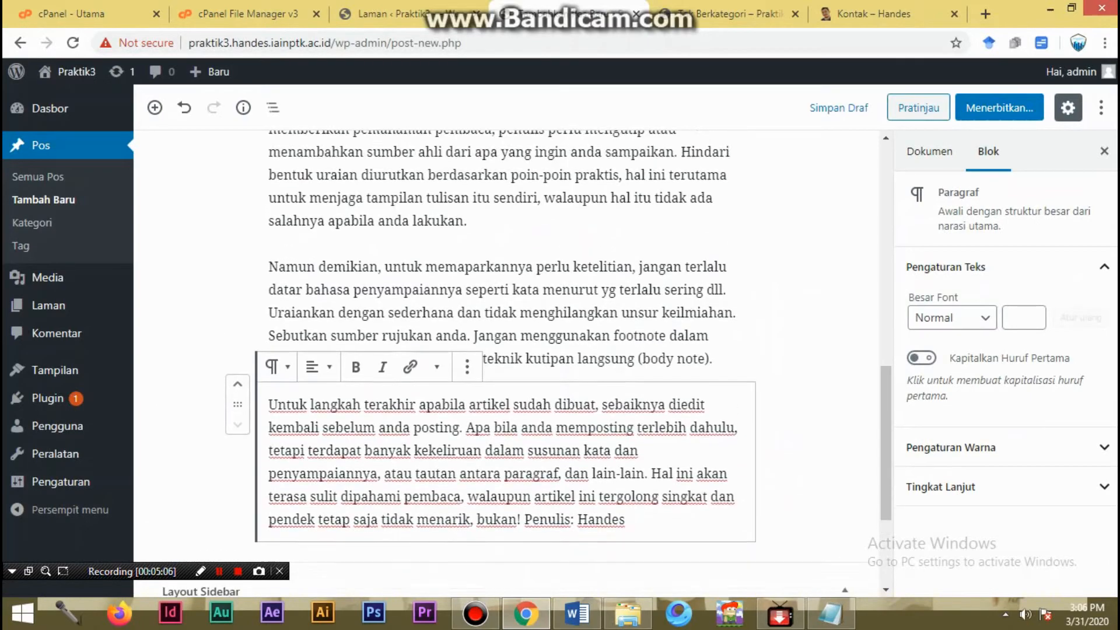
pyautogui.scroll(3, 421, 325)
pyautogui.click(421, 326)
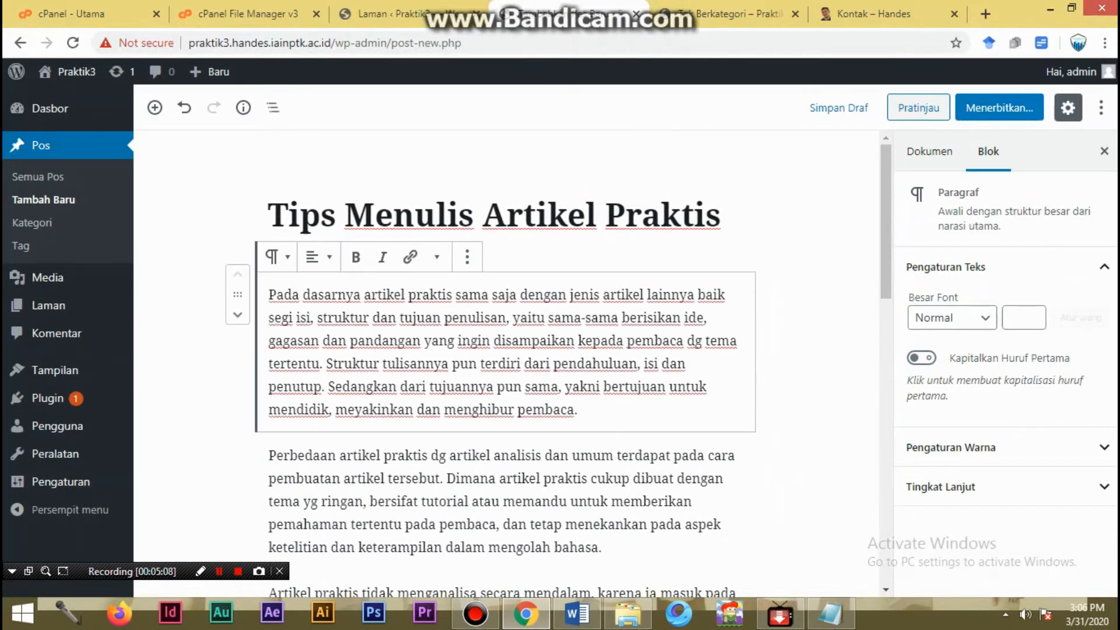
pyautogui.scroll(-15, 420, 325)
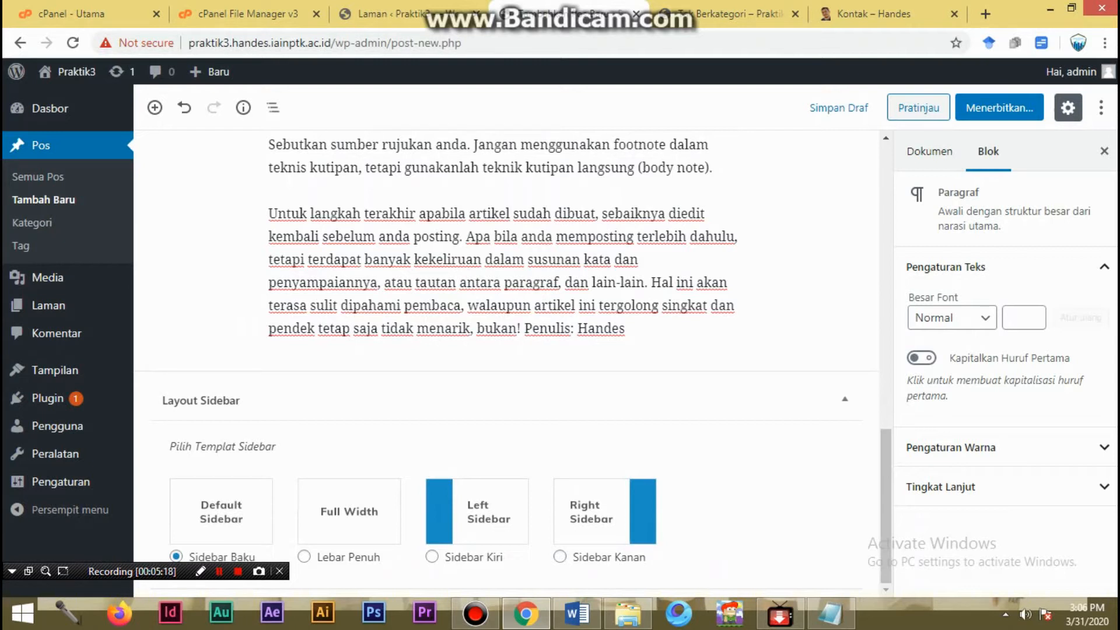
# - Set the post's sidebar layout to Sidebar Kanan and start choosing a featured image file to upload from the computer
pyautogui.click(560, 557)
pyautogui.click(930, 152)
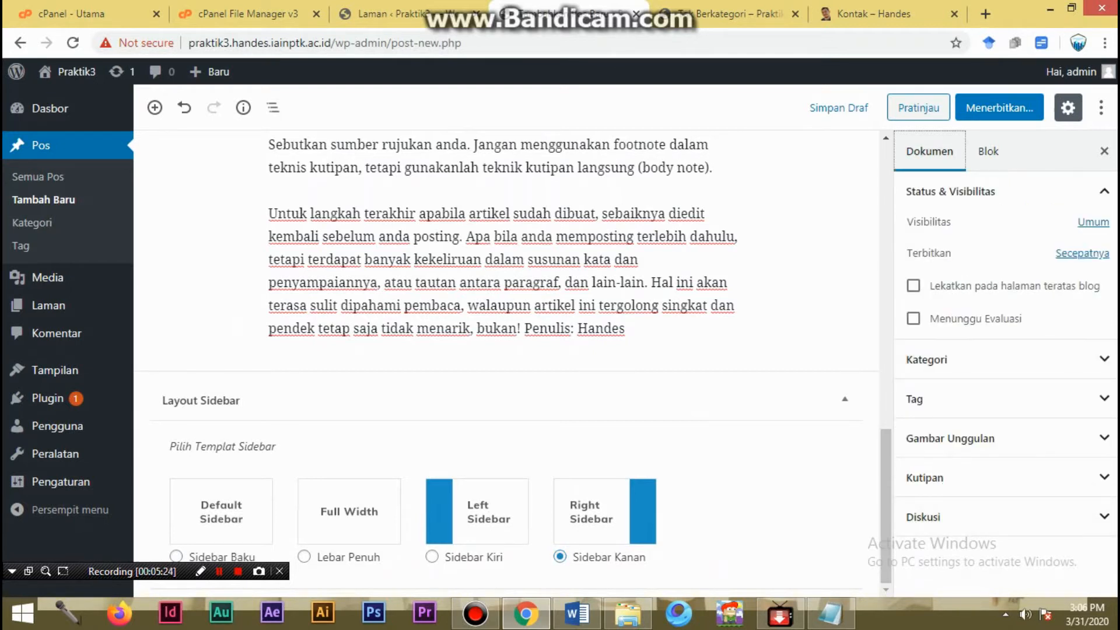
pyautogui.click(950, 438)
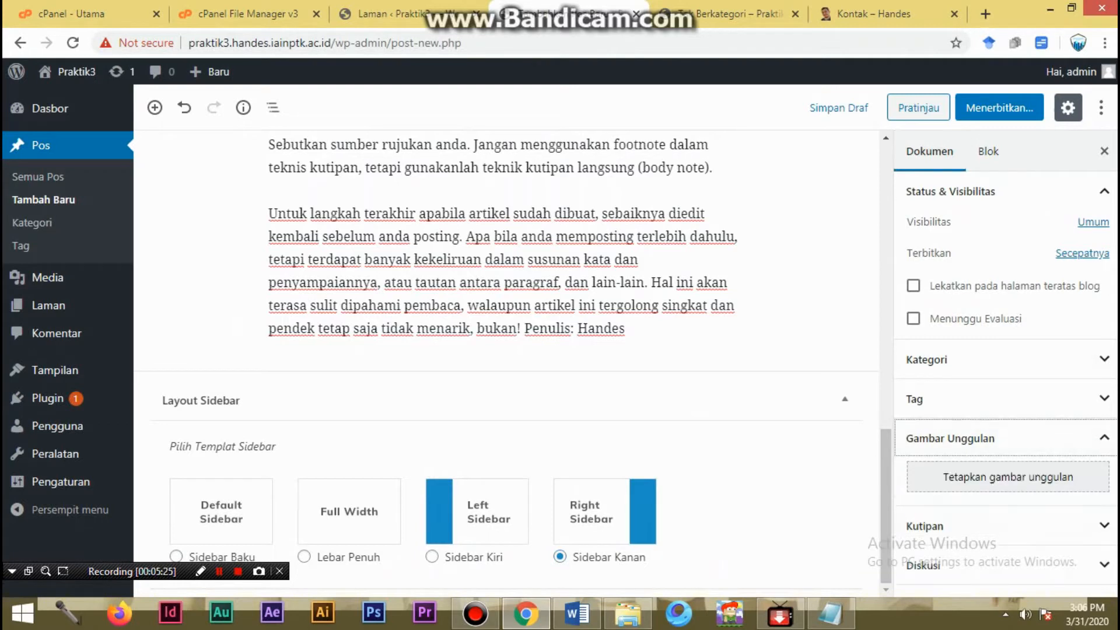
pyautogui.click(1008, 475)
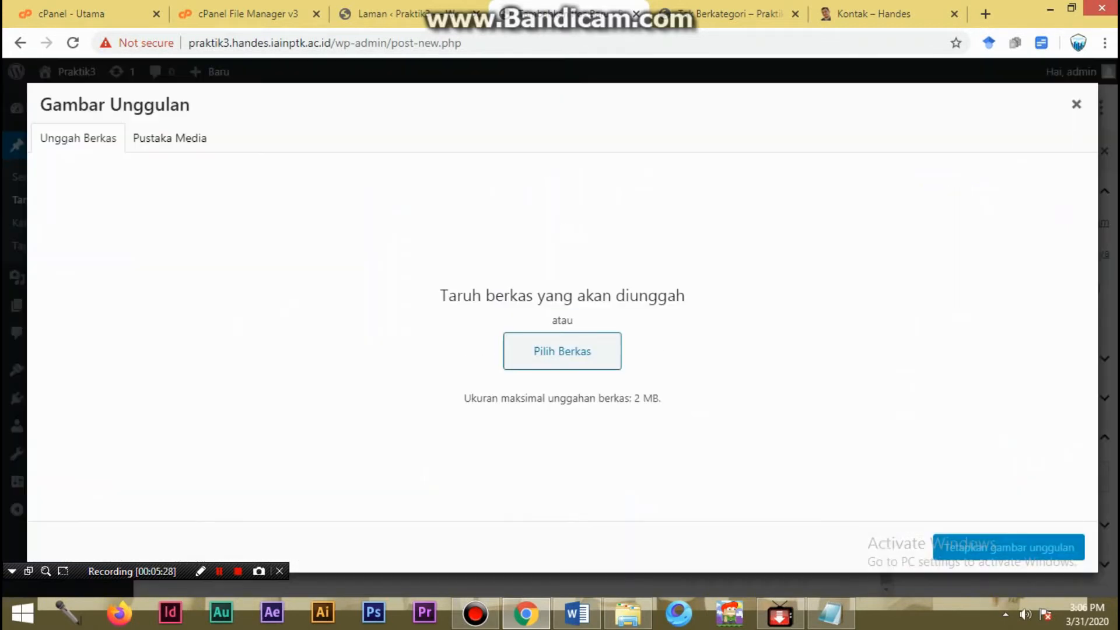
pyautogui.click(562, 351)
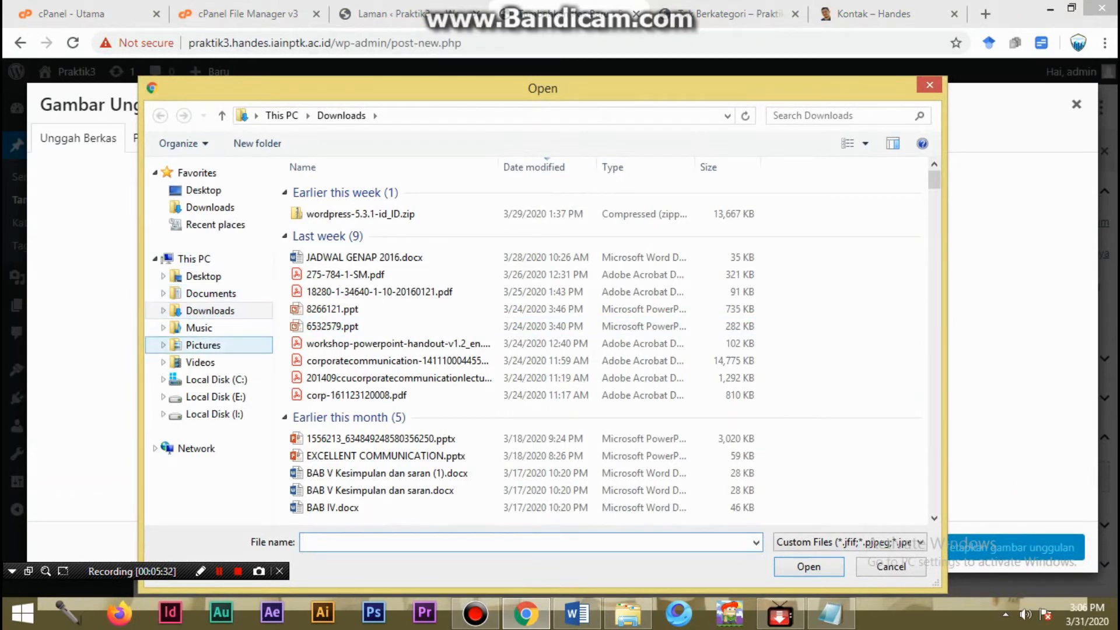
# - Browse the Pictures library for the image and open its ALBUM WEB folder
pyautogui.click(203, 345)
pyautogui.scroll(-3, 717, 408)
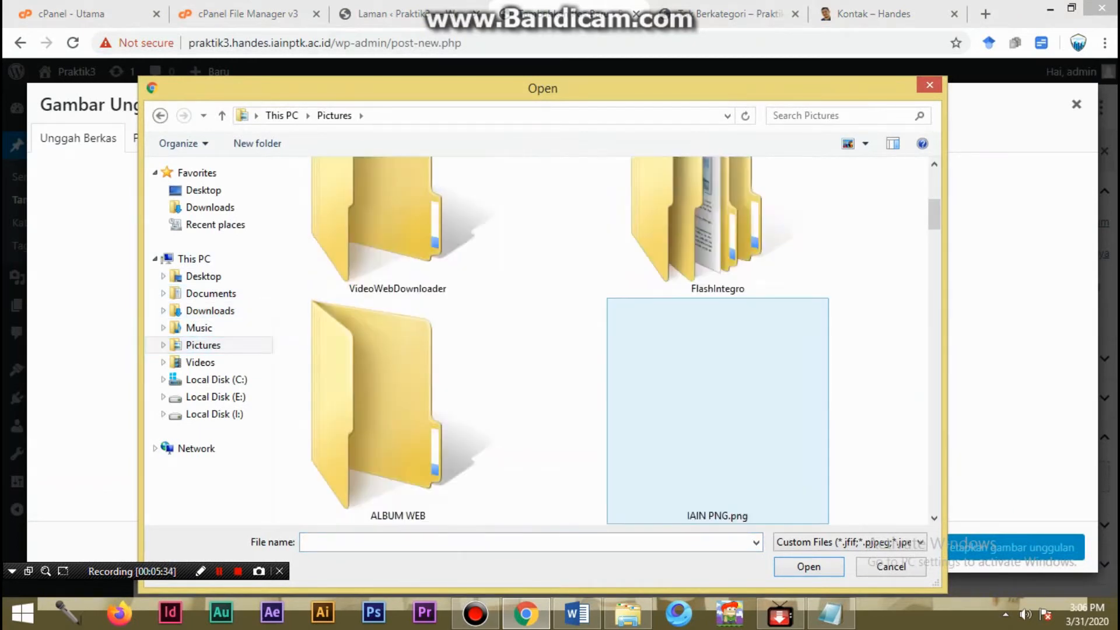
pyautogui.scroll(-6, 718, 409)
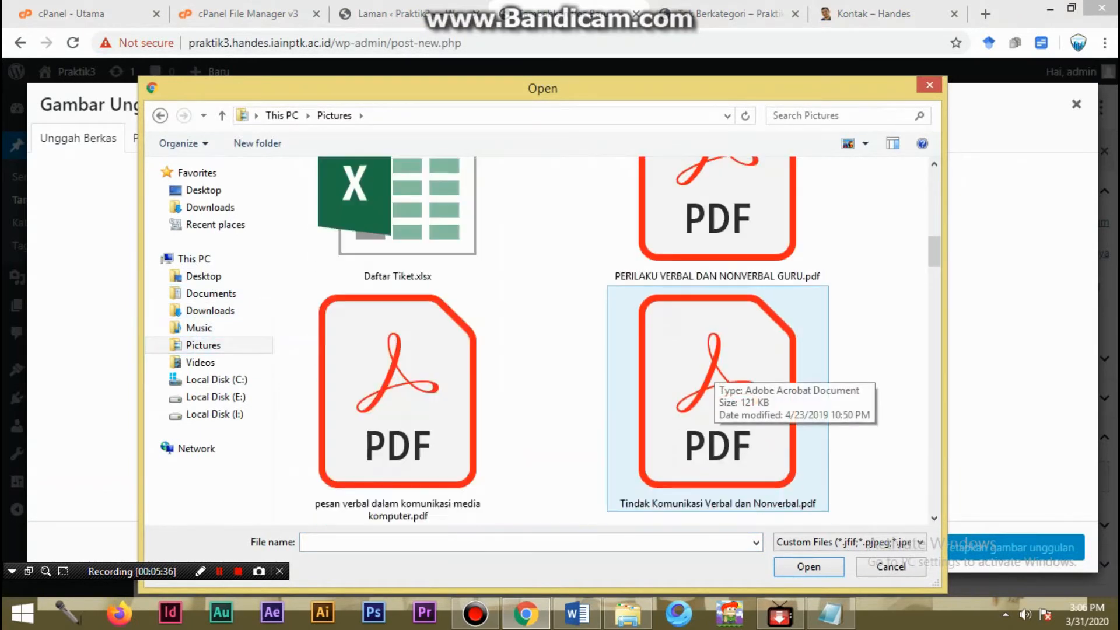
pyautogui.scroll(-10, 717, 379)
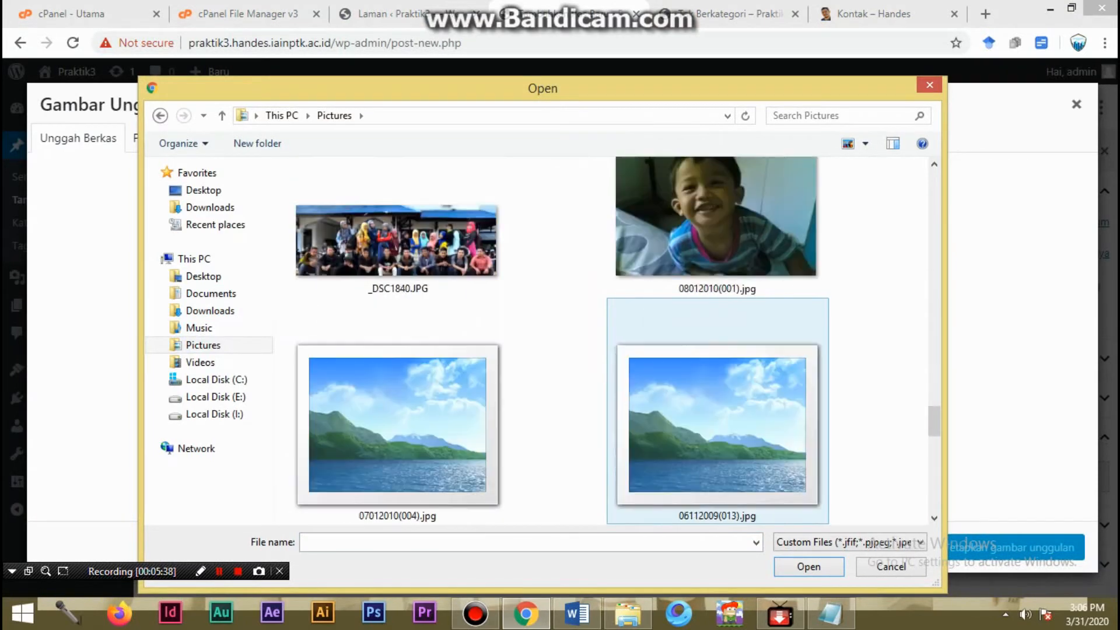
pyautogui.scroll(10, 718, 350)
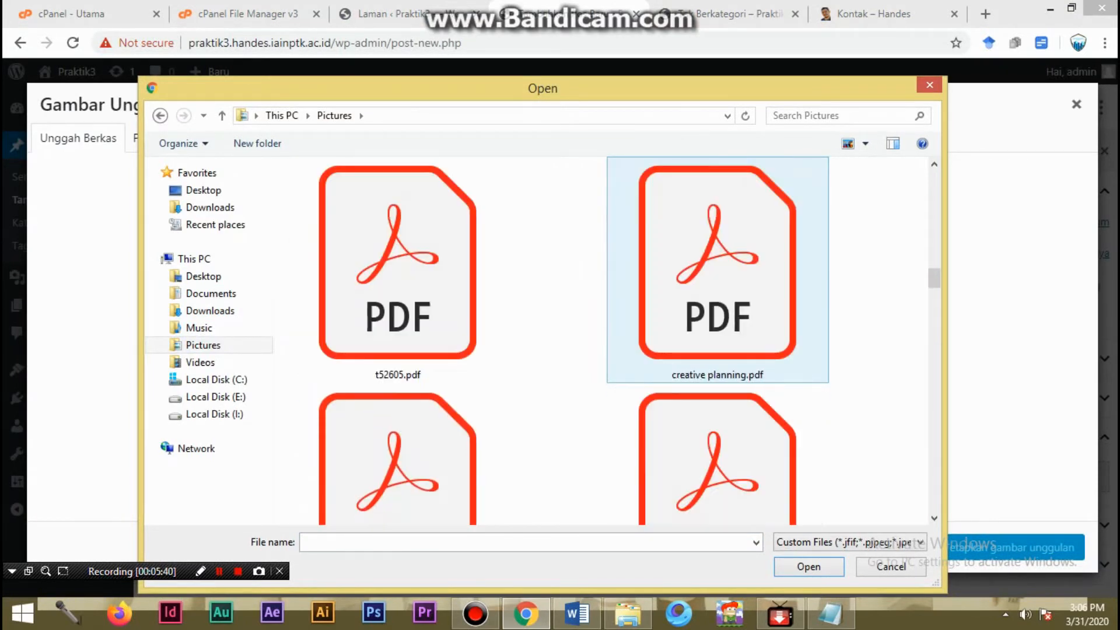
pyautogui.scroll(10, 717, 350)
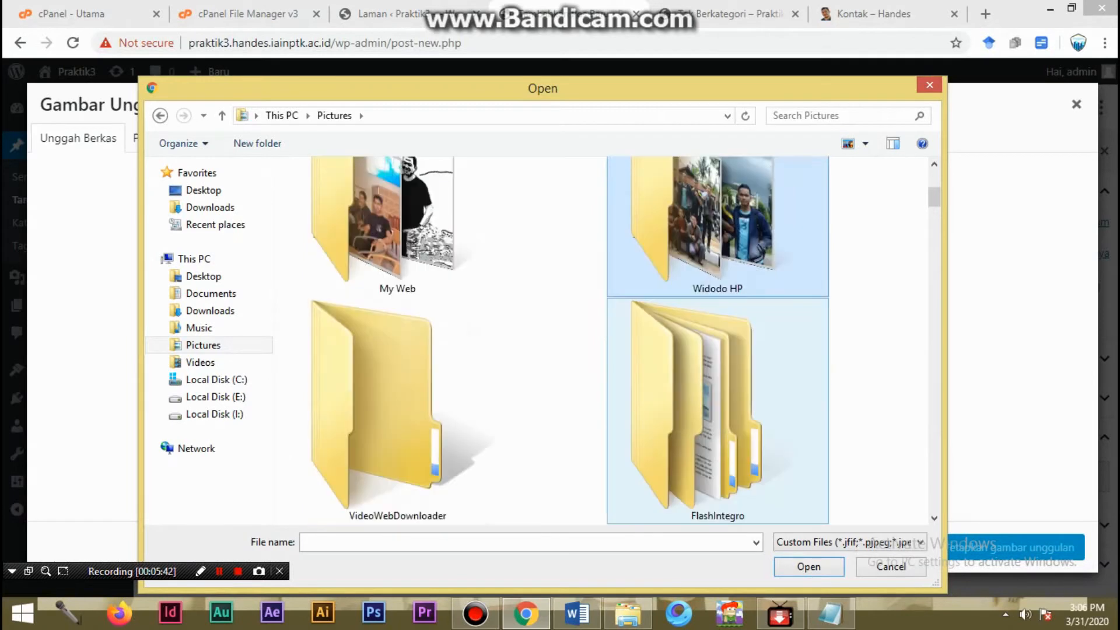
pyautogui.scroll(-3, 718, 408)
pyautogui.doubleClick(397, 408)
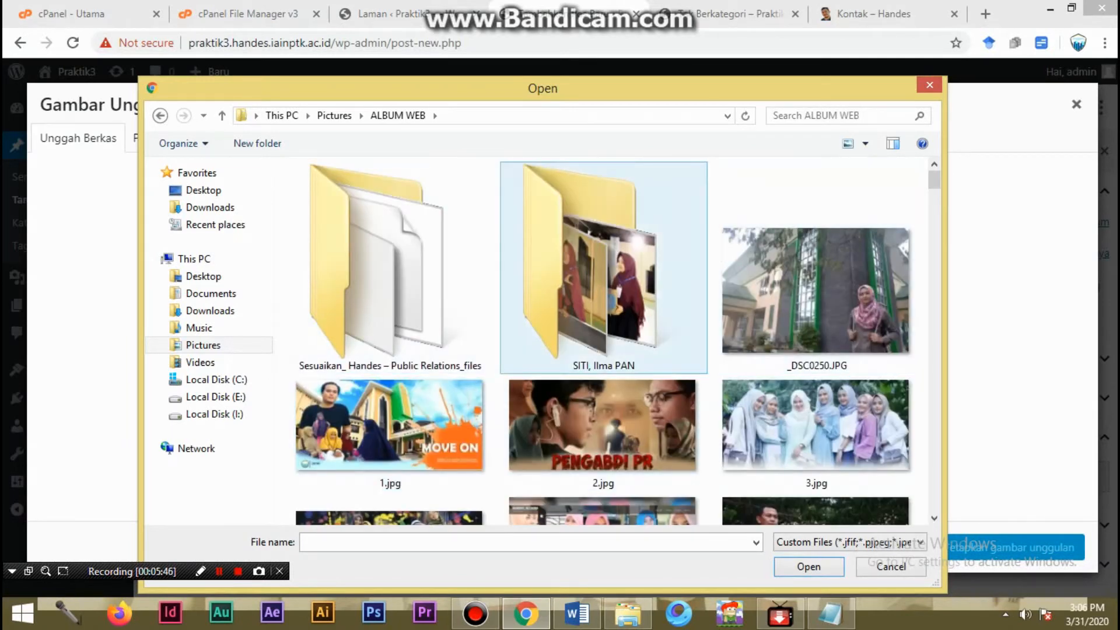
# - Check the file properties of 3.jpg, upload the image and set it as the post's featured image
pyautogui.scroll(-3, 607, 338)
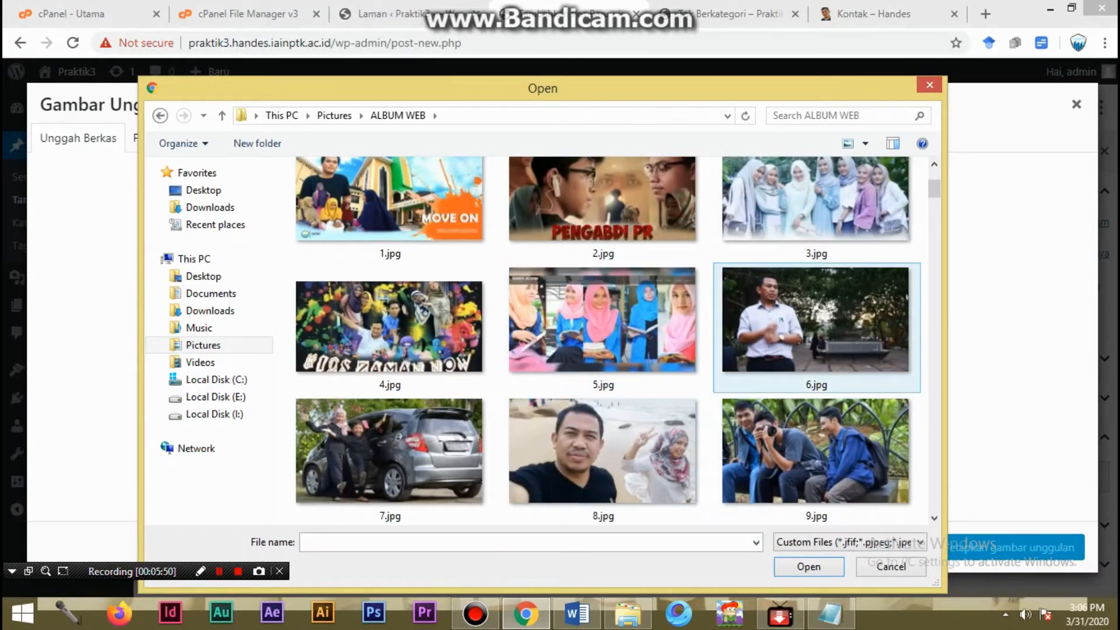
pyautogui.click(816, 204)
pyautogui.rightClick(789, 153)
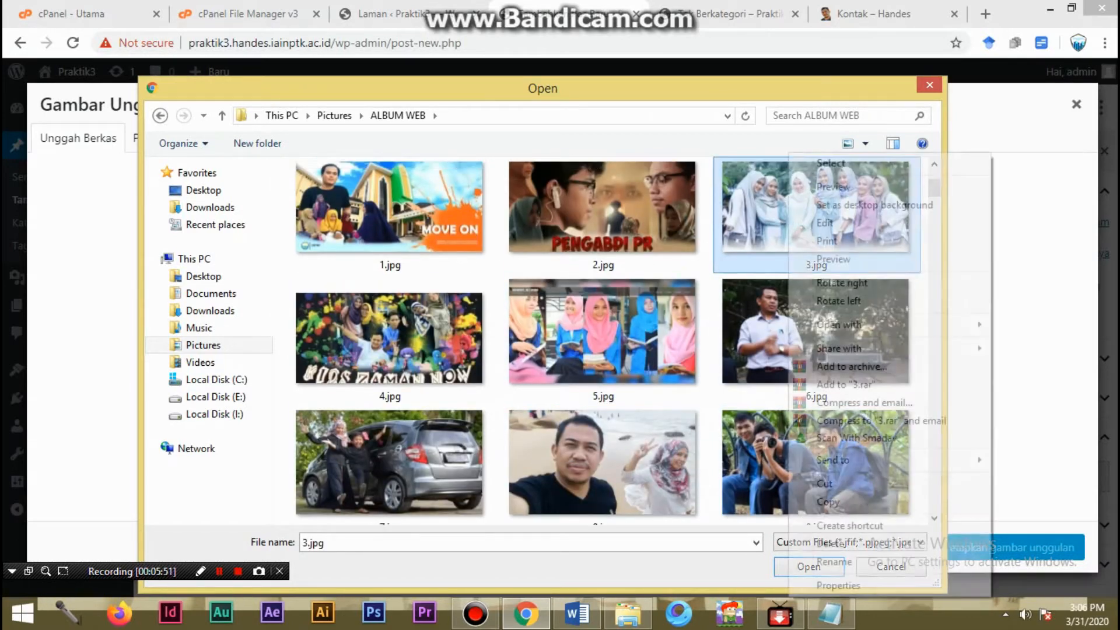
pyautogui.click(829, 585)
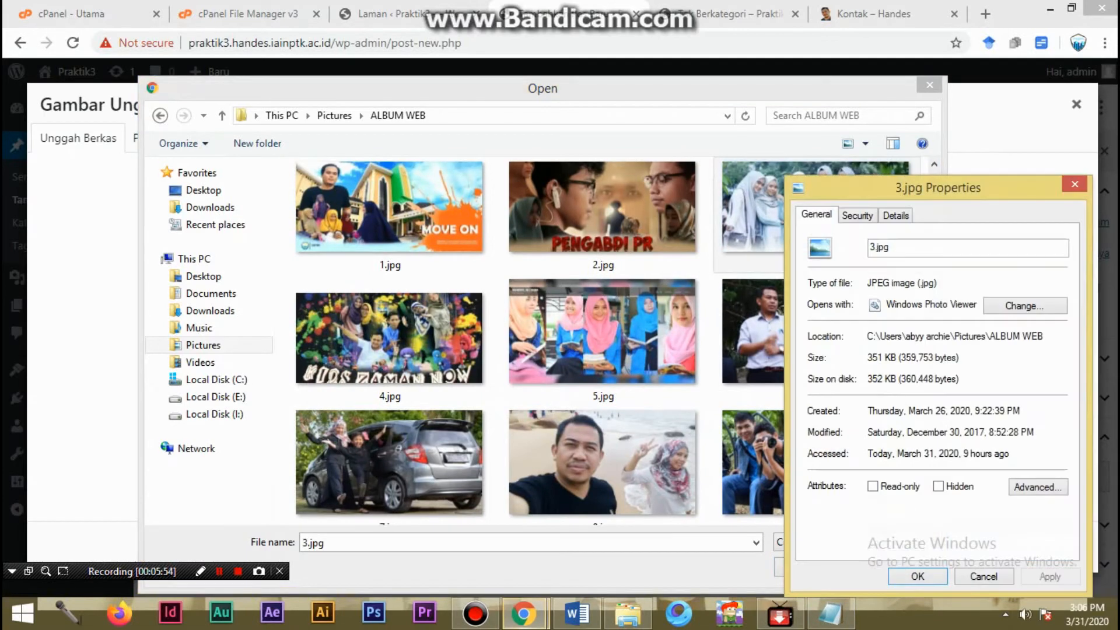
pyautogui.click(984, 576)
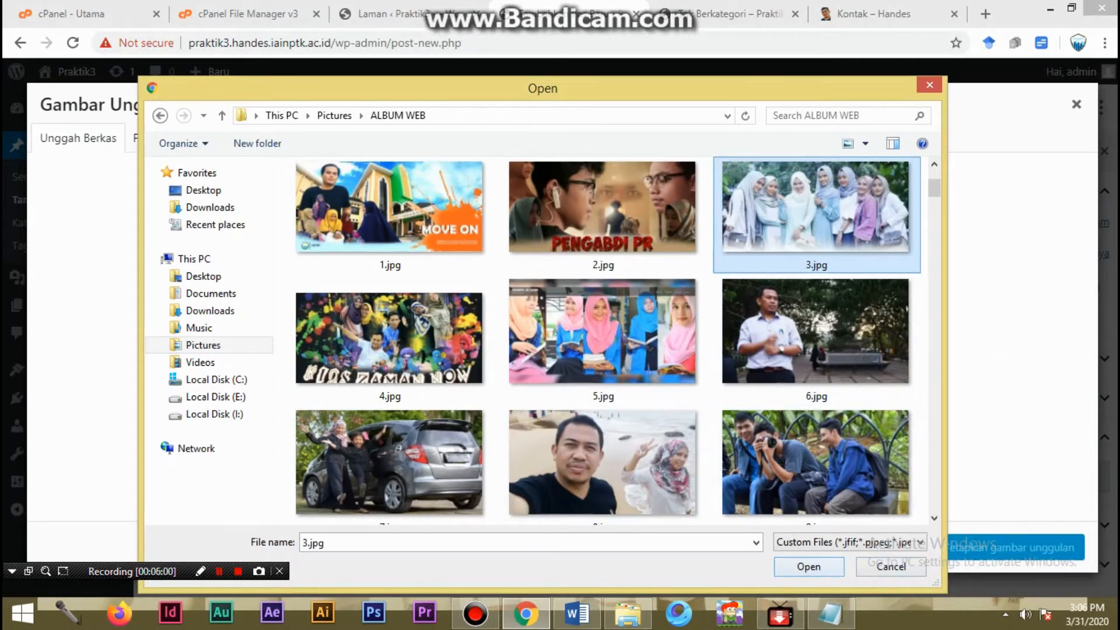
pyautogui.click(808, 567)
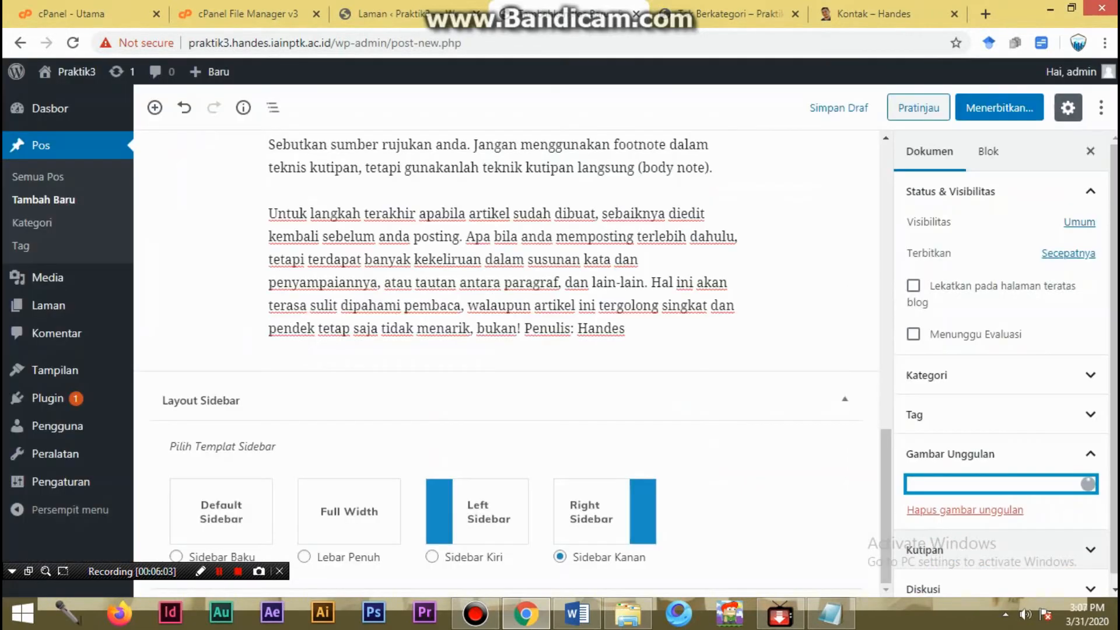
pyautogui.click(1008, 547)
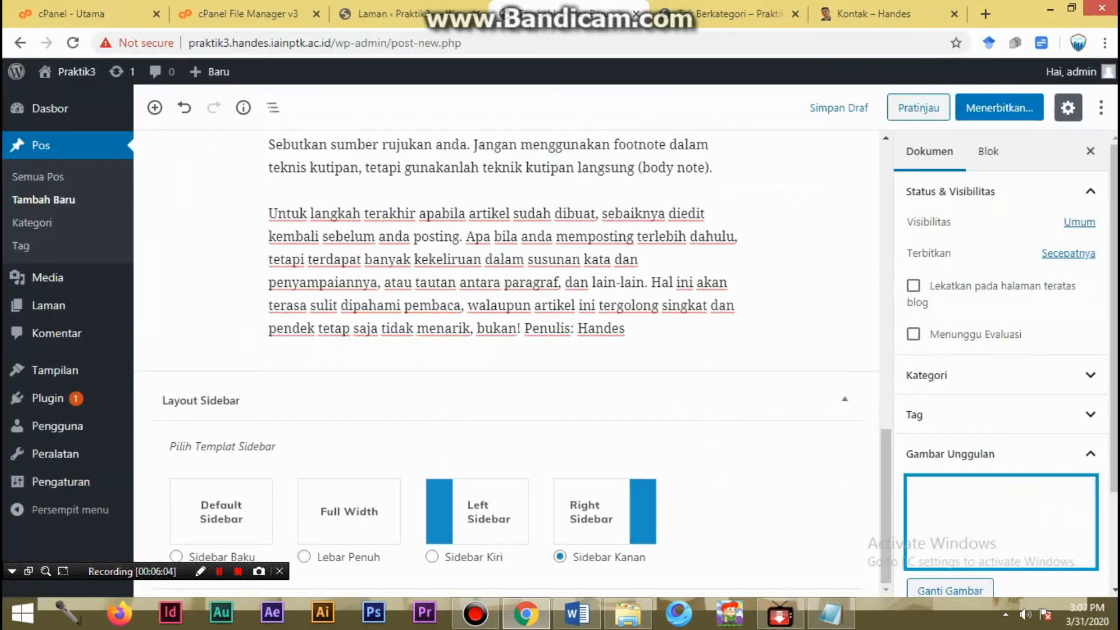
# - Create a new category named "Artikel praktis" for the post, leaving Tak Berkategori unselected
pyautogui.click(1001, 375)
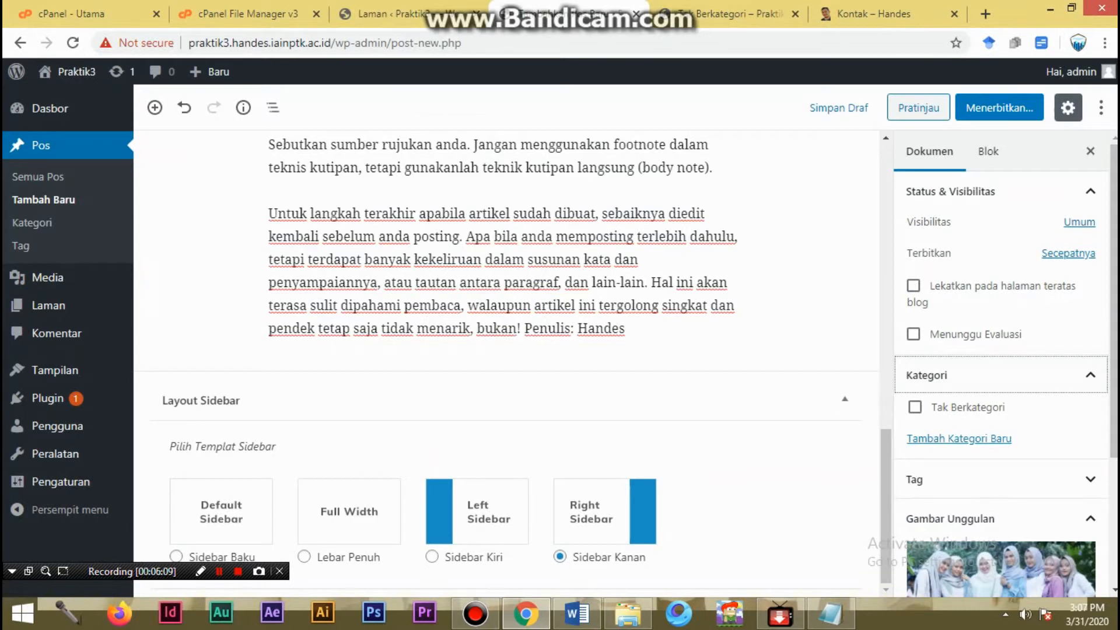
pyautogui.click(915, 407)
pyautogui.click(915, 407)
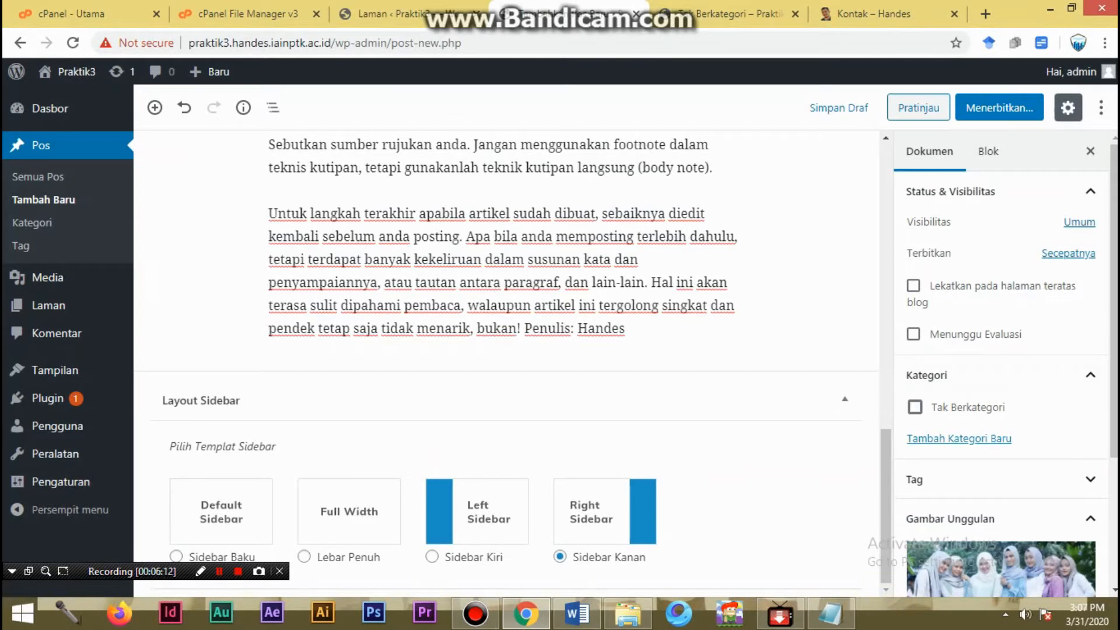
pyautogui.click(959, 439)
pyautogui.click(1002, 489)
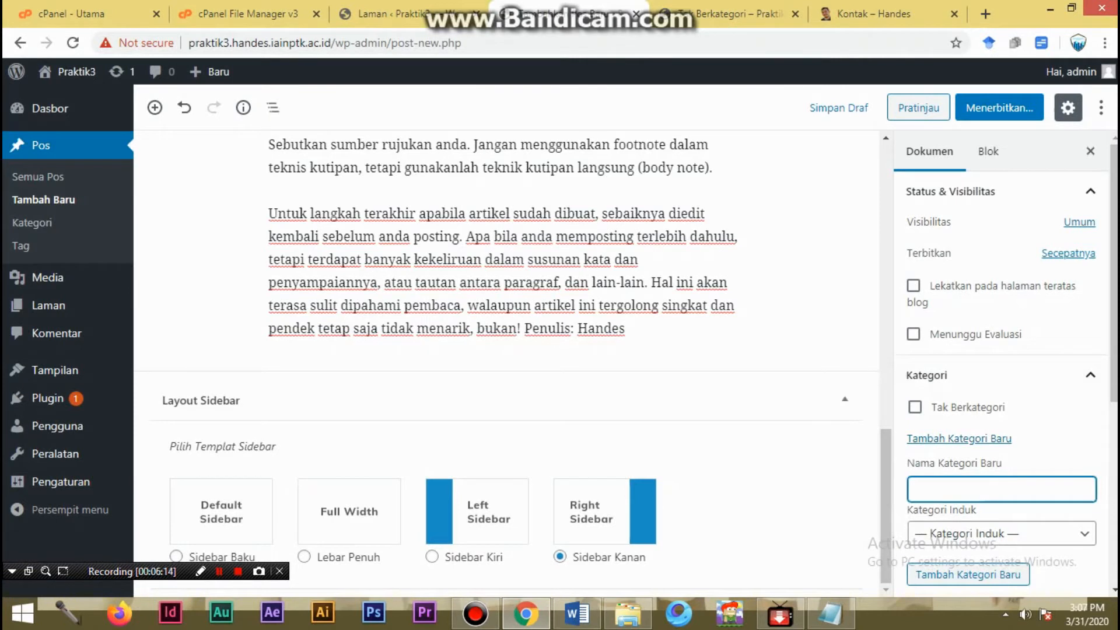
pyautogui.write('Artikeln praktis')
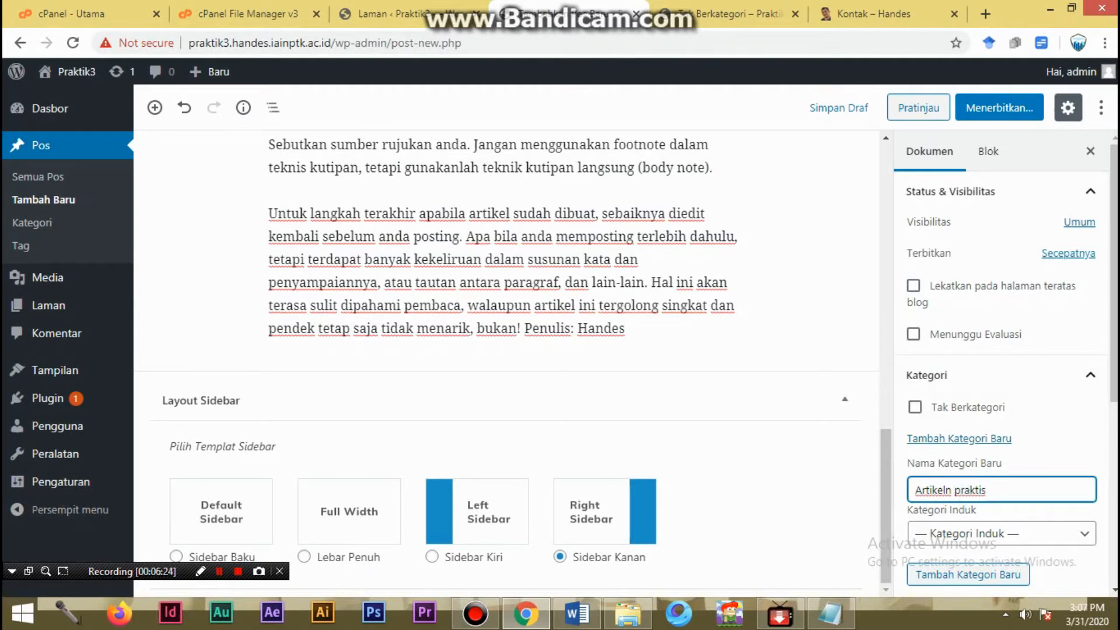
pyautogui.press('BackSpace')
pyautogui.scroll(-4, 1002, 377)
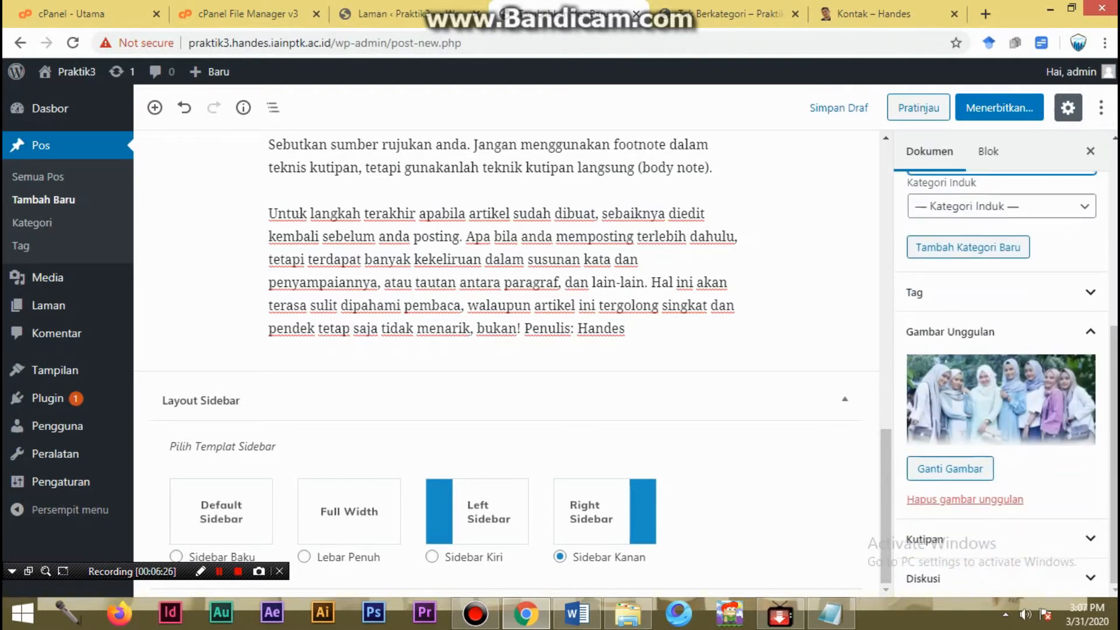
pyautogui.scroll(1, 1002, 377)
pyautogui.scroll(-1, 1002, 377)
pyautogui.scroll(5, 1002, 377)
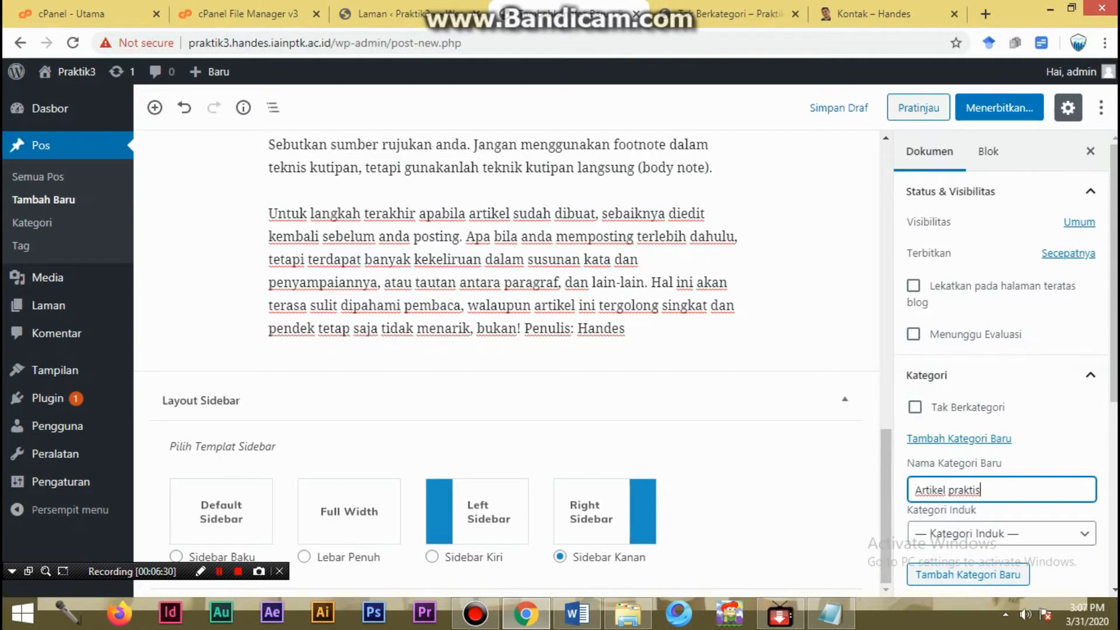
pyautogui.press('Return')
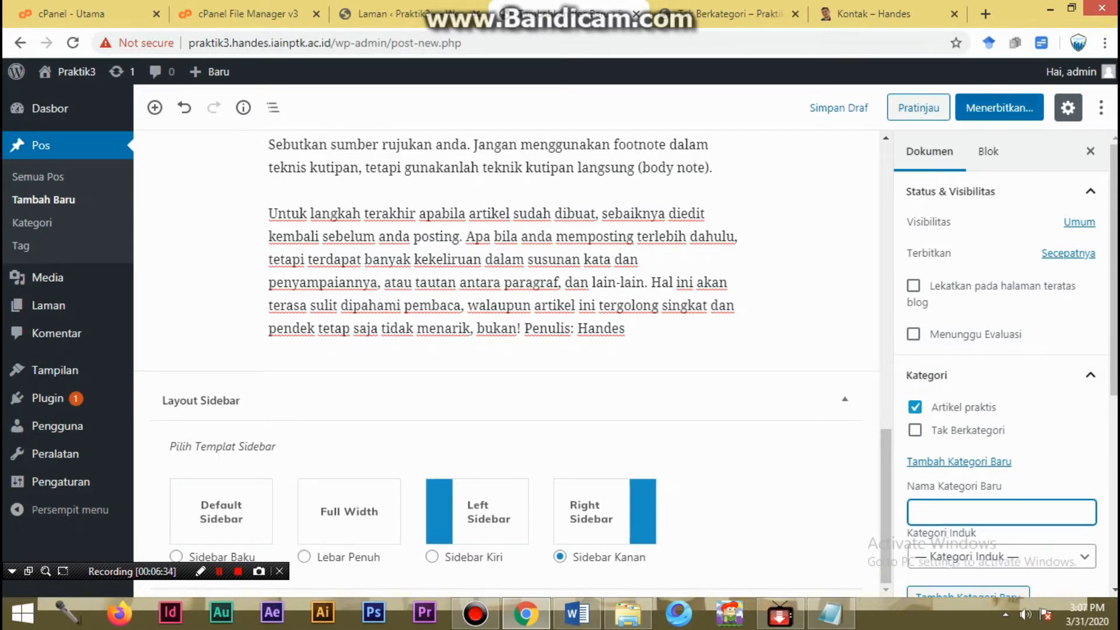
# - Publish the post, open its live page and review the featured image, text and sidebar
pyautogui.click(1000, 108)
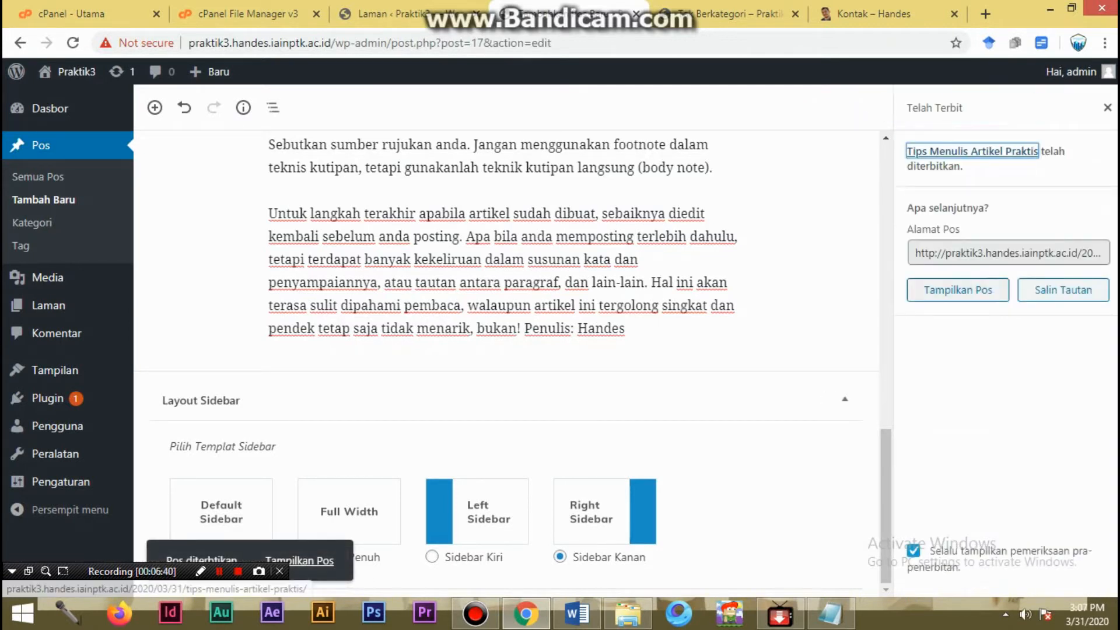
pyautogui.rightClick(957, 295)
pyautogui.click(958, 288)
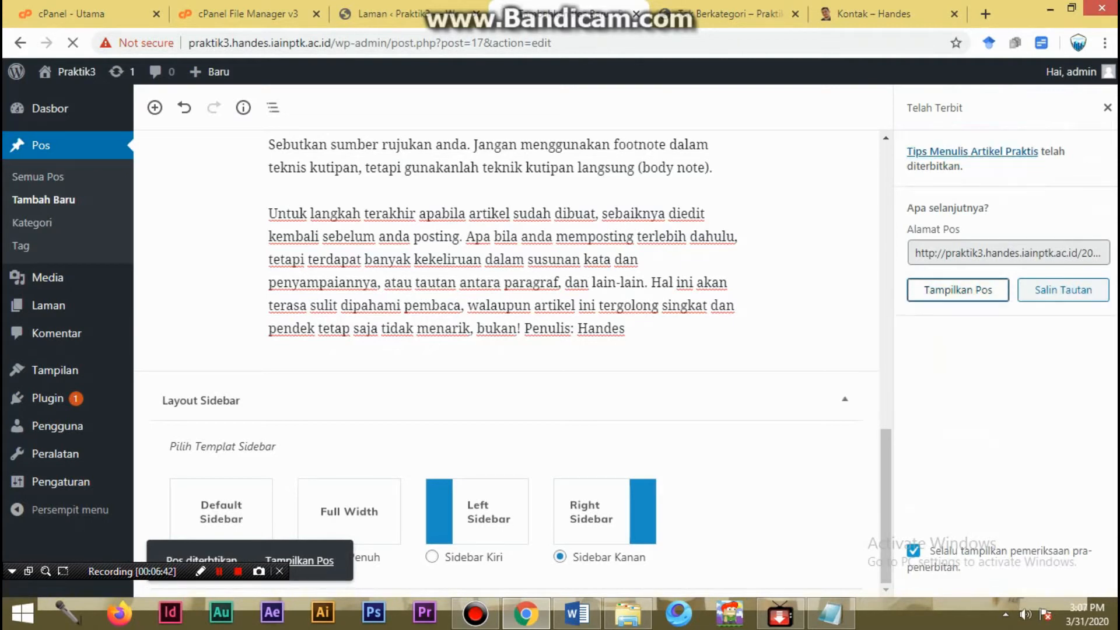
pyautogui.scroll(-10, 423, 341)
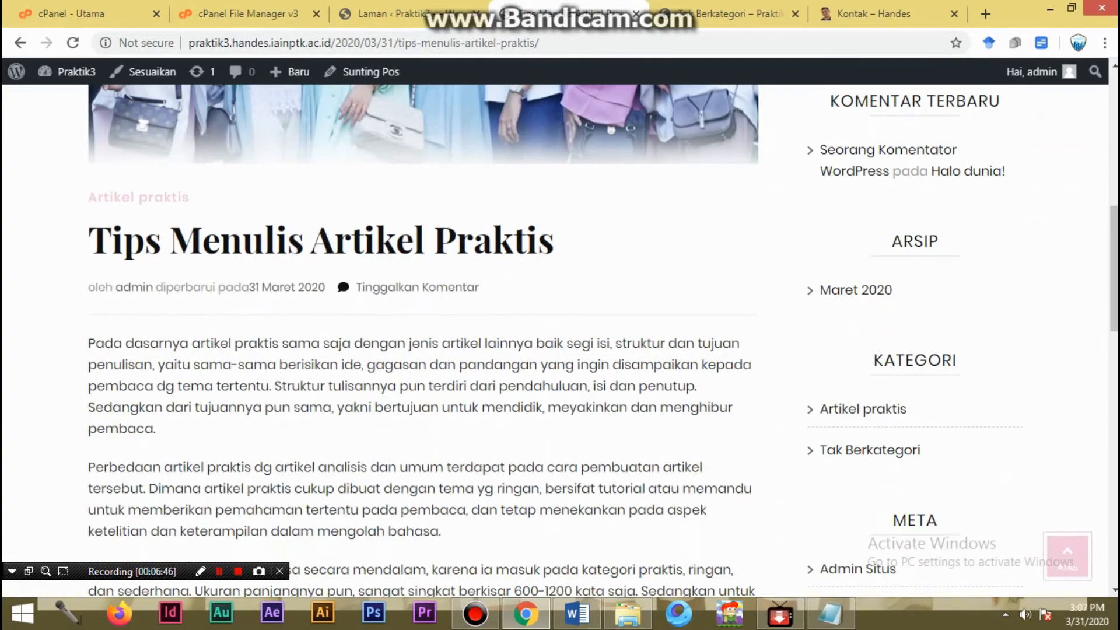
pyautogui.scroll(-15, 423, 341)
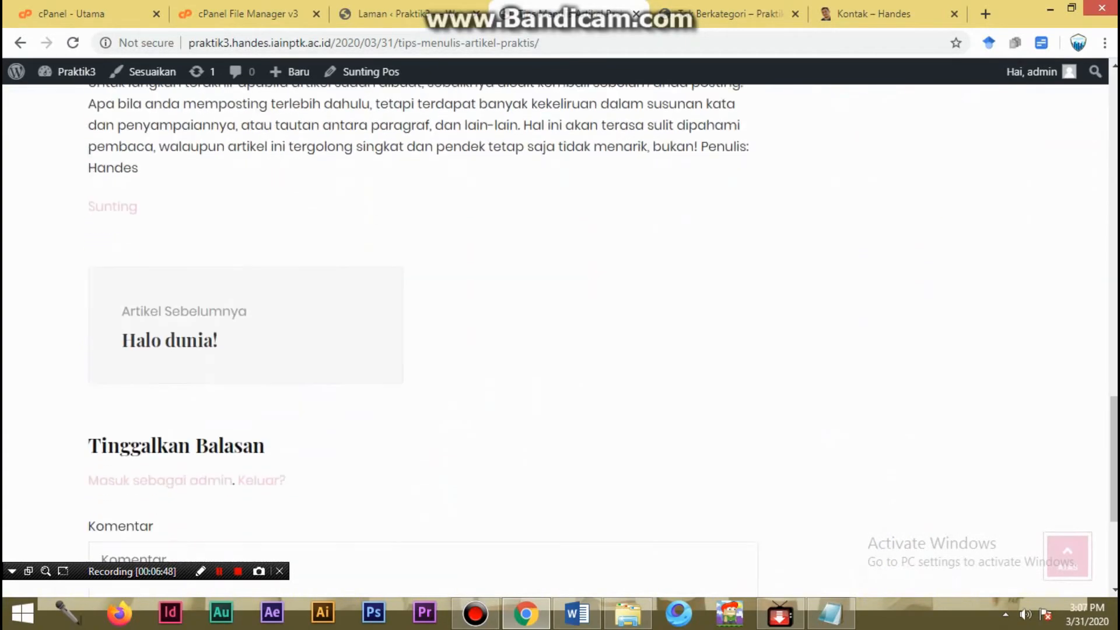
pyautogui.scroll(15, 423, 341)
pyautogui.scroll(-2, 423, 341)
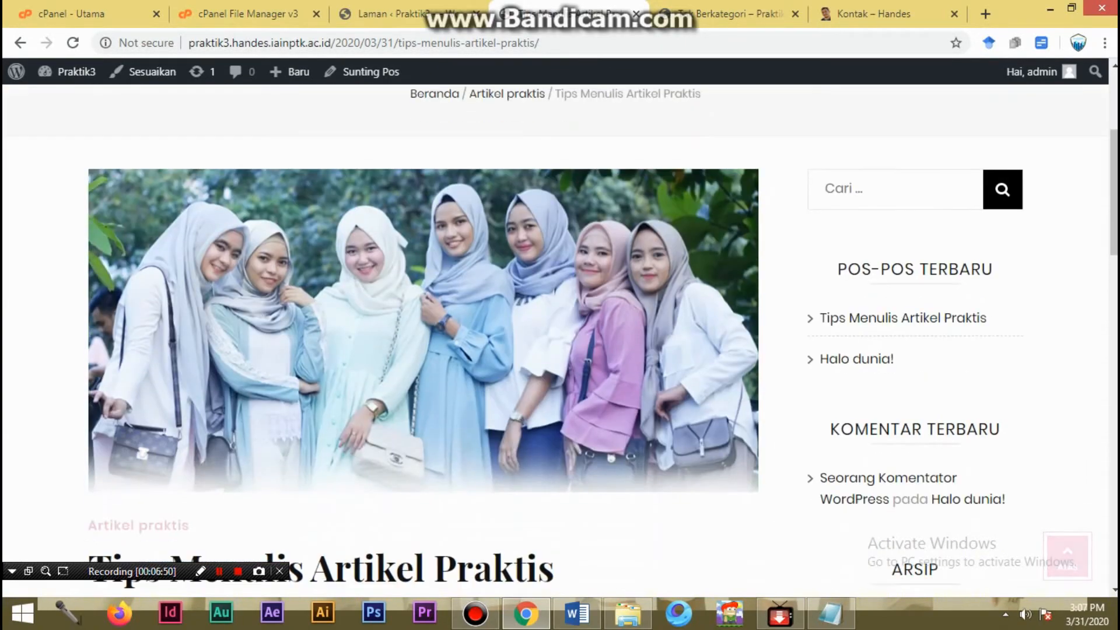
pyautogui.scroll(4, 423, 342)
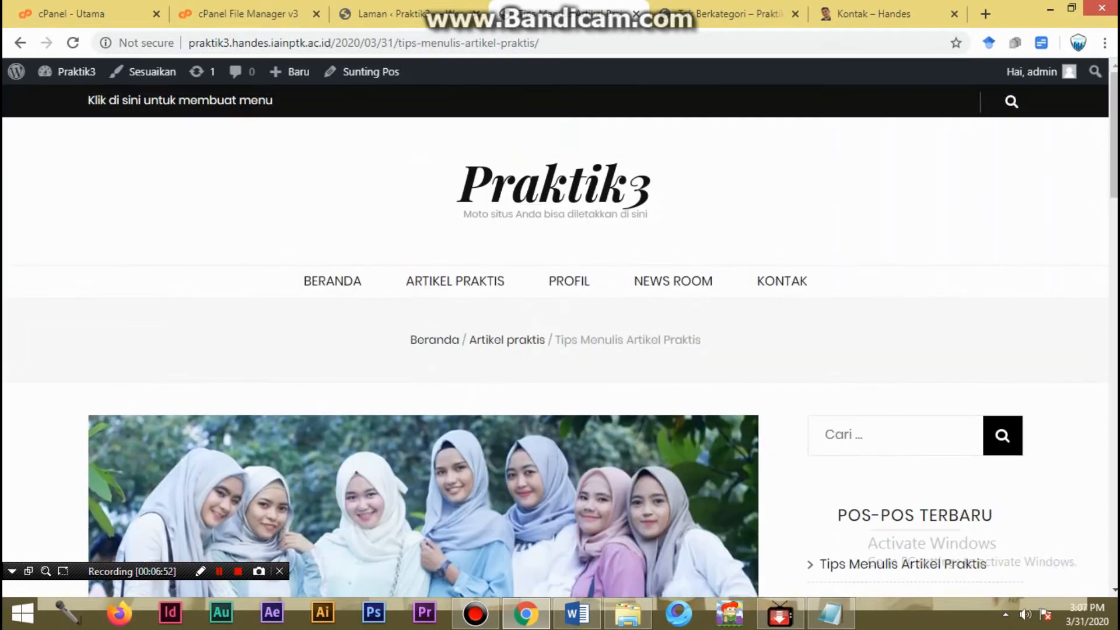
pyautogui.scroll(-3, 423, 341)
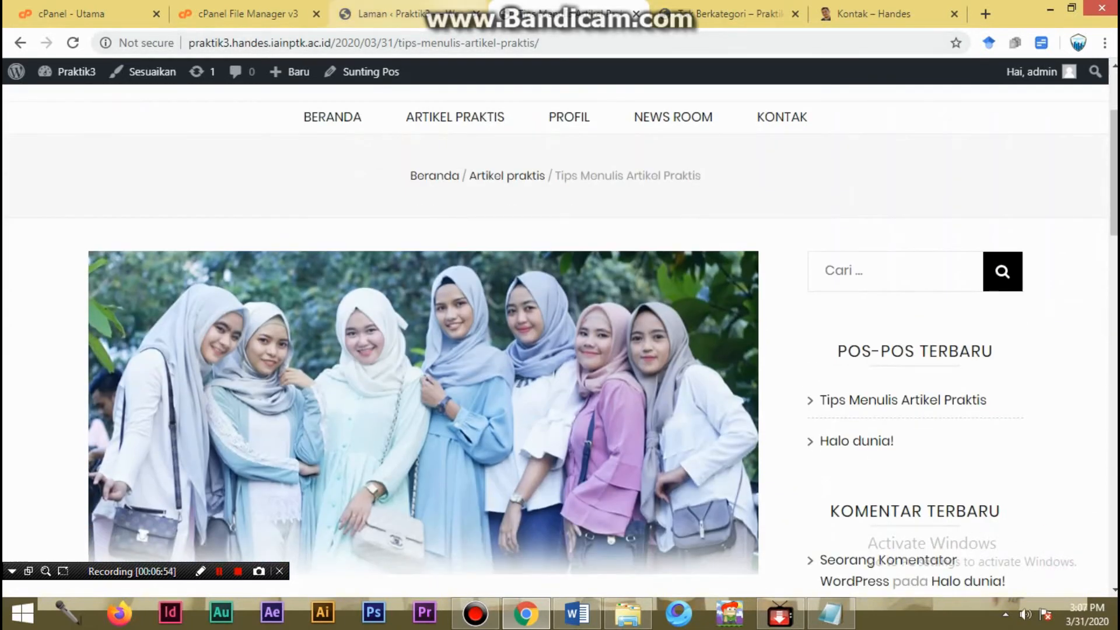
# - Open the site's NEWS ROOM menu item, examine which category it shows, and return to the admin's page list
pyautogui.click(385, 14)
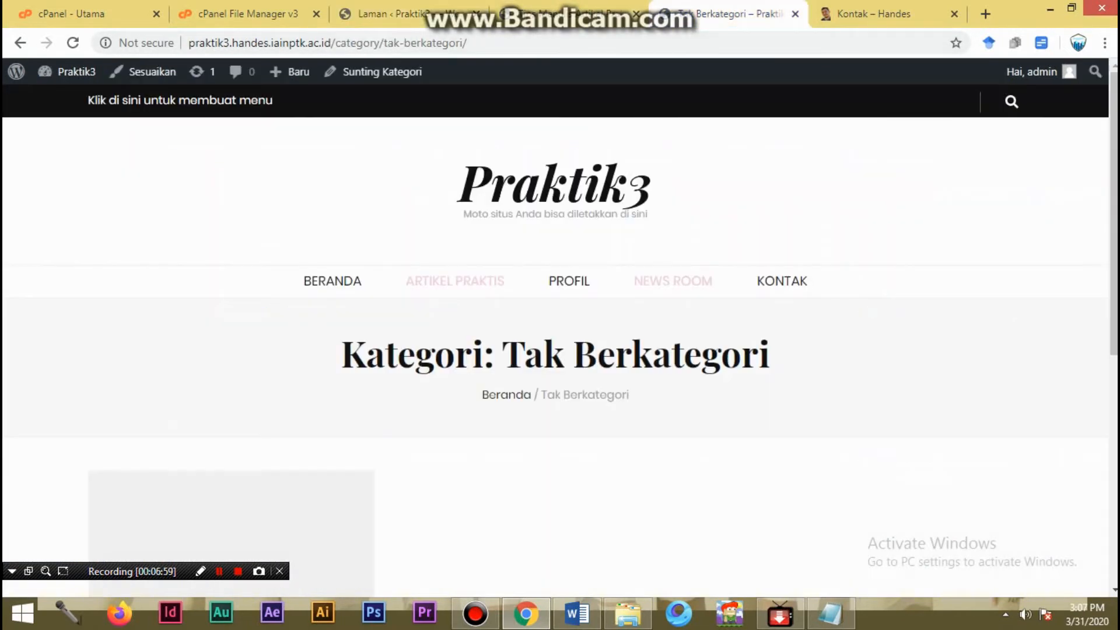
pyautogui.click(738, 14)
pyautogui.click(569, 14)
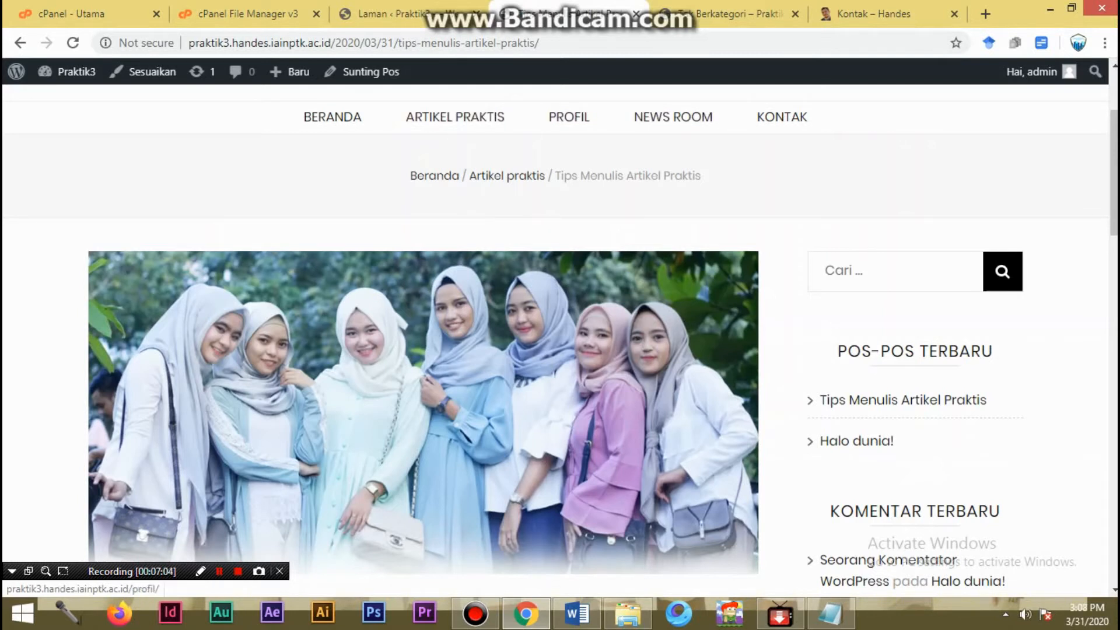
pyautogui.click(672, 117)
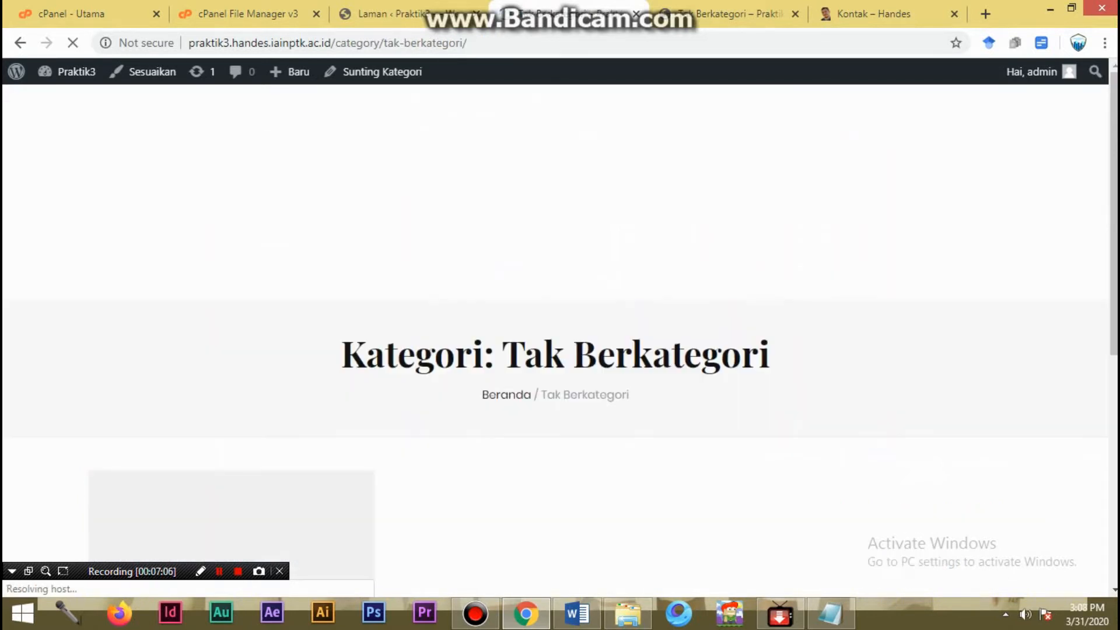
pyautogui.scroll(-4, 560, 350)
pyautogui.scroll(3, 561, 350)
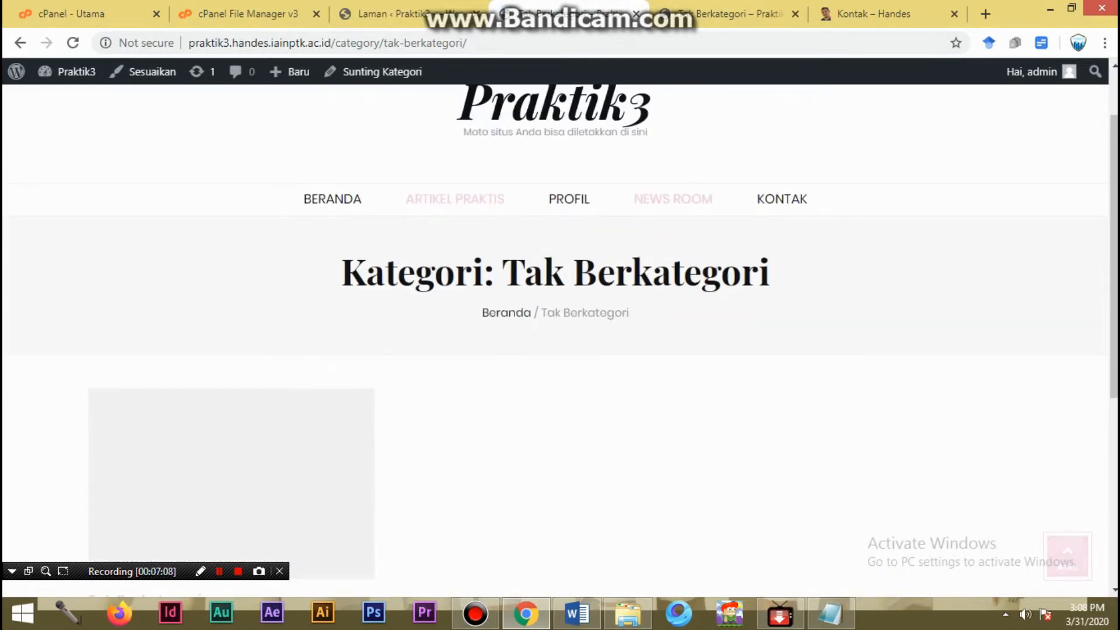
pyautogui.moveTo(524, 272); pyautogui.dragTo(759, 272)
pyautogui.click(382, 14)
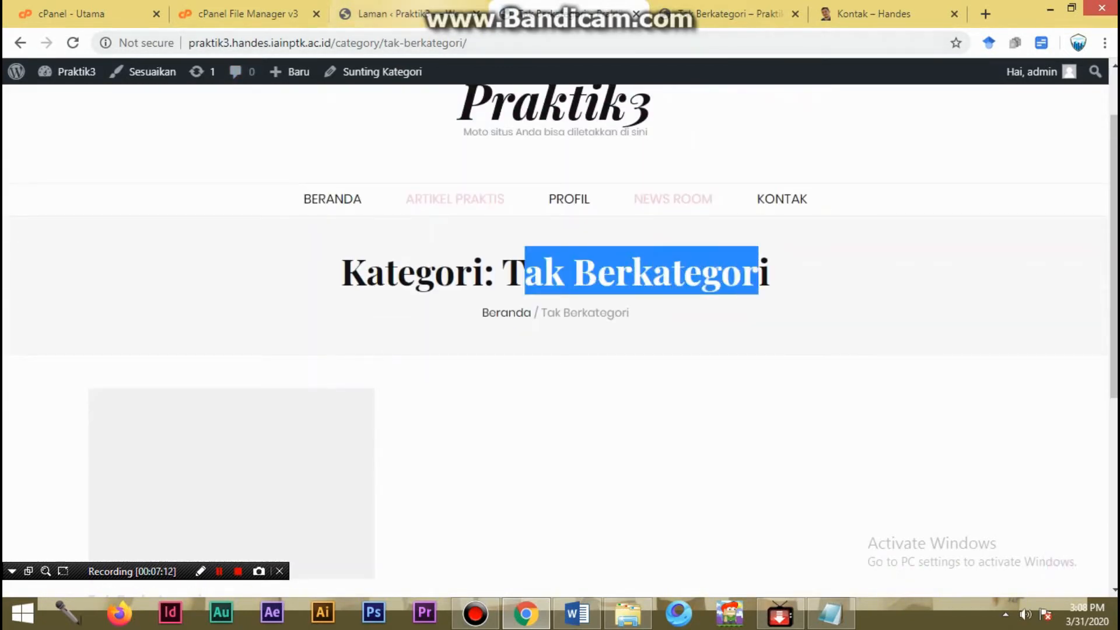
# - Open the editor for a new post in a separate browser tab
pyautogui.moveTo(58, 146)
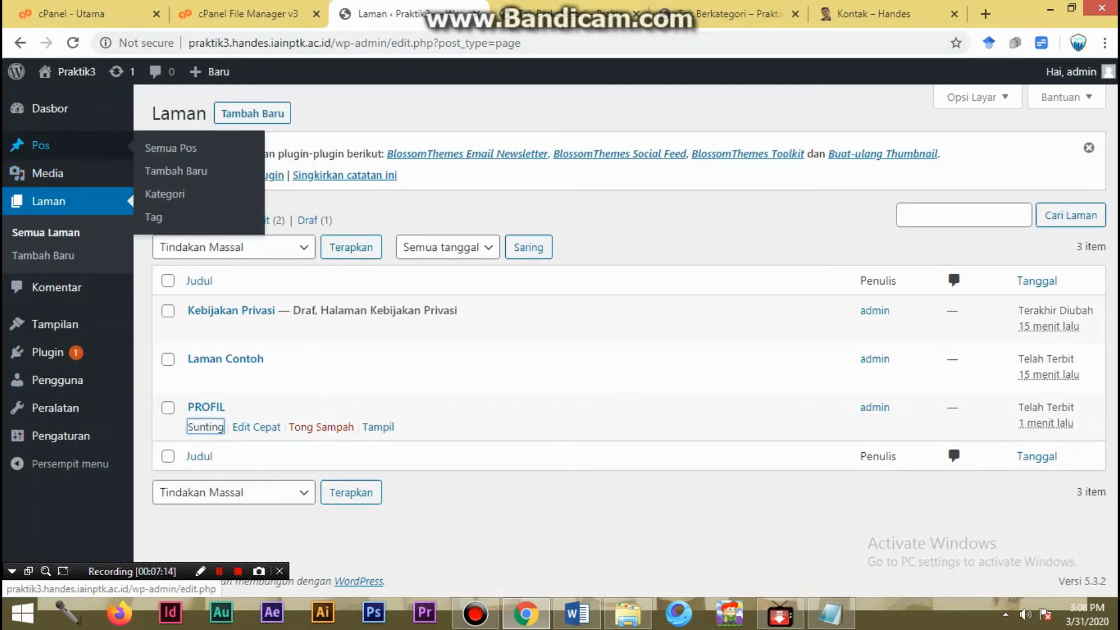
pyautogui.rightClick(168, 170)
pyautogui.click(232, 179)
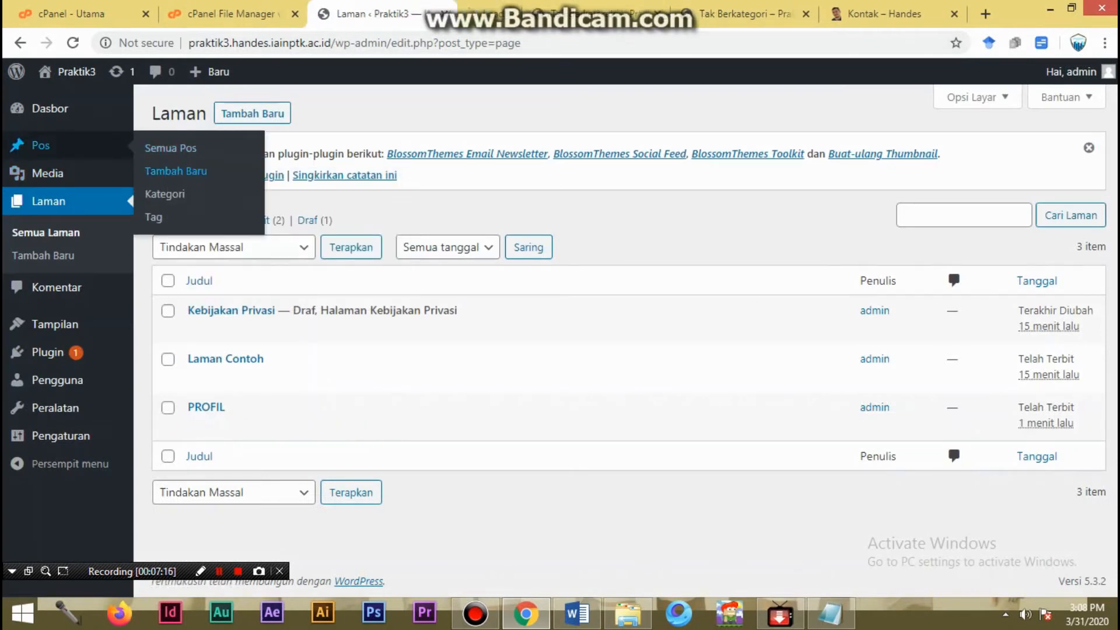
pyautogui.click(484, 13)
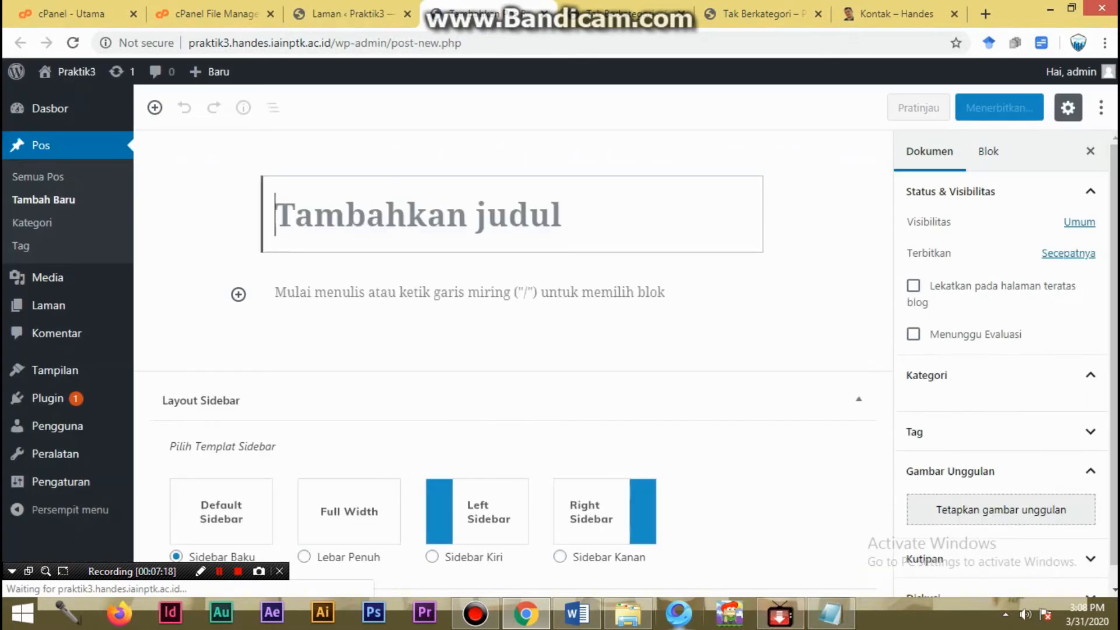
# - Open Orientasi Pemustaka.docx, copy its headline and paste it as the new post's title
pyautogui.click(629, 615)
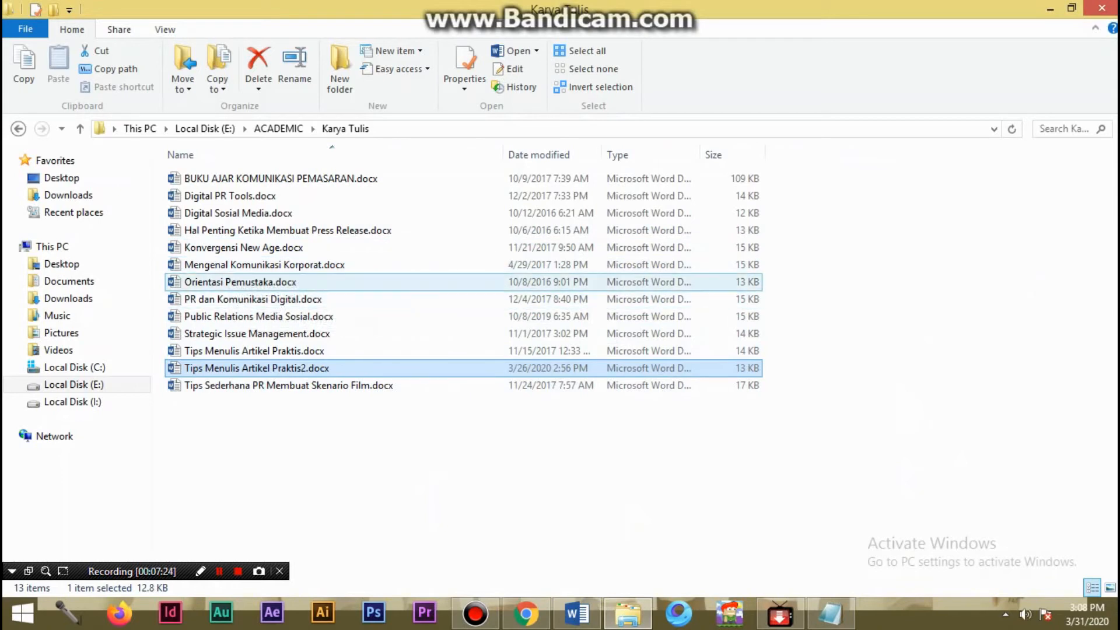
pyautogui.doubleClick(239, 281)
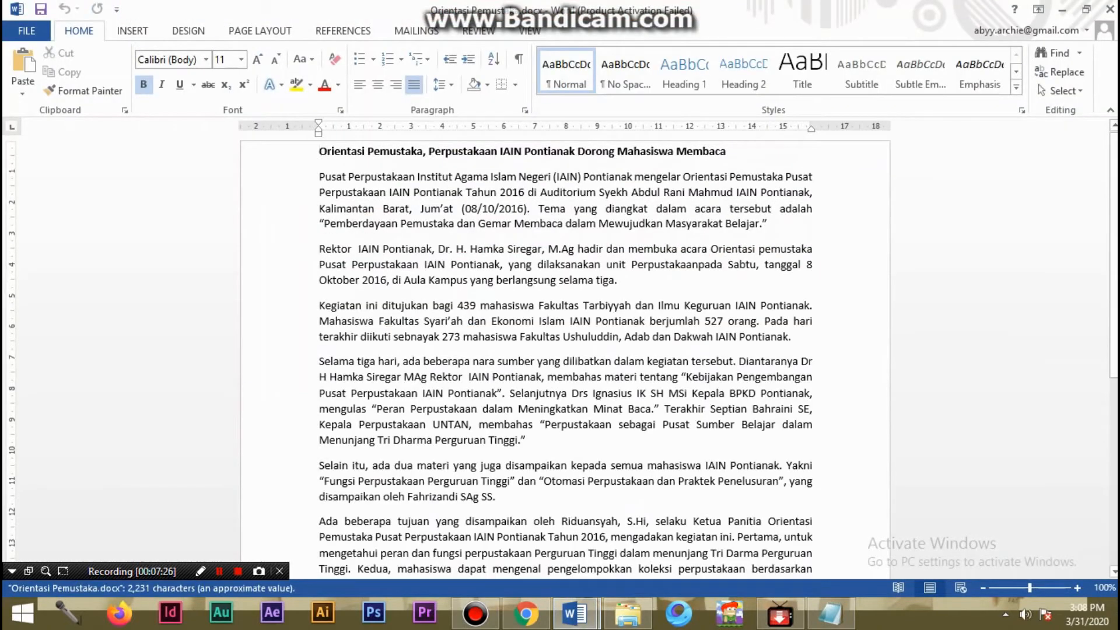
pyautogui.hotkey('shift', 'Down')
pyautogui.hotkey('ctrl', 'c')
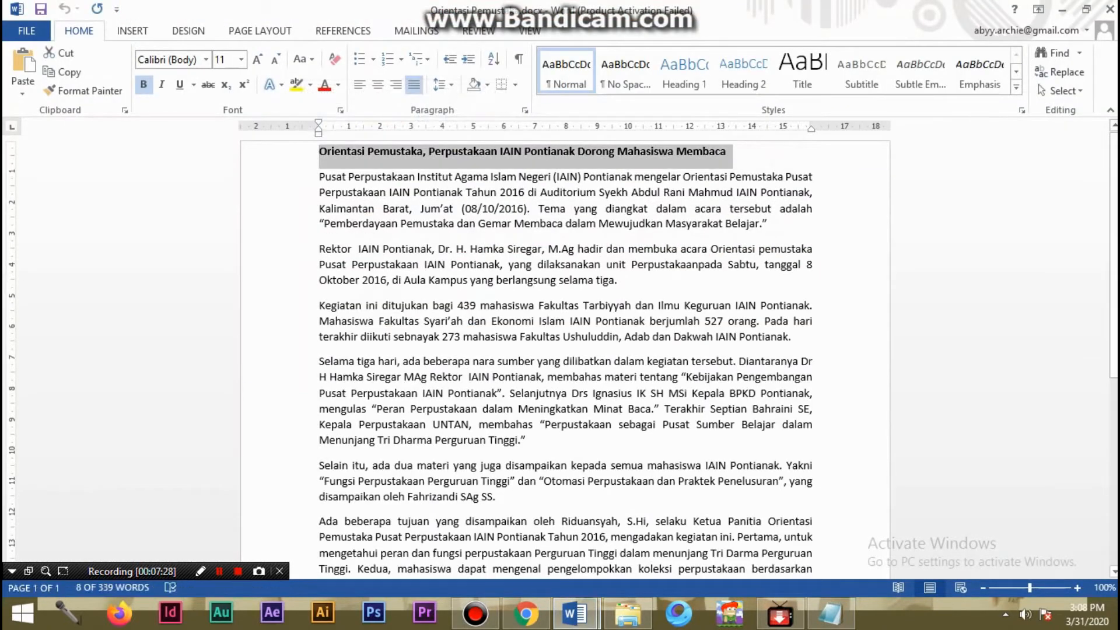
pyautogui.click(527, 613)
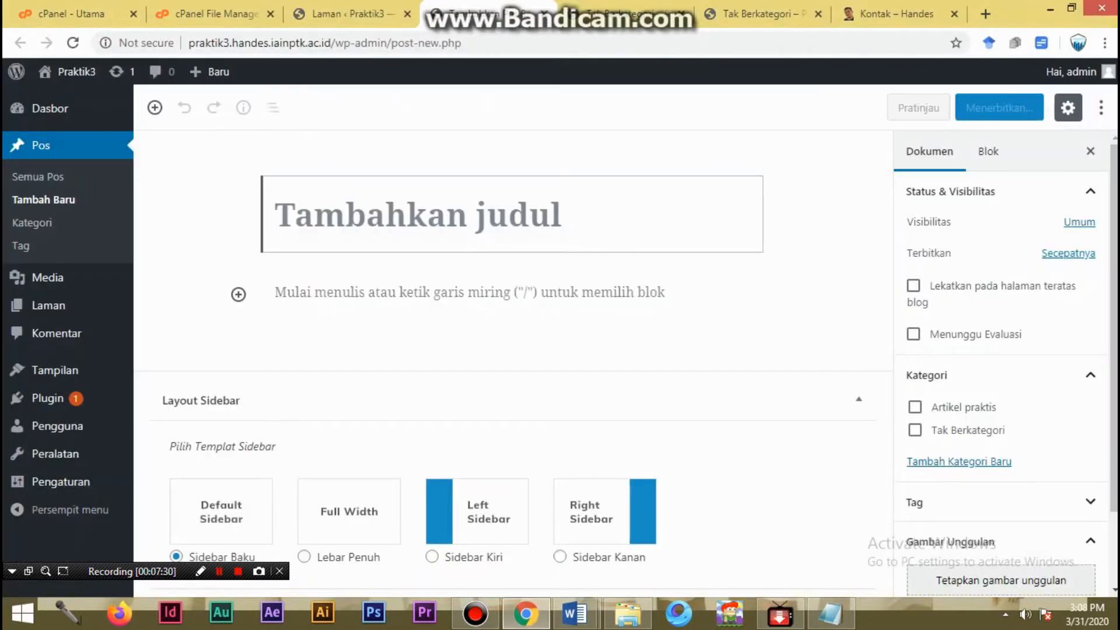
pyautogui.hotkey('ctrl', 'v')
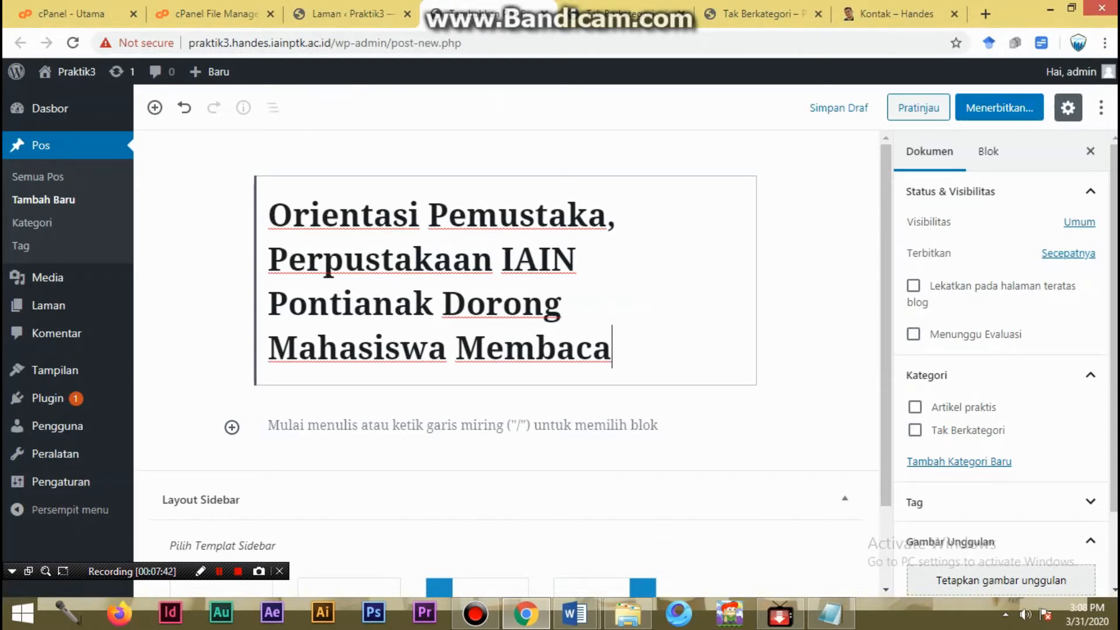
# - Back in the Orientasi Pemustaka Word document, add a closing line "Penulis:" followed by the author's name below the last paragraph
pyautogui.click(463, 426)
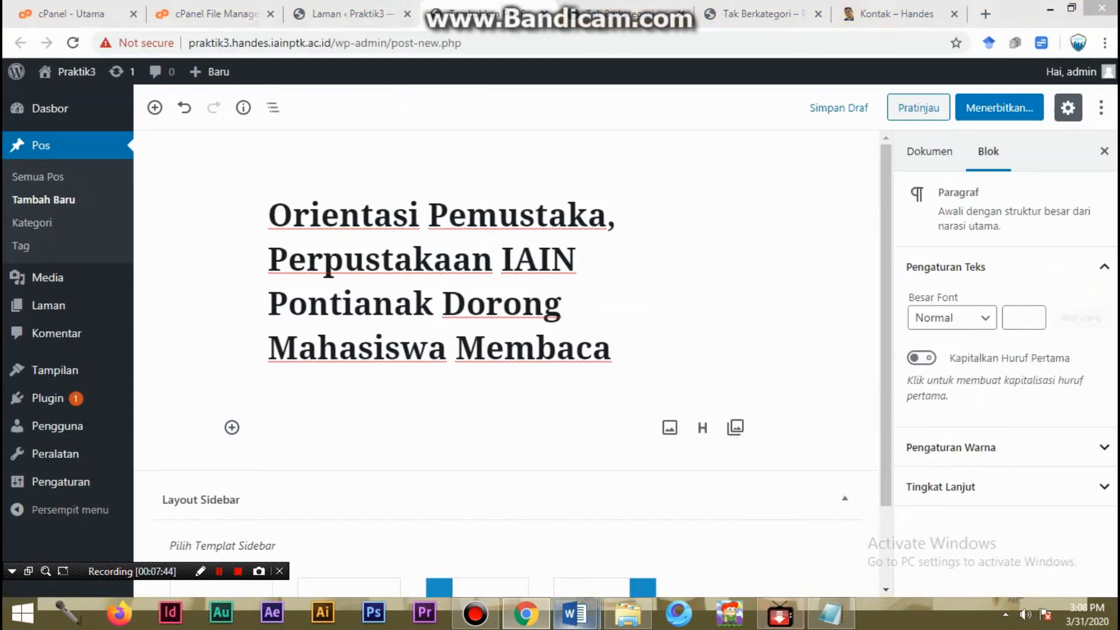
pyautogui.moveTo(574, 613)
pyautogui.click(671, 520)
pyautogui.hotkey('ctrl', 'End')
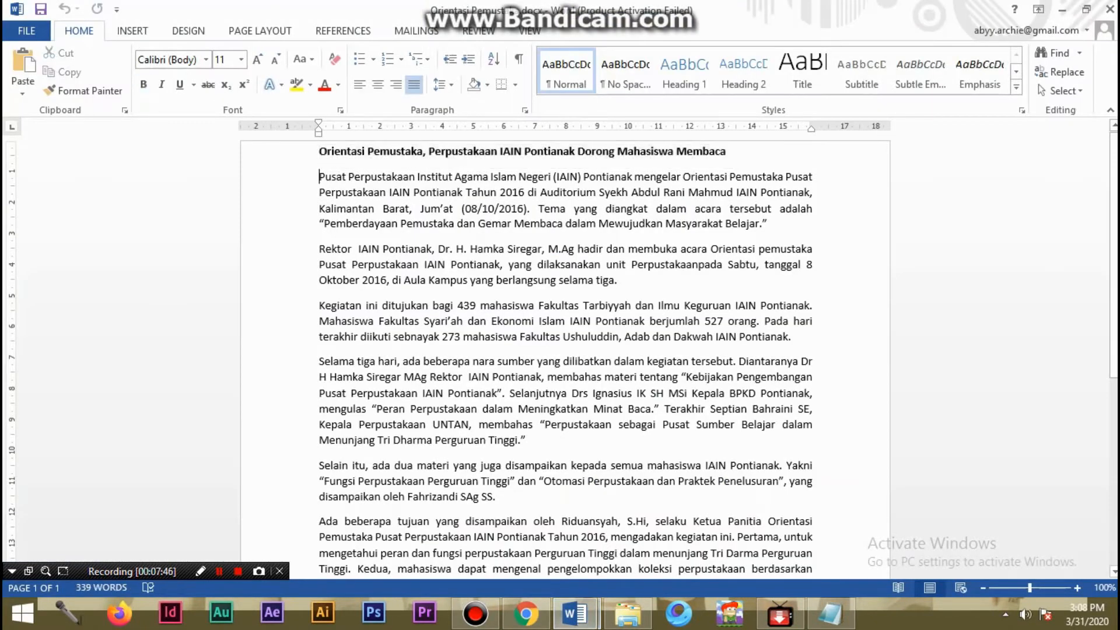
pyautogui.hotkey('ctrl', 'a')
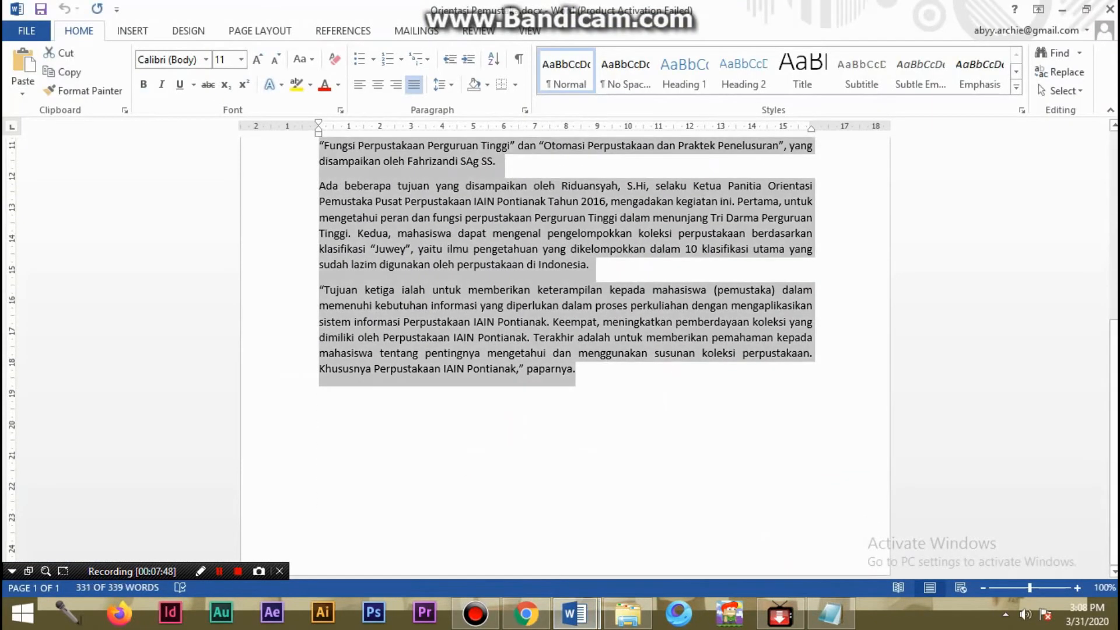
pyautogui.hotkey('ctrl', 'End')
pyautogui.press('Return')
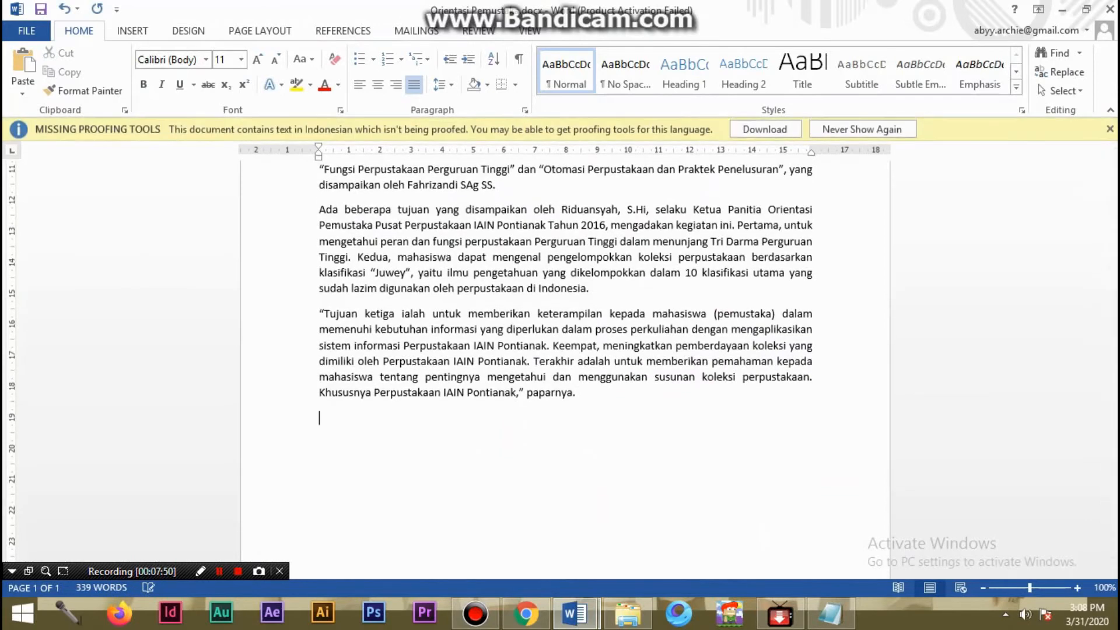
pyautogui.write('Penulis: Handes')
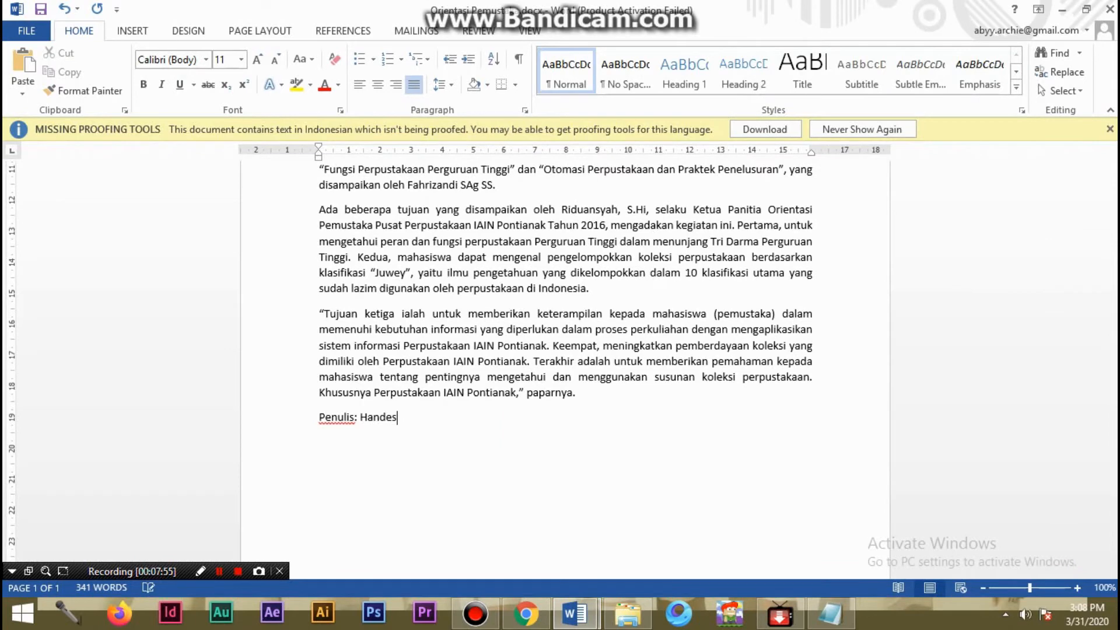
# - Copy the article text below the headline, including the author line, into the post body and review the pasted paragraphs
pyautogui.scroll(8, 565, 362)
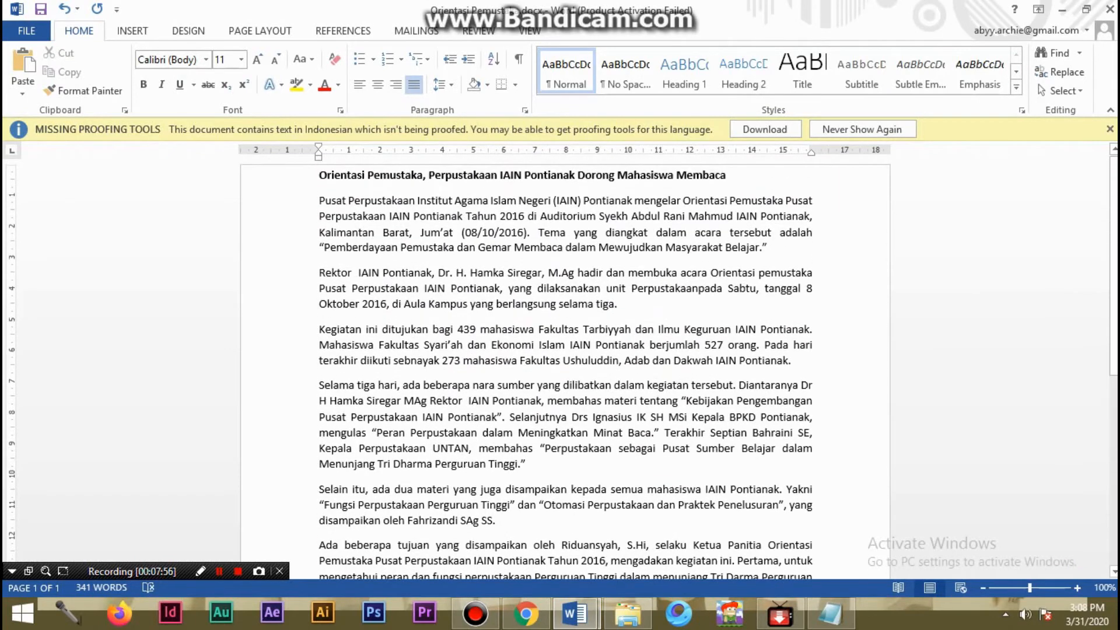
pyautogui.keyDown('shift'); pyautogui.click(319, 201); pyautogui.keyUp('shift')
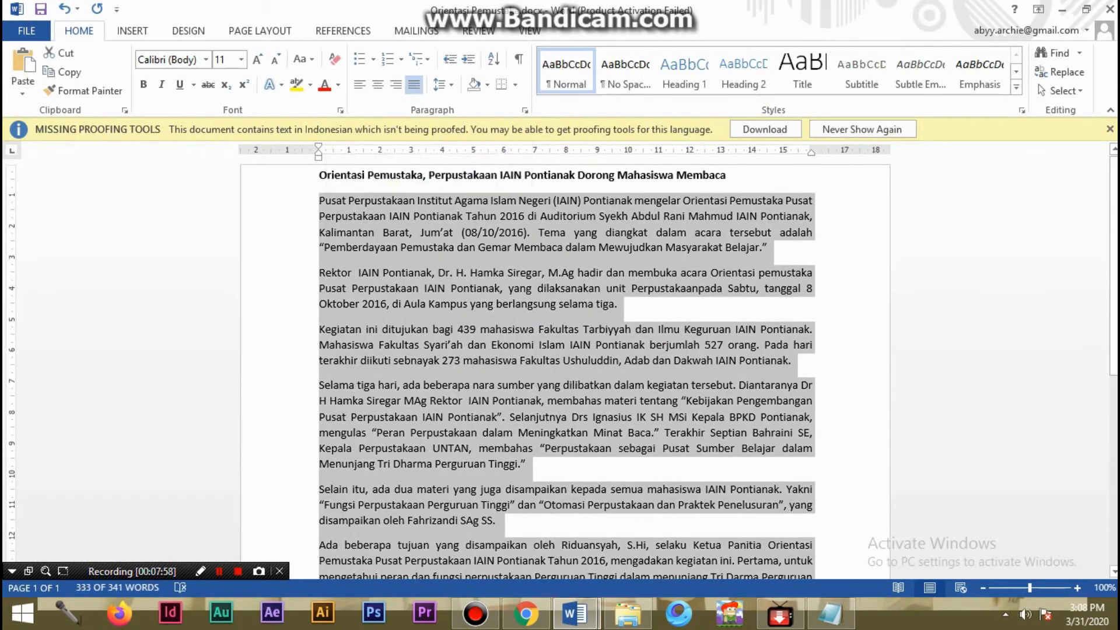
pyautogui.click(525, 613)
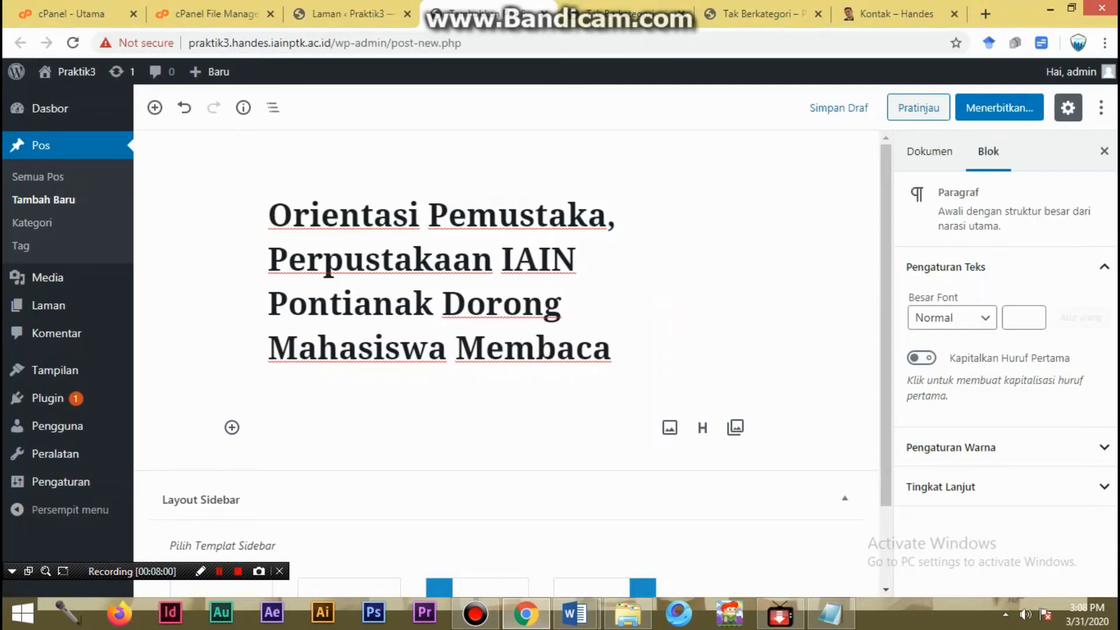
pyautogui.rightClick(312, 199)
pyautogui.click(350, 299)
pyautogui.scroll(15, 530, 364)
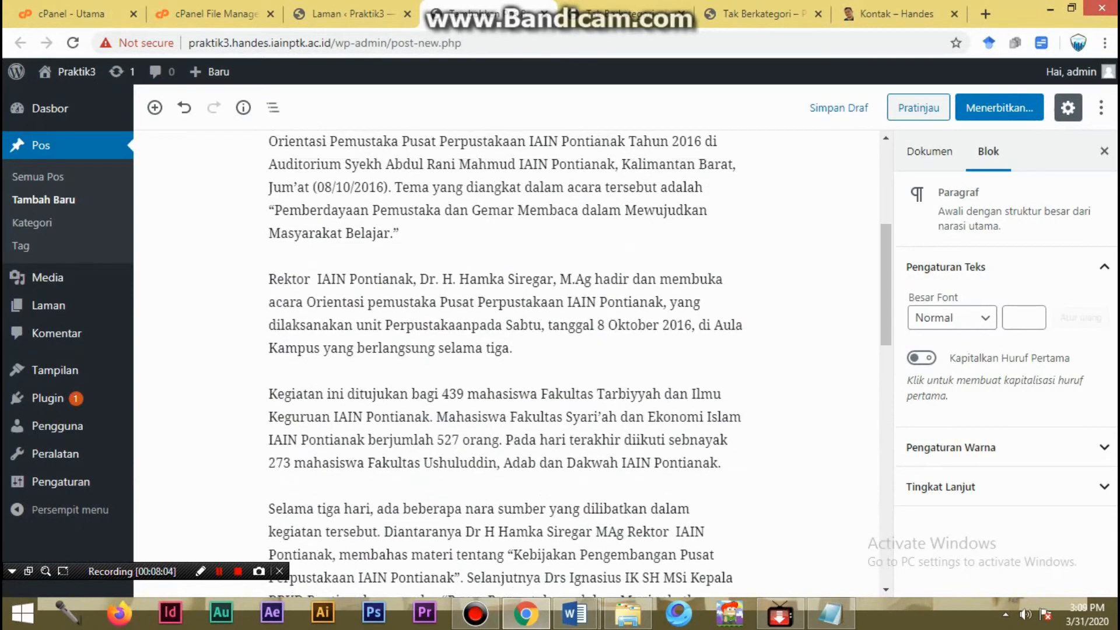
pyautogui.scroll(-15, 530, 364)
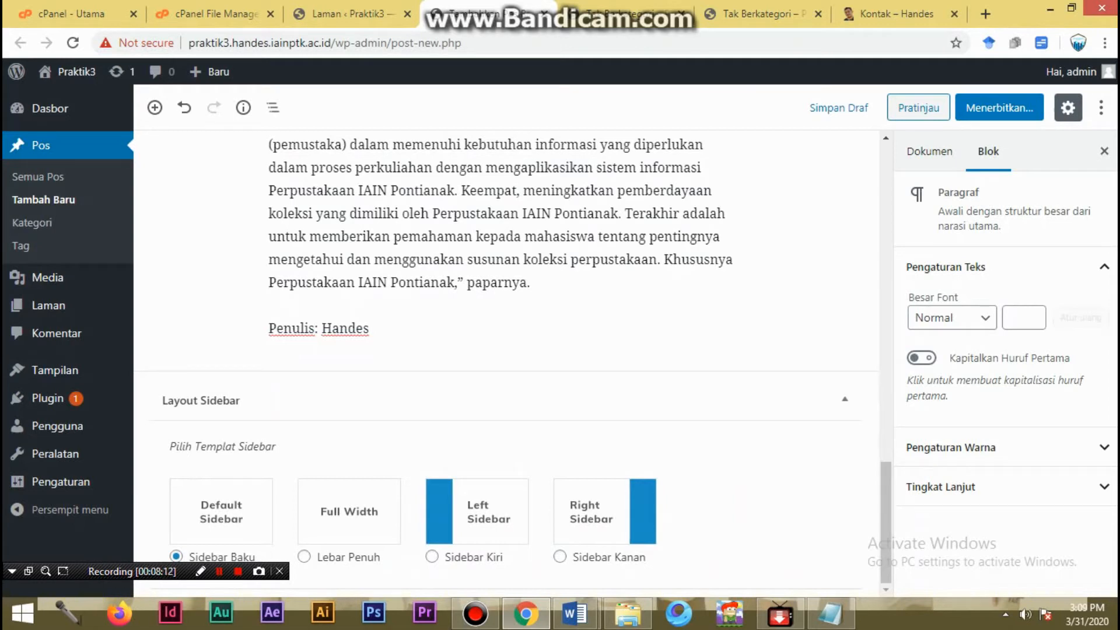
pyautogui.scroll(7, 522, 365)
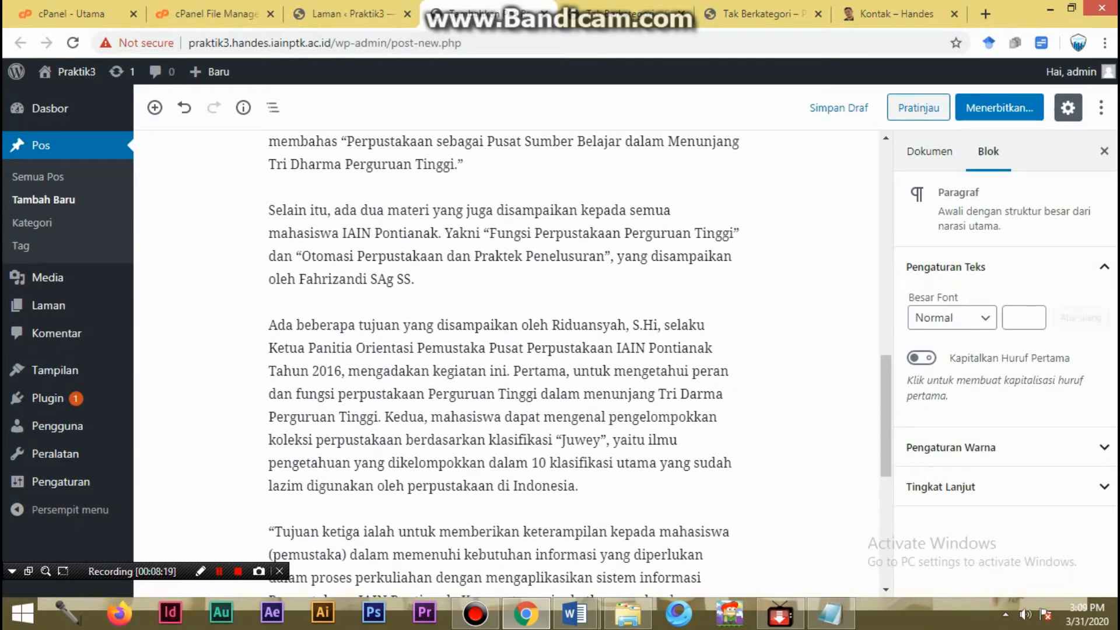
# - Create a new category named "News Room" for the post
pyautogui.click(930, 151)
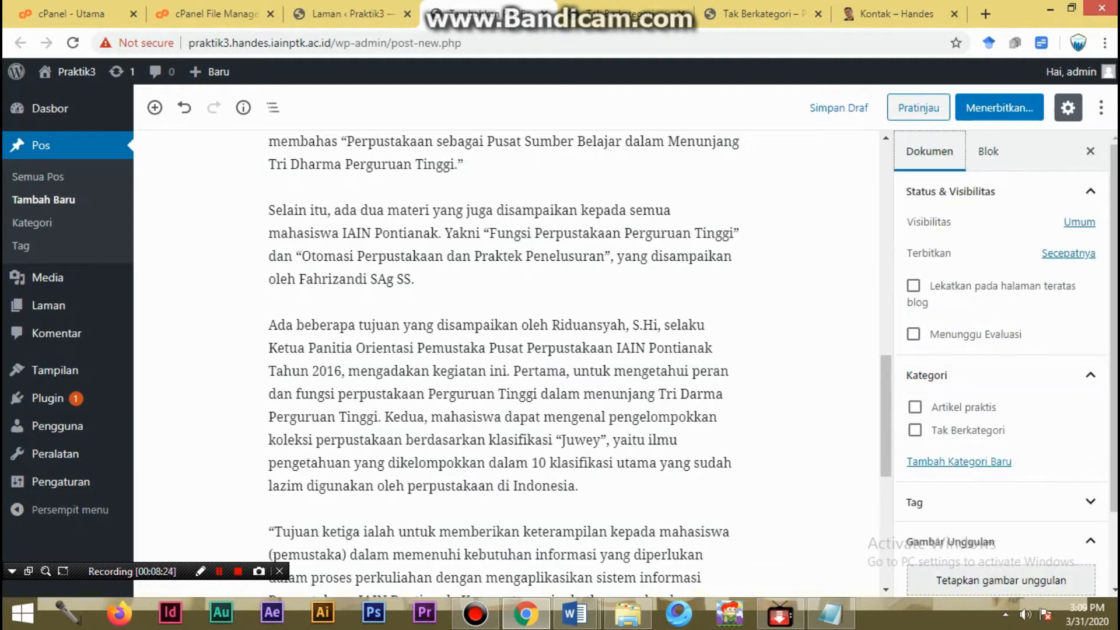
pyautogui.click(959, 461)
pyautogui.click(1002, 512)
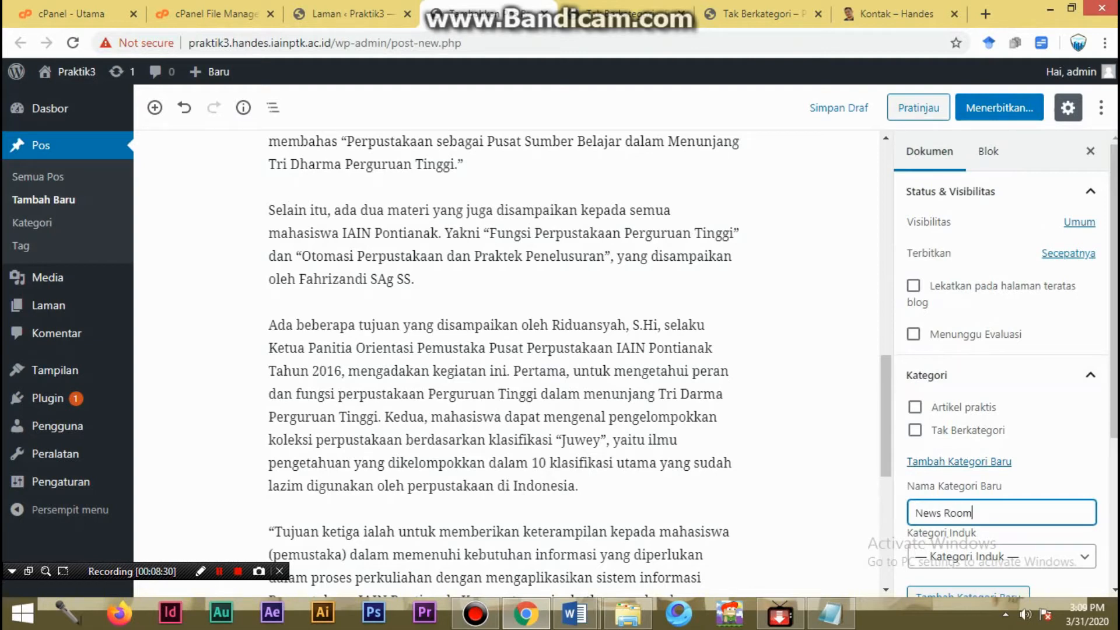
pyautogui.press('Return')
# - Start uploading a featured image for the post and check the file properties of 1.jpg in the ALBUM WEB folder
pyautogui.scroll(-4, 1002, 374)
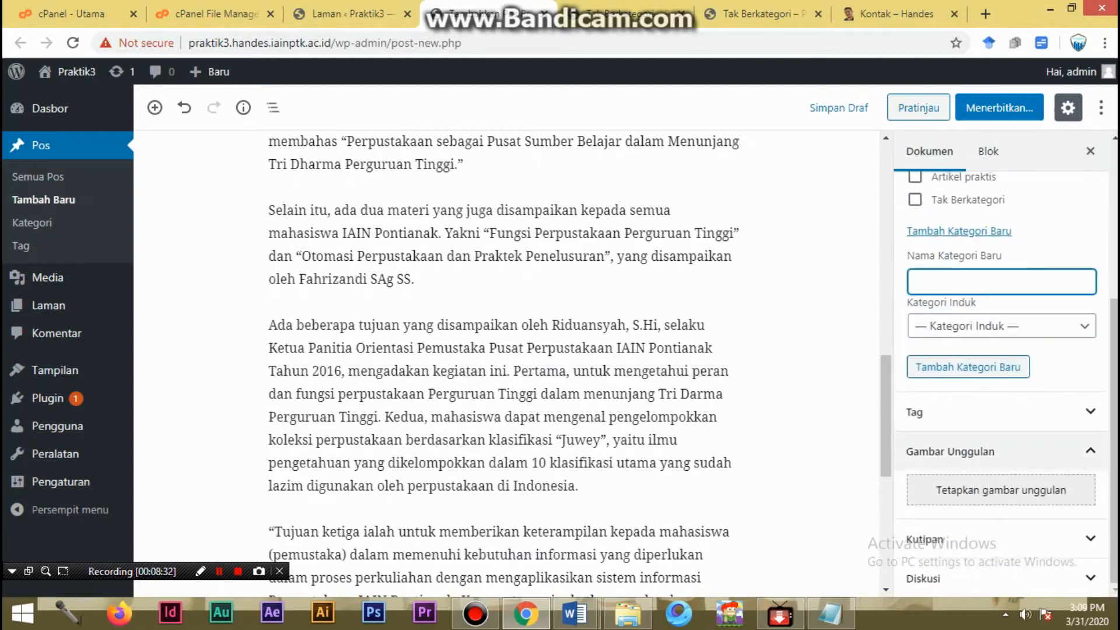
pyautogui.click(1001, 490)
pyautogui.click(78, 138)
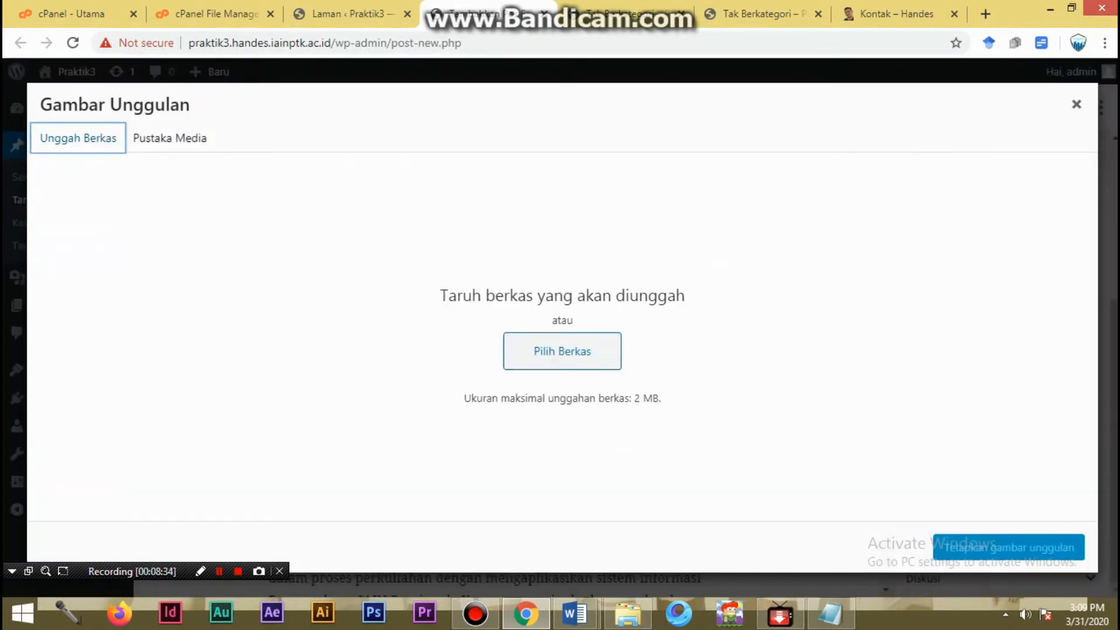
pyautogui.click(562, 351)
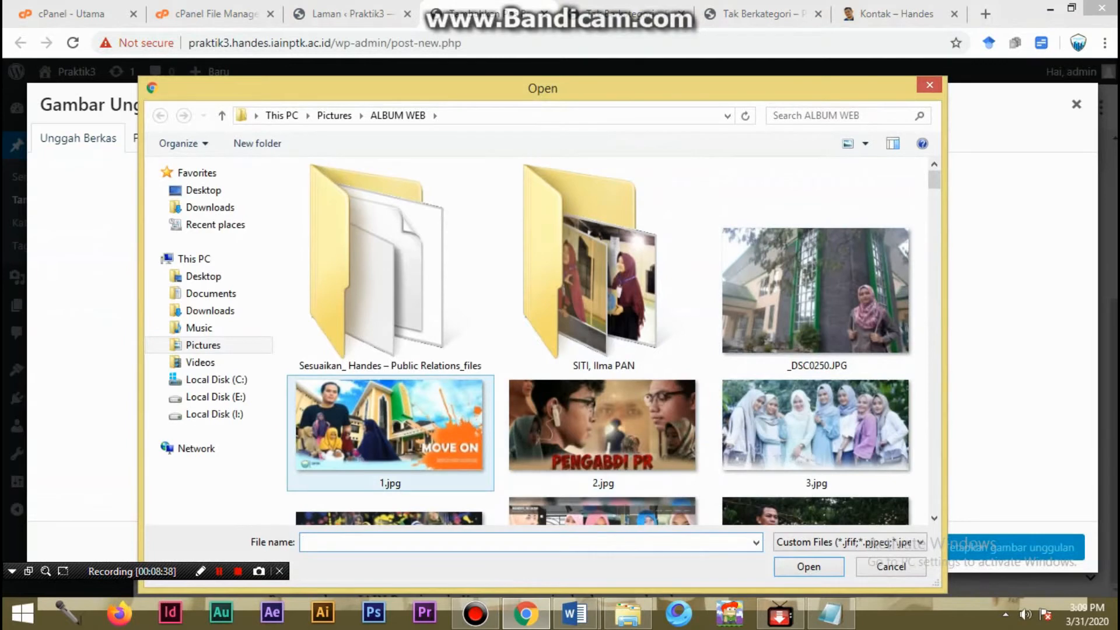
pyautogui.click(449, 449)
pyautogui.rightClick(461, 450)
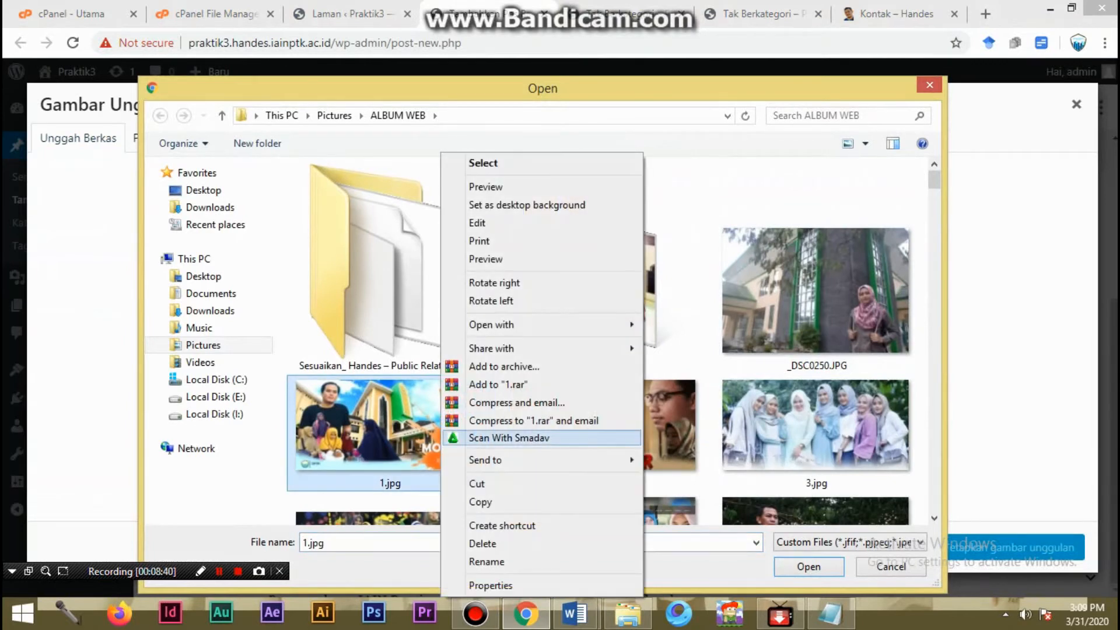
pyautogui.click(478, 583)
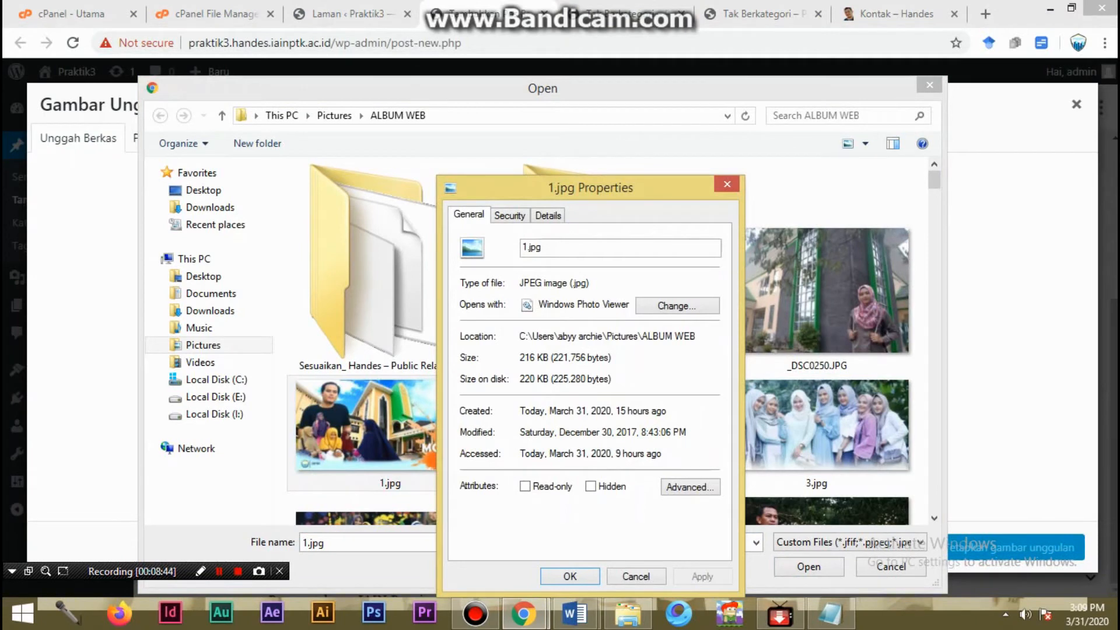
pyautogui.click(636, 577)
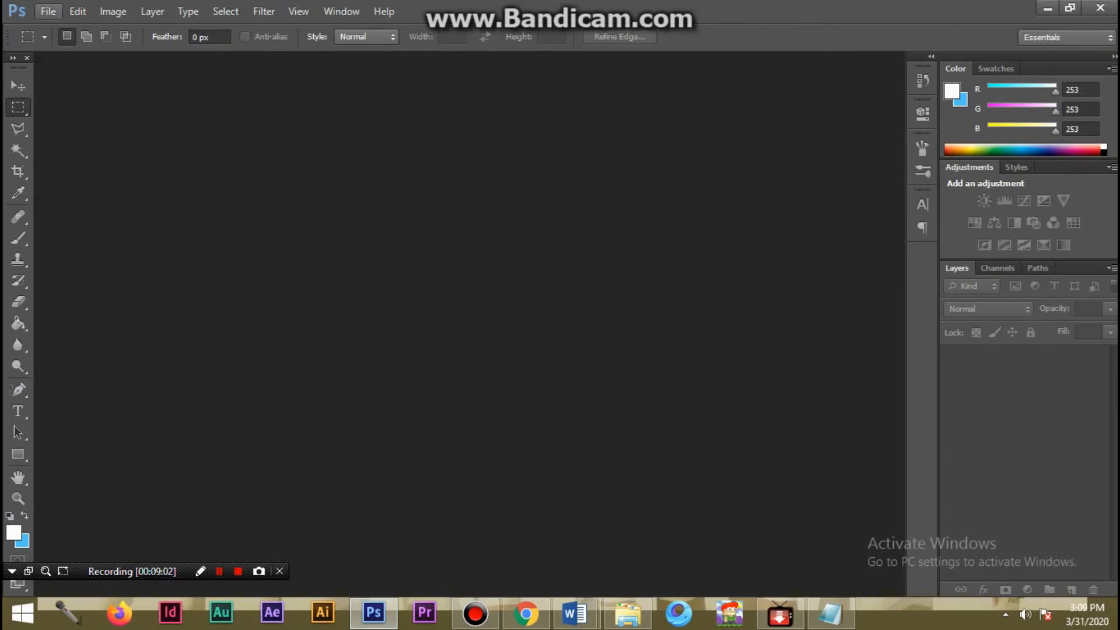
# - Create a new Photoshop document with the Web preset at 800 x 600 pixels
pyautogui.click(47, 11)
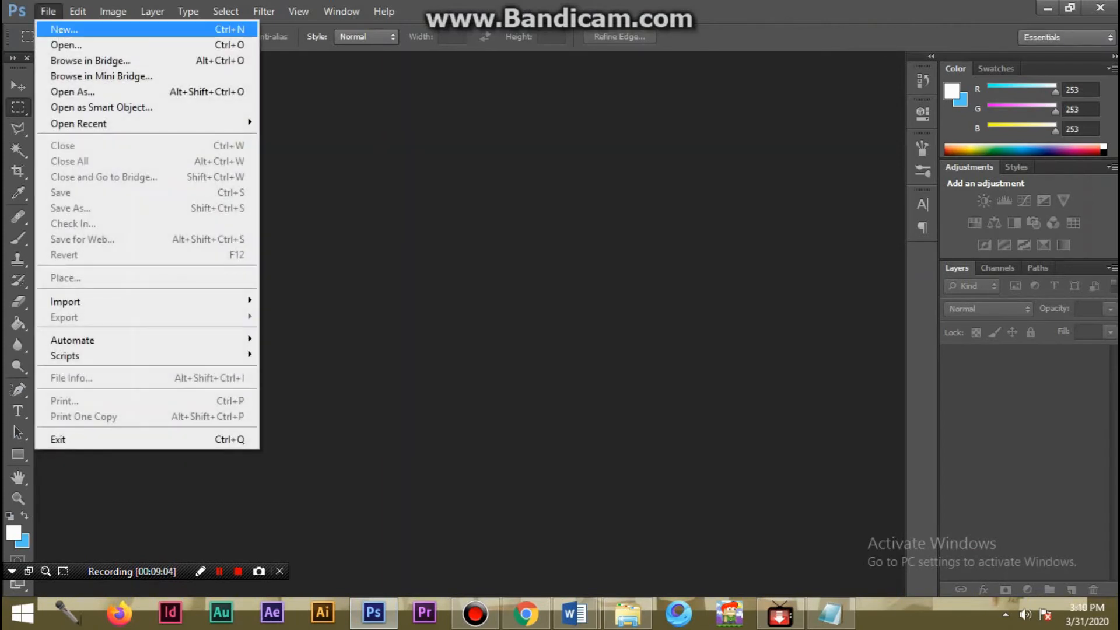
pyautogui.click(53, 27)
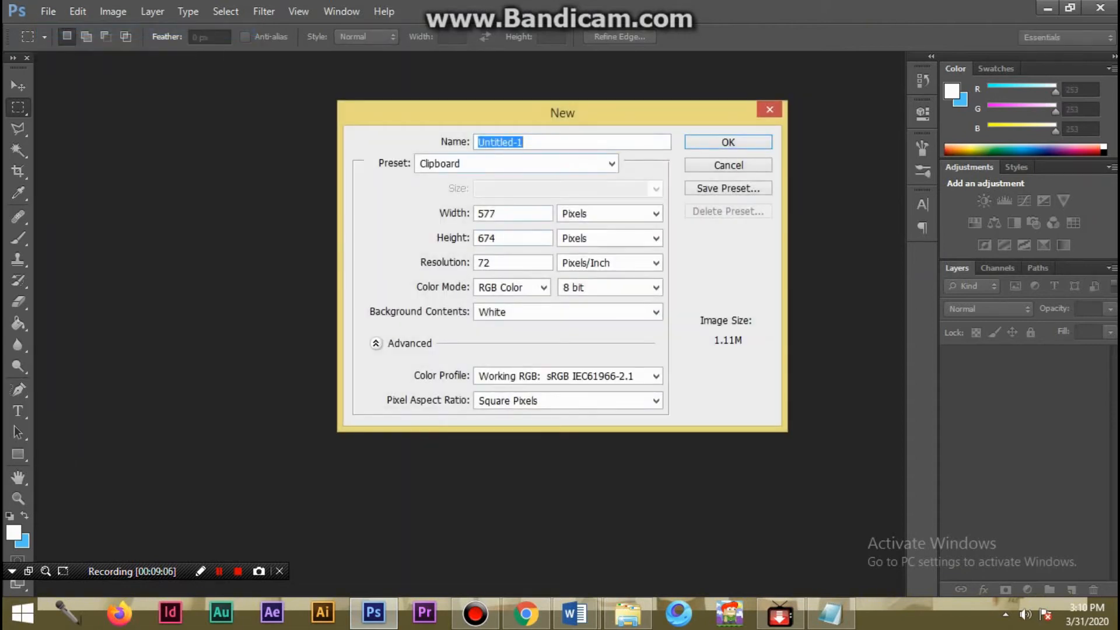
pyautogui.click(611, 164)
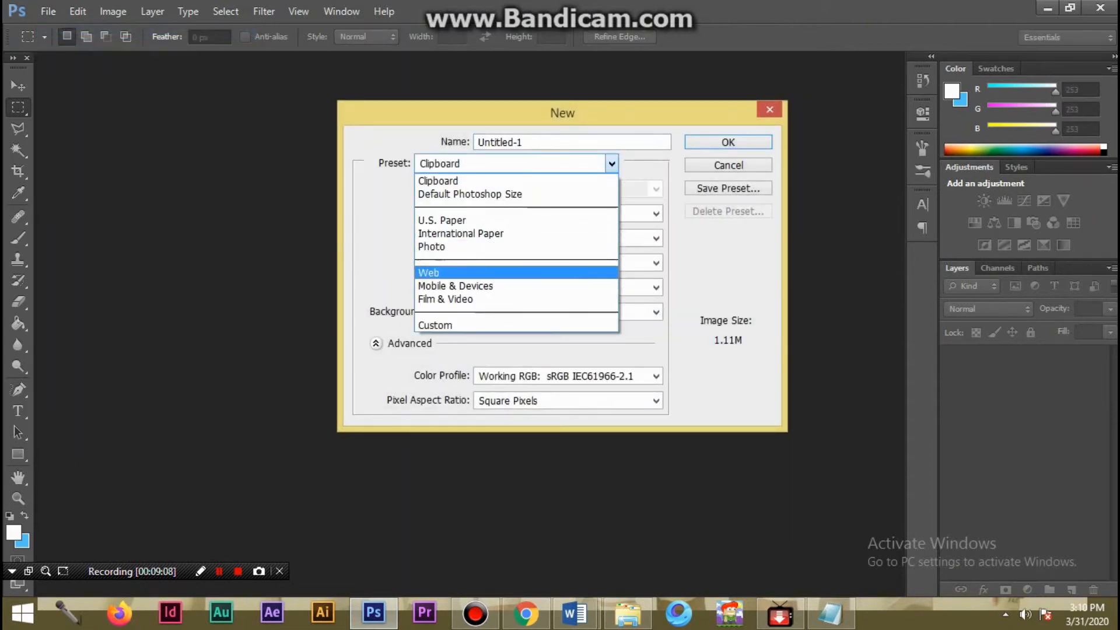
pyautogui.click(443, 272)
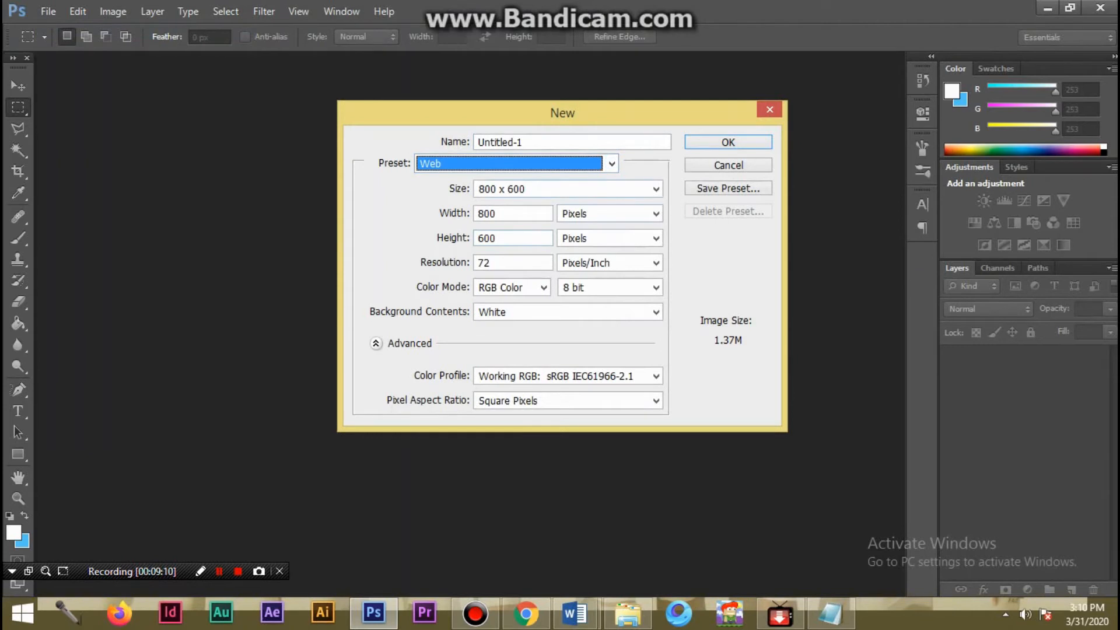
pyautogui.click(656, 189)
pyautogui.click(656, 189)
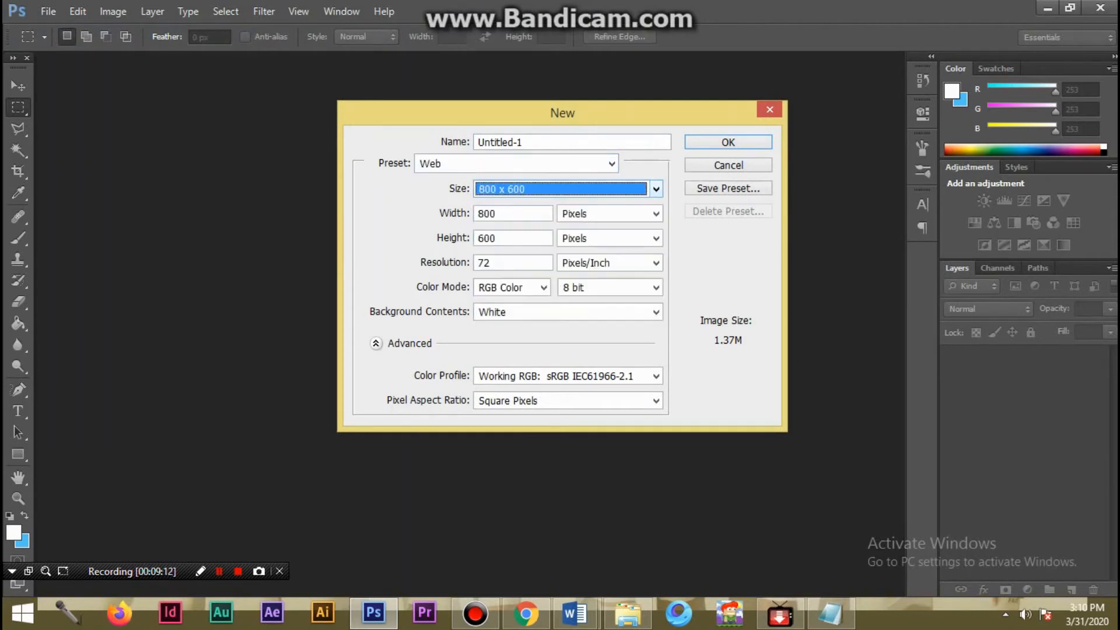
pyautogui.press('Return')
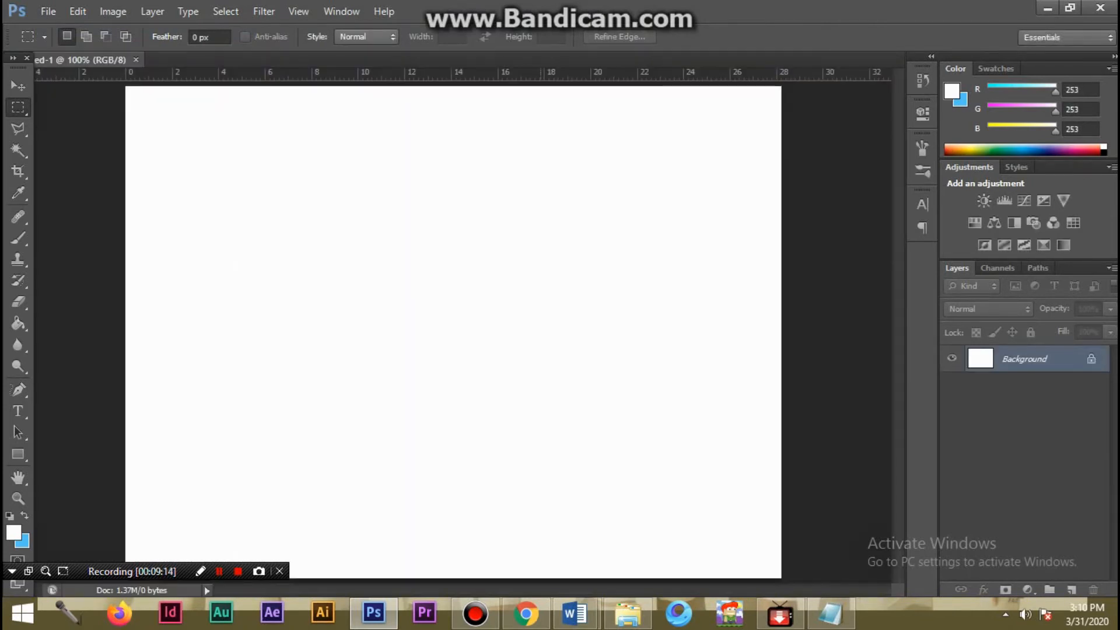
# - Switch to File Explorer and open the ALBUM WEB folder inside Pictures
pyautogui.press('v')
pyautogui.scroll(-3, 453, 332)
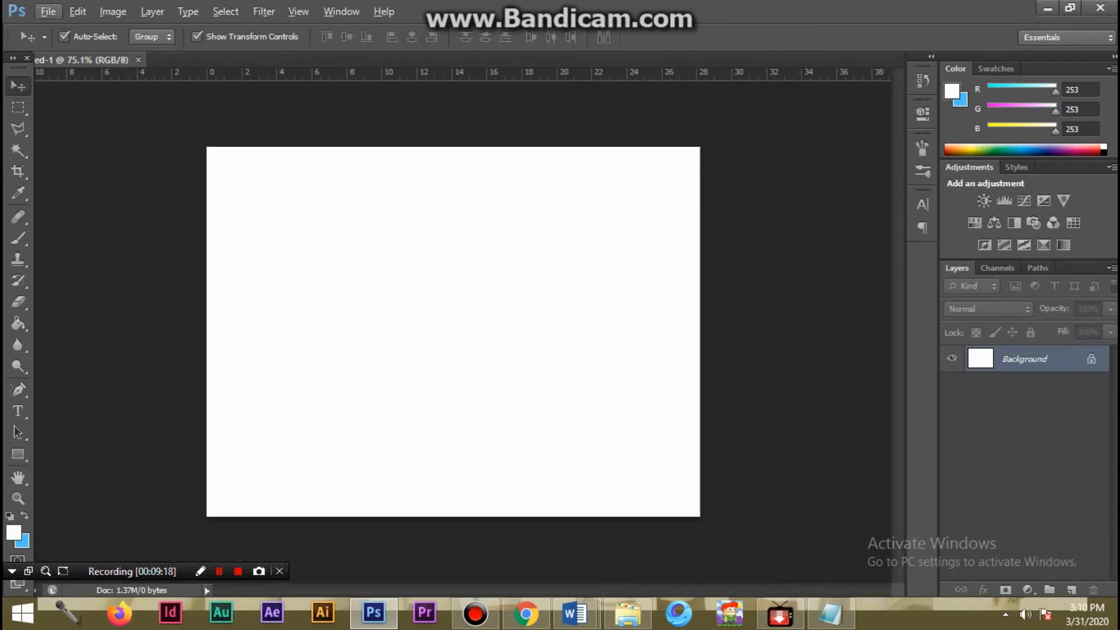
pyautogui.click(628, 615)
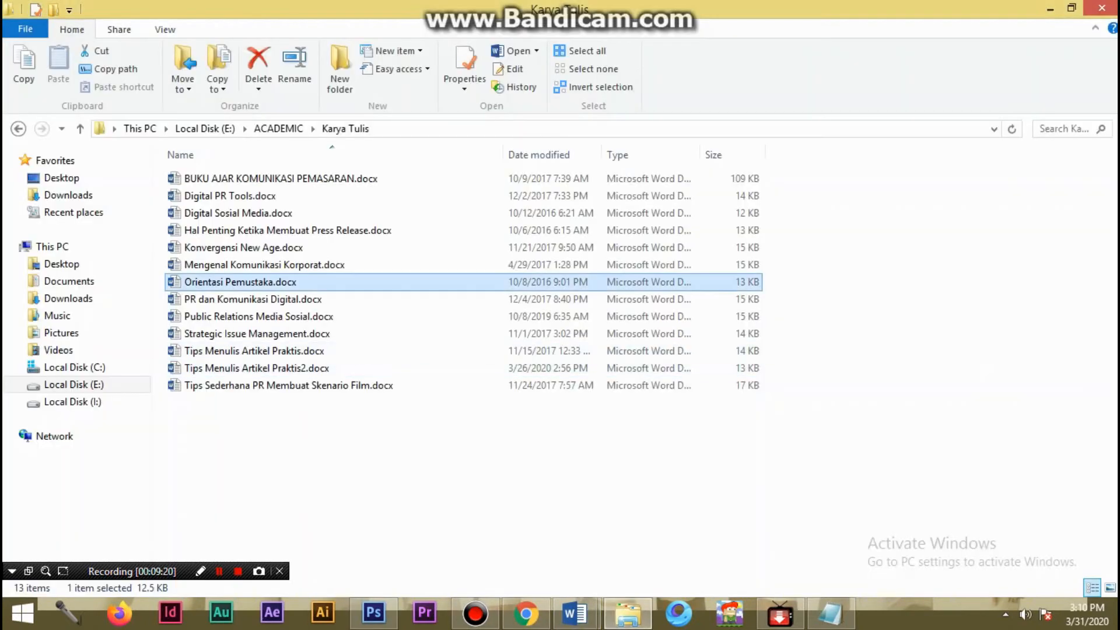
pyautogui.click(61, 332)
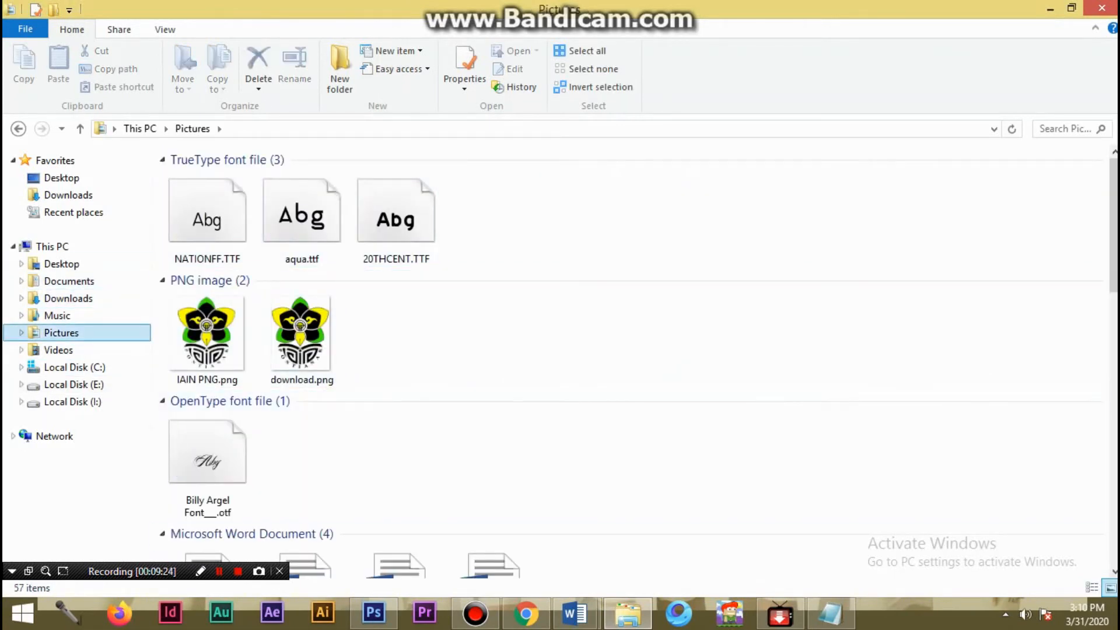
pyautogui.scroll(-6, 585, 385)
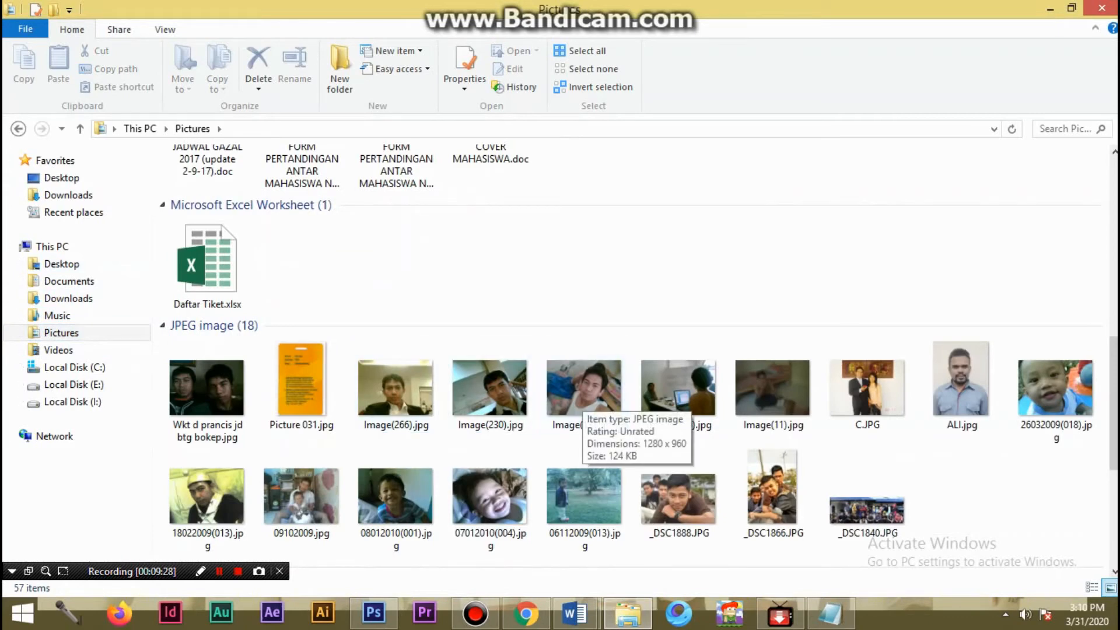
pyautogui.scroll(-4, 301, 388)
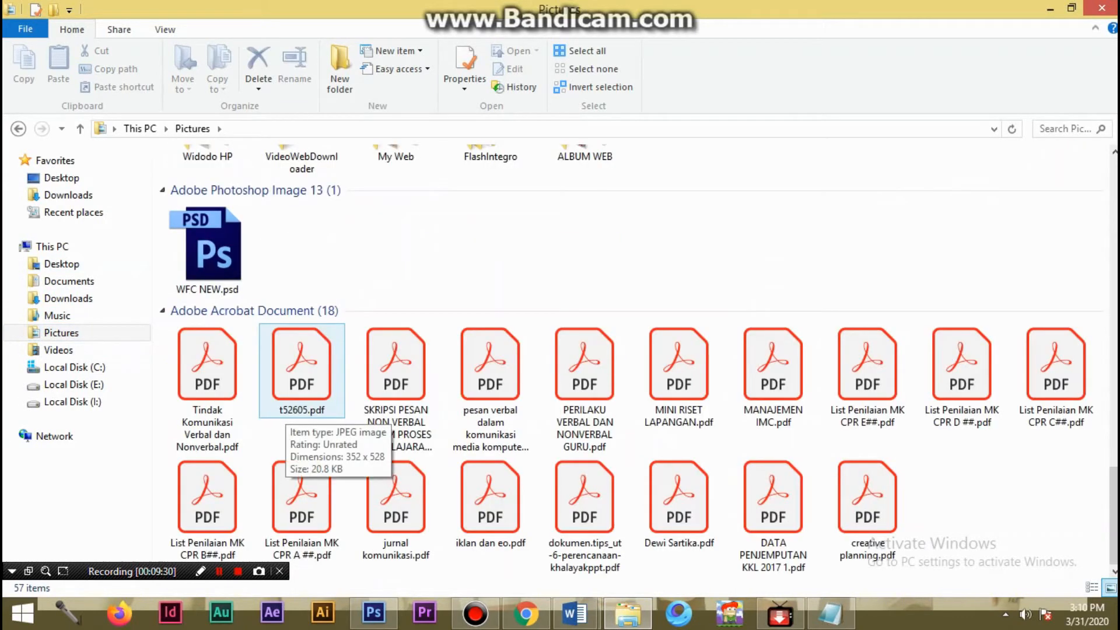
pyautogui.scroll(10, 302, 388)
pyautogui.scroll(-6, 396, 408)
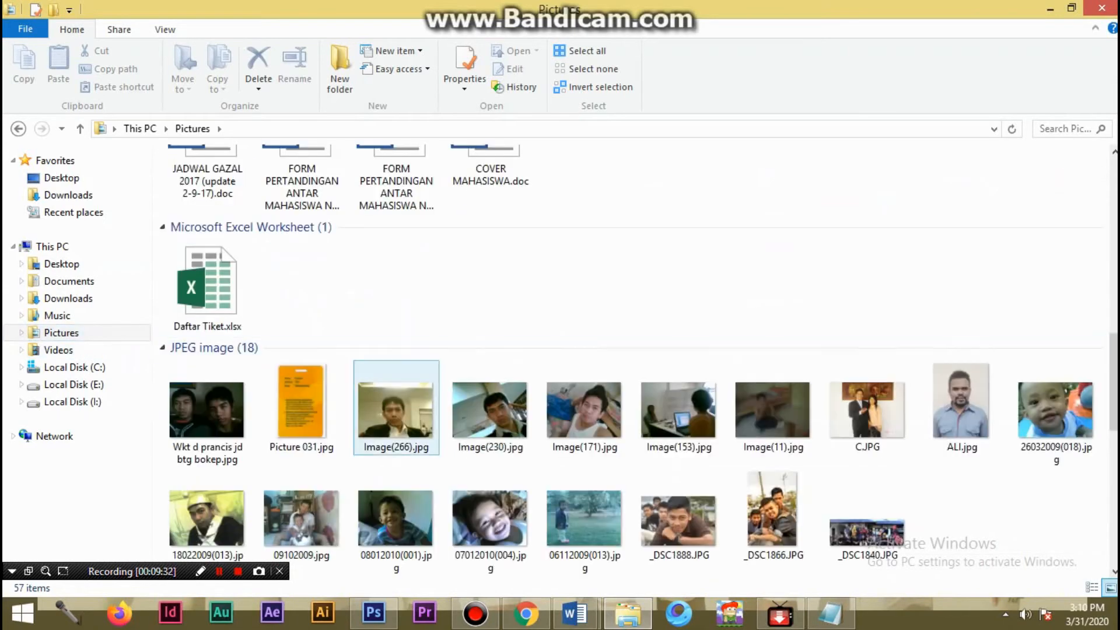
pyautogui.scroll(4, 397, 449)
pyautogui.scroll(-6, 397, 449)
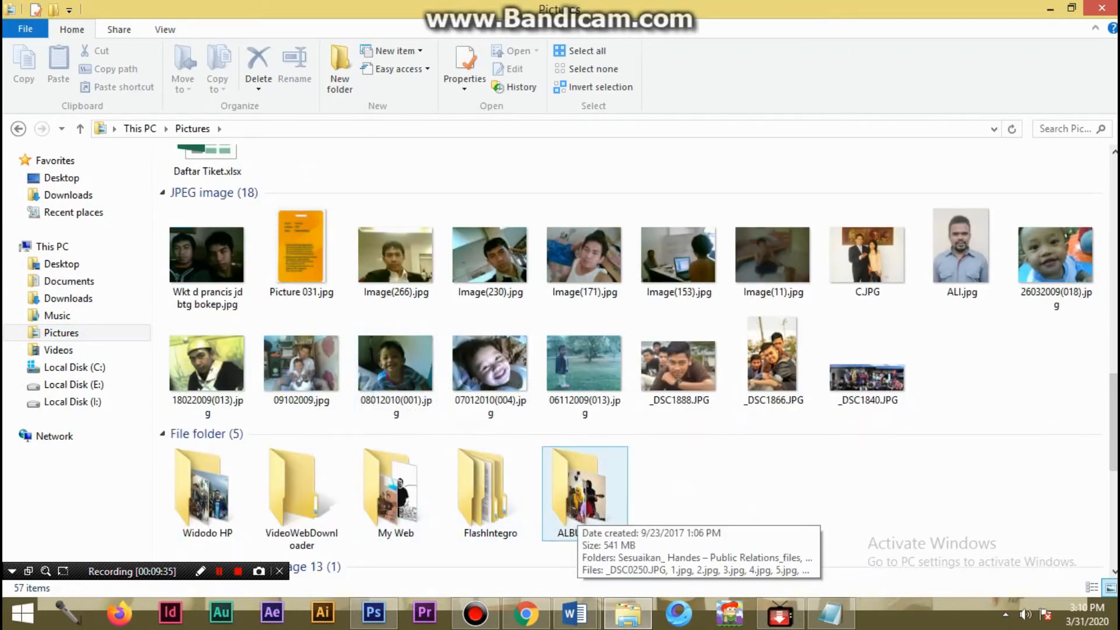
pyautogui.doubleClick(584, 493)
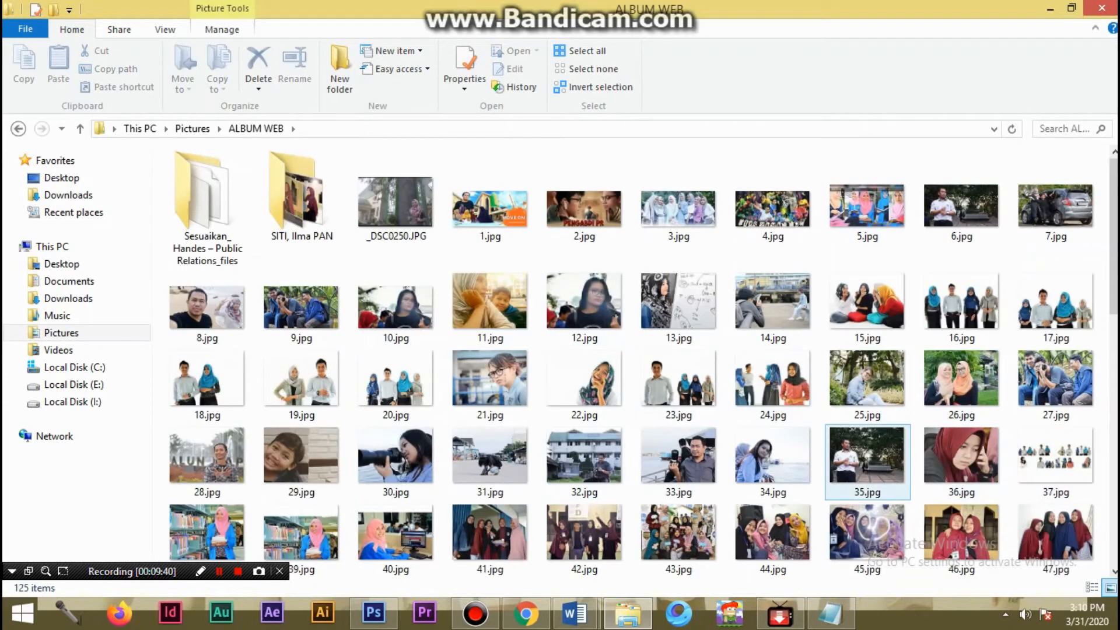
# - Browse the ALBUM WEB photos for a suitable featured image, considering 27.jpg and 38.jpg
pyautogui.scroll(-5, 868, 467)
pyautogui.scroll(3, 867, 502)
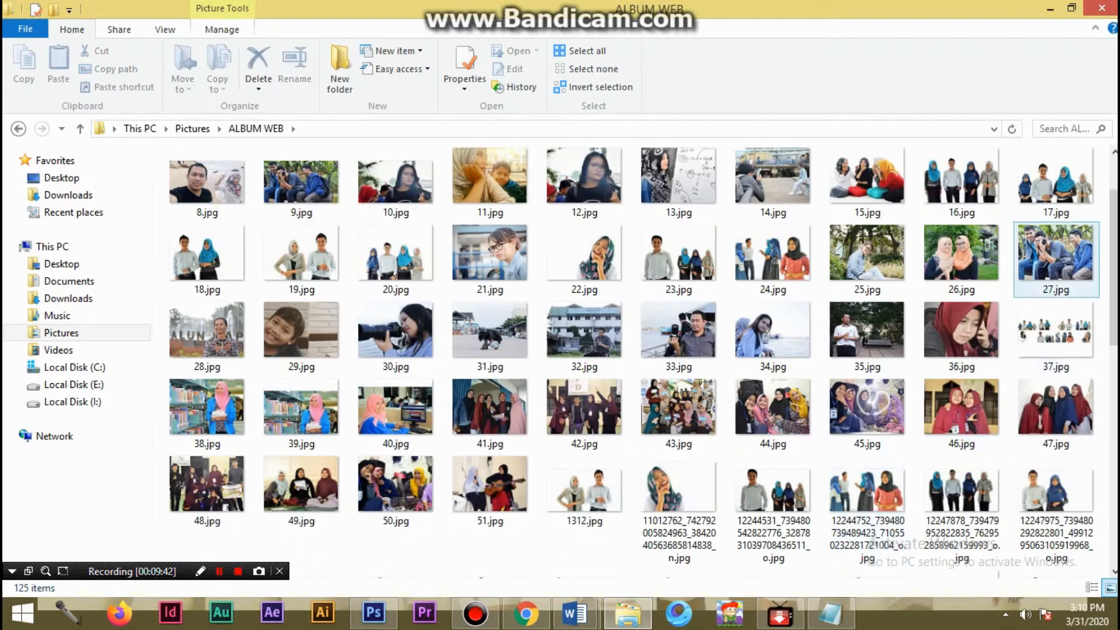
pyautogui.click(1056, 257)
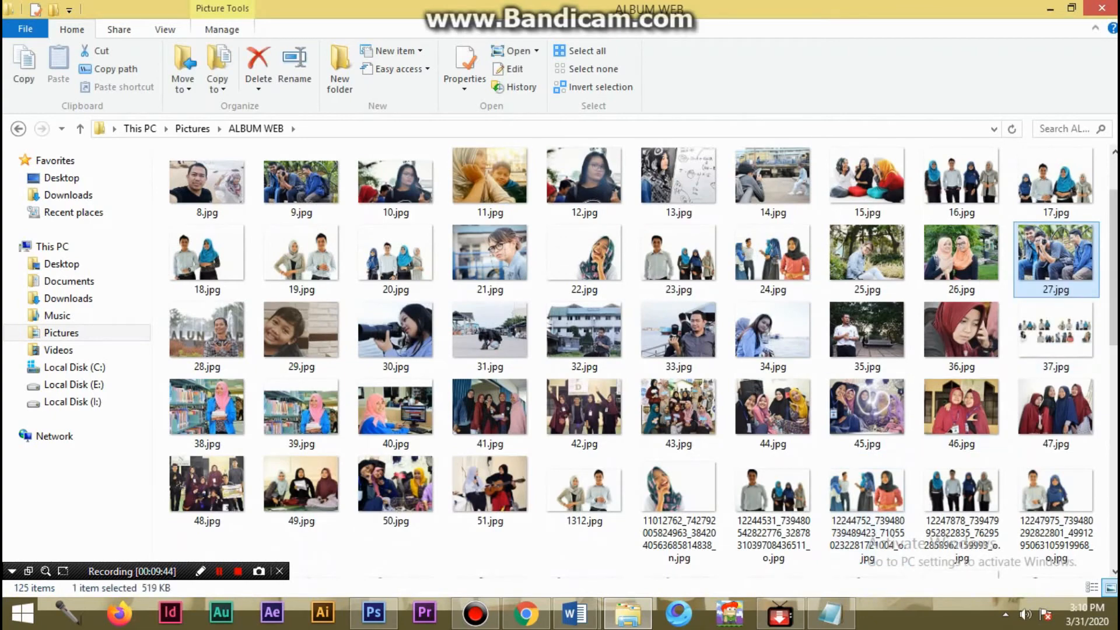
pyautogui.scroll(-5, 1056, 257)
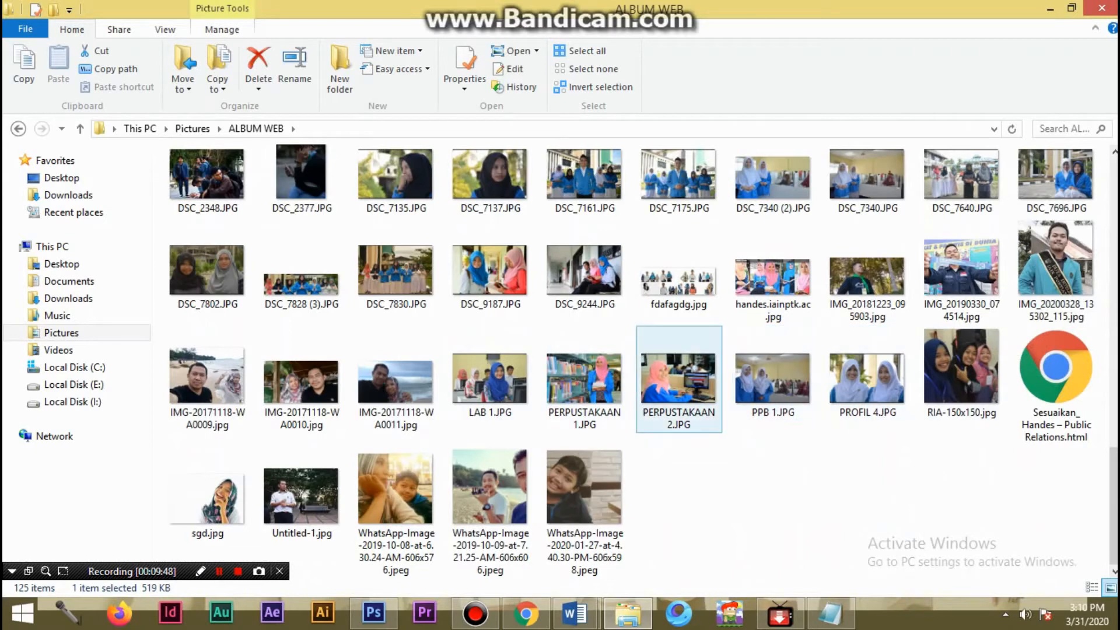
pyautogui.scroll(3, 678, 380)
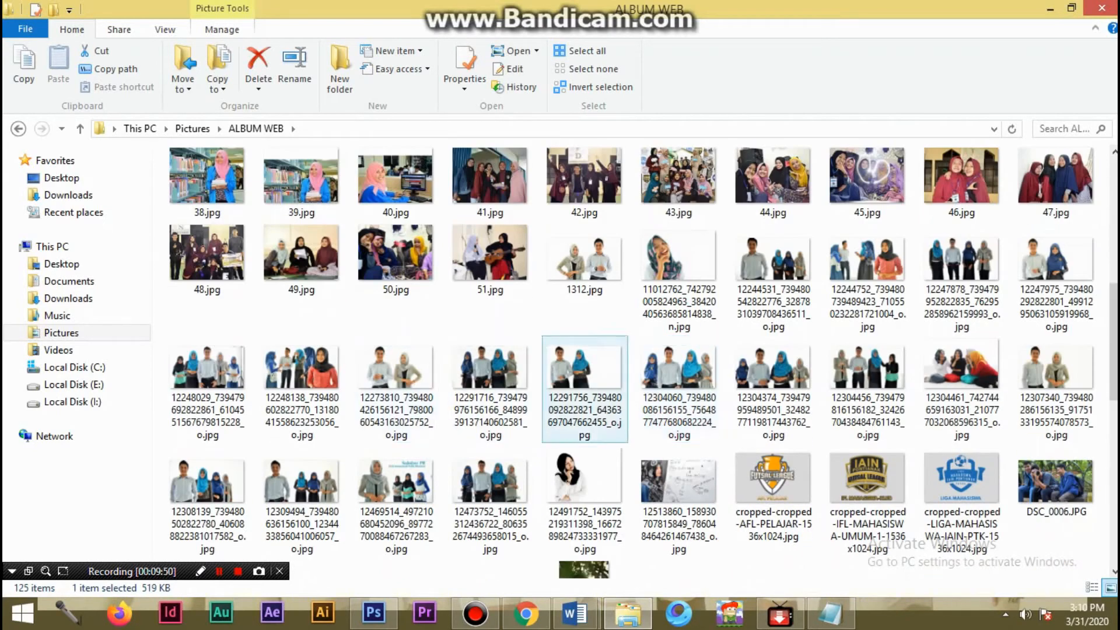
pyautogui.click(301, 182)
pyautogui.click(208, 182)
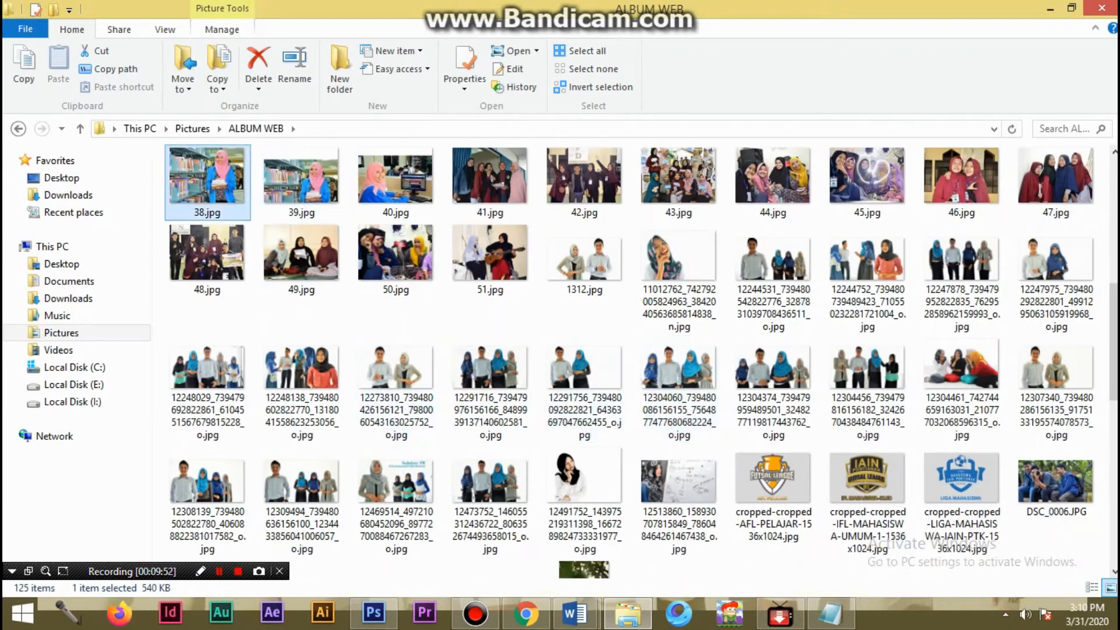
pyautogui.rightClick(227, 175)
pyautogui.click(268, 502)
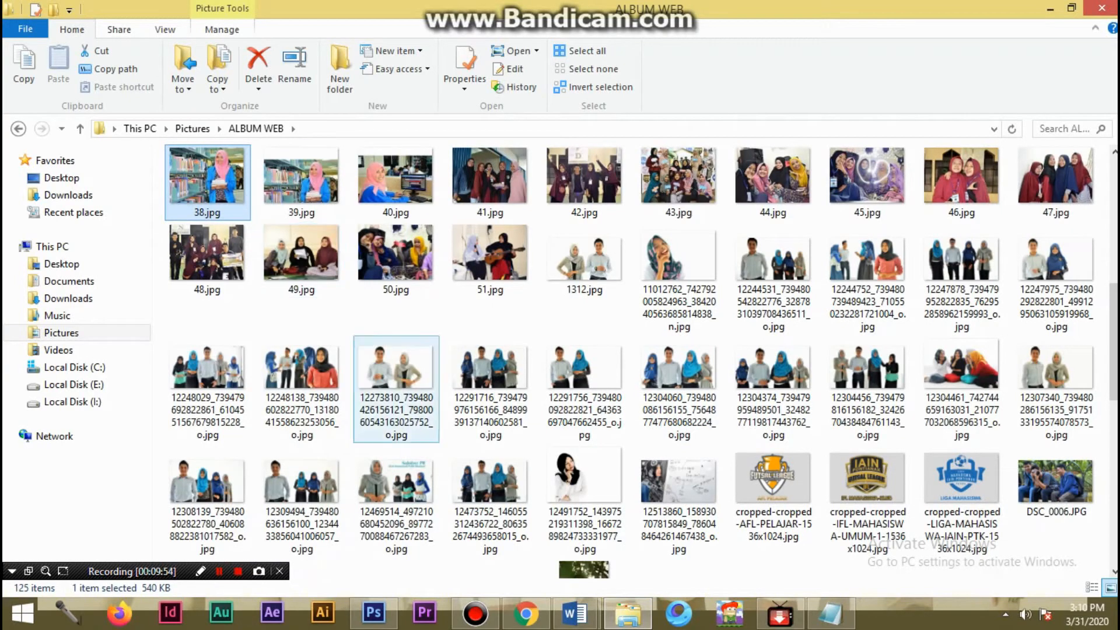
pyautogui.scroll(-10, 388, 524)
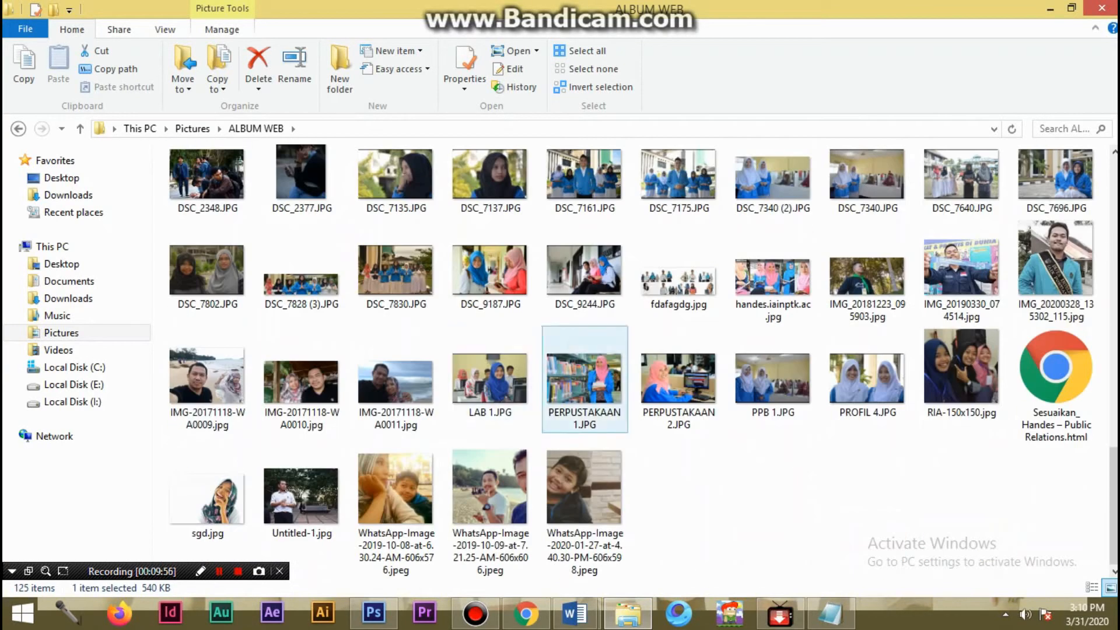
# - Check the file properties of PERPUSTAKAAN 1.JPG, dismissing the recorder's purchase notice
pyautogui.rightClick(598, 379)
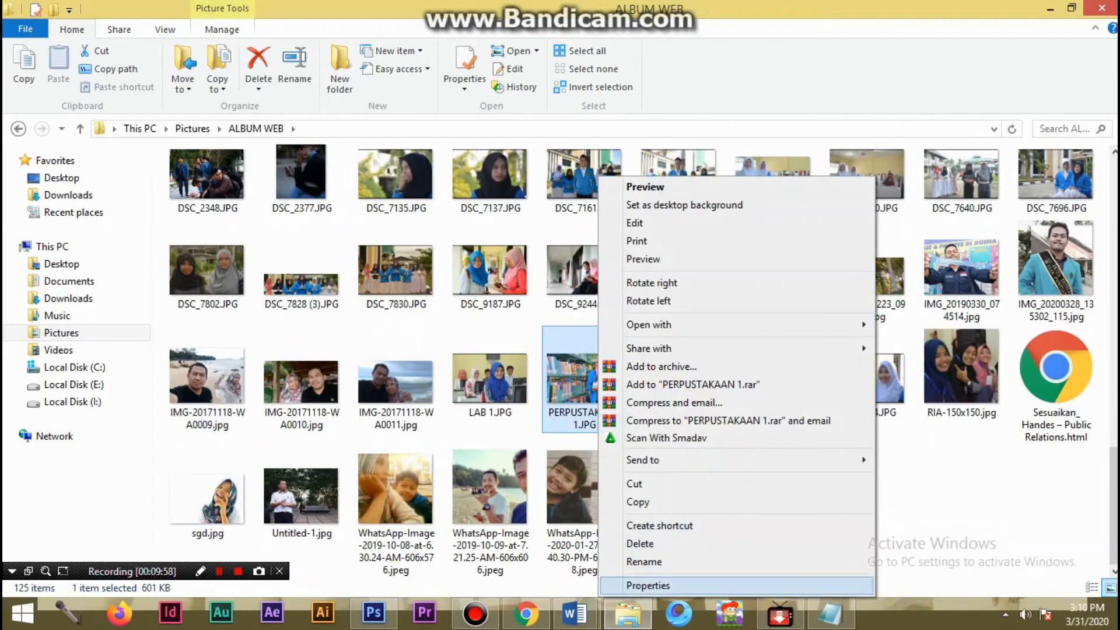
pyautogui.click(648, 585)
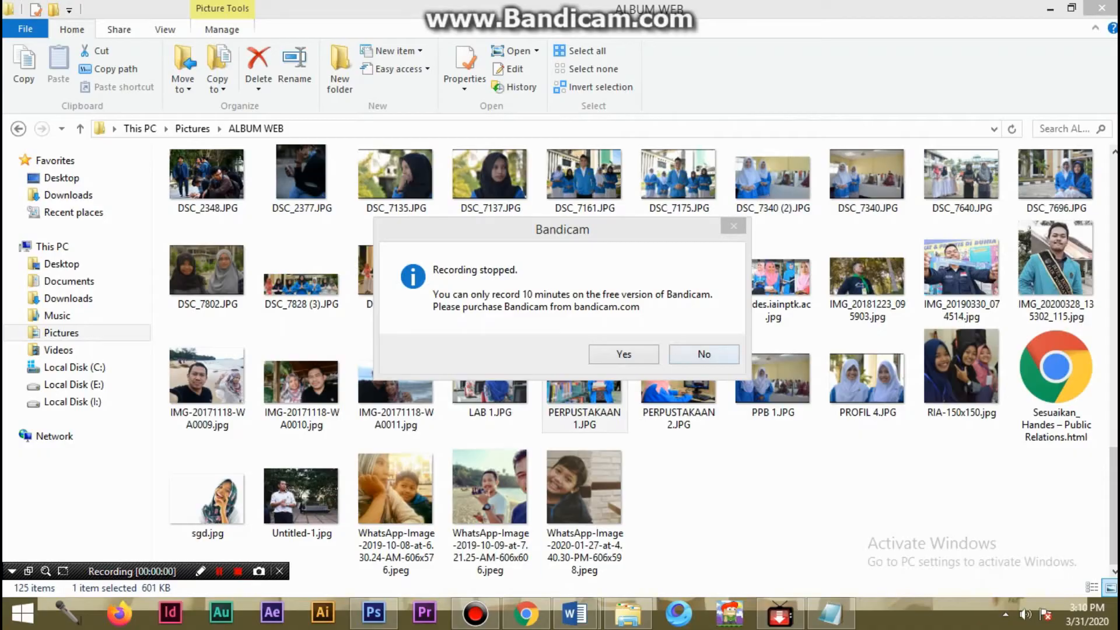
pyautogui.click(705, 354)
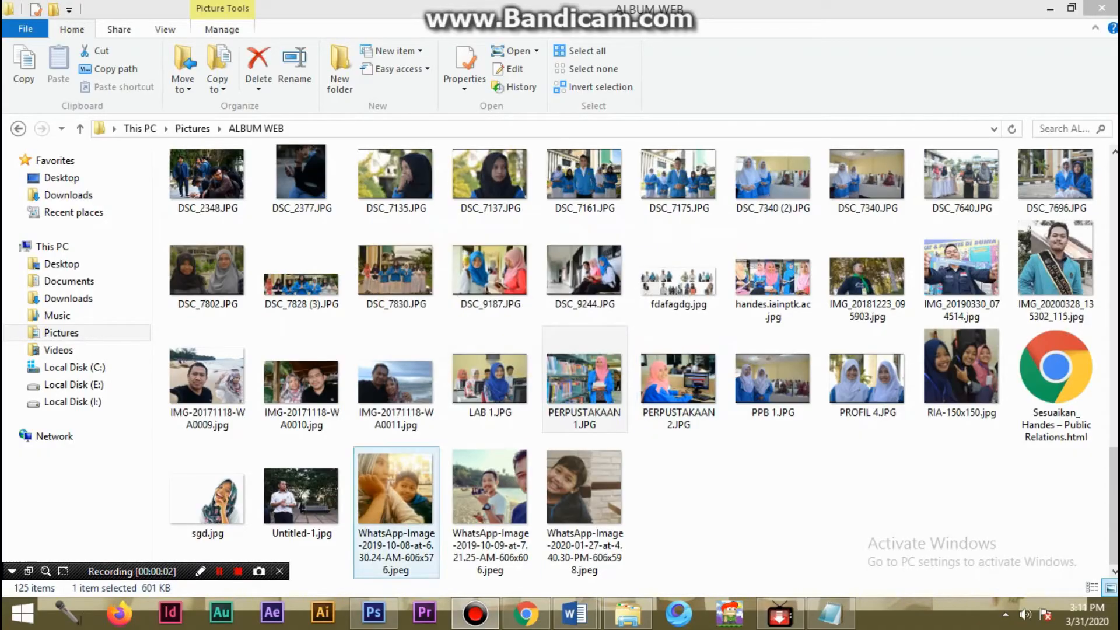
pyautogui.click(584, 385)
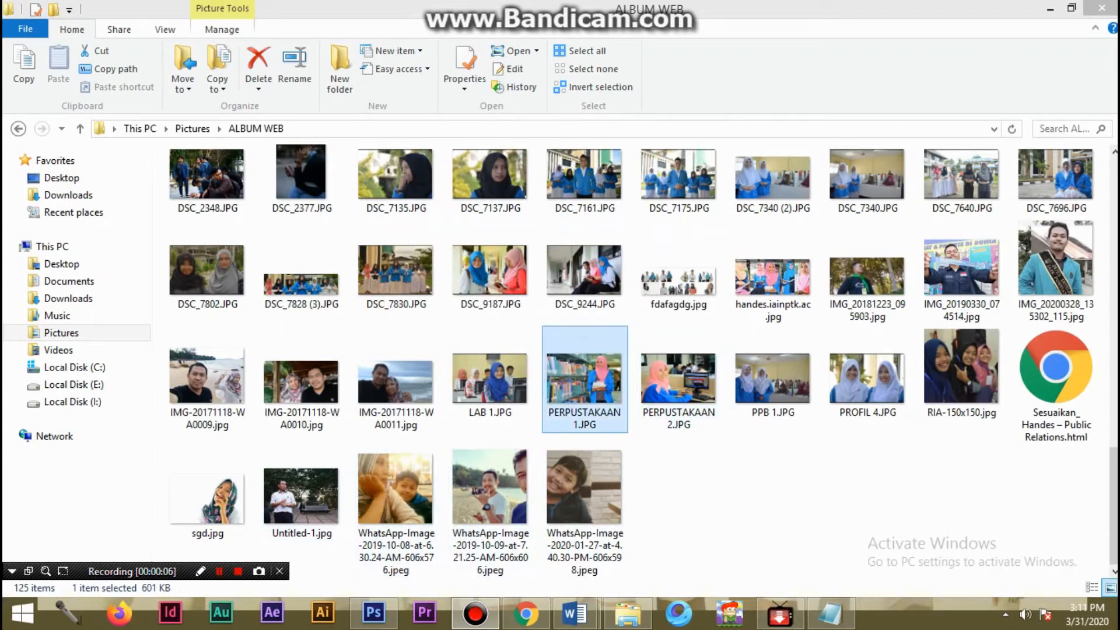
pyautogui.rightClick(606, 379)
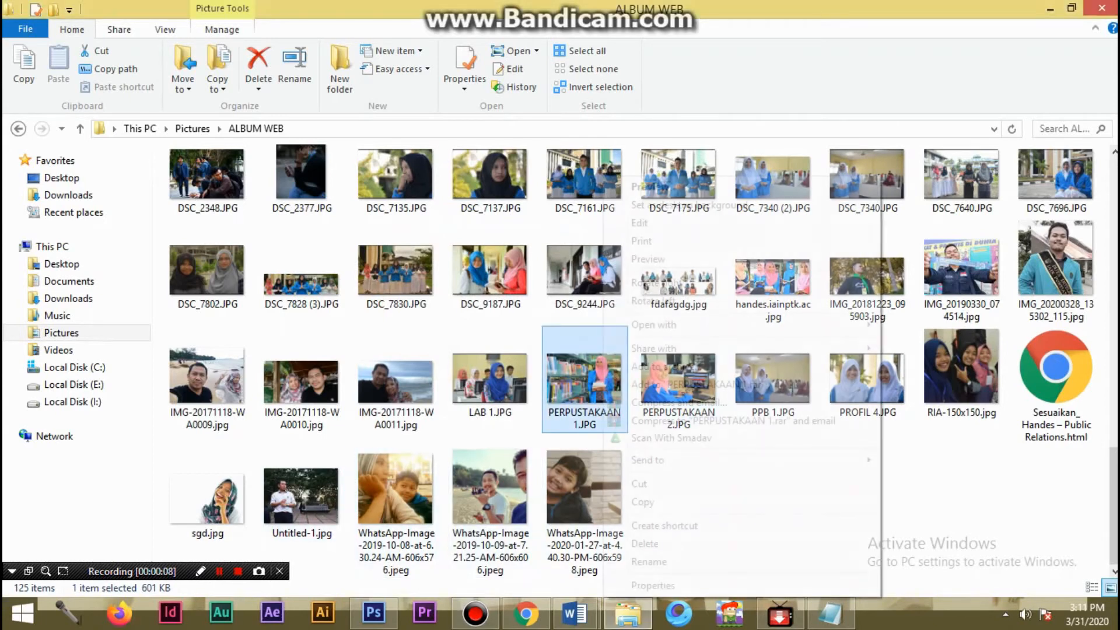
pyautogui.click(653, 585)
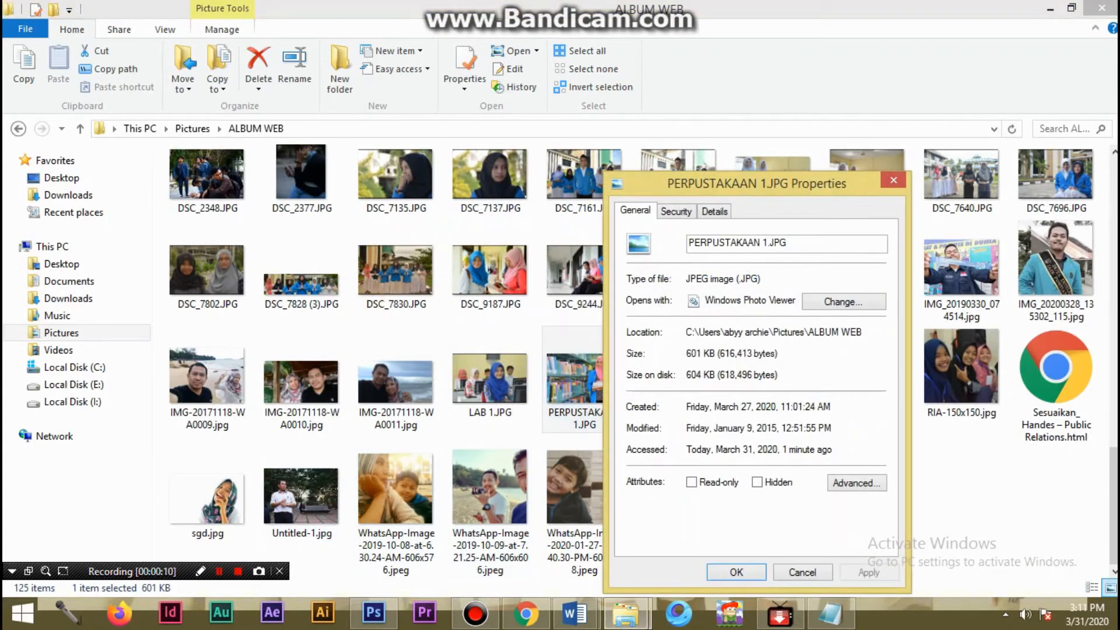
pyautogui.click(803, 572)
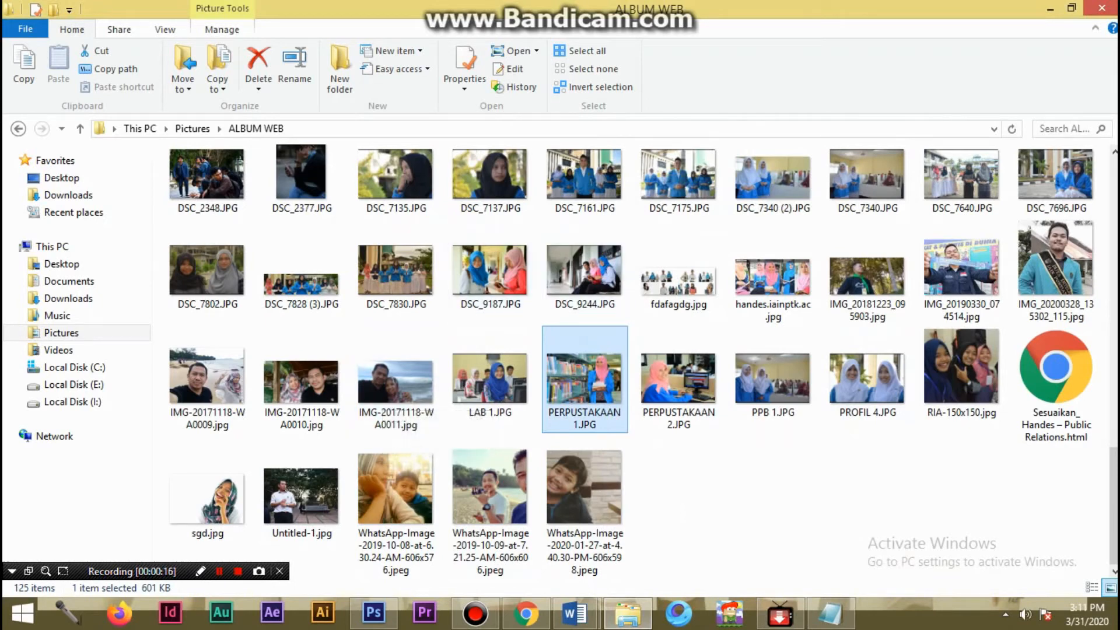
# - Check the file properties of DSC_9187.JPG
pyautogui.click(490, 271)
pyautogui.rightClick(531, 274)
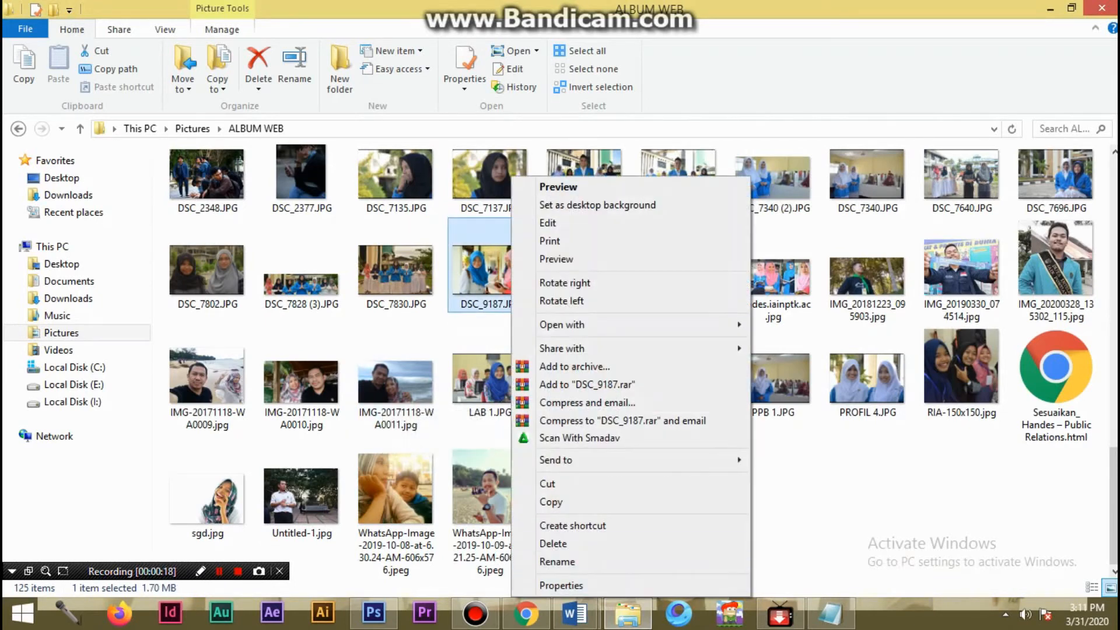
pyautogui.click(561, 586)
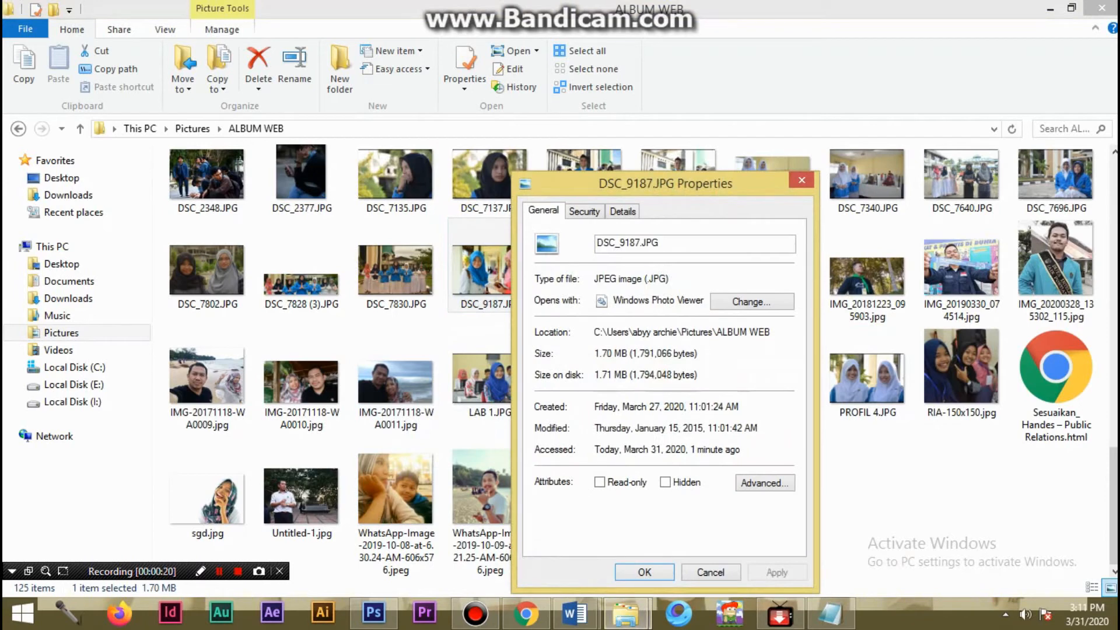
pyautogui.press('Escape')
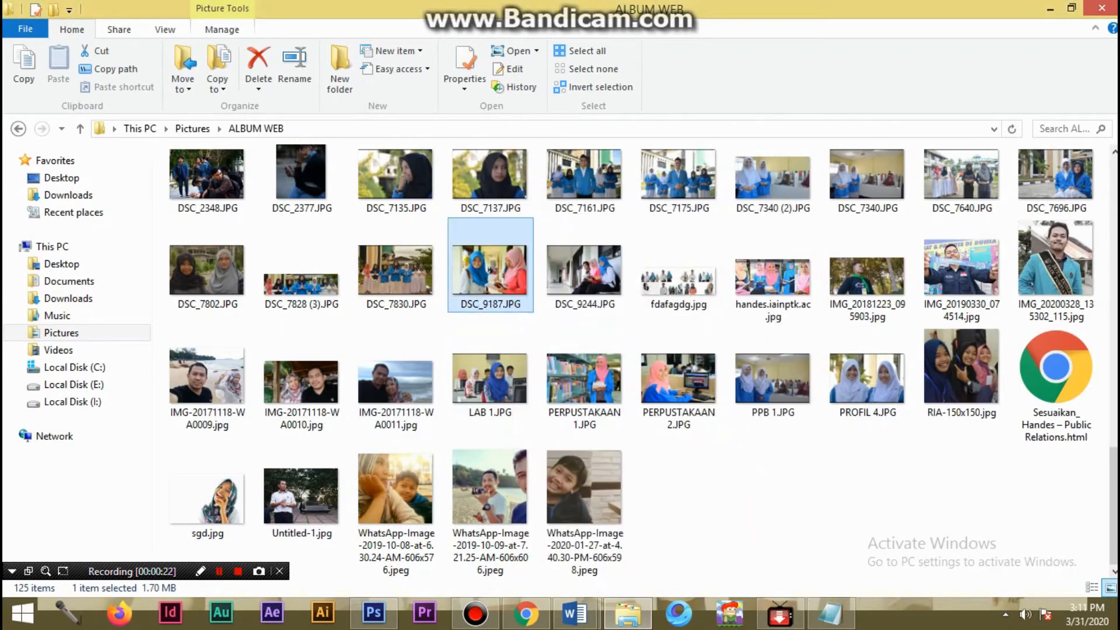
# - Place DSC_9187.JPG into the blank Photoshop document, scale it to about 155%, and position it to cover the whole canvas
pyautogui.moveTo(490, 270); pyautogui.dragTo(394, 326)
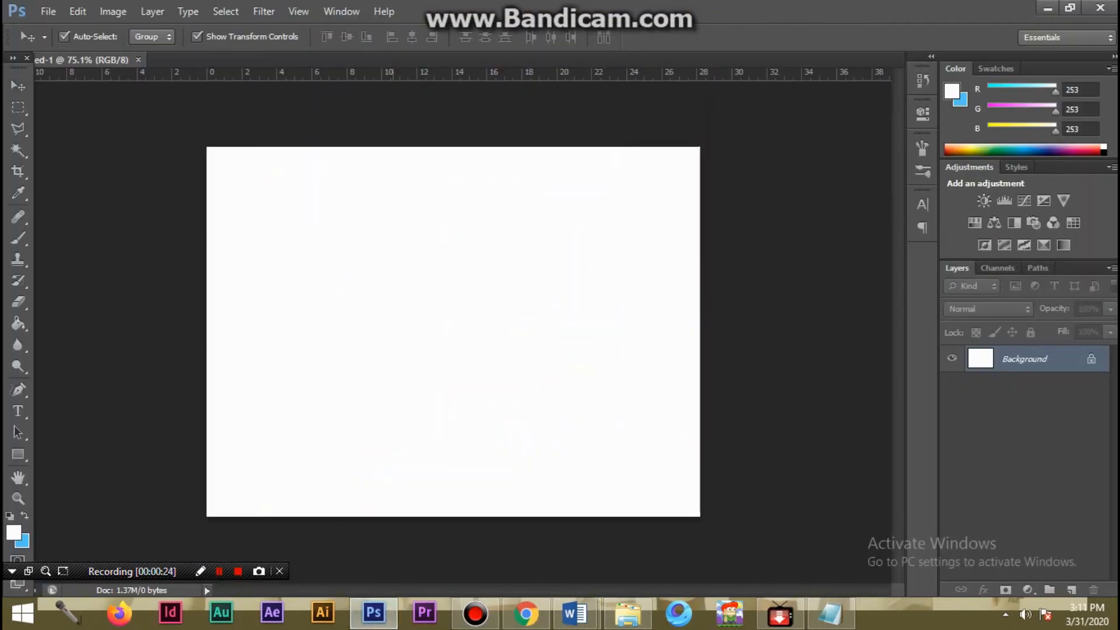
pyautogui.moveTo(271, 212); pyautogui.dragTo(170, 146)
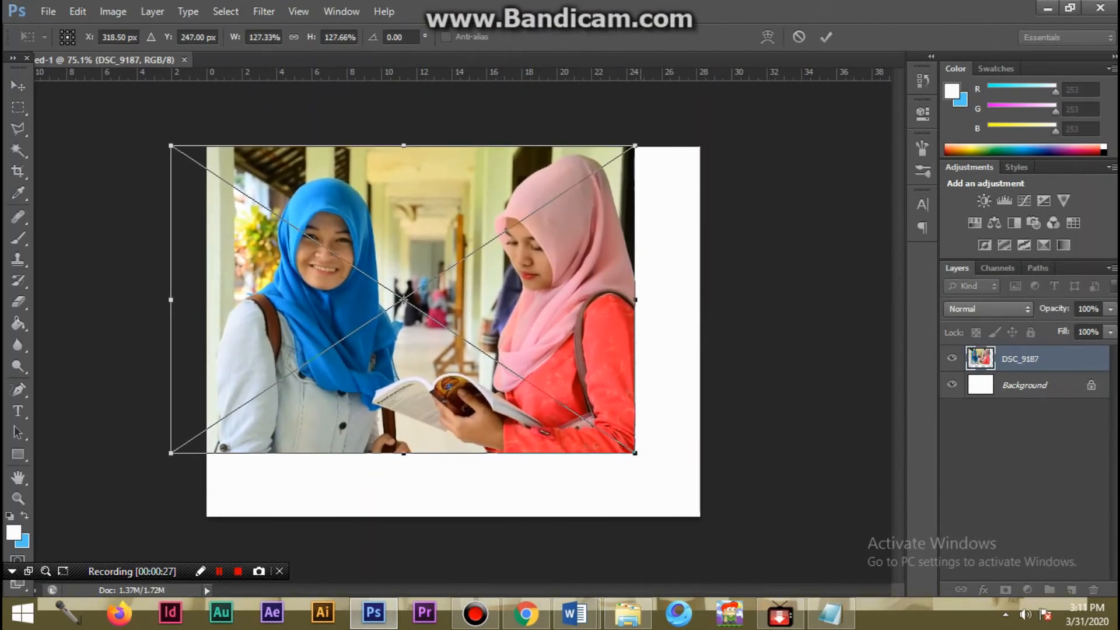
pyautogui.moveTo(636, 453); pyautogui.dragTo(737, 520)
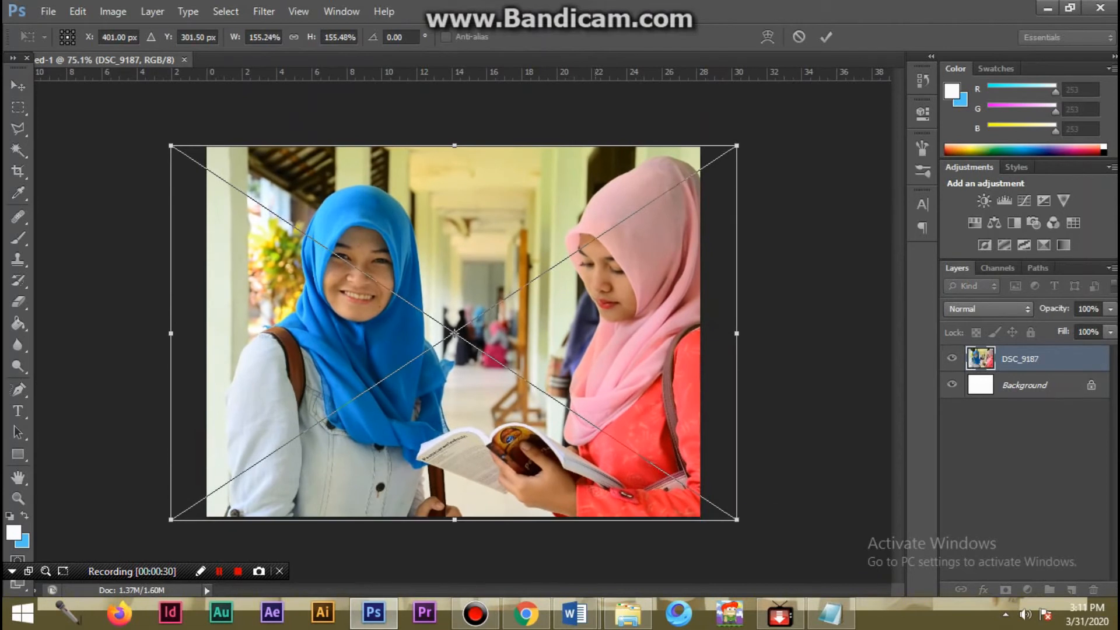
pyautogui.moveTo(593, 366); pyautogui.dragTo(563, 364)
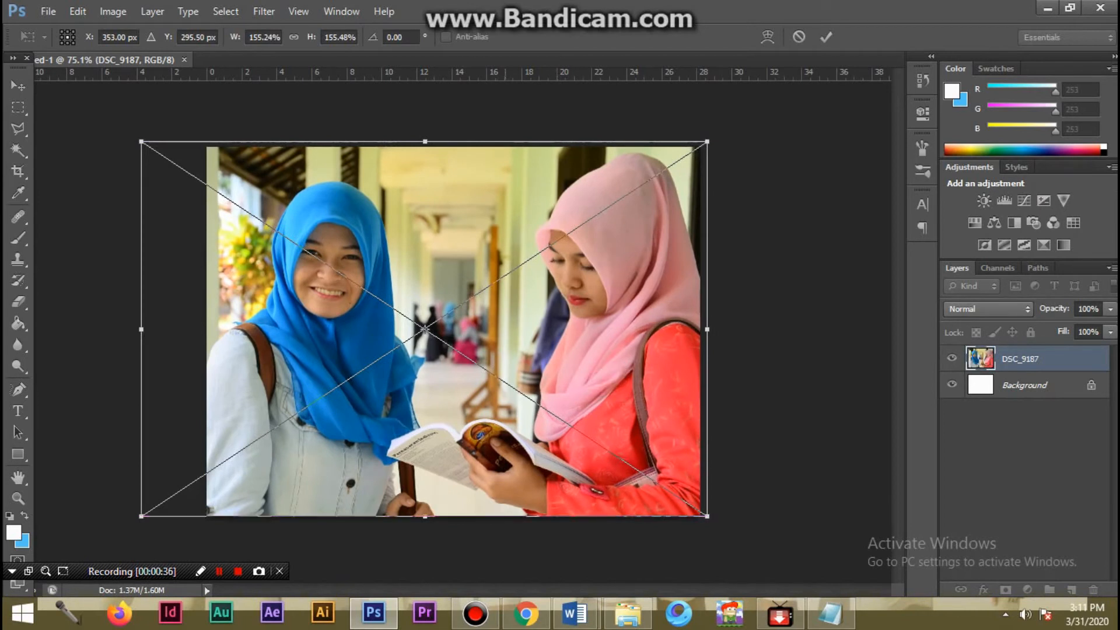
pyautogui.press('Return')
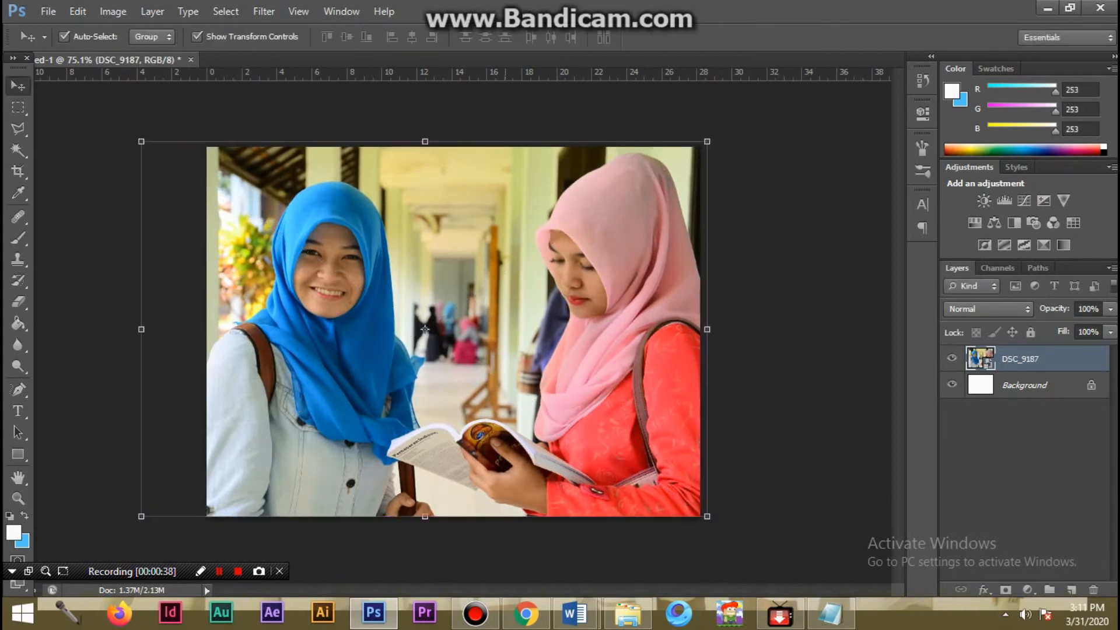
pyautogui.press('Down')
pyautogui.press('Down')
pyautogui.press('Down')
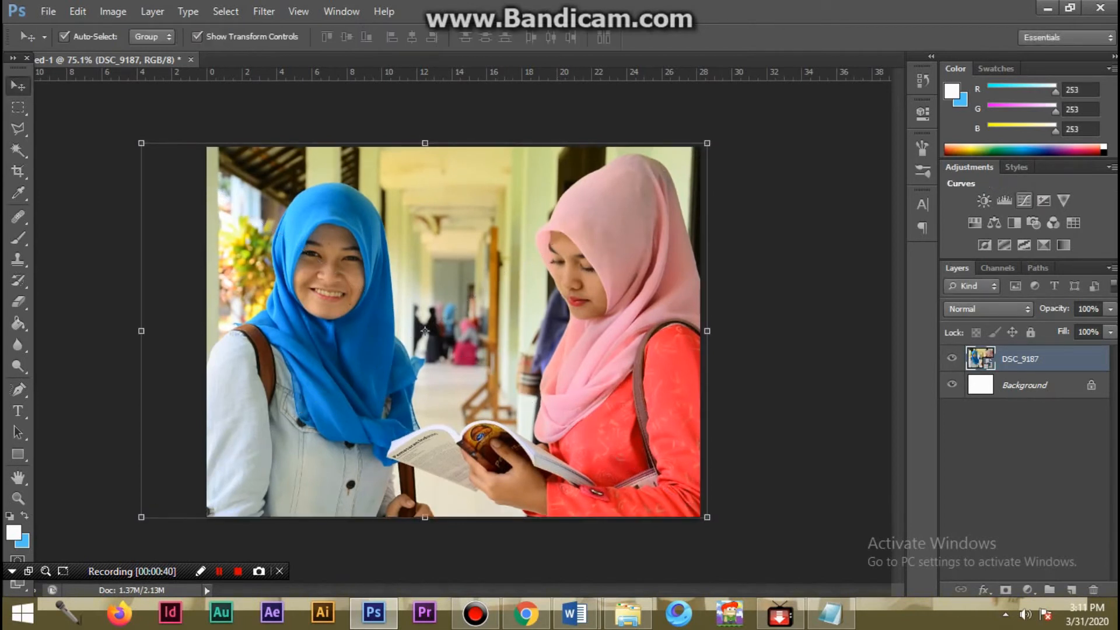
# - Brighten the photo with a Curves adjustment layer by raising the midtones of the RGB curve
pyautogui.click(1025, 200)
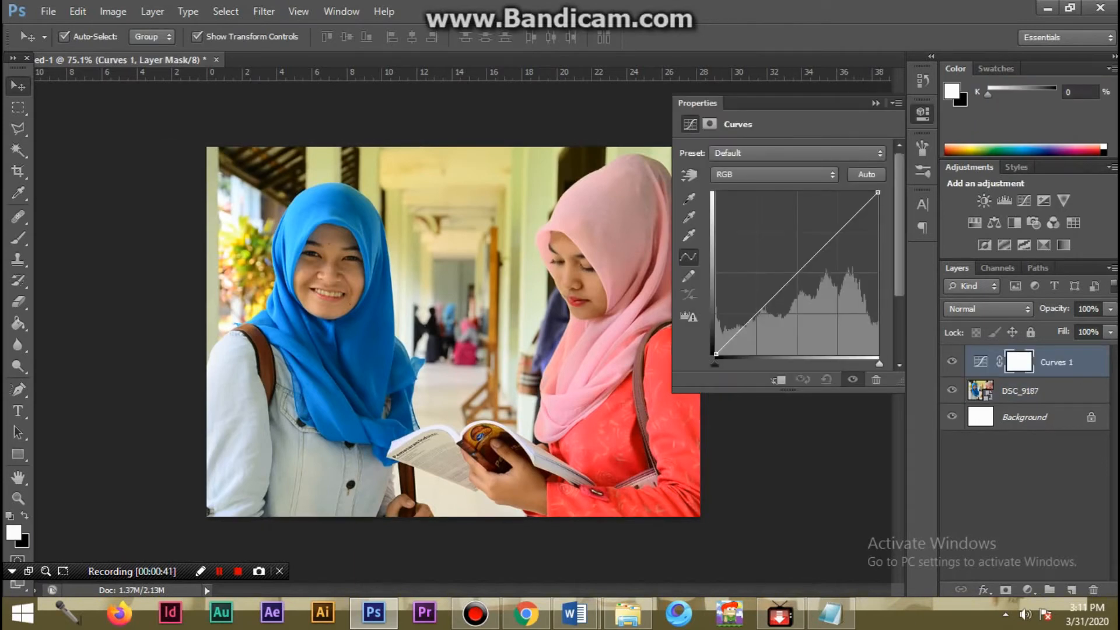
pyautogui.moveTo(793, 276); pyautogui.dragTo(793, 256)
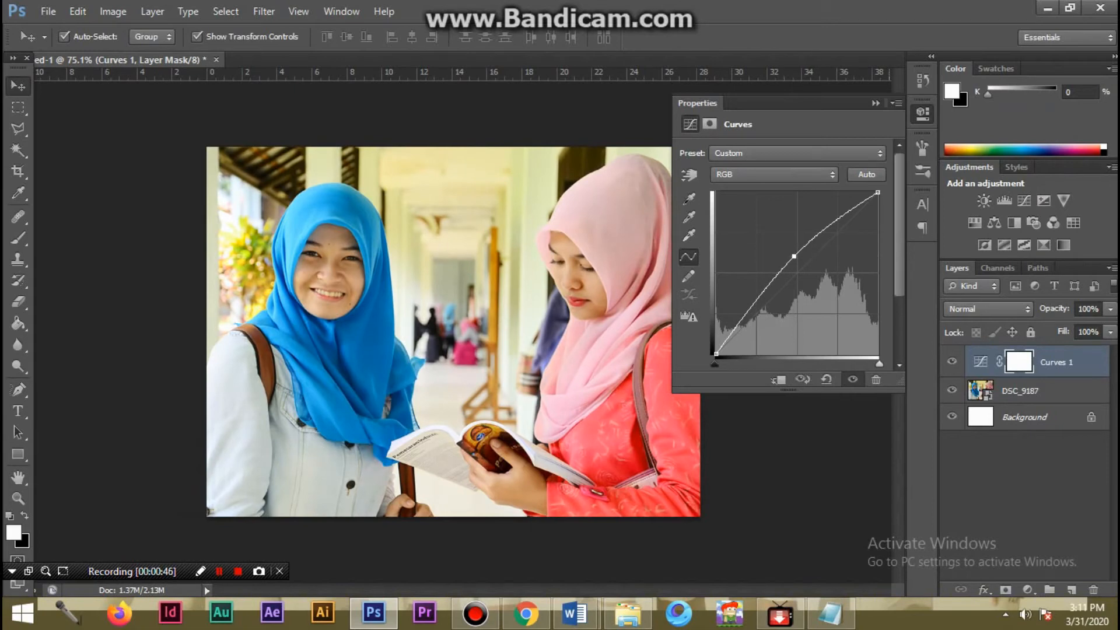
pyautogui.click(876, 103)
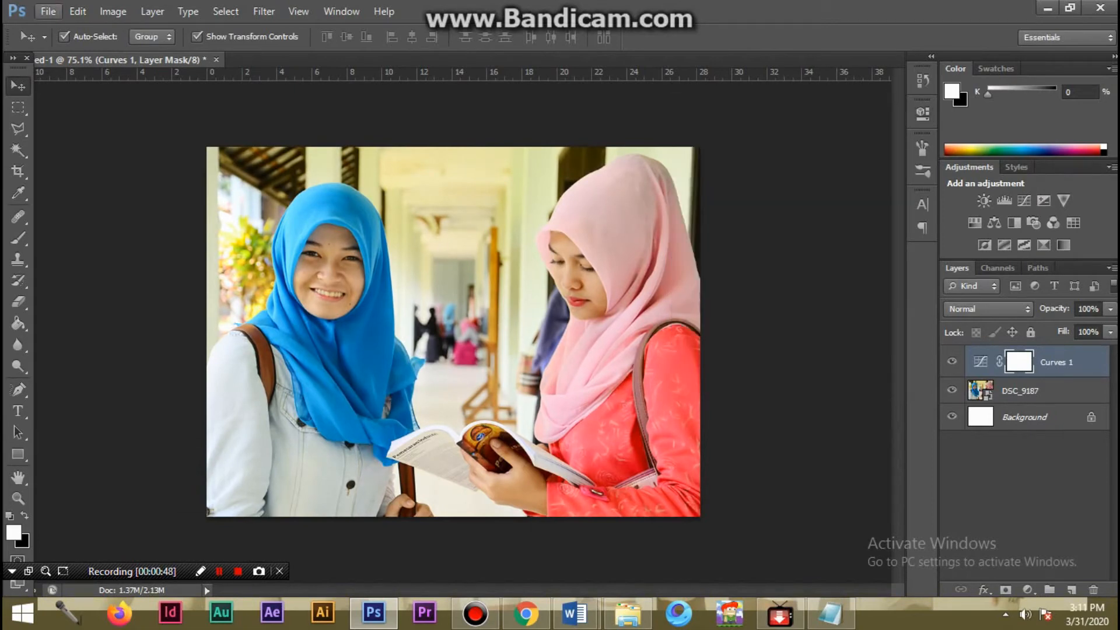
# - Save the edited photo as the JPEG file 52.jpg in the ALBUM WEB folder at maximum quality 12
pyautogui.click(47, 11)
pyautogui.click(76, 208)
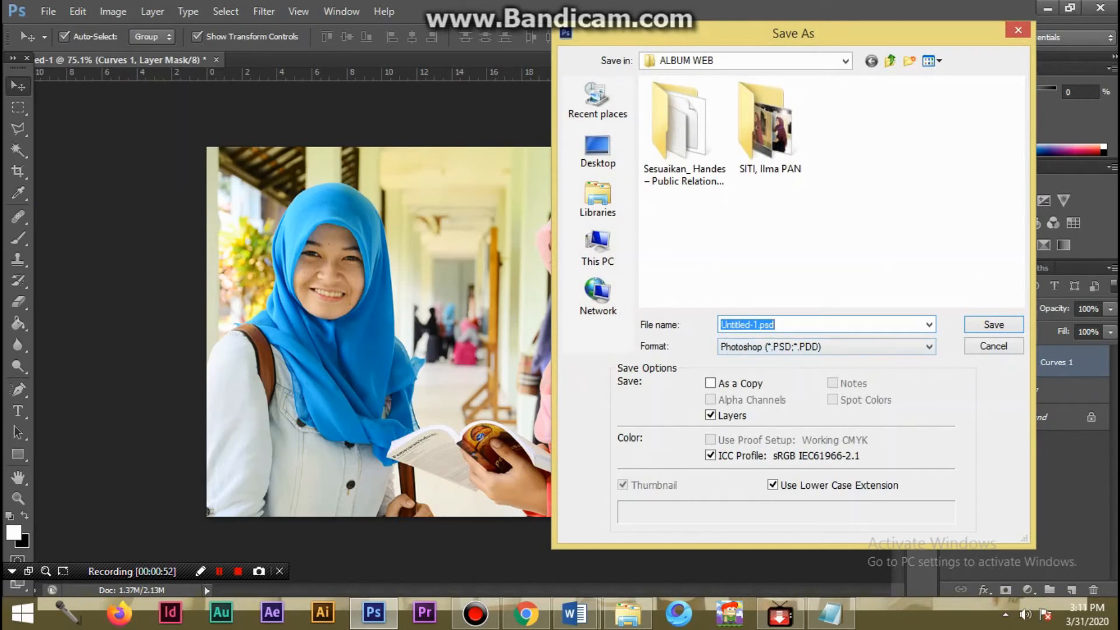
pyautogui.click(826, 347)
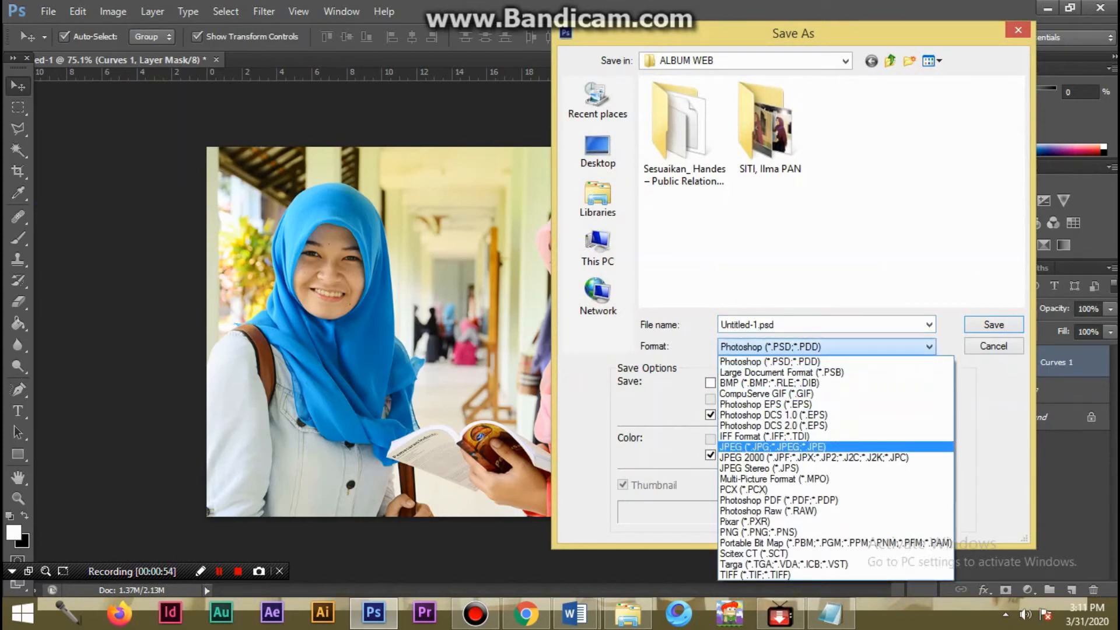
pyautogui.click(772, 447)
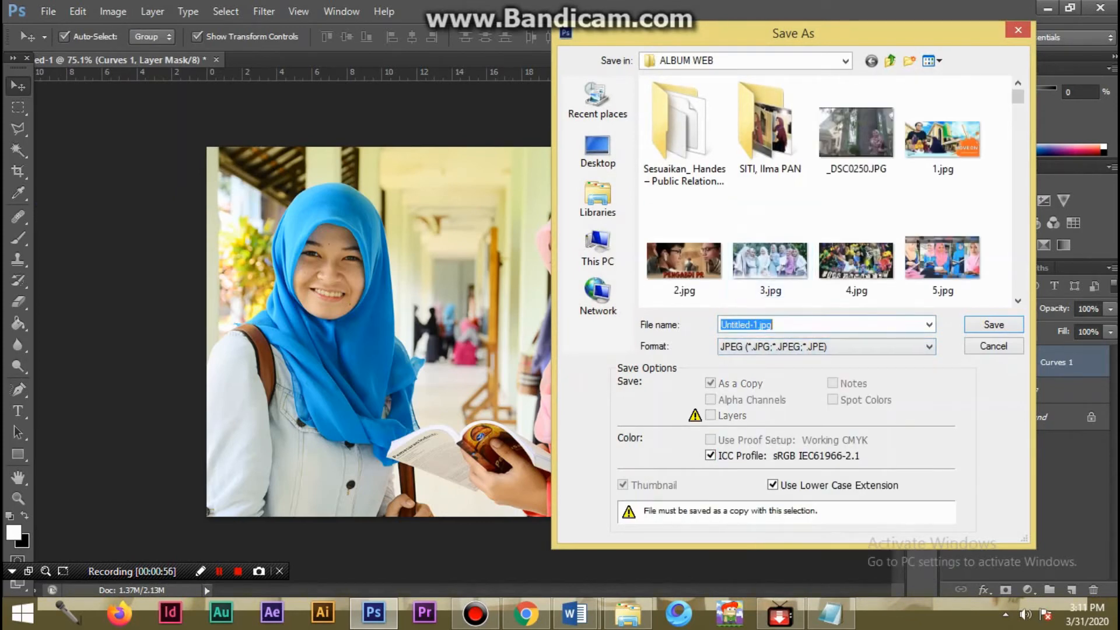
pyautogui.write('5')
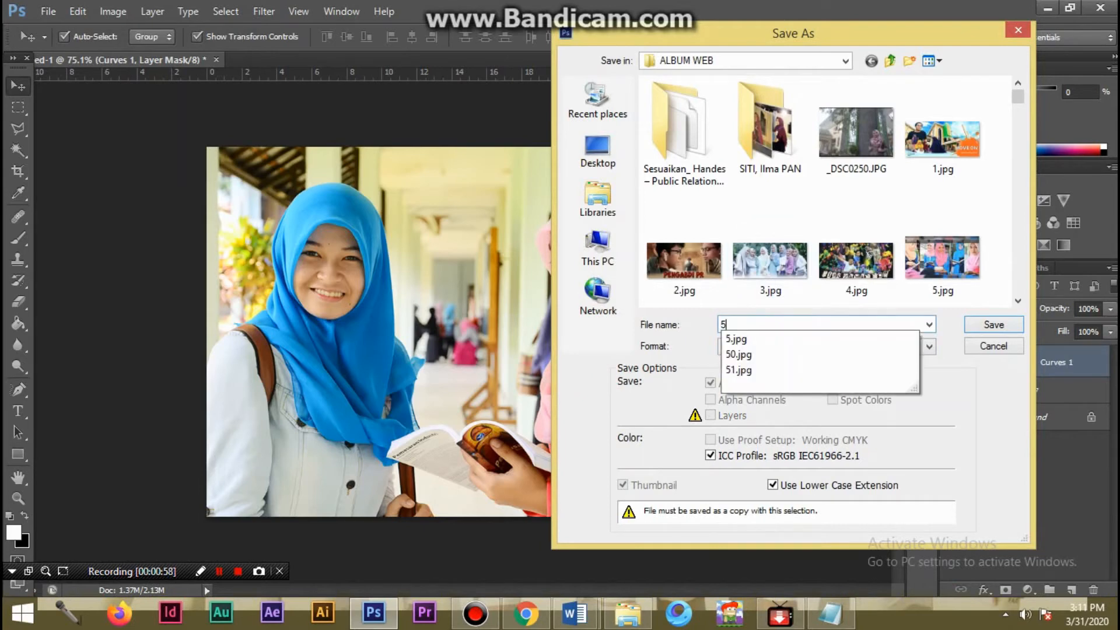
pyautogui.press('Escape')
pyautogui.press('Return')
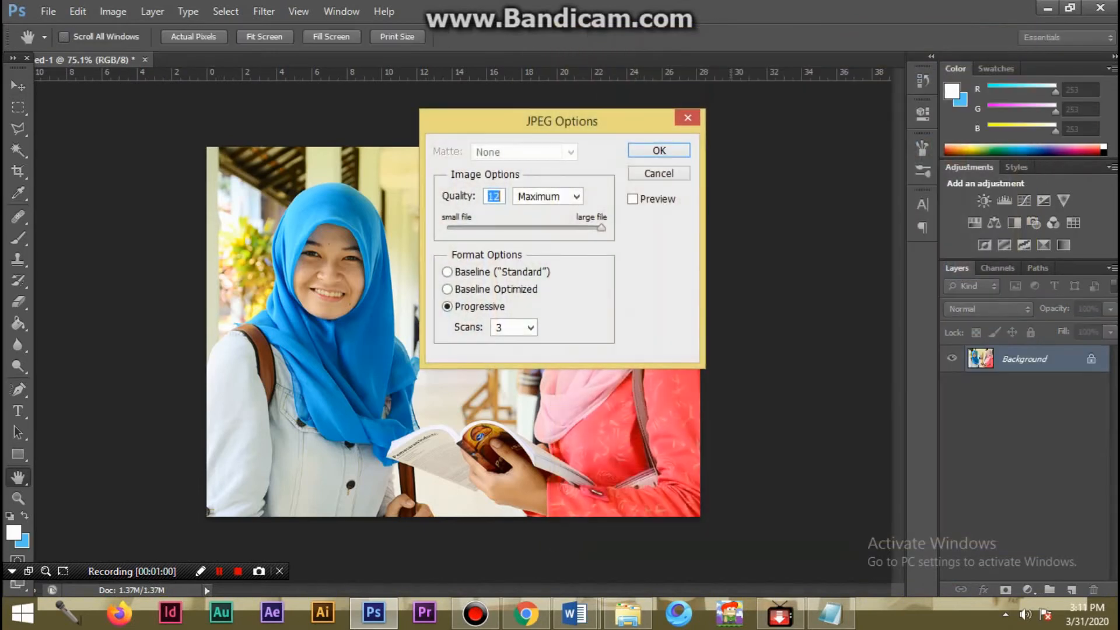
pyautogui.press('Return')
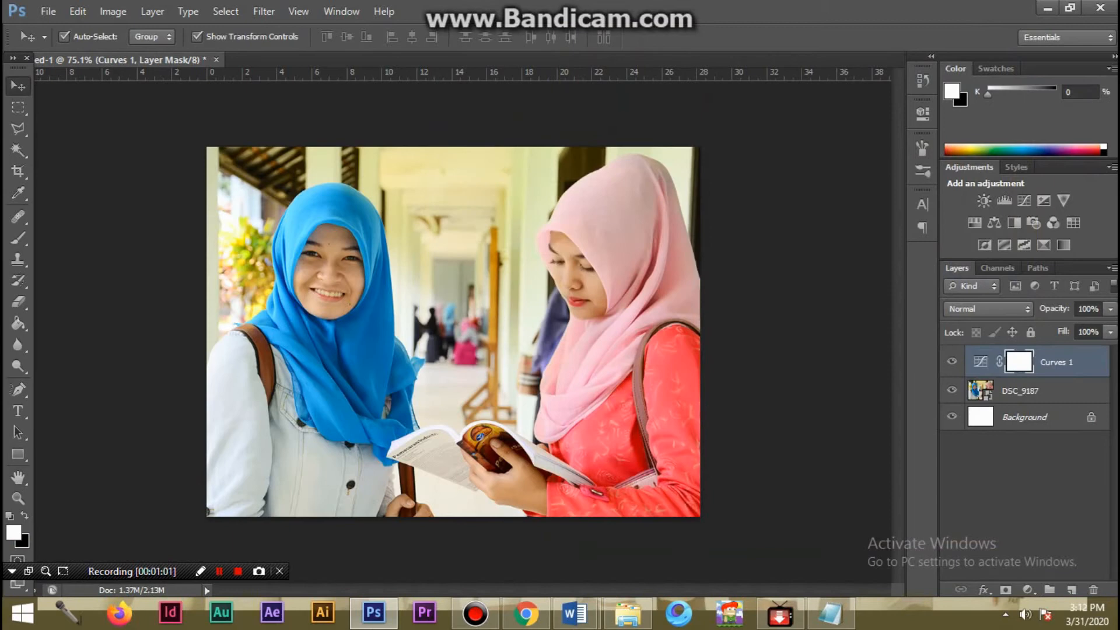
# - Switch to the ALBUM WEB folder in File Explorer and check the file size of the original DSC_9187.JPG
pyautogui.click(628, 613)
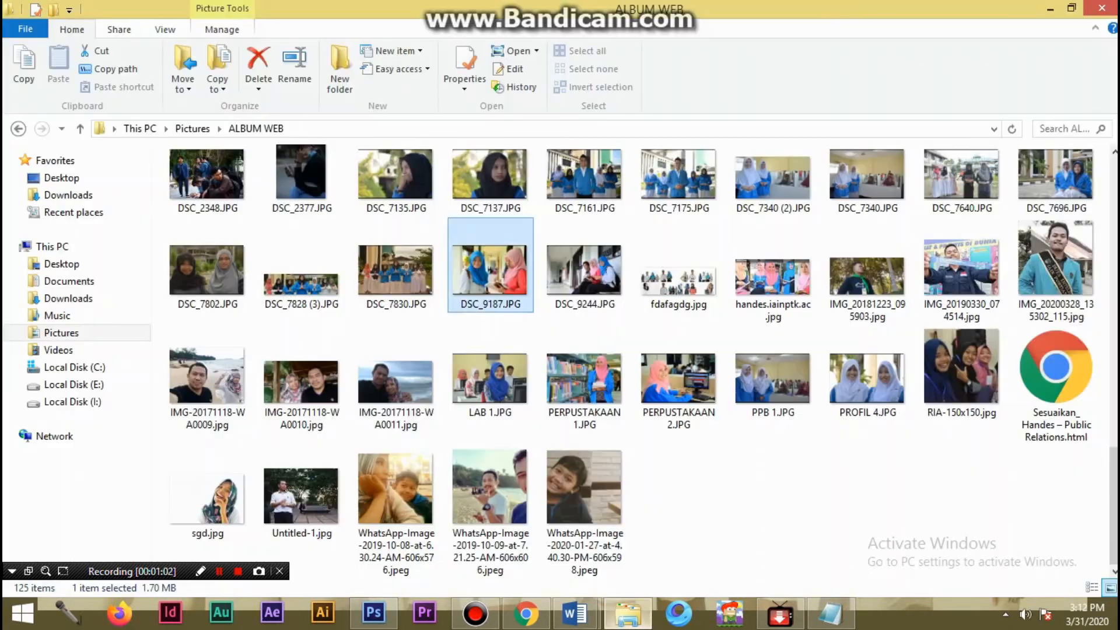
pyautogui.scroll(5, 585, 385)
pyautogui.scroll(-5, 585, 385)
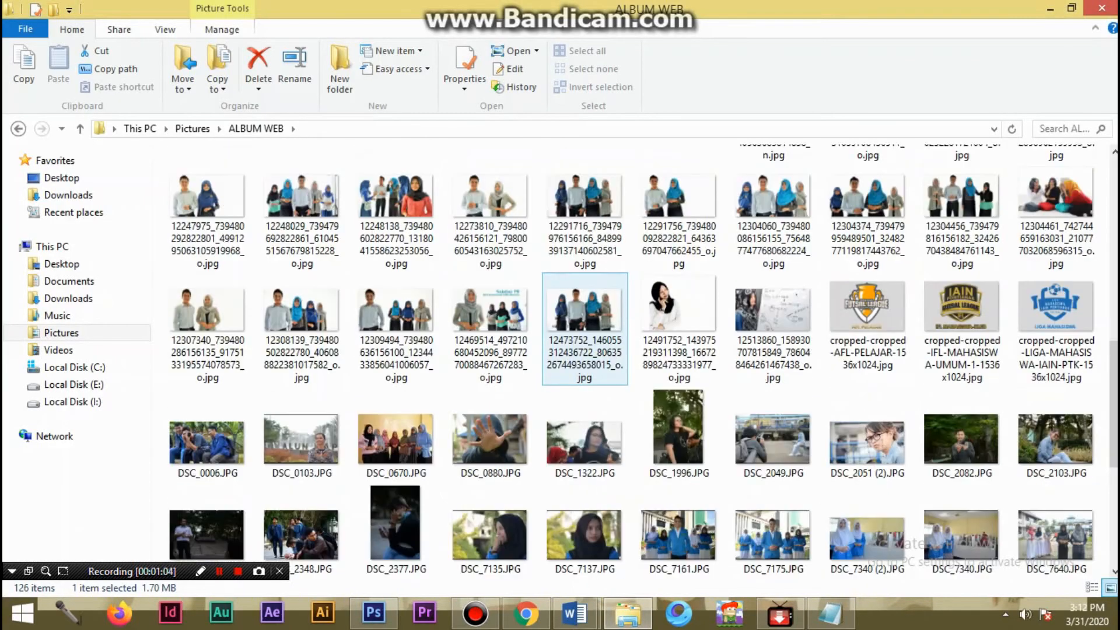
pyautogui.rightClick(586, 285)
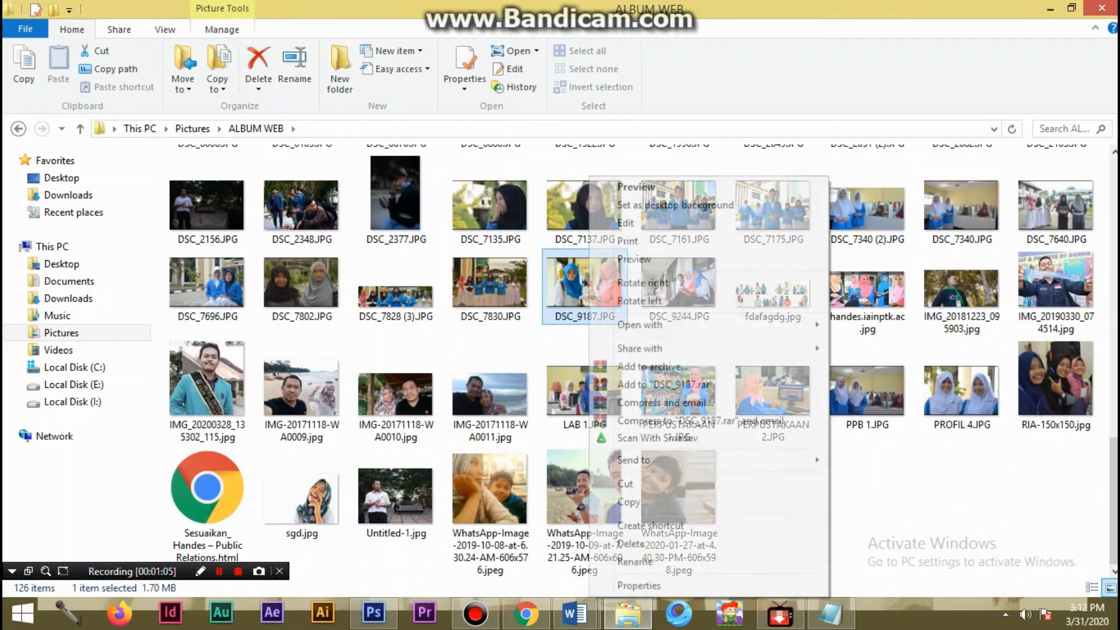
pyautogui.click(630, 585)
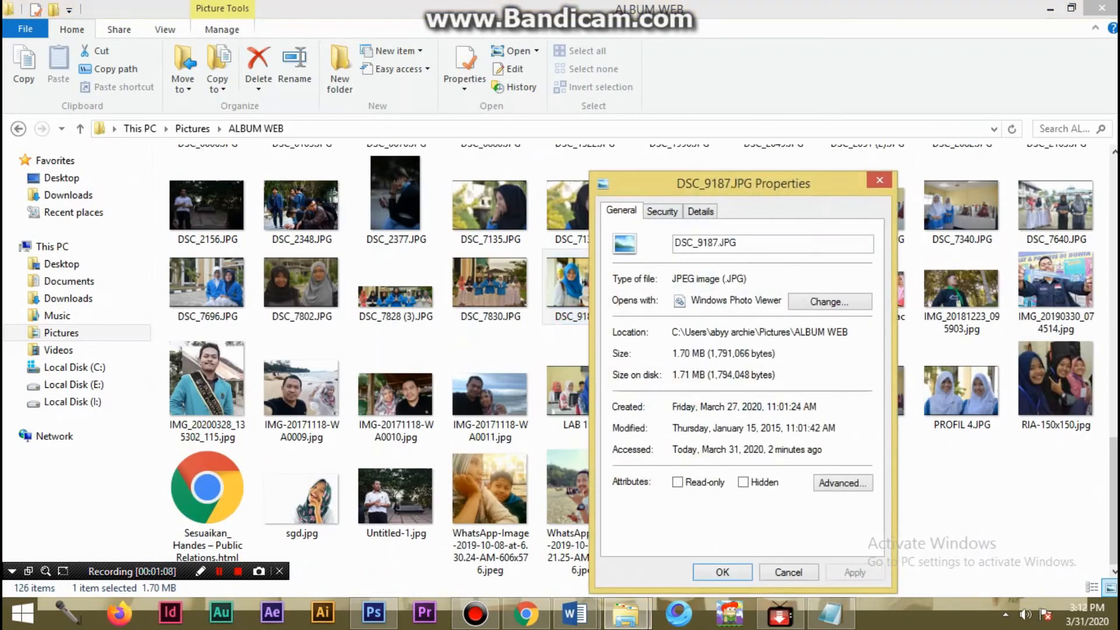
pyautogui.click(789, 572)
# - Check the file properties of the exported 52.jpg to compare its size with the original photo
pyautogui.scroll(12, 679, 385)
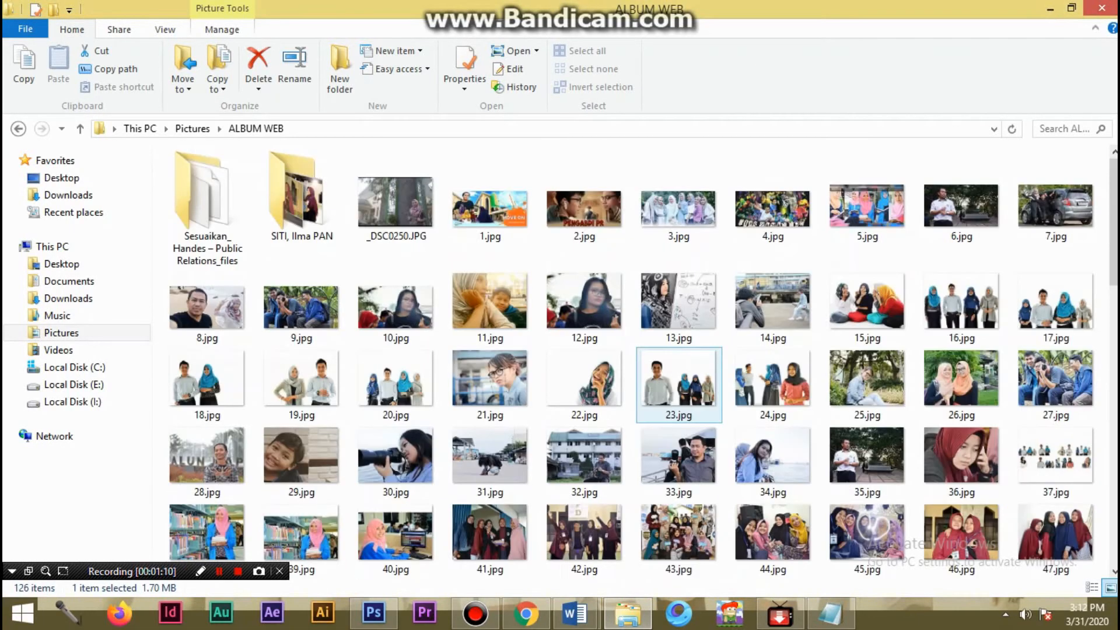
pyautogui.scroll(-5, 773, 461)
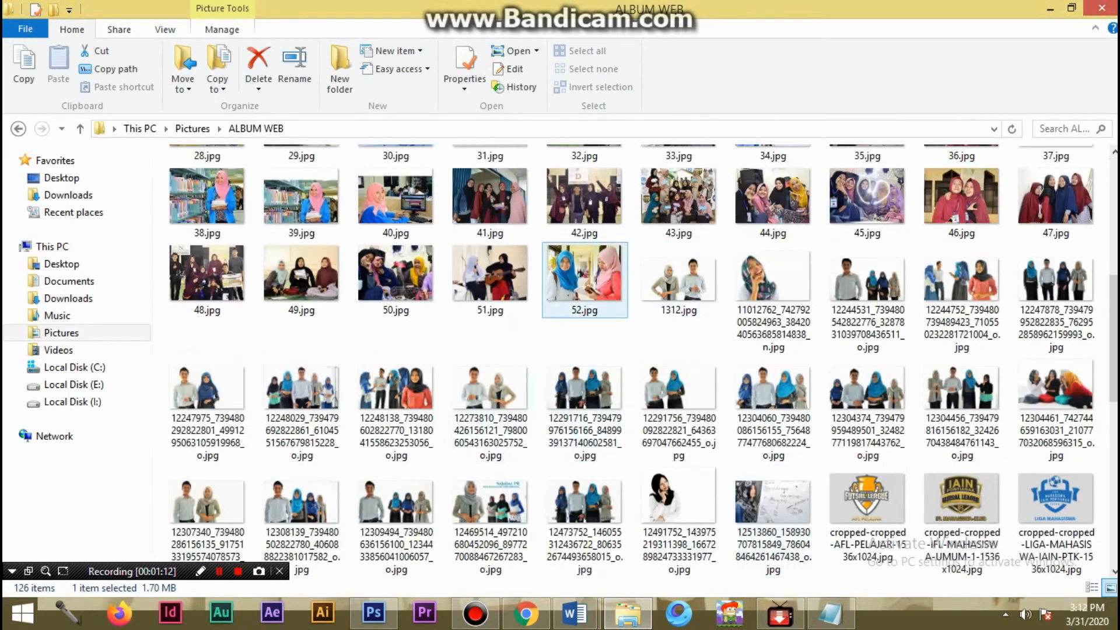
pyautogui.rightClick(587, 274)
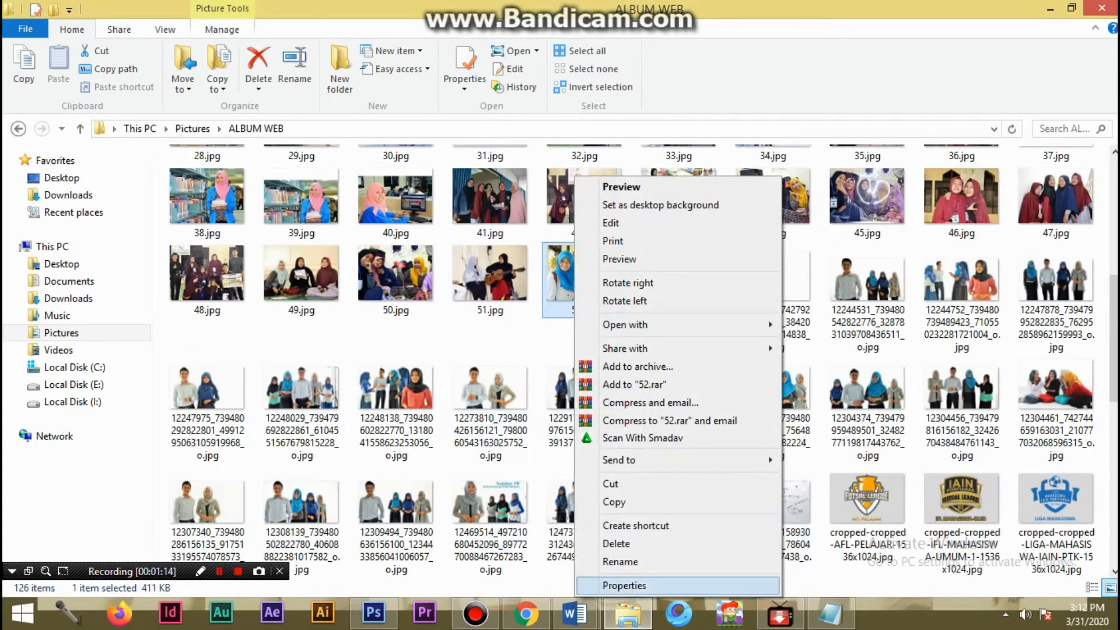
pyautogui.click(630, 585)
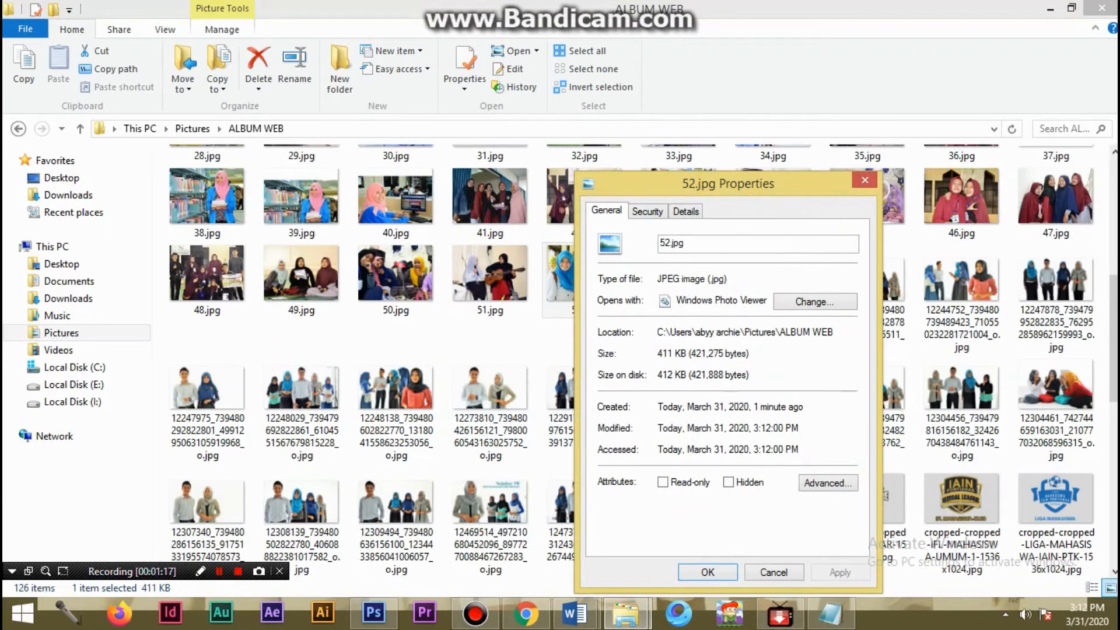
pyautogui.click(773, 572)
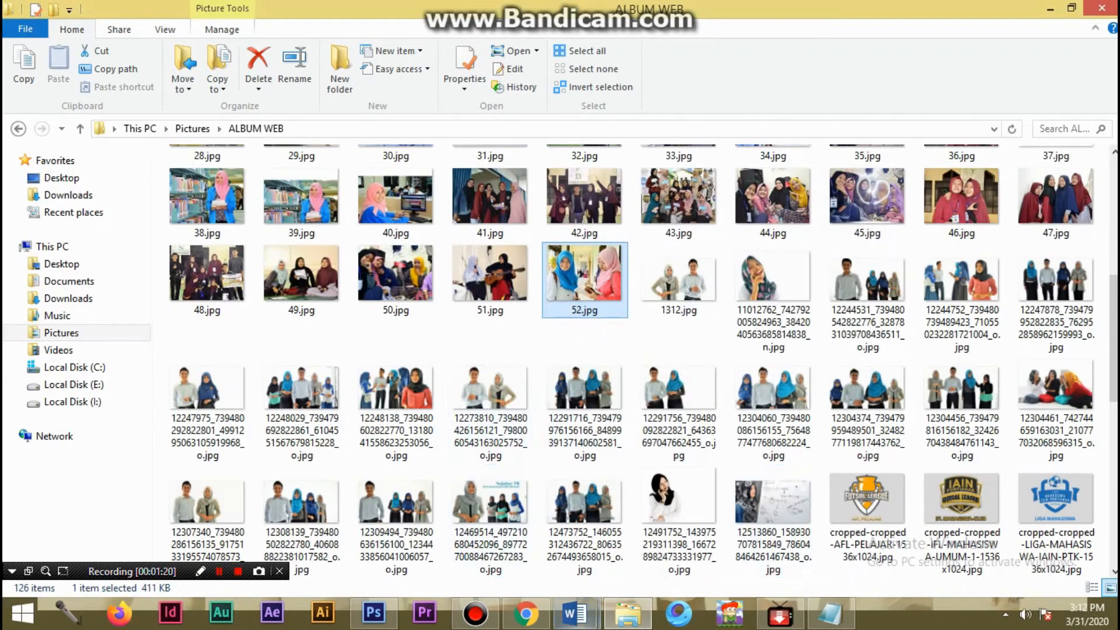
# - Switch to the WordPress editor in Chrome and dismiss the open file picker without choosing a picture
pyautogui.click(526, 614)
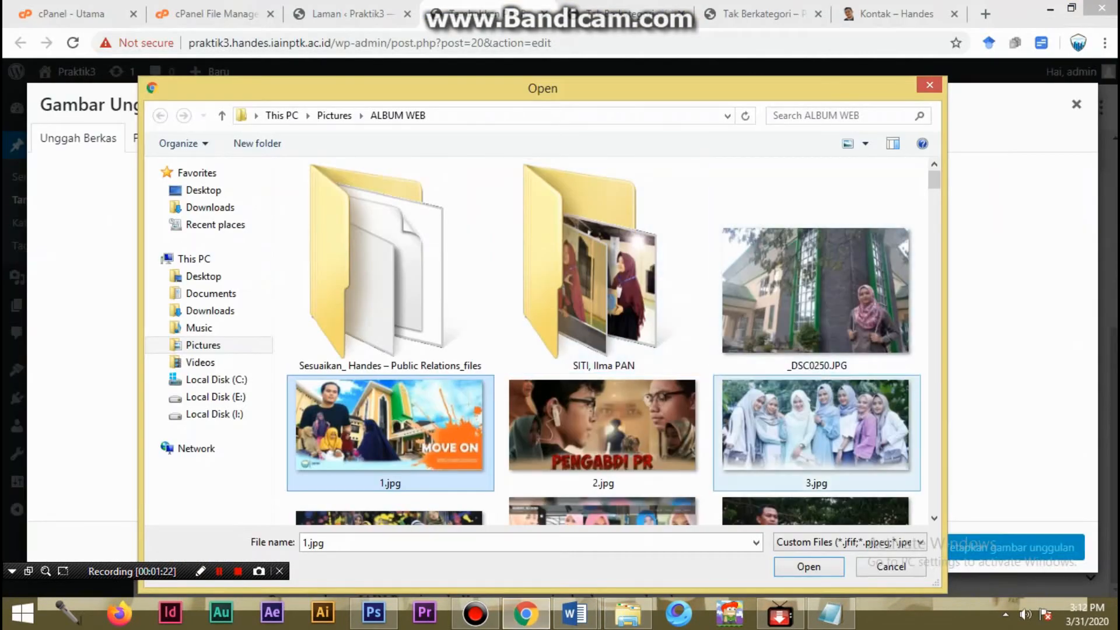
pyautogui.click(561, 412)
pyautogui.scroll(-5, 561, 412)
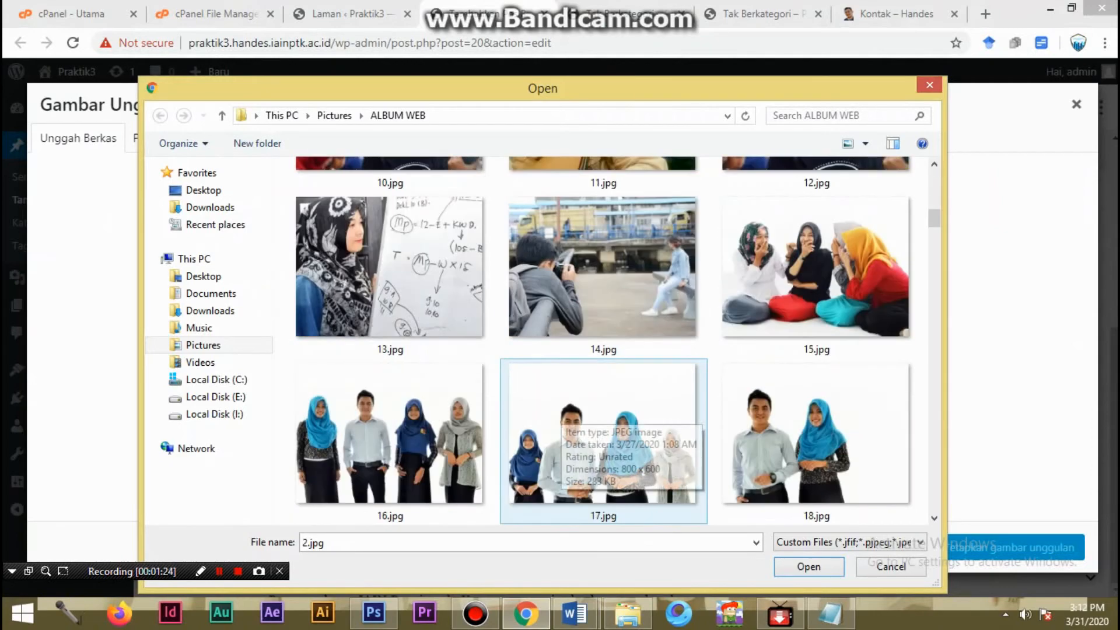
pyautogui.scroll(4, 561, 412)
pyautogui.click(891, 567)
# - Upload 52.jpg from the ALBUM WEB folder and set it as the post's featured image
pyautogui.click(562, 351)
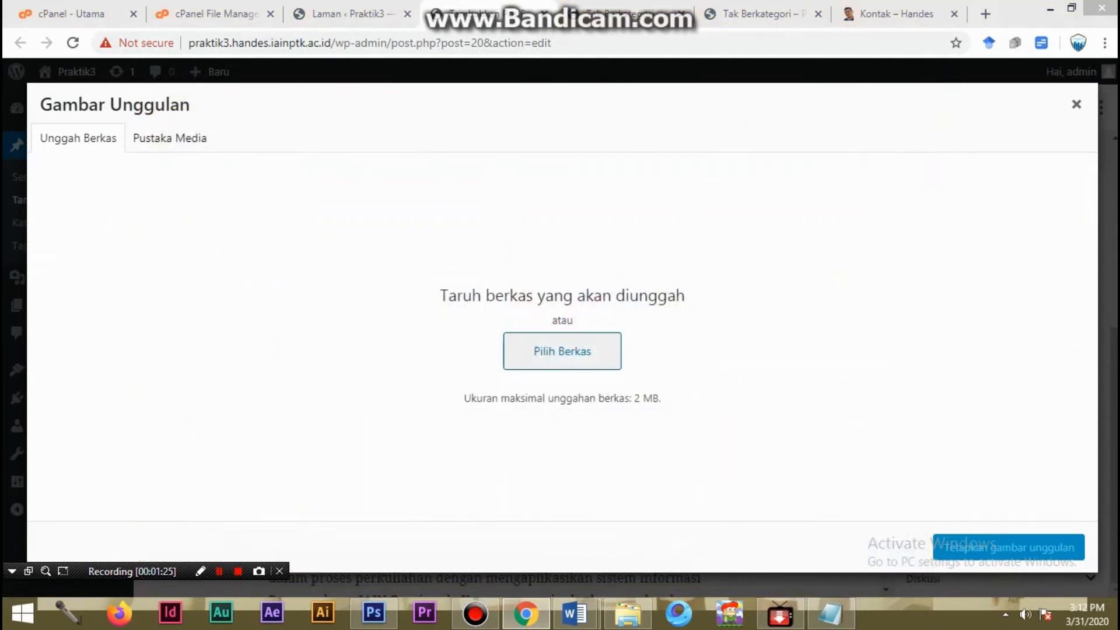
pyautogui.scroll(-10, 604, 275)
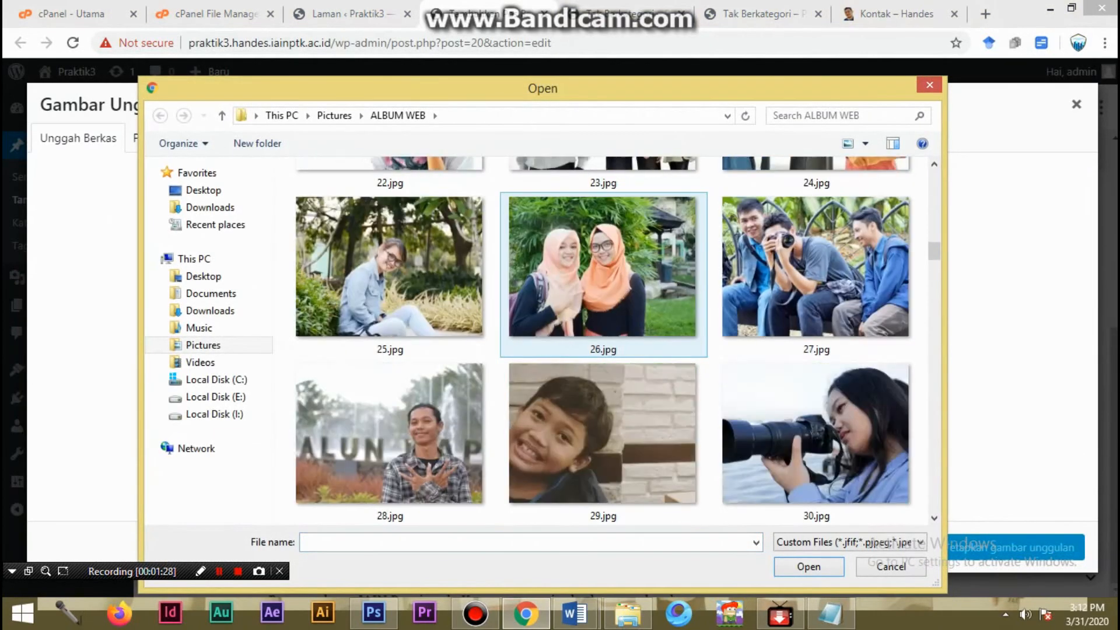
pyautogui.scroll(-8, 604, 274)
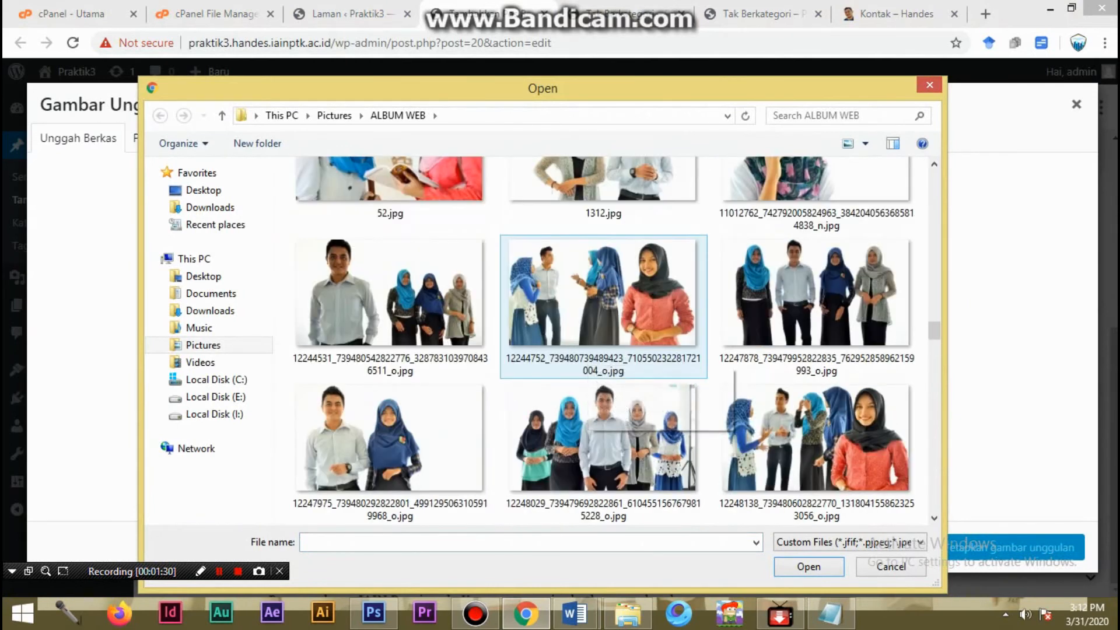
pyautogui.click(390, 190)
pyautogui.scroll(2, 519, 263)
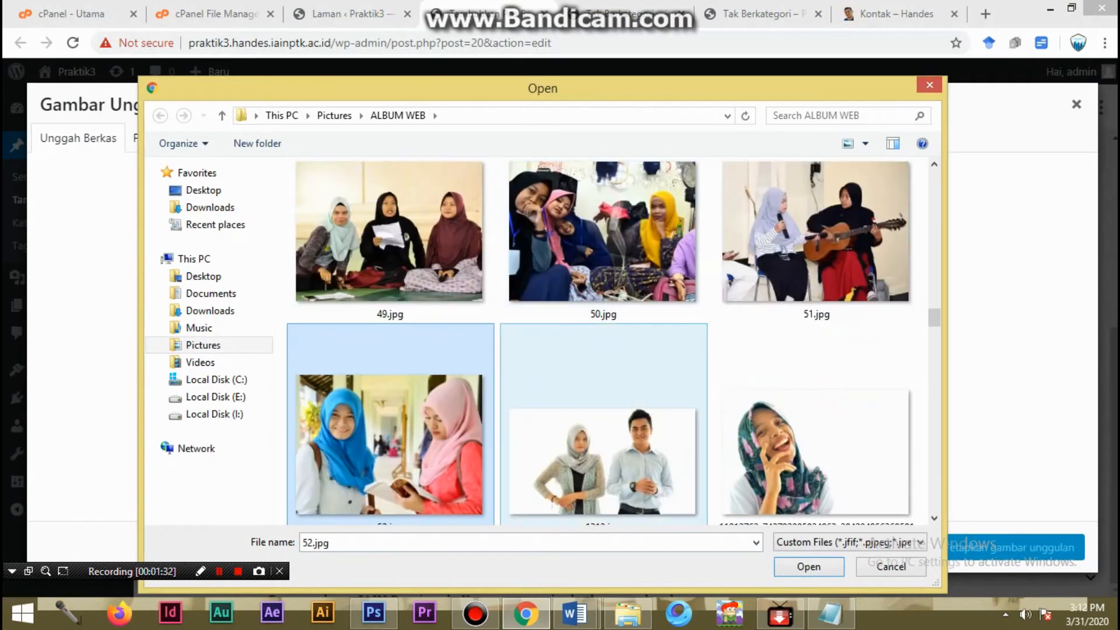
pyautogui.click(409, 409)
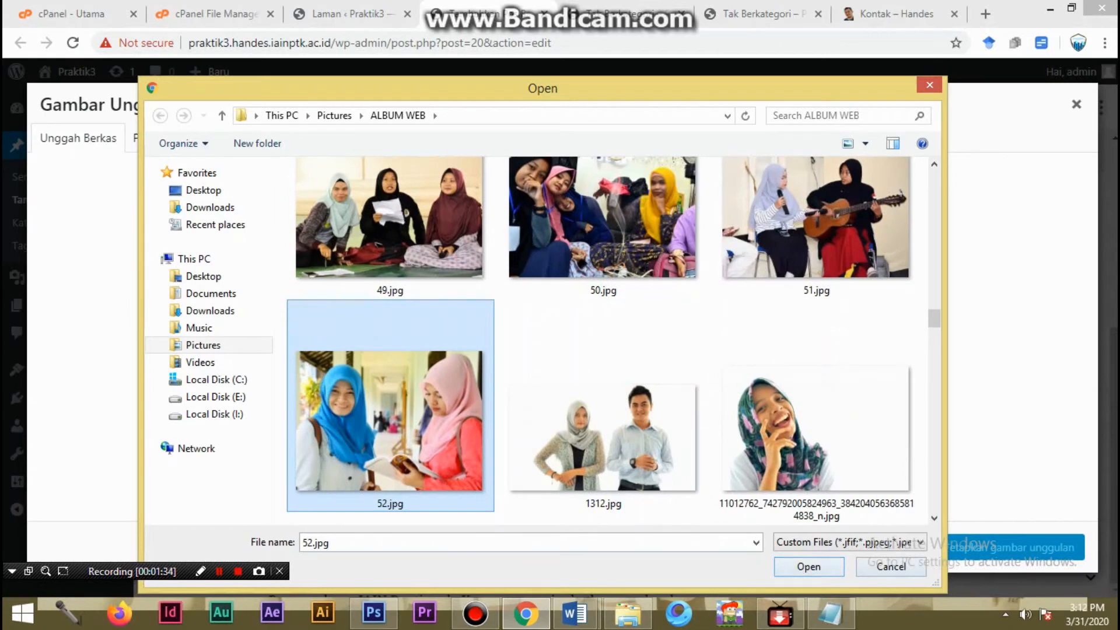
pyautogui.click(809, 567)
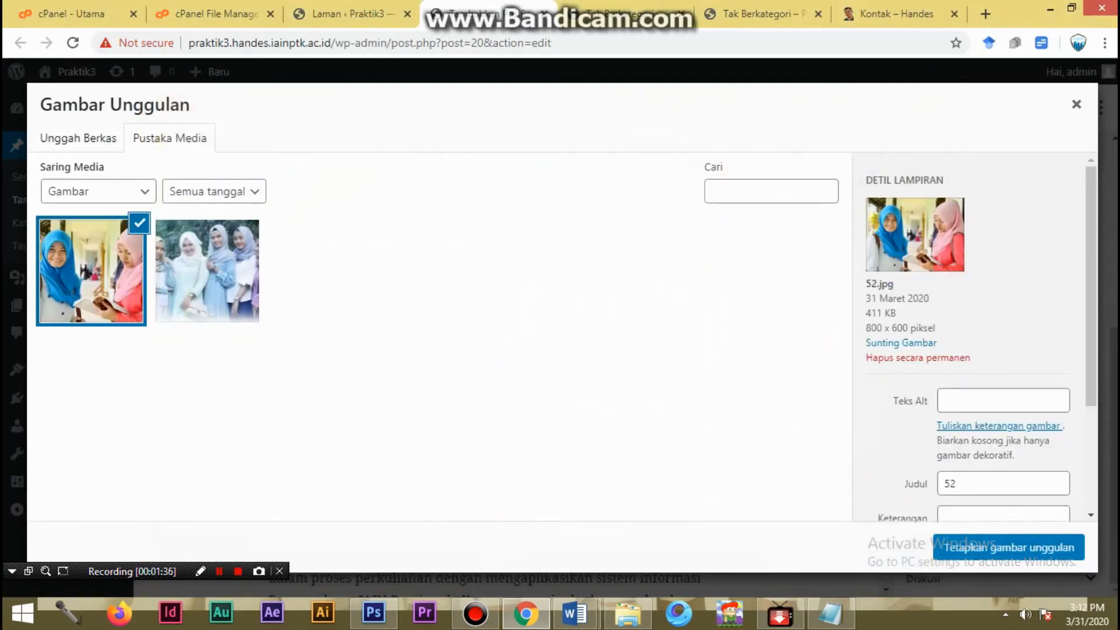
pyautogui.click(1009, 547)
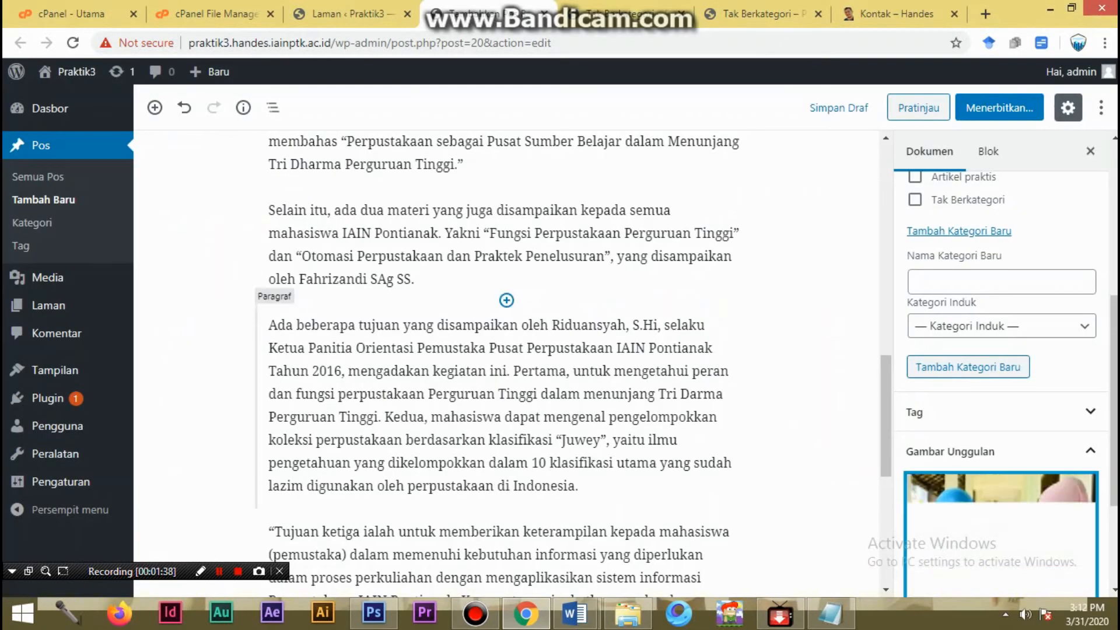
# - Publish the library orientation post and open its public page
pyautogui.click(999, 107)
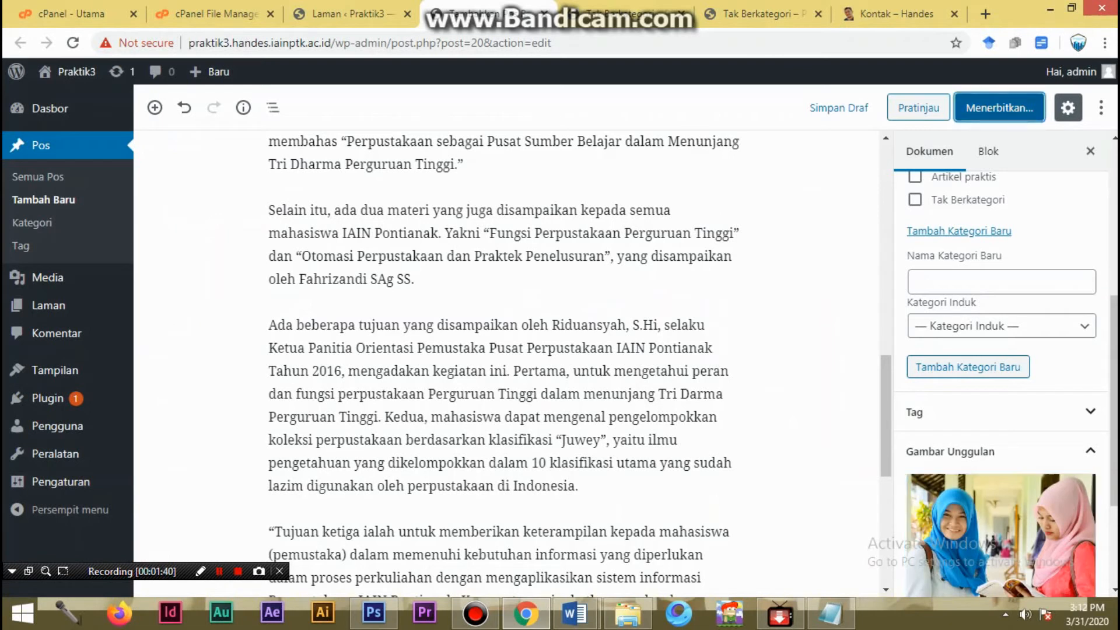
pyautogui.click(999, 107)
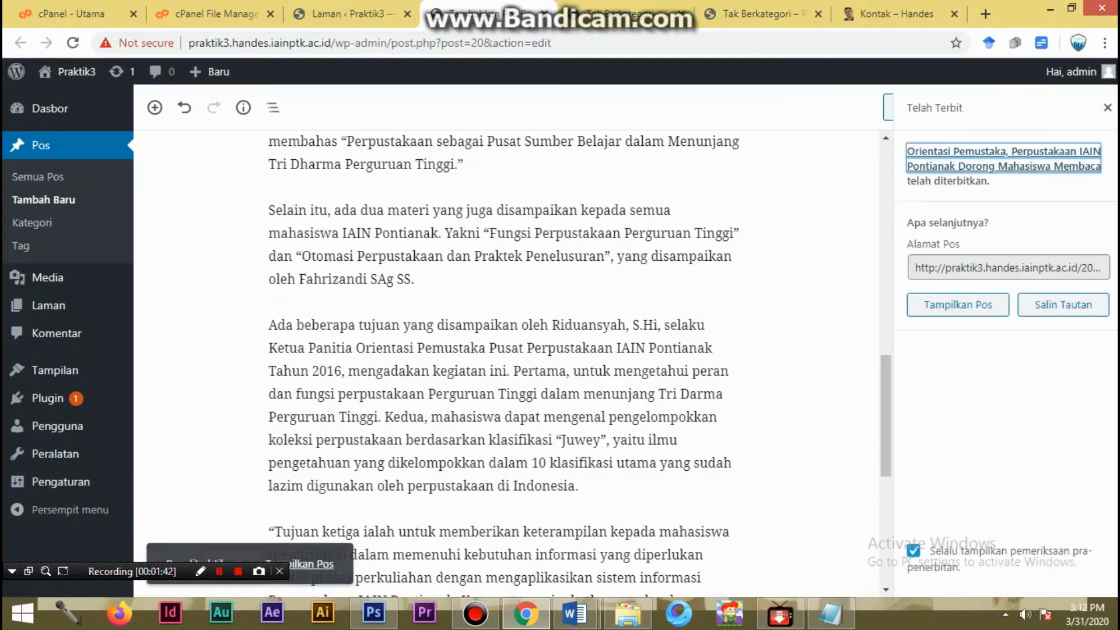
pyautogui.click(958, 304)
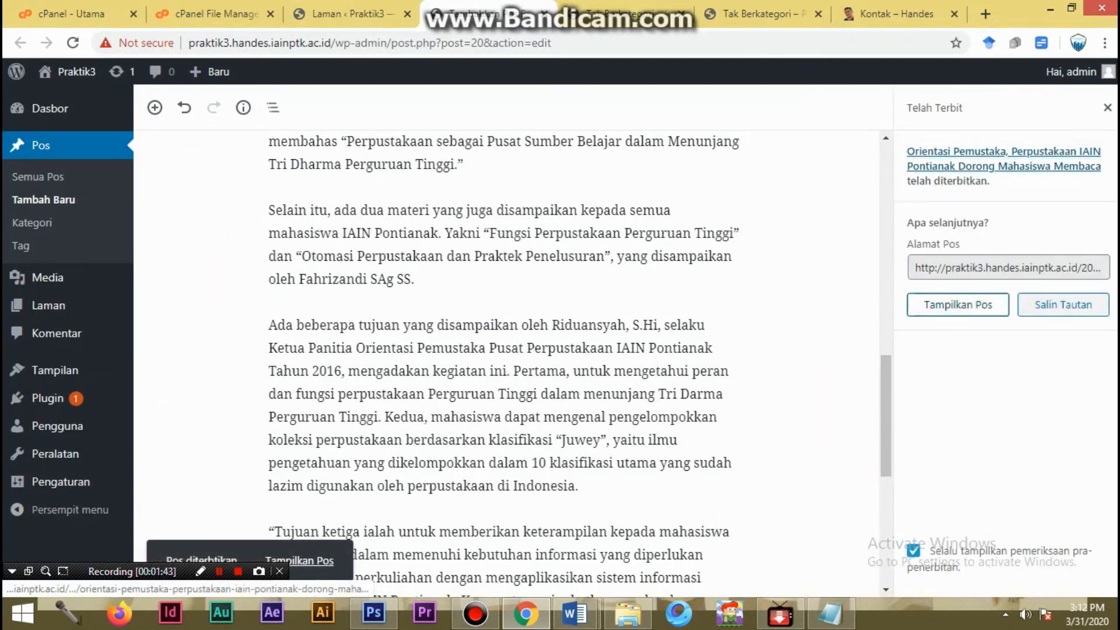
# - Review the published post's featured image, title, category, article text and comment section on the site
pyautogui.scroll(-7, 560, 340)
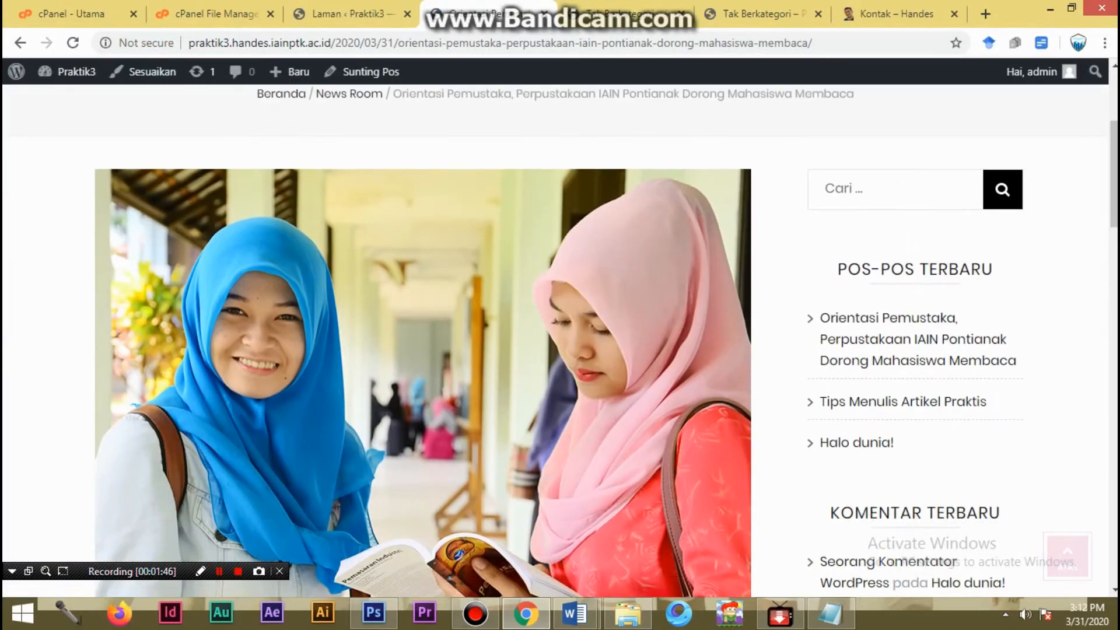
pyautogui.scroll(2, 560, 341)
pyautogui.scroll(-8, 560, 341)
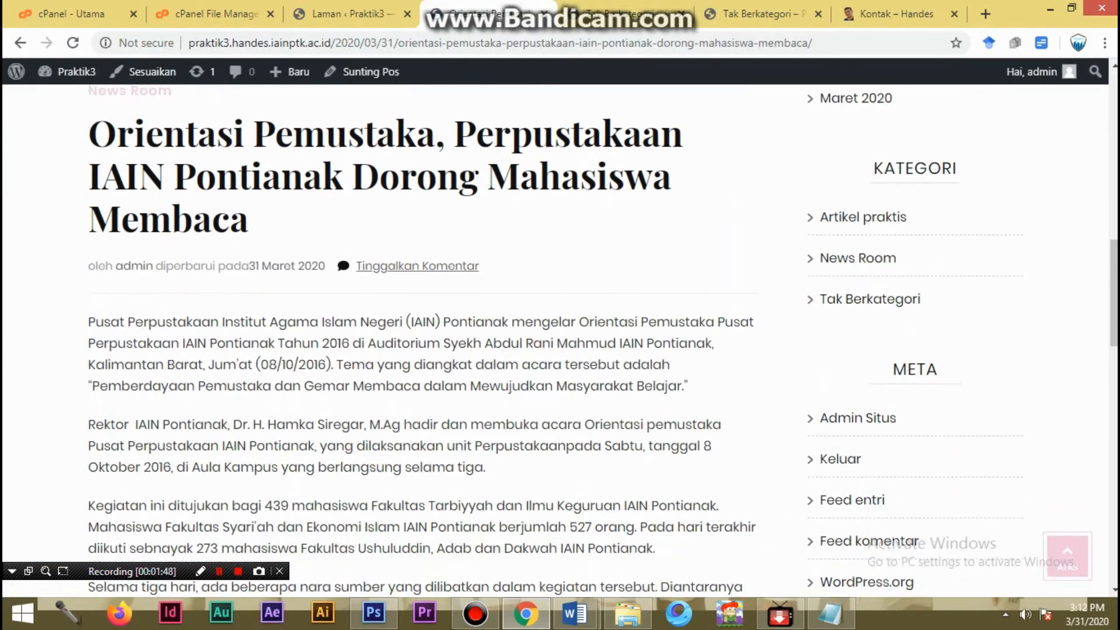
pyautogui.scroll(-15, 560, 341)
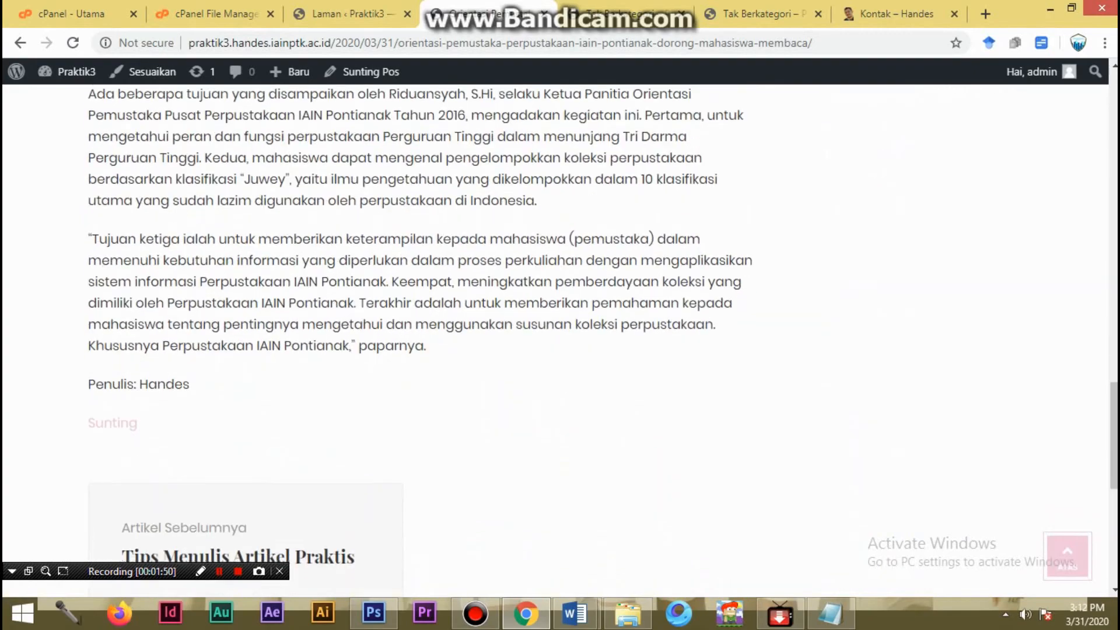
pyautogui.scroll(15, 560, 341)
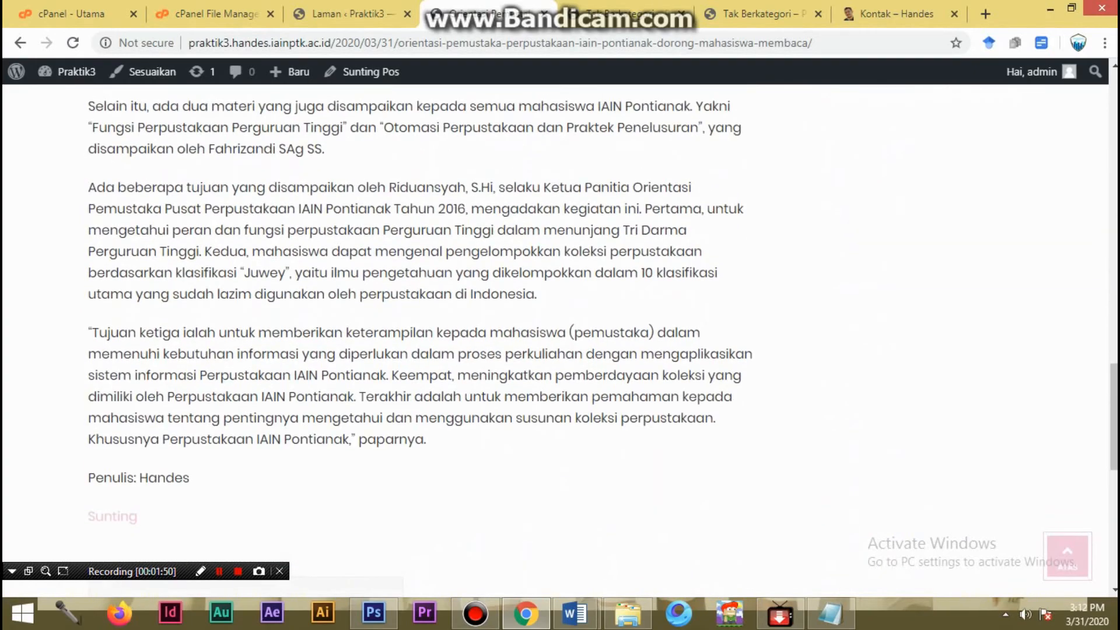
pyautogui.scroll(6, 560, 341)
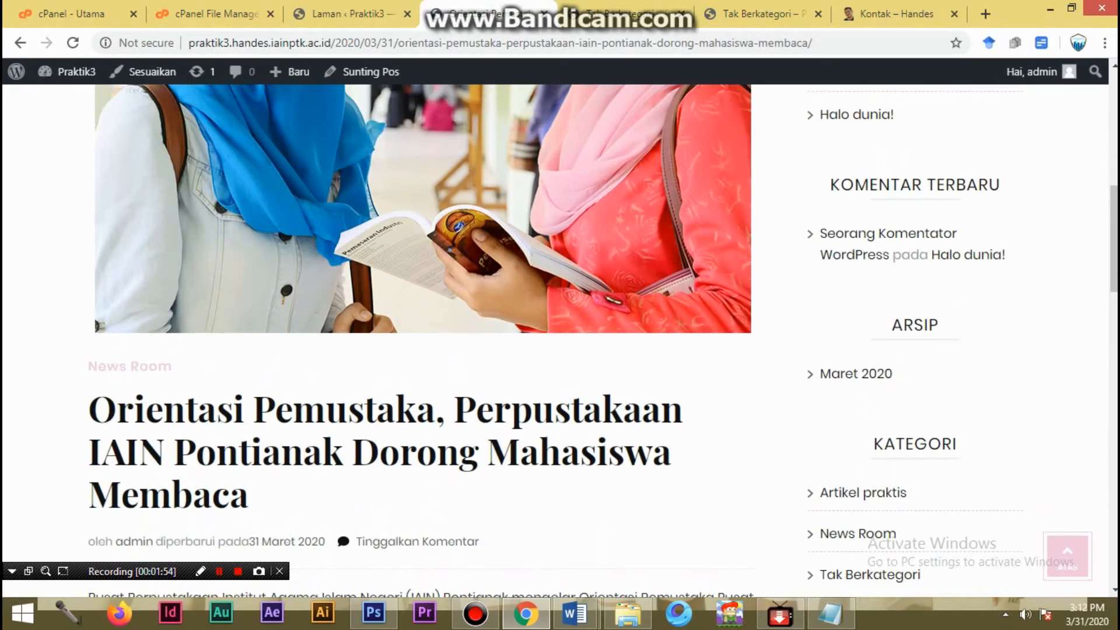
pyautogui.scroll(-20, 560, 341)
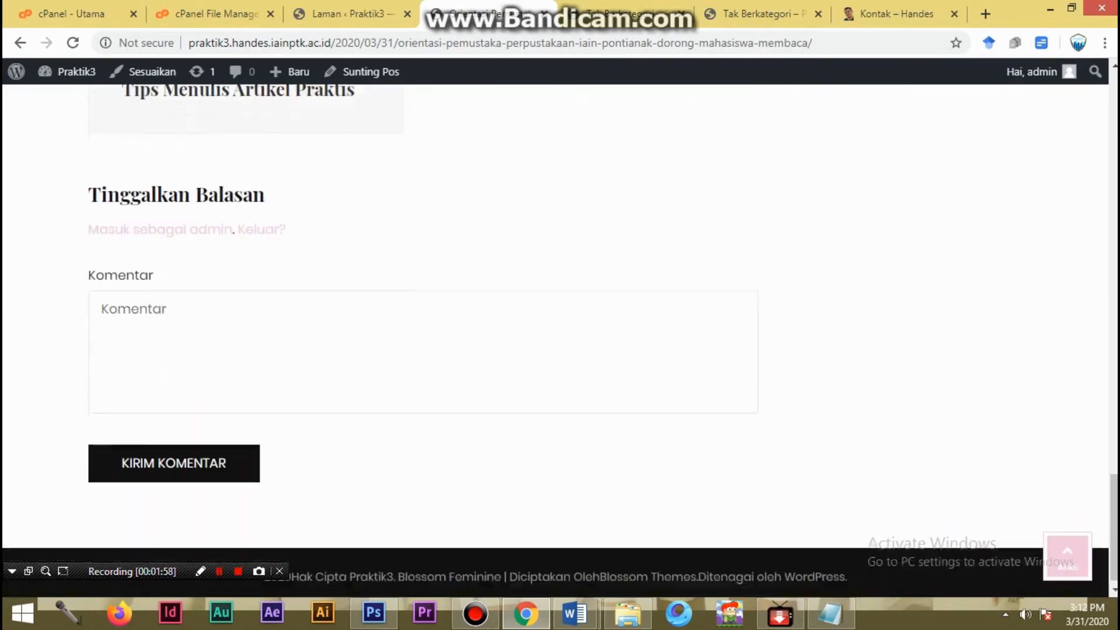
pyautogui.scroll(5, 560, 341)
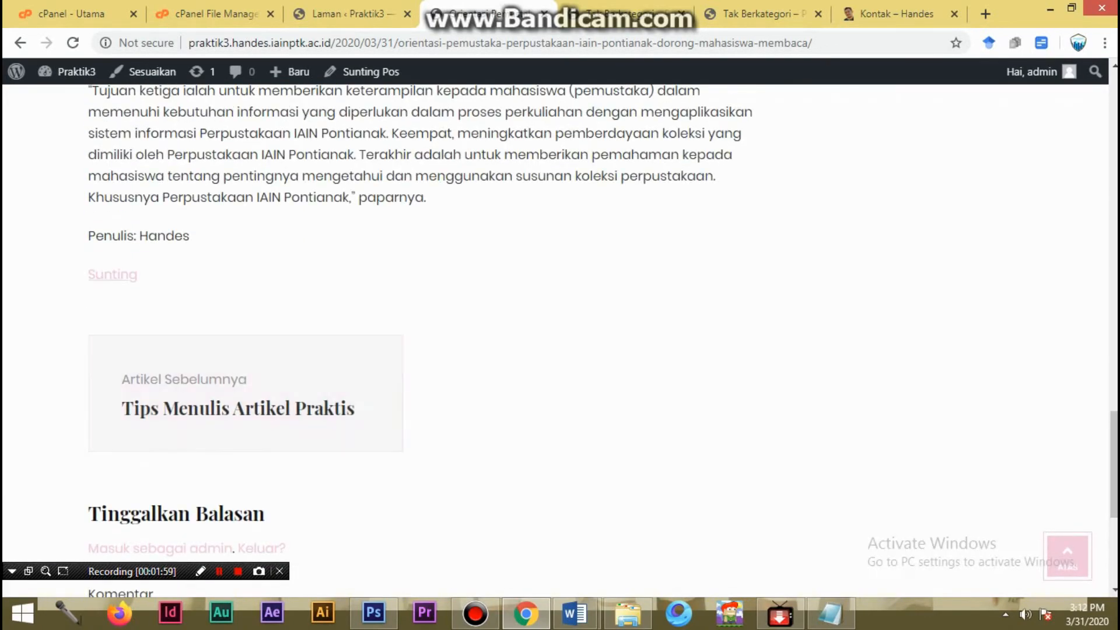
# - Open the published library orientation post for editing and check the text alignment options of the paragraph beginning "Kegiatan ini ditujukan"
pyautogui.click(112, 274)
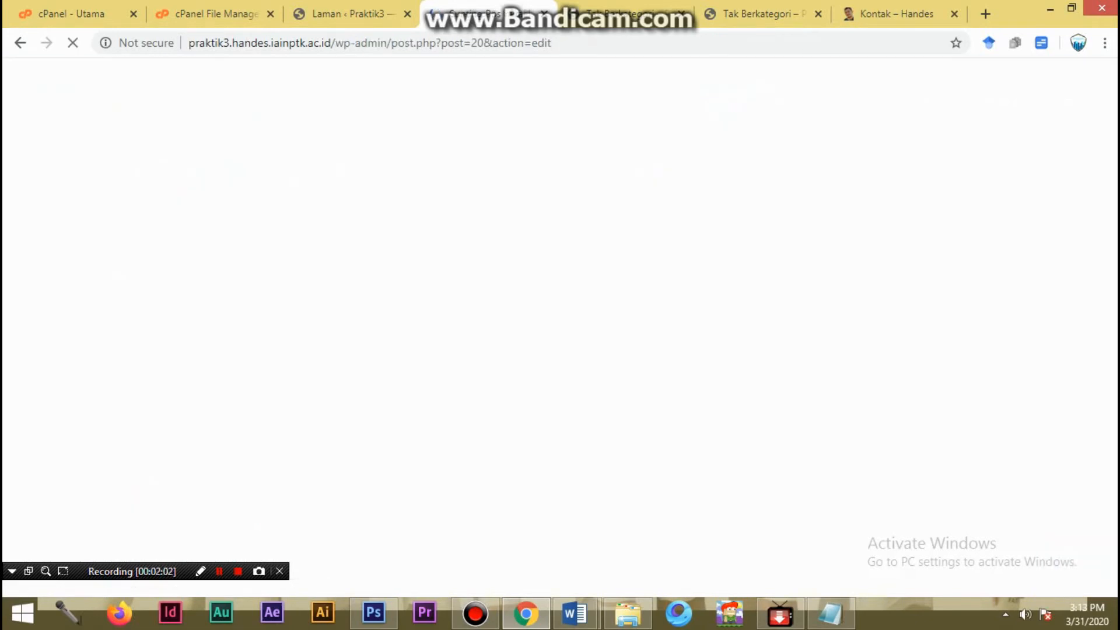
pyautogui.scroll(-6, 452, 239)
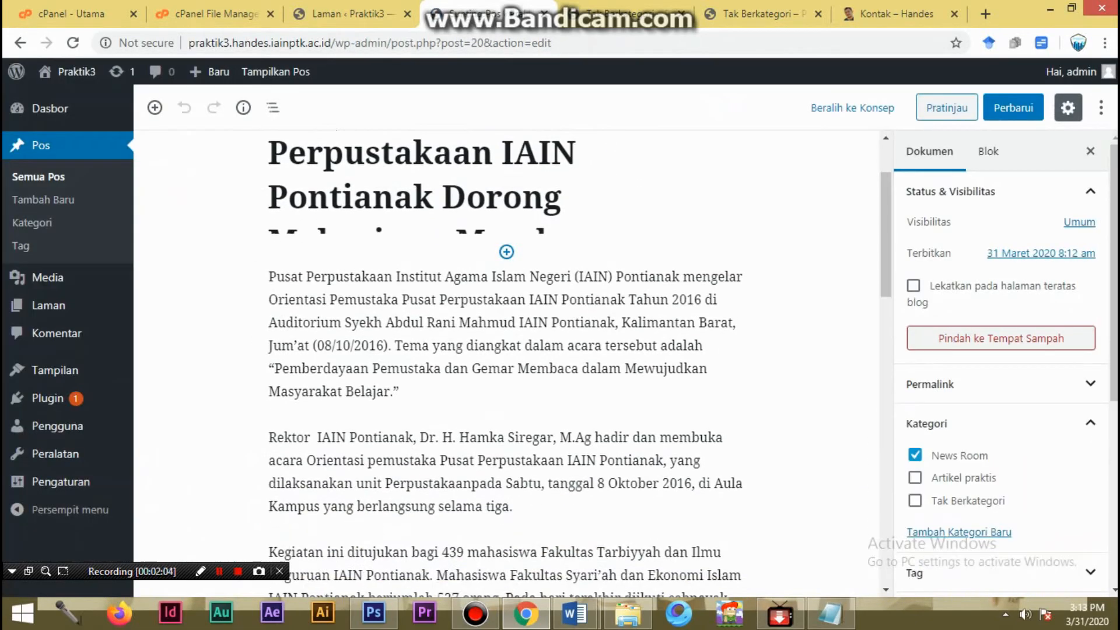
pyautogui.click(452, 213)
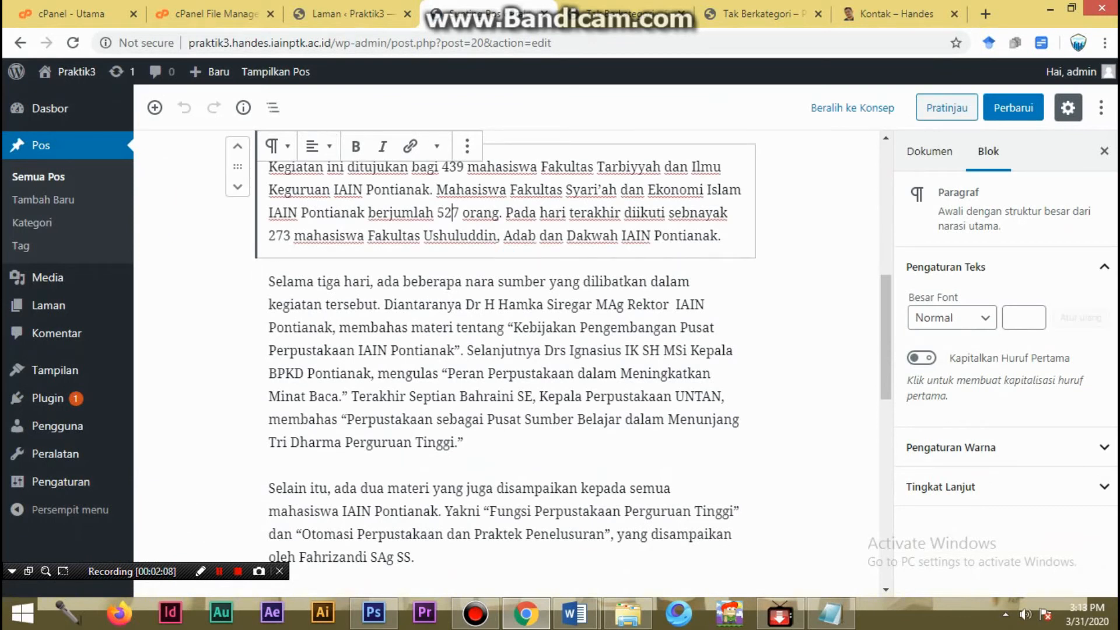
pyautogui.click(319, 147)
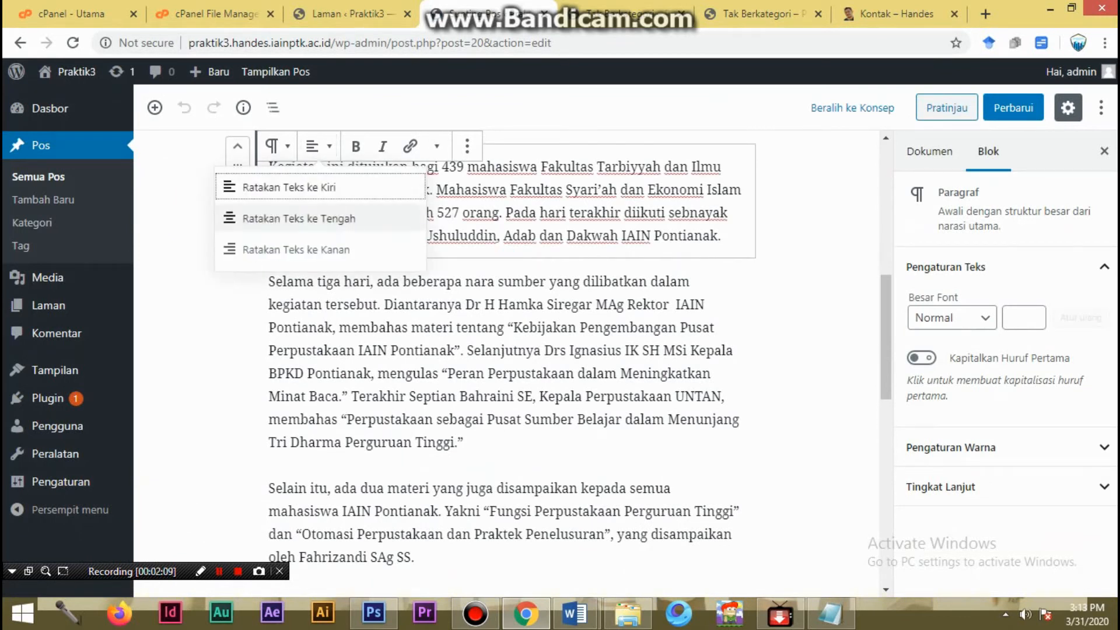
pyautogui.click(506, 213)
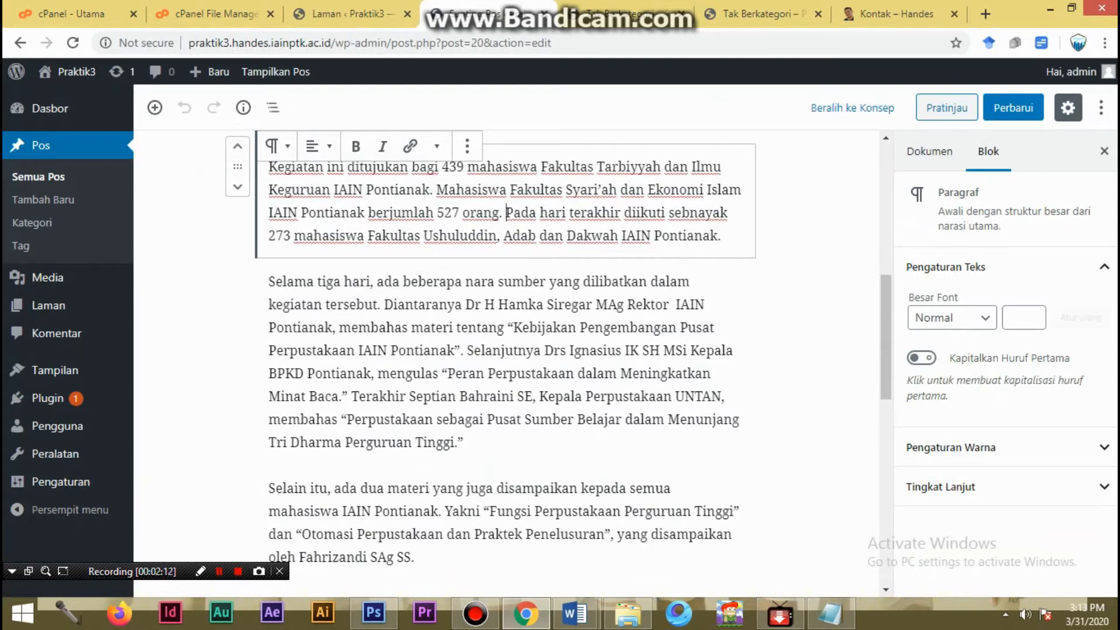
# - Select all paragraphs of the article, try to justify their text, and close the Downloads page
pyautogui.hotkey('ctrl', 'a')
pyautogui.scroll(1, 558, 359)
pyautogui.scroll(4, 559, 359)
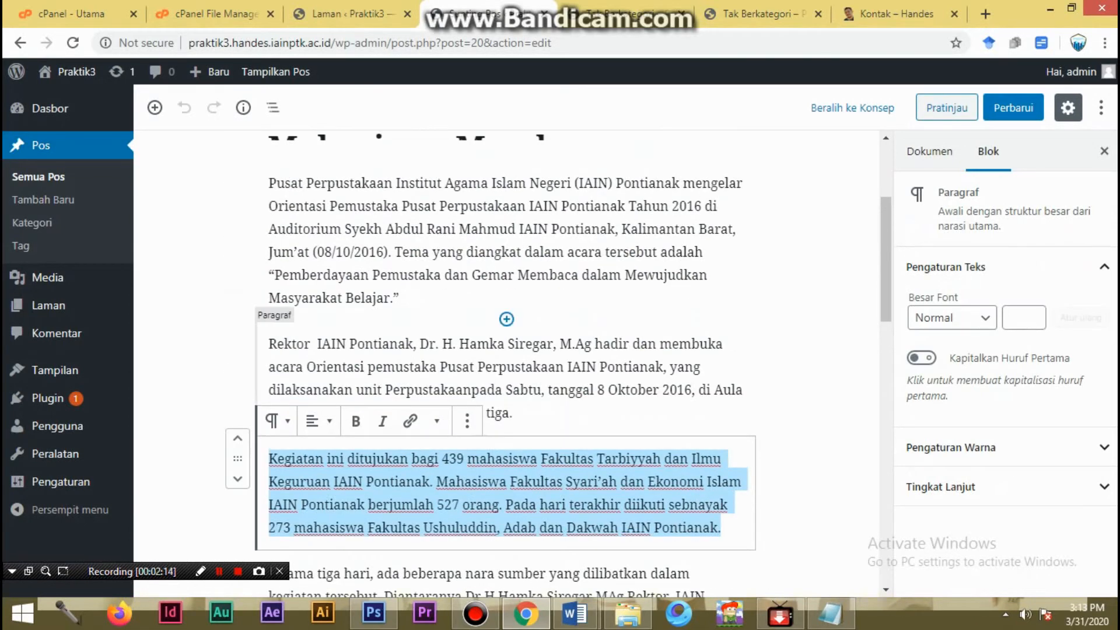
pyautogui.click(661, 252)
pyautogui.scroll(3, 661, 252)
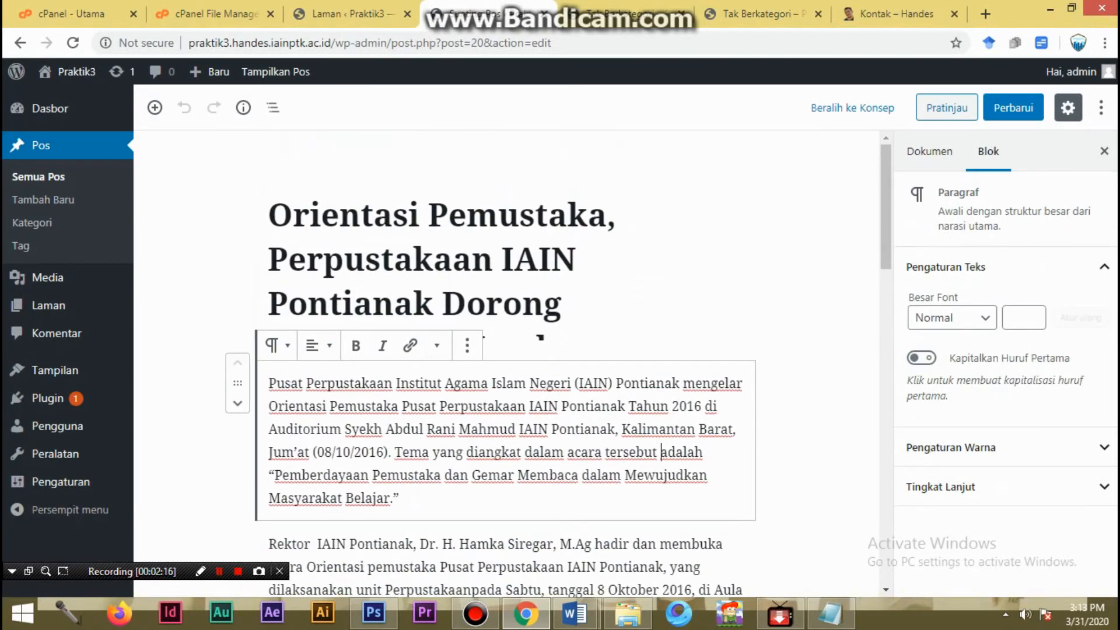
pyautogui.moveTo(269, 383); pyautogui.dragTo(473, 466)
pyautogui.scroll(-15, 450, 543)
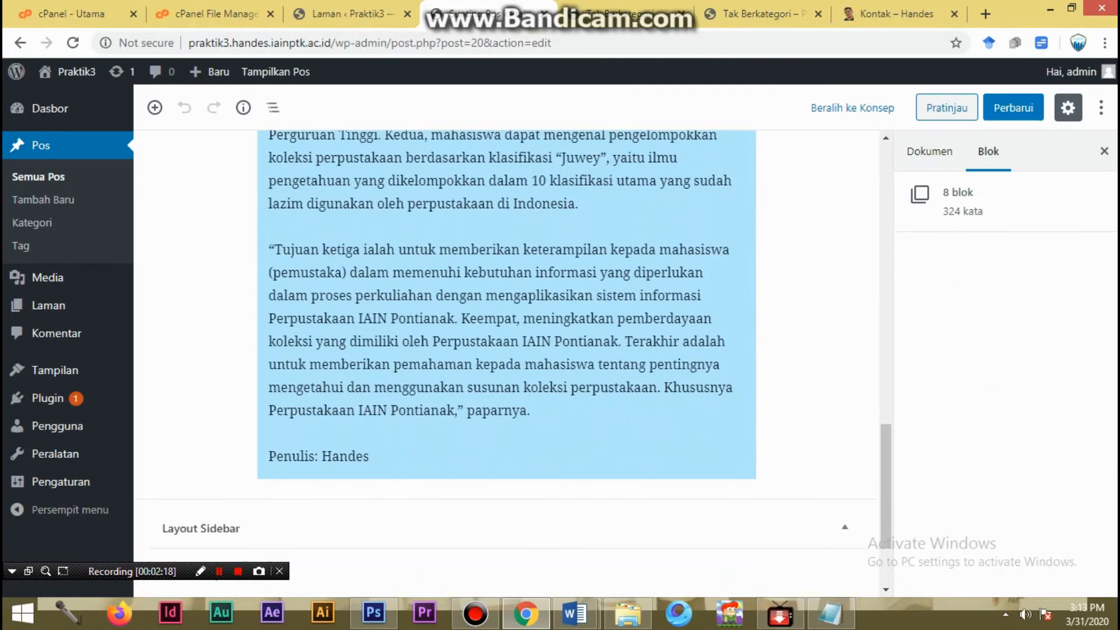
pyautogui.click(473, 387)
pyautogui.hotkey('ctrl', 'a')
pyautogui.hotkey('ctrl', 'a')
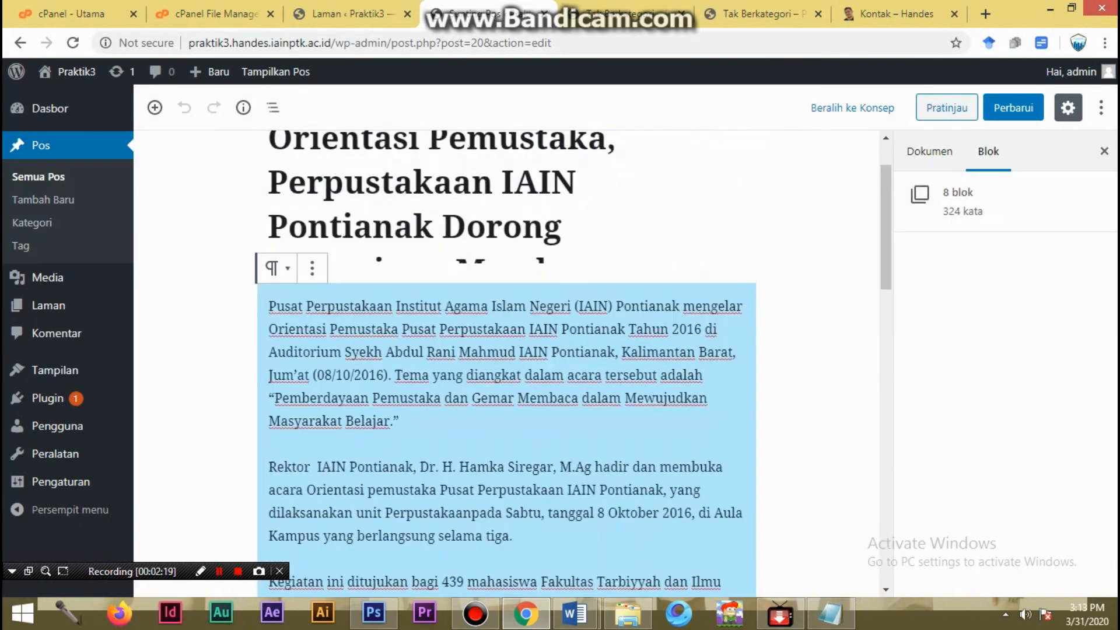
pyautogui.hotkey('ctrl', 'j')
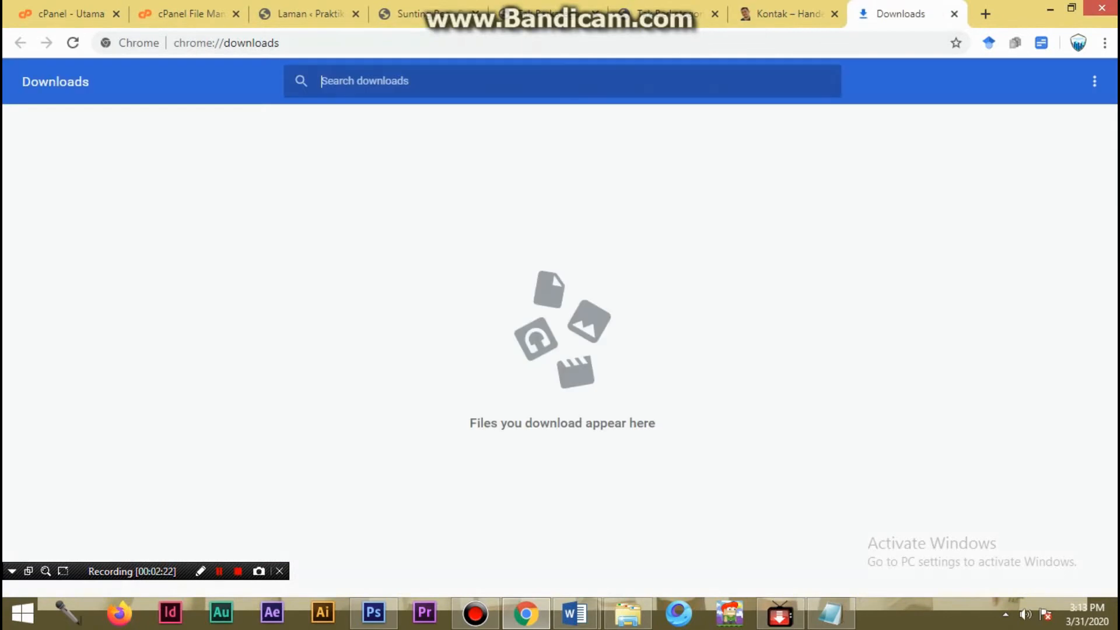
pyautogui.click(954, 14)
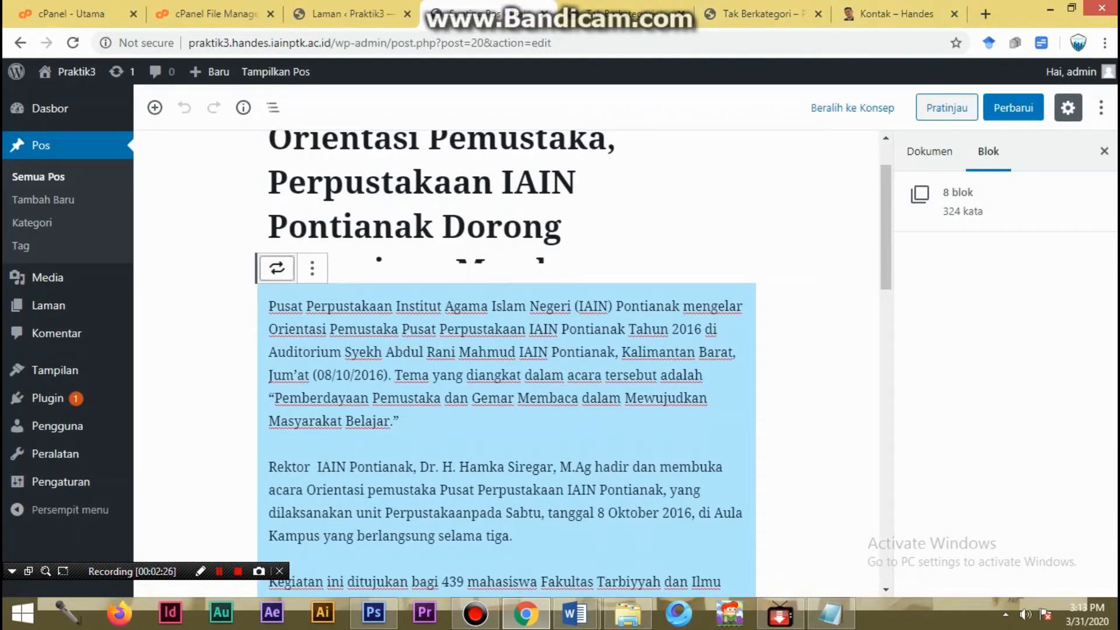
pyautogui.click(276, 268)
# - Left-align the first paragraph of the article
pyautogui.click(525, 424)
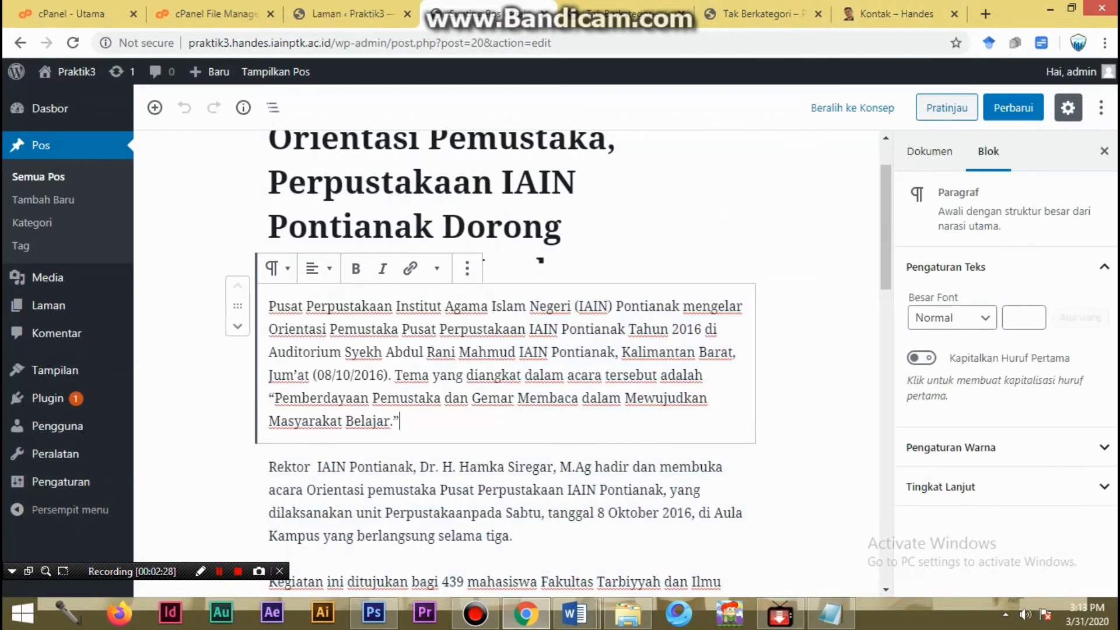
pyautogui.click(318, 268)
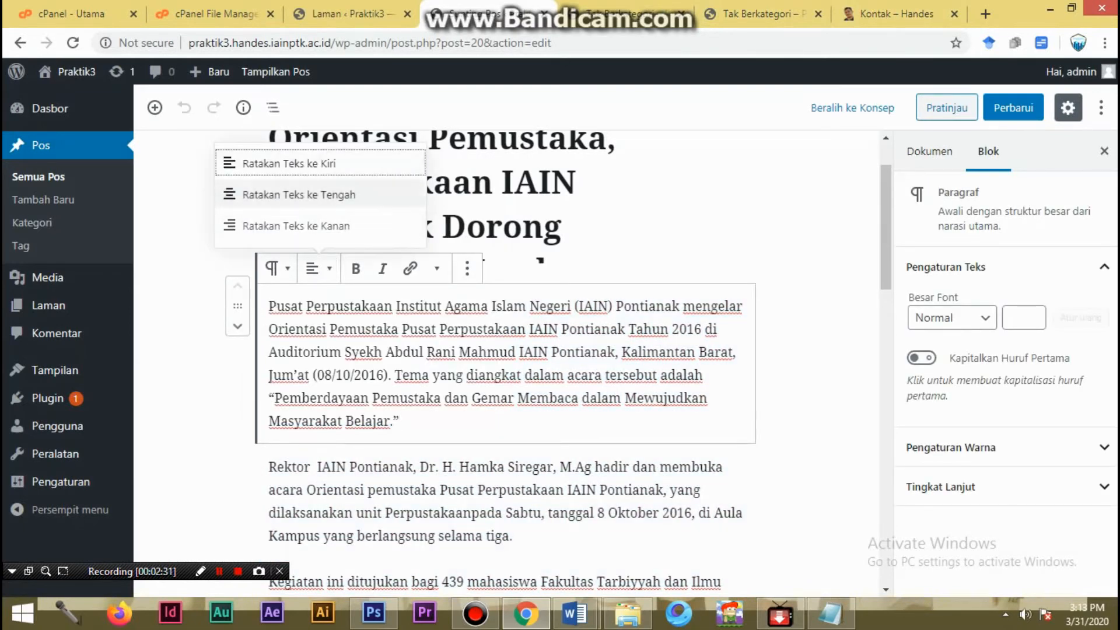
pyautogui.click(289, 163)
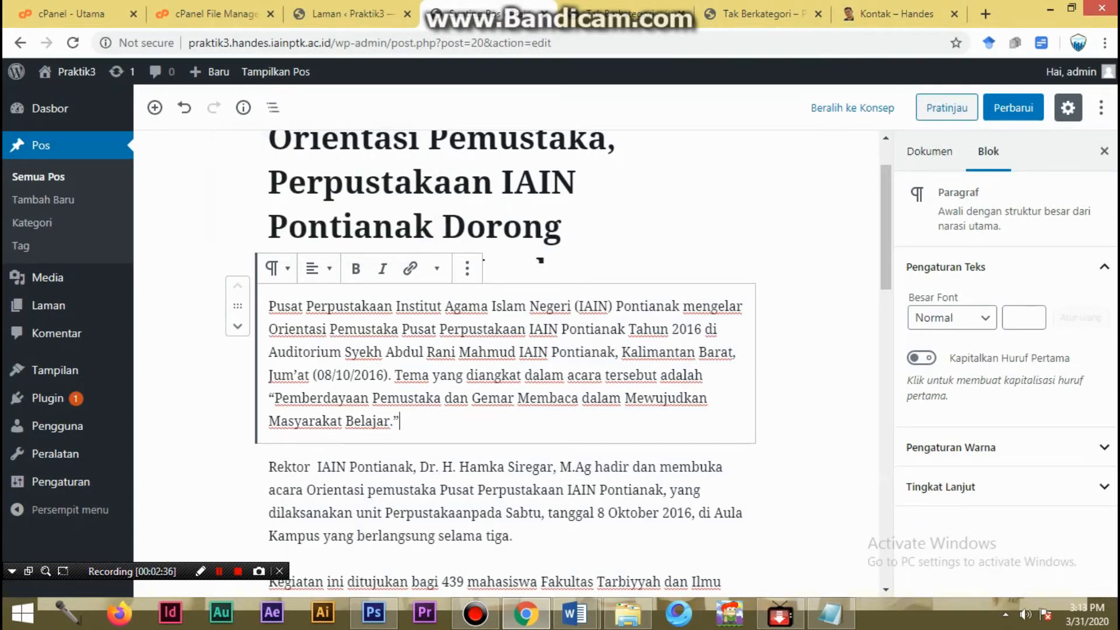
# - Check the post's category and featured image, update the post, and view it on the public site
pyautogui.click(929, 152)
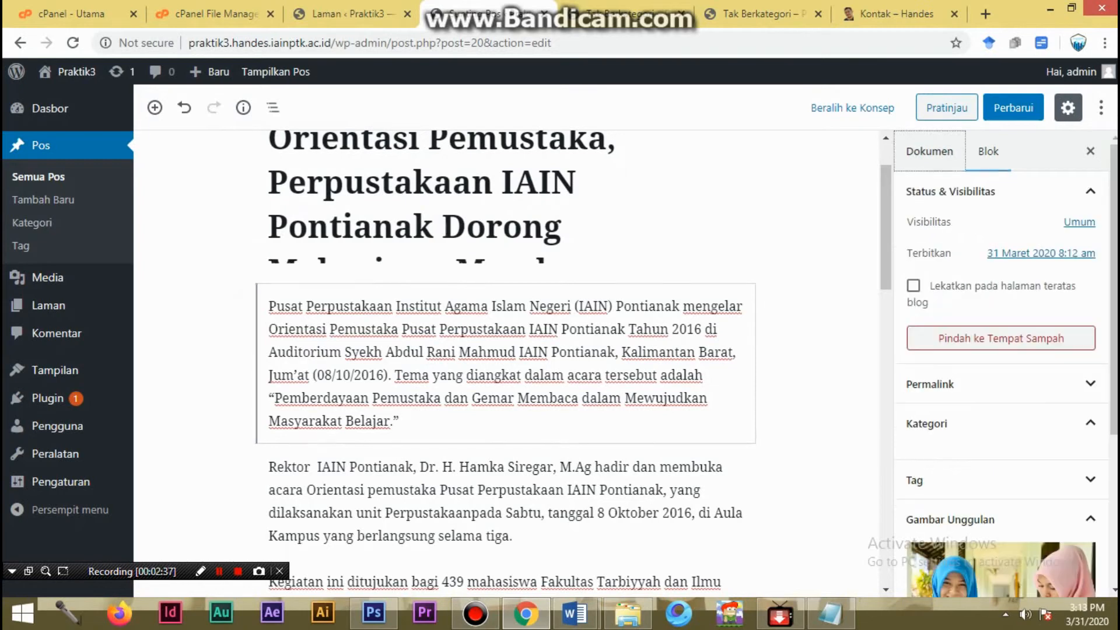
pyautogui.scroll(-2, 1001, 373)
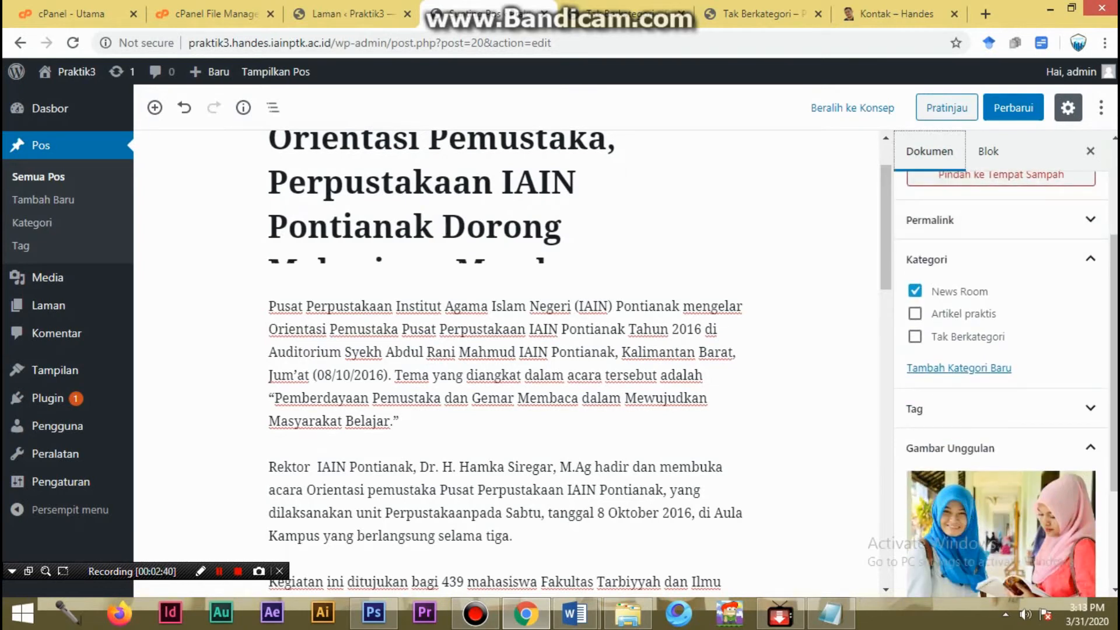
pyautogui.click(1014, 108)
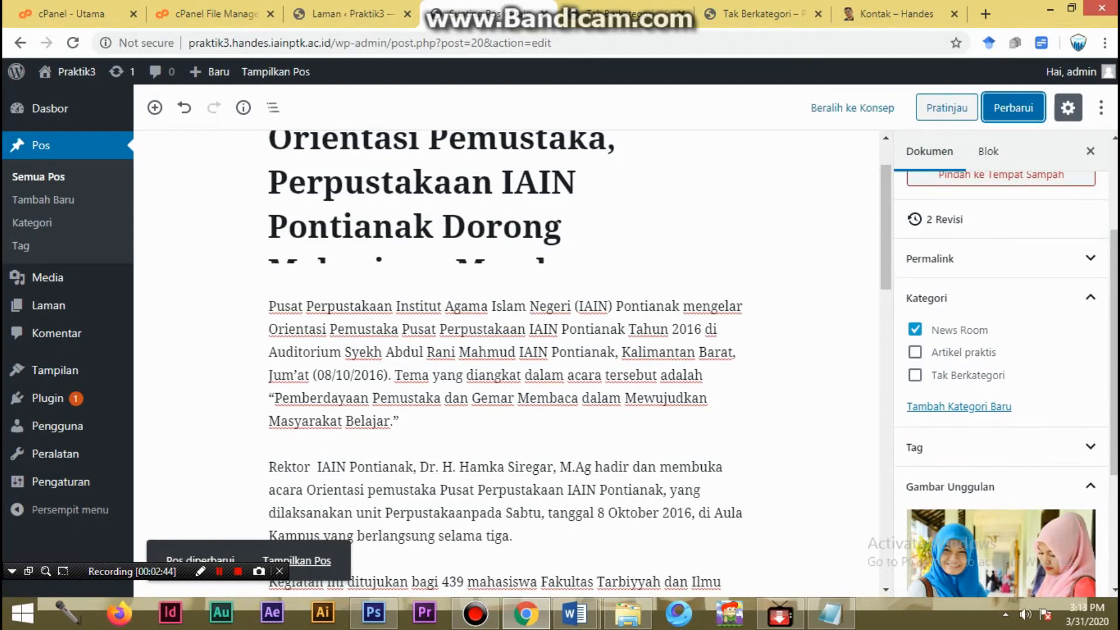
pyautogui.scroll(2, 467, 309)
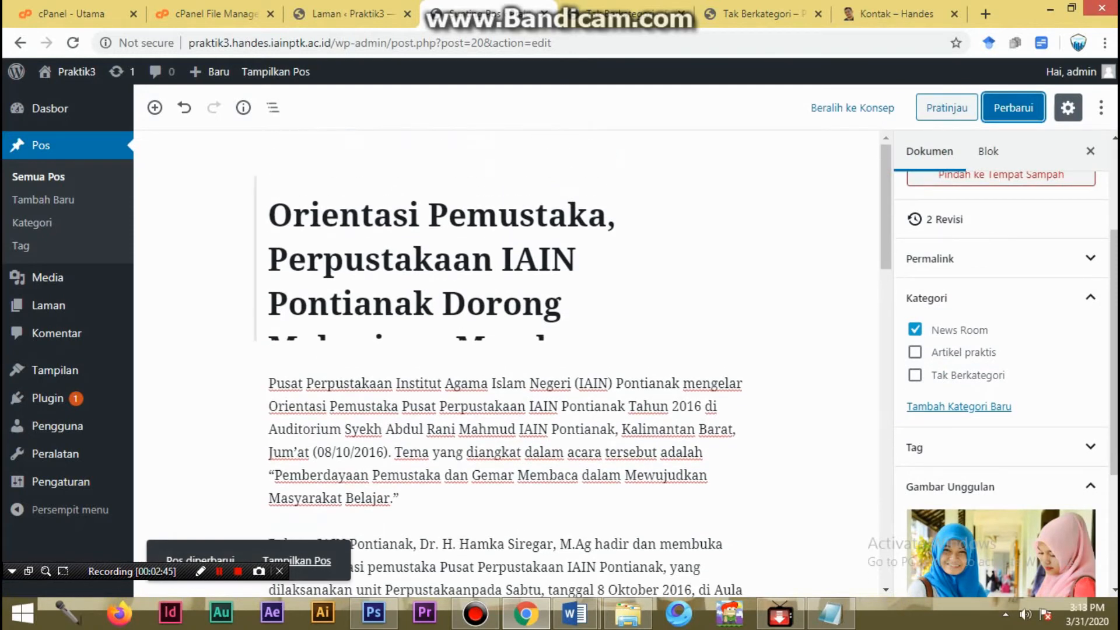
pyautogui.scroll(-4, 1001, 383)
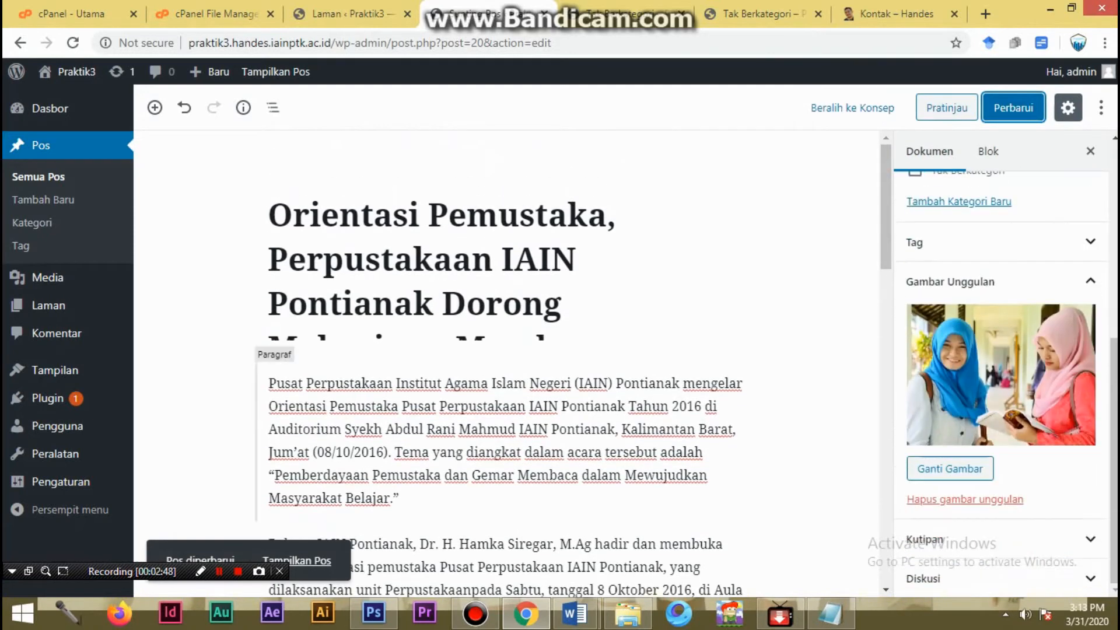
pyautogui.click(297, 561)
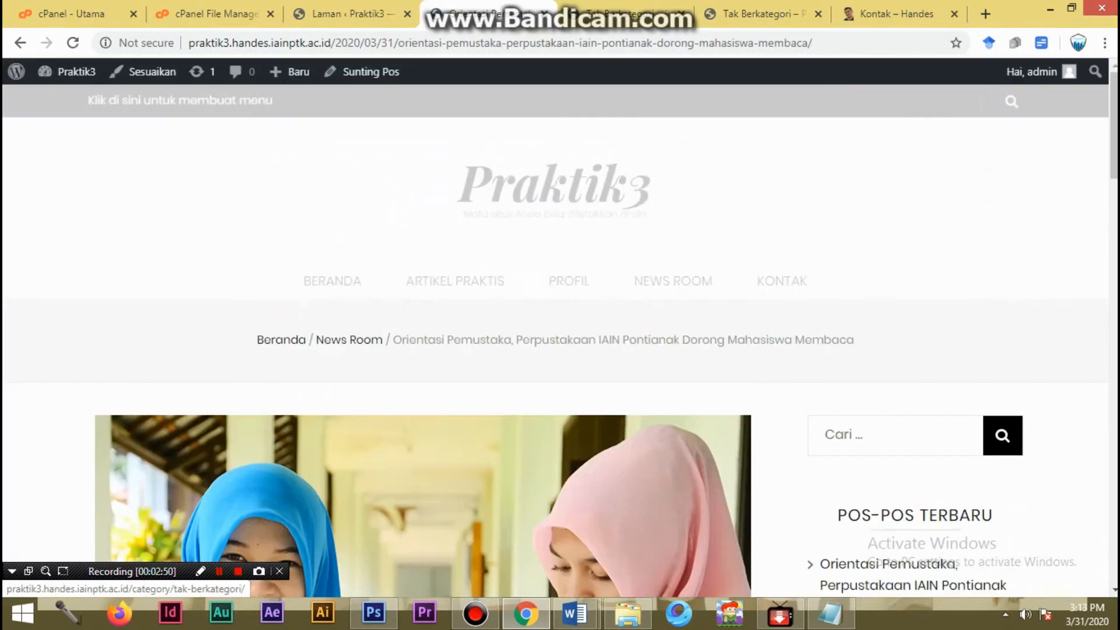
# - Open the site's home page and review the post slider below the navigation
pyautogui.click(332, 280)
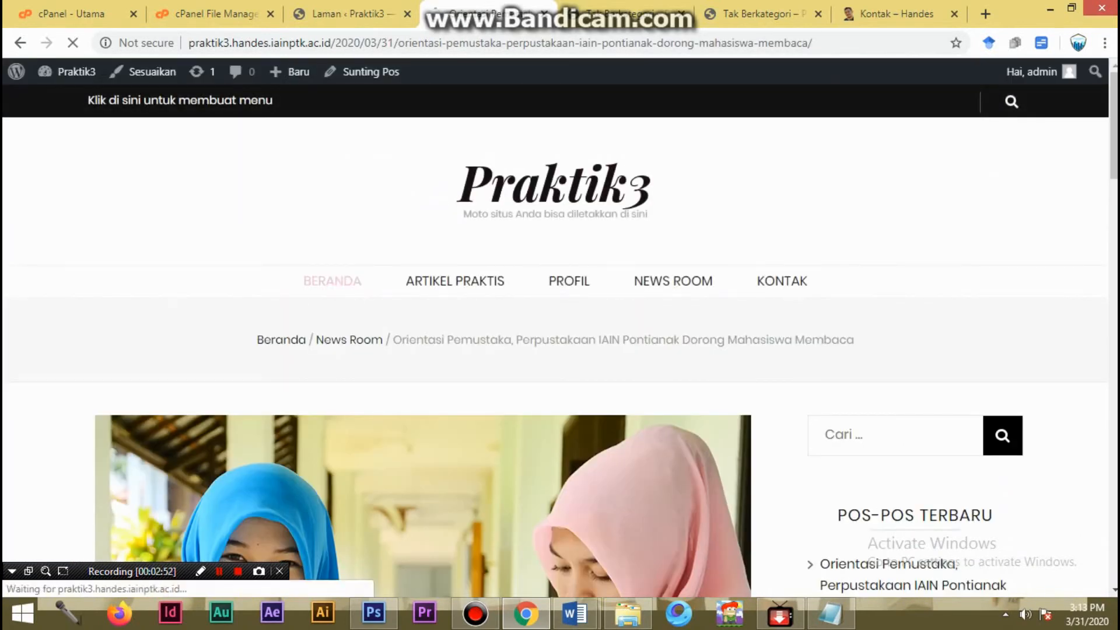
pyautogui.scroll(-8, 560, 350)
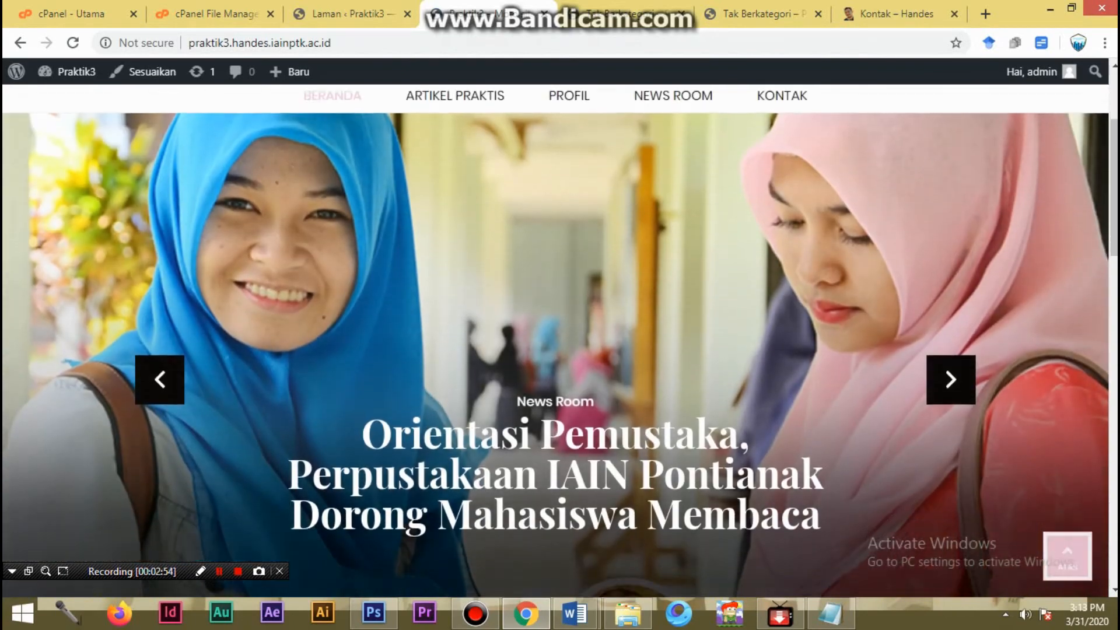
pyautogui.scroll(8, 560, 350)
pyautogui.scroll(-8, 560, 350)
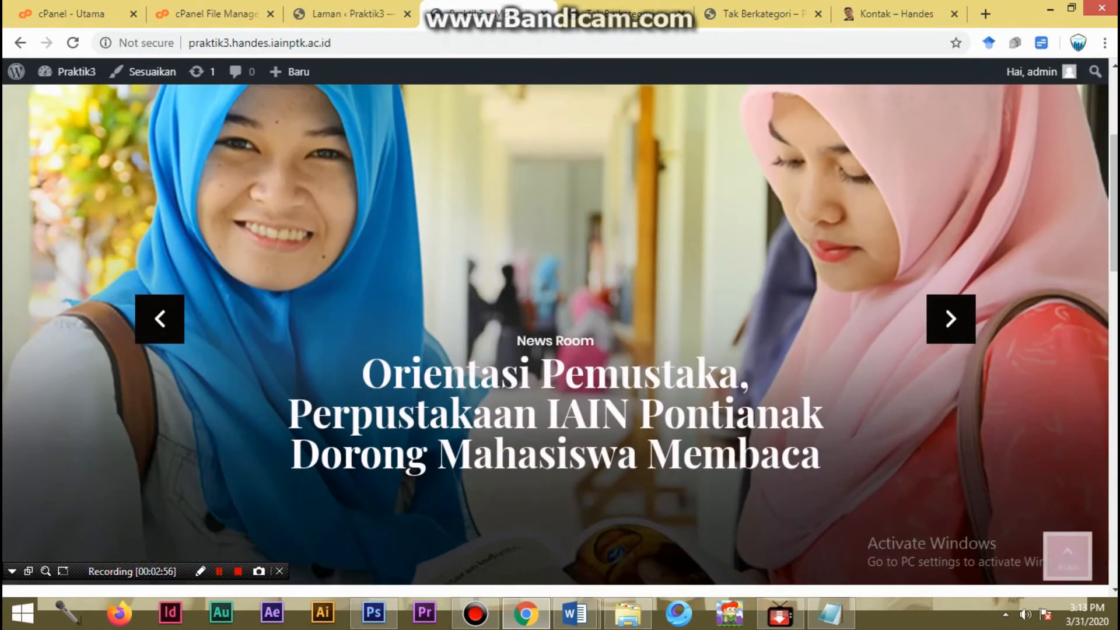
pyautogui.scroll(8, 560, 351)
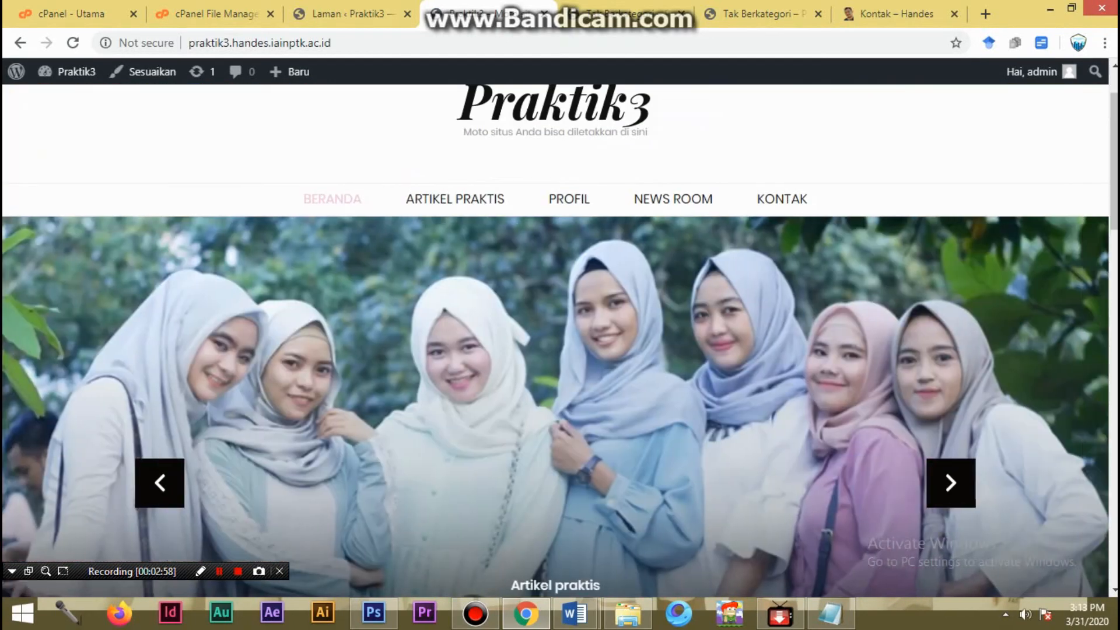
pyautogui.scroll(-3, 560, 350)
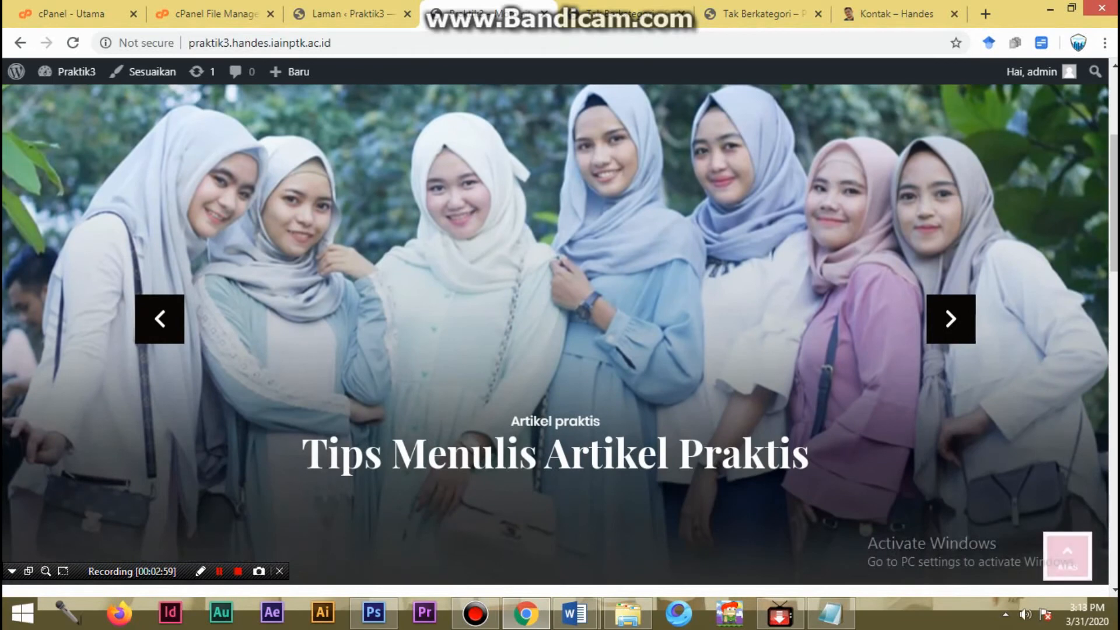
pyautogui.scroll(3, 560, 350)
# - Check the pages that the site's Artikel Praktis and Profil navigation links lead to
pyautogui.click(455, 281)
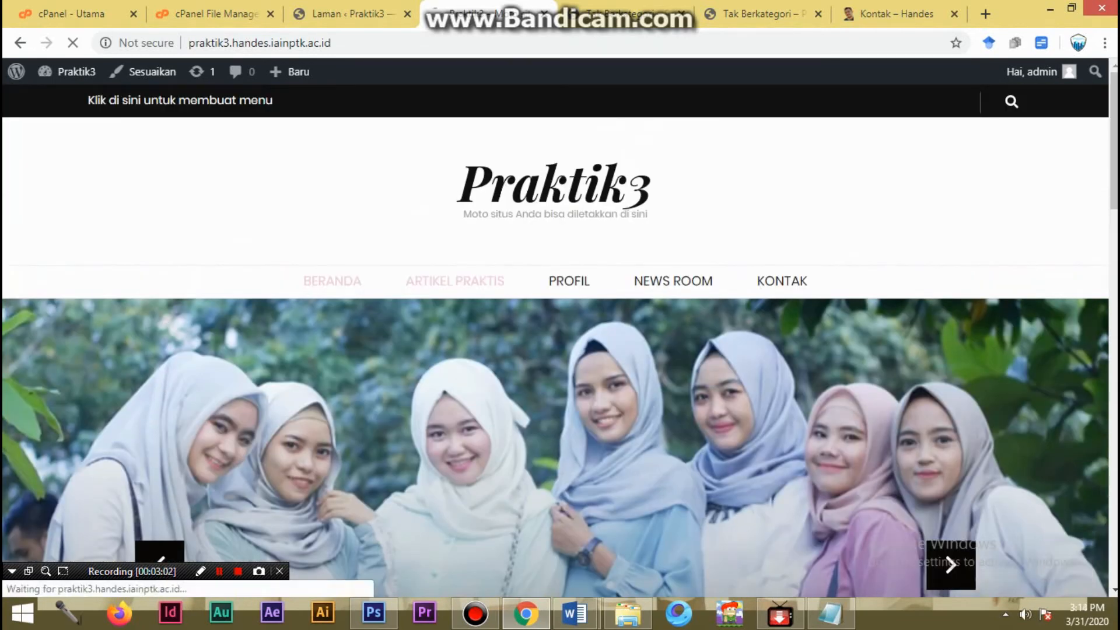
pyautogui.scroll(-4, 560, 350)
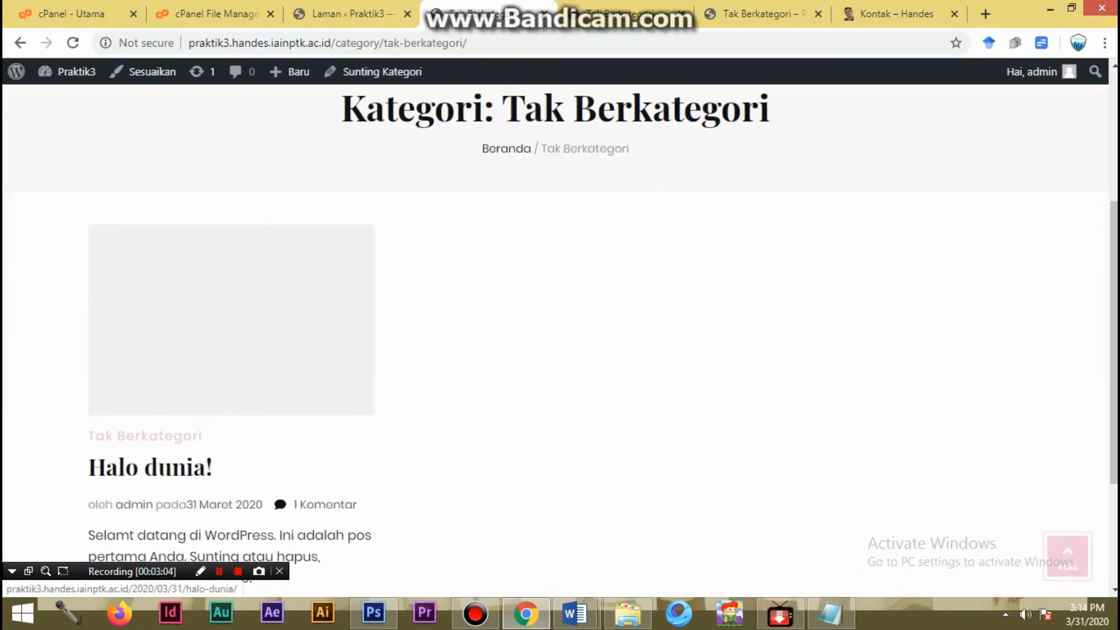
pyautogui.scroll(4, 560, 350)
pyautogui.scroll(-7, 560, 350)
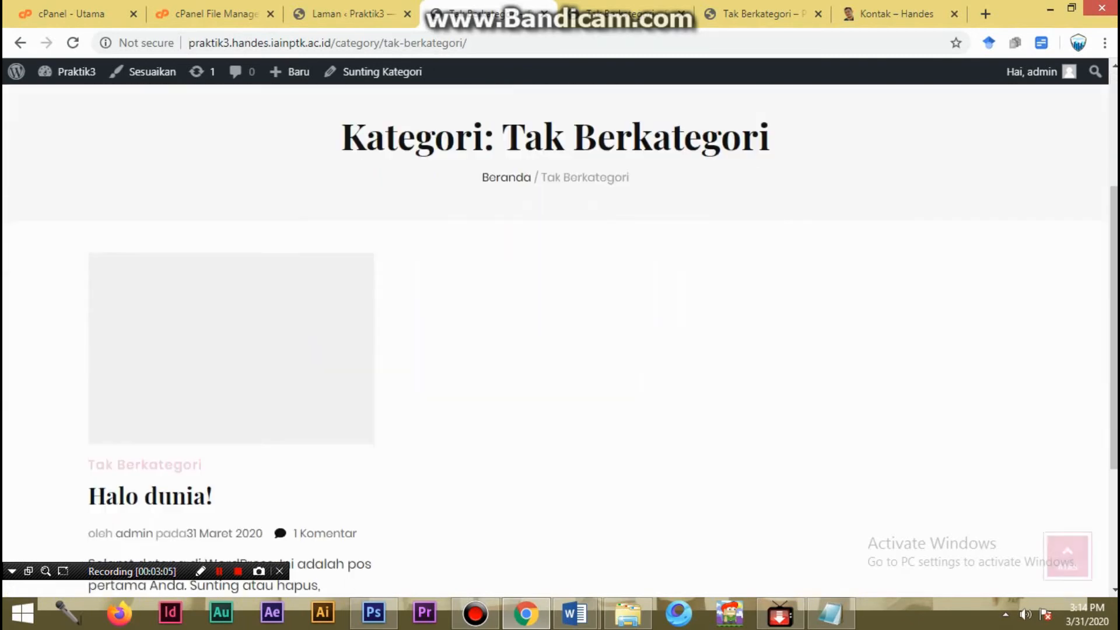
pyautogui.scroll(8, 560, 350)
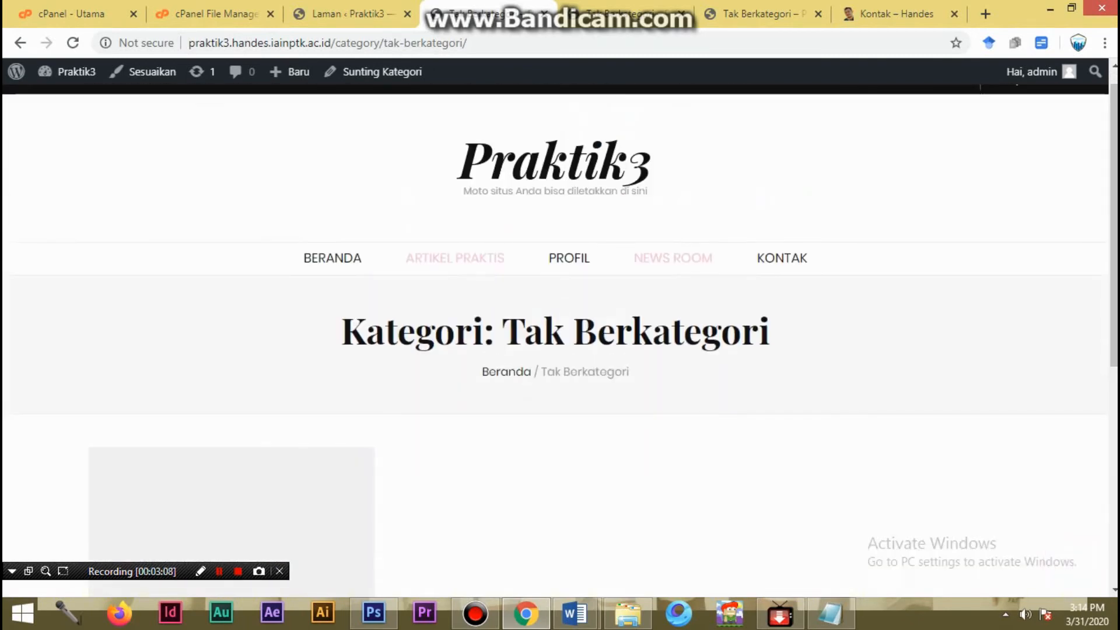
pyautogui.click(568, 258)
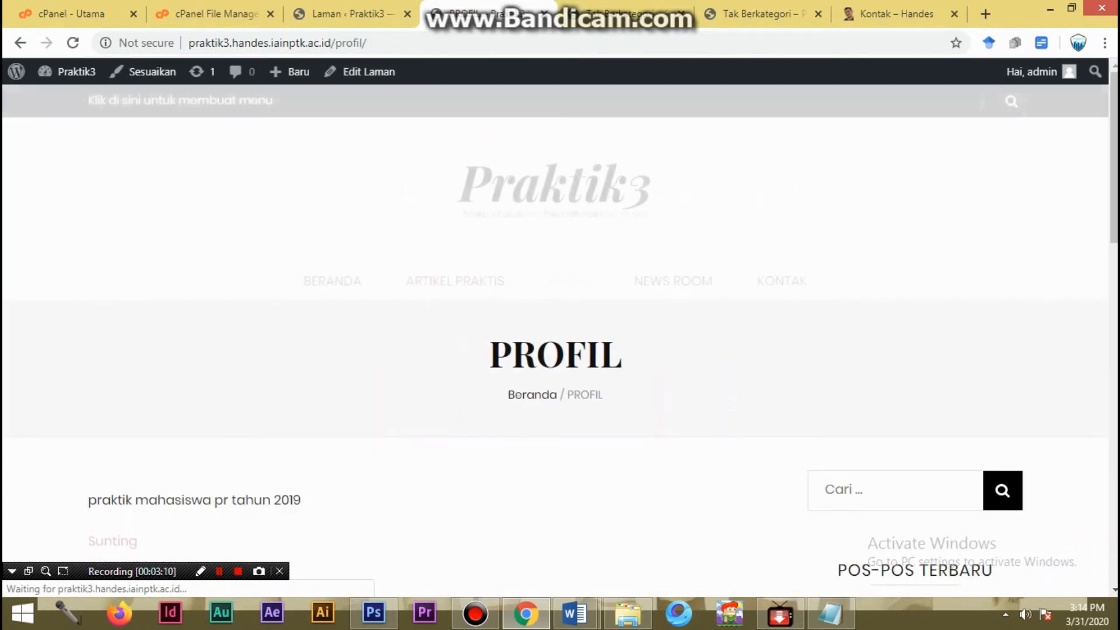
pyautogui.click(455, 281)
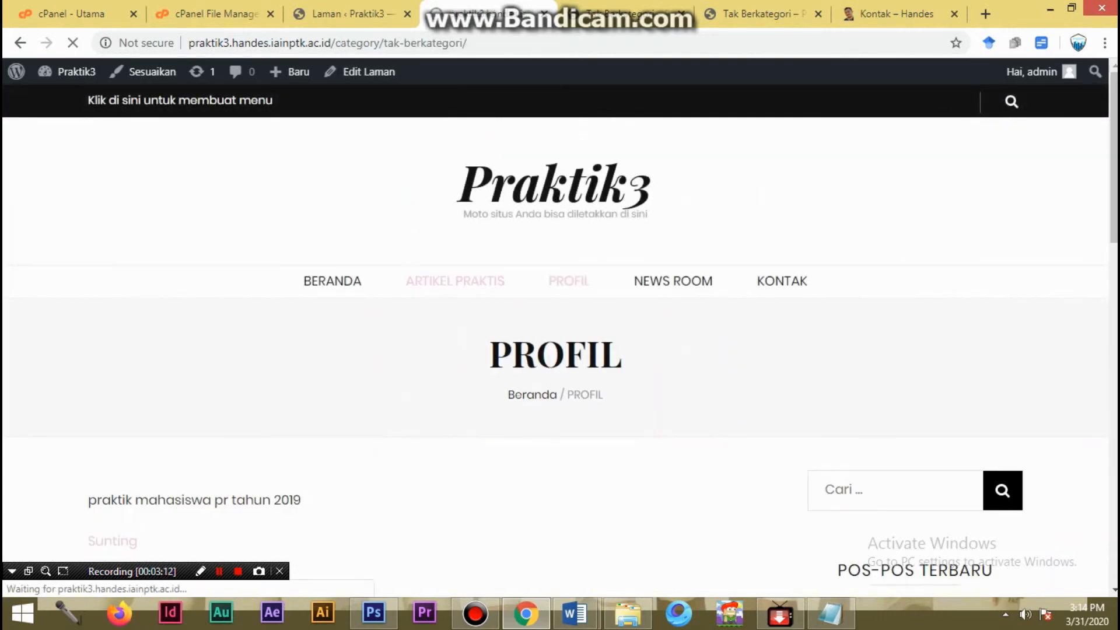
# - Open the dashboard's post list in a new tab, and edit and update the Tips Menulis Artikel Praktis post
pyautogui.click(349, 13)
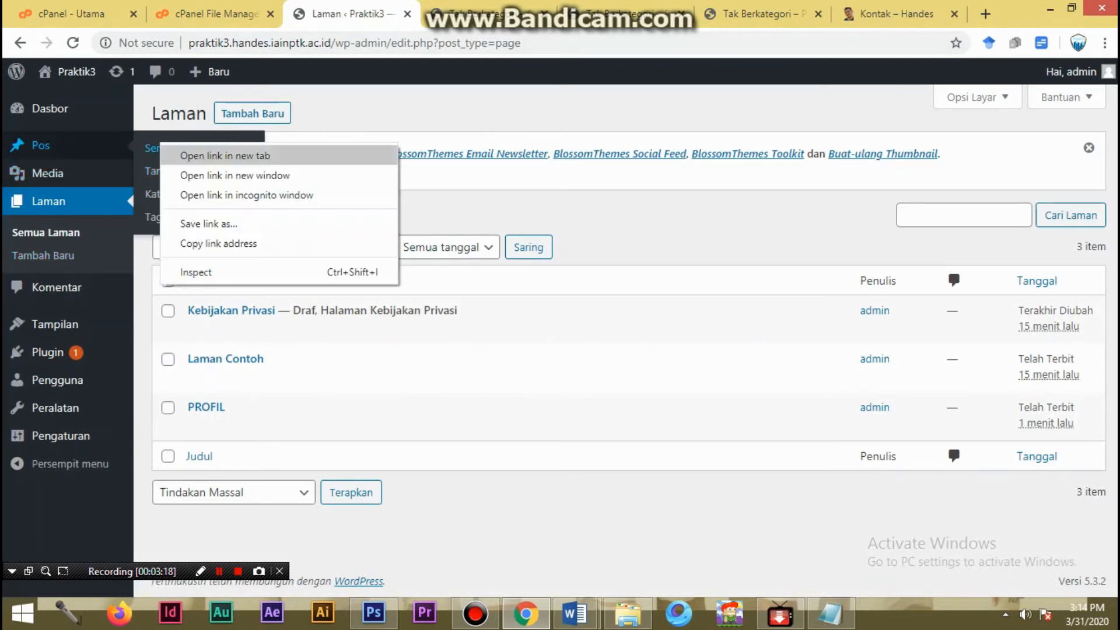
pyautogui.click(225, 155)
pyautogui.click(409, 14)
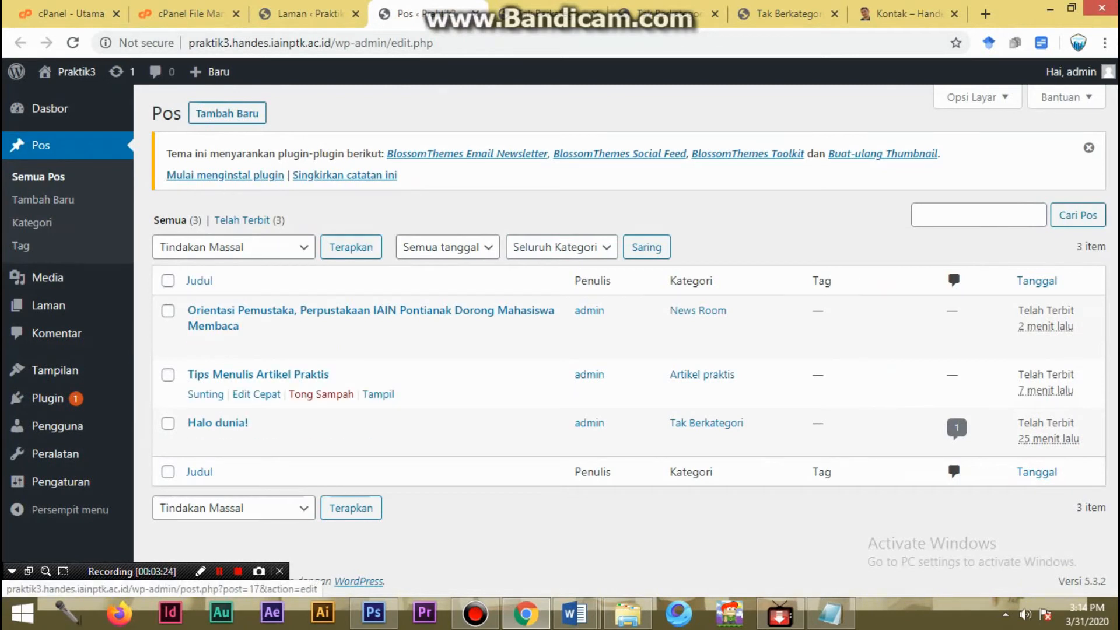
pyautogui.click(205, 394)
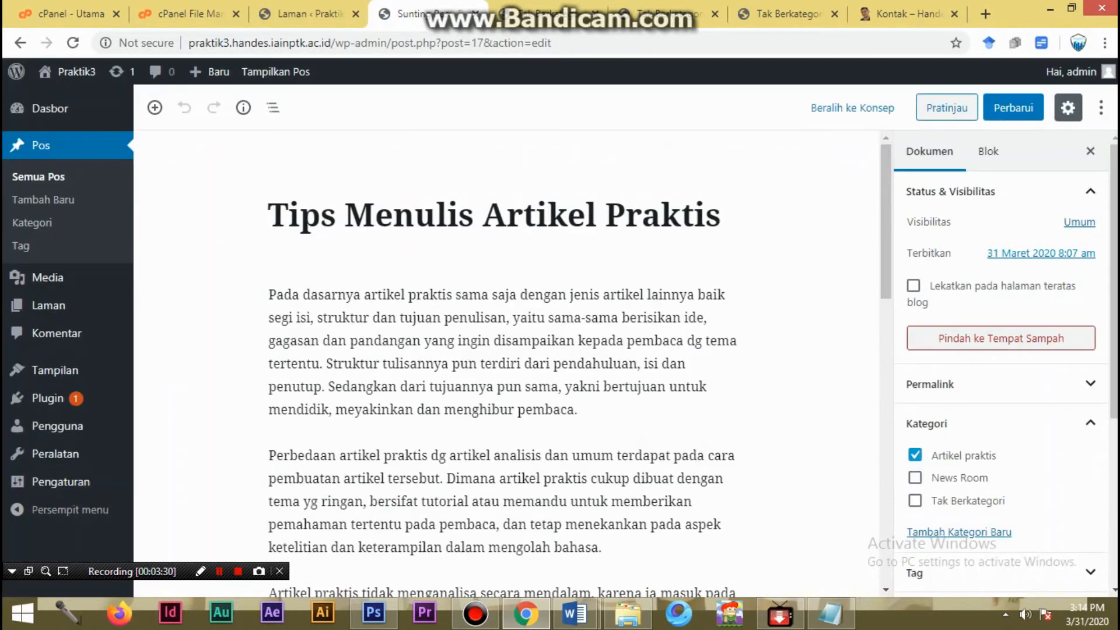
pyautogui.click(1014, 107)
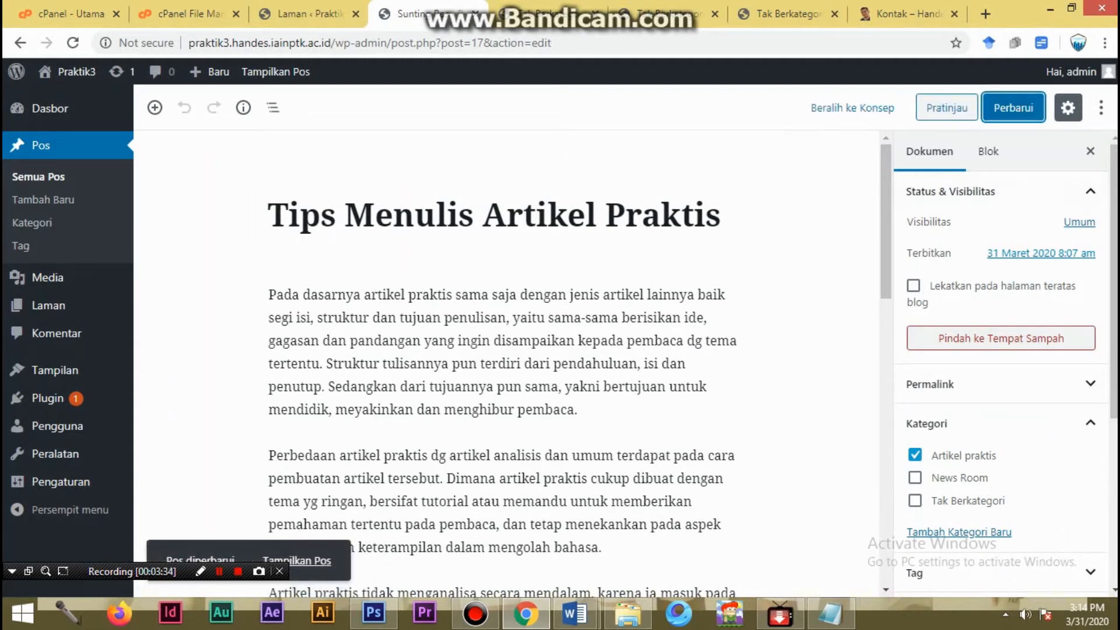
# - Open the editor for the site's navigation menus from the dashboard's appearance settings
pyautogui.click(309, 14)
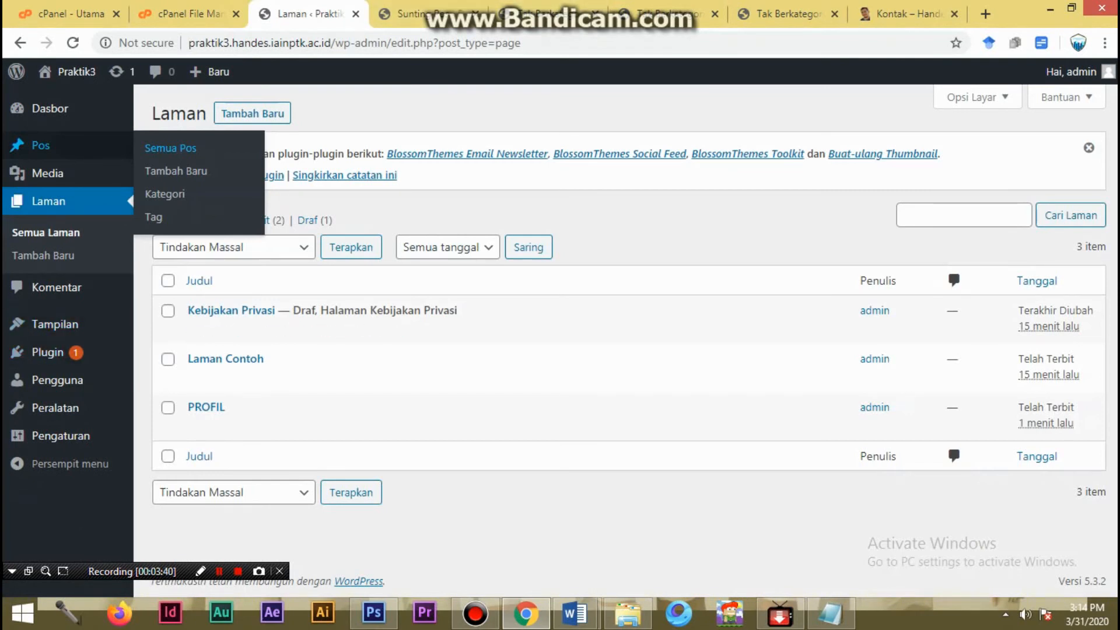
pyautogui.moveTo(47, 352)
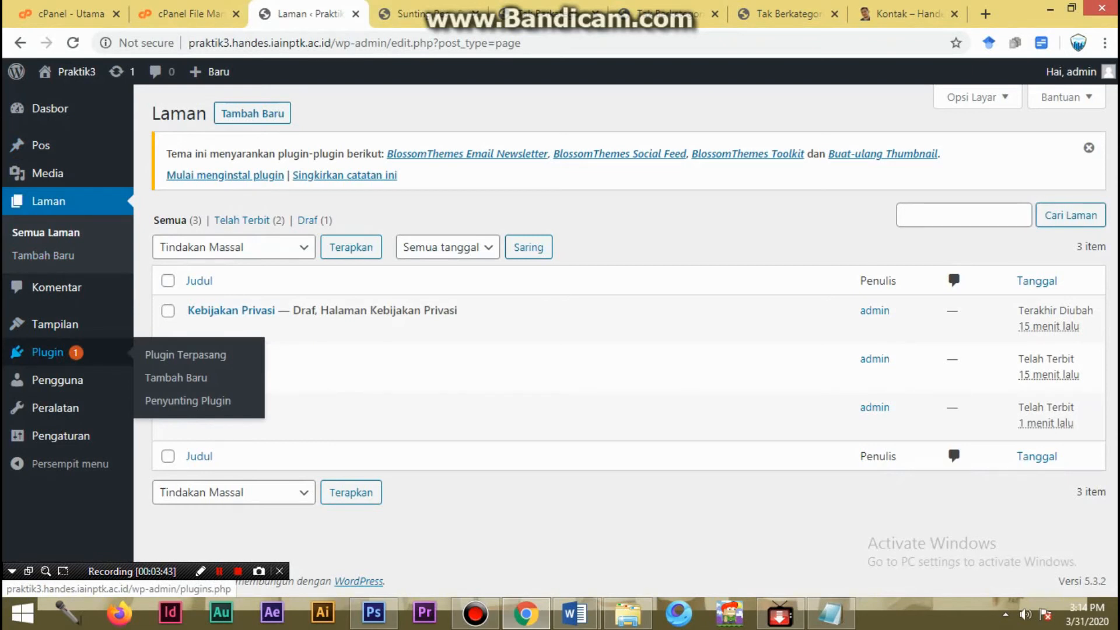
pyautogui.moveTo(55, 325)
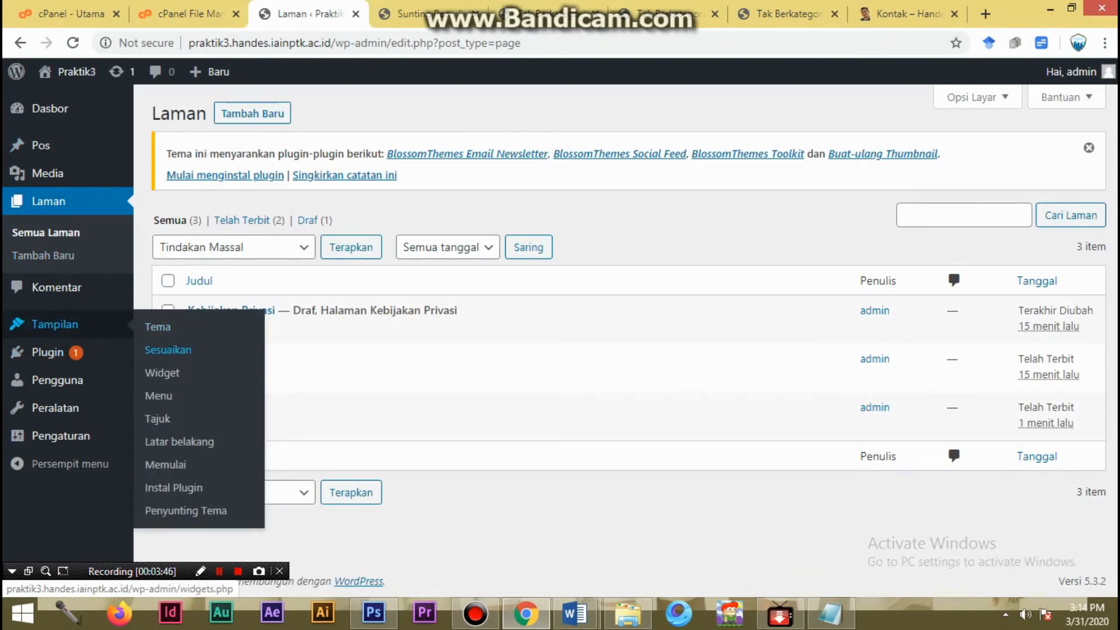
pyautogui.click(158, 396)
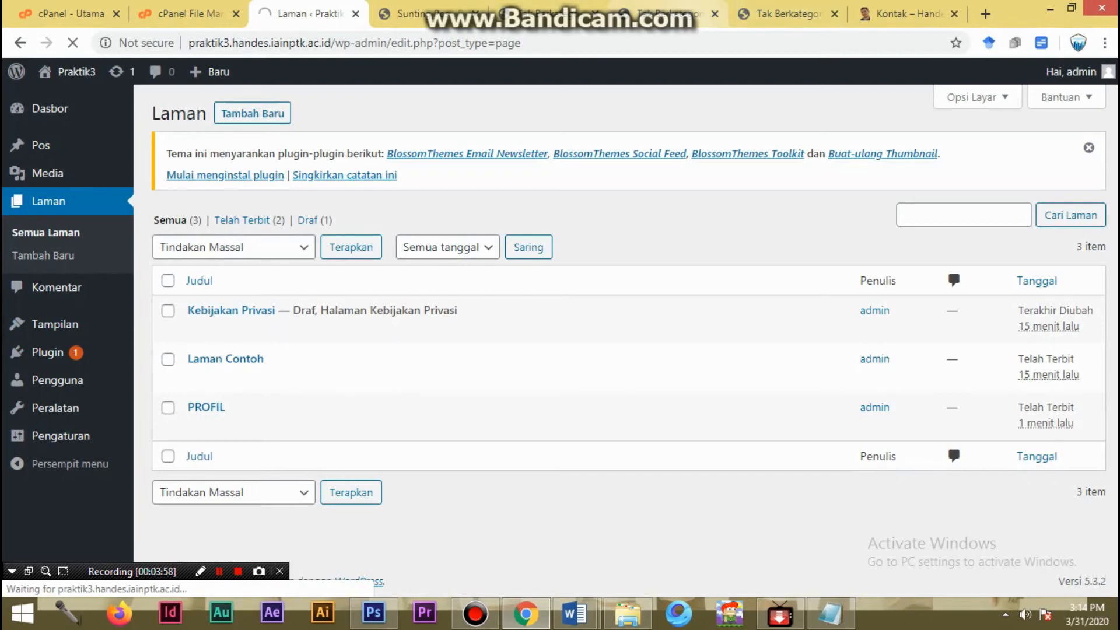
# - Review the public Tak Berkategori category page, close its tab, and return to the menu editor
pyautogui.click(665, 14)
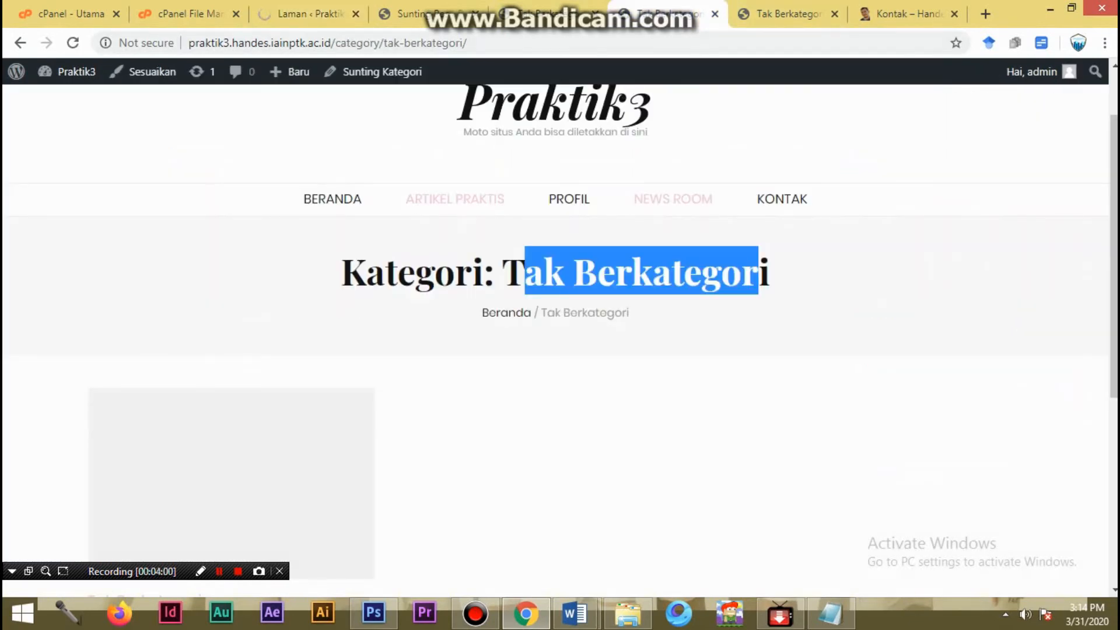
pyautogui.scroll(-6, 561, 338)
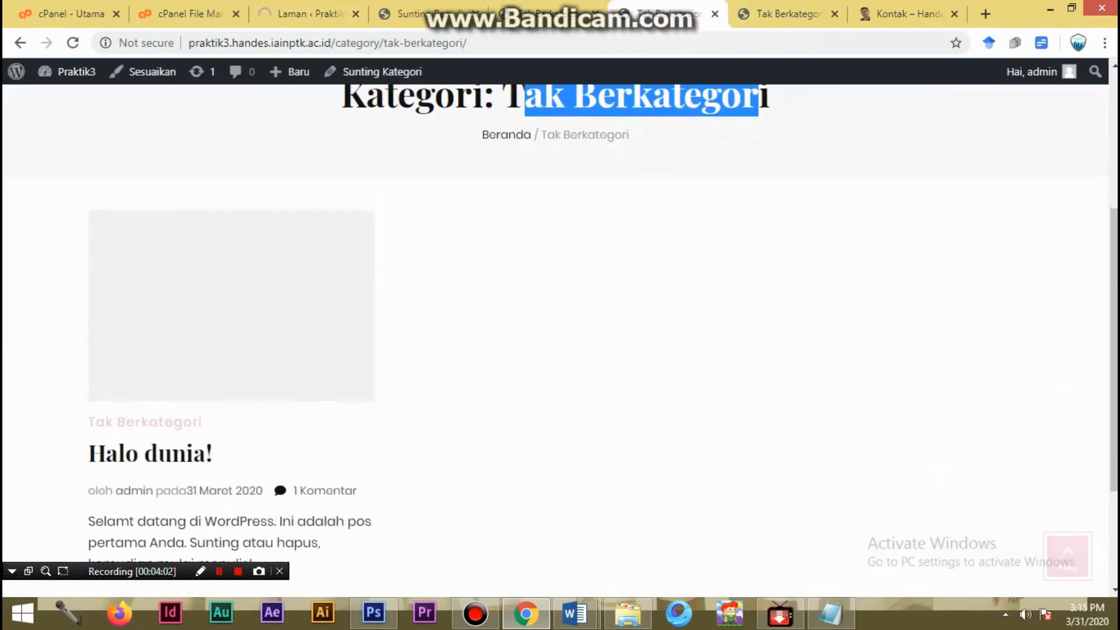
pyautogui.scroll(3, 560, 338)
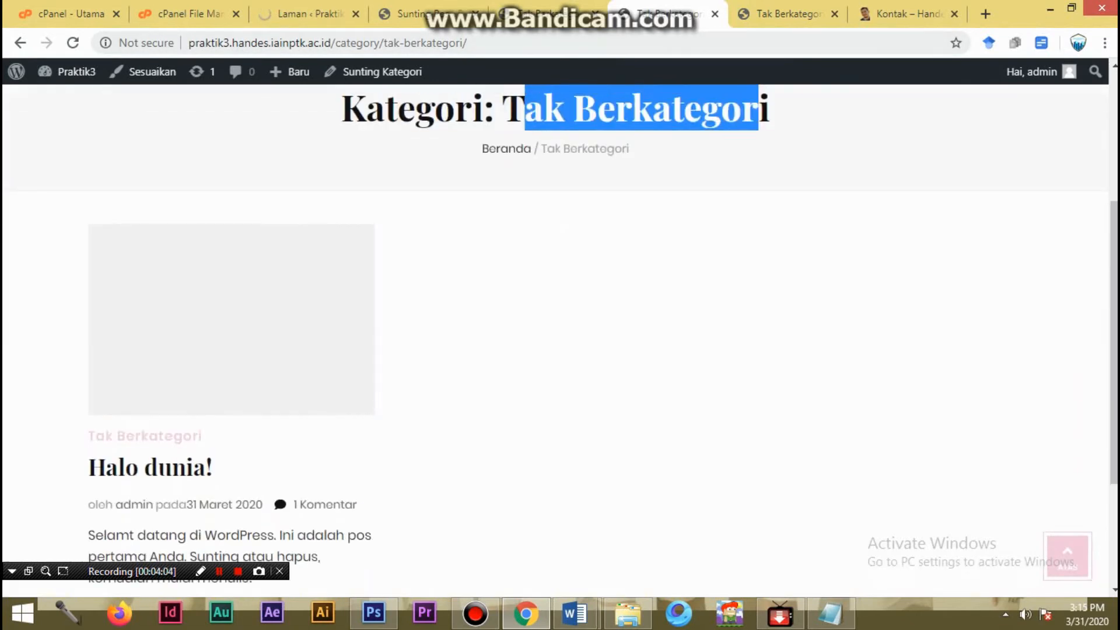
pyautogui.click(714, 13)
pyautogui.click(315, 13)
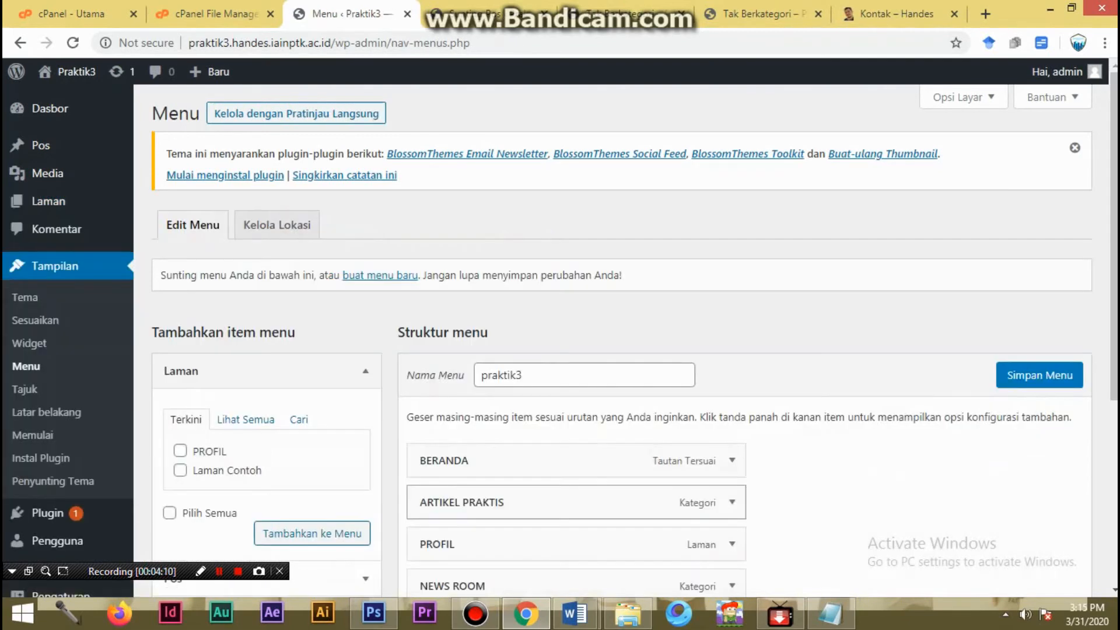
# - Inspect the ARTIKEL PRAKTIS item's settings in the praktik3 menu, including its navigation label and original category
pyautogui.scroll(-2, 157, 396)
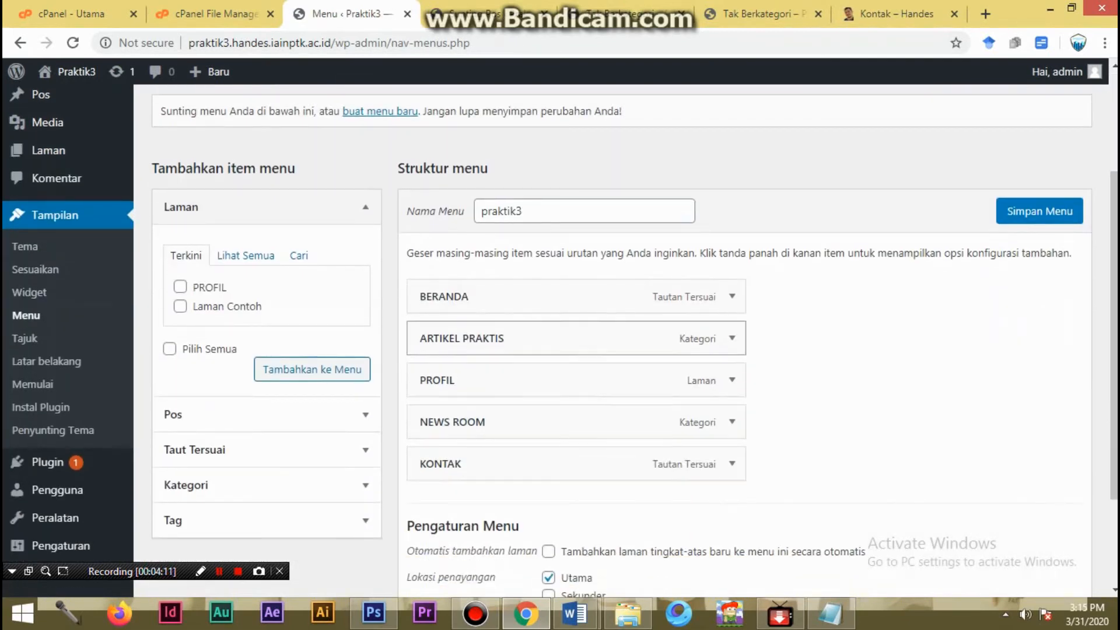
pyautogui.click(731, 338)
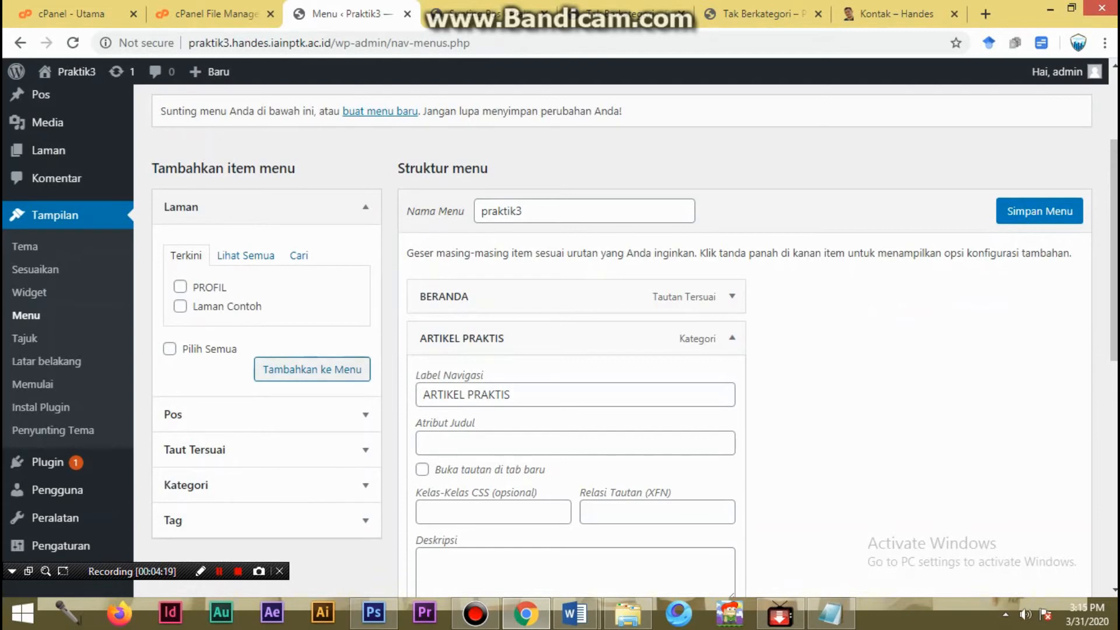
pyautogui.scroll(5, 621, 344)
pyautogui.scroll(-5, 621, 344)
pyautogui.click(732, 338)
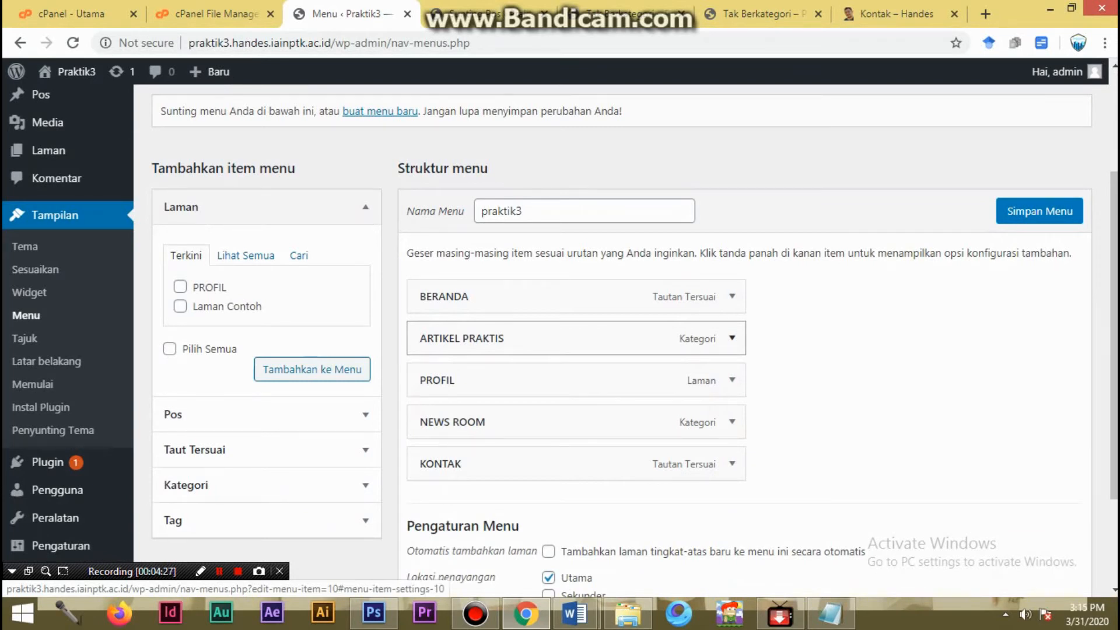
pyautogui.click(732, 338)
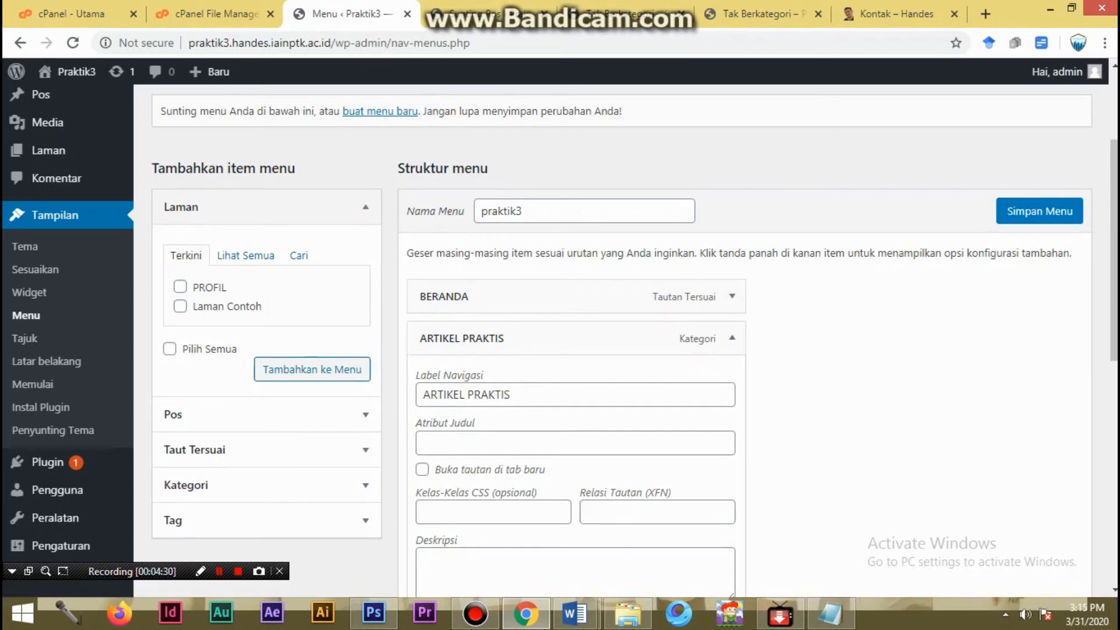
pyautogui.click(513, 395)
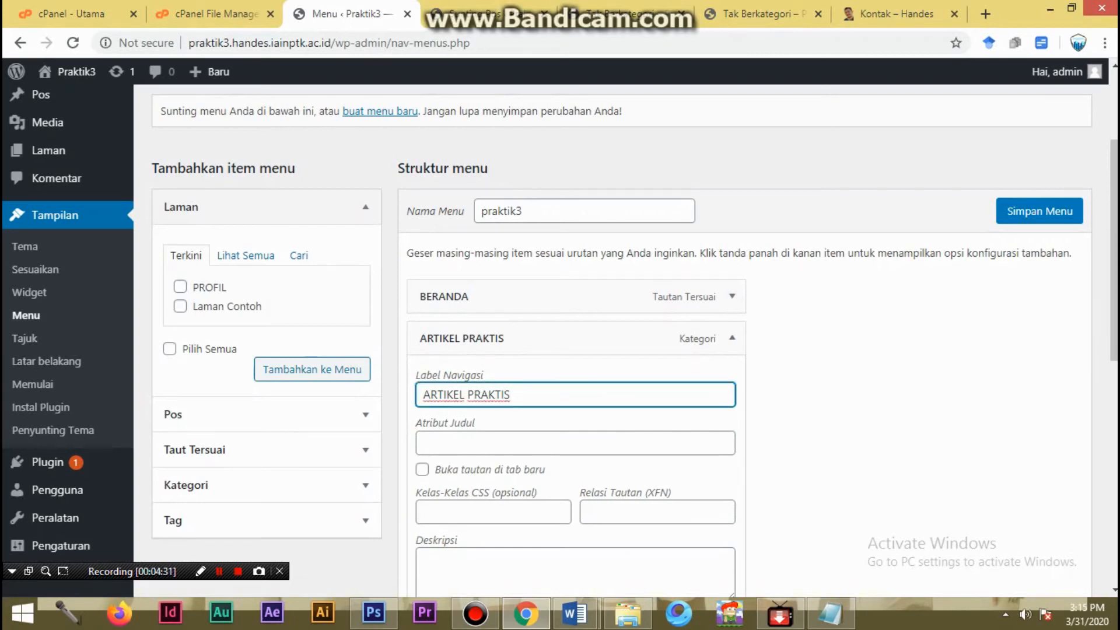
pyautogui.scroll(-3, 622, 339)
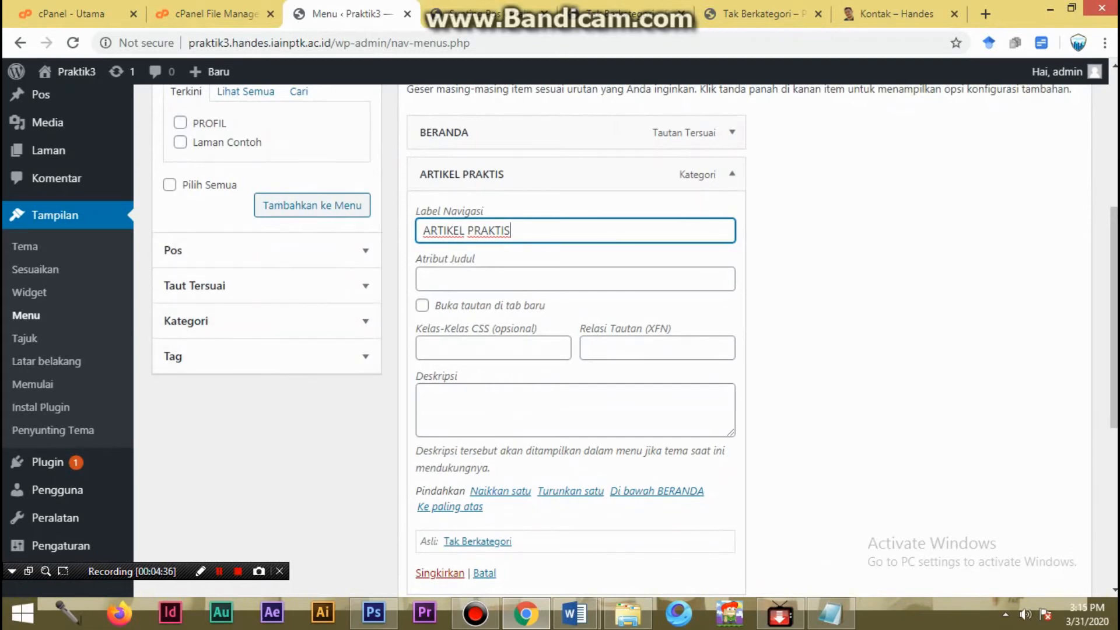
pyautogui.scroll(4, 315, 254)
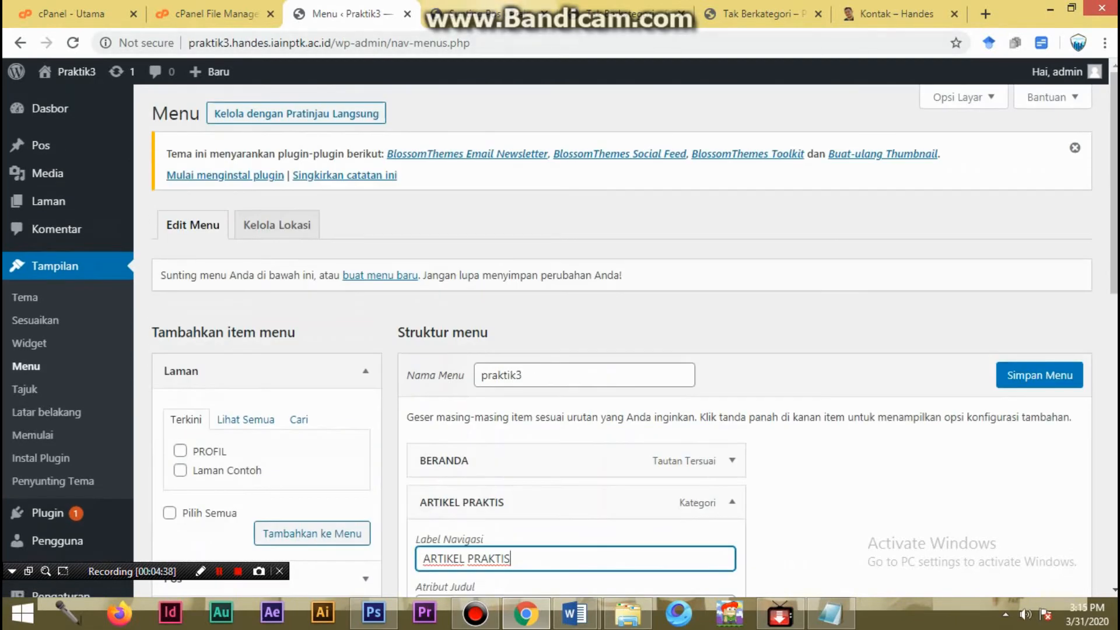
# - Go from the post editor to the public site and check where the Artikel Praktis, Profil and News Room links lead
pyautogui.click(484, 13)
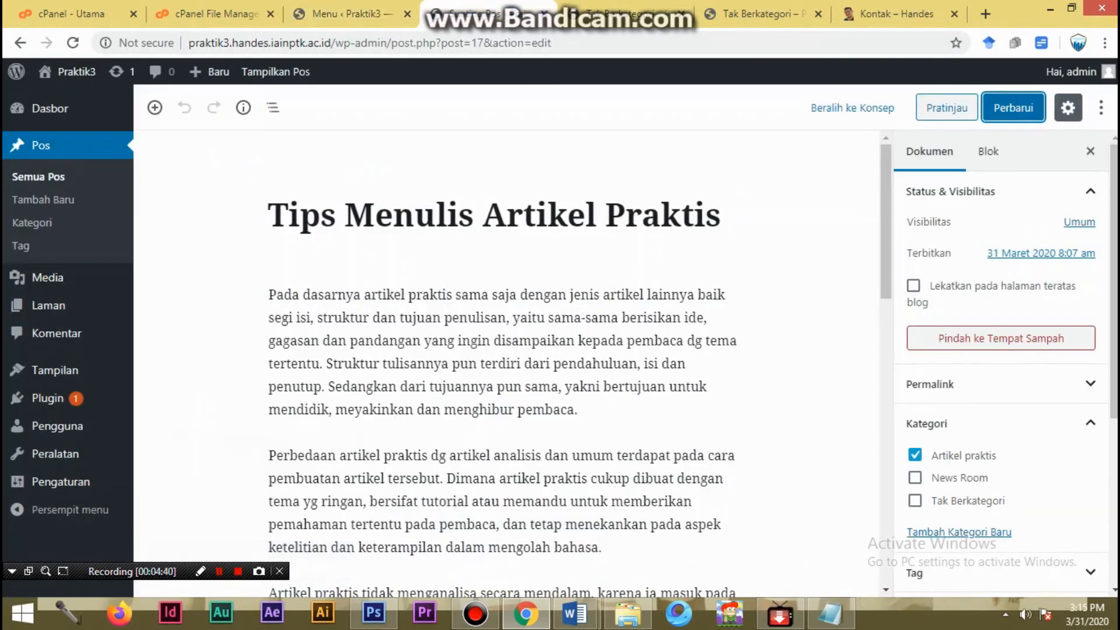
pyautogui.scroll(-1, 502, 362)
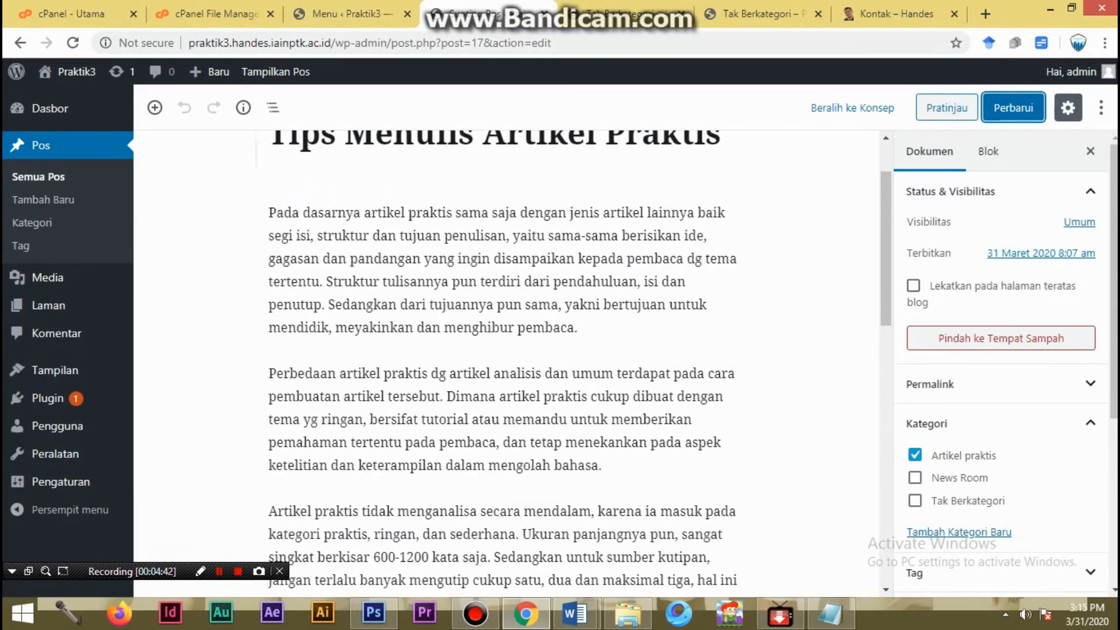
pyautogui.click(74, 71)
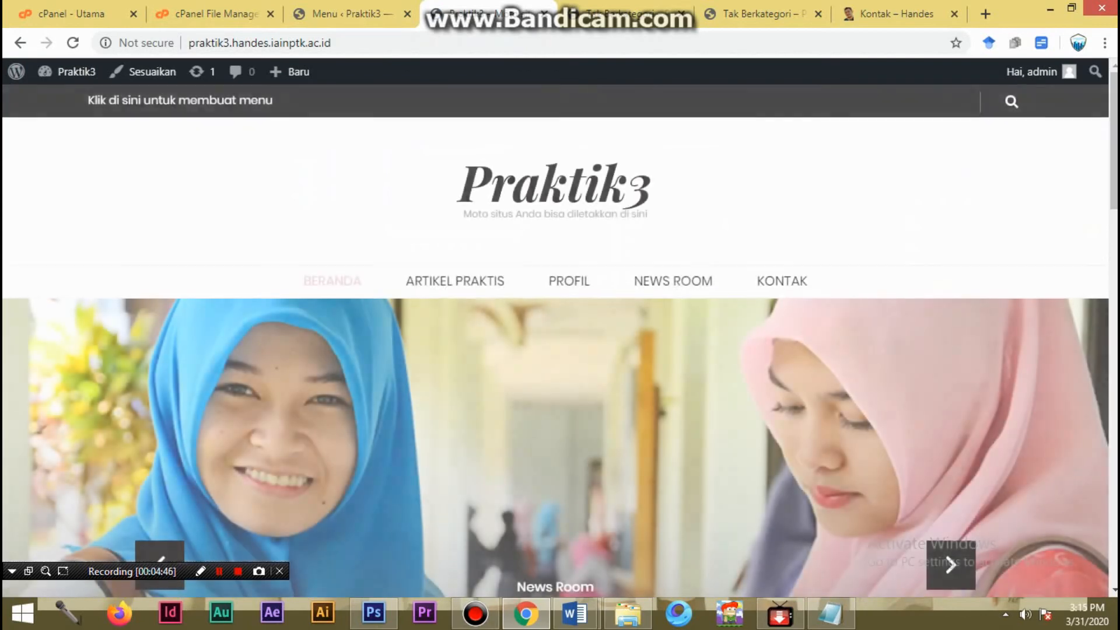
pyautogui.click(455, 281)
pyautogui.scroll(-6, 455, 280)
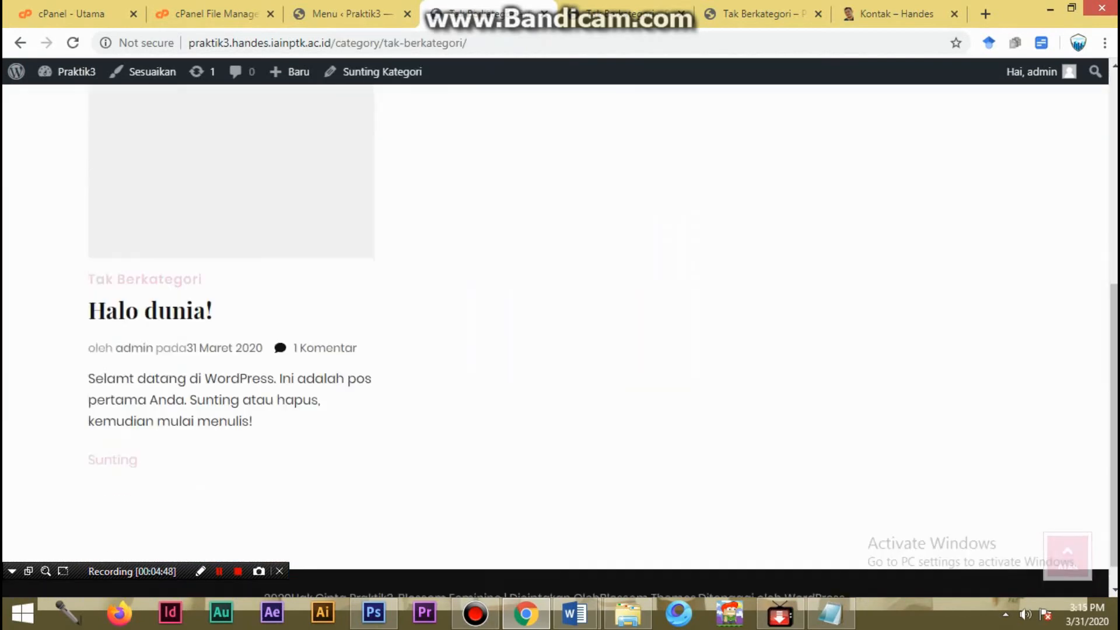
pyautogui.scroll(6, 560, 327)
pyautogui.click(569, 281)
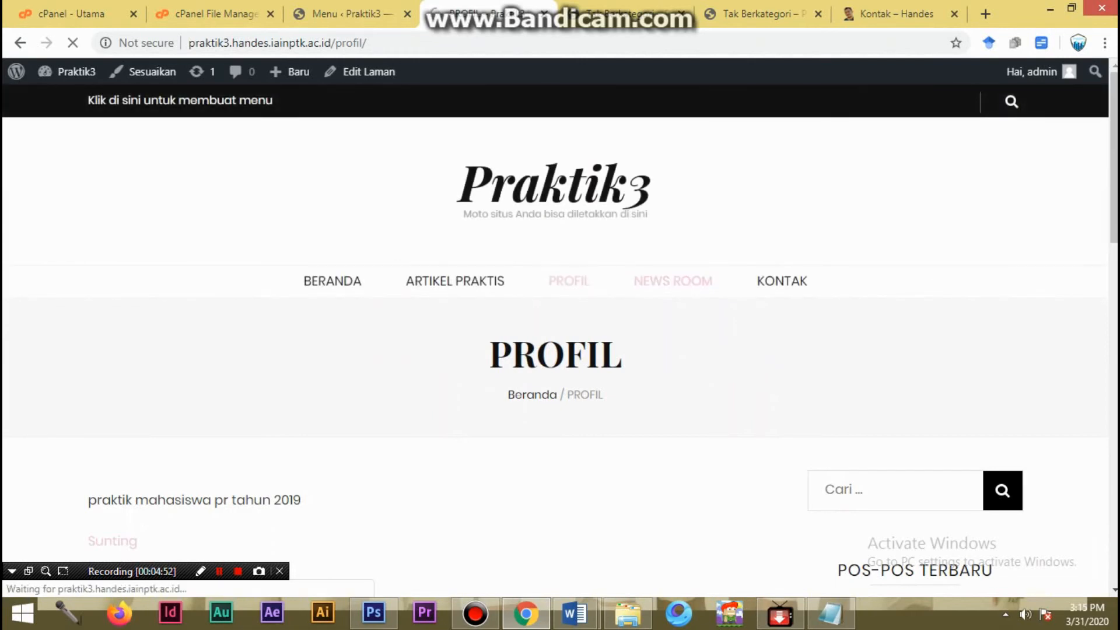
pyautogui.scroll(-2, 673, 281)
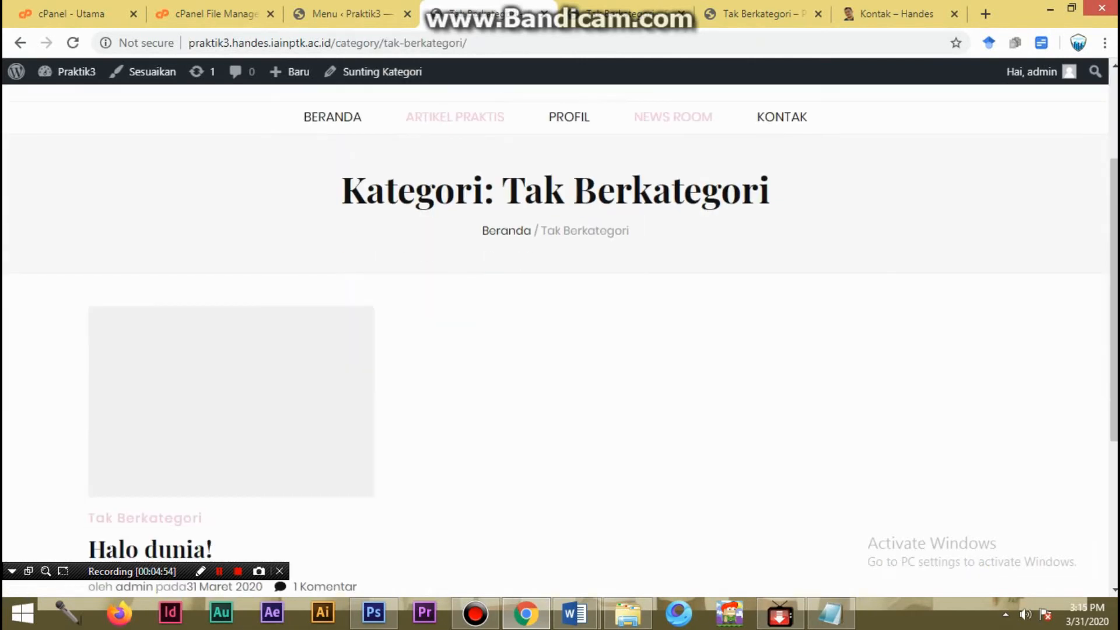
# - Return to the site's home page and review its post slider and the sidebar's recent posts
pyautogui.click(332, 117)
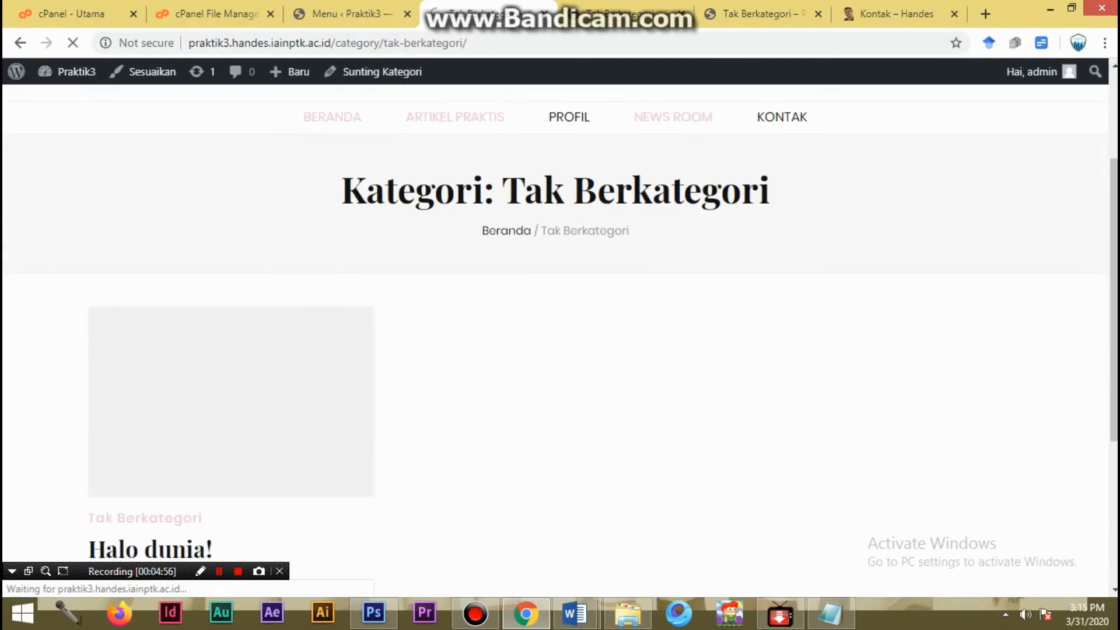
pyautogui.scroll(-14, 560, 342)
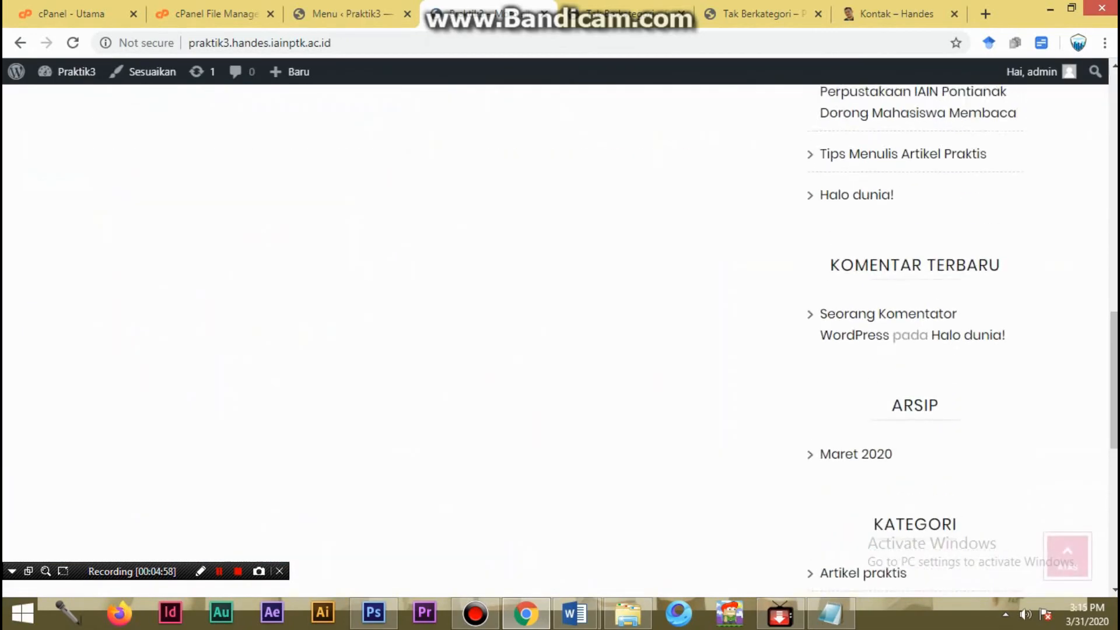
pyautogui.scroll(8, 560, 342)
pyautogui.scroll(-4, 560, 342)
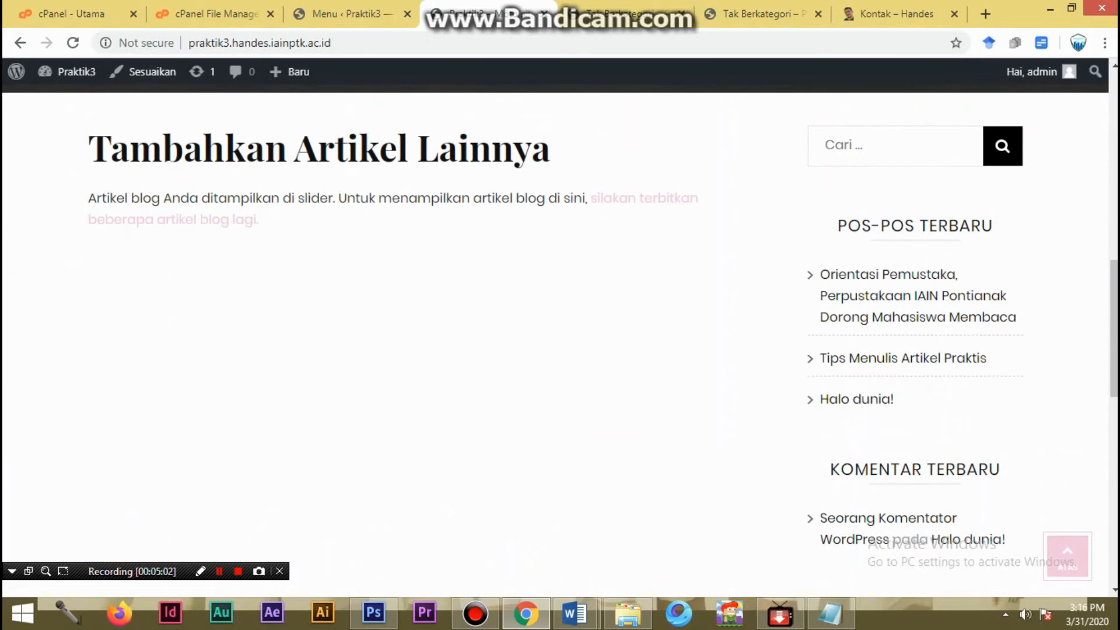
pyautogui.scroll(5, 560, 339)
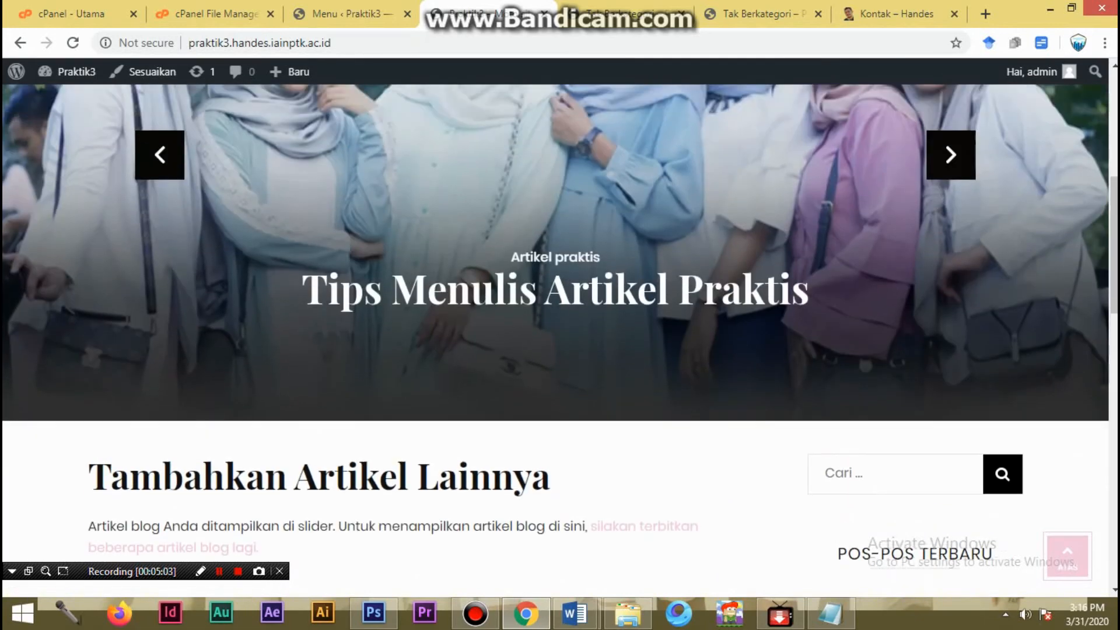
pyautogui.scroll(1, 560, 341)
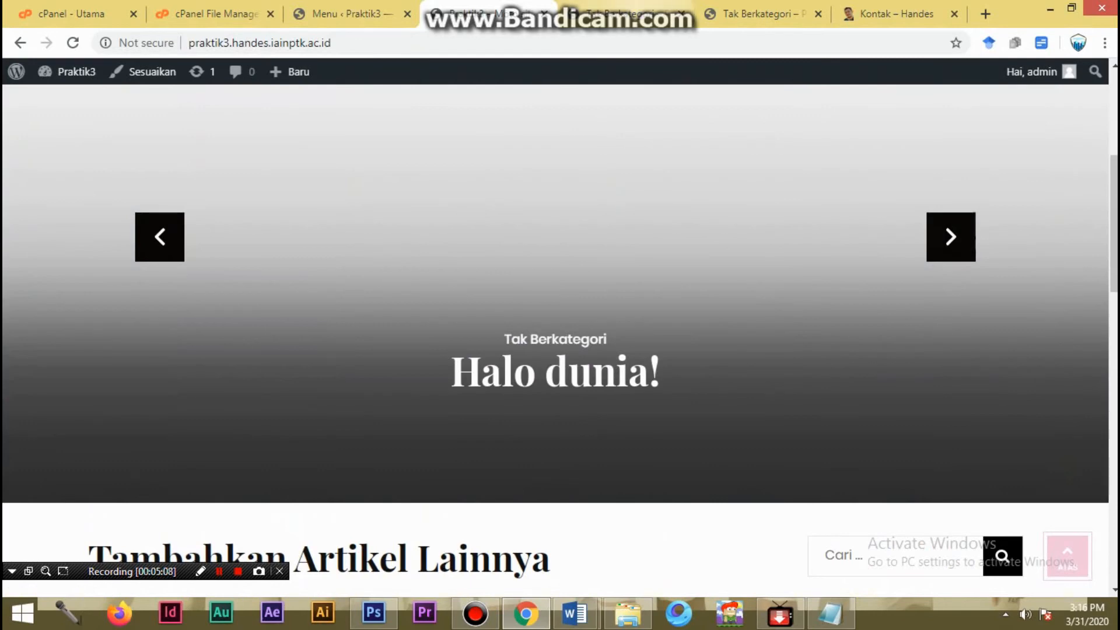
# - Return to the menu editor, recheck the ARTIKEL PRAKTIS item's settings, and collapse the item
pyautogui.click(352, 14)
pyautogui.scroll(-1, 621, 338)
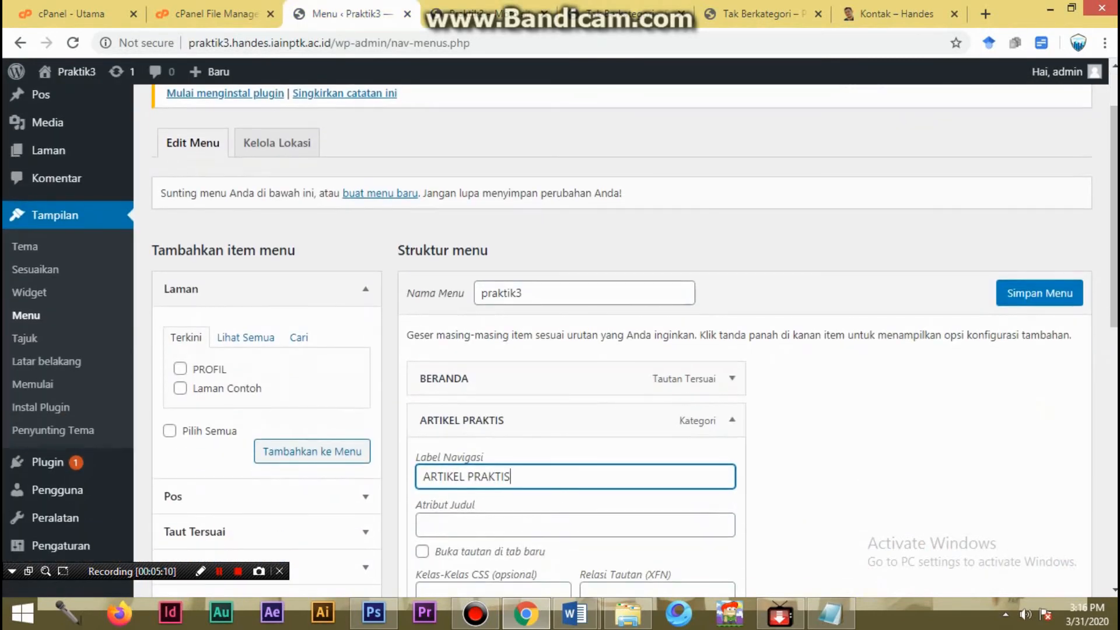
pyautogui.scroll(-1, 732, 350)
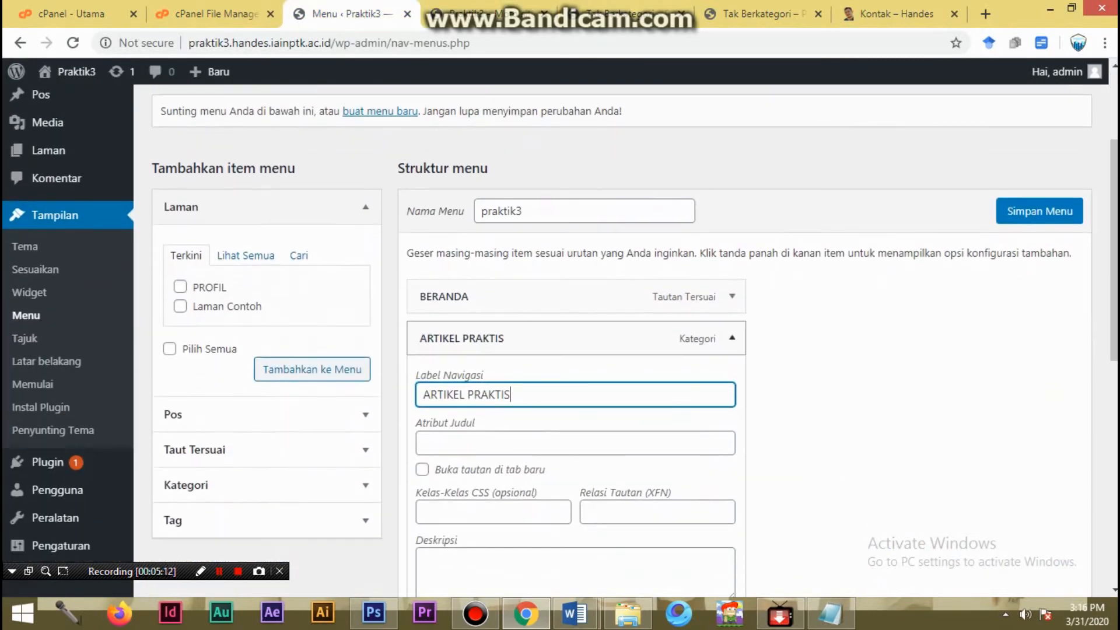
pyautogui.click(733, 338)
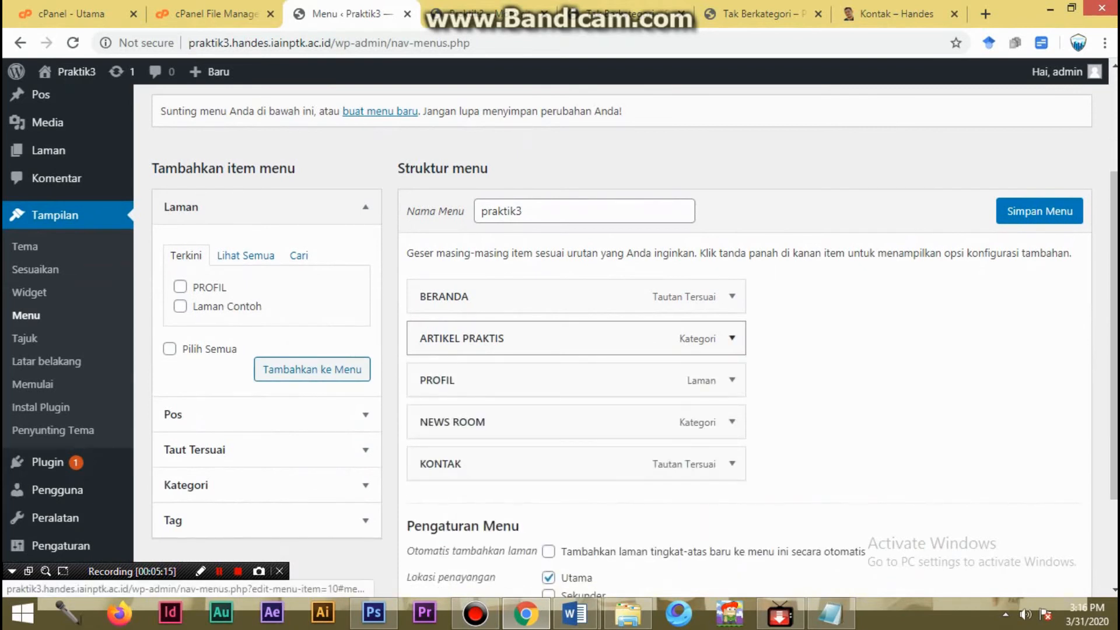
pyautogui.click(733, 338)
pyautogui.scroll(-1, 732, 338)
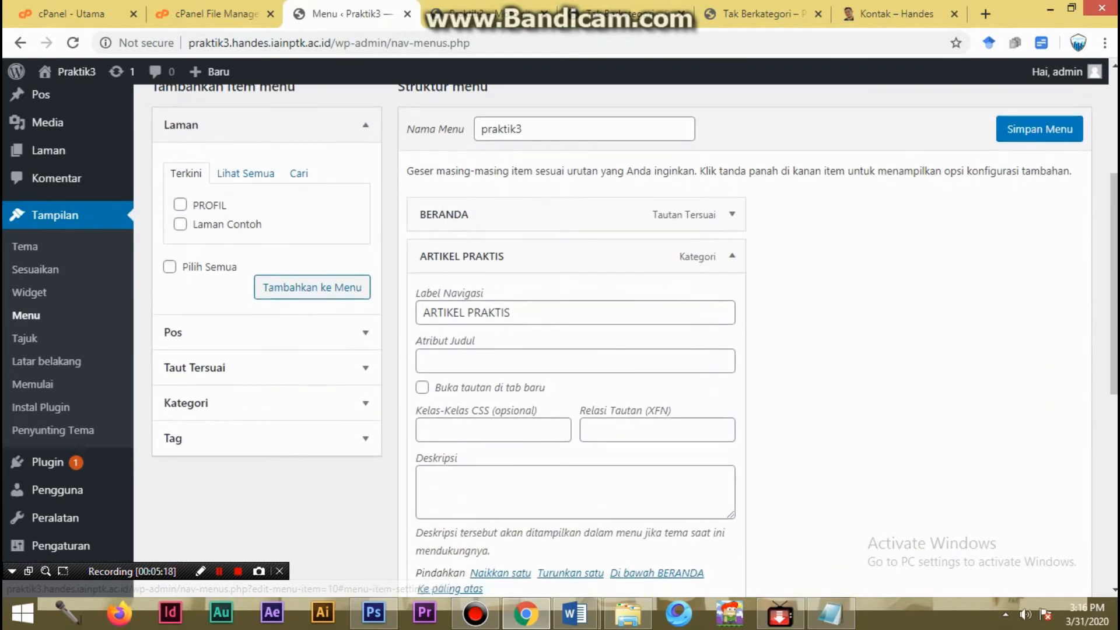
pyautogui.click(732, 256)
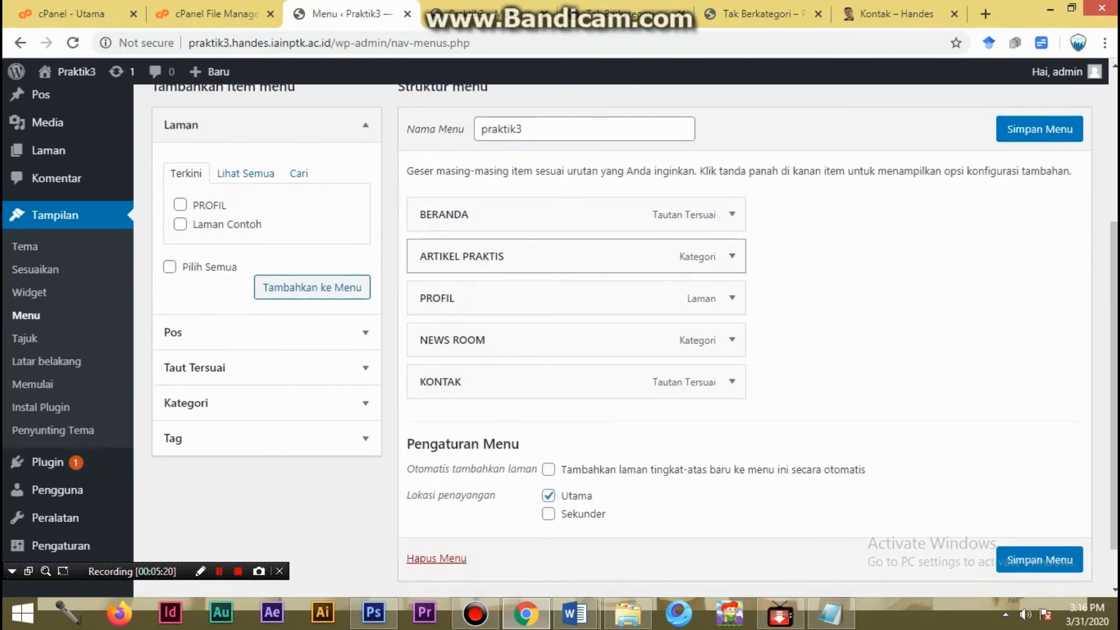
# - Permanently delete the whole praktik3 menu and confirm the deletion
pyautogui.click(437, 559)
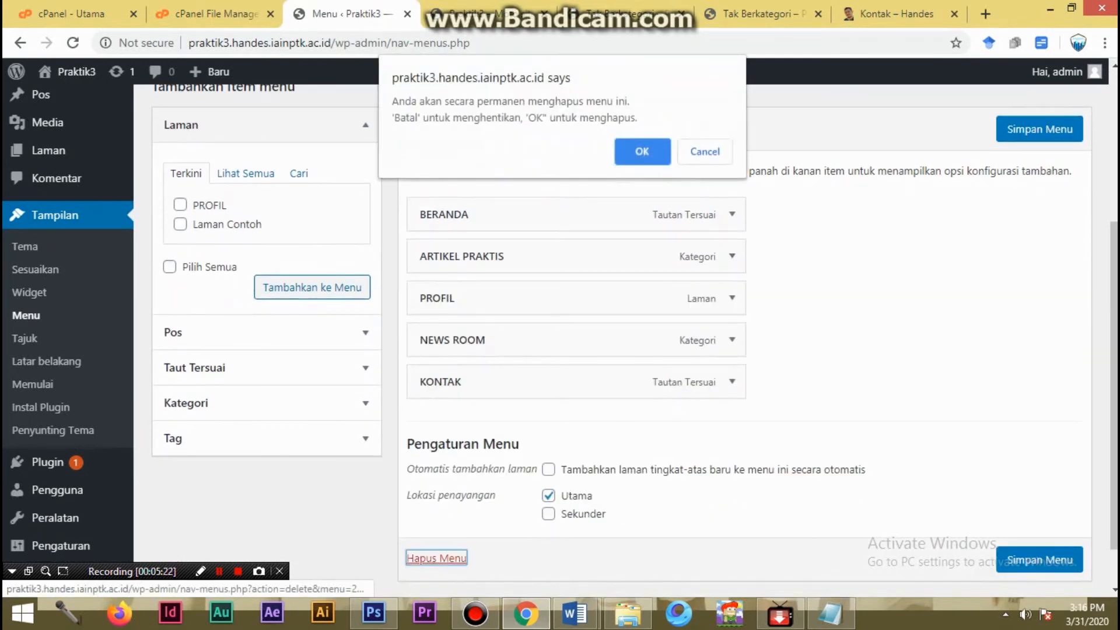
pyautogui.press('Return')
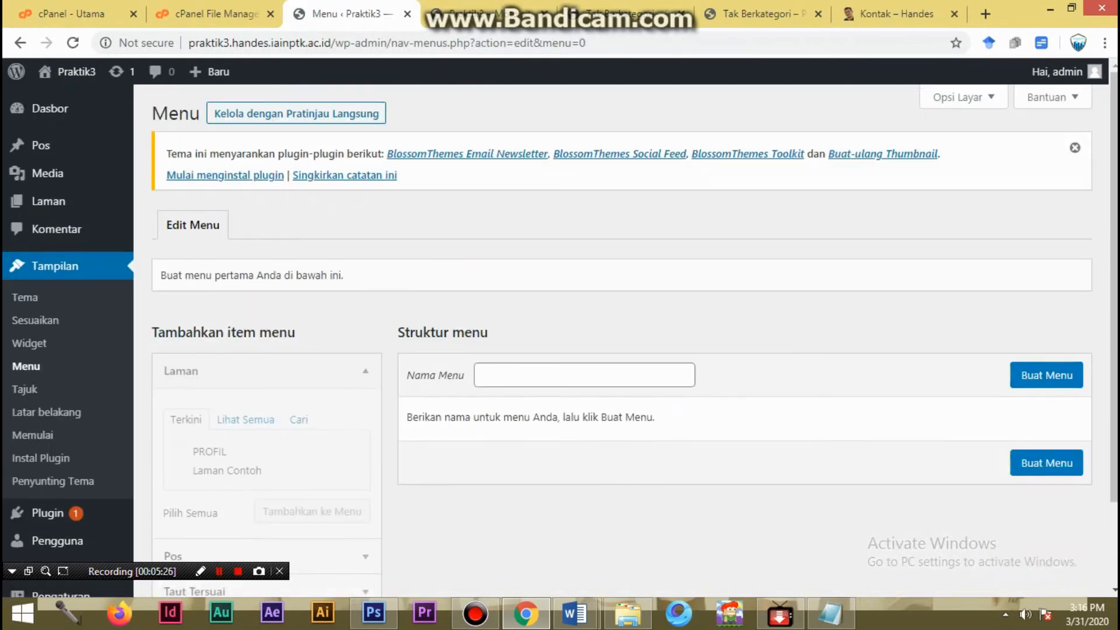
pyautogui.scroll(-2, 621, 335)
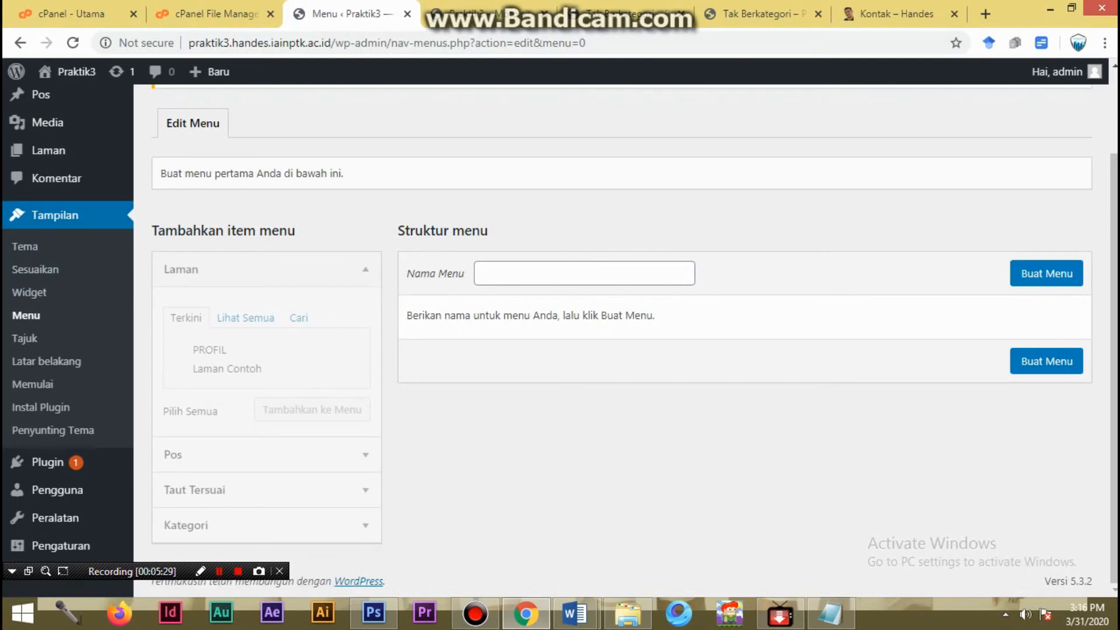
pyautogui.click(25, 339)
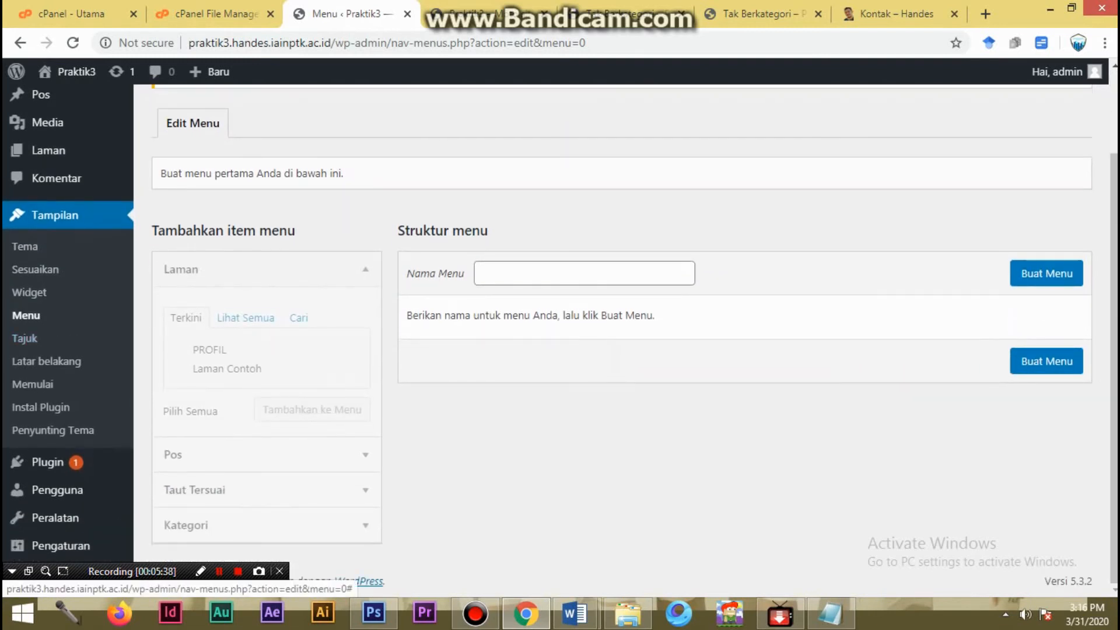
pyautogui.click(245, 318)
pyautogui.click(186, 318)
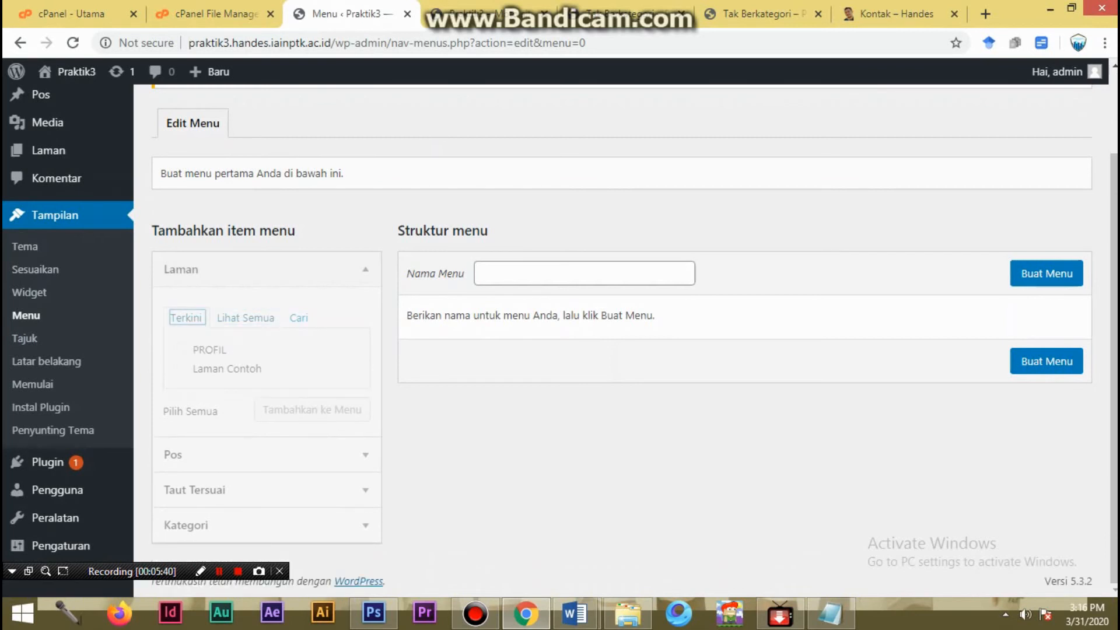
# - Examine the menu locations and the new-menu form in the live-preview customizer, leave it without saving, and reopen the menu editor
pyautogui.scroll(2, 622, 339)
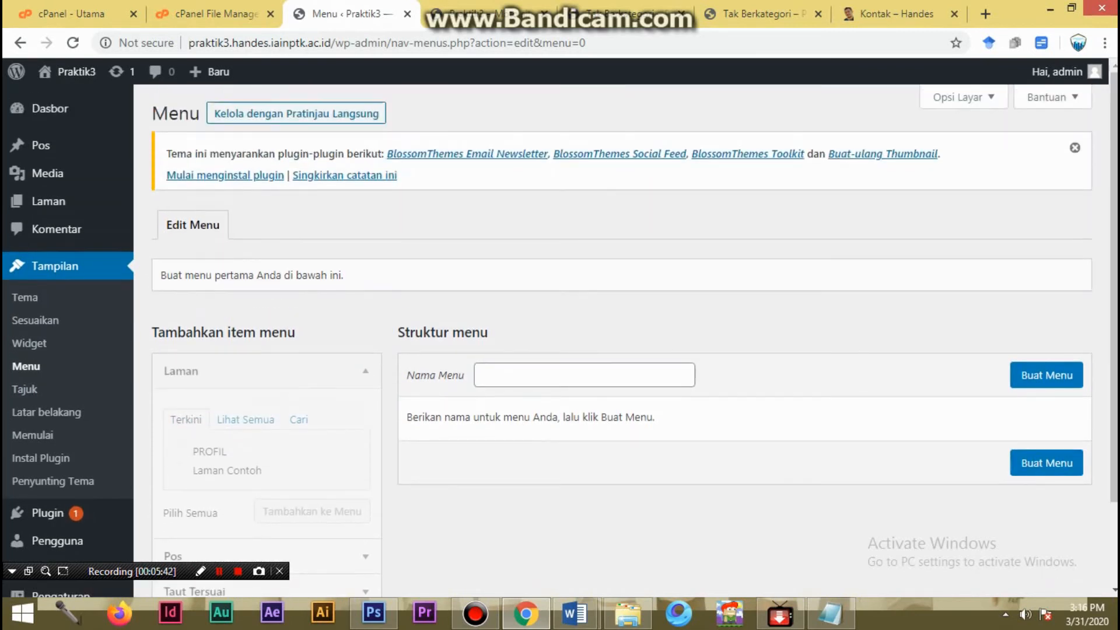
pyautogui.click(296, 114)
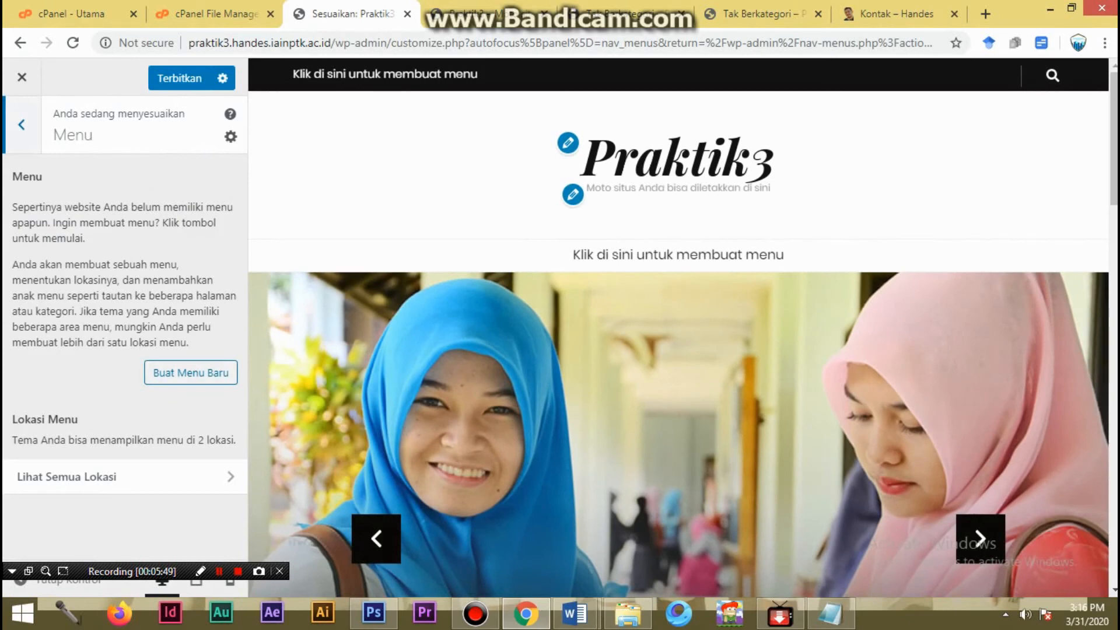
pyautogui.click(66, 477)
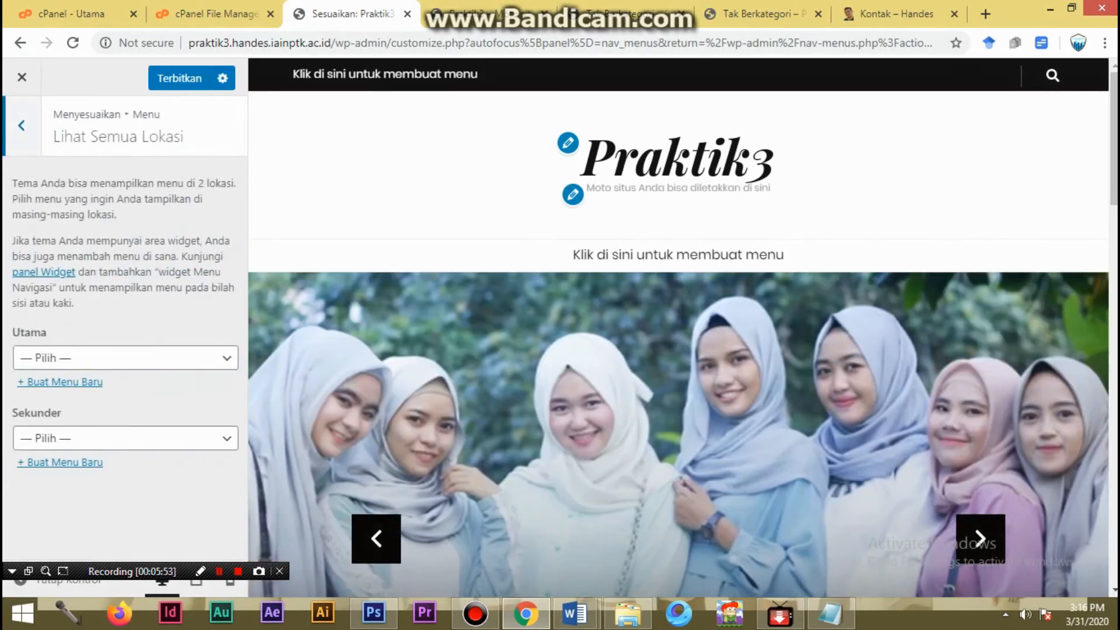
pyautogui.click(22, 126)
pyautogui.click(190, 372)
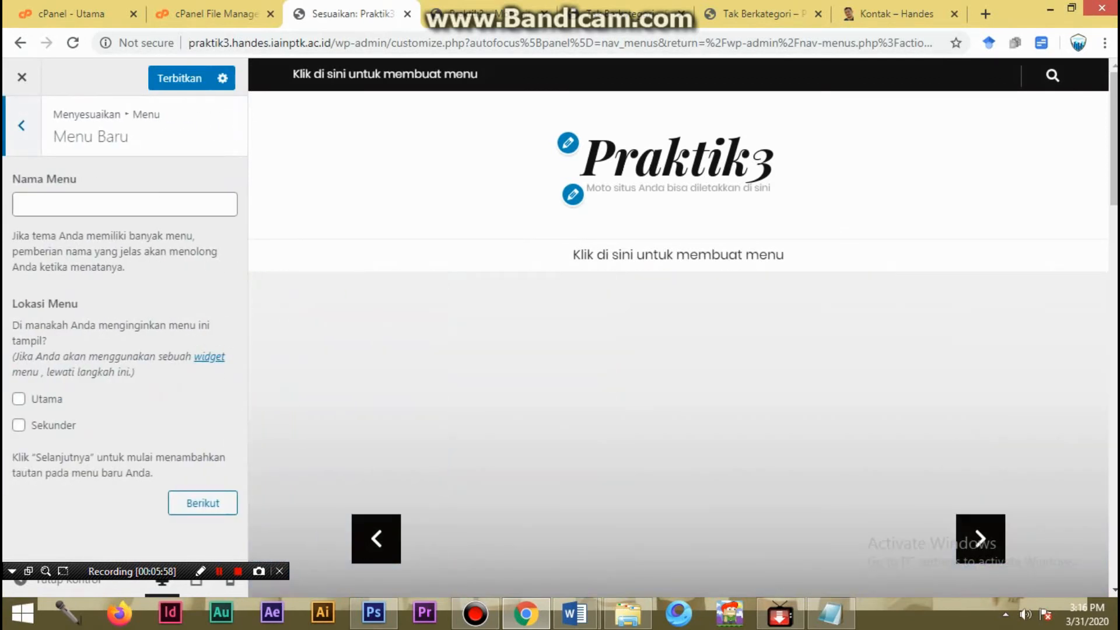
pyautogui.click(22, 125)
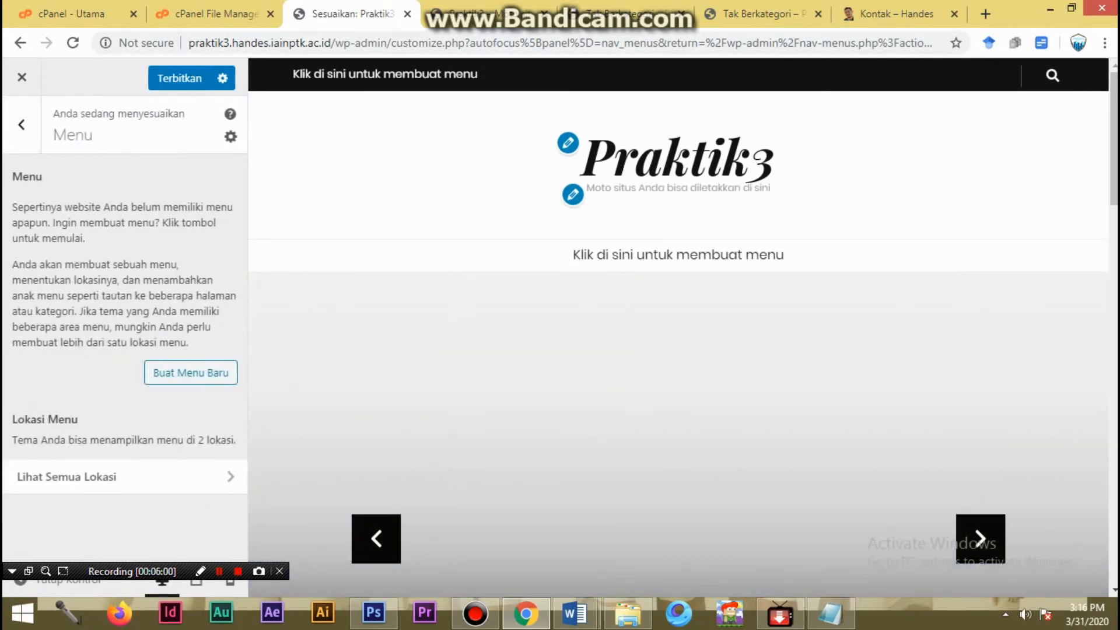
pyautogui.click(117, 477)
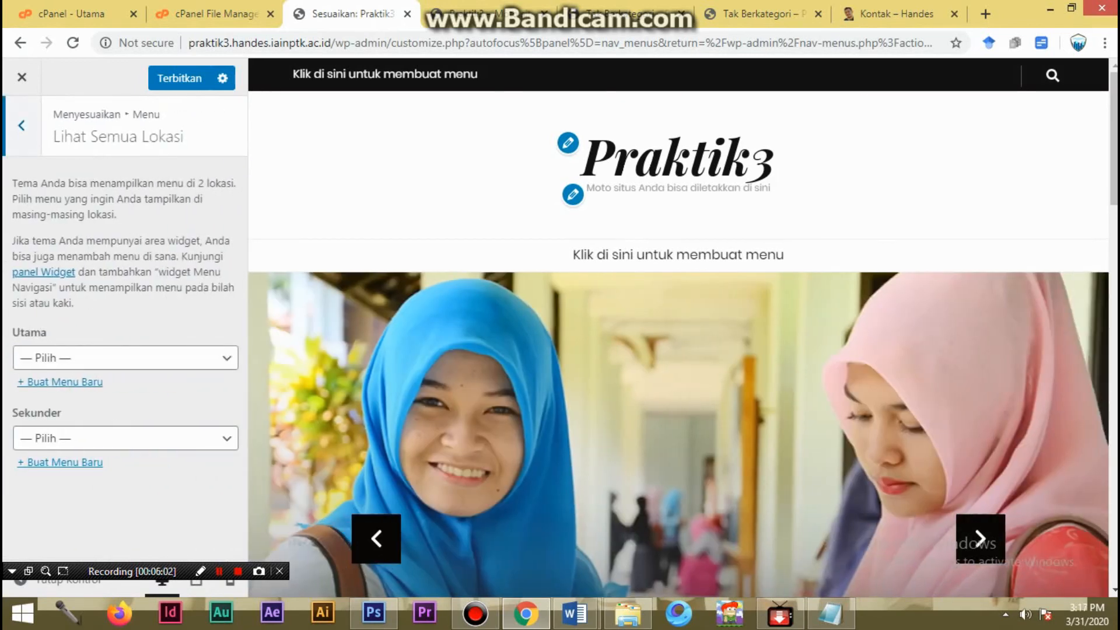
pyautogui.click(21, 124)
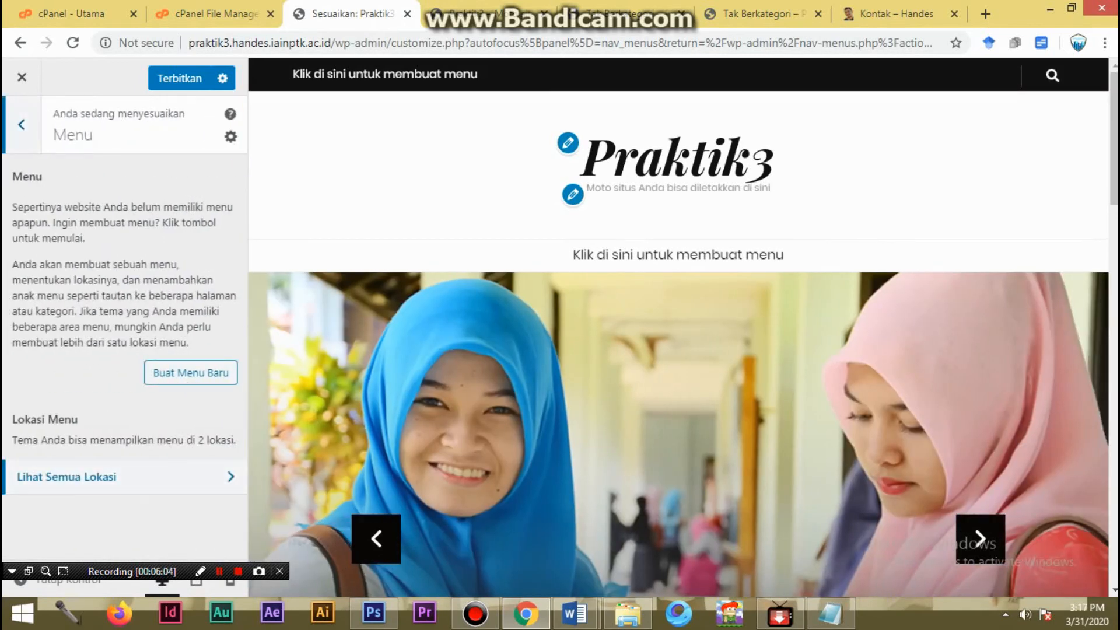
pyautogui.click(21, 77)
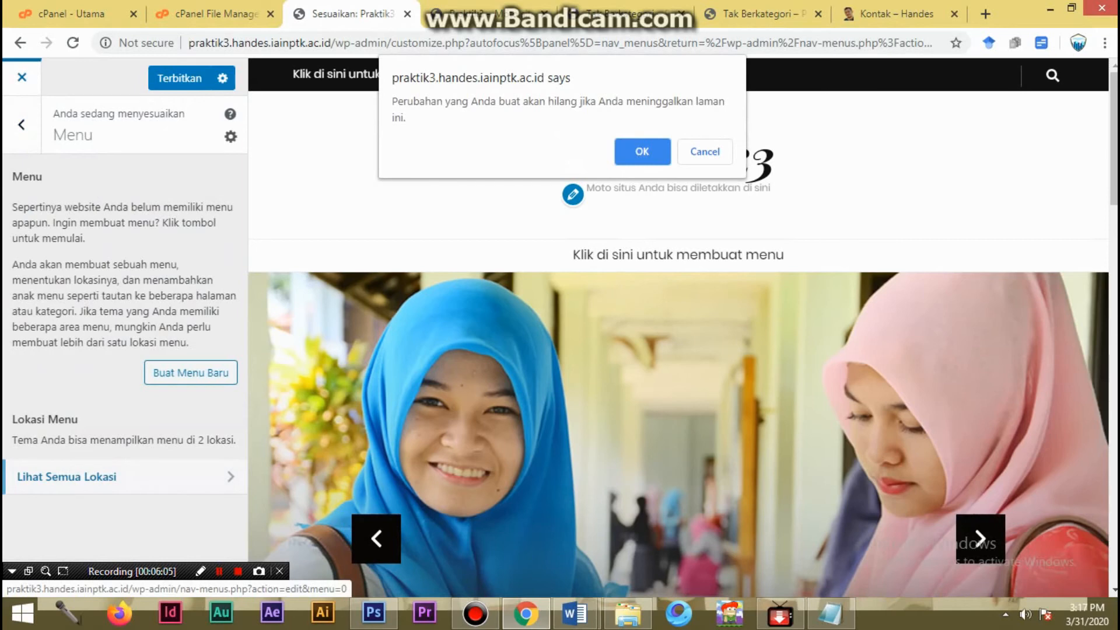
pyautogui.press('Return')
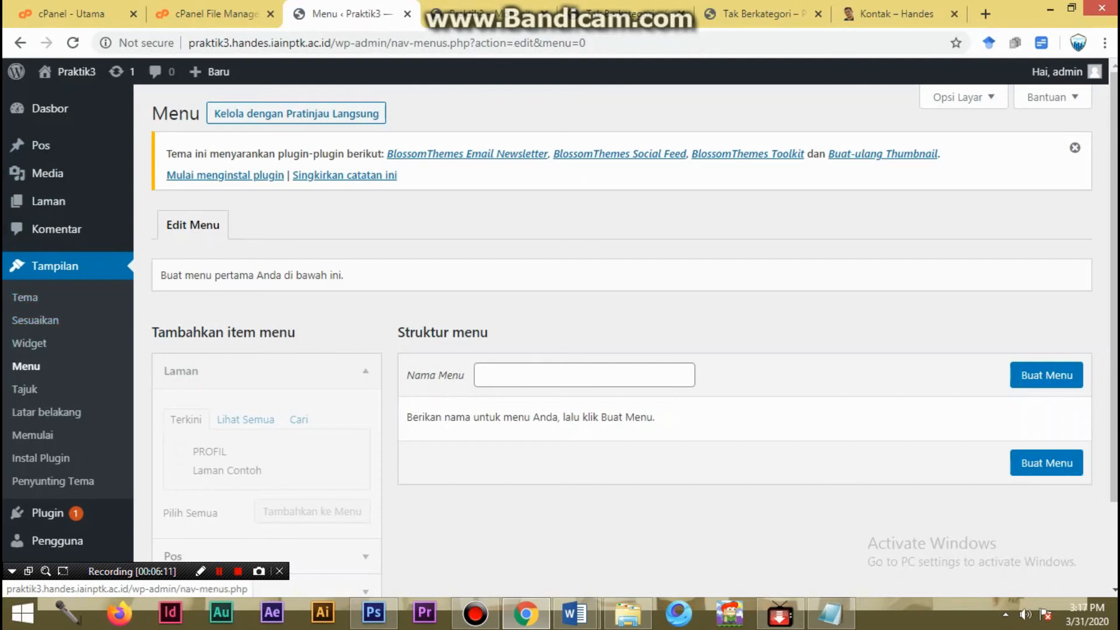
pyautogui.click(26, 366)
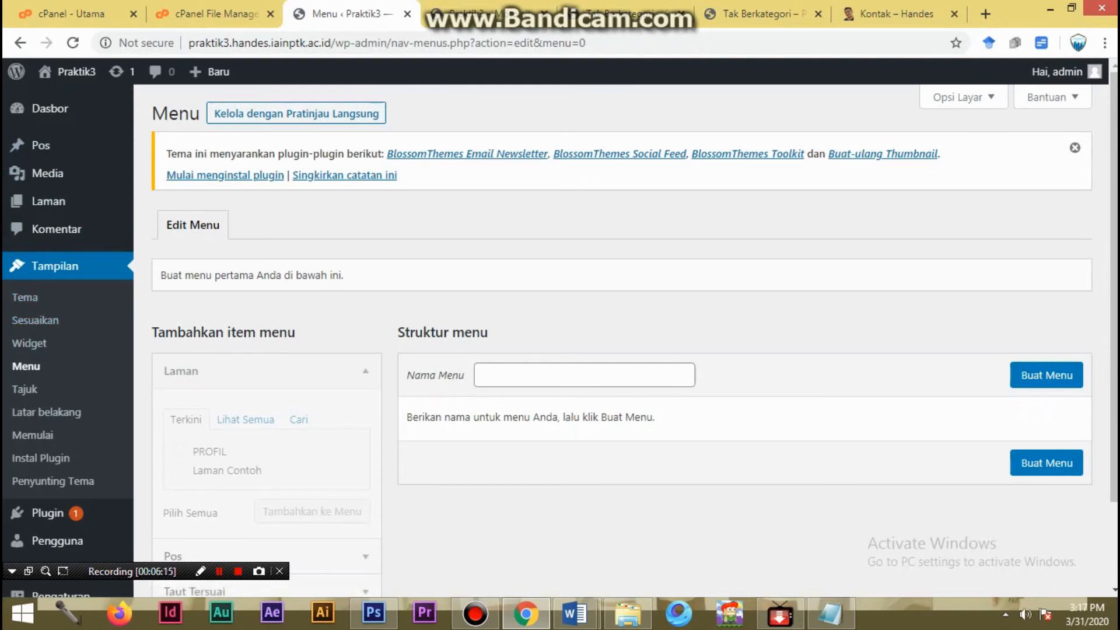
pyautogui.scroll(-2, 635, 342)
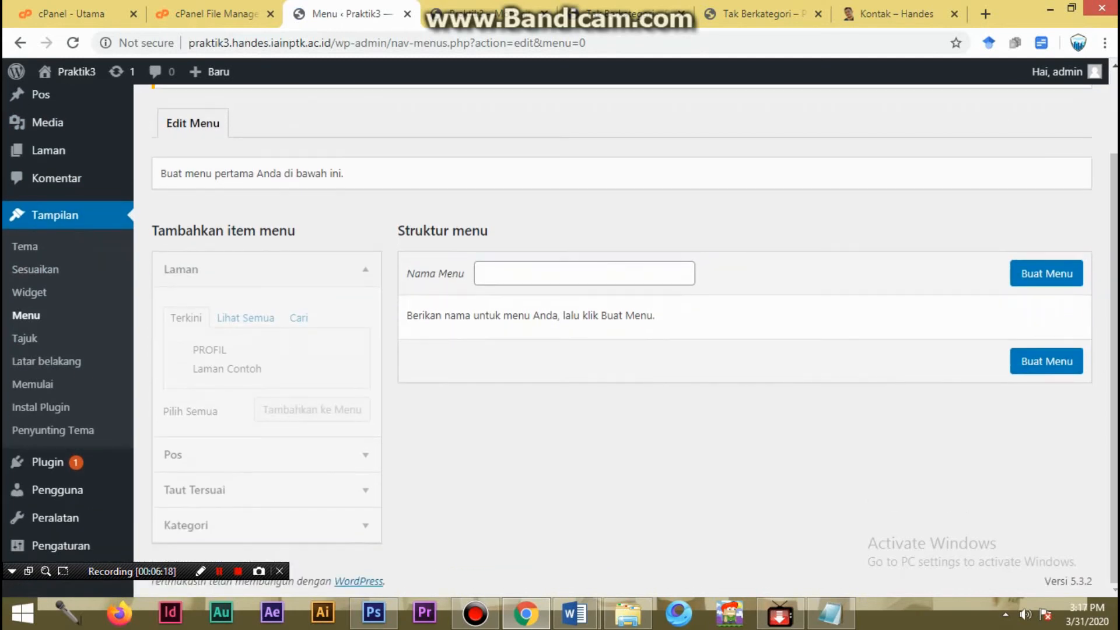
# - Reload the public home page and check its header menu area, post slider and sidebar after the menu's deletion
pyautogui.click(489, 13)
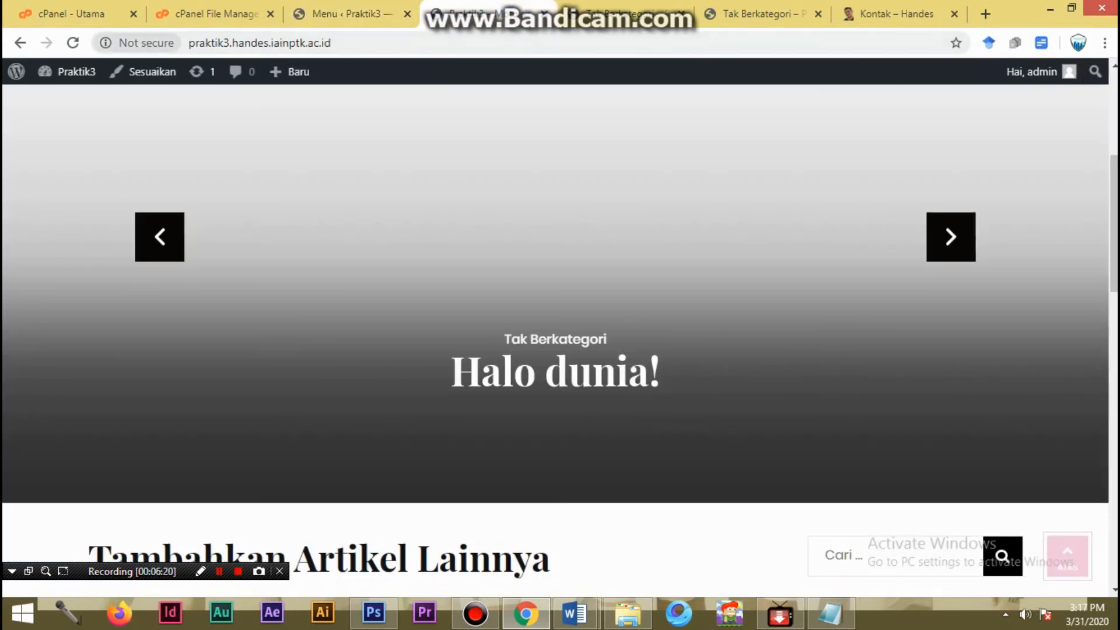
pyautogui.click(72, 43)
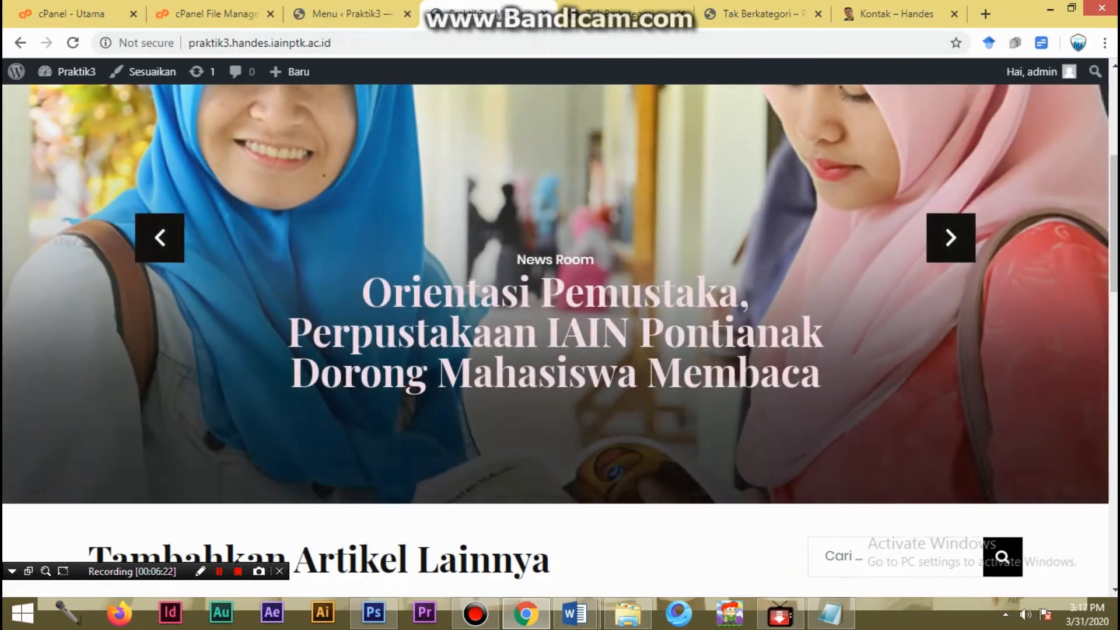
pyautogui.scroll(2, 573, 167)
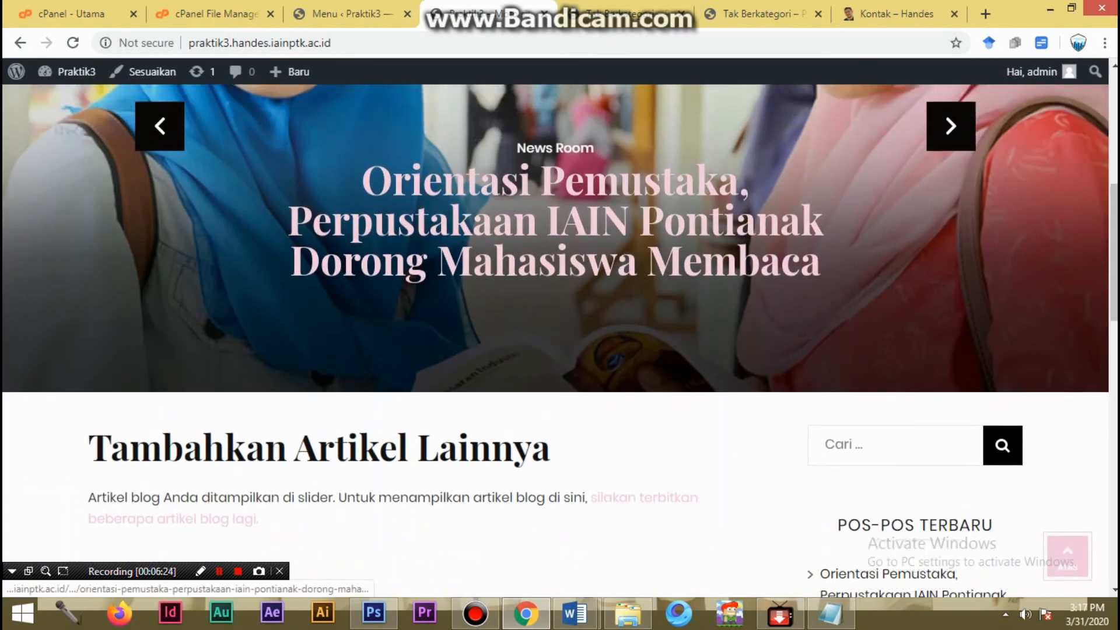
pyautogui.scroll(-4, 573, 168)
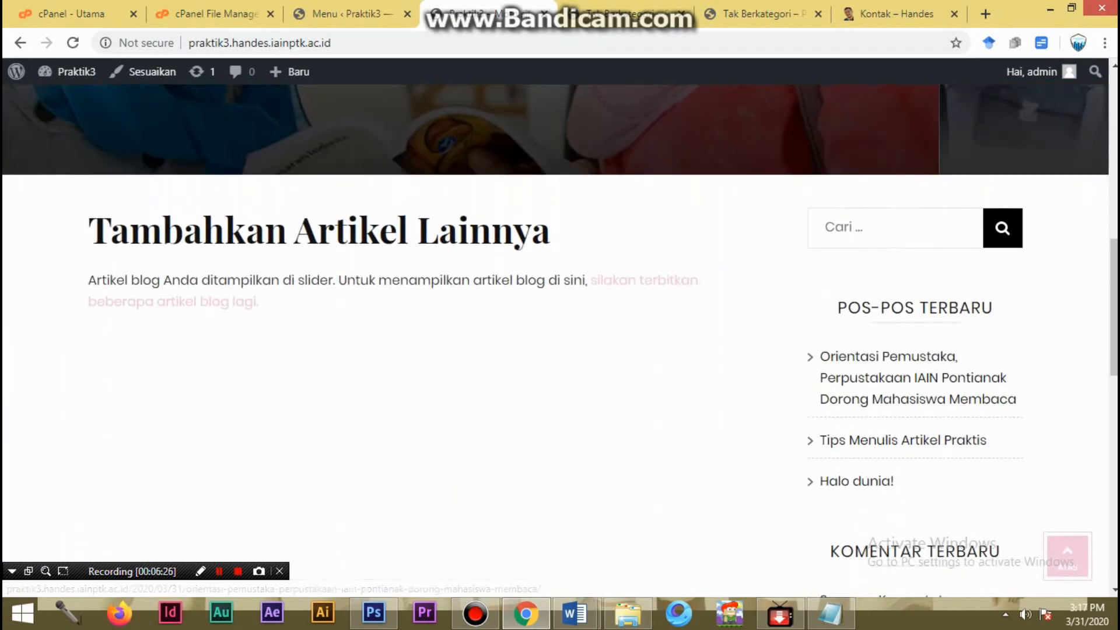
pyautogui.scroll(5, 560, 341)
pyautogui.scroll(3, 560, 341)
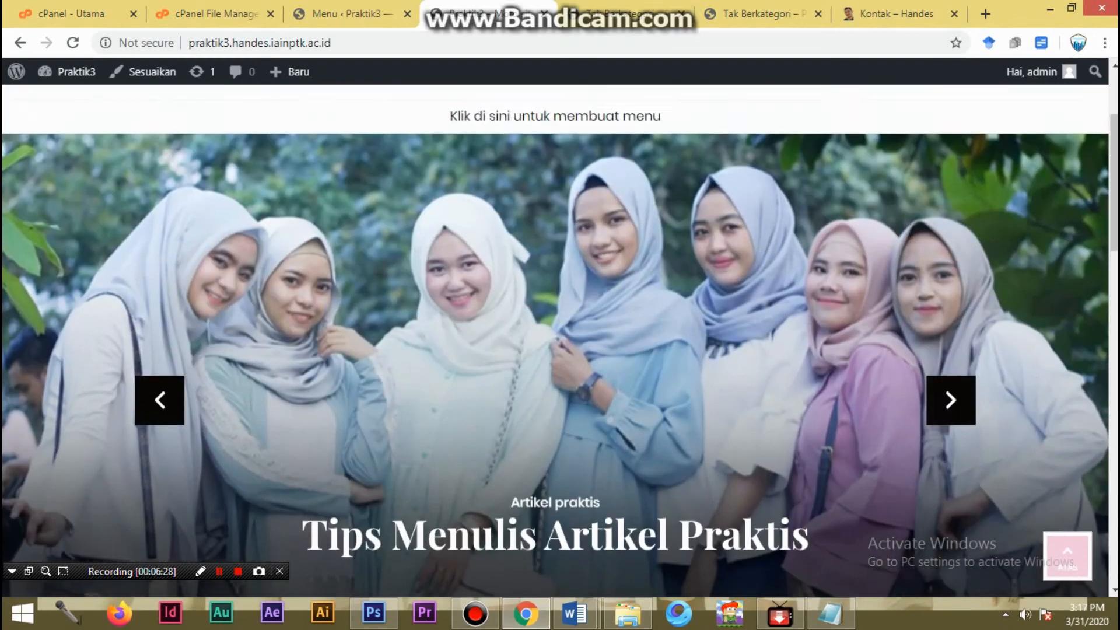
pyautogui.scroll(-4, 560, 342)
# - Return to the menu editor and create a new menu named Praktik3
pyautogui.click(351, 14)
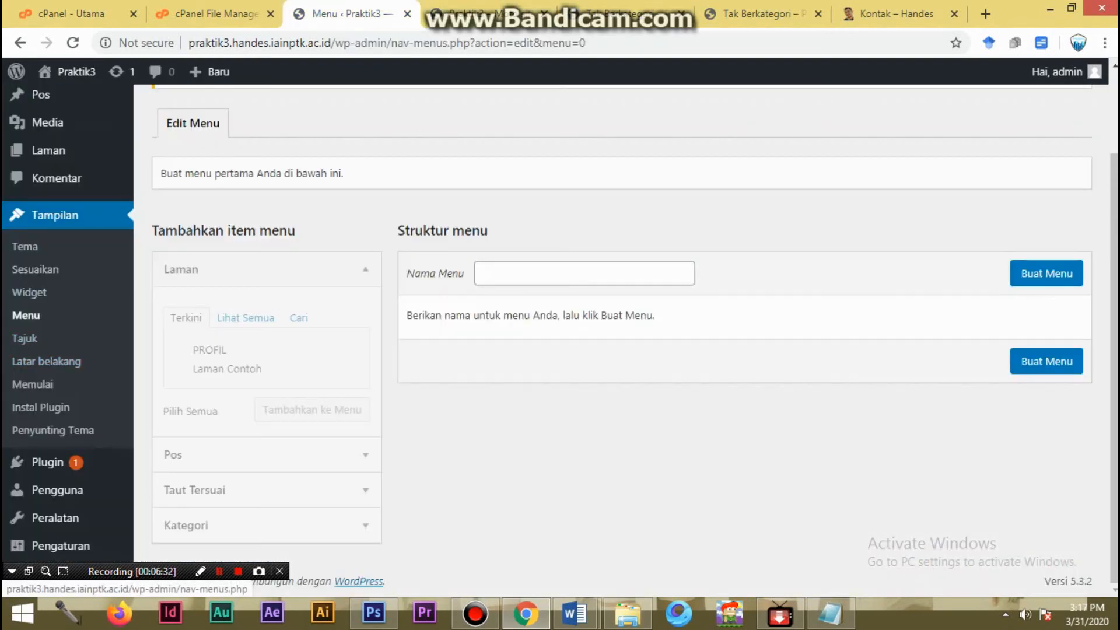
pyautogui.click(46, 361)
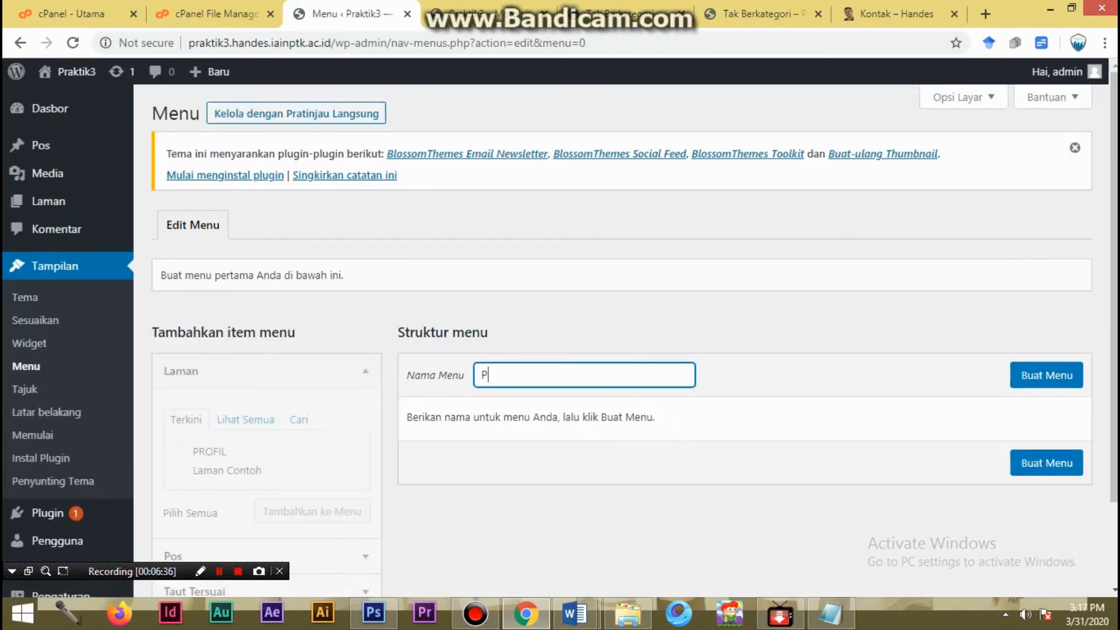
pyautogui.write('ik3')
pyautogui.click(1046, 375)
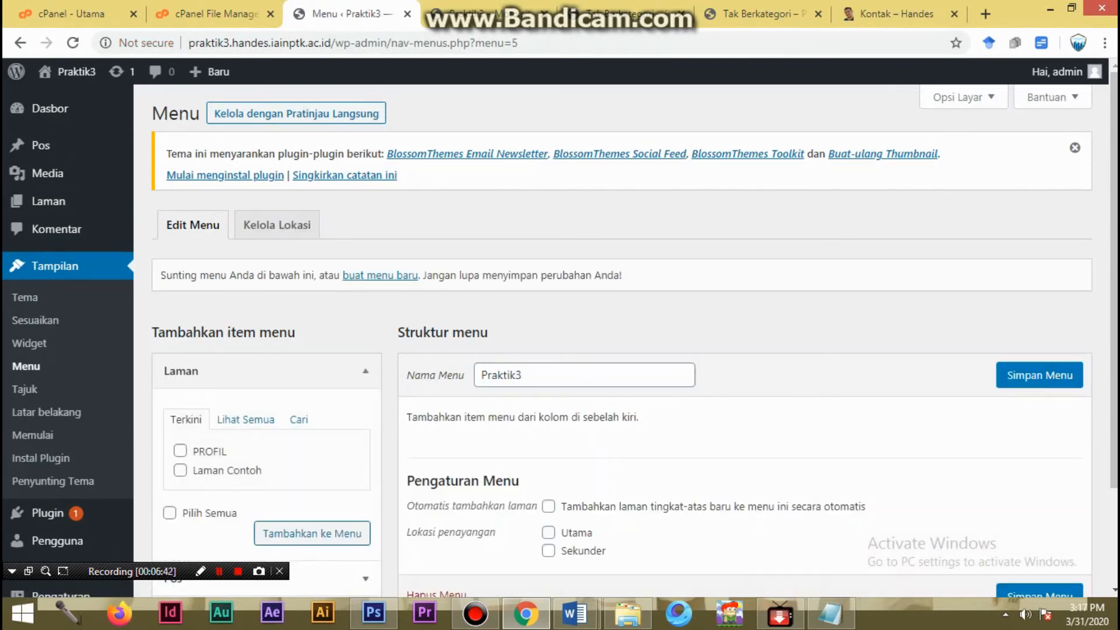
# - Look through the recent and full lists of pages available for the Praktik3 menu, and save the menu without any items
pyautogui.scroll(-2, 560, 336)
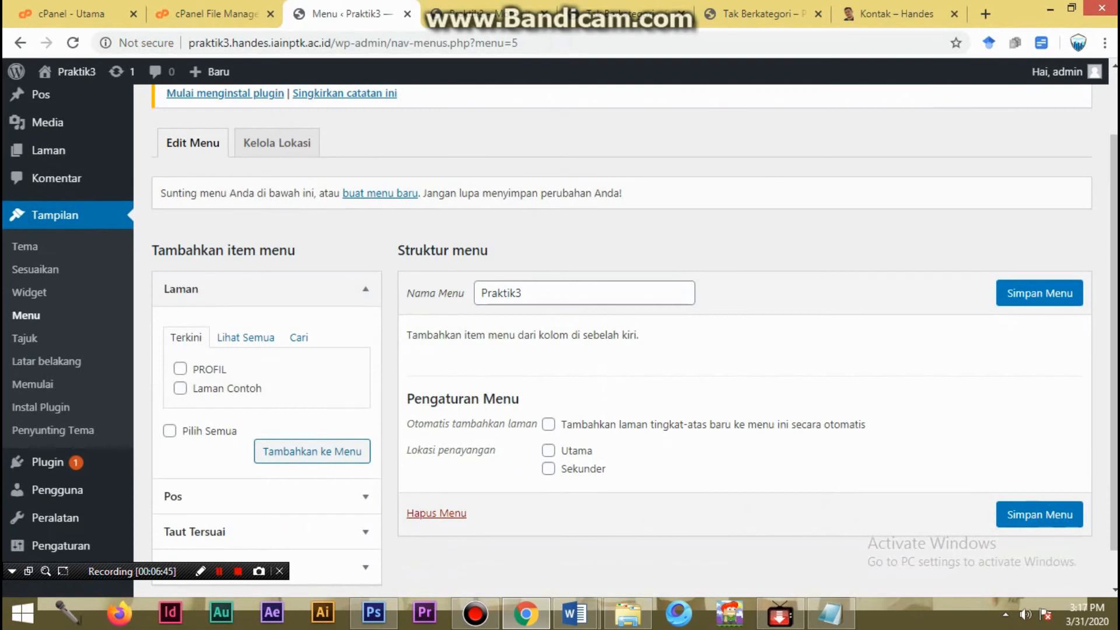
pyautogui.click(246, 338)
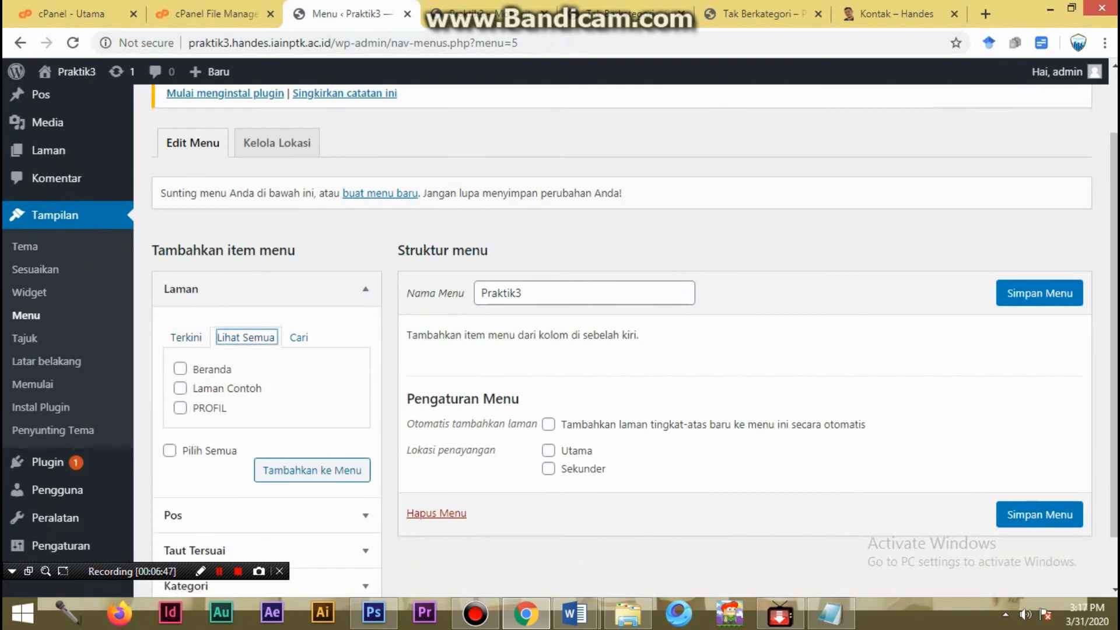
pyautogui.click(186, 338)
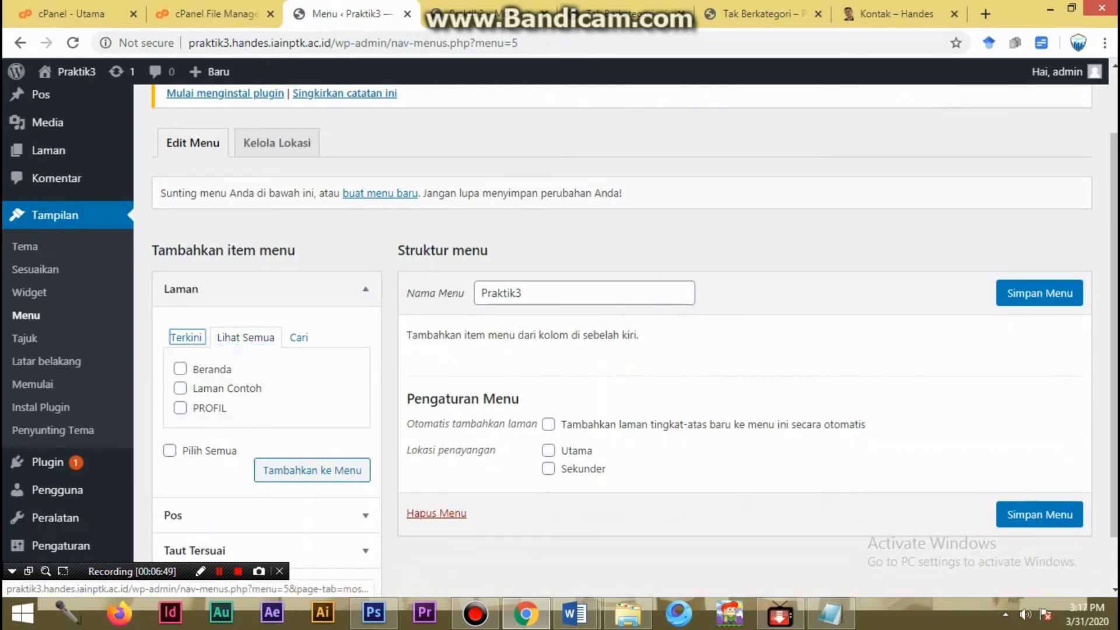
pyautogui.scroll(-1, 257, 408)
pyautogui.click(312, 410)
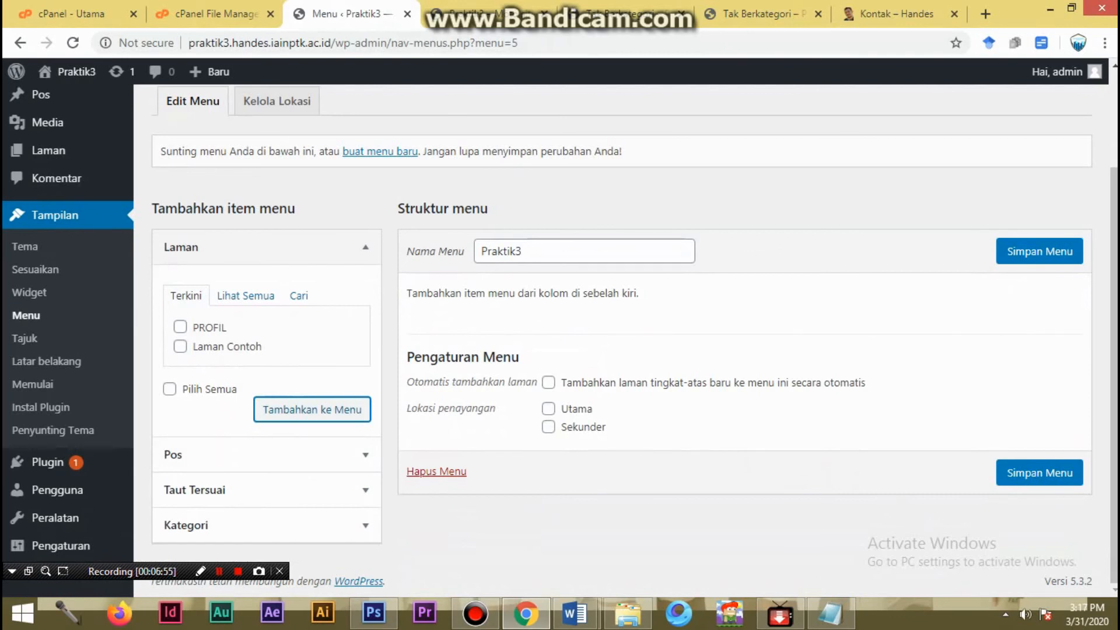
pyautogui.click(1040, 252)
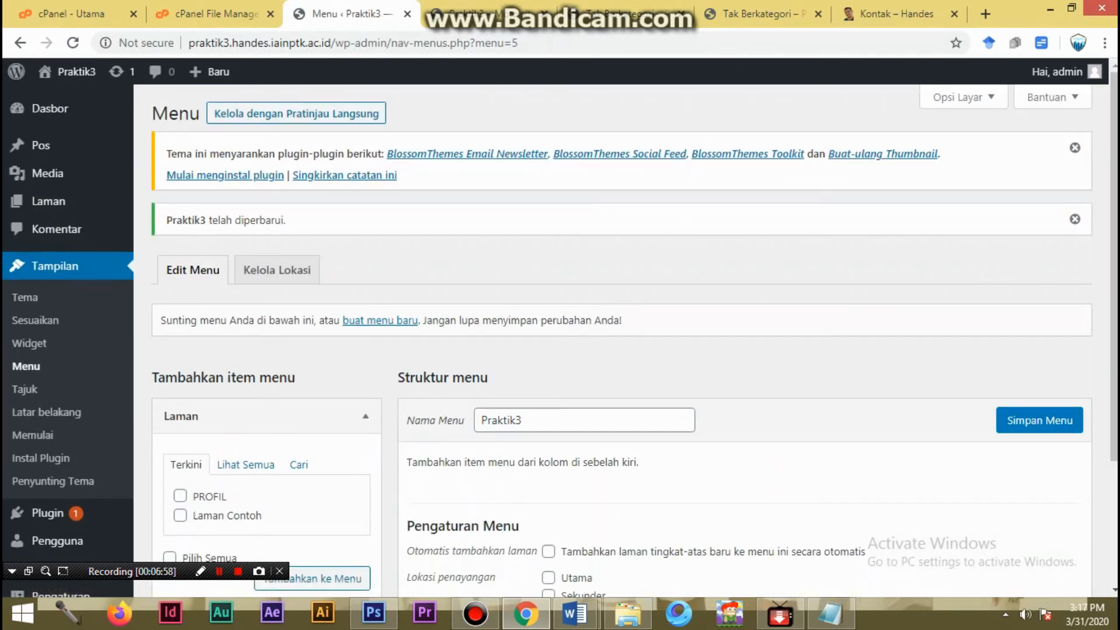
pyautogui.scroll(-3, 622, 344)
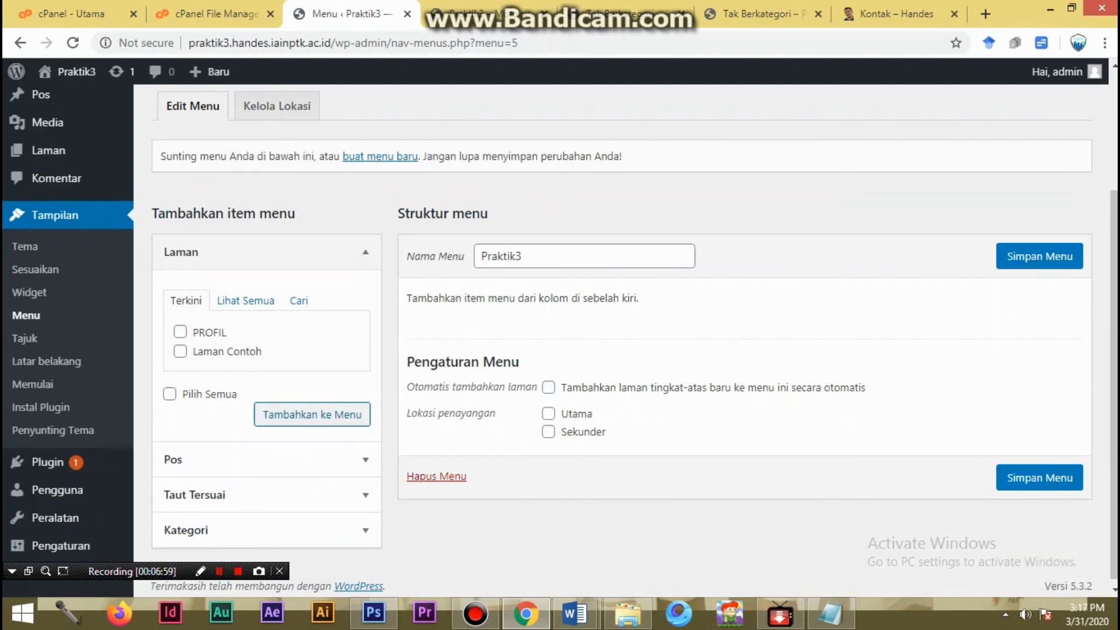
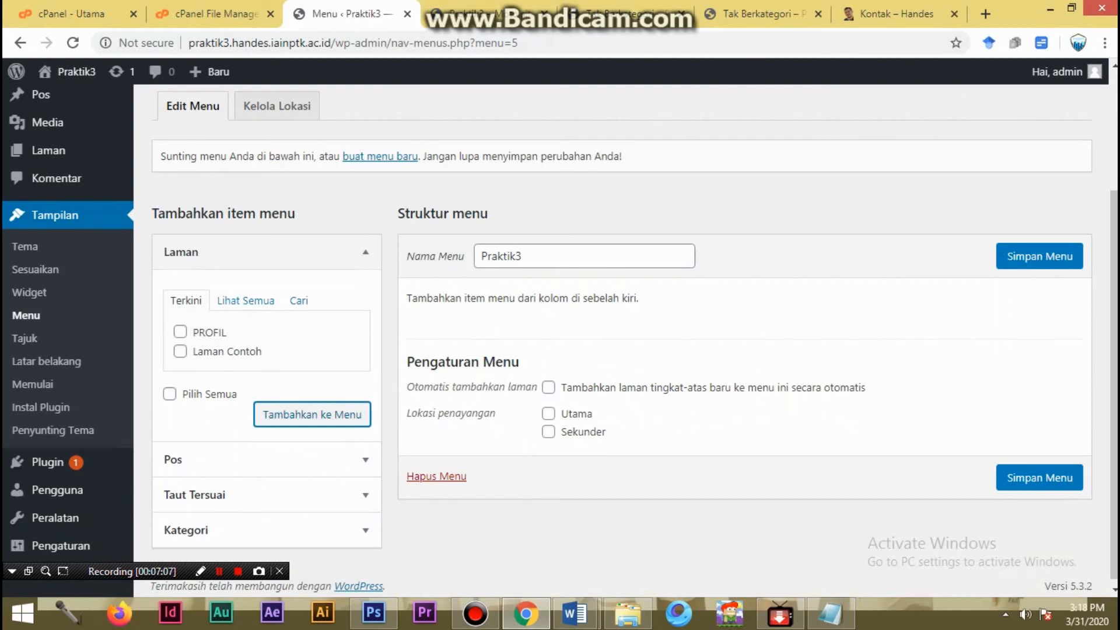
# - Look through the available posts and custom link options, and add the Artikel praktis category to the Praktik3 menu
pyautogui.click(267, 460)
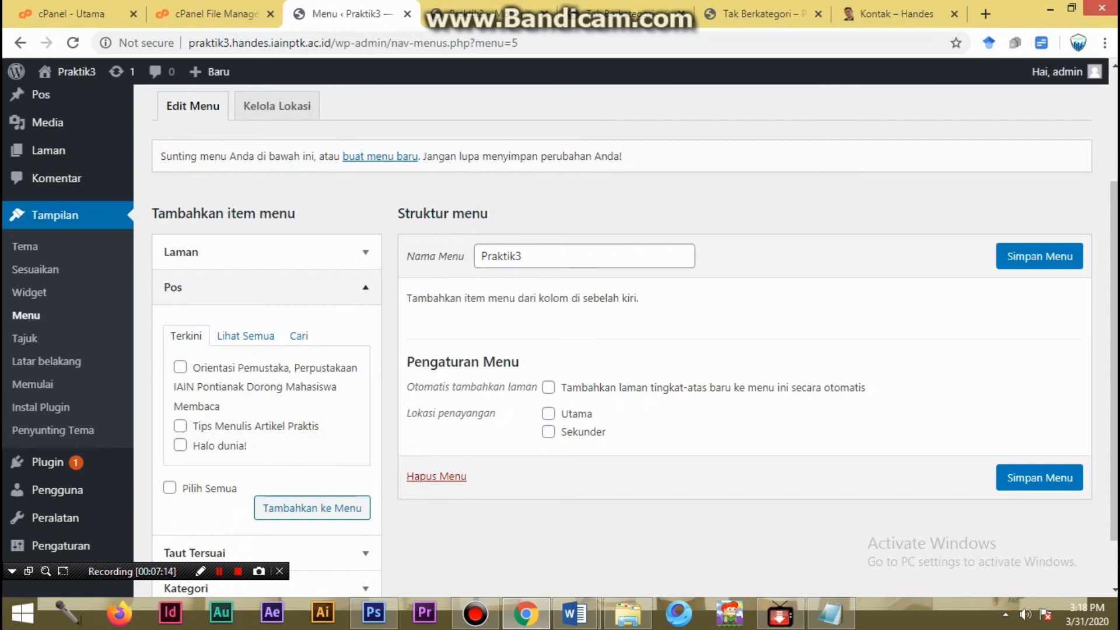
pyautogui.click(267, 288)
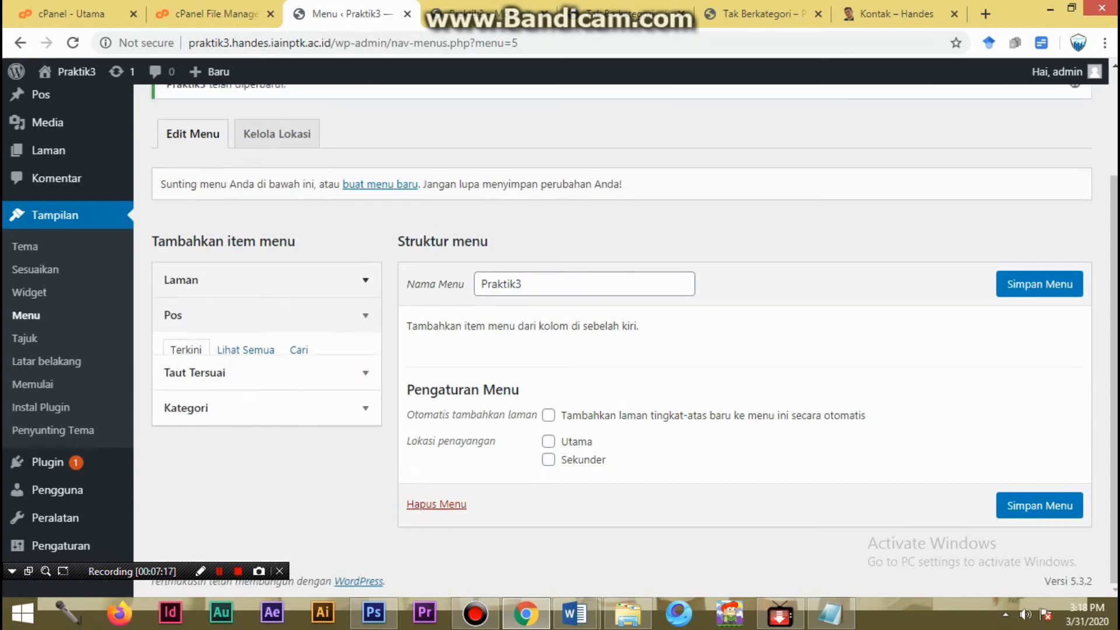
pyautogui.click(266, 350)
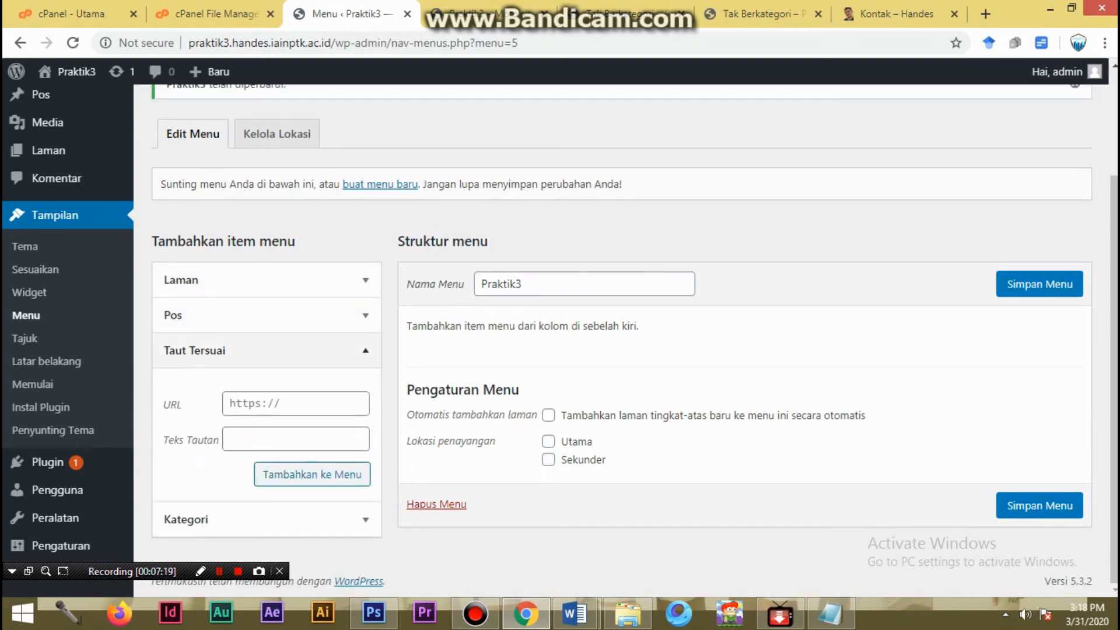
pyautogui.click(267, 350)
pyautogui.click(267, 386)
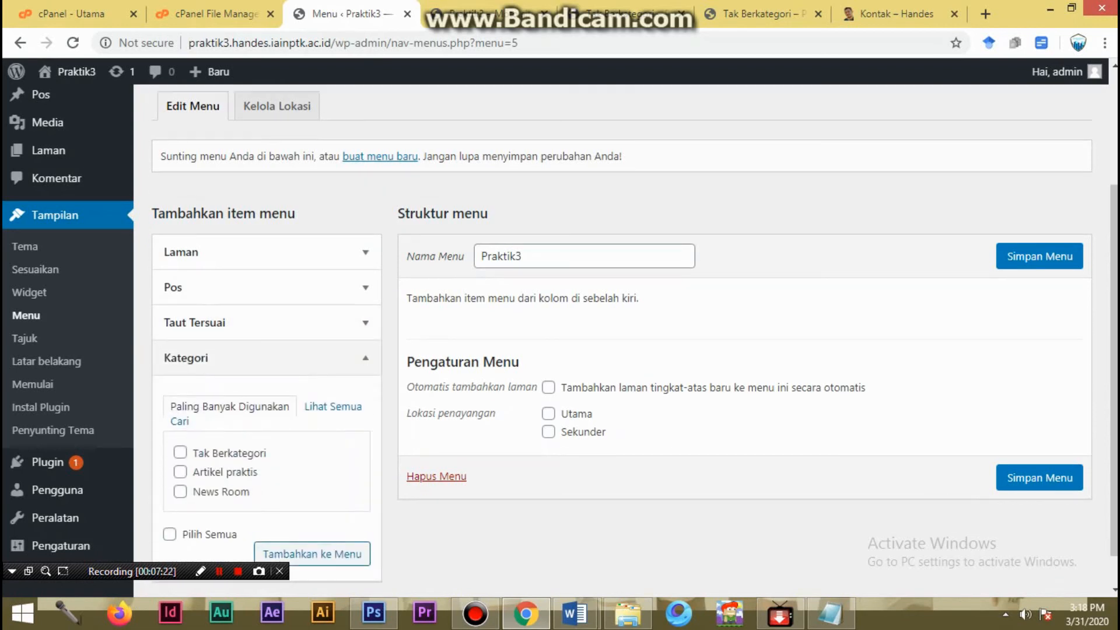
pyautogui.click(180, 472)
pyautogui.click(312, 554)
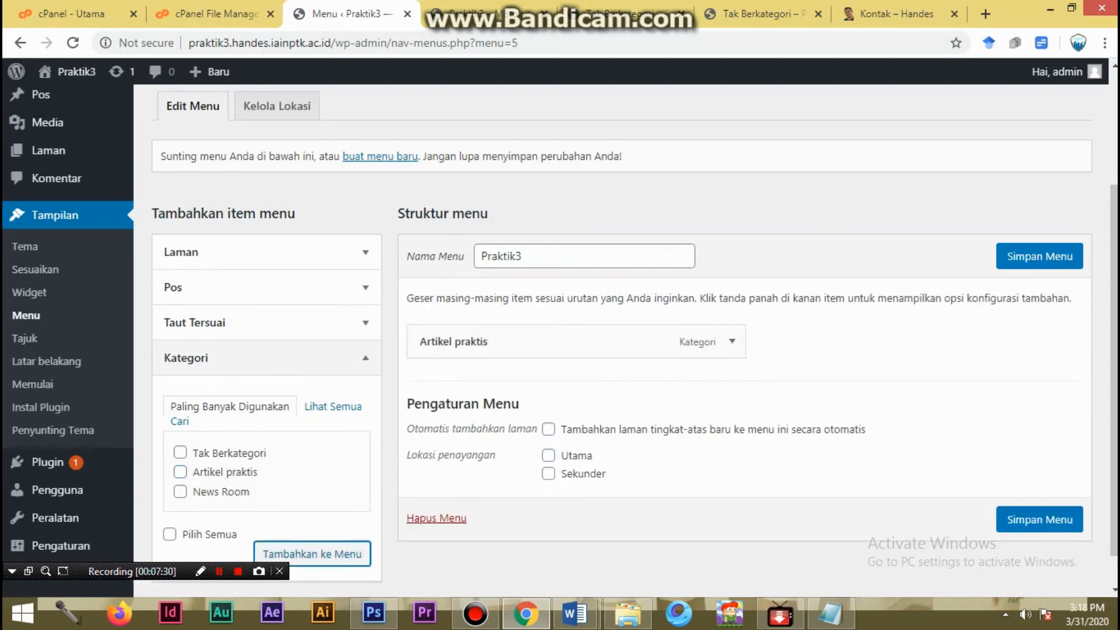
# - Add the PROFIL page to the Praktik3 menu
pyautogui.click(262, 252)
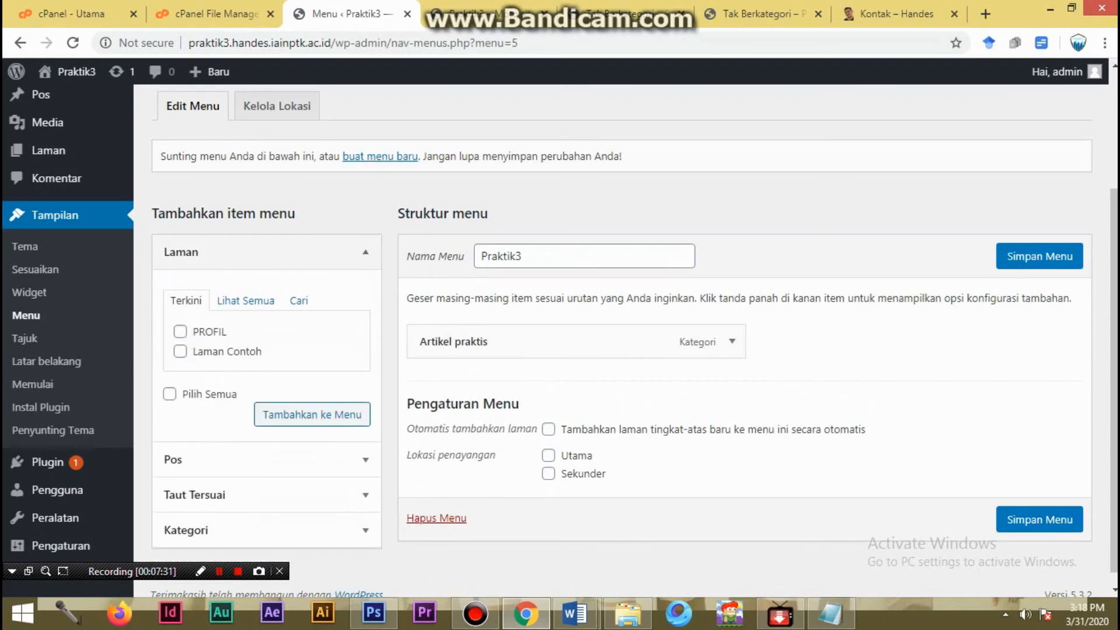
pyautogui.click(180, 331)
pyautogui.click(312, 414)
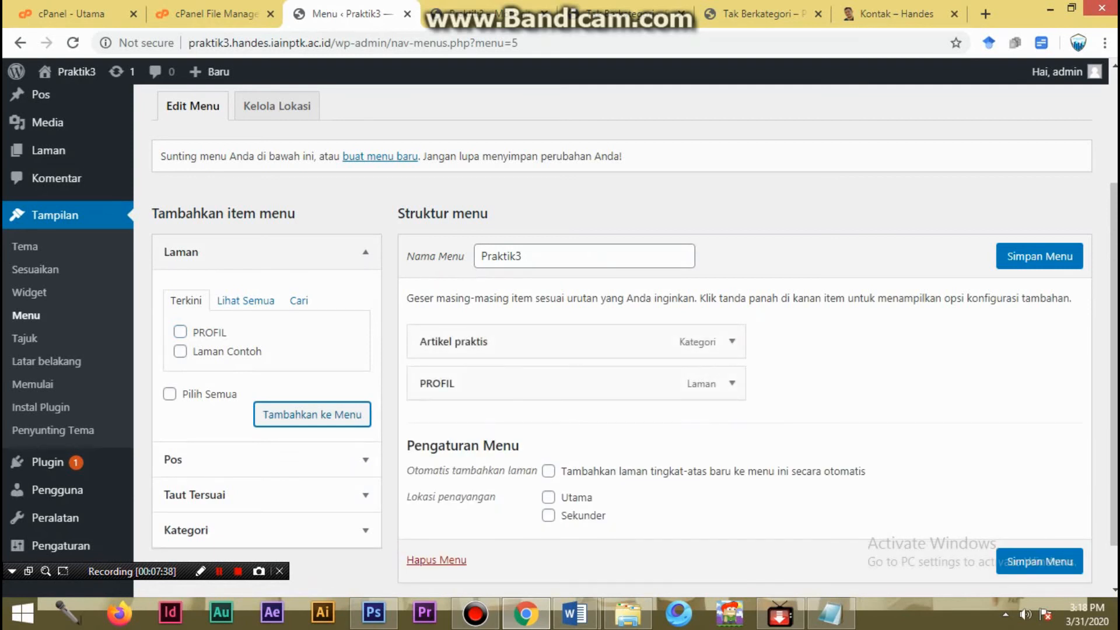
pyautogui.click(365, 252)
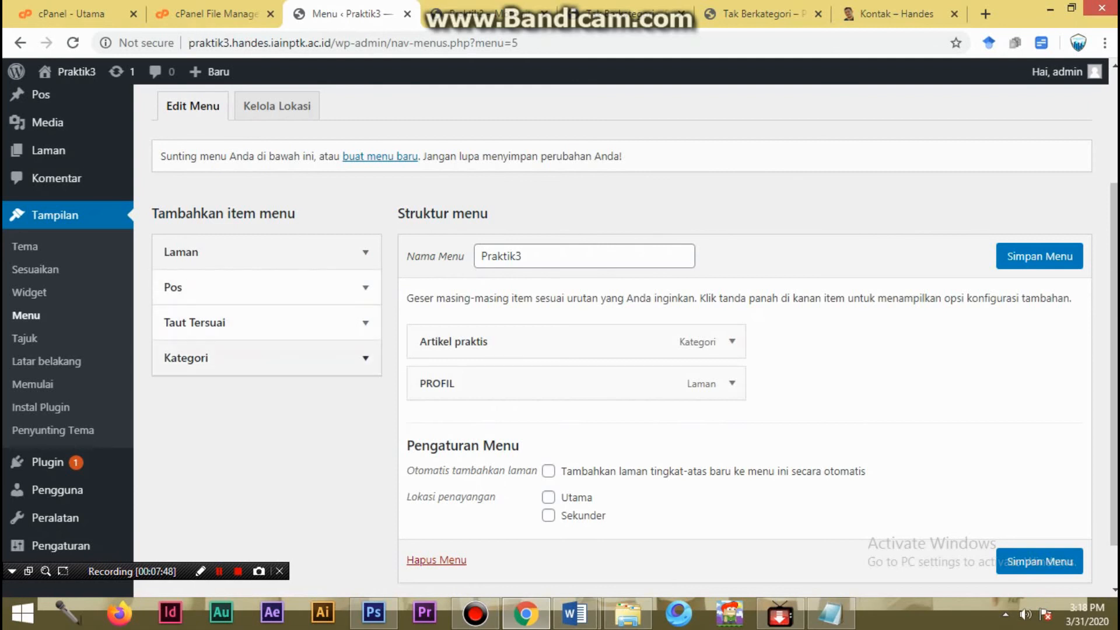
# - Set the link text of a custom link to BERANDA and try to add it without a URL
pyautogui.click(194, 323)
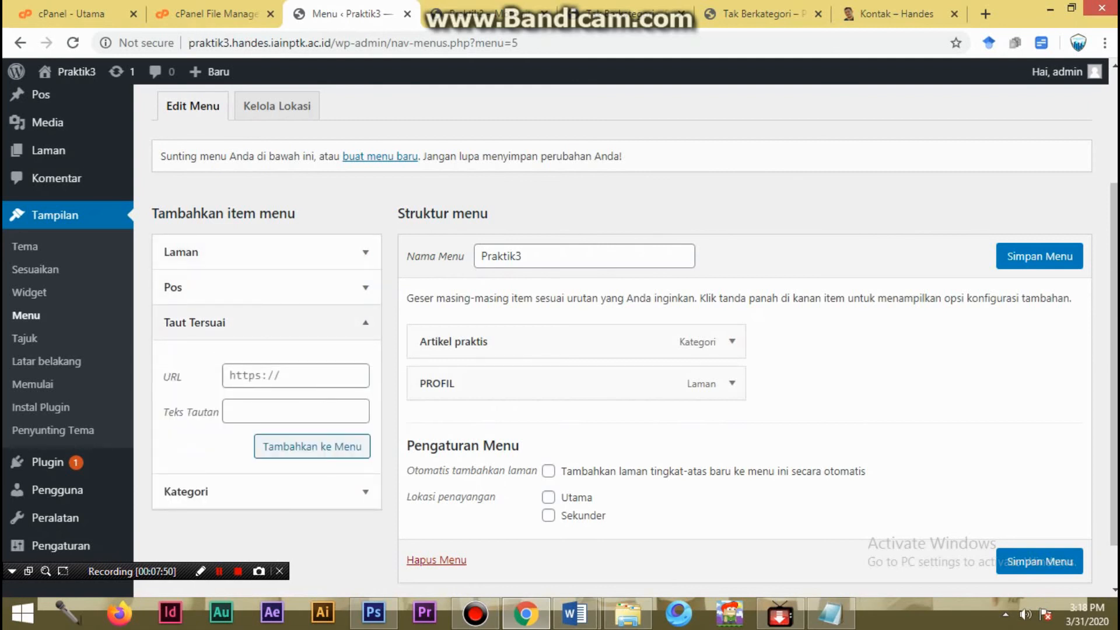
pyautogui.click(296, 411)
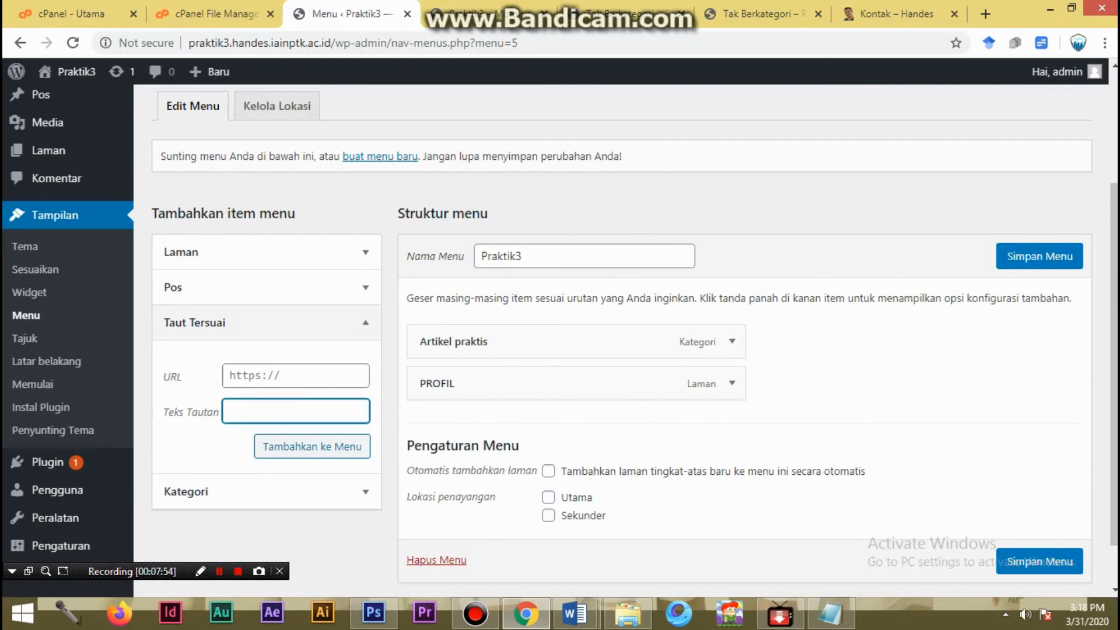
pyautogui.write('BERANDA')
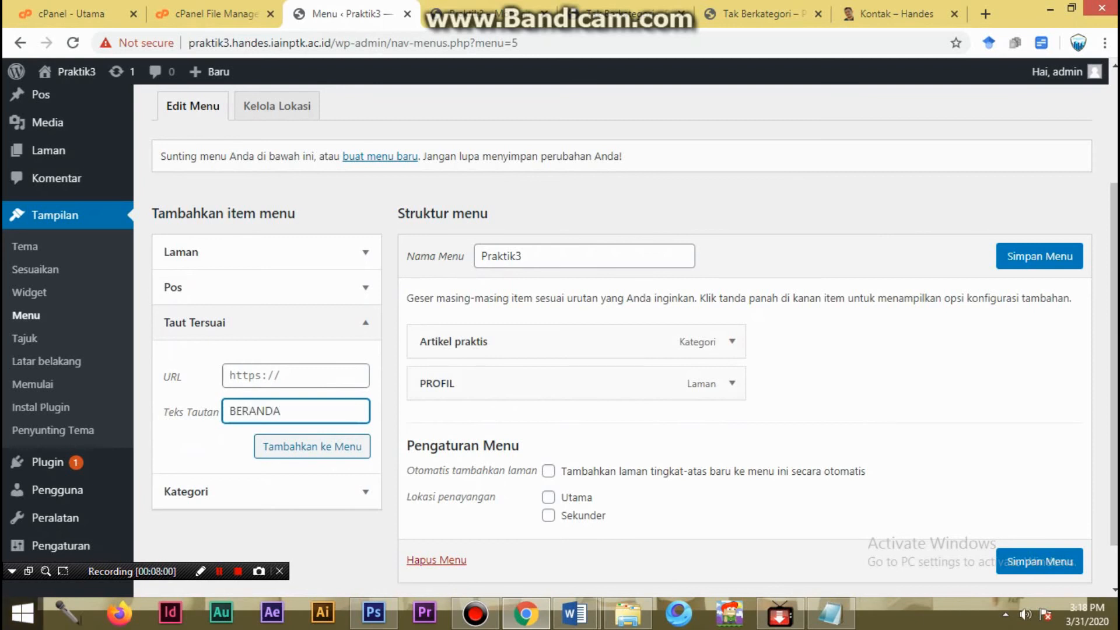
pyautogui.click(312, 447)
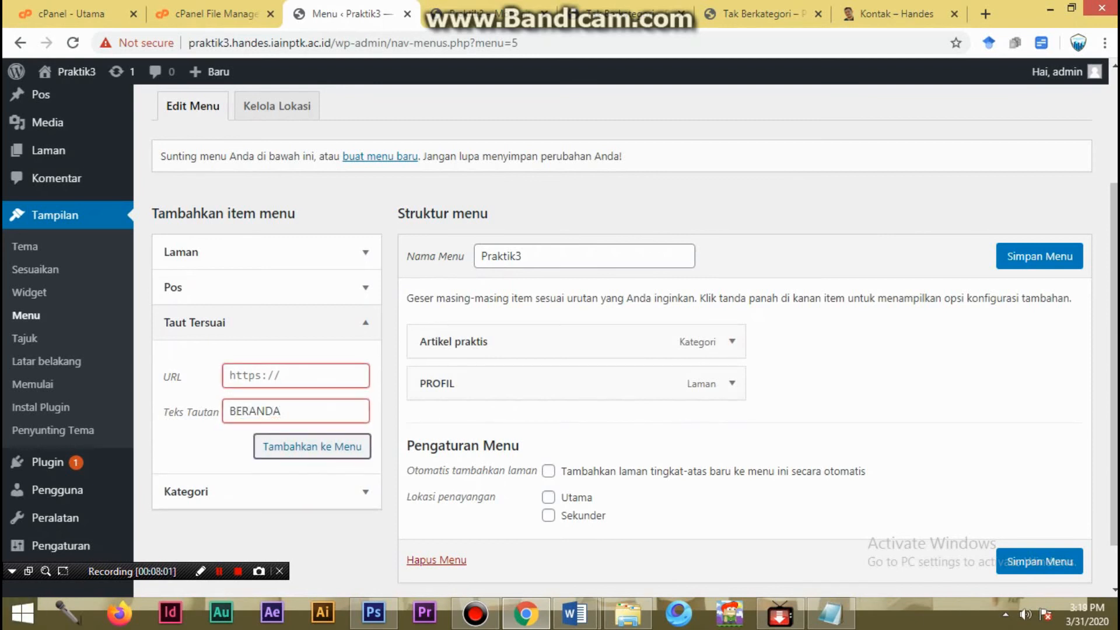
# - Add the BERANDA link with the copied home page address praktik3.handes.iainptk.ac.id as its URL, and make it the first top-level menu item
pyautogui.click(280, 376)
pyautogui.click(490, 13)
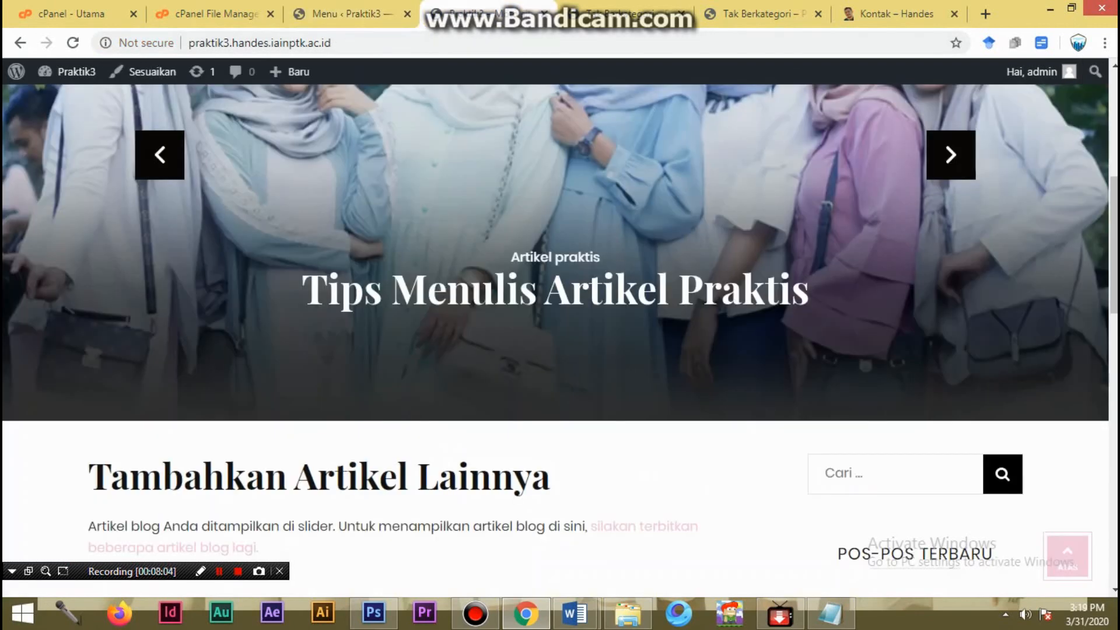
pyautogui.click(326, 42)
pyautogui.hotkey('ctrl', 'c')
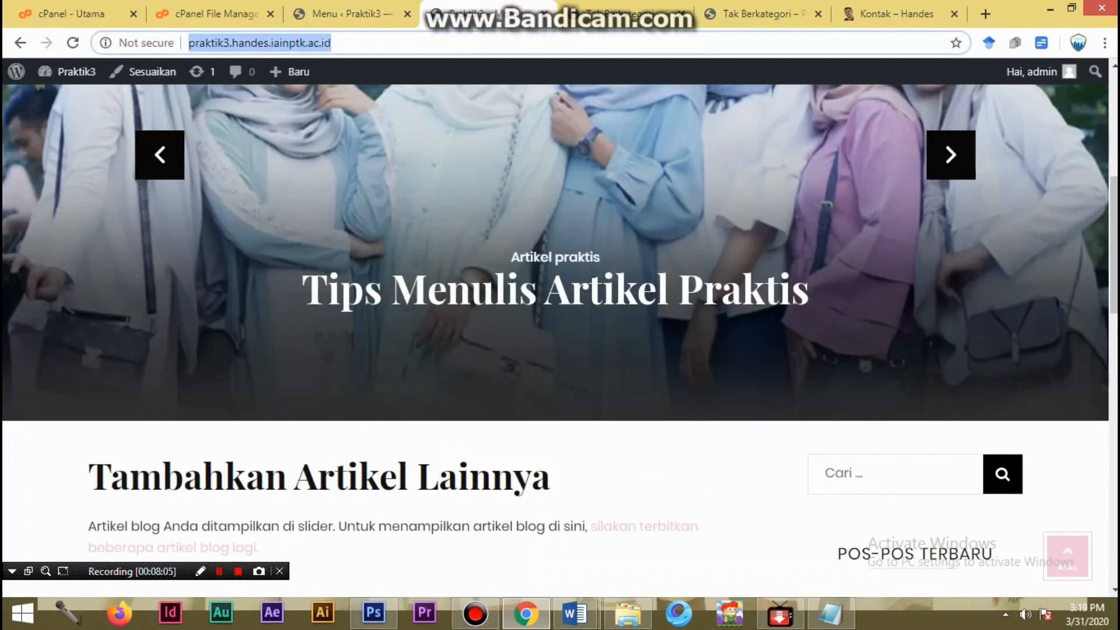
pyautogui.click(344, 13)
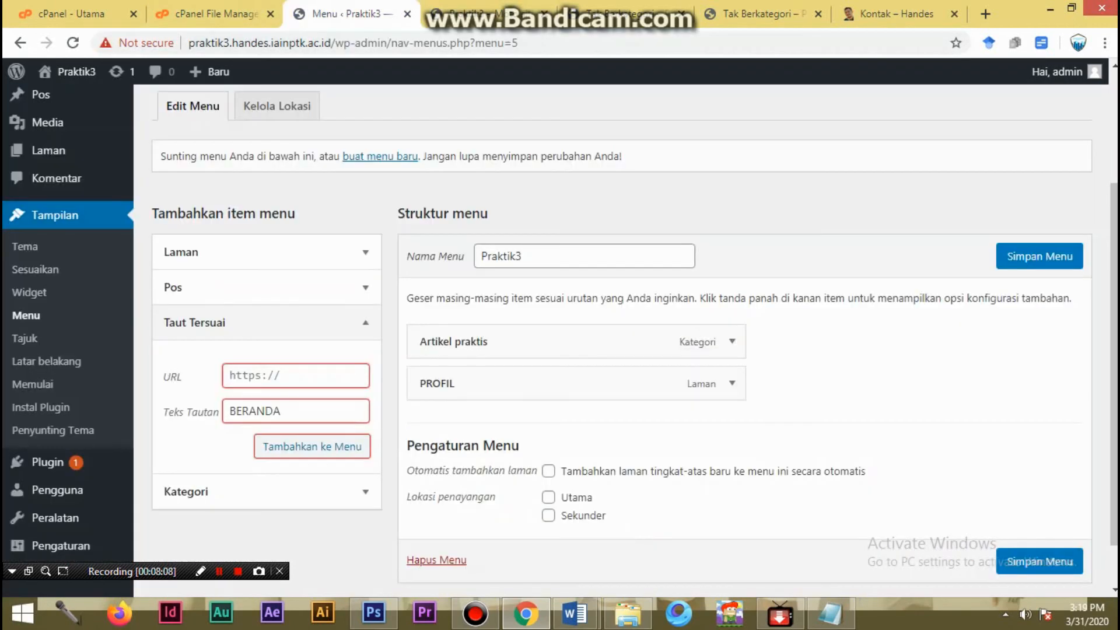
pyautogui.hotkey('ctrl', 'v')
pyautogui.click(312, 447)
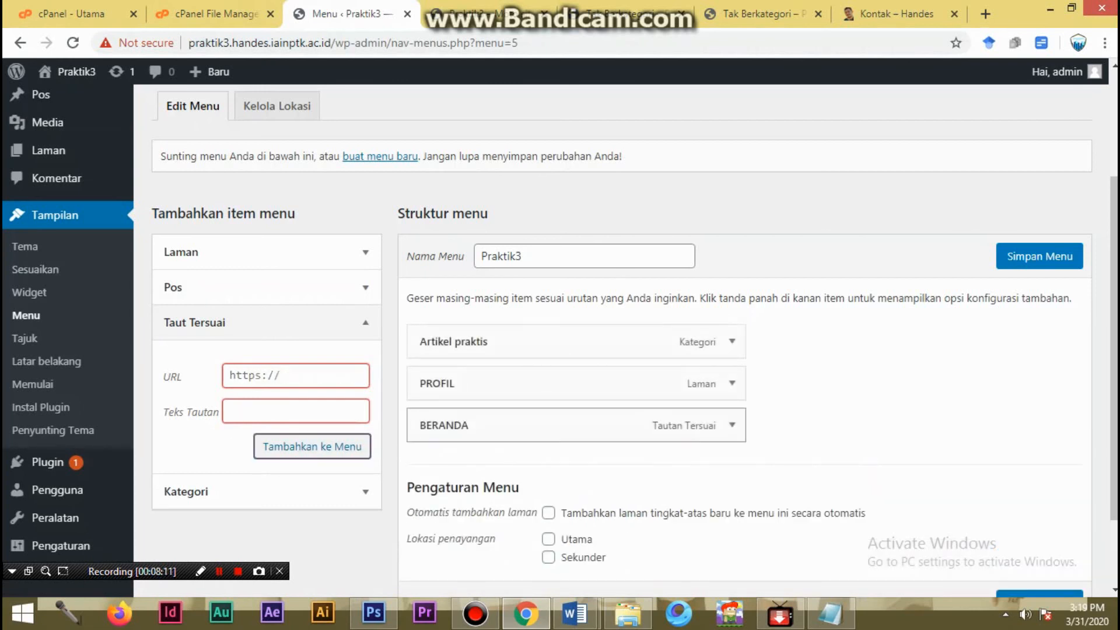
pyautogui.moveTo(554, 425); pyautogui.dragTo(554, 344)
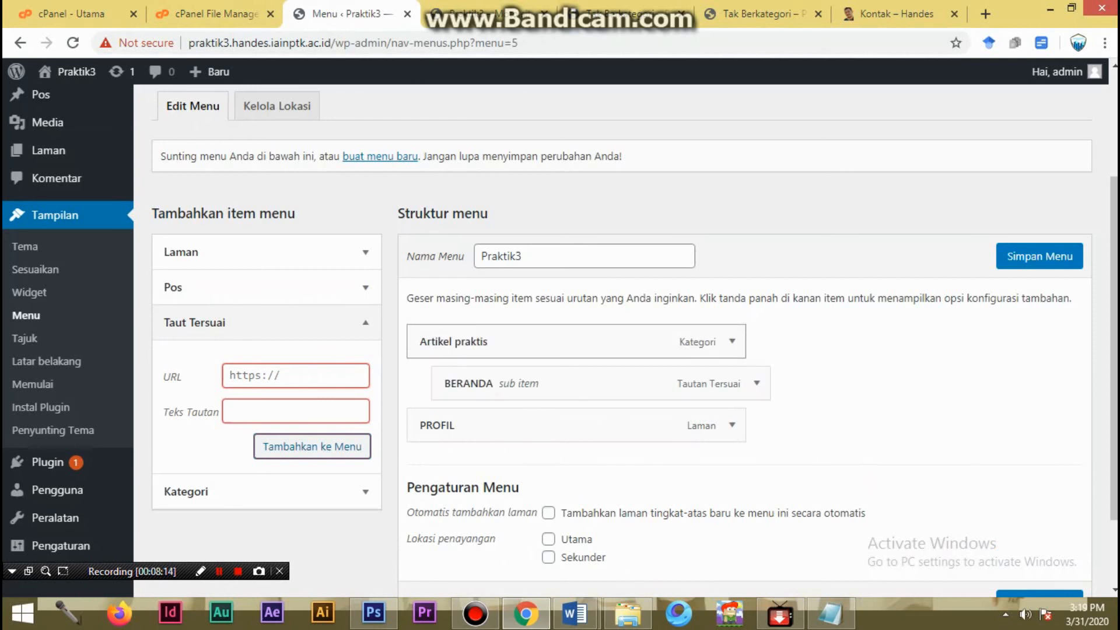
pyautogui.moveTo(555, 384); pyautogui.dragTo(526, 338)
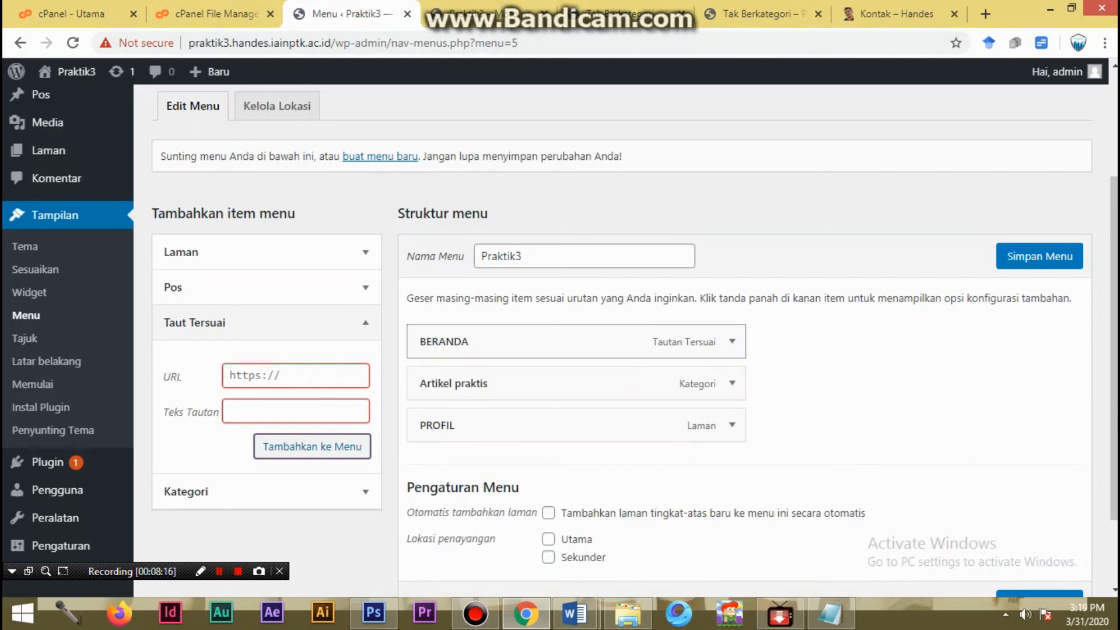
# - Change the navigation label of the Artikel praktis menu item to ARTIKEL PRAKTIS
pyautogui.click(732, 383)
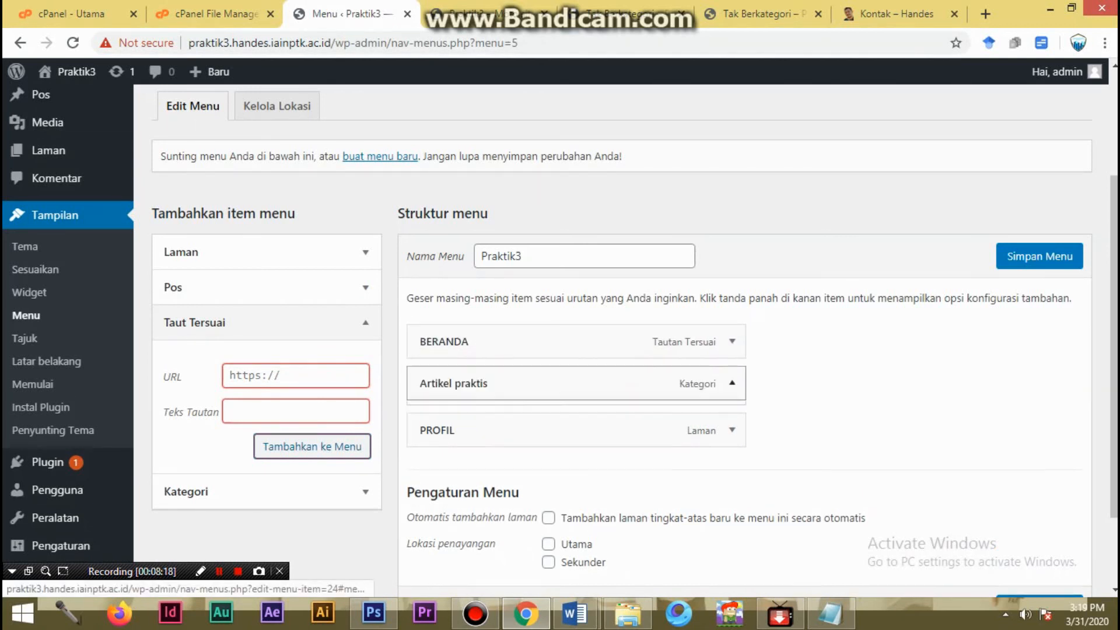
pyautogui.moveTo(499, 441); pyautogui.dragTo(417, 441)
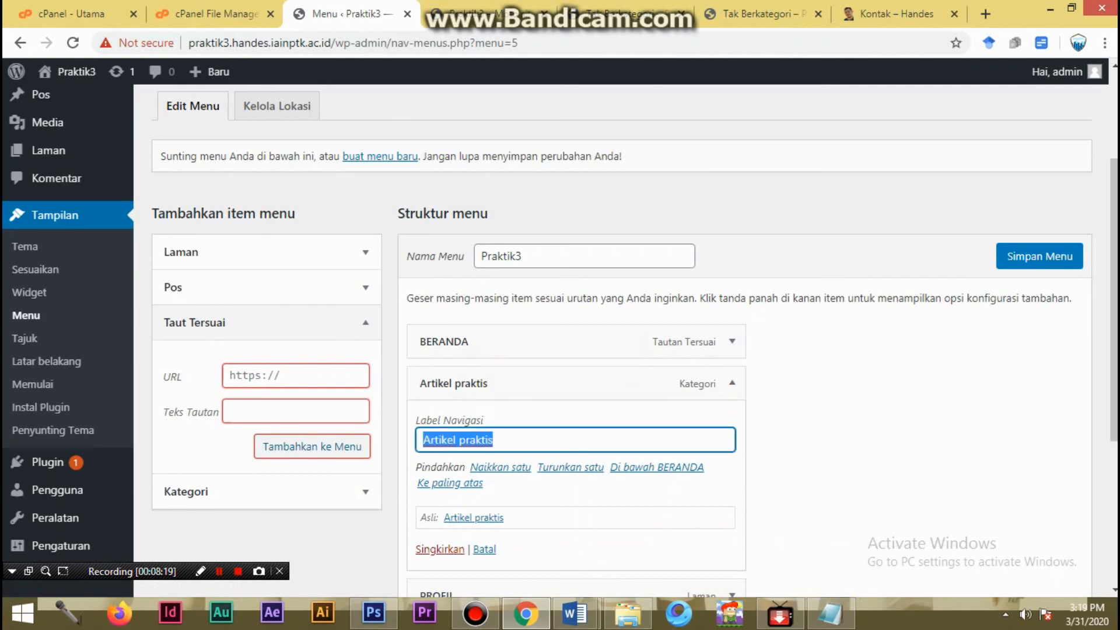
pyautogui.write('ARTIKEL ')
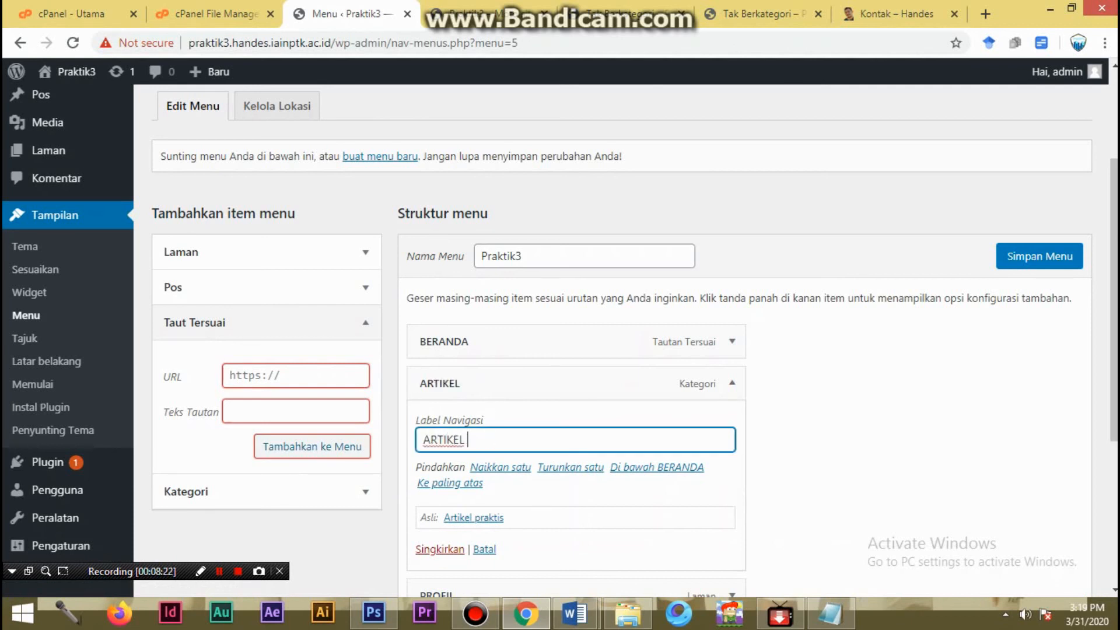
pyautogui.write('PRAKTIS')
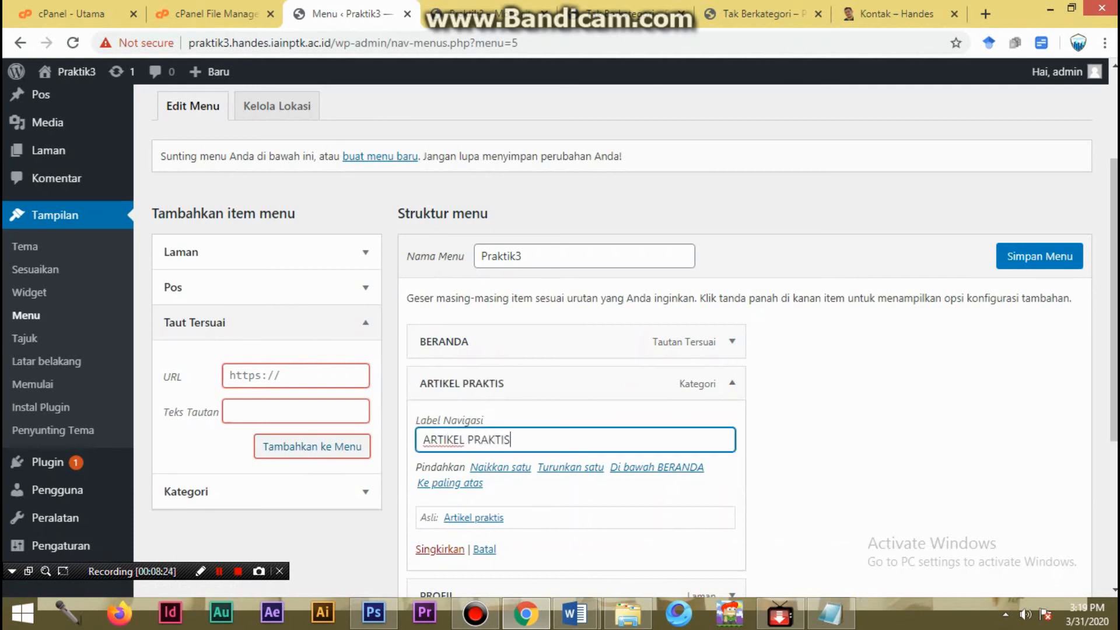
pyautogui.click(732, 383)
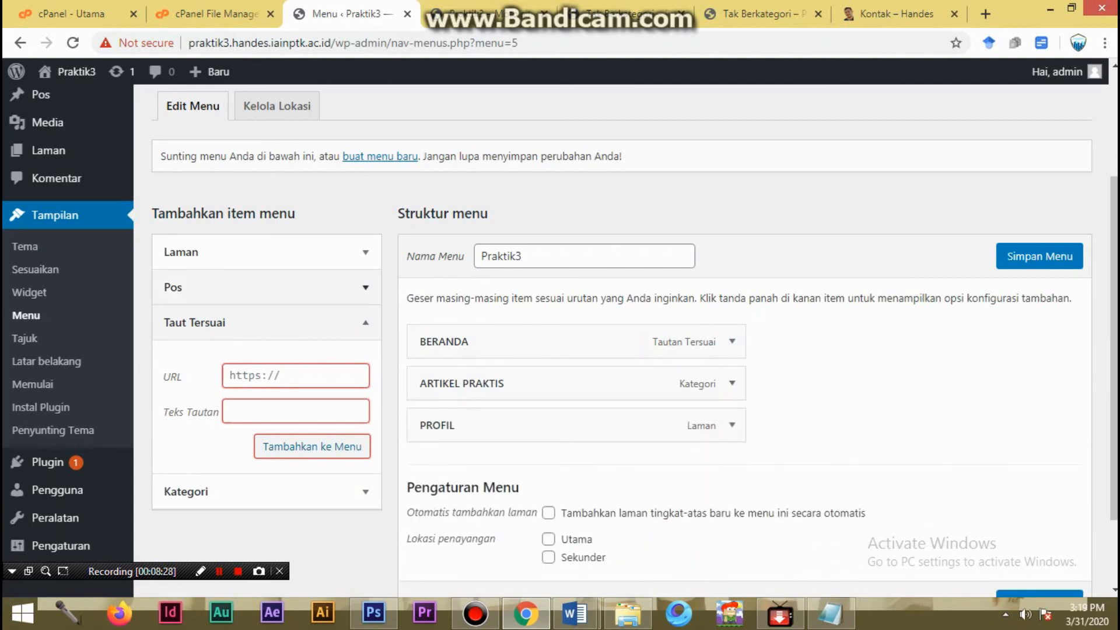
# - Add the News Room category to the Praktik3 menu
pyautogui.click(365, 323)
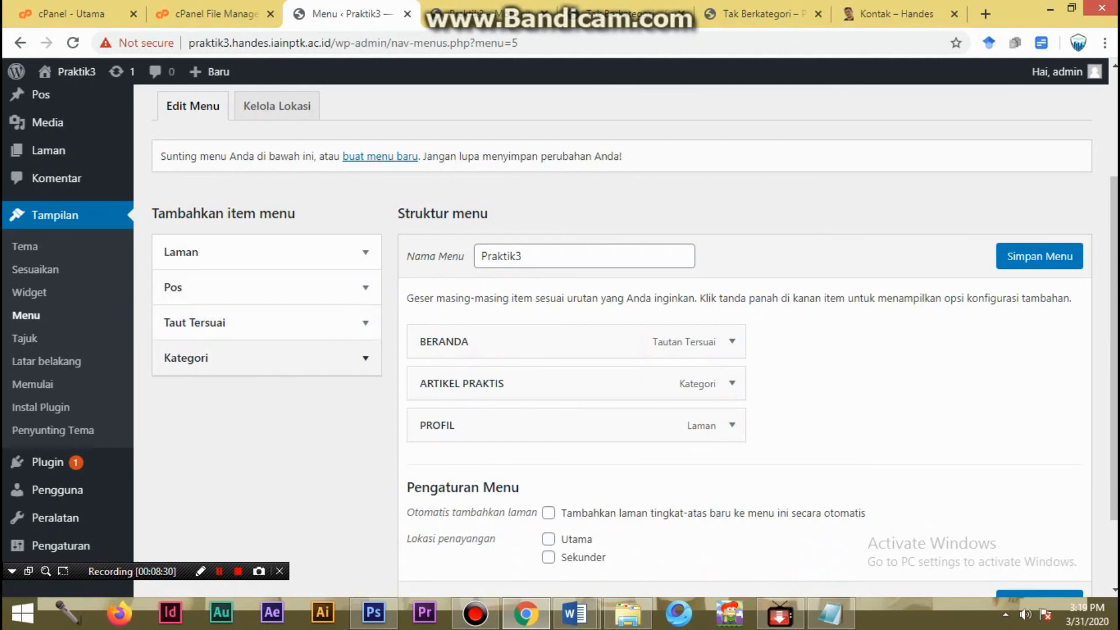
pyautogui.click(366, 359)
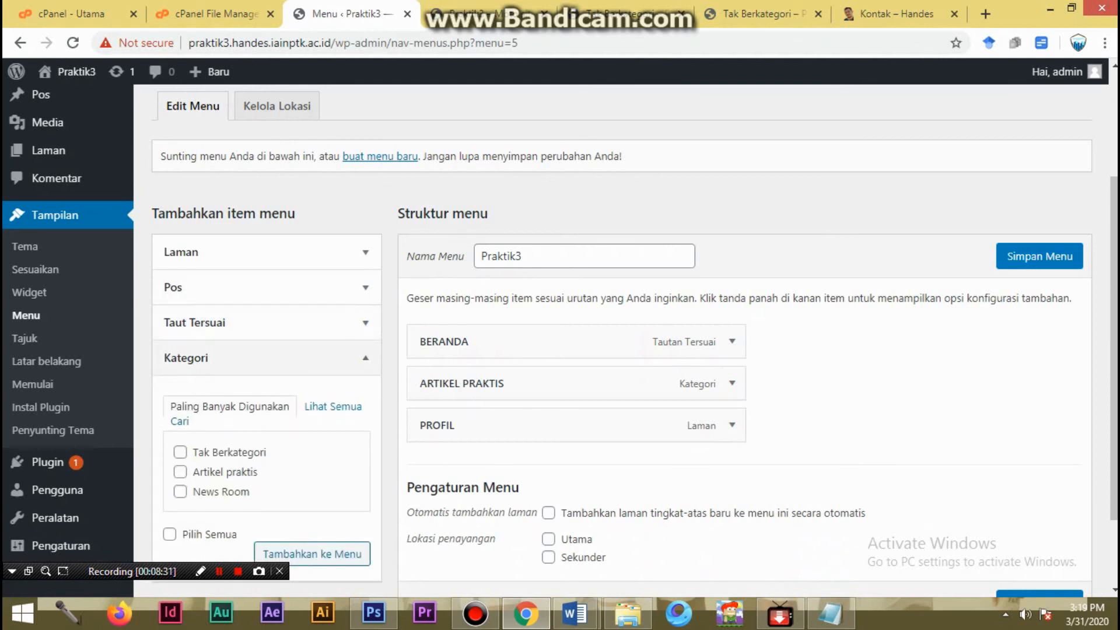
pyautogui.click(181, 491)
pyautogui.click(313, 553)
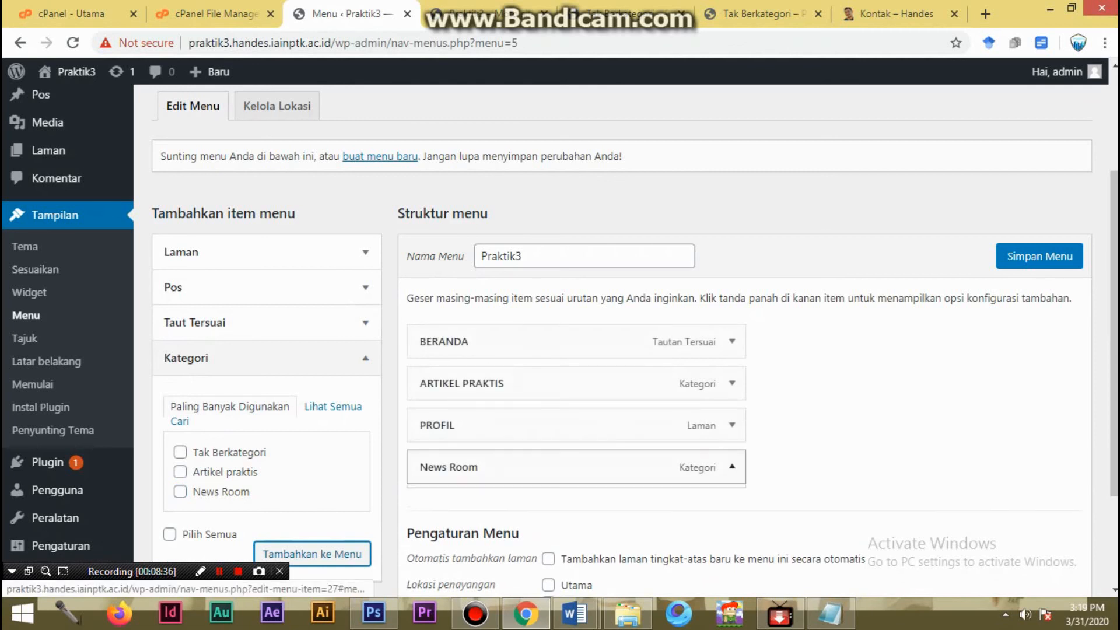
# - Change the navigation label of the News Room menu item to NEWS ROOM
pyautogui.click(733, 468)
pyautogui.moveTo(488, 524); pyautogui.dragTo(419, 524)
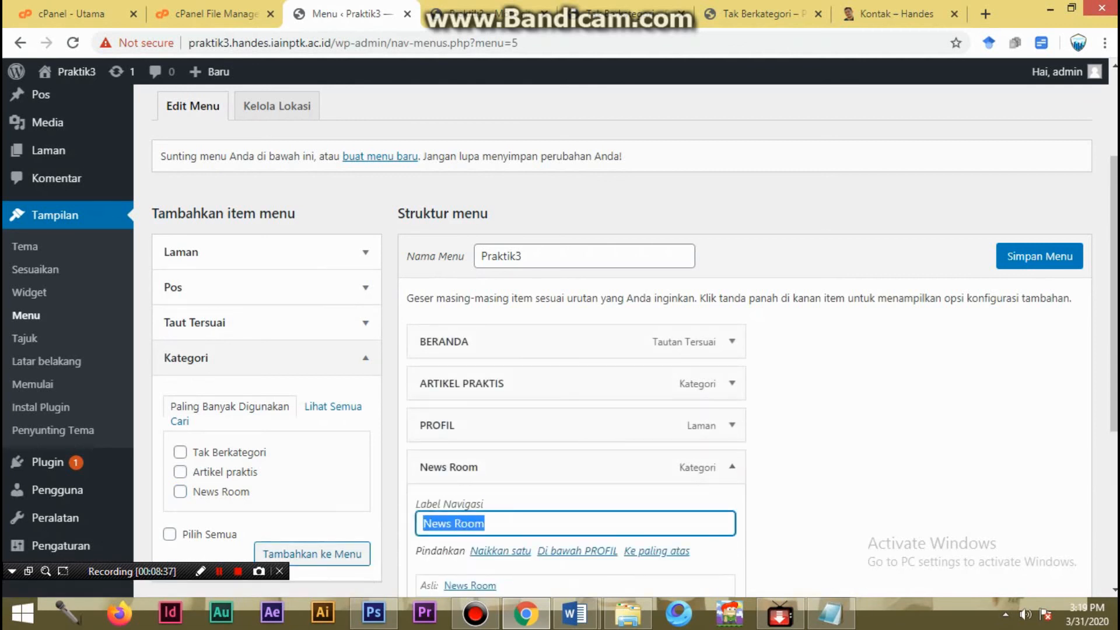
pyautogui.write('NEWS ROO')
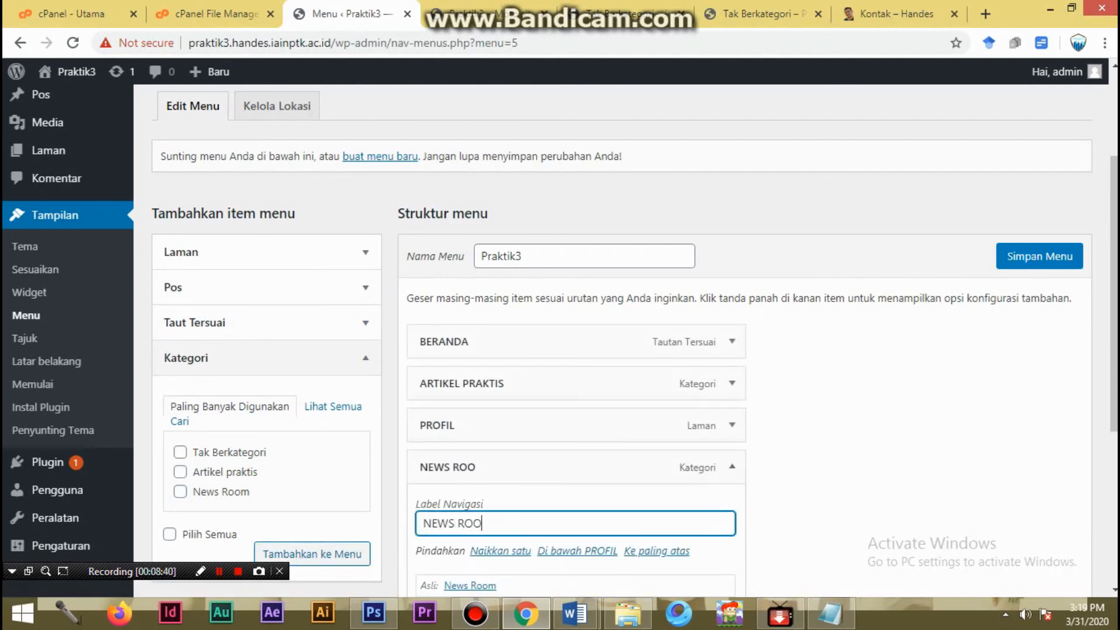
pyautogui.write('M')
pyautogui.click(732, 468)
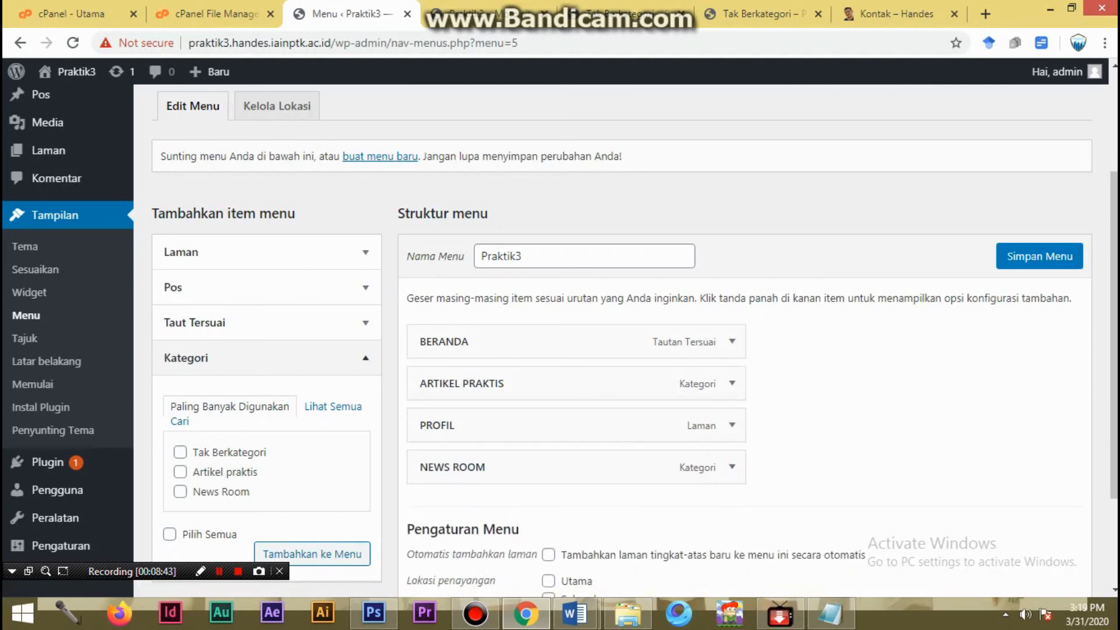
# - Add a custom link labelled KONTAK to the Praktik3 menu, using the copied contact page address handes.iainptk.ac.id/kontak/ as its URL
pyautogui.click(366, 358)
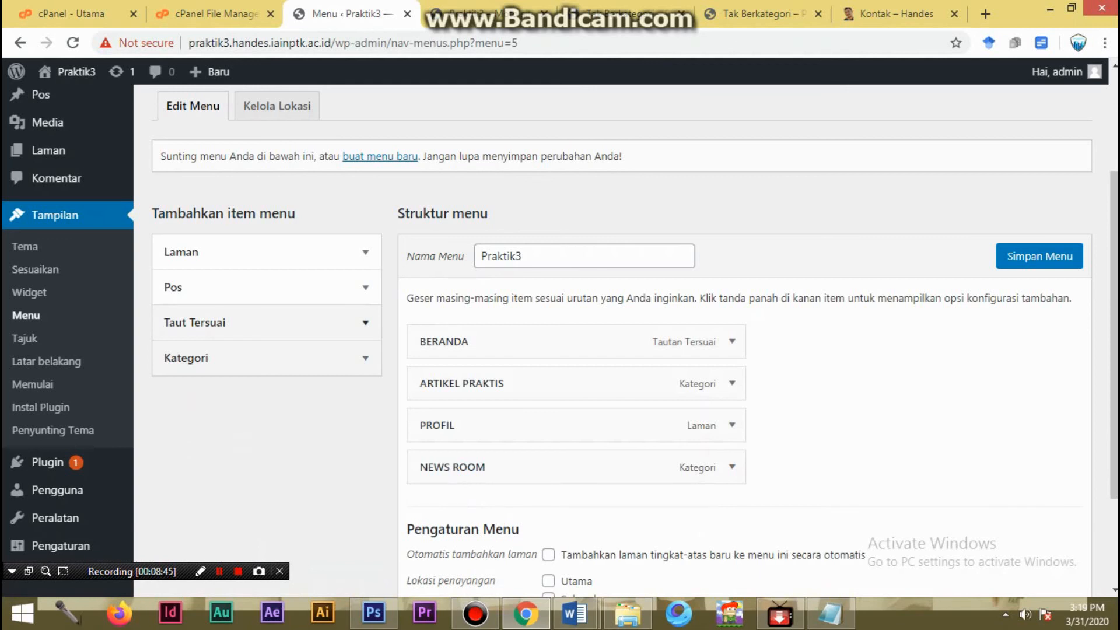
pyautogui.click(366, 323)
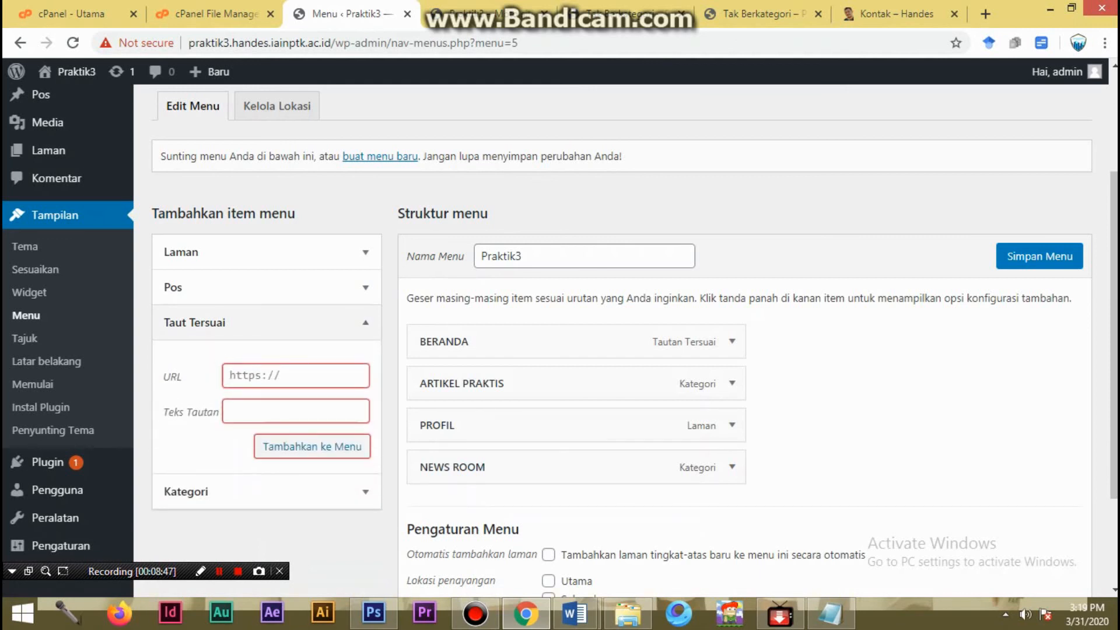
pyautogui.write('KONTAK')
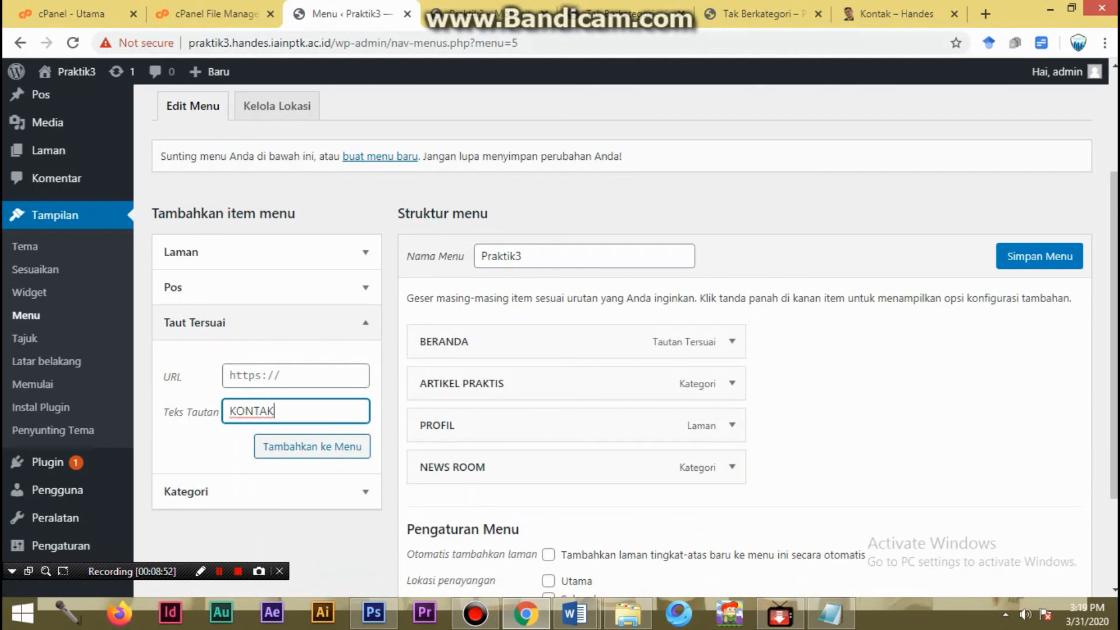
pyautogui.click(897, 14)
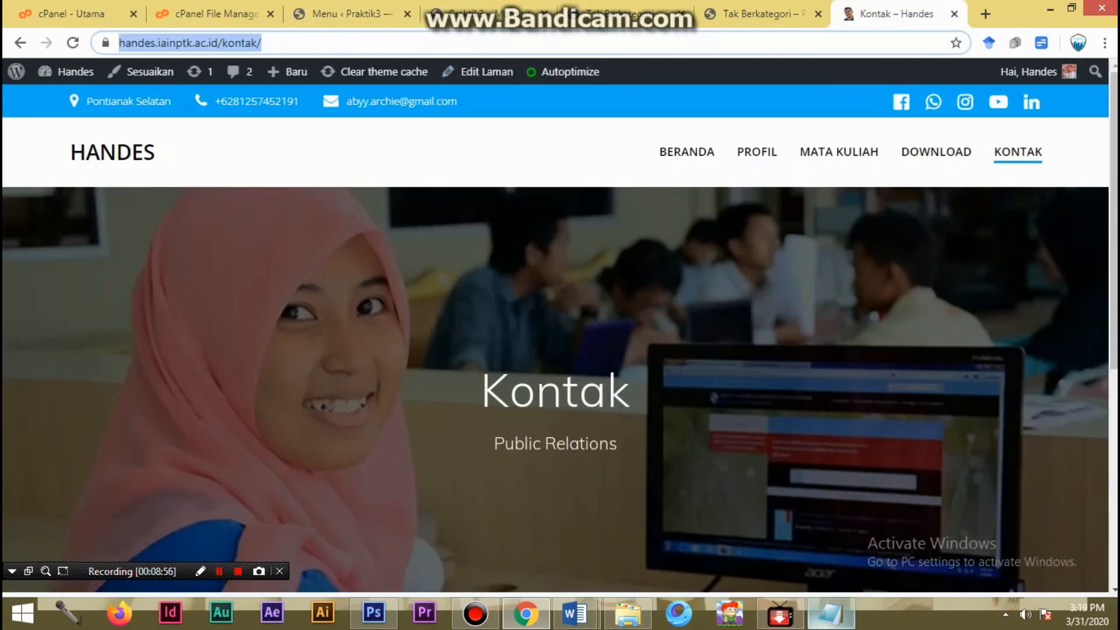
pyautogui.moveTo(831, 612)
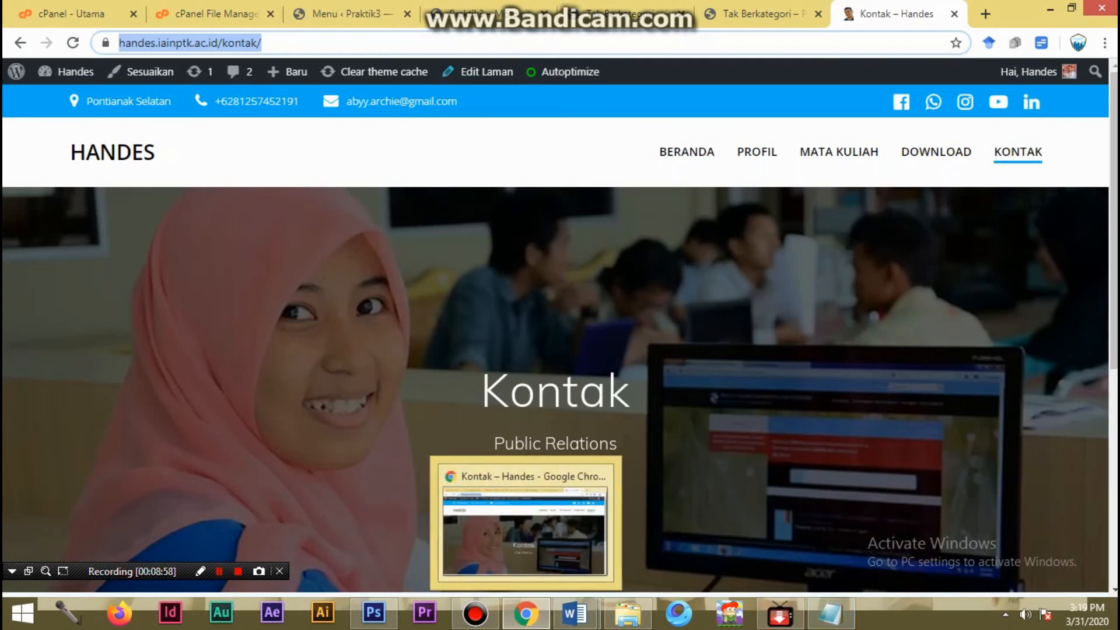
pyautogui.click(349, 14)
pyautogui.click(280, 376)
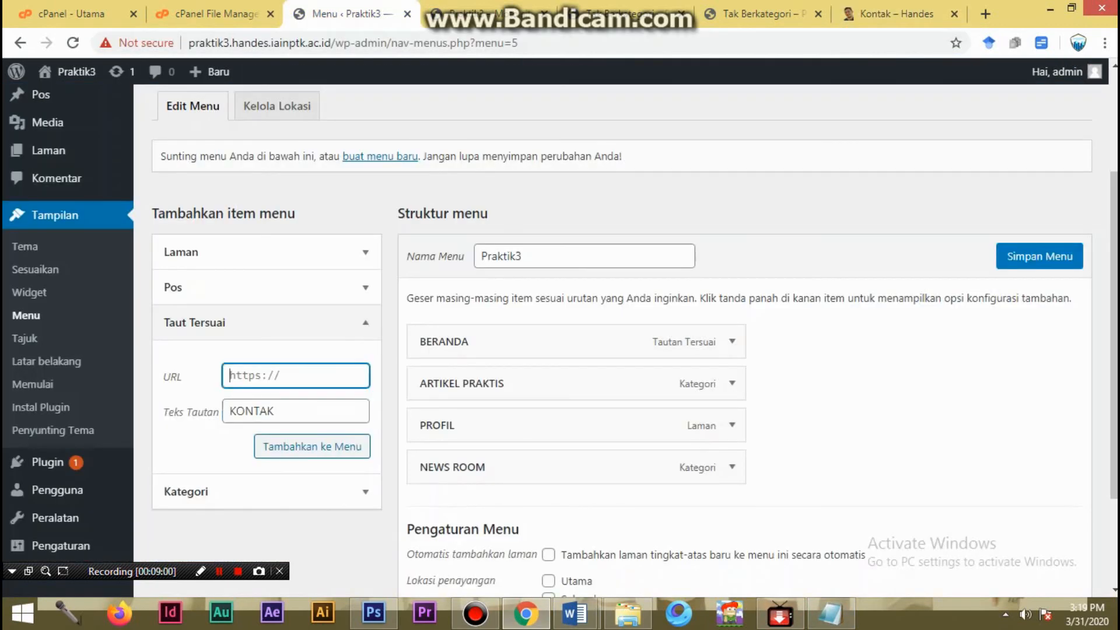
pyautogui.hotkey('ctrl', 'v')
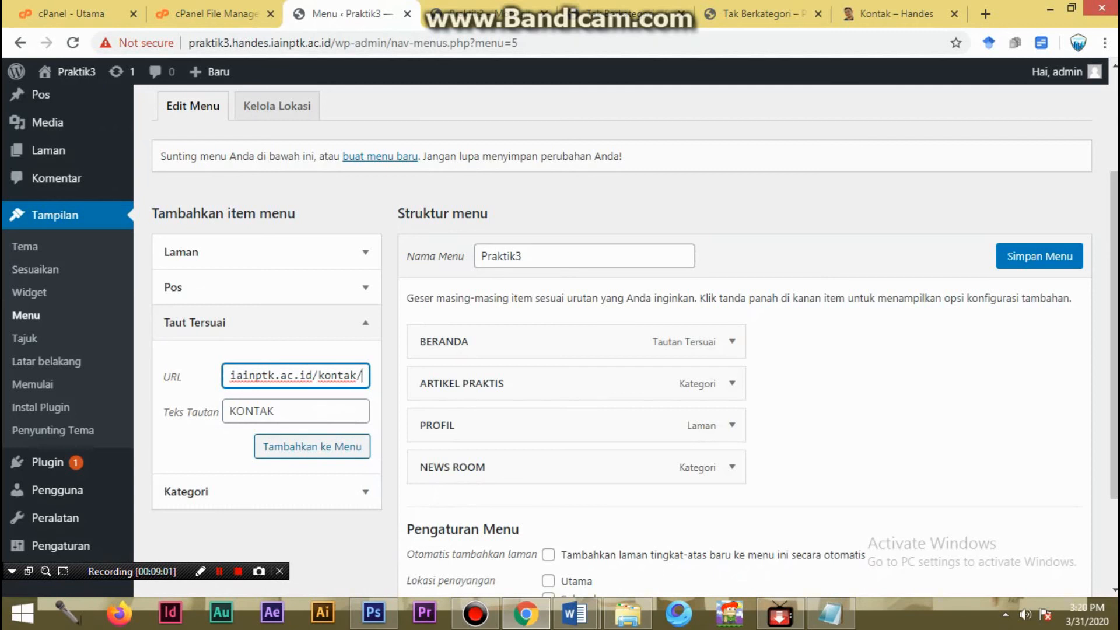
pyautogui.click(312, 446)
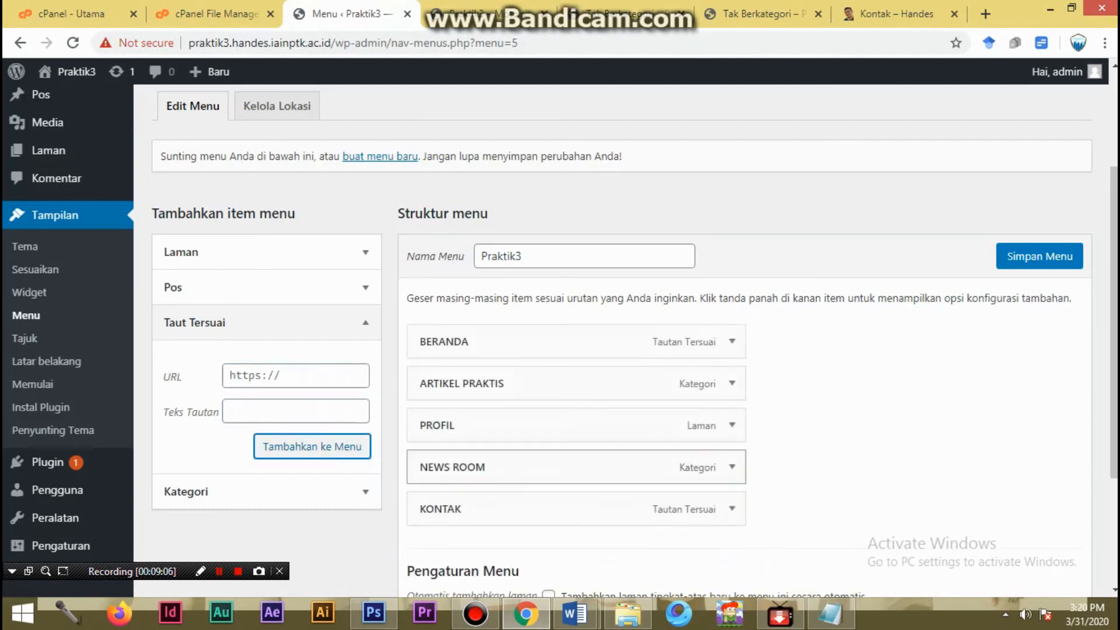
# - Move PROFIL above ARTIKEL PRAKTIS in the menu structure, assign the menu to the Utama display location, and save it
pyautogui.moveTo(501, 426); pyautogui.dragTo(502, 385)
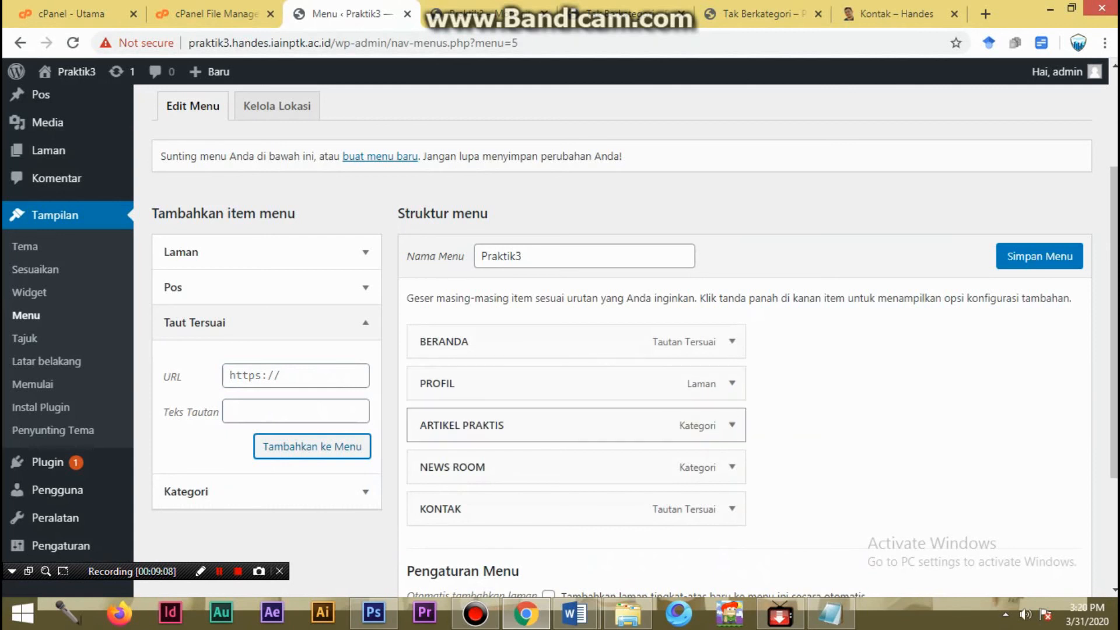
pyautogui.click(1039, 256)
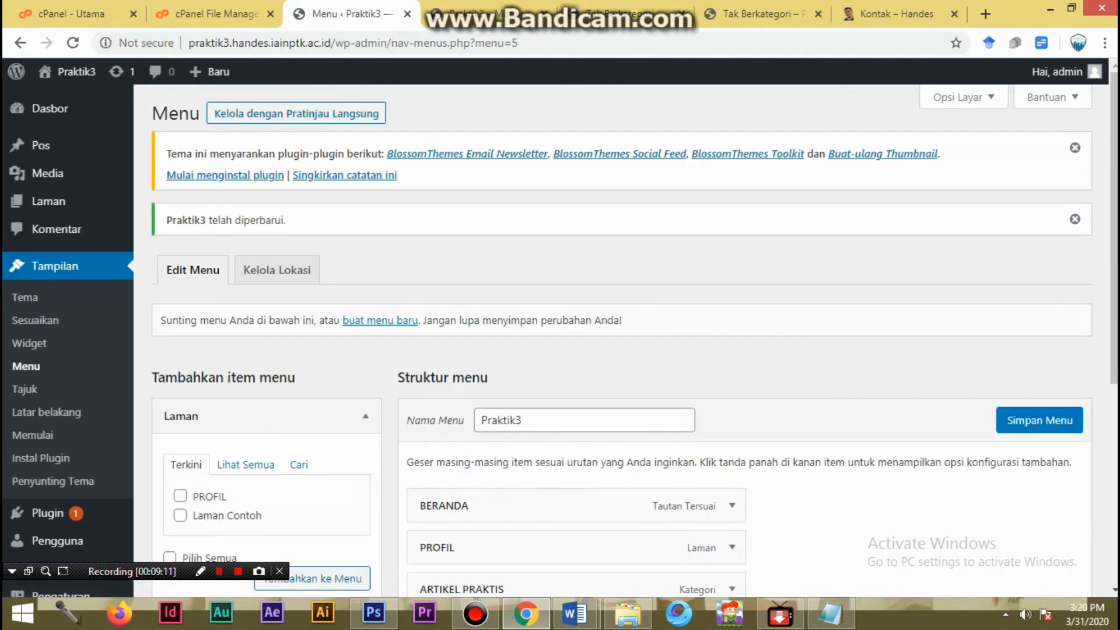
pyautogui.scroll(-5, 560, 336)
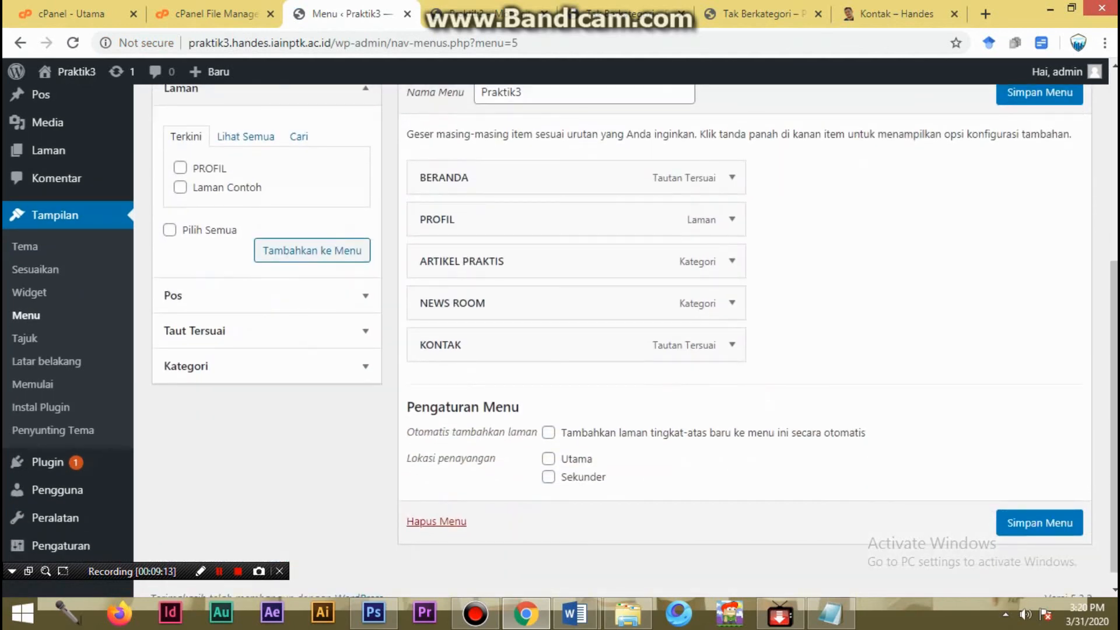
pyautogui.click(549, 458)
pyautogui.scroll(2, 621, 338)
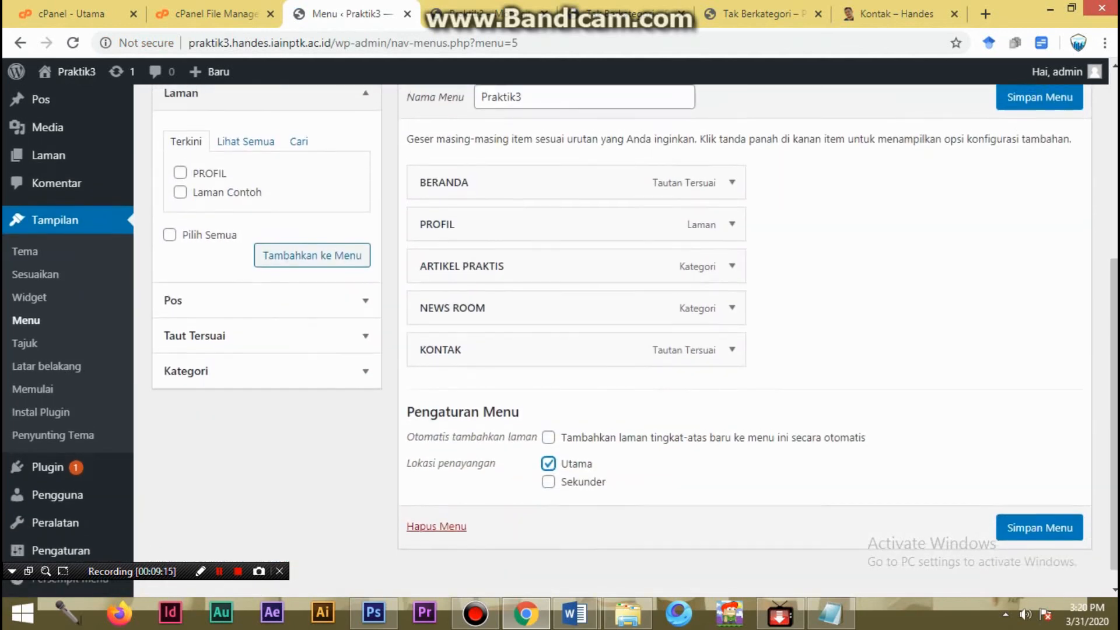
pyautogui.click(1040, 257)
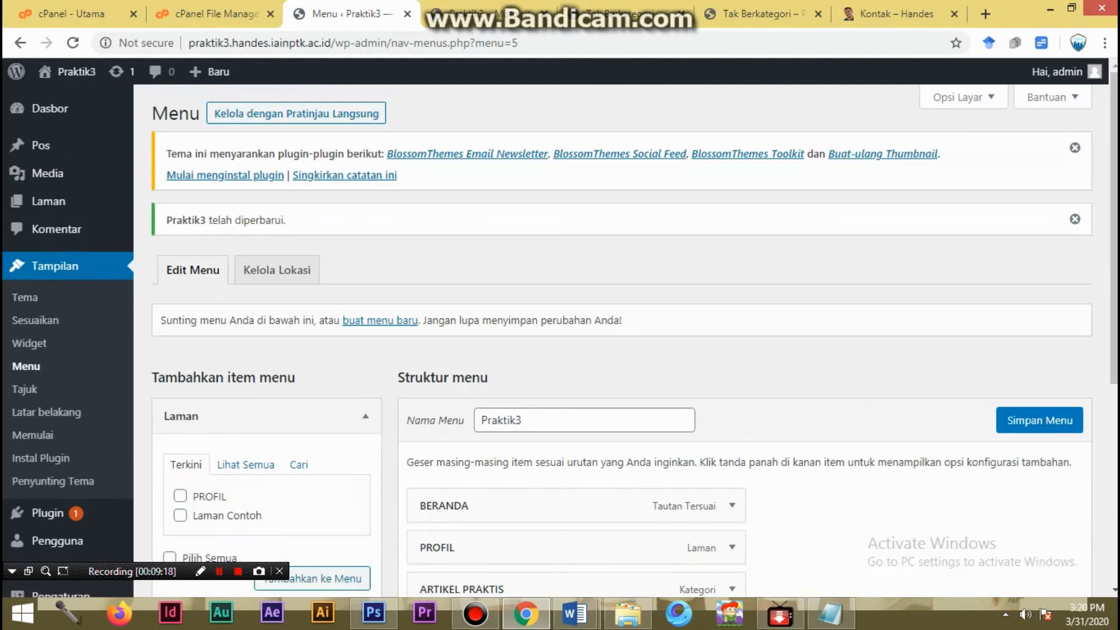
# - Reload the Praktik3 home page and examine its navigation menu, slider and sidebar content
pyautogui.click(487, 13)
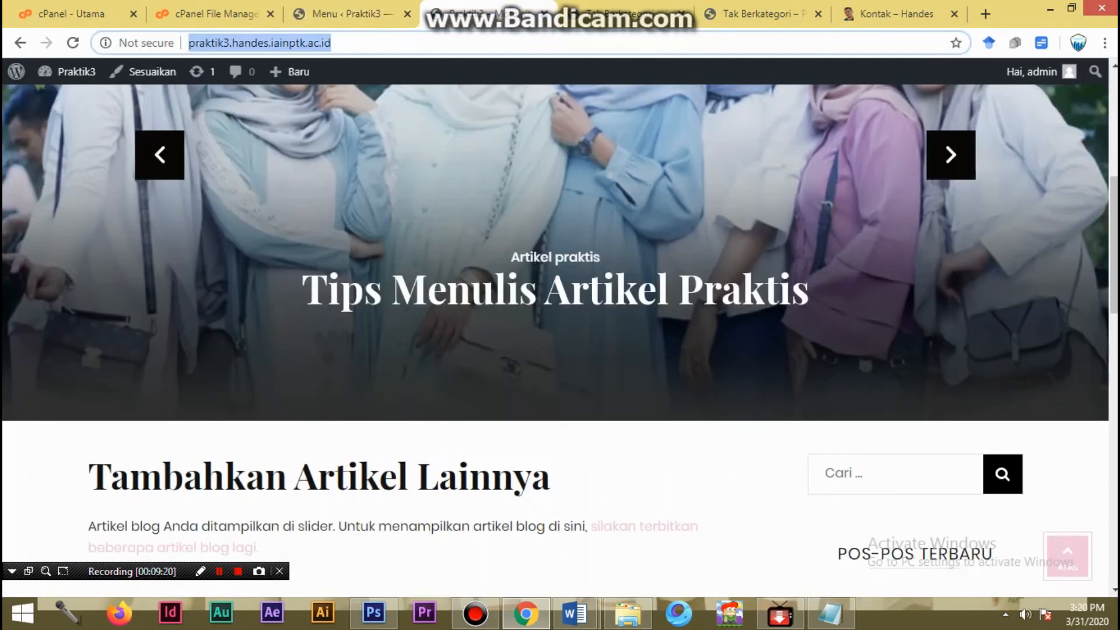
pyautogui.press('Return')
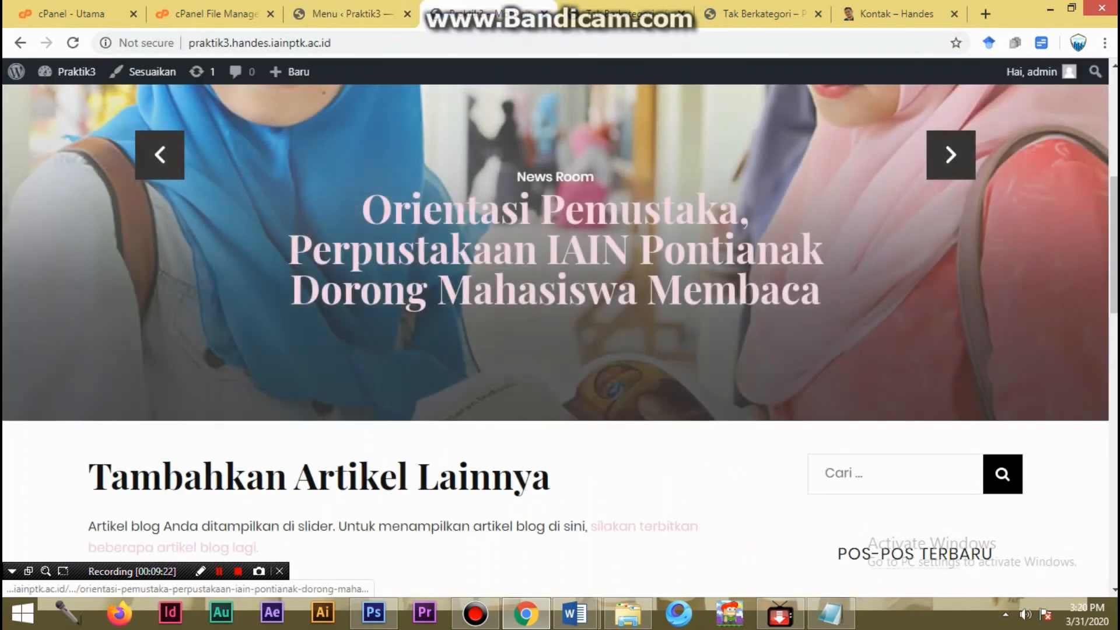
pyautogui.scroll(-5, 555, 333)
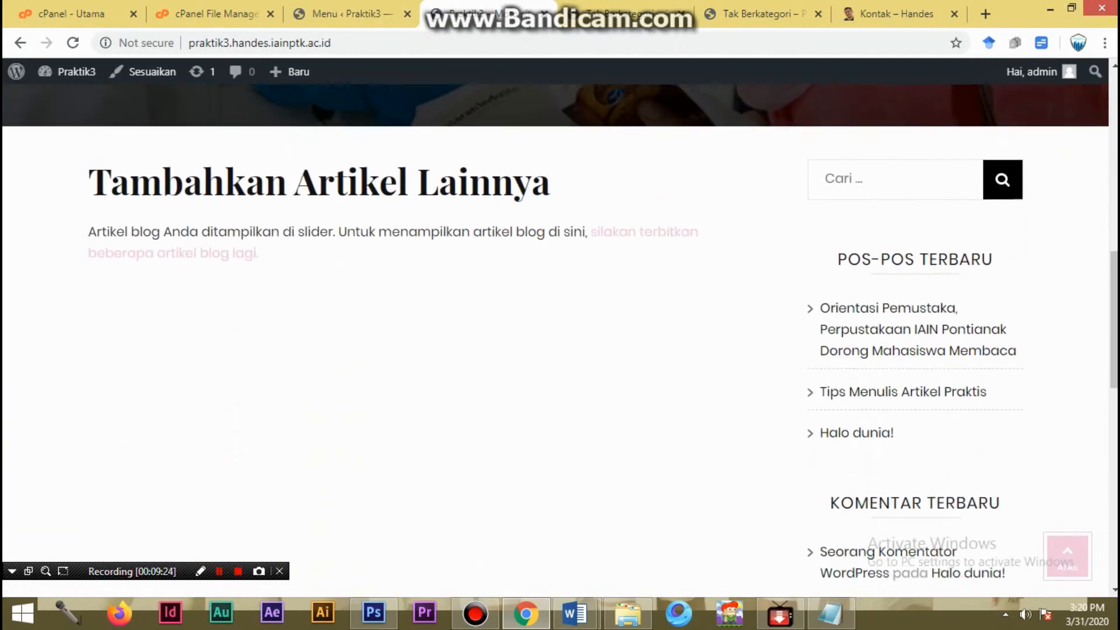
pyautogui.click(1058, 539)
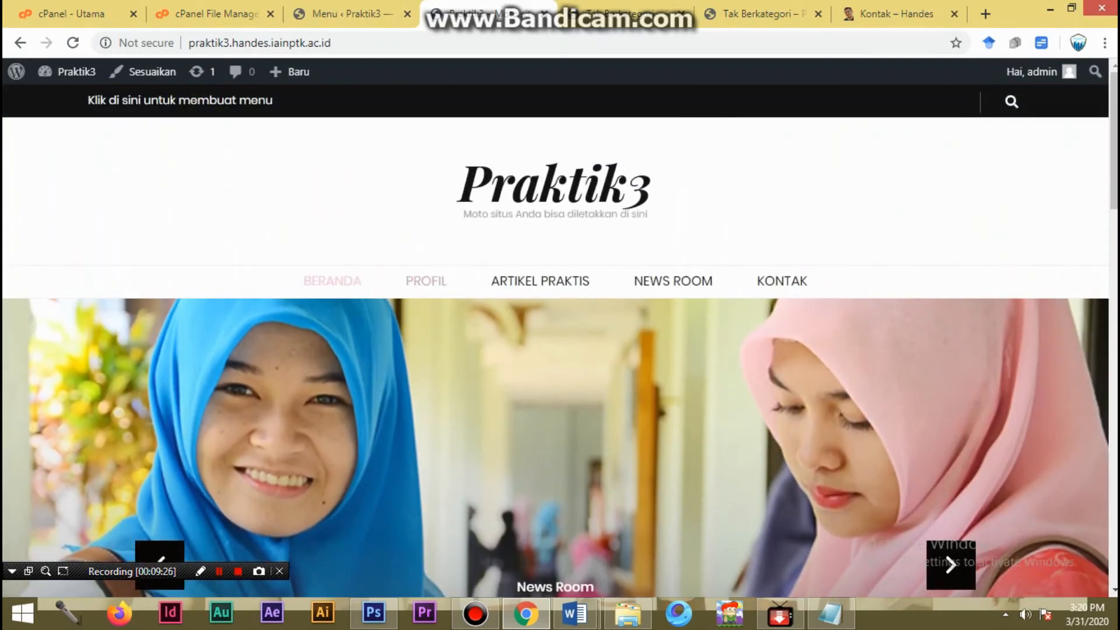
pyautogui.scroll(-10, 555, 332)
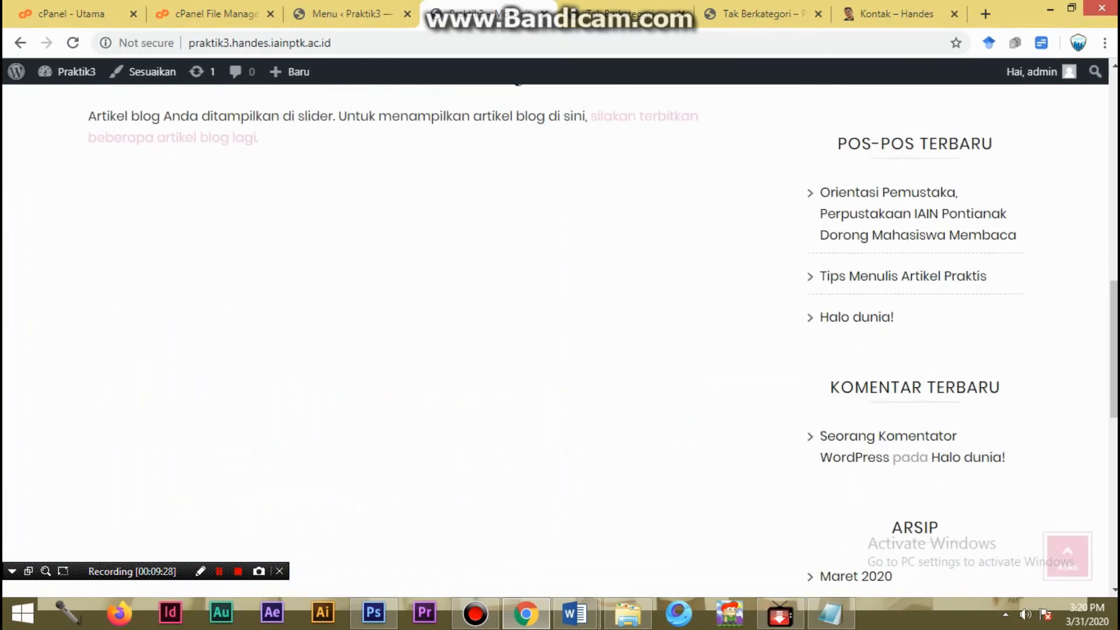
pyautogui.scroll(-8, 556, 333)
pyautogui.scroll(15, 556, 333)
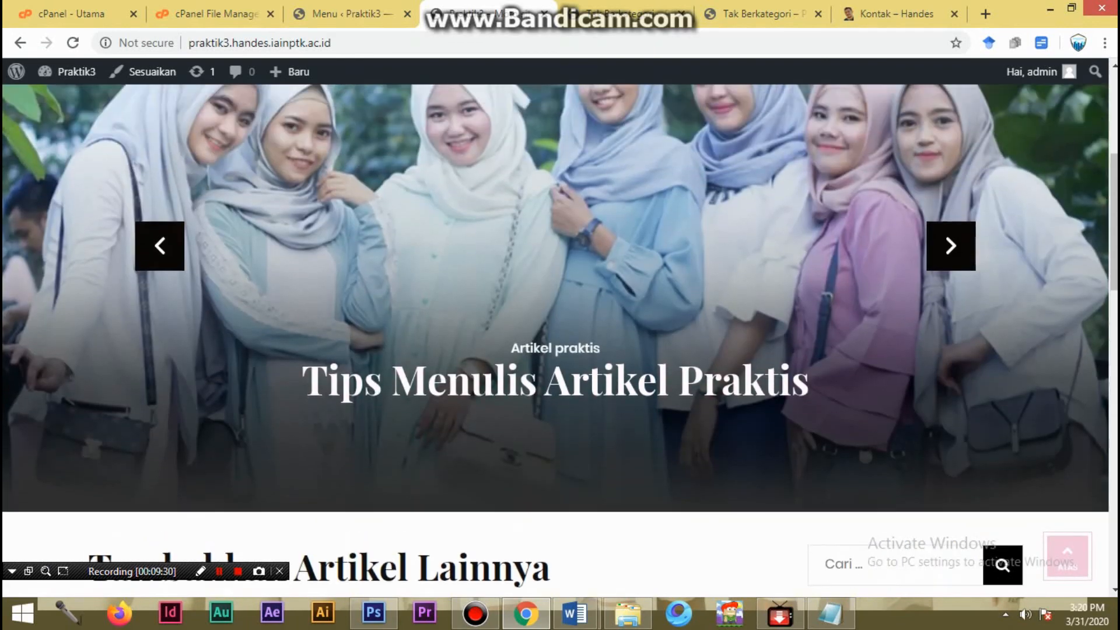
pyautogui.scroll(4, 556, 332)
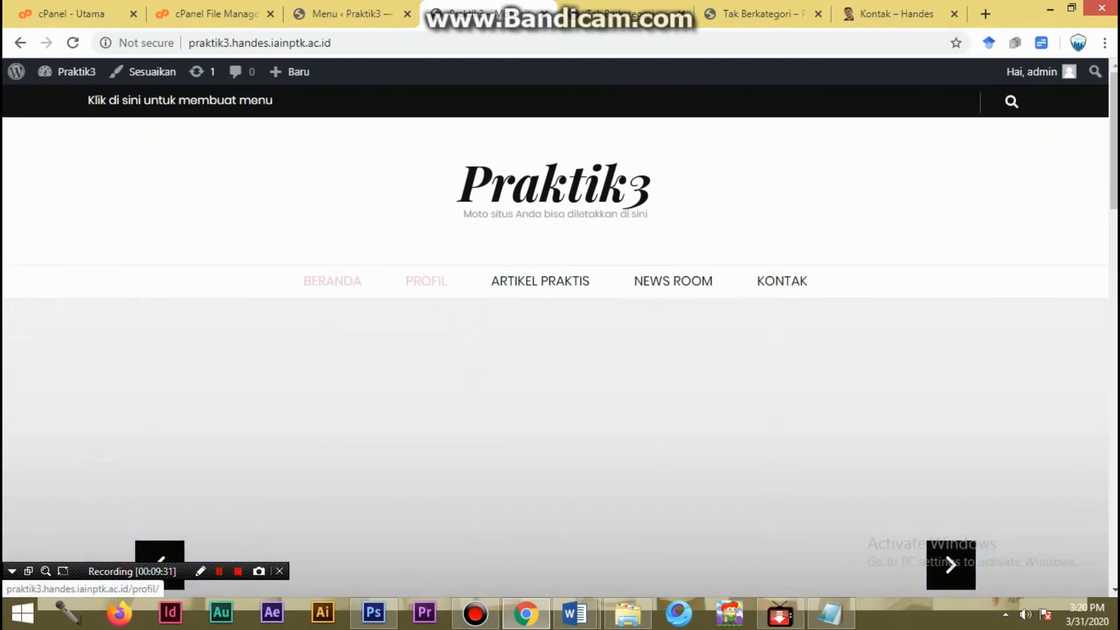
# - Test the site's PROFIL, ARTIKEL PRAKTIS and NEWS ROOM menu links and look through the pages they open
pyautogui.click(426, 281)
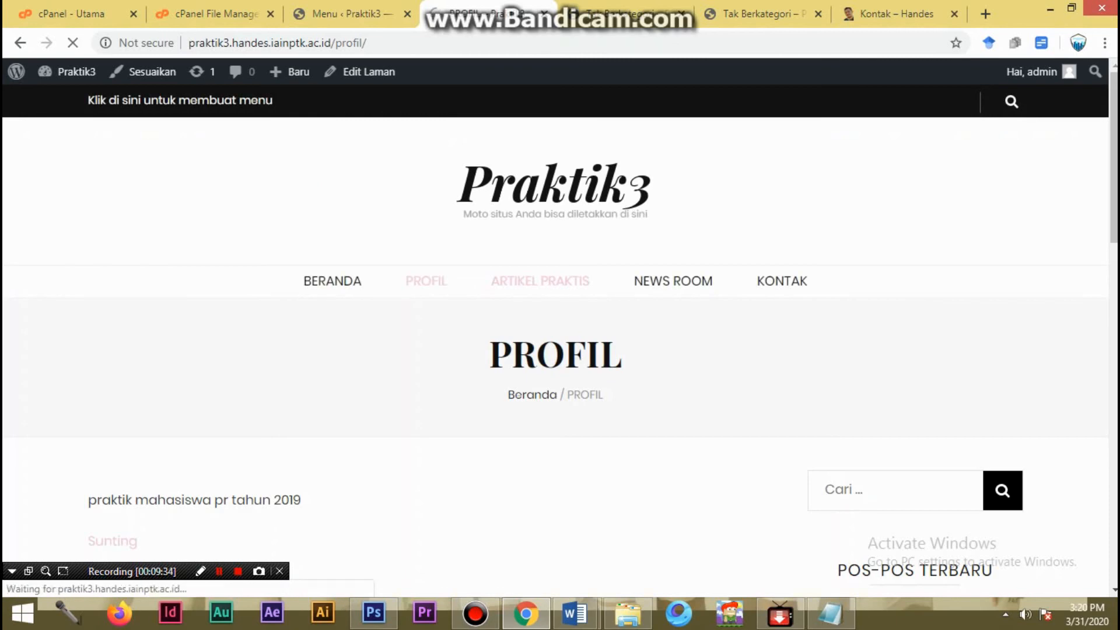
pyautogui.scroll(-8, 556, 332)
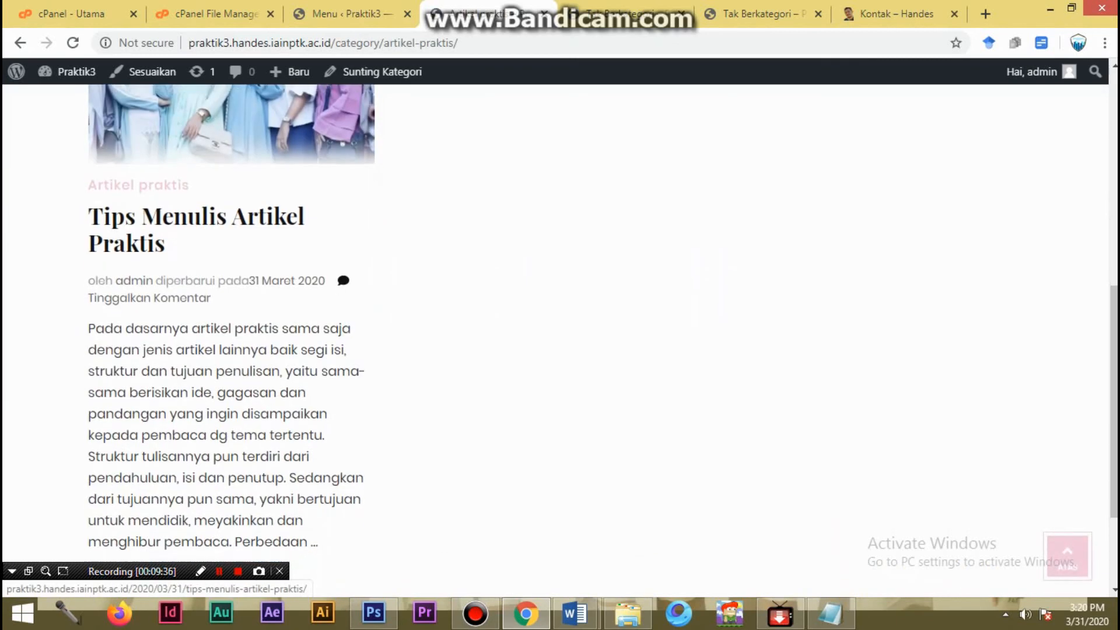
pyautogui.scroll(-2, 555, 333)
pyautogui.scroll(8, 555, 332)
pyautogui.click(673, 281)
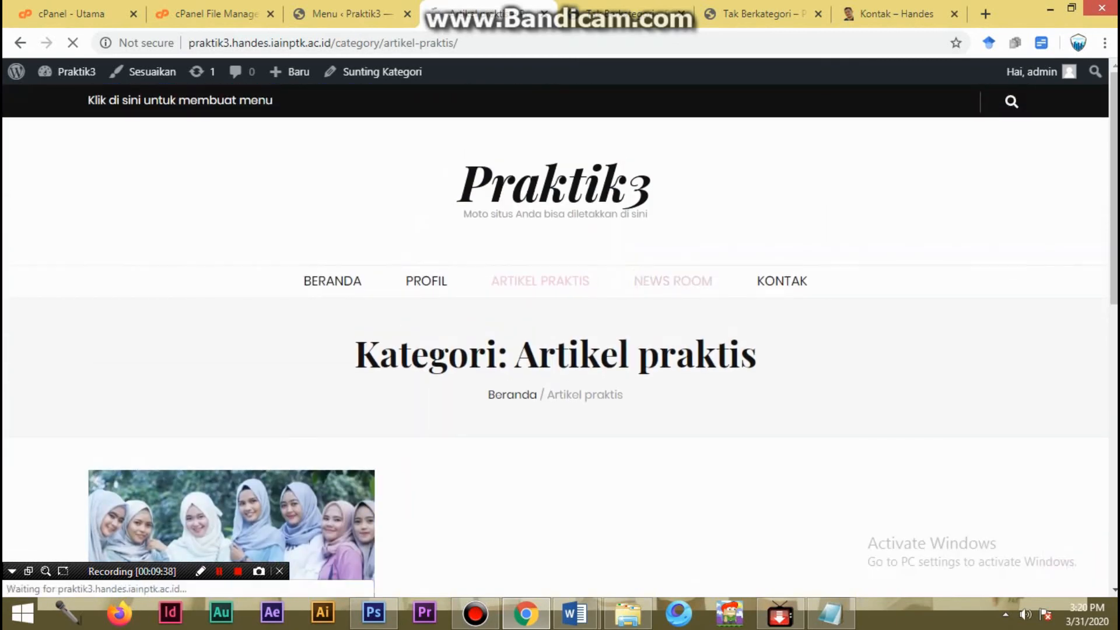
pyautogui.scroll(-8, 556, 333)
pyautogui.scroll(6, 555, 333)
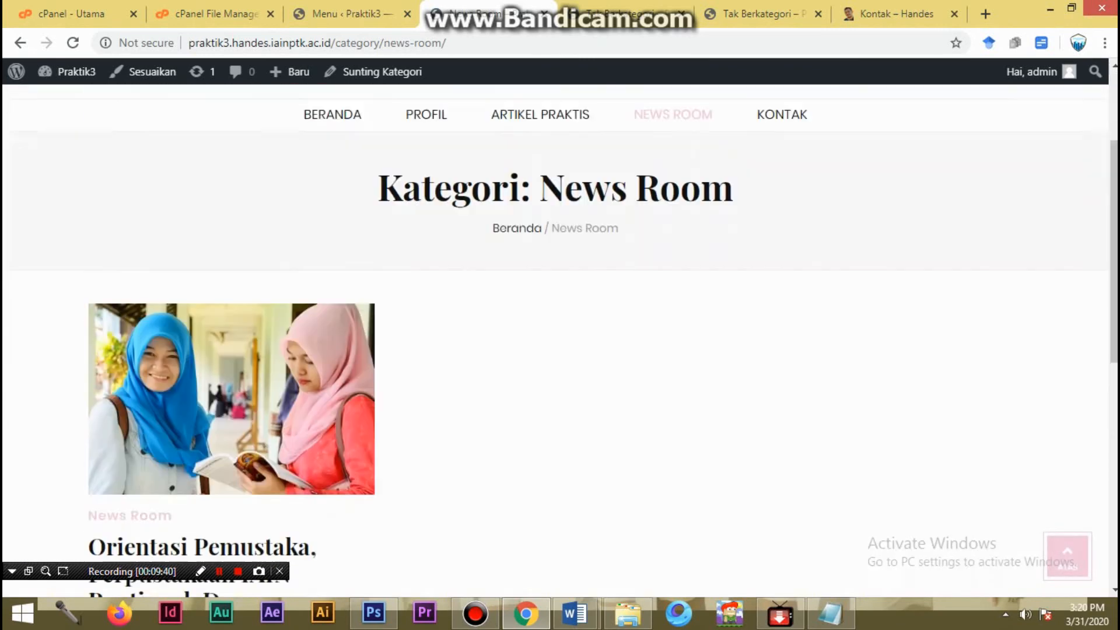
pyautogui.scroll(2, 556, 332)
# - Test the site's KONTAK menu link, look through the contact page, and return to the News Room category page
pyautogui.click(782, 235)
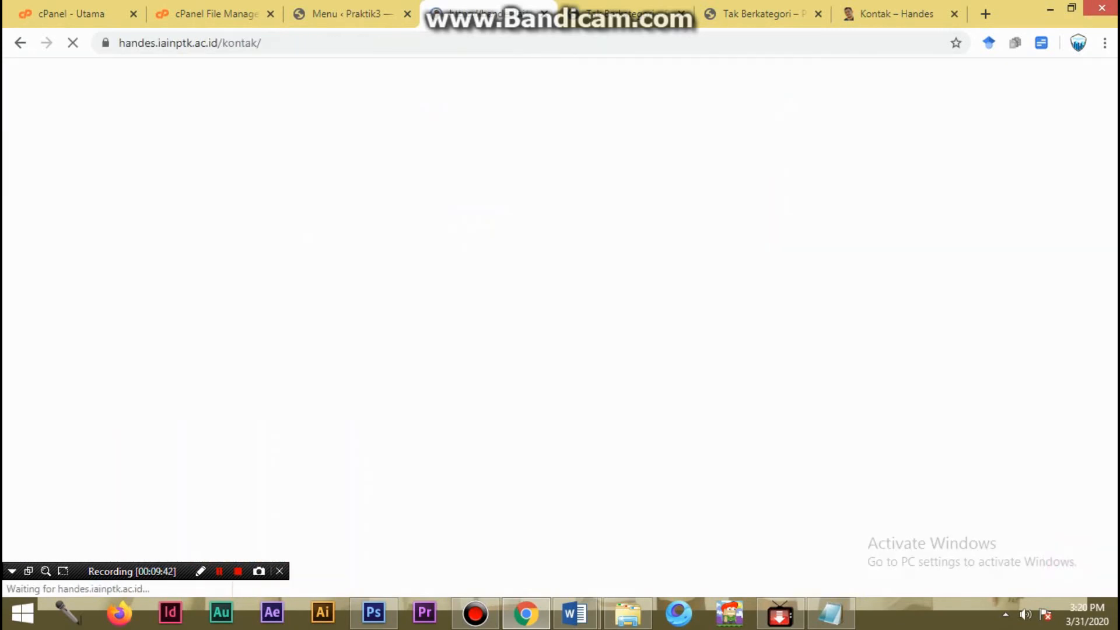
pyautogui.scroll(-5, 555, 333)
pyautogui.scroll(5, 555, 332)
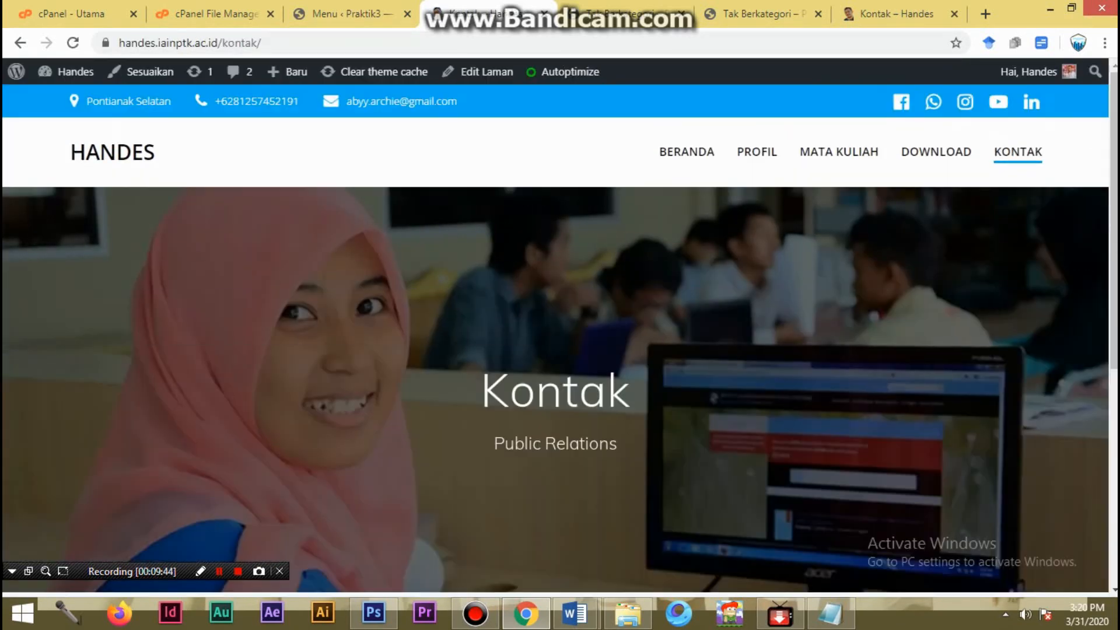
pyautogui.scroll(-5, 556, 333)
pyautogui.scroll(5, 555, 332)
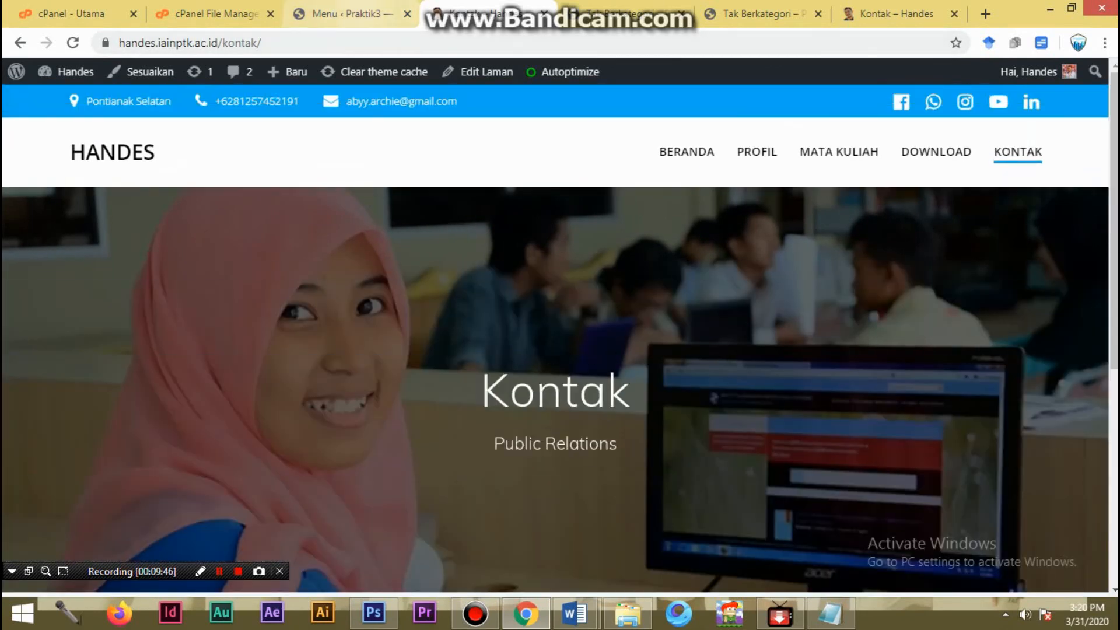
pyautogui.click(350, 13)
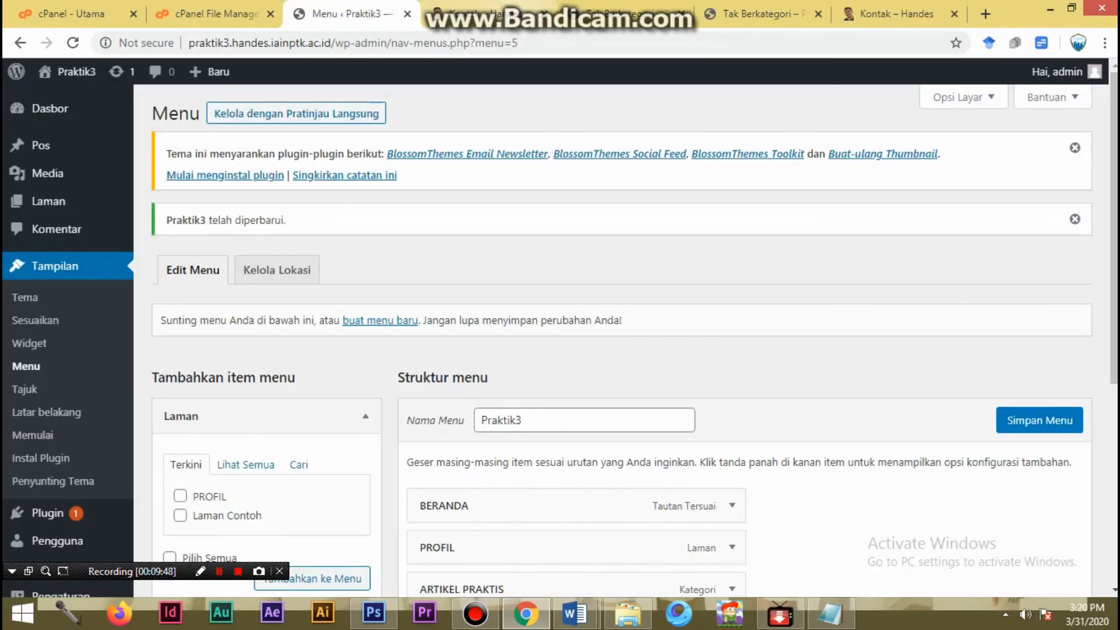
pyautogui.click(489, 13)
pyautogui.click(20, 43)
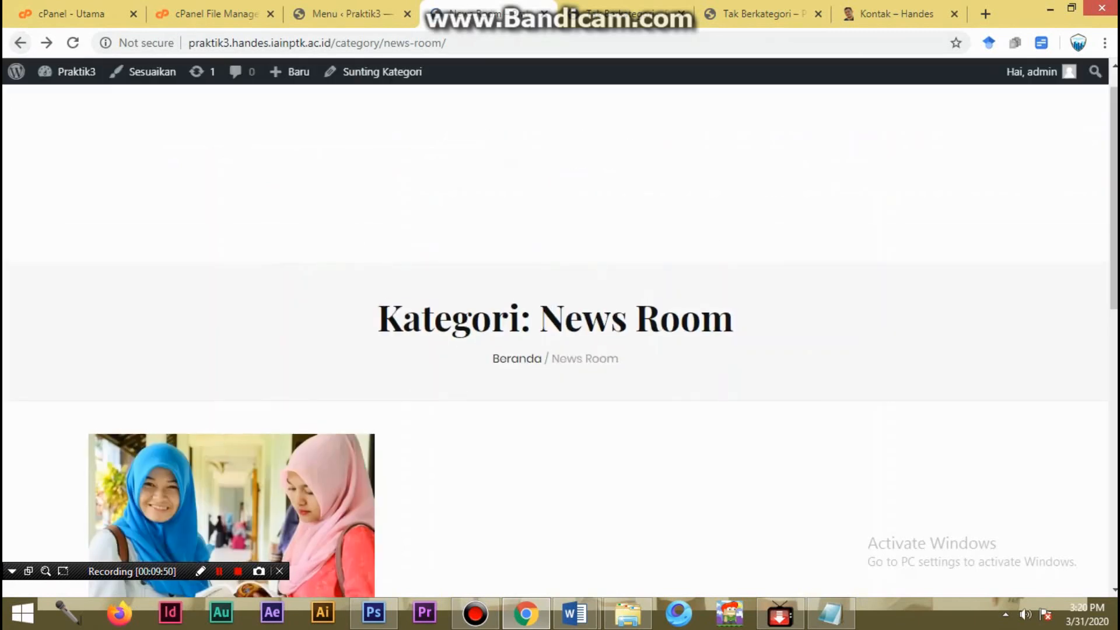